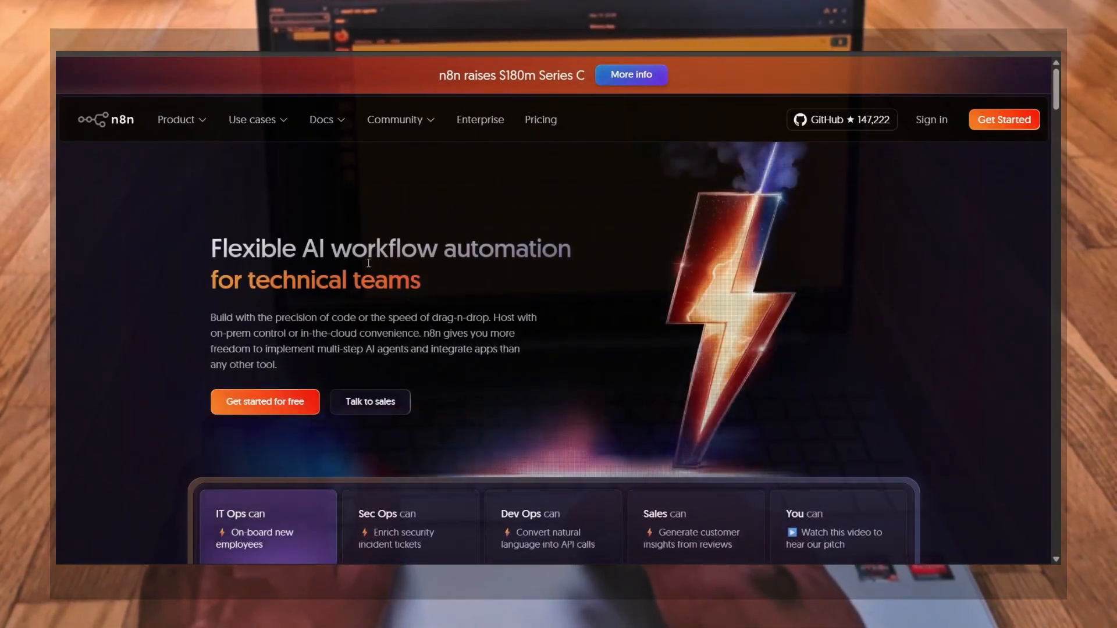
Scroll through the homepage to view the IT Ops example workflow
{"action": "scroll", "coordinate": [537, 373], "scroll_direction": "down", "scroll_amount": 5}
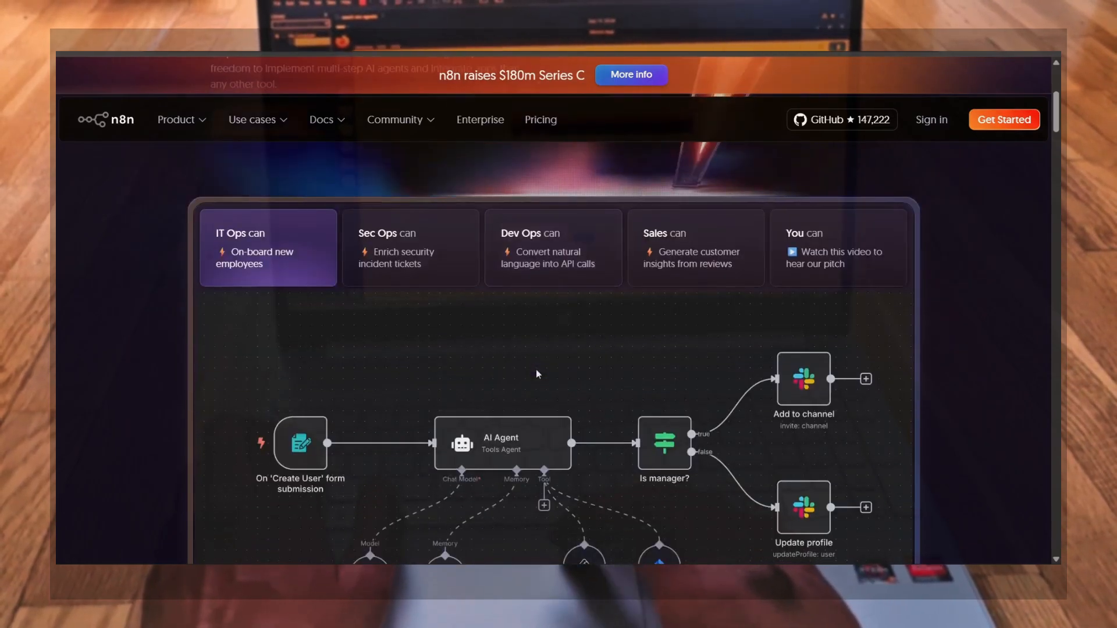
{"action": "scroll", "coordinate": [536, 369], "scroll_direction": "down", "scroll_amount": 1}
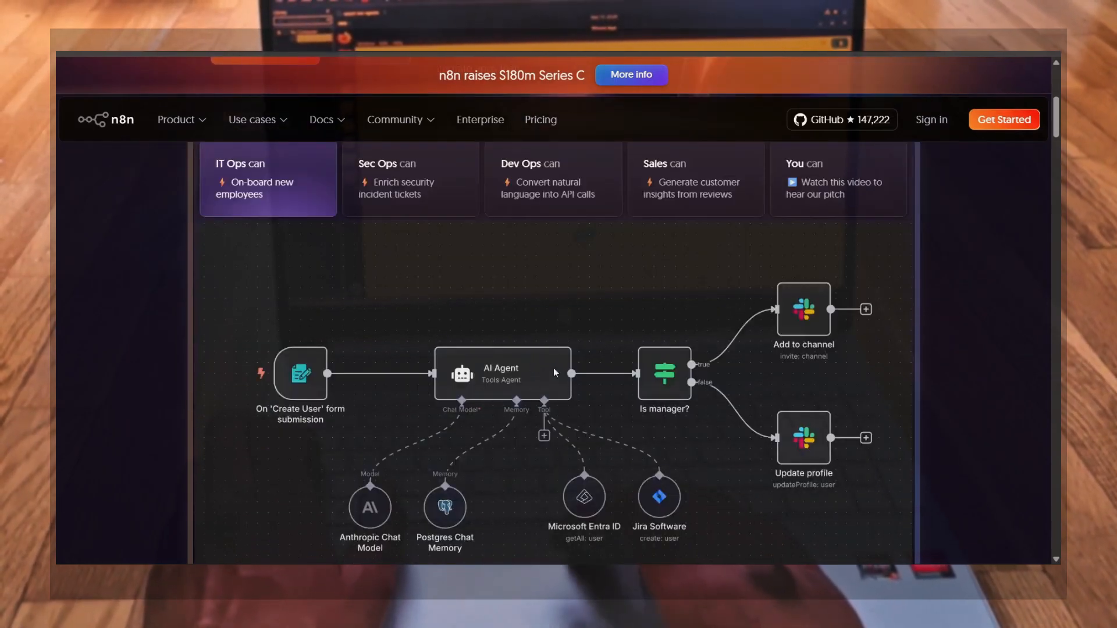
{"action": "scroll", "coordinate": [630, 405], "scroll_direction": "down", "scroll_amount": 1}
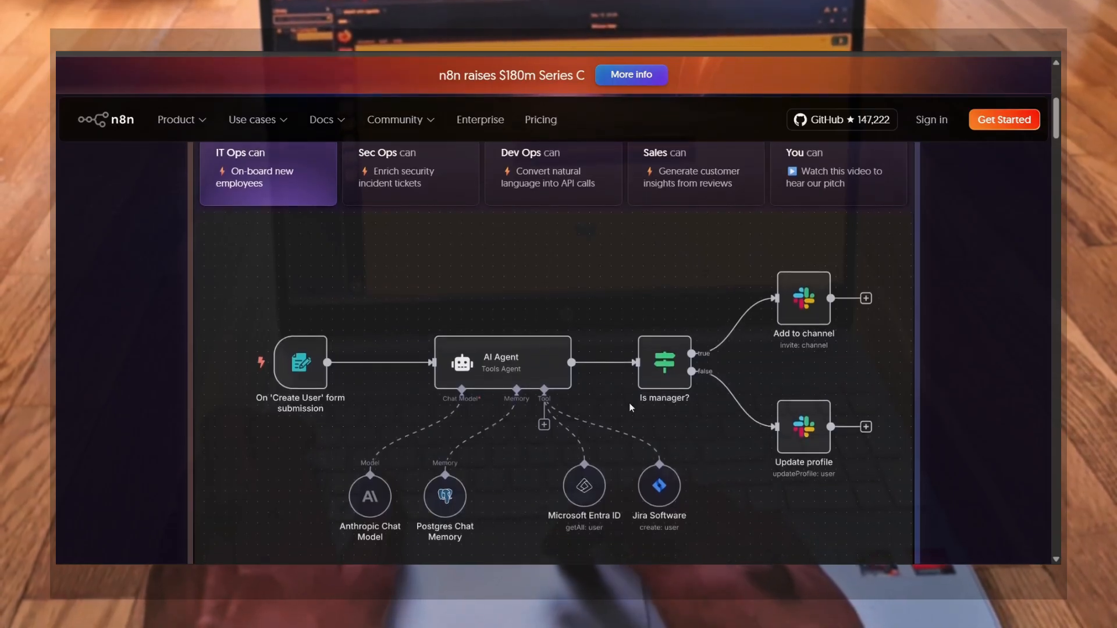
{"action": "scroll", "coordinate": [630, 405], "scroll_direction": "down", "scroll_amount": 1}
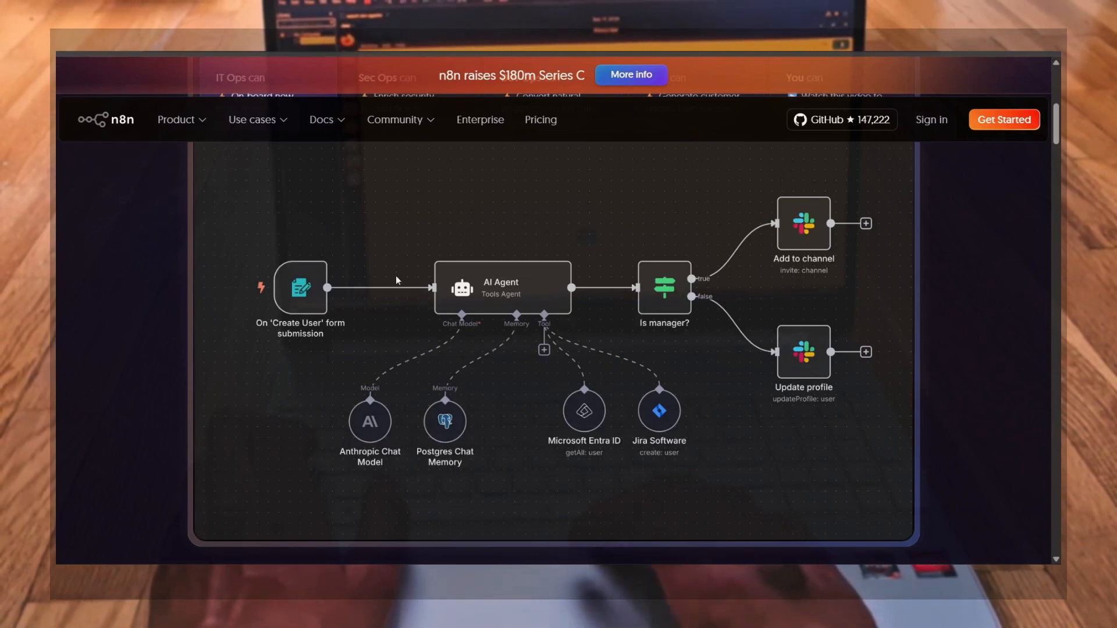
{"action": "scroll", "coordinate": [396, 278], "scroll_direction": "down", "scroll_amount": 3}
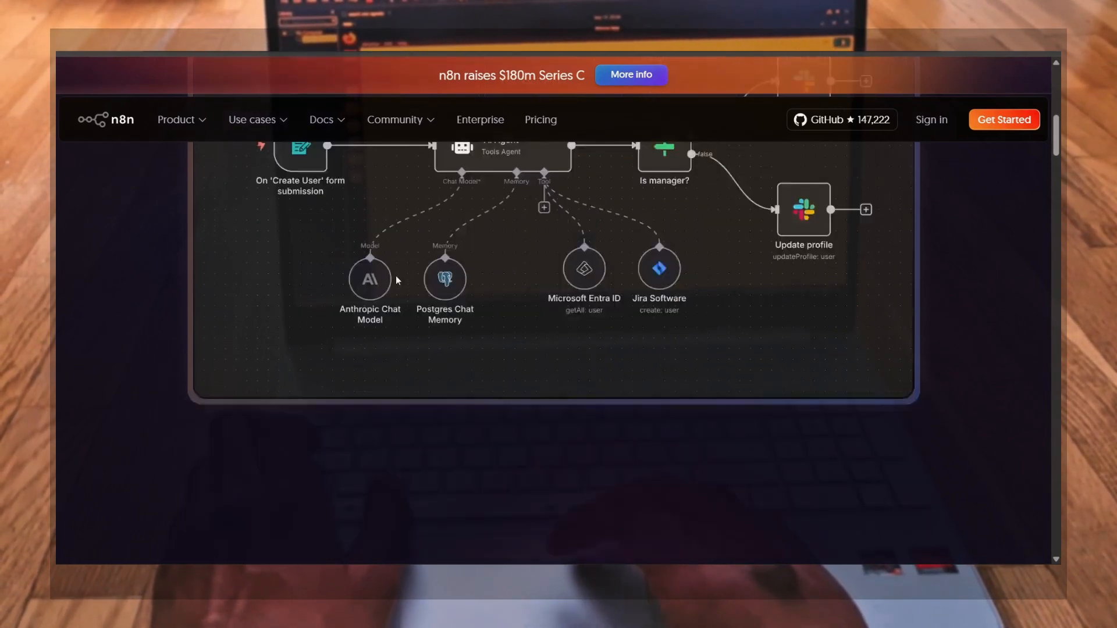
{"action": "scroll", "coordinate": [397, 280], "scroll_direction": "down", "scroll_amount": 4}
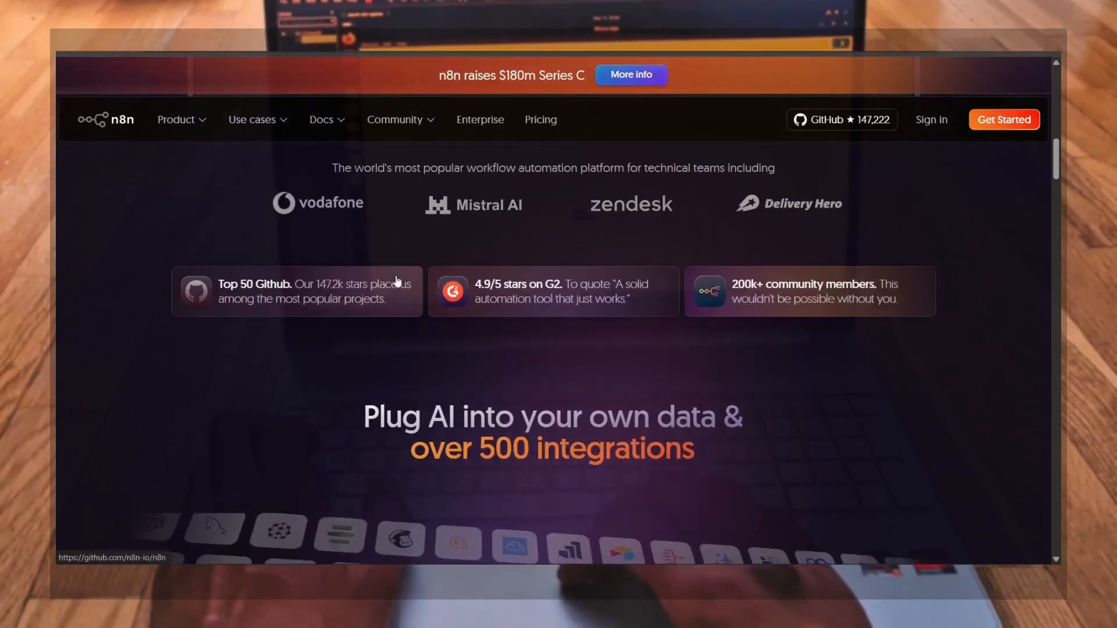
{"action": "scroll", "coordinate": [395, 274], "scroll_direction": "up", "scroll_amount": 10}
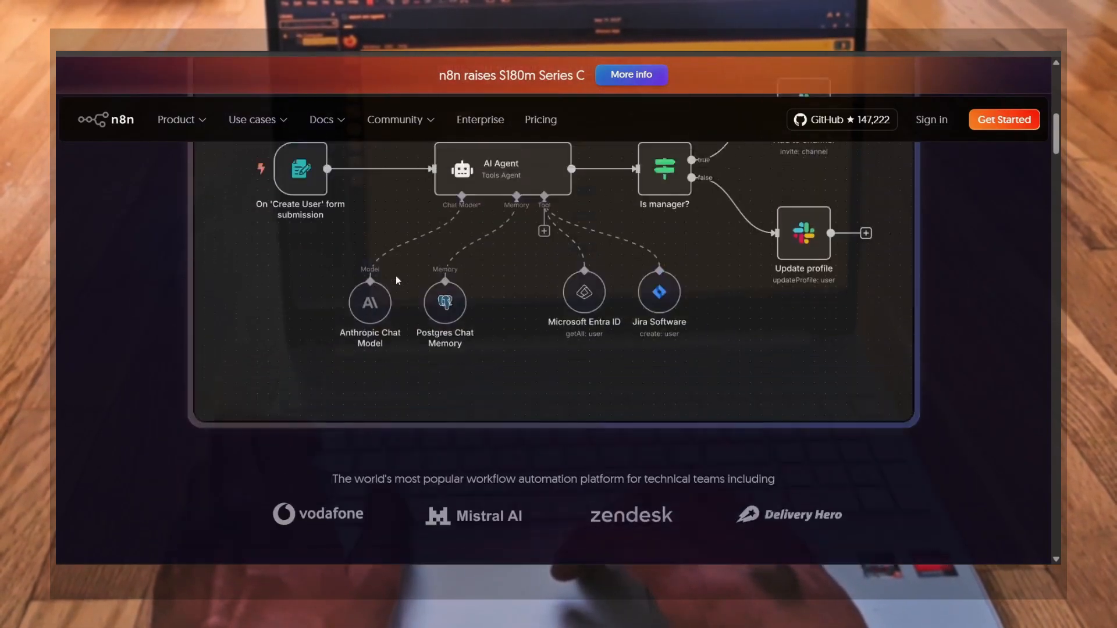
{"action": "scroll", "coordinate": [396, 281], "scroll_direction": "up", "scroll_amount": 2}
View the Sec Ops and Dev Ops example workflows on the homepage
{"action": "left_click", "coordinate": [396, 281]}
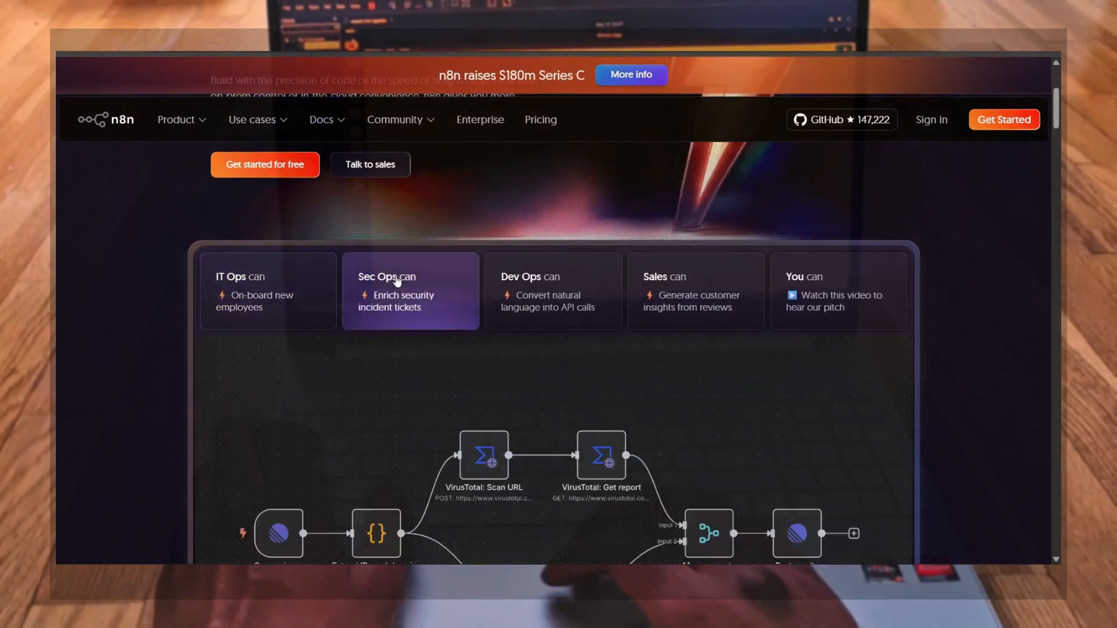
{"action": "scroll", "coordinate": [534, 379], "scroll_direction": "down", "scroll_amount": 2}
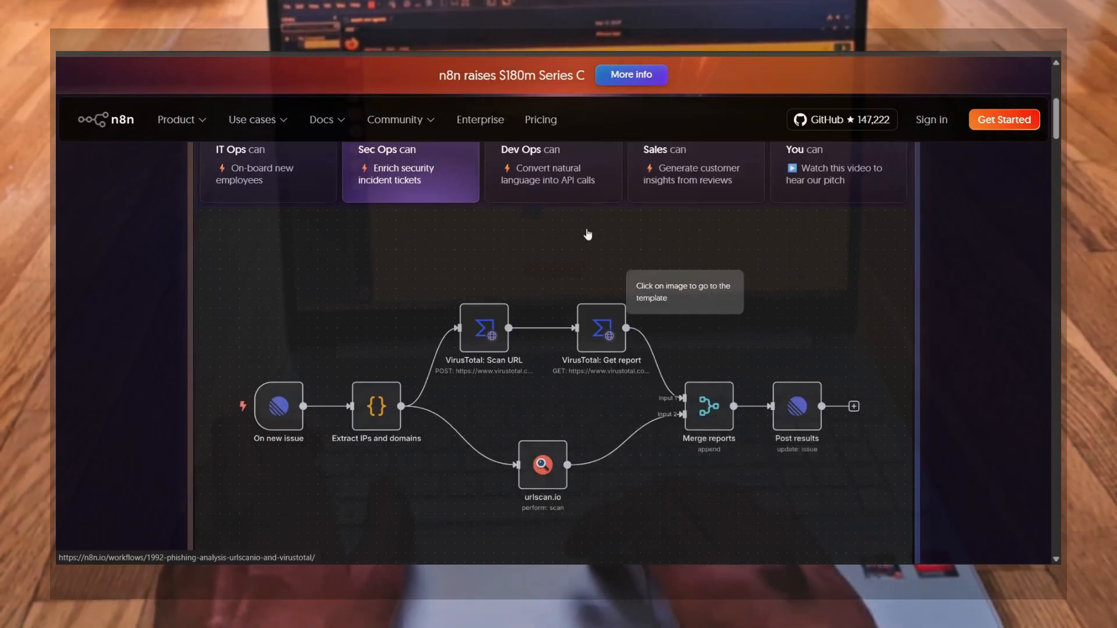
{"action": "left_click", "coordinate": [572, 204]}
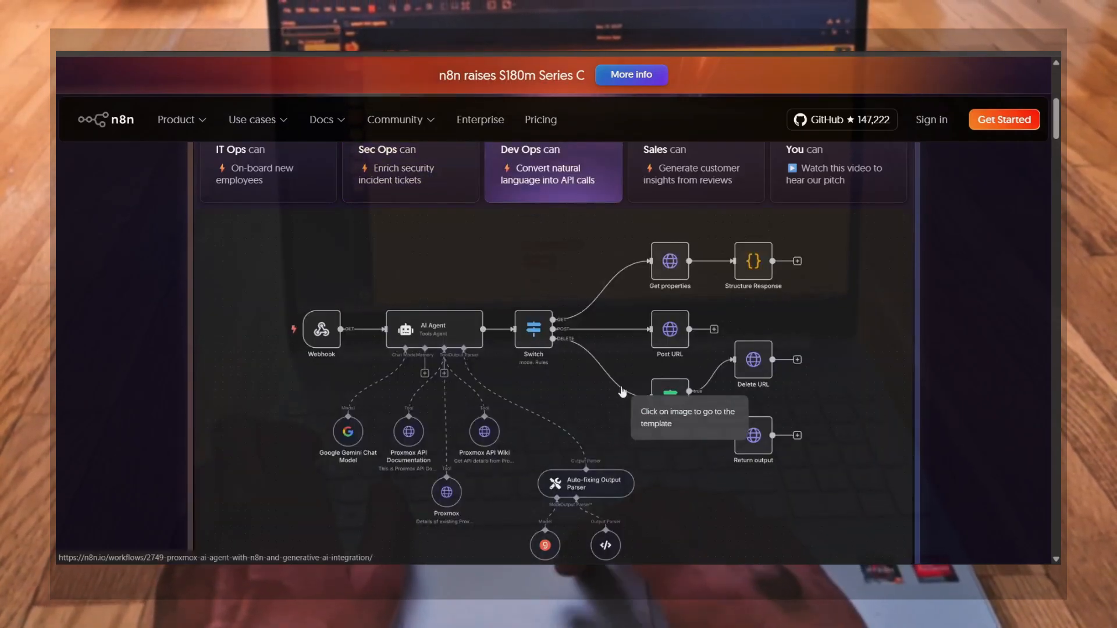
{"action": "scroll", "coordinate": [622, 407], "scroll_direction": "down", "scroll_amount": 1}
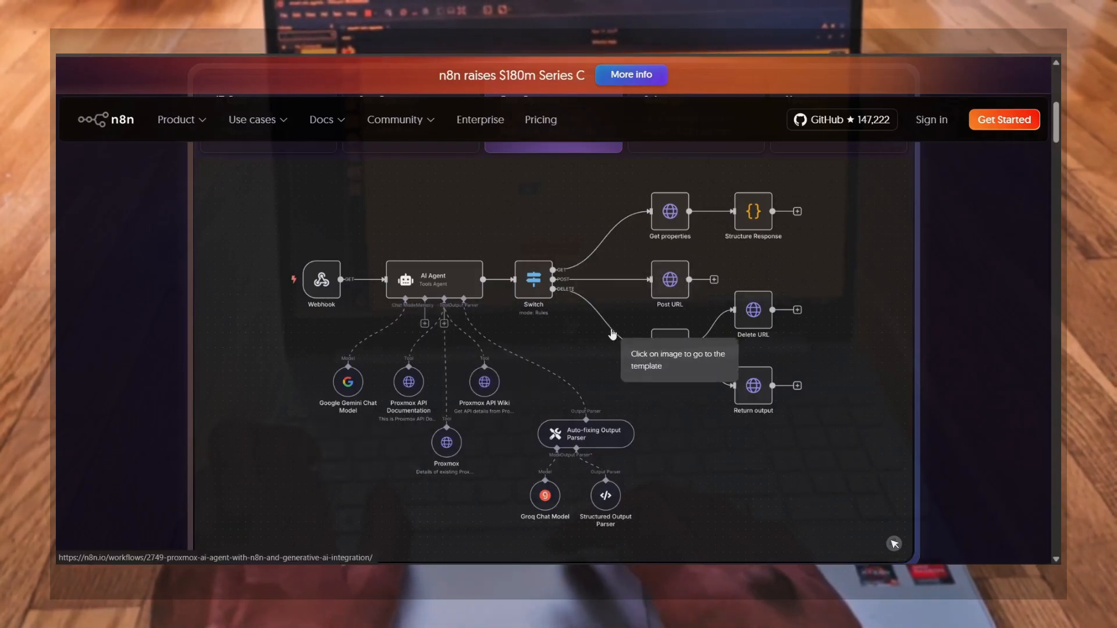
{"action": "scroll", "coordinate": [612, 331], "scroll_direction": "up", "scroll_amount": 1}
{"action": "scroll", "coordinate": [613, 333], "scroll_direction": "up", "scroll_amount": 1}
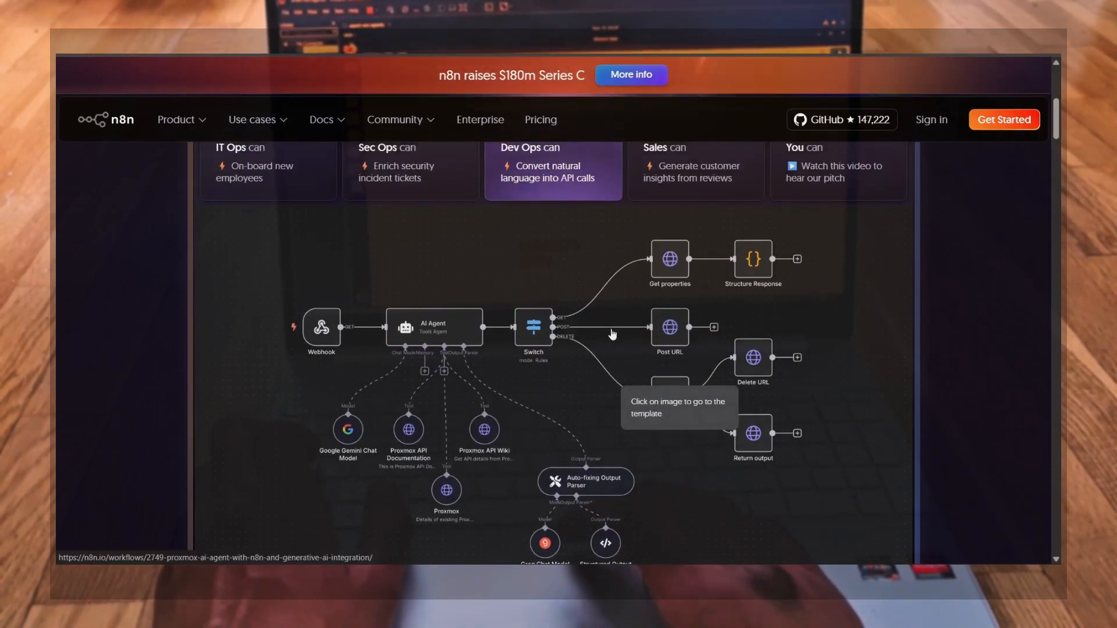
View the Sales example workflow, then scroll down to the Case Studies section
{"action": "left_click", "coordinate": [679, 156]}
{"action": "scroll", "coordinate": [703, 354], "scroll_direction": "down", "scroll_amount": 2}
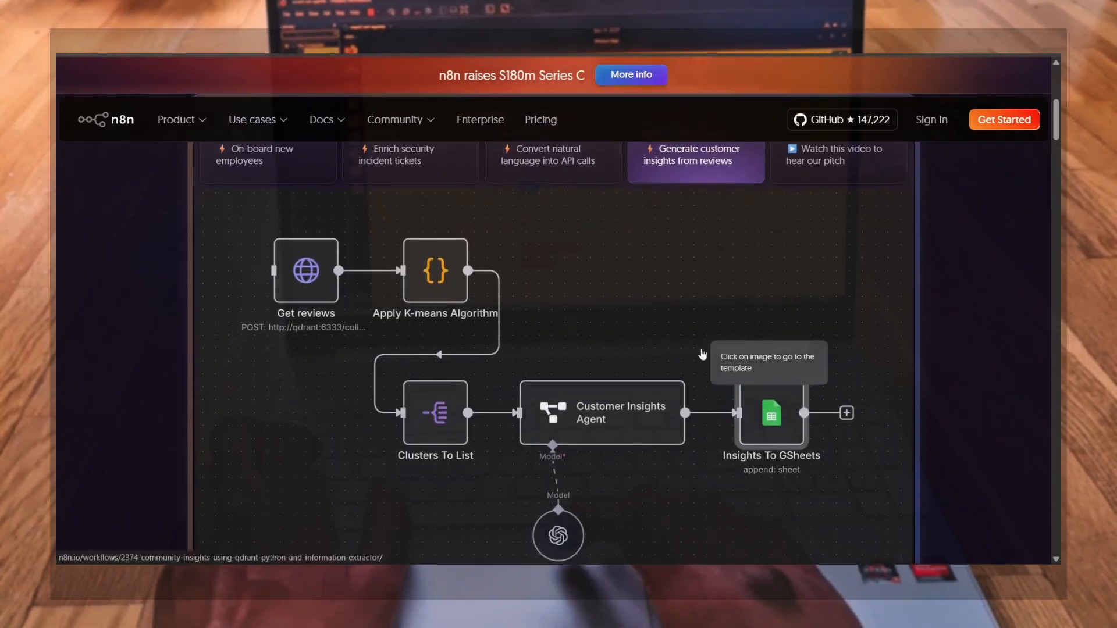
{"action": "scroll", "coordinate": [702, 353], "scroll_direction": "down", "scroll_amount": 1}
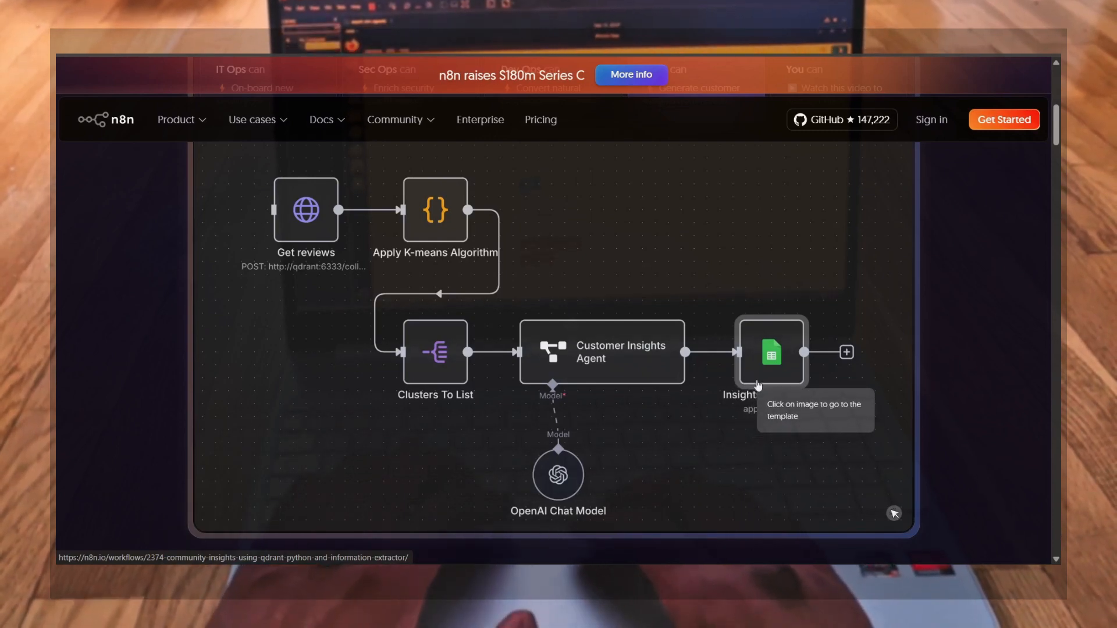
{"action": "scroll", "coordinate": [687, 397], "scroll_direction": "down", "scroll_amount": 10}
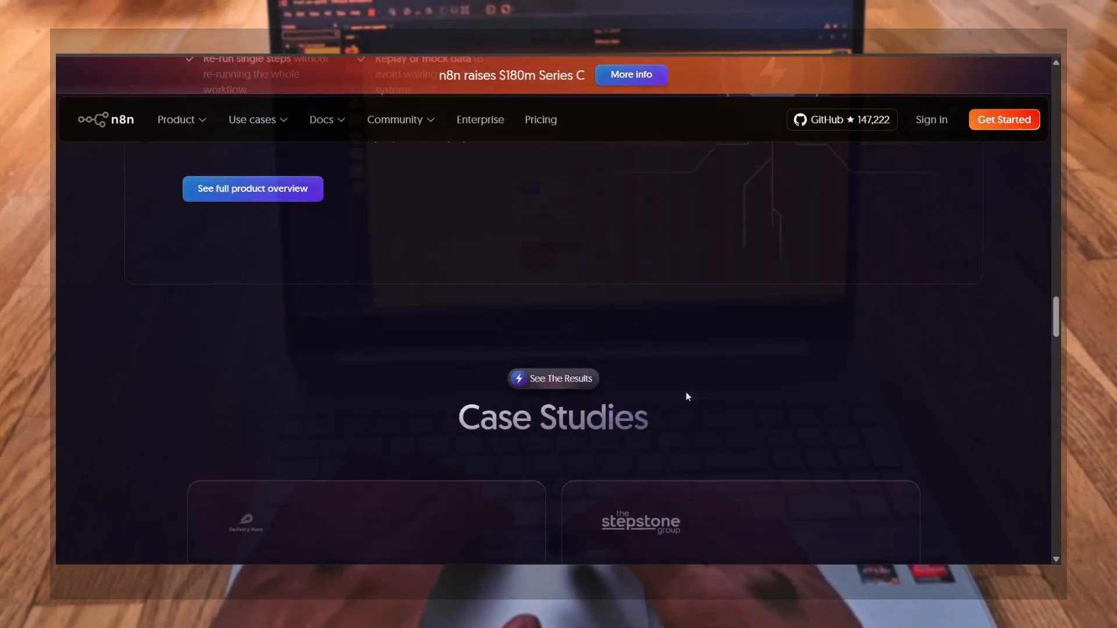
{"action": "scroll", "coordinate": [688, 396], "scroll_direction": "down", "scroll_amount": 3}
{"action": "scroll", "coordinate": [592, 432], "scroll_direction": "down", "scroll_amount": 4}
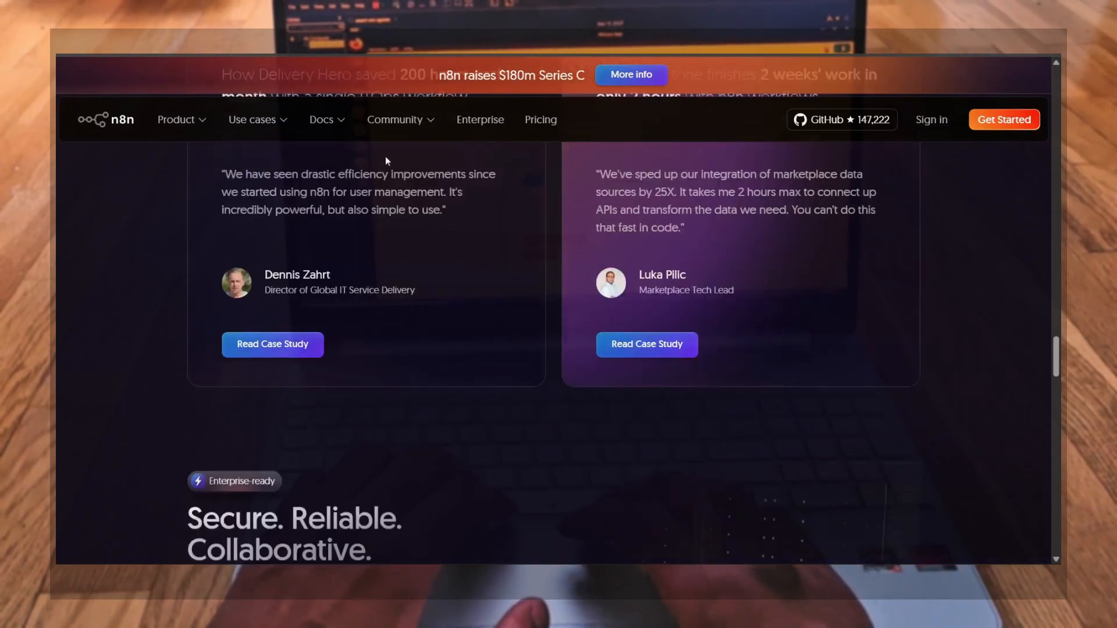
Open the product features page, then go to the Integrations page
{"action": "left_click", "coordinate": [213, 121]}
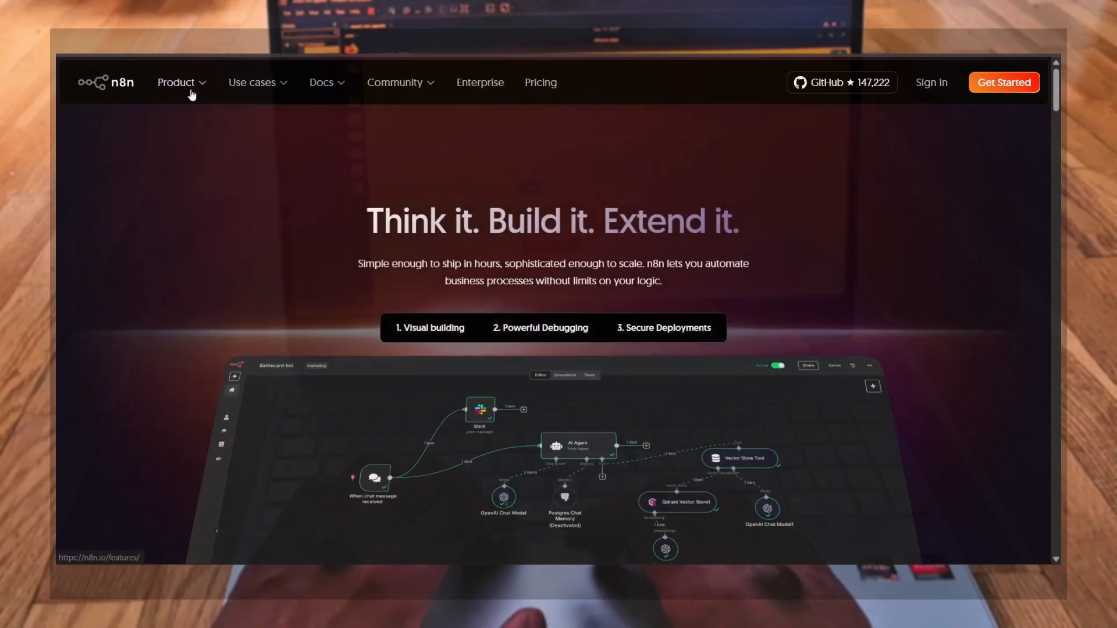
{"action": "mouse_move", "coordinate": [193, 89]}
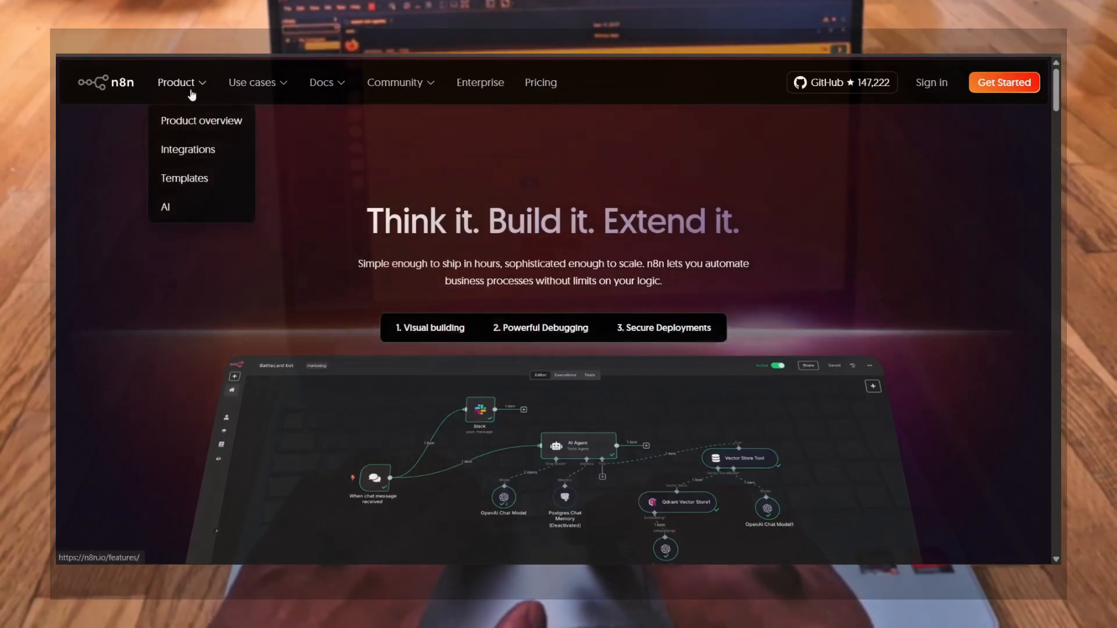
{"action": "left_click", "coordinate": [195, 152]}
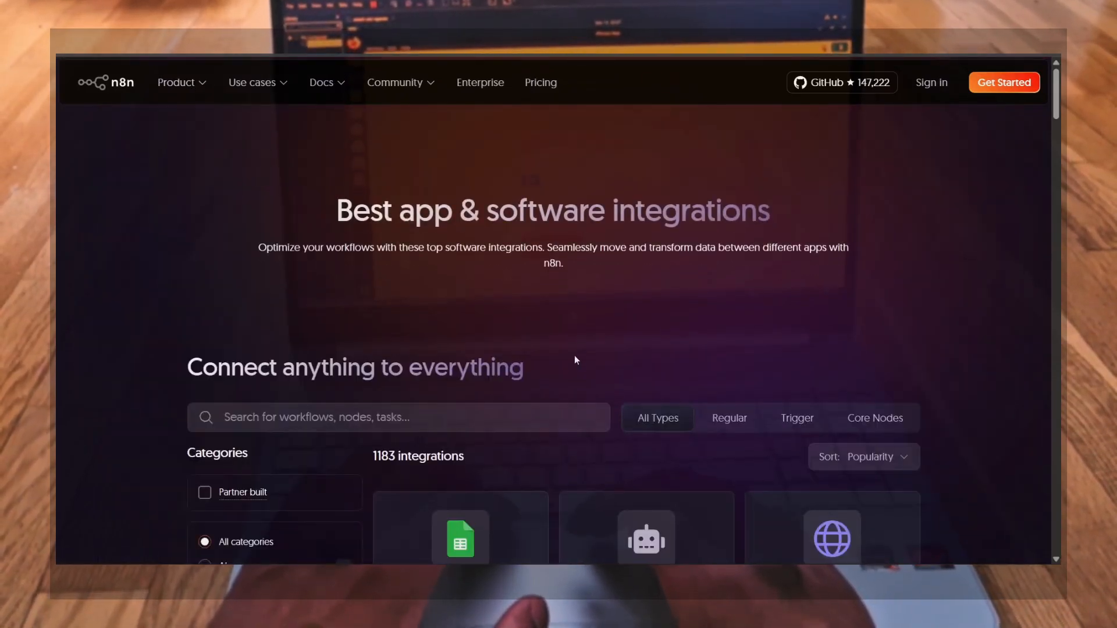
Browse the integrations list down to the end of the loaded results and back up
{"action": "scroll", "coordinate": [576, 360], "scroll_direction": "down", "scroll_amount": 5}
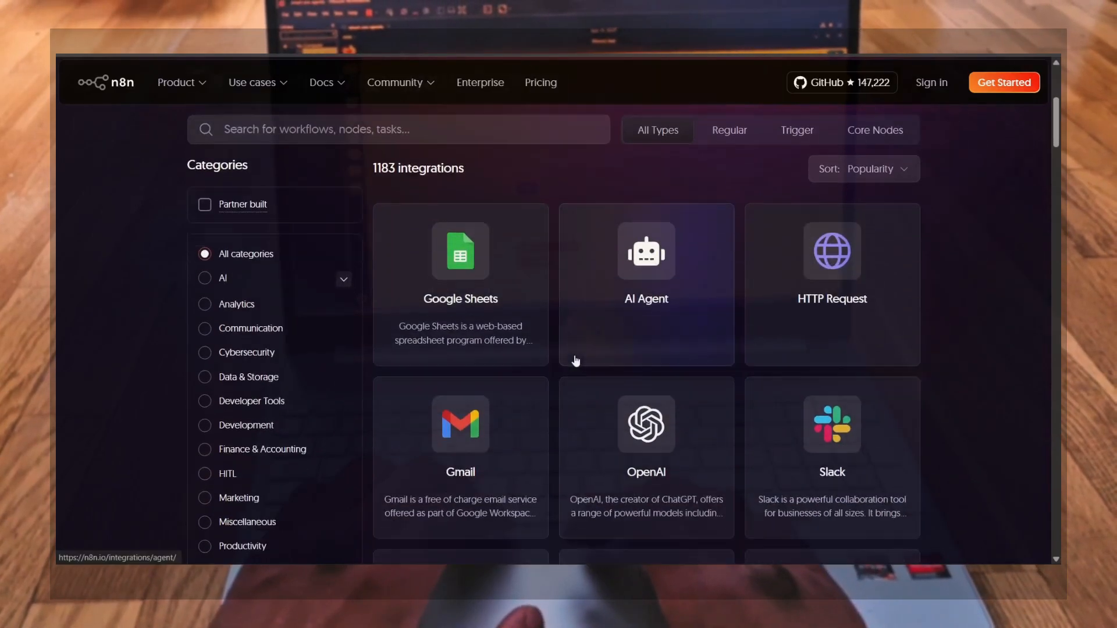
{"action": "scroll", "coordinate": [576, 361], "scroll_direction": "down", "scroll_amount": 4}
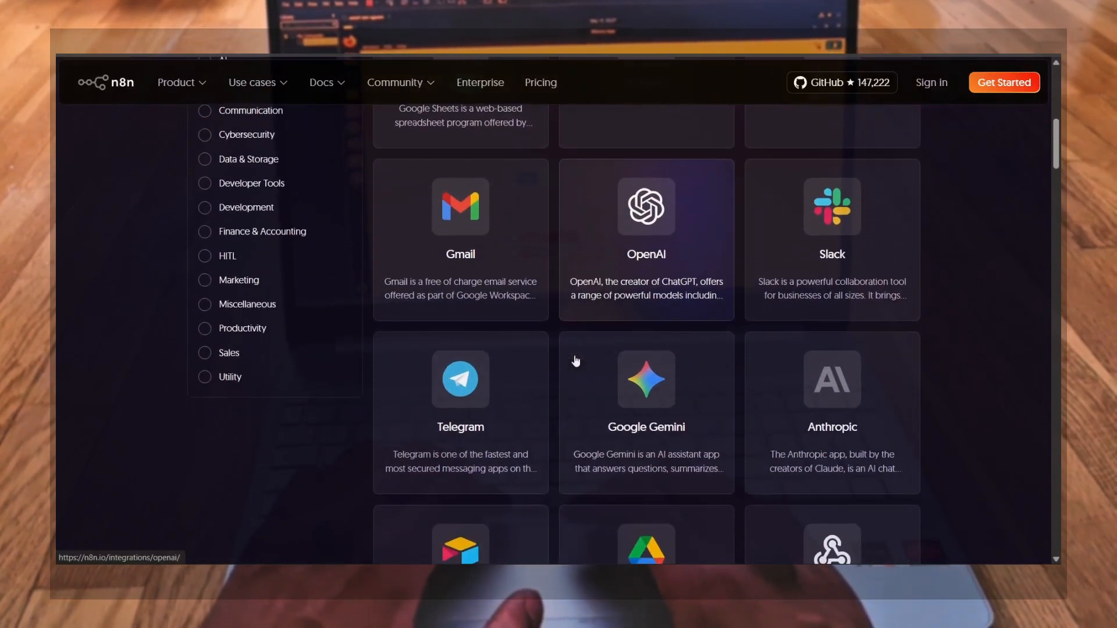
{"action": "scroll", "coordinate": [577, 360], "scroll_direction": "down", "scroll_amount": 1}
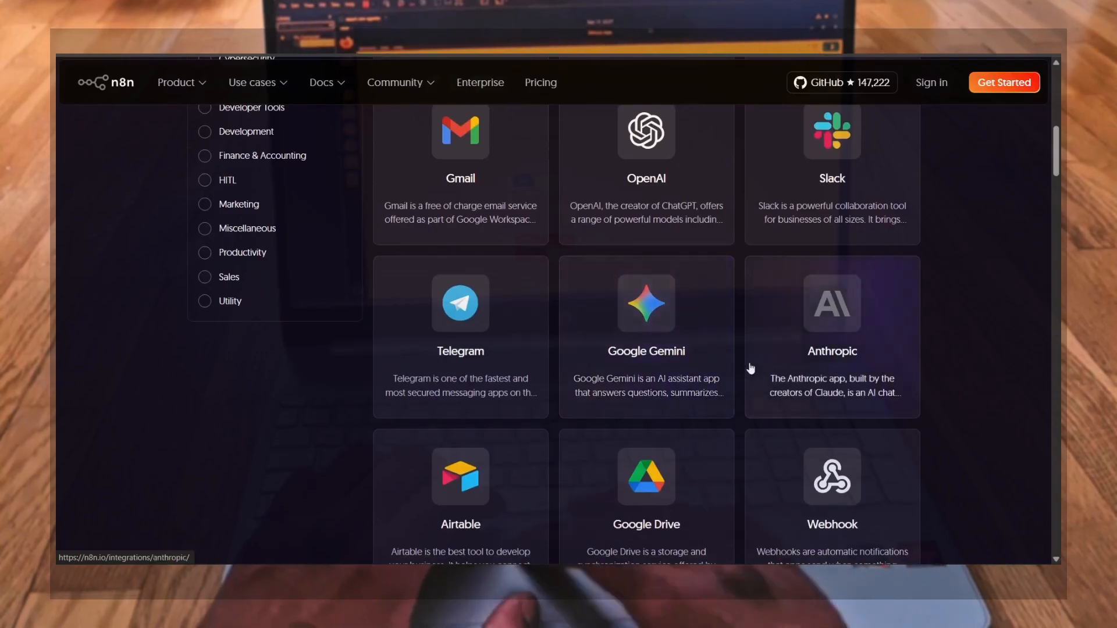
{"action": "scroll", "coordinate": [748, 369], "scroll_direction": "down", "scroll_amount": 5}
{"action": "scroll", "coordinate": [751, 368], "scroll_direction": "down", "scroll_amount": 3}
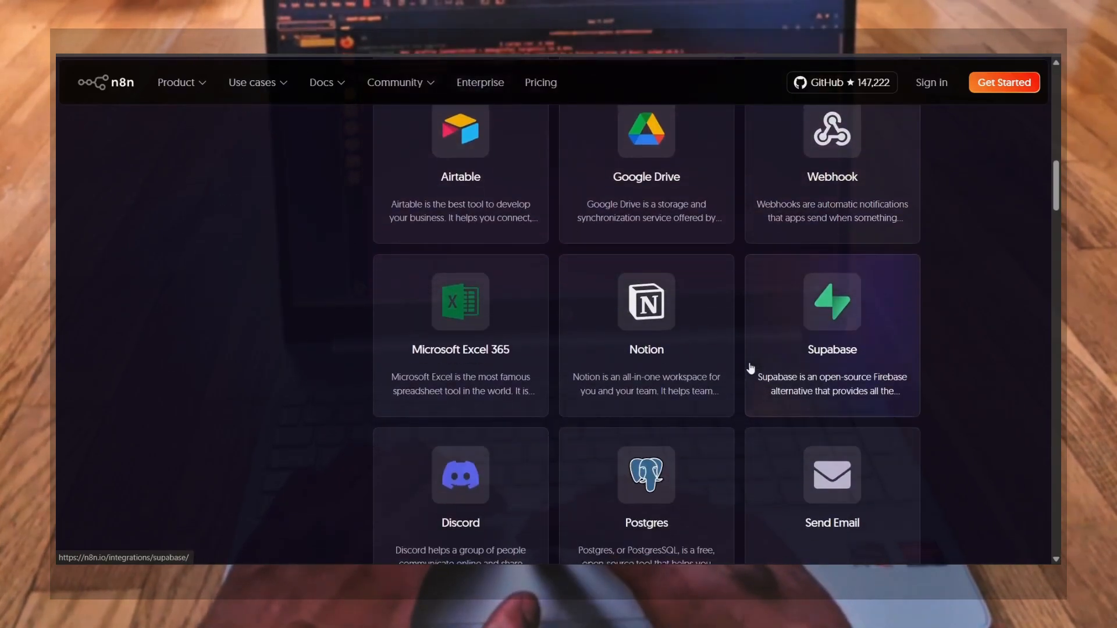
{"action": "scroll", "coordinate": [751, 369], "scroll_direction": "down", "scroll_amount": 10}
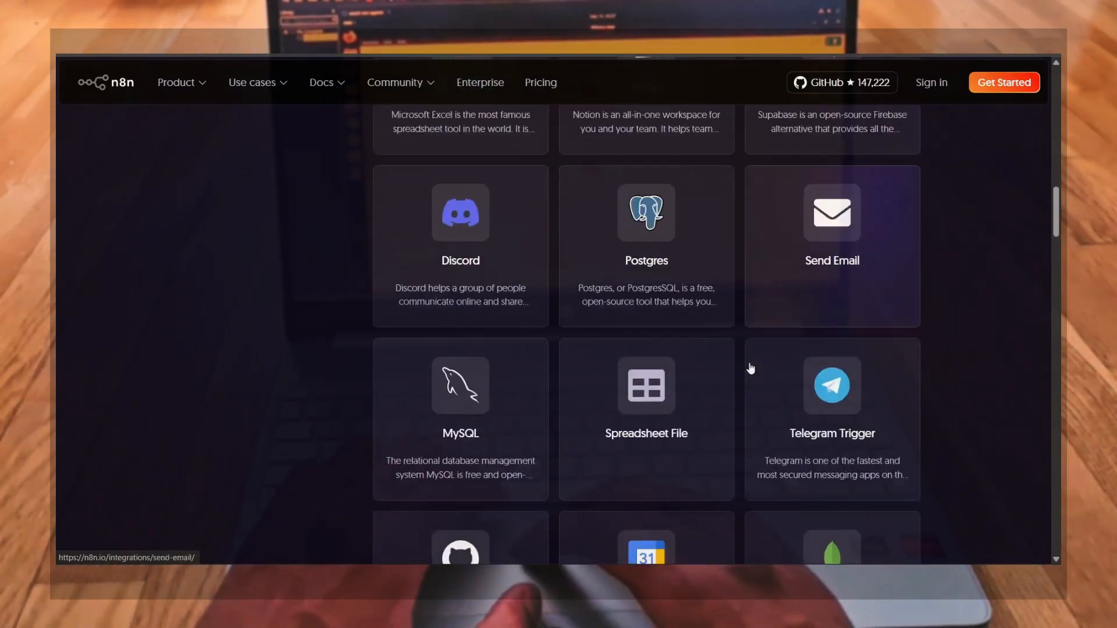
{"action": "scroll", "coordinate": [750, 369], "scroll_direction": "down", "scroll_amount": 15}
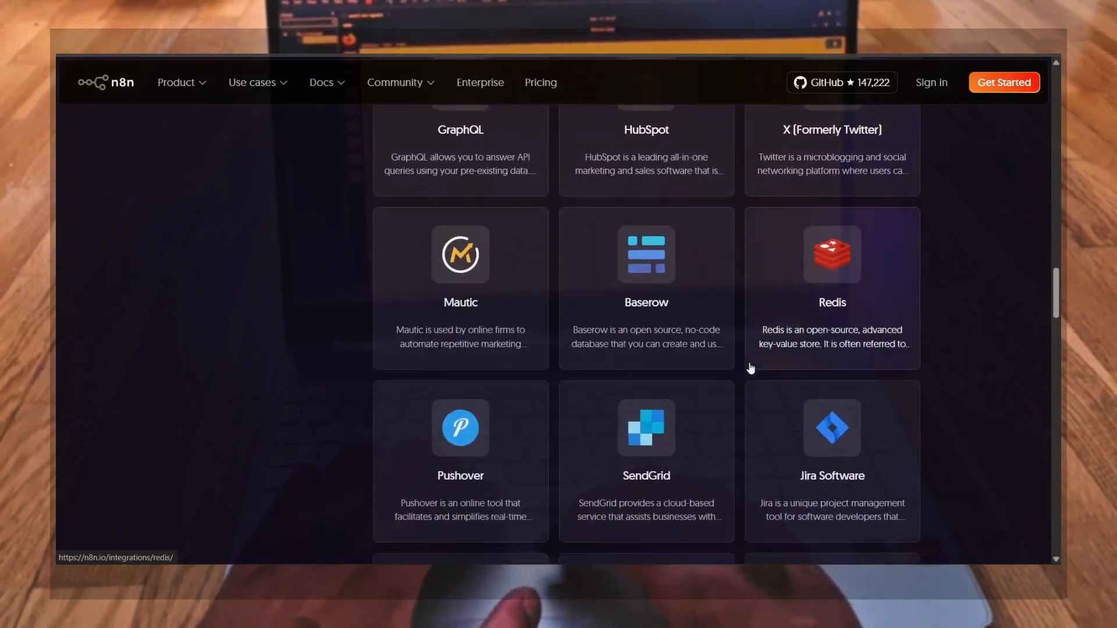
{"action": "scroll", "coordinate": [751, 369], "scroll_direction": "down", "scroll_amount": 15}
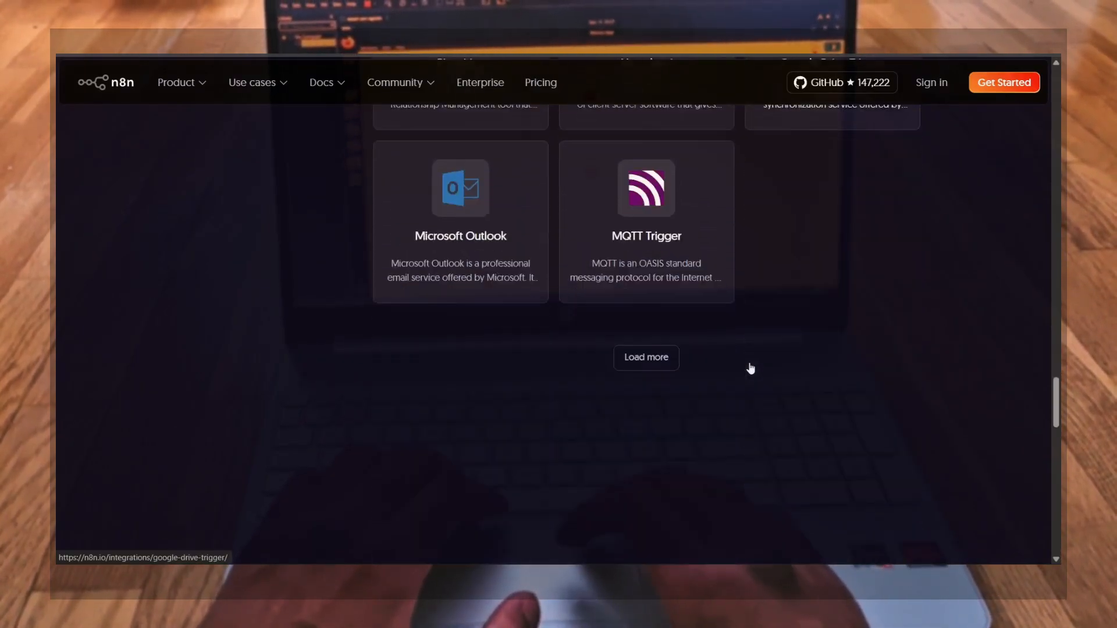
{"action": "scroll", "coordinate": [751, 369], "scroll_direction": "up", "scroll_amount": 17}
{"action": "scroll", "coordinate": [750, 369], "scroll_direction": "up", "scroll_amount": 20}
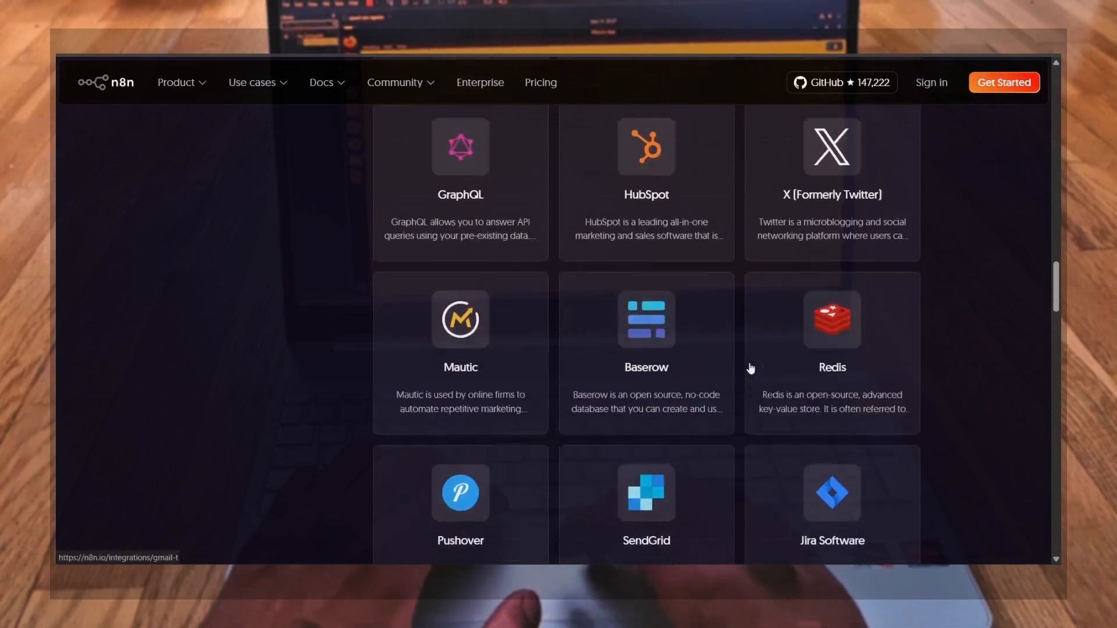
{"action": "scroll", "coordinate": [750, 369], "scroll_direction": "up", "scroll_amount": 10}
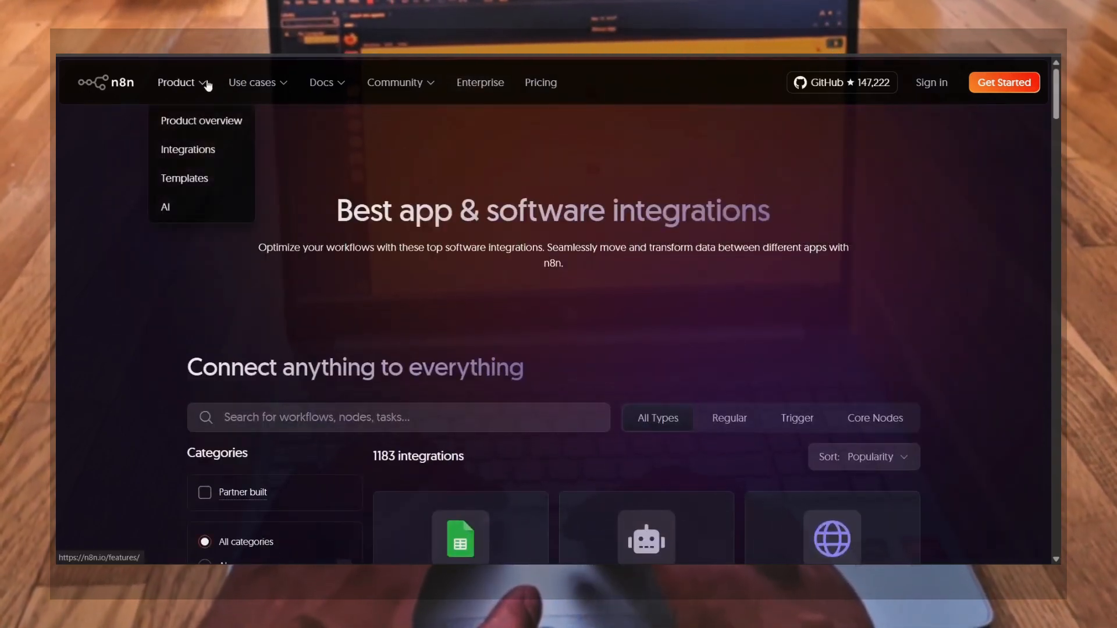
Open the Embedded automation use-case page and scroll through it
{"action": "mouse_move", "coordinate": [283, 88]}
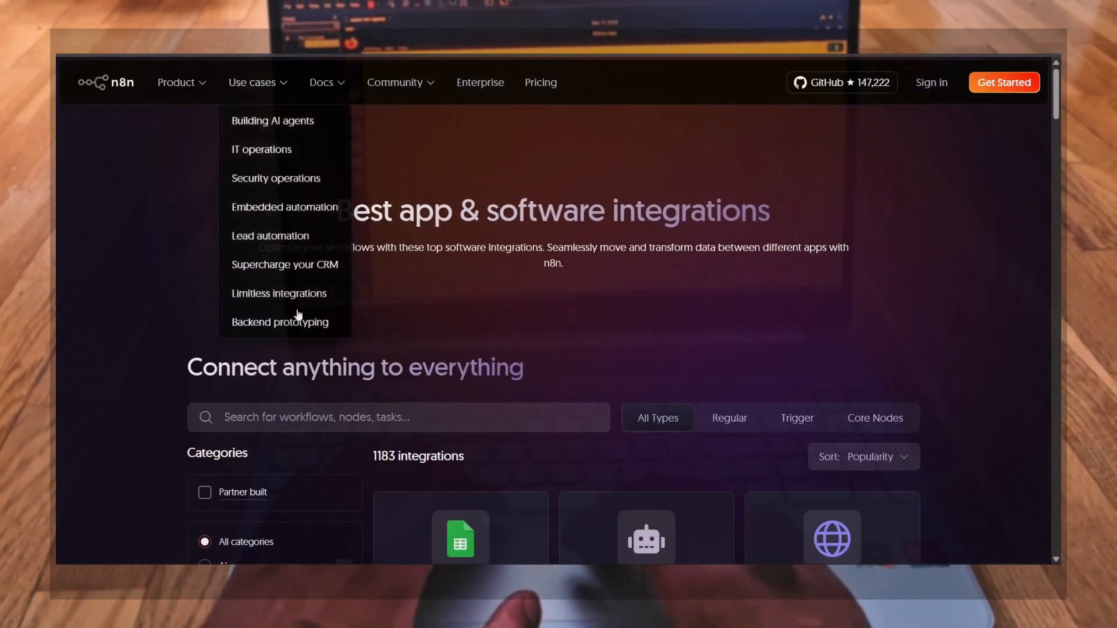
{"action": "left_click", "coordinate": [296, 213]}
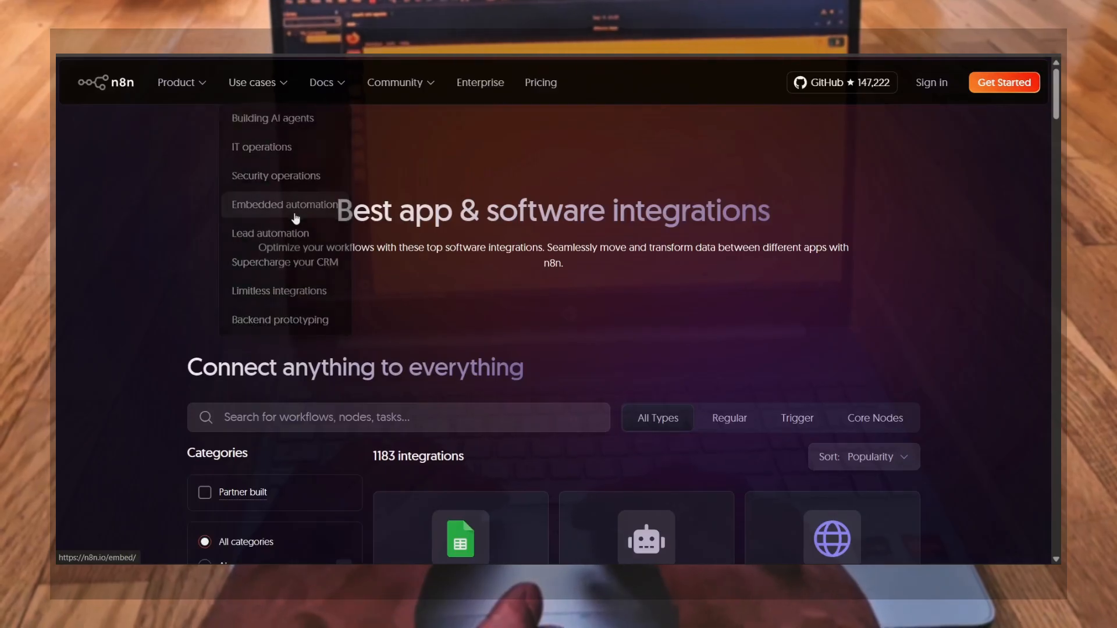
{"action": "scroll", "coordinate": [507, 307], "scroll_direction": "down", "scroll_amount": 3}
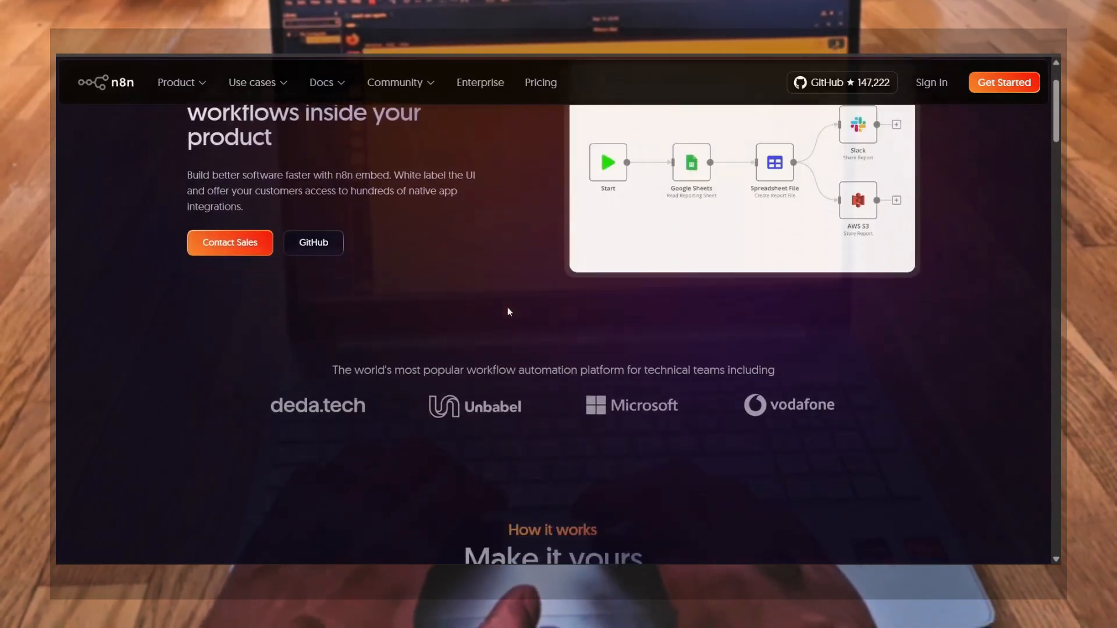
{"action": "scroll", "coordinate": [507, 311], "scroll_direction": "down", "scroll_amount": 5}
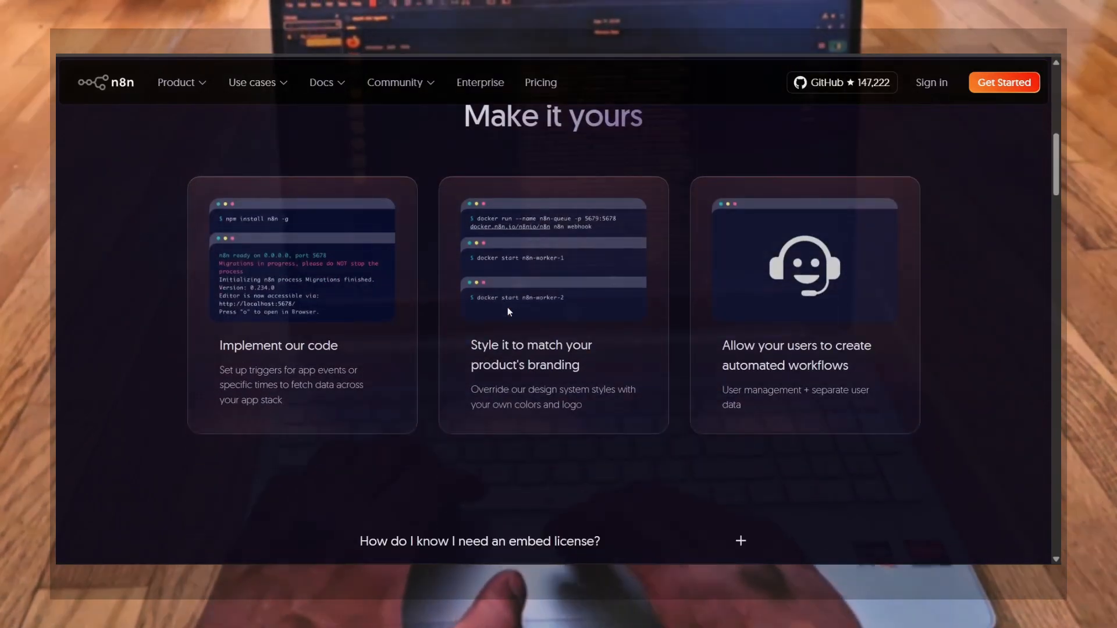
{"action": "scroll", "coordinate": [507, 312], "scroll_direction": "down", "scroll_amount": 4}
{"action": "scroll", "coordinate": [507, 312], "scroll_direction": "up", "scroll_amount": 10}
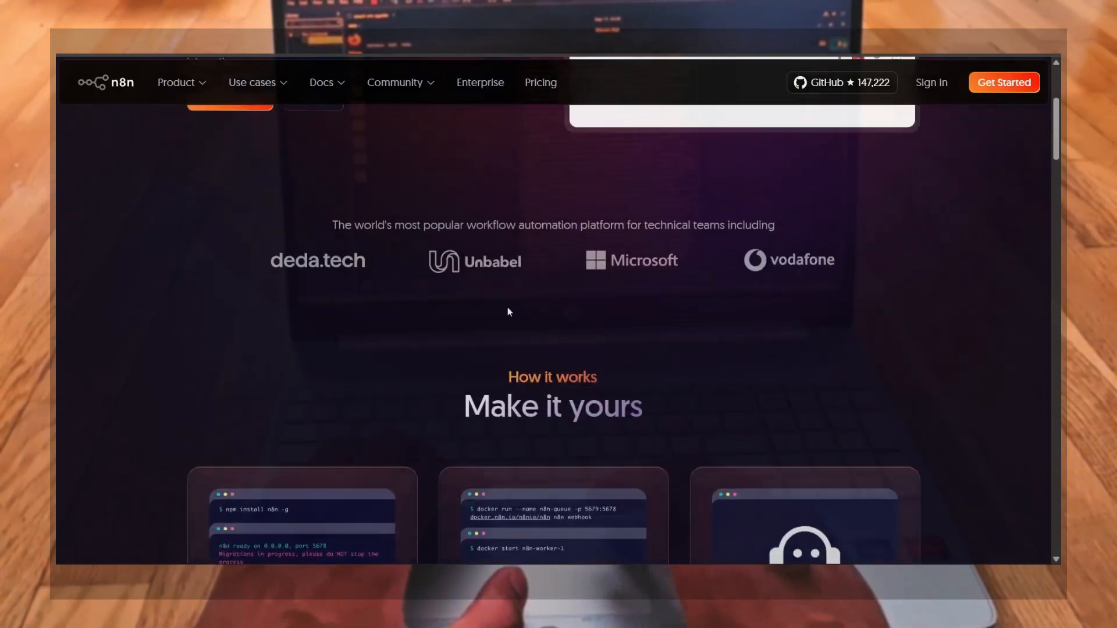
Open the Pricing page
{"action": "mouse_move", "coordinate": [325, 77]}
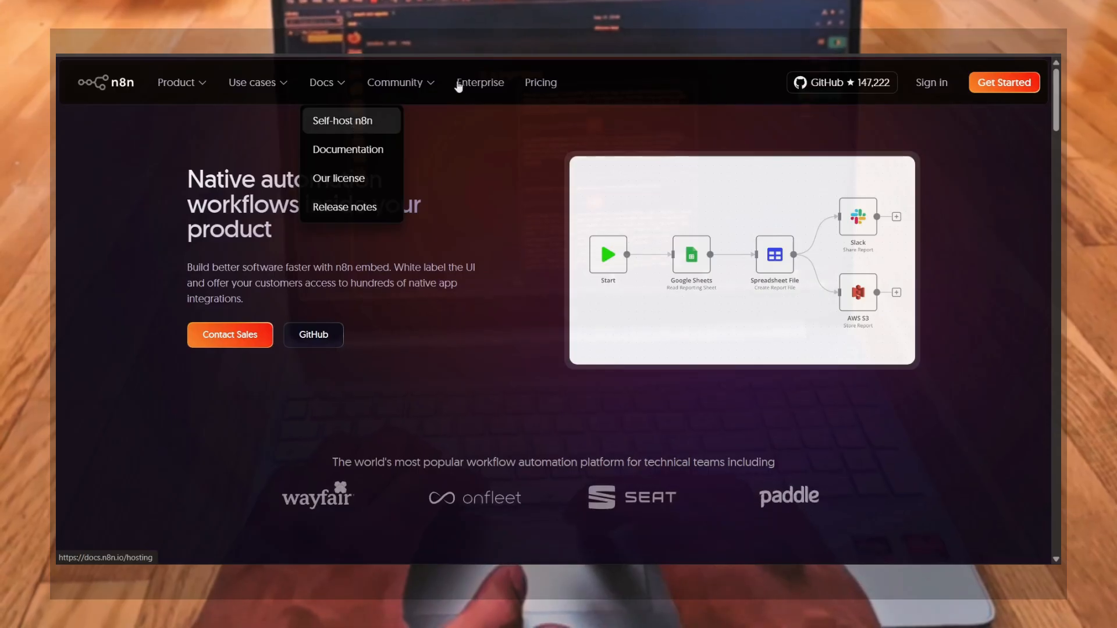
{"action": "left_click", "coordinate": [540, 83]}
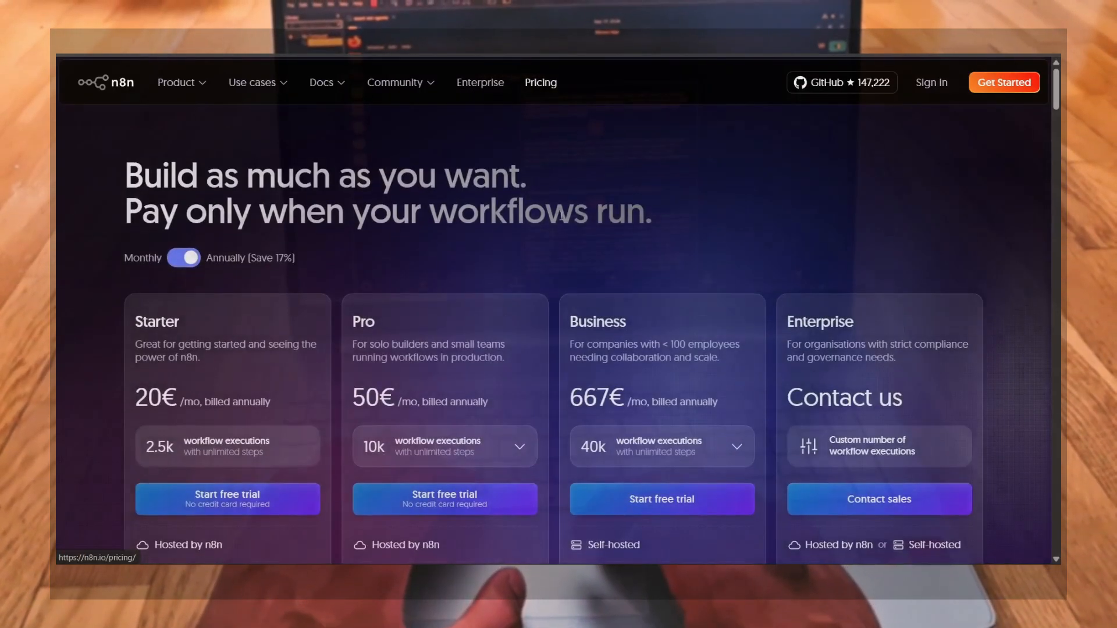
Switch the pricing plans to monthly billing and scroll through the plan features
{"action": "scroll", "coordinate": [560, 217], "scroll_direction": "down", "scroll_amount": 1}
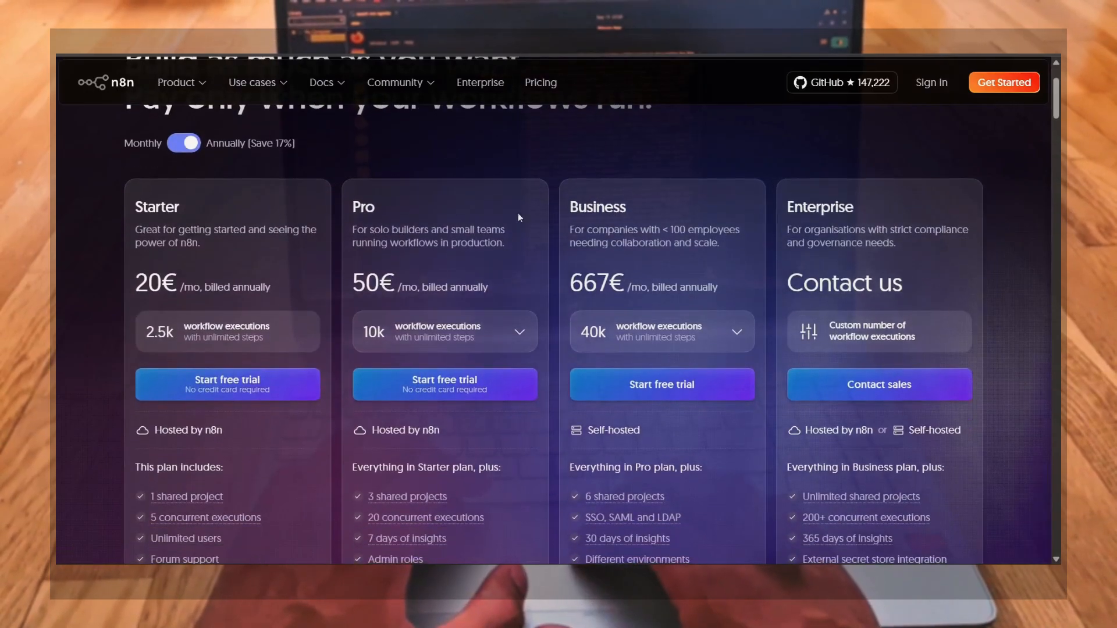
{"action": "left_click", "coordinate": [180, 146]}
{"action": "scroll", "coordinate": [306, 250], "scroll_direction": "down", "scroll_amount": 2}
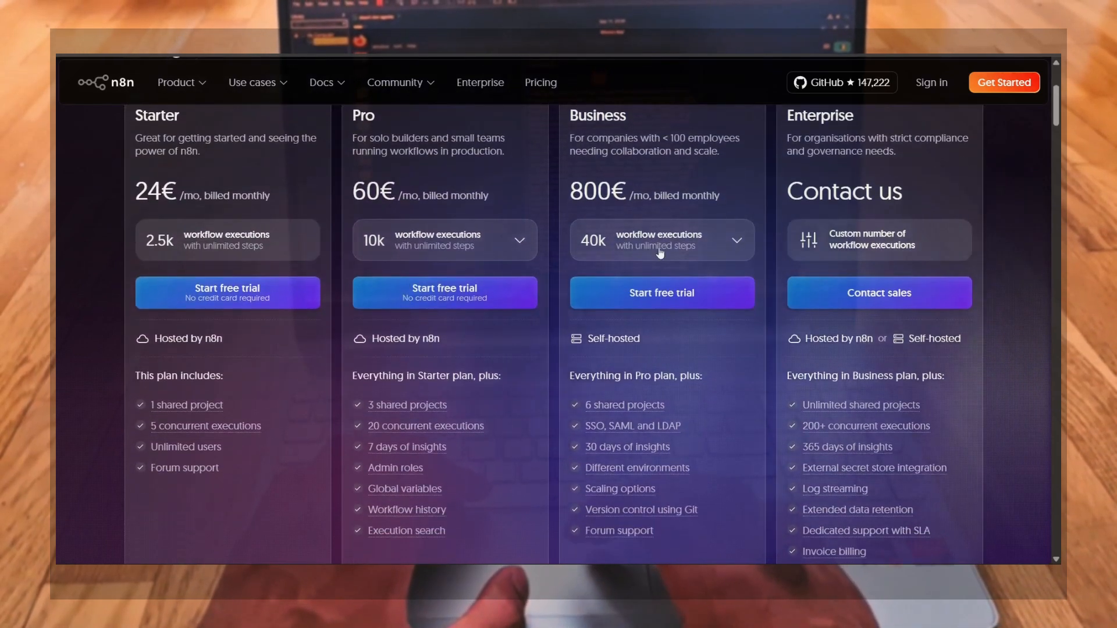
{"action": "scroll", "coordinate": [357, 251], "scroll_direction": "down", "scroll_amount": 10}
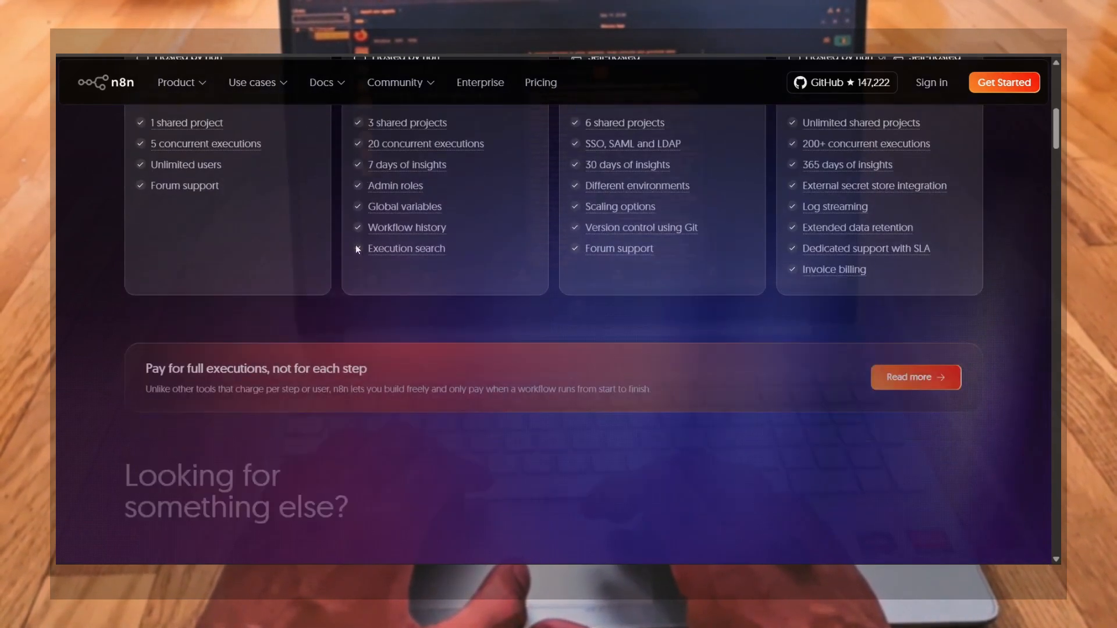
{"action": "scroll", "coordinate": [357, 249], "scroll_direction": "up", "scroll_amount": 13}
{"action": "scroll", "coordinate": [356, 249], "scroll_direction": "up", "scroll_amount": 1}
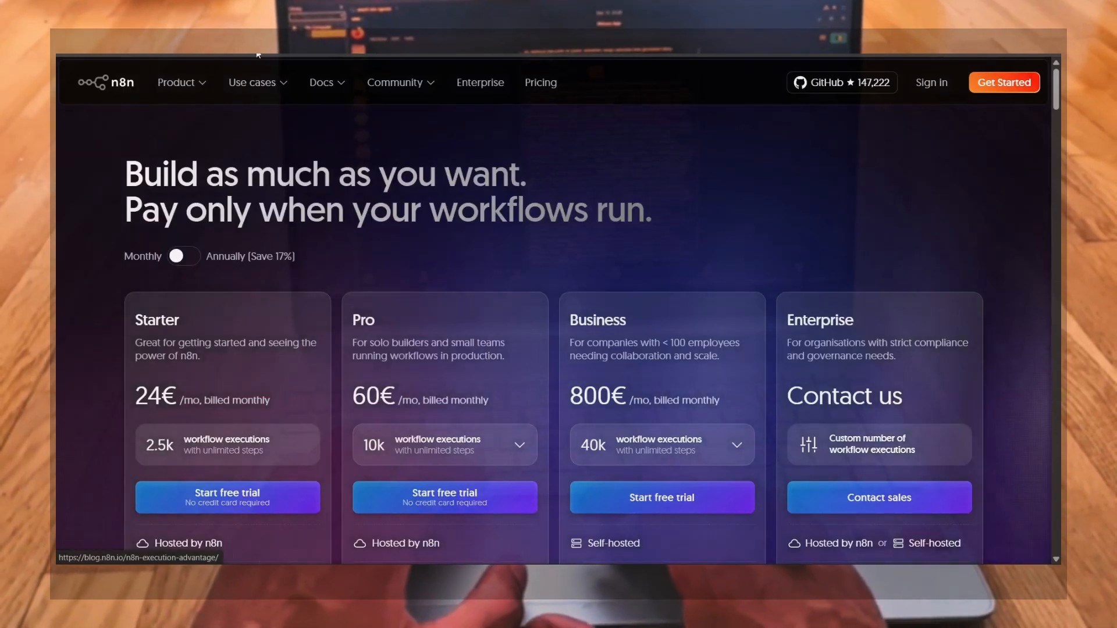
Open the Self-host n8n documentation from the Docs menu
{"action": "mouse_move", "coordinate": [289, 86]}
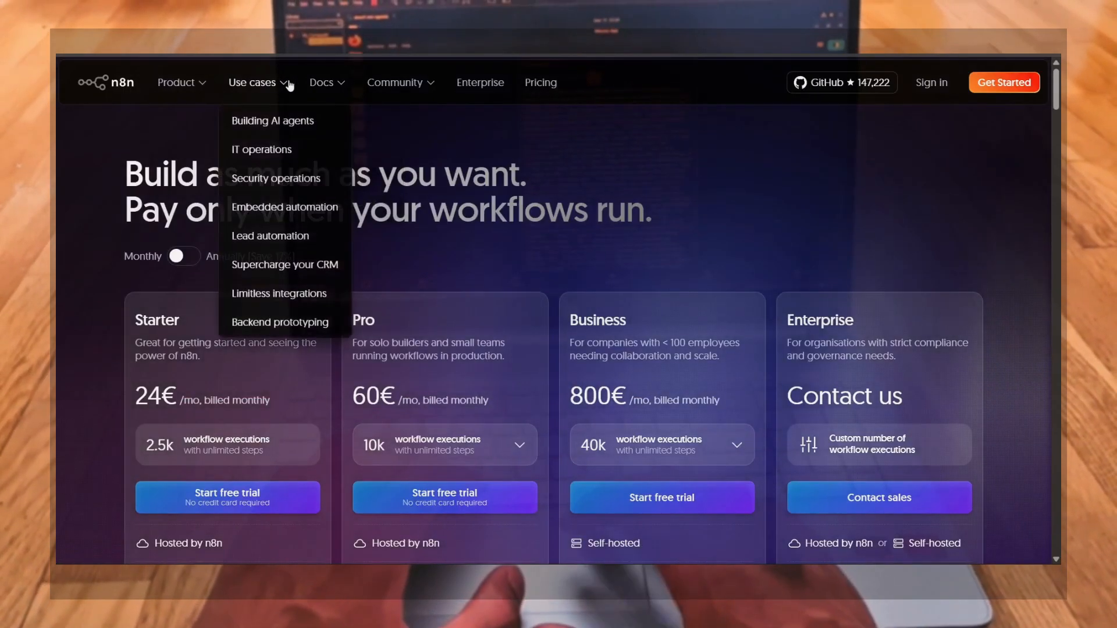
{"action": "mouse_move", "coordinate": [324, 83]}
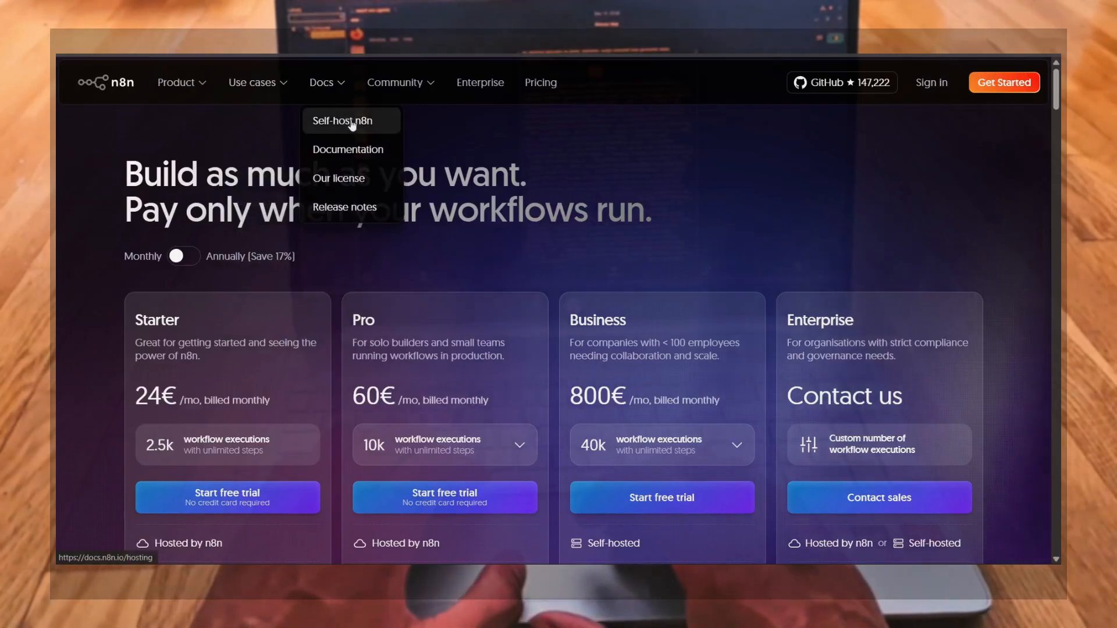
{"action": "left_click", "coordinate": [352, 124]}
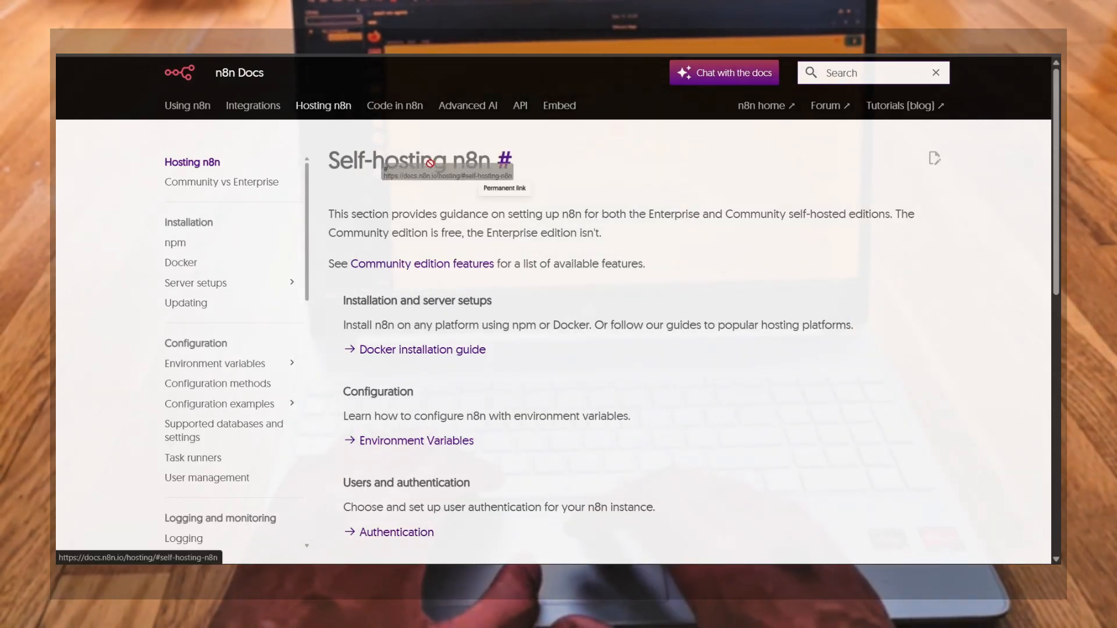
Open the Docker installation guide from the self-hosting overview page
{"action": "left_click_drag", "start_coordinate": [327, 150], "coordinate": [538, 170]}
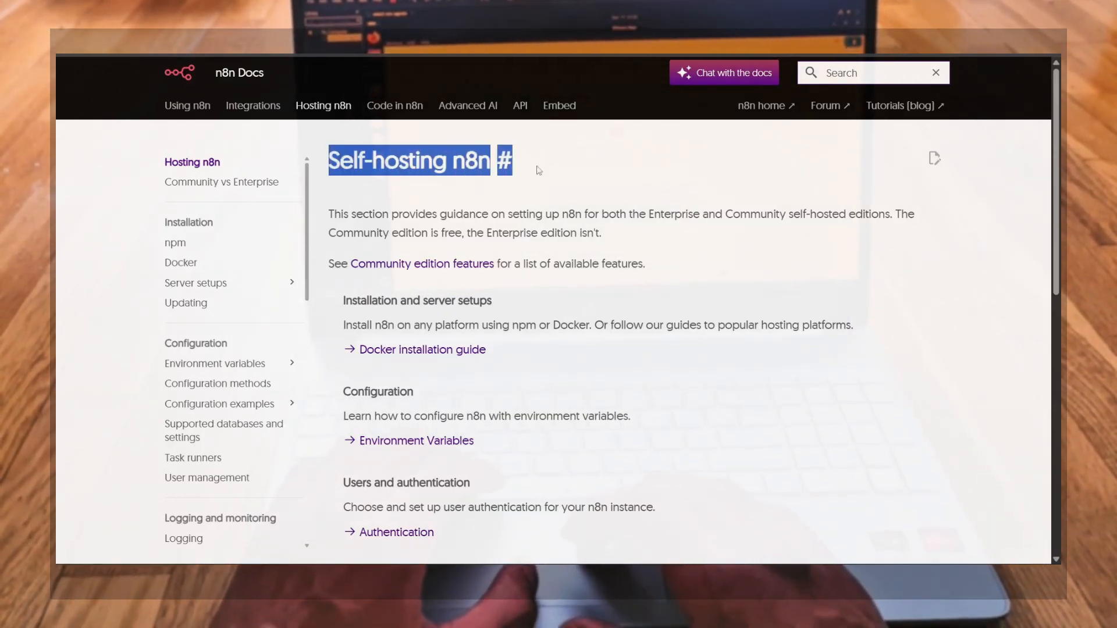
{"action": "left_click", "coordinate": [543, 171]}
{"action": "scroll", "coordinate": [526, 338], "scroll_direction": "down", "scroll_amount": 1}
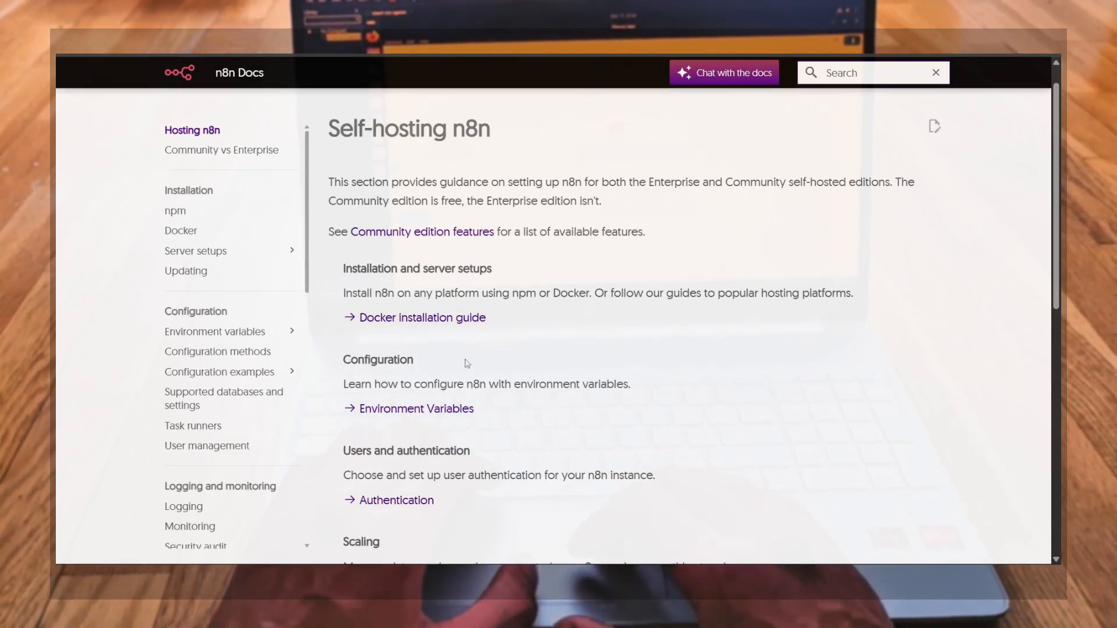
{"action": "scroll", "coordinate": [467, 364], "scroll_direction": "down", "scroll_amount": 3}
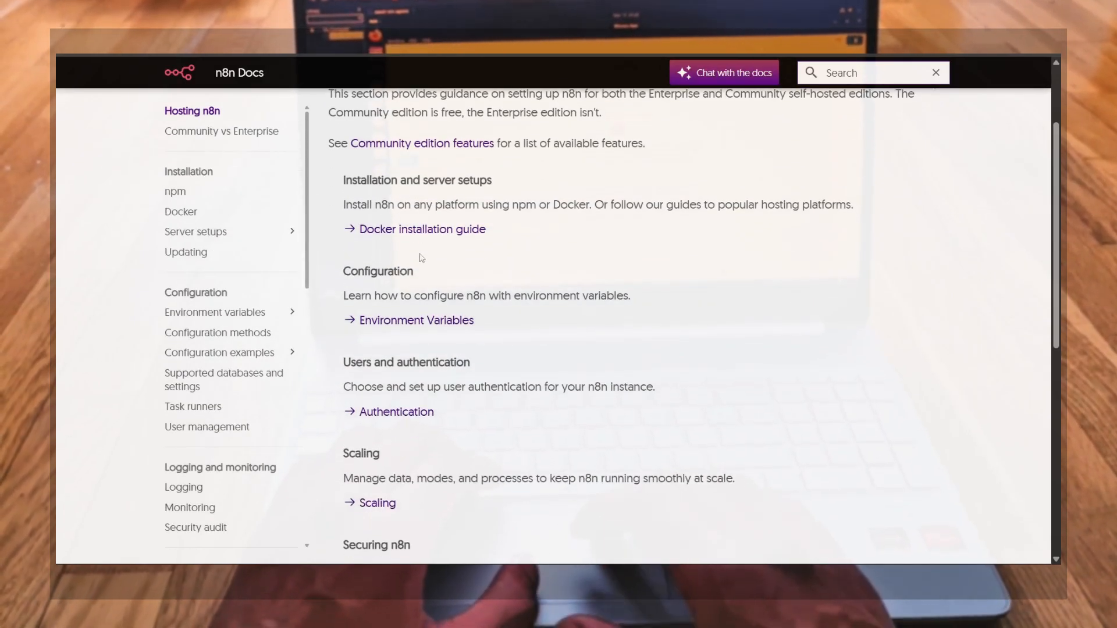
{"action": "left_click", "coordinate": [420, 233]}
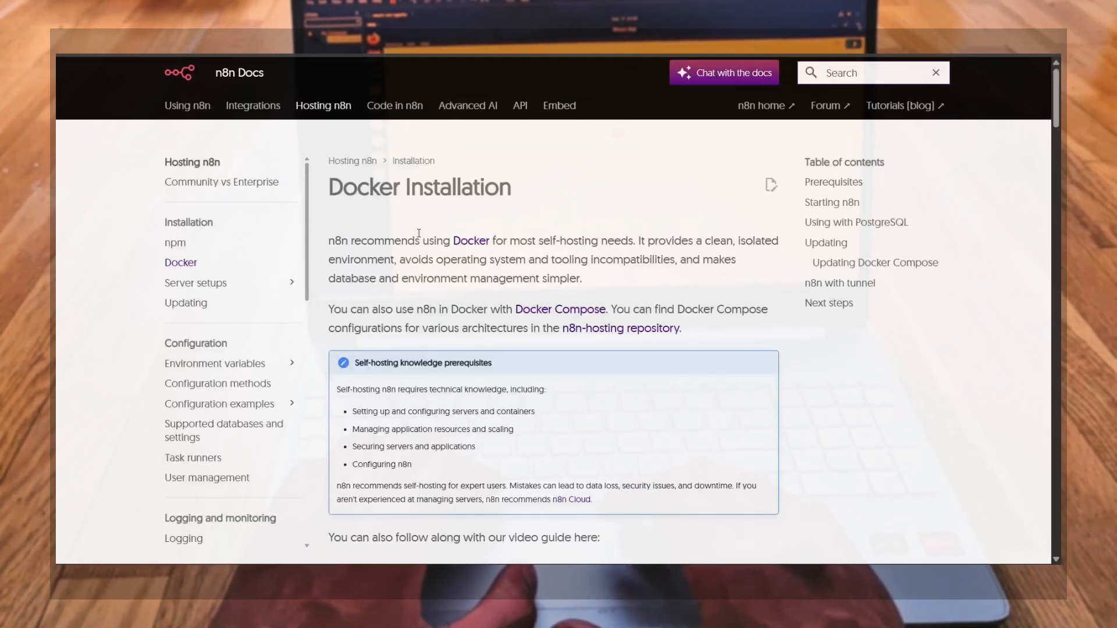
Read through the Docker installation guide, selecting the docker run command block under Starting n8n
{"action": "scroll", "coordinate": [573, 356], "scroll_direction": "down", "scroll_amount": 9}
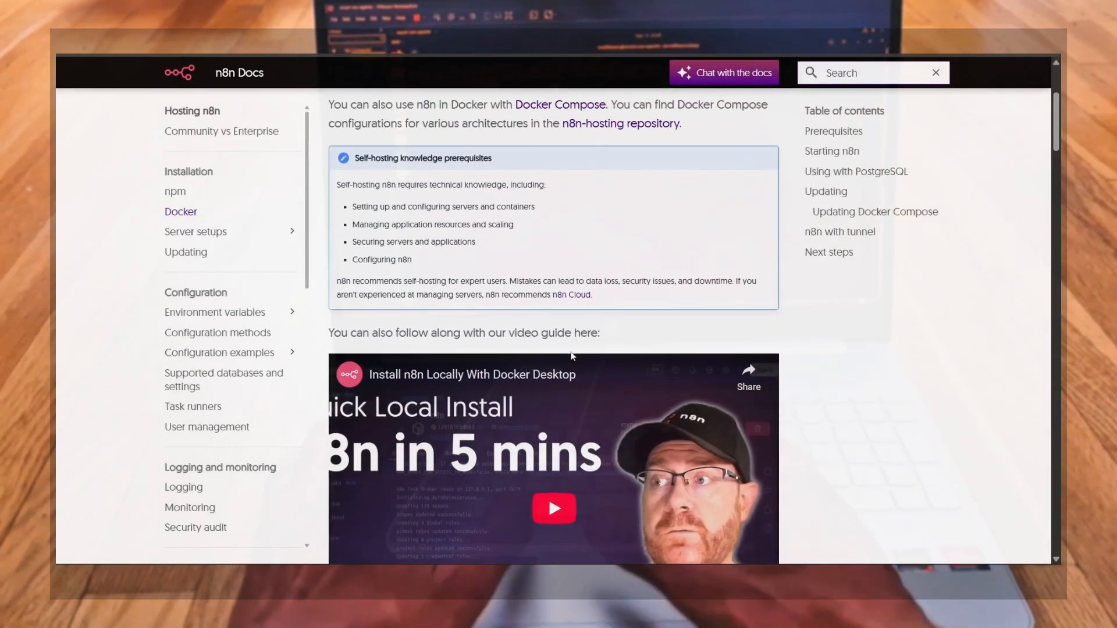
{"action": "scroll", "coordinate": [573, 356], "scroll_direction": "down", "scroll_amount": 6}
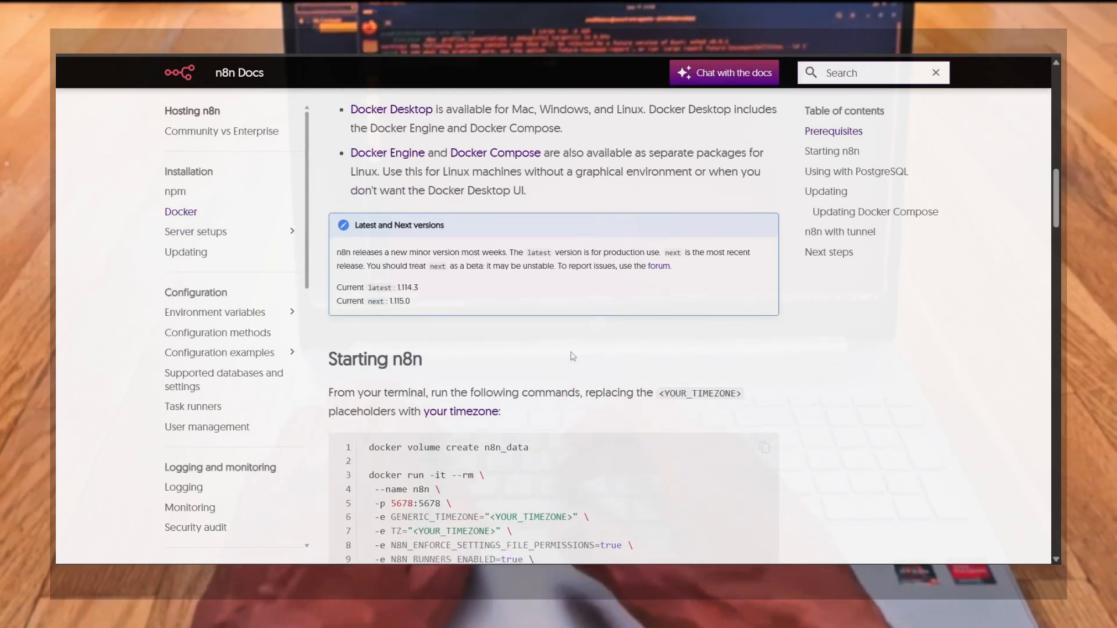
{"action": "scroll", "coordinate": [573, 356], "scroll_direction": "down", "scroll_amount": 3}
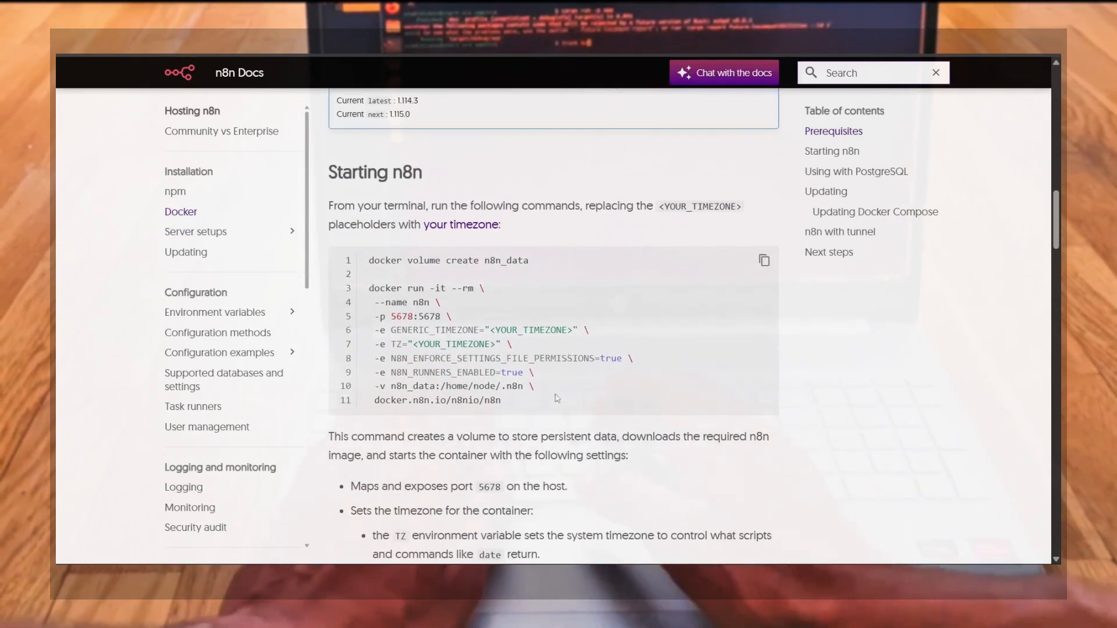
{"action": "left_click_drag", "start_coordinate": [529, 411], "coordinate": [406, 276]}
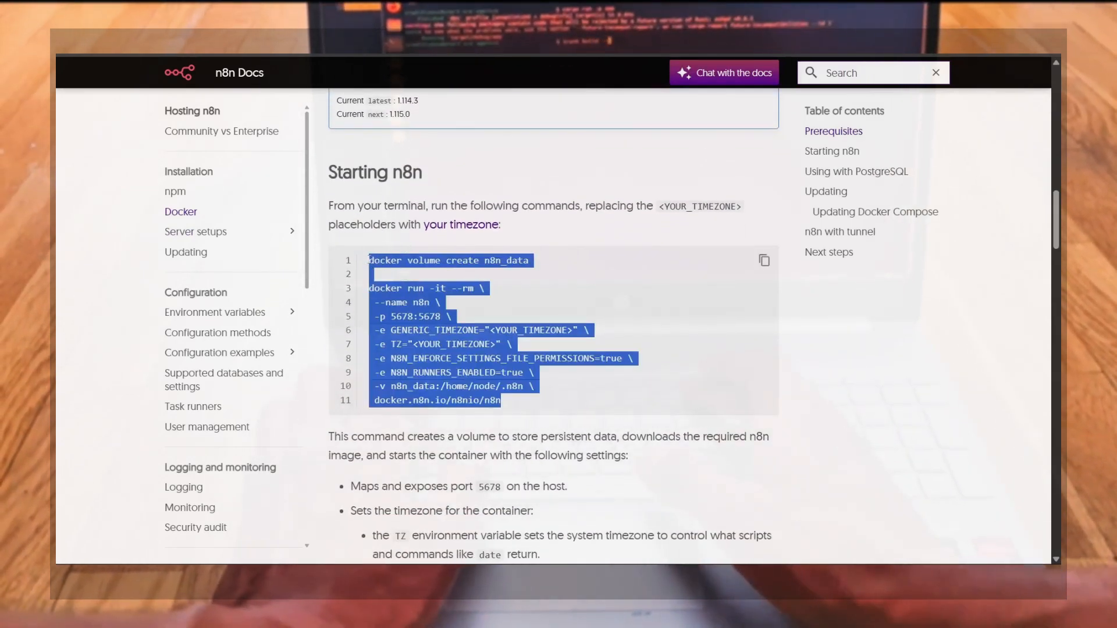
{"action": "scroll", "coordinate": [462, 356], "scroll_direction": "down", "scroll_amount": 10}
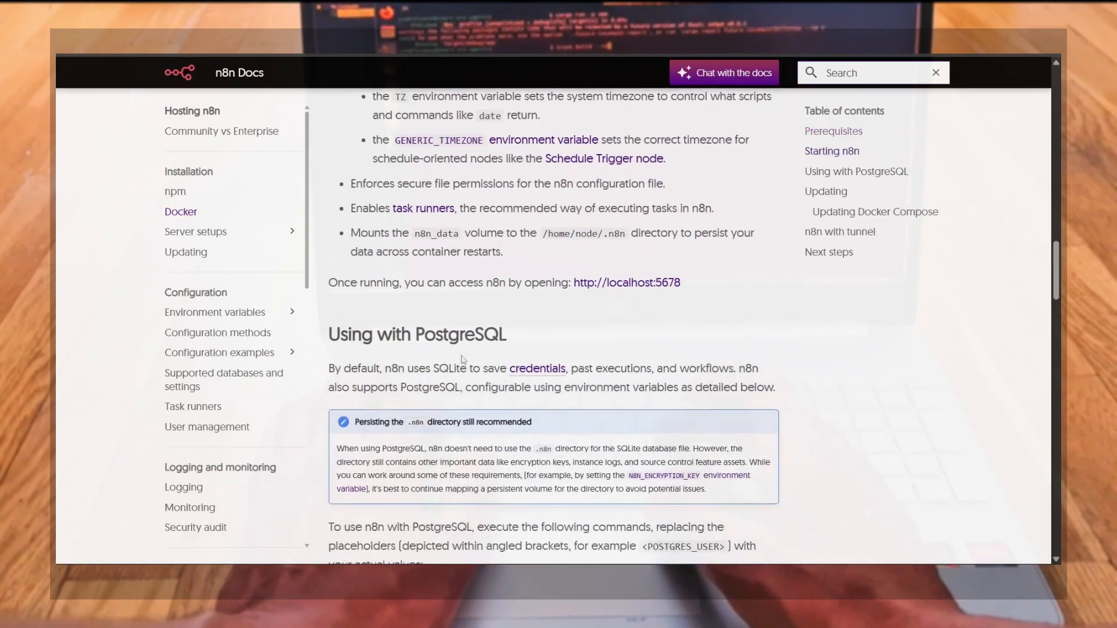
{"action": "scroll", "coordinate": [463, 358], "scroll_direction": "down", "scroll_amount": 10}
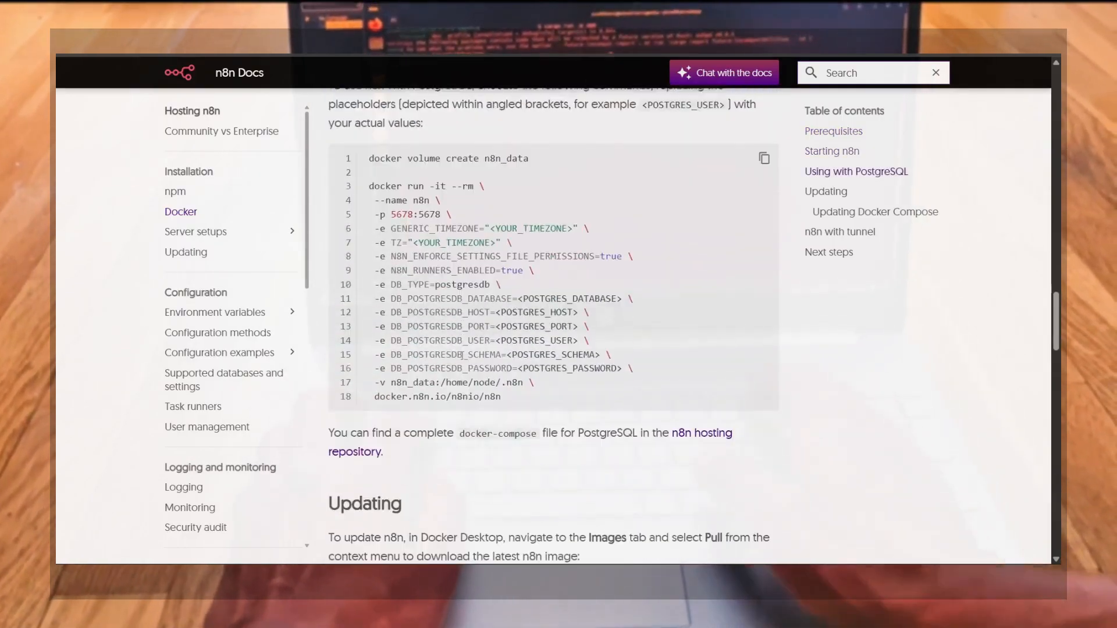
{"action": "scroll", "coordinate": [462, 359], "scroll_direction": "down", "scroll_amount": 4}
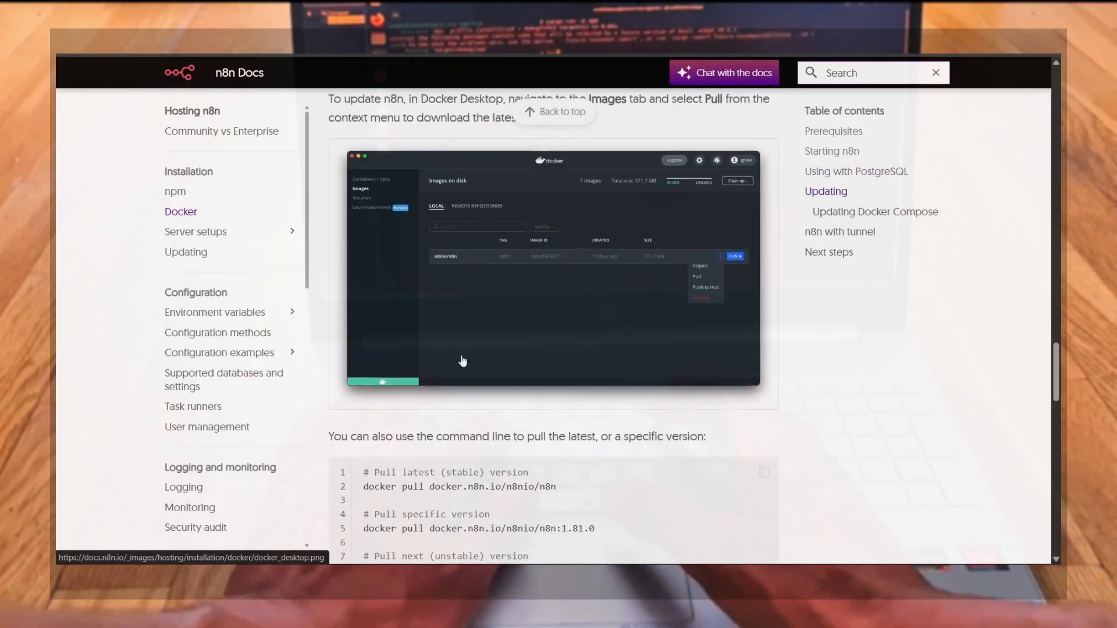
Enlarge the Docker Desktop screenshot in the Updating section, close it, and review the update commands
{"action": "left_click", "coordinate": [507, 301]}
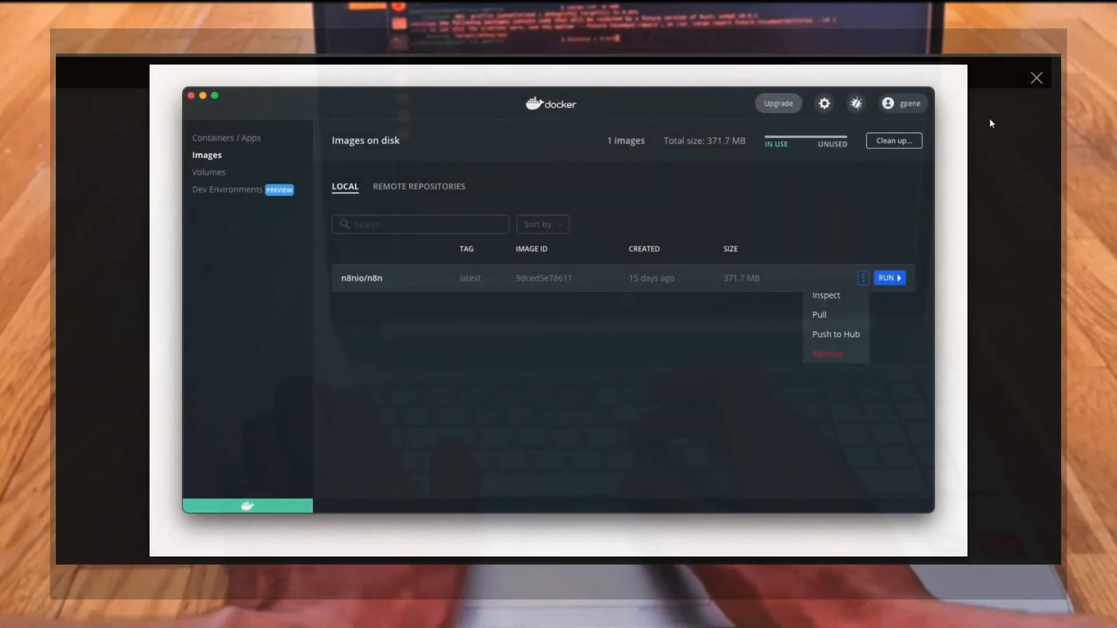
{"action": "left_click", "coordinate": [990, 119]}
{"action": "scroll", "coordinate": [644, 360], "scroll_direction": "down", "scroll_amount": 18}
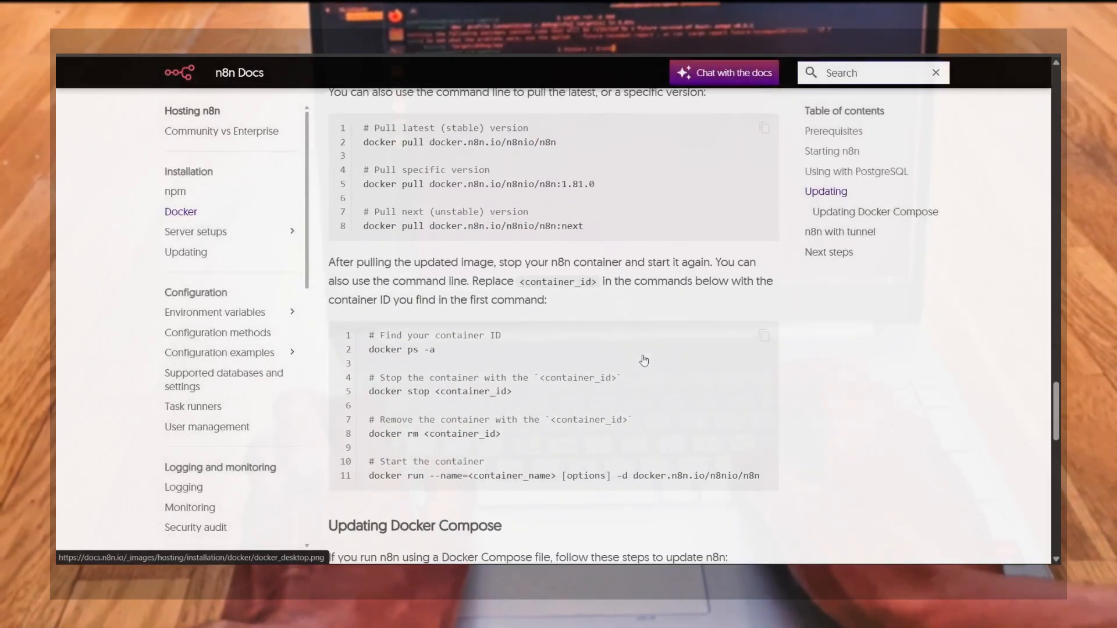
{"action": "scroll", "coordinate": [644, 360], "scroll_direction": "down", "scroll_amount": 4}
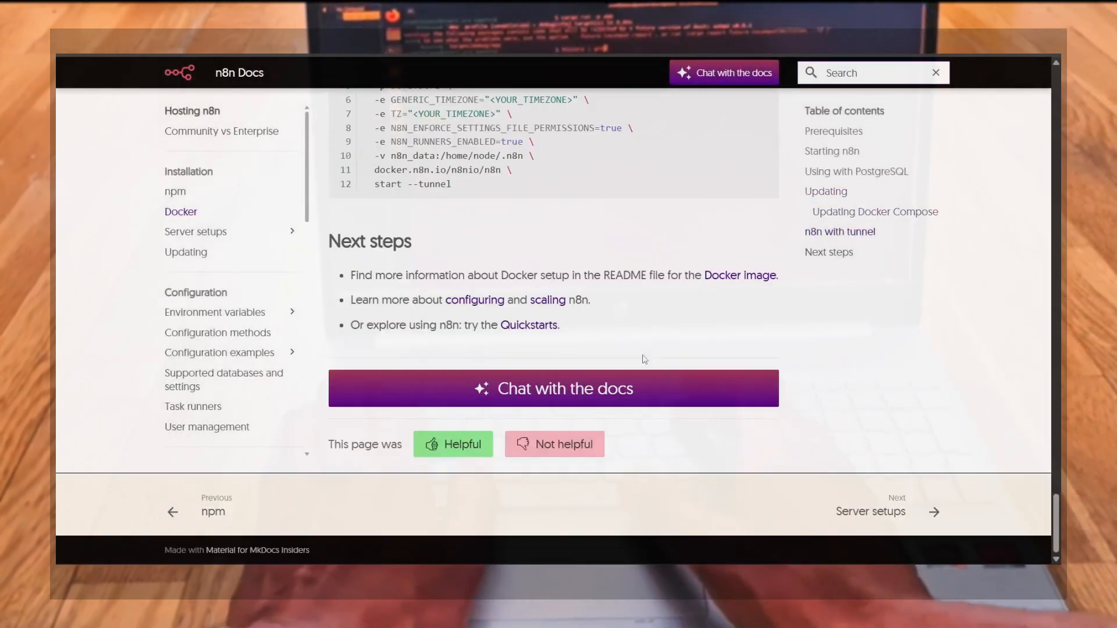
{"action": "scroll", "coordinate": [644, 360], "scroll_direction": "up", "scroll_amount": 1}
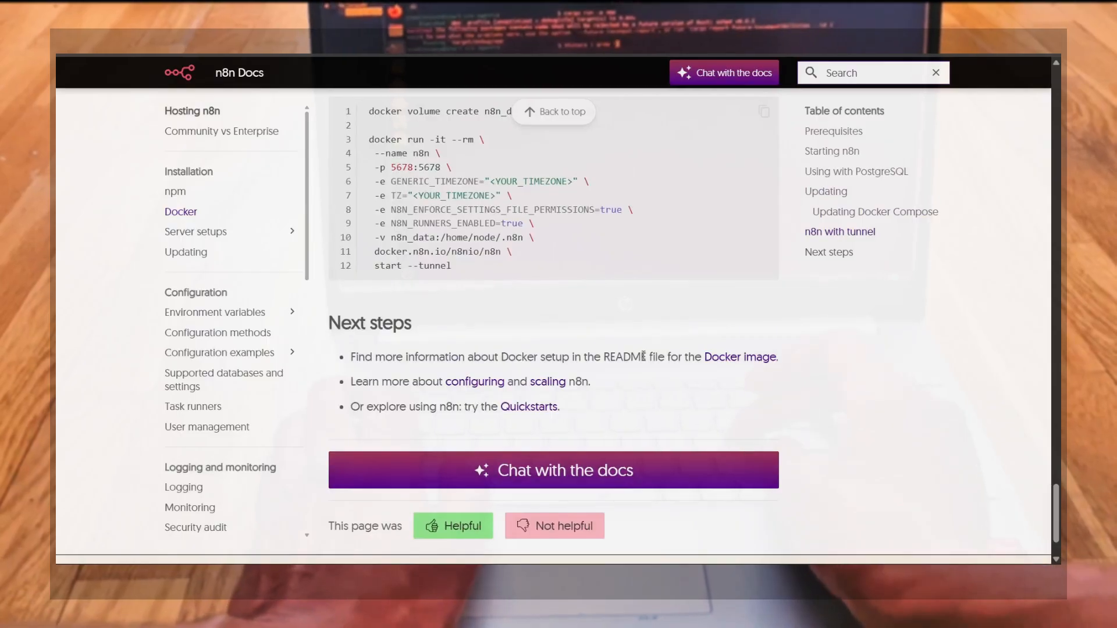
{"action": "scroll", "coordinate": [643, 356], "scroll_direction": "up", "scroll_amount": 15}
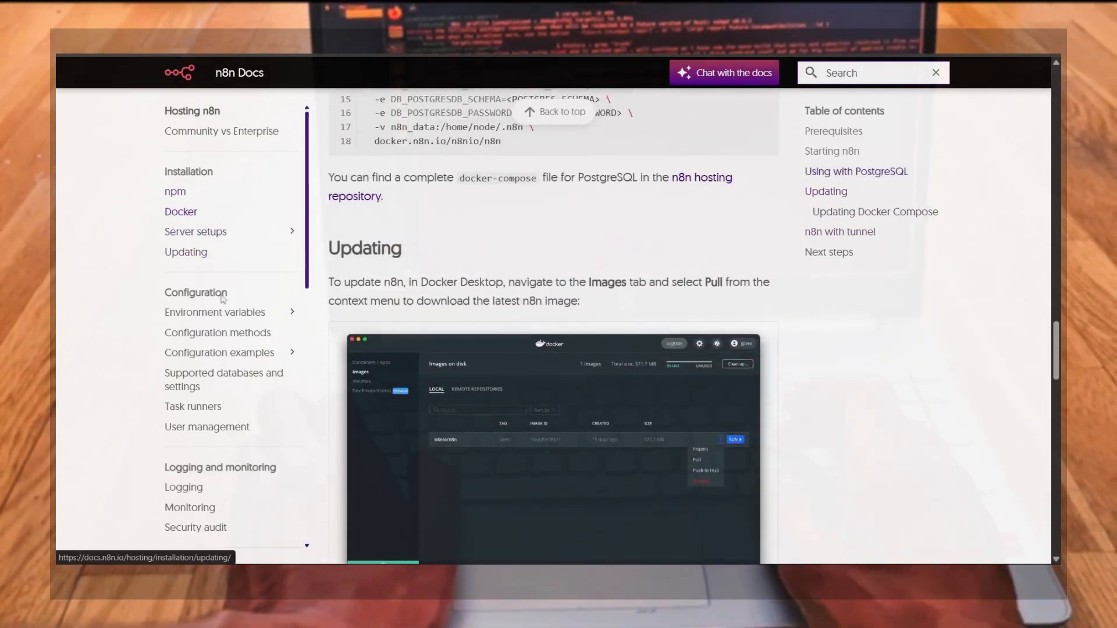
Open Make's website from the Google results for make automation workflow and accept only necessary cookies
{"action": "left_click", "coordinate": [279, 233]}
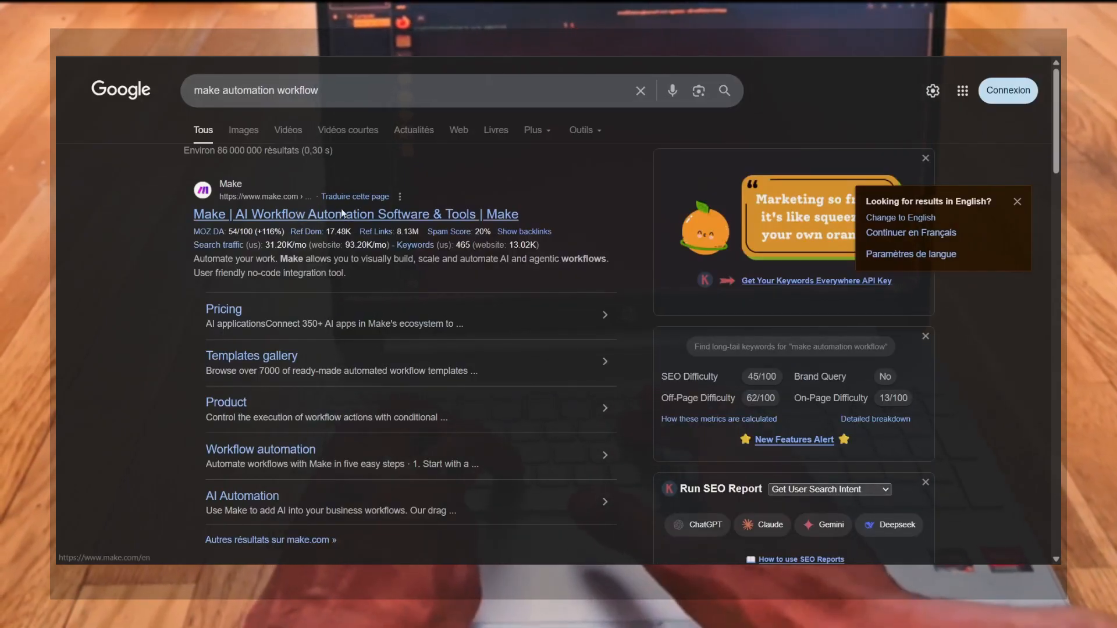
{"action": "left_click", "coordinate": [342, 214]}
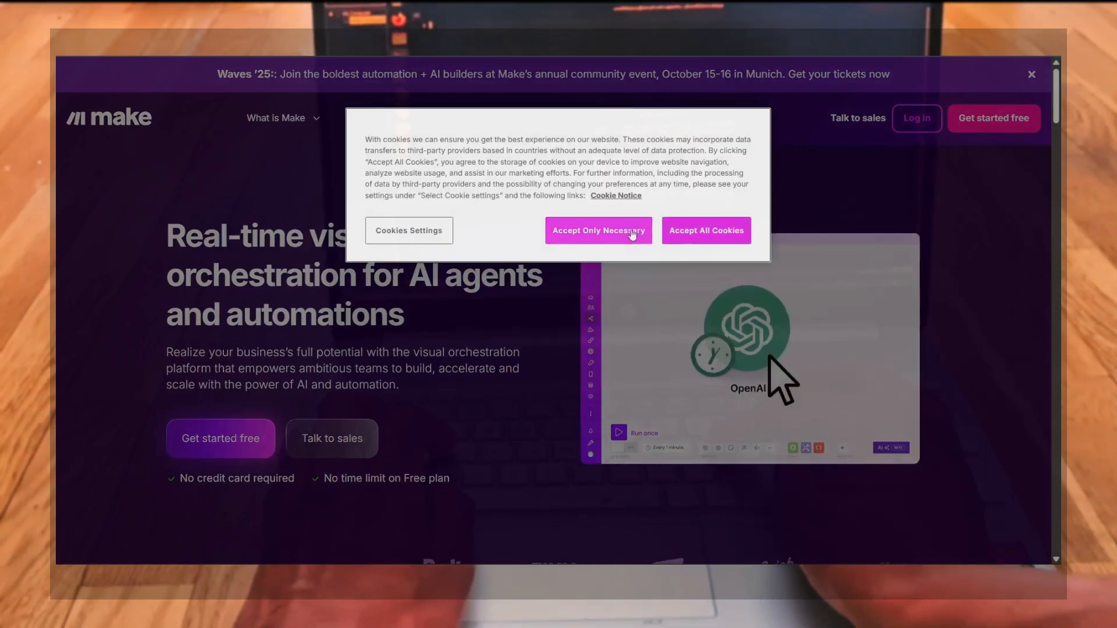
{"action": "left_click", "coordinate": [599, 230]}
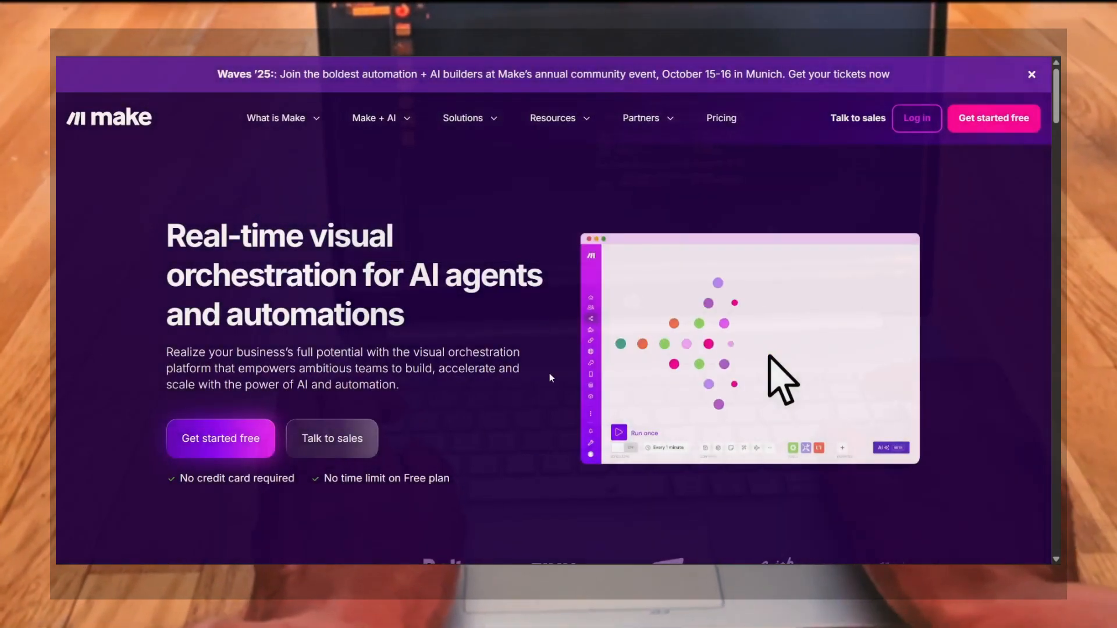
Scroll to the business section and view the Operations, Marketing, Sales, Finance, CX and IT tabs
{"action": "scroll", "coordinate": [549, 376], "scroll_direction": "down", "scroll_amount": 5}
{"action": "scroll", "coordinate": [551, 376], "scroll_direction": "down", "scroll_amount": 8}
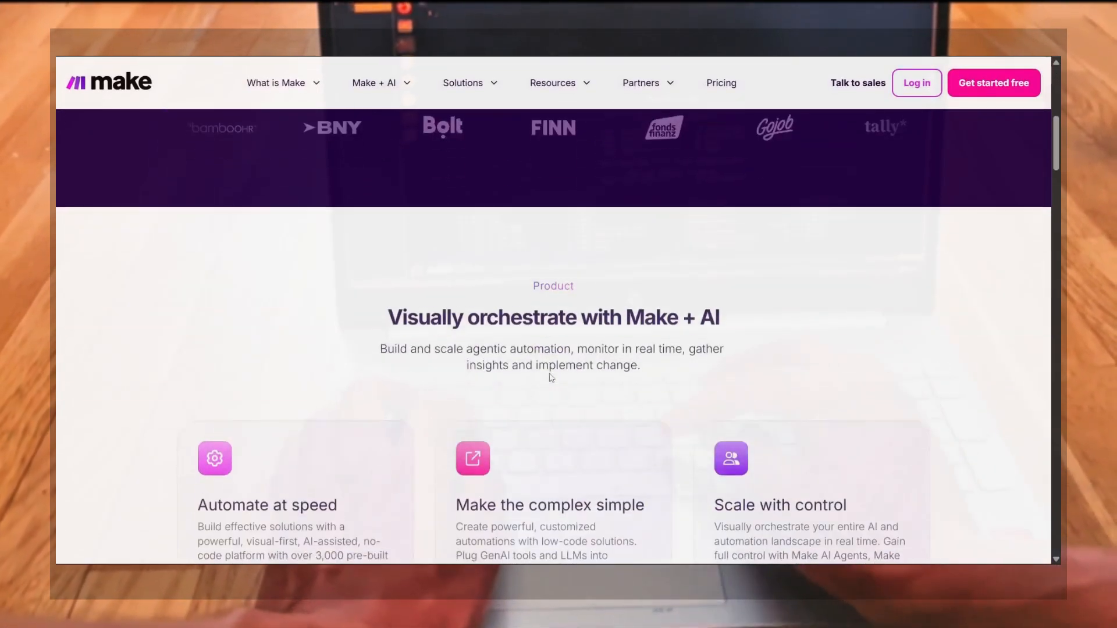
{"action": "scroll", "coordinate": [551, 375], "scroll_direction": "down", "scroll_amount": 7}
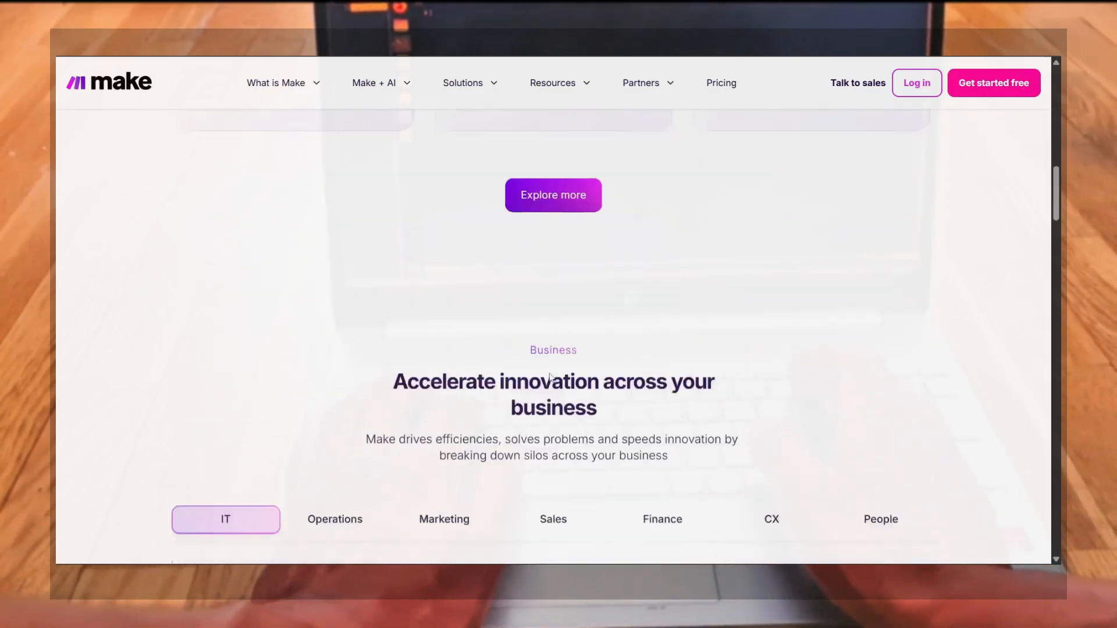
{"action": "scroll", "coordinate": [552, 378], "scroll_direction": "down", "scroll_amount": 2}
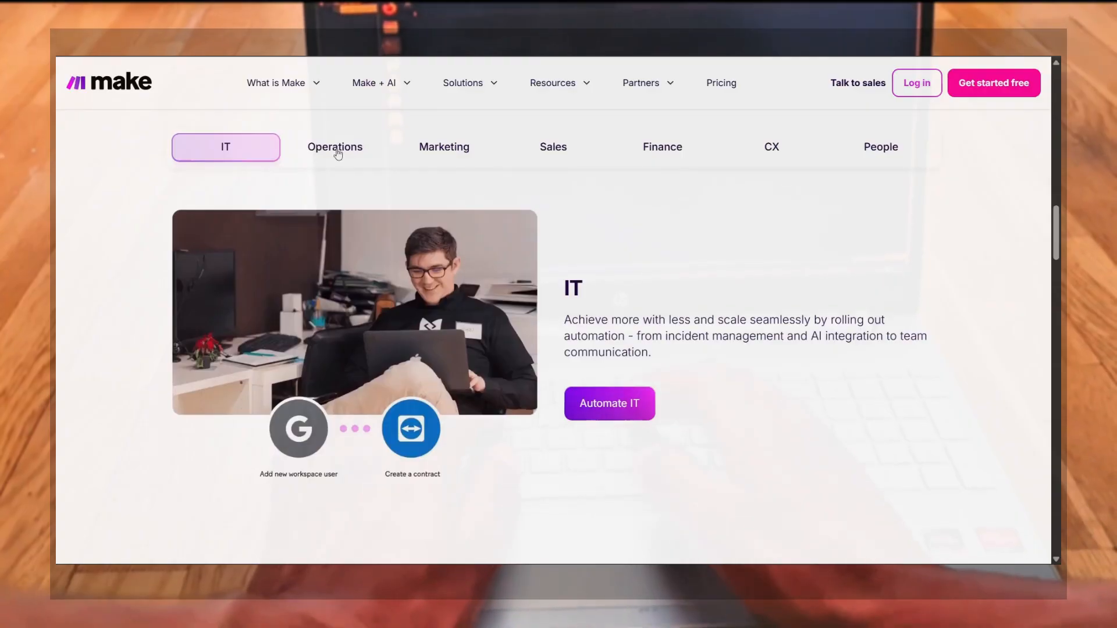
{"action": "left_click", "coordinate": [338, 152]}
{"action": "left_click", "coordinate": [442, 155]}
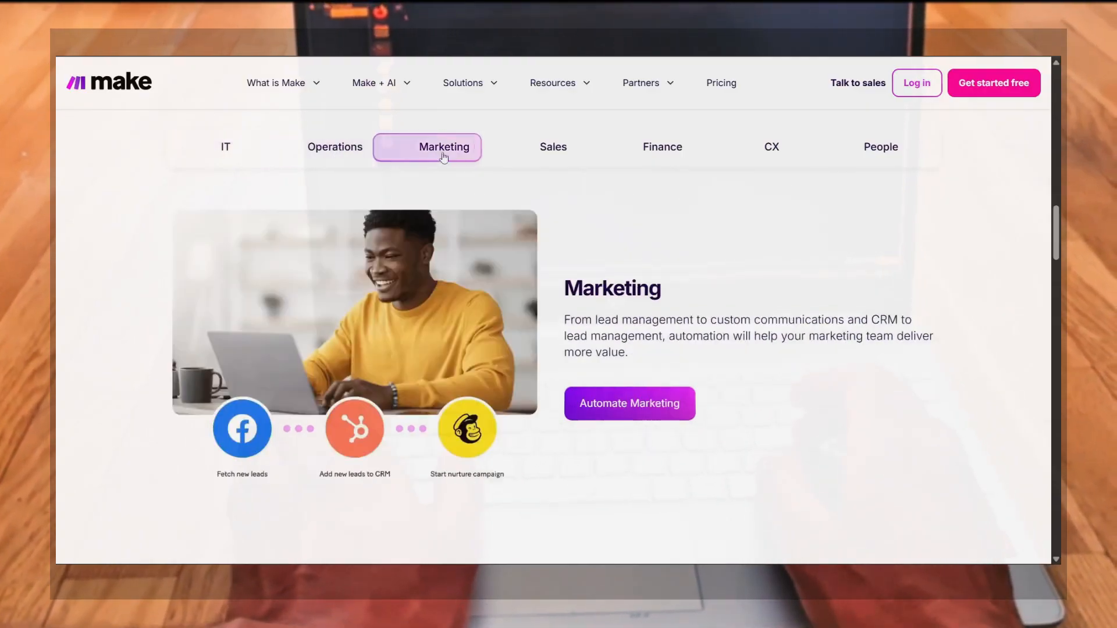
{"action": "left_click", "coordinate": [568, 148]}
{"action": "left_click", "coordinate": [659, 159]}
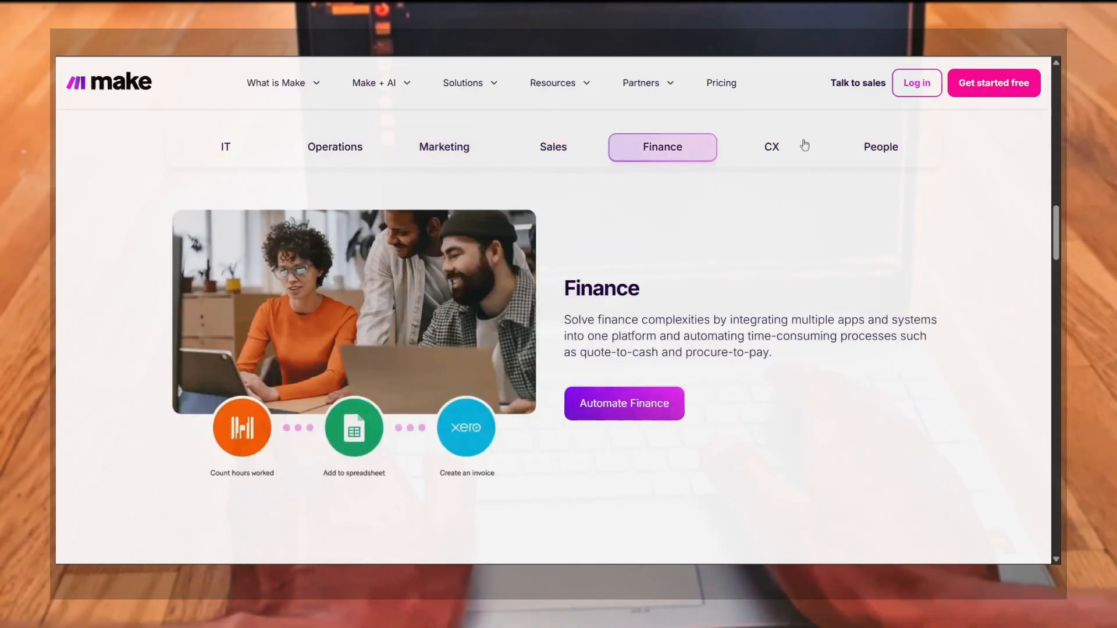
{"action": "left_click", "coordinate": [801, 146]}
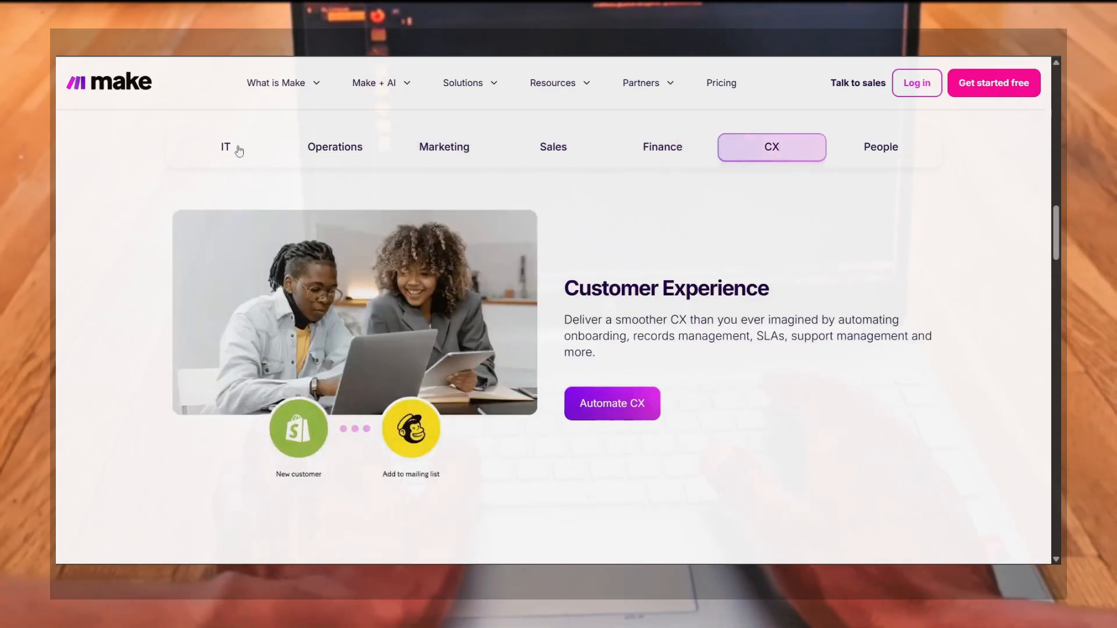
{"action": "left_click", "coordinate": [239, 150]}
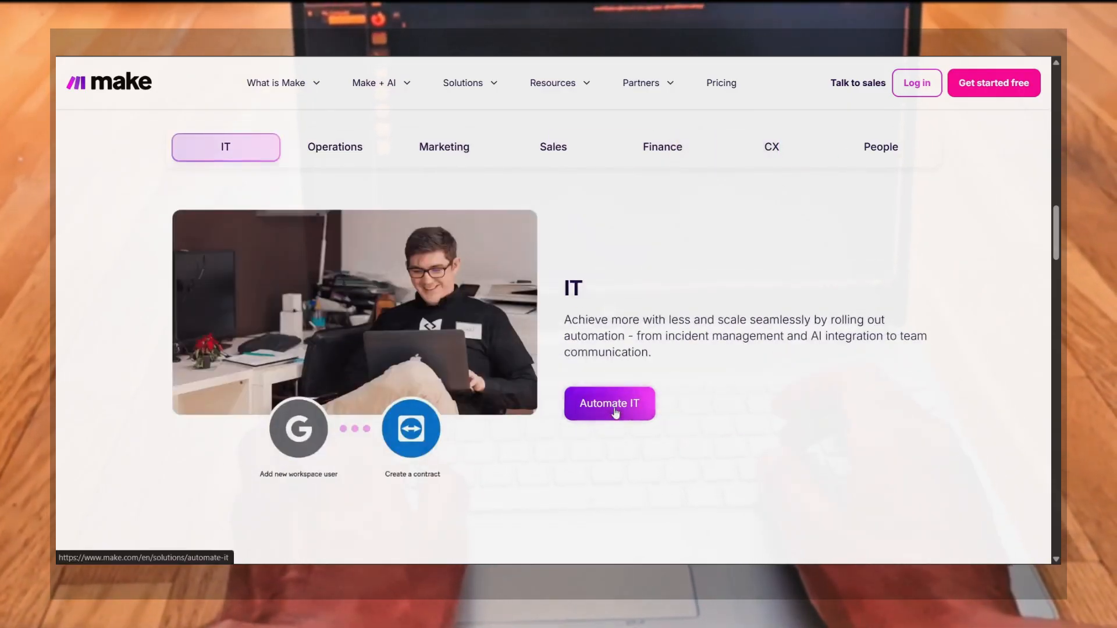
Open the Automate IT page and scroll through its use cases
{"action": "left_click", "coordinate": [616, 412]}
{"action": "scroll", "coordinate": [602, 384], "scroll_direction": "down", "scroll_amount": 10}
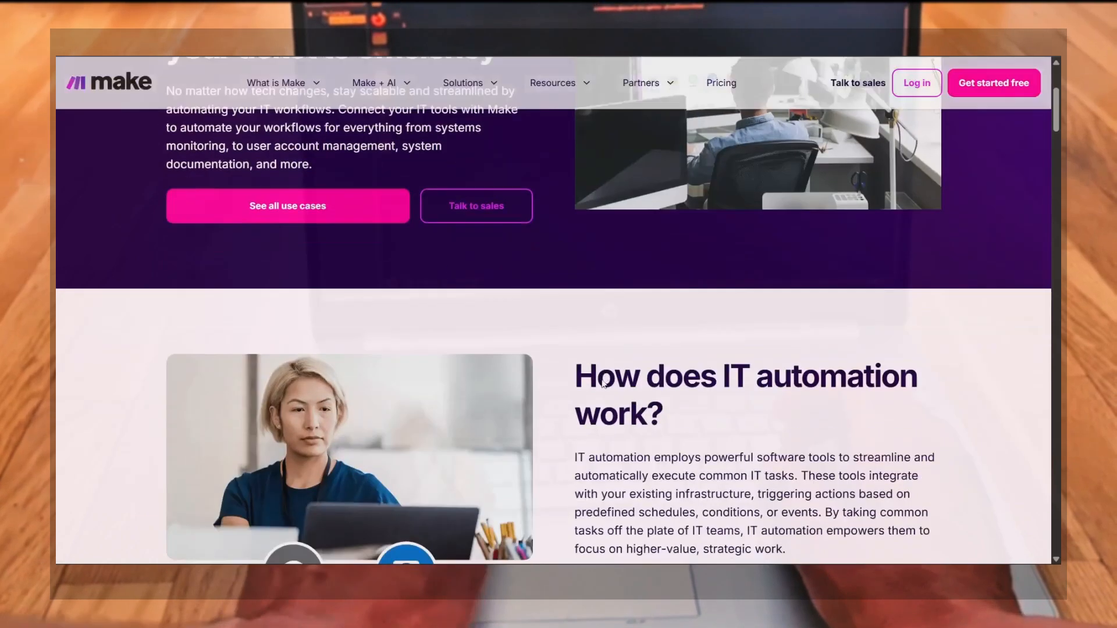
{"action": "scroll", "coordinate": [605, 388], "scroll_direction": "down", "scroll_amount": 5}
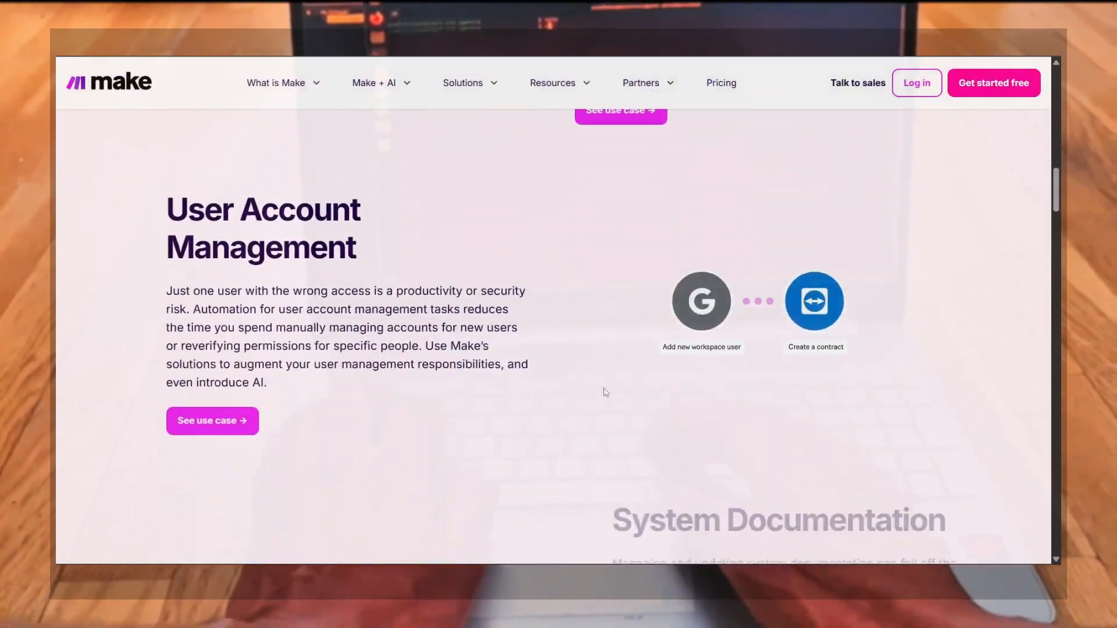
Open Make's Pricing page and switch the plan prices to monthly billing
{"action": "scroll", "coordinate": [604, 389], "scroll_direction": "up", "scroll_amount": 10}
{"action": "scroll", "coordinate": [603, 388], "scroll_direction": "up", "scroll_amount": 15}
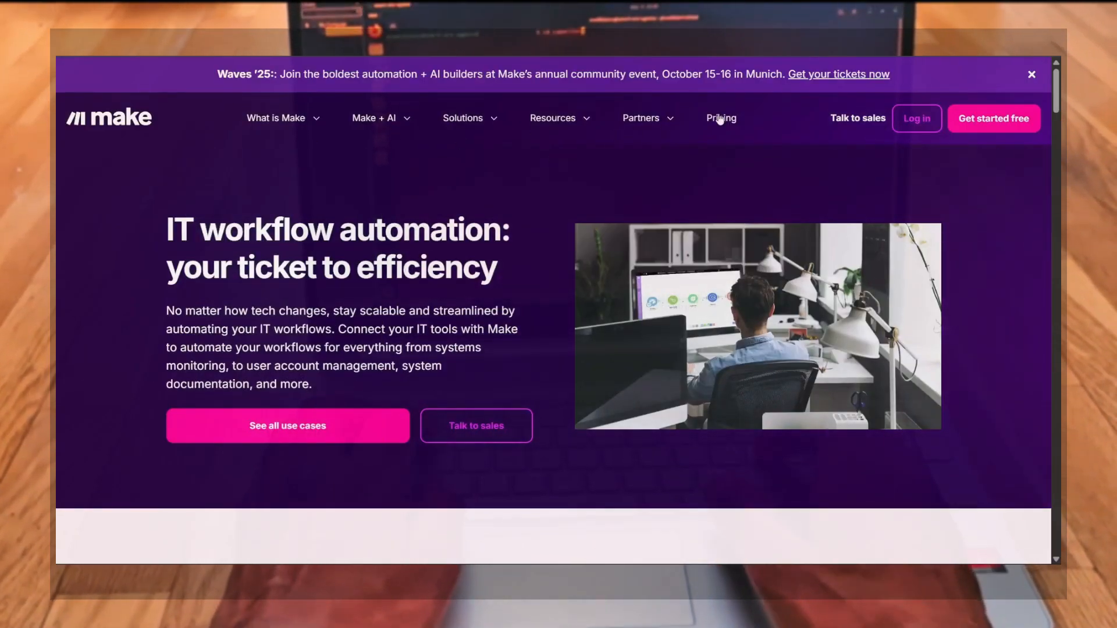
{"action": "left_click", "coordinate": [720, 118]}
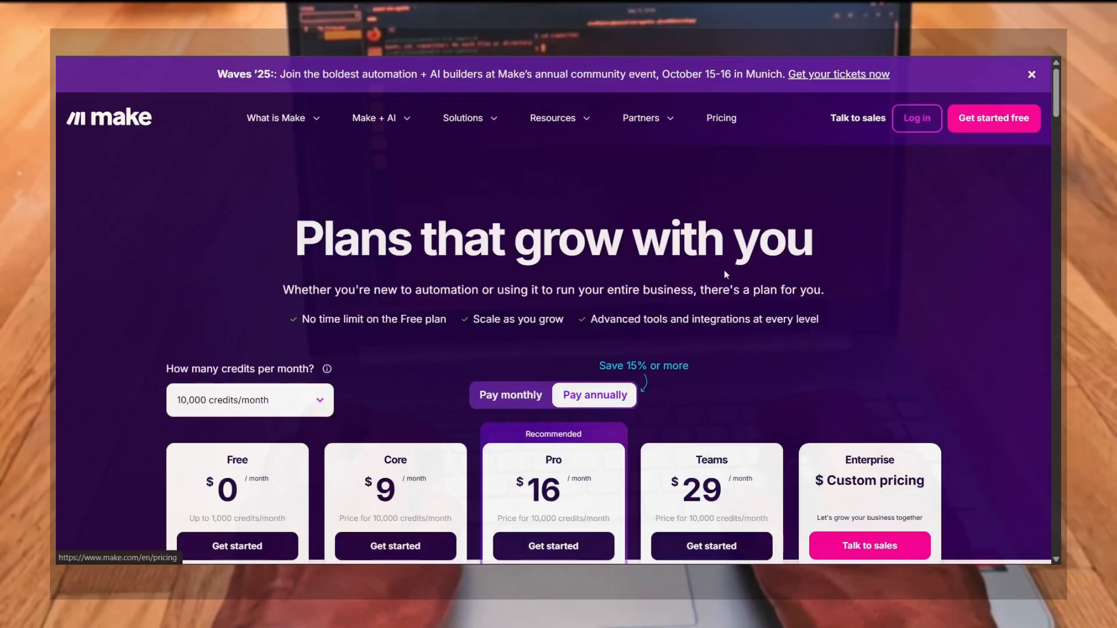
{"action": "scroll", "coordinate": [725, 273], "scroll_direction": "down", "scroll_amount": 4}
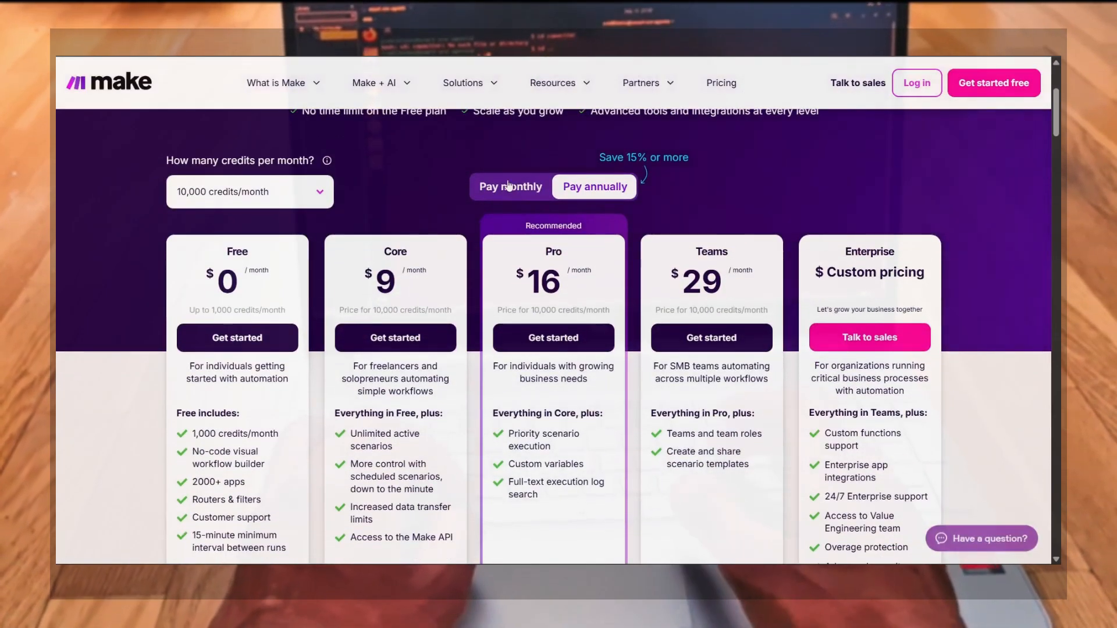
{"action": "left_click", "coordinate": [508, 185]}
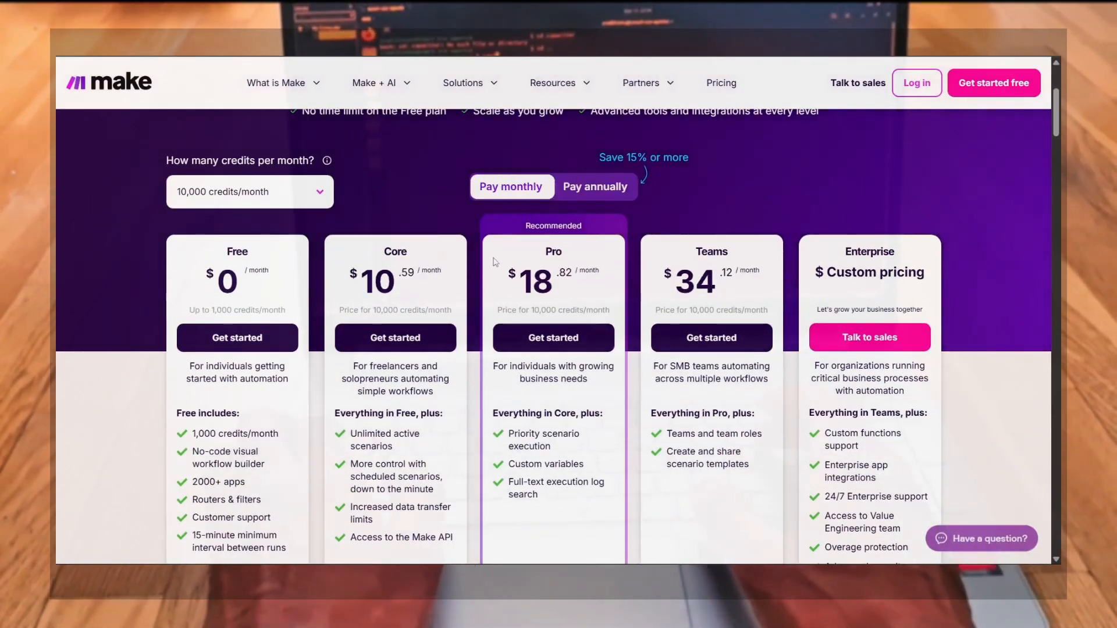
Highlight the Free plan's feature list to review what it includes
{"action": "scroll", "coordinate": [493, 262], "scroll_direction": "down", "scroll_amount": 2}
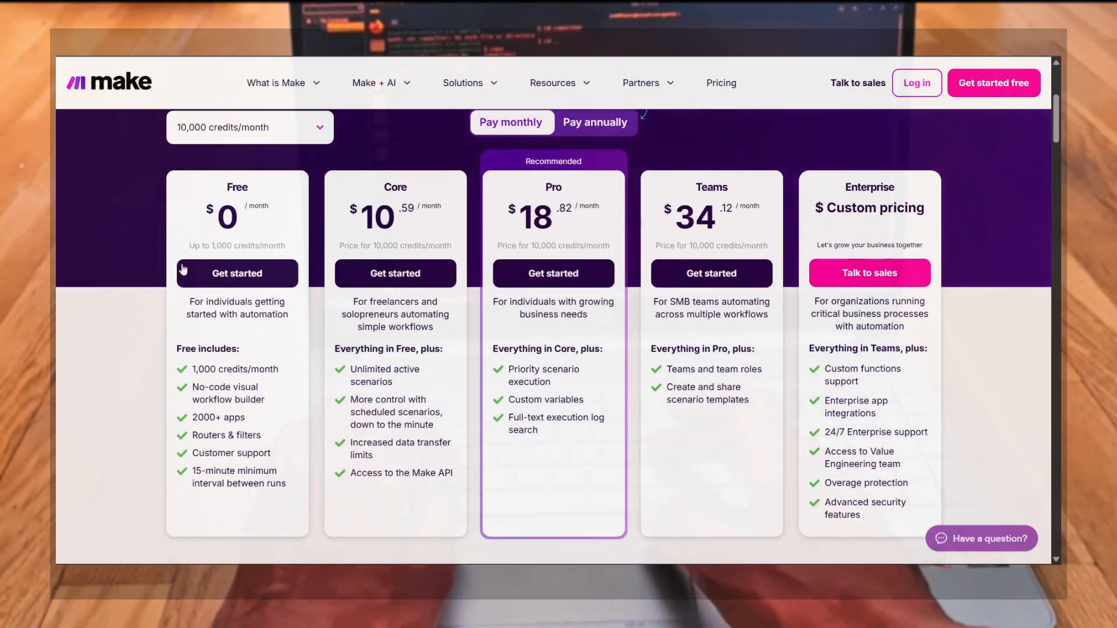
{"action": "left_click_drag", "start_coordinate": [204, 204], "coordinate": [285, 479]}
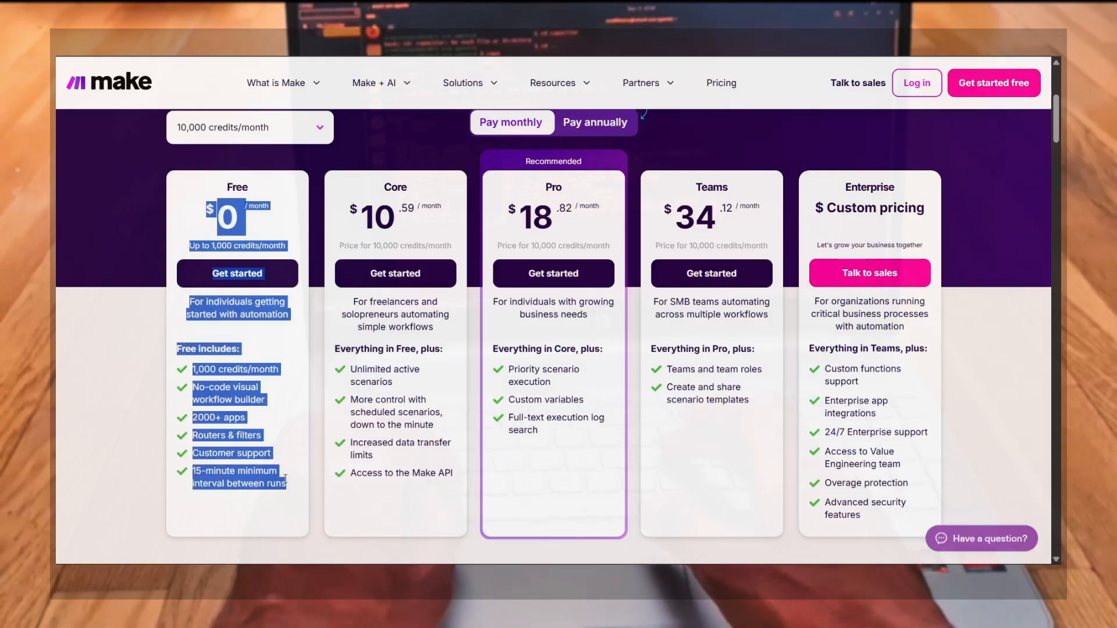
{"action": "left_click", "coordinate": [286, 479]}
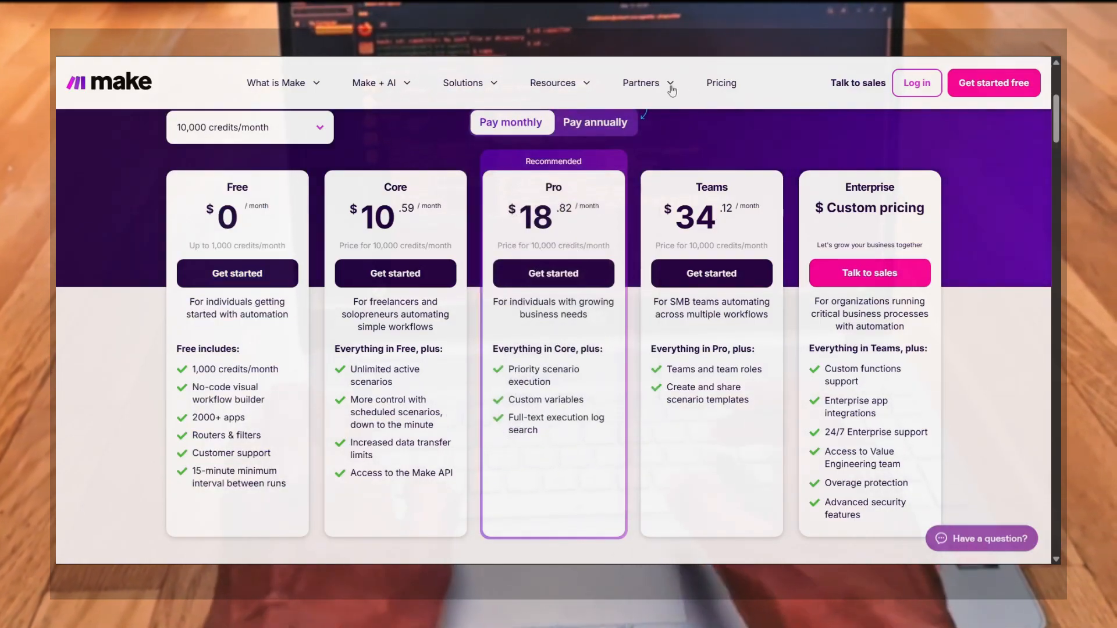
Open the Agentic automation page from the Make + AI menu and scroll into it
{"action": "mouse_move", "coordinate": [672, 89]}
{"action": "mouse_move", "coordinate": [589, 88]}
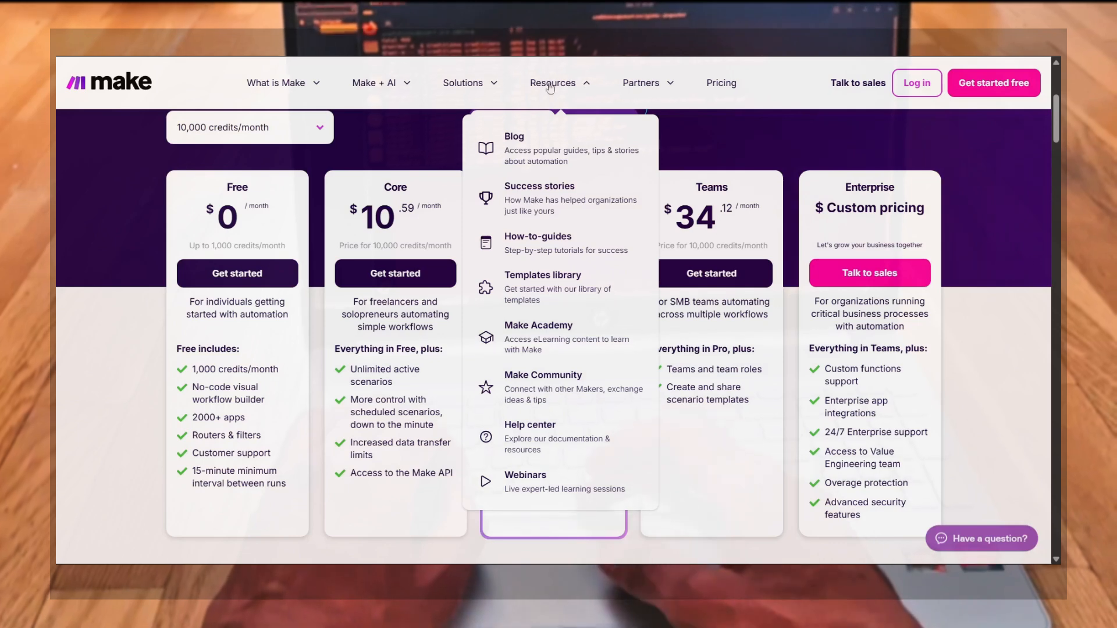
{"action": "mouse_move", "coordinate": [482, 85]}
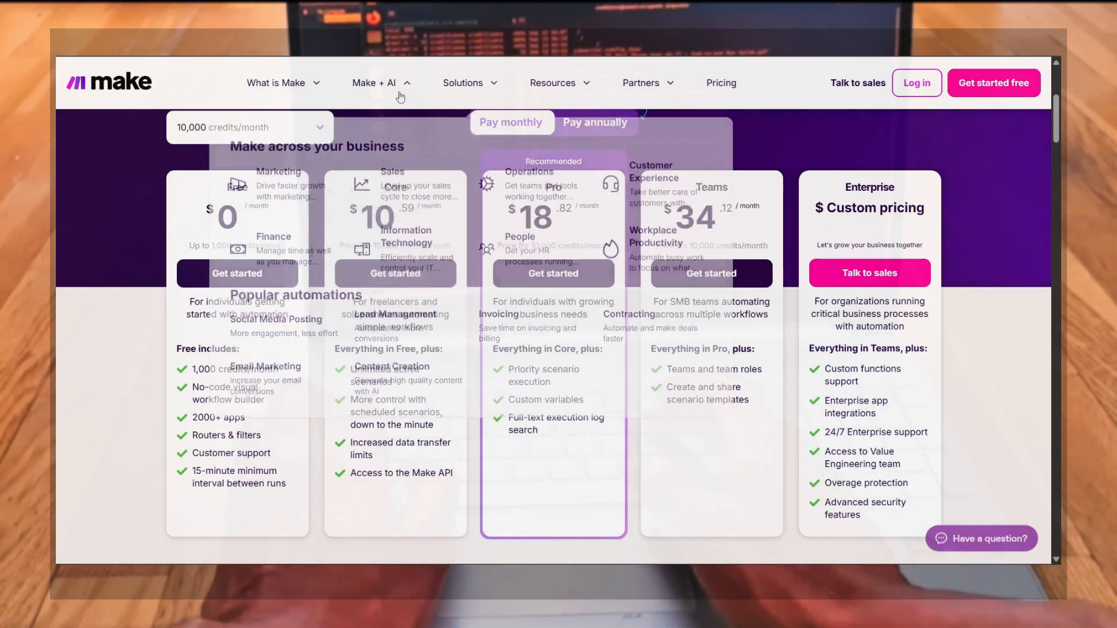
{"action": "mouse_move", "coordinate": [392, 95]}
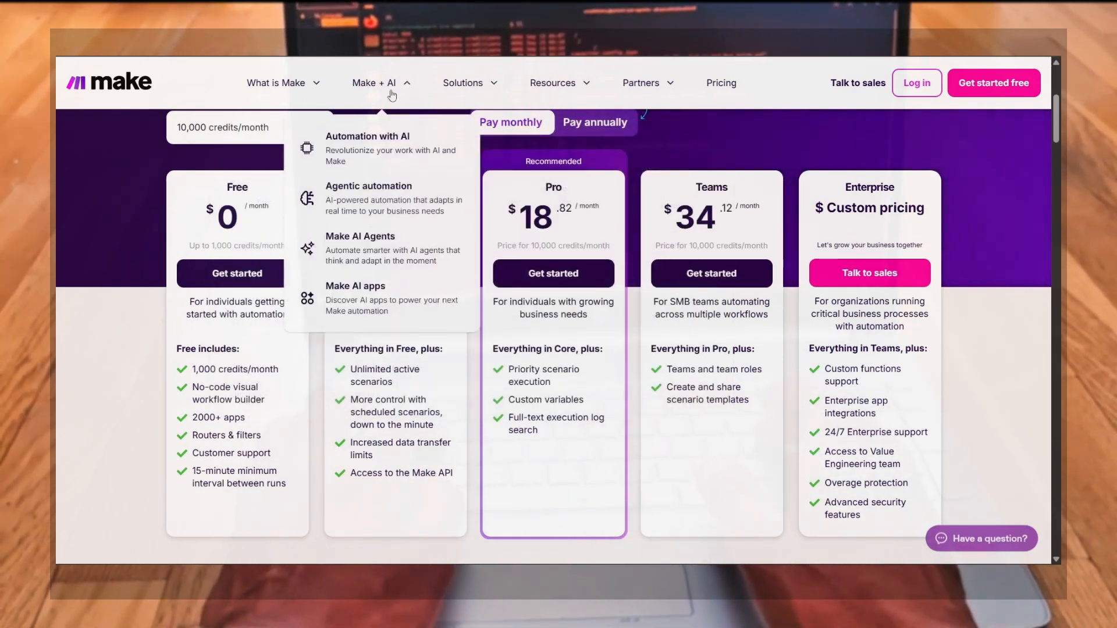
{"action": "left_click", "coordinate": [362, 205]}
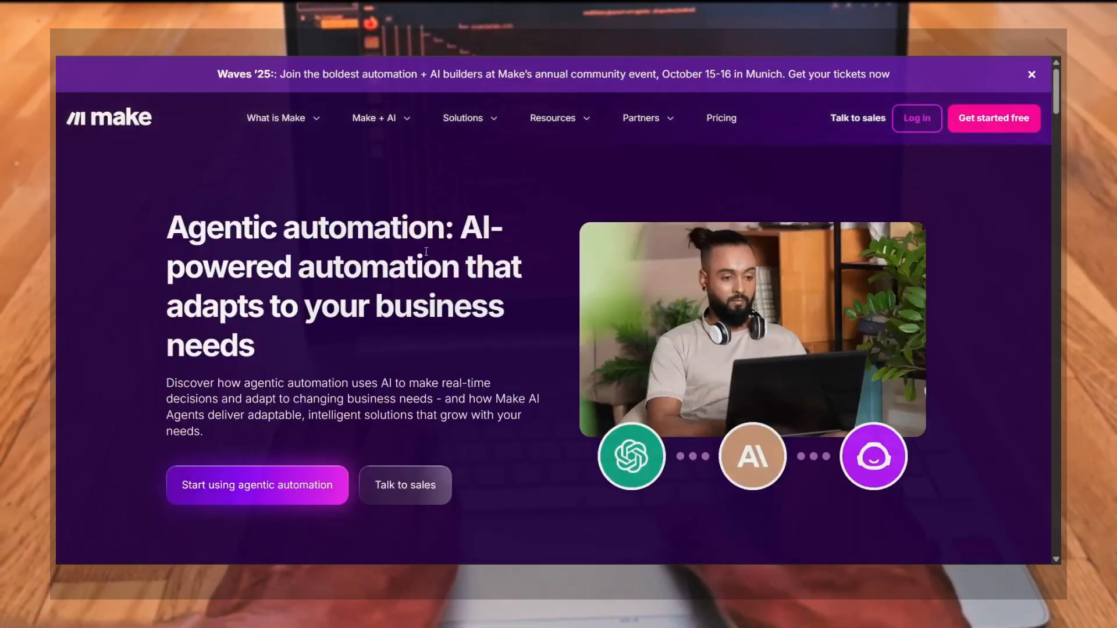
{"action": "scroll", "coordinate": [512, 345], "scroll_direction": "down", "scroll_amount": 1}
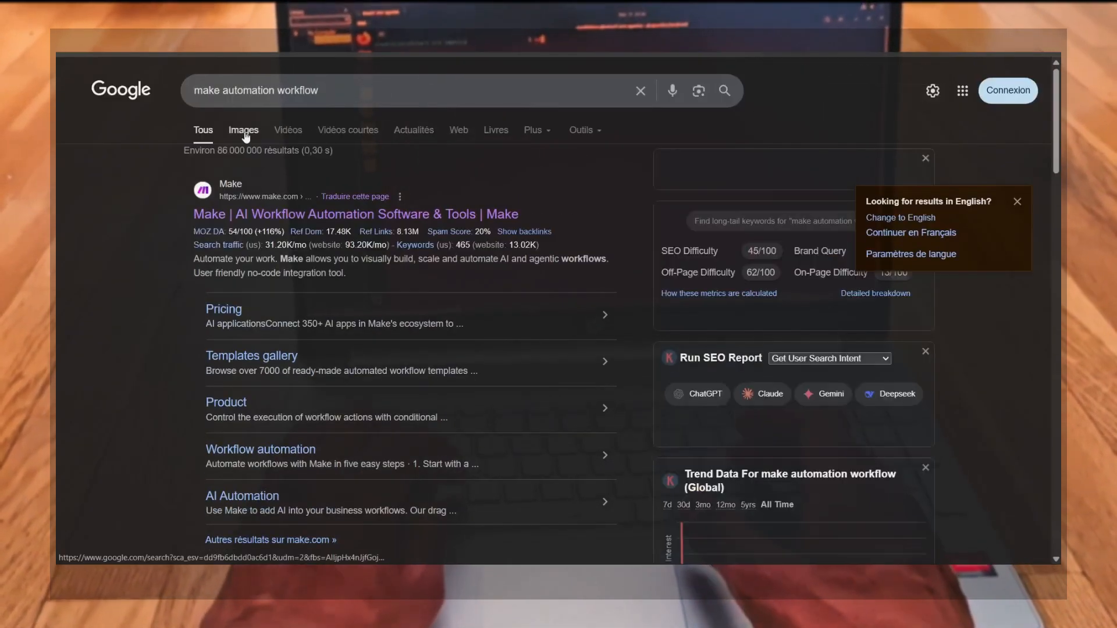
Show image results for make automation workflow and open Make's article on three workflow automation features
{"action": "left_click", "coordinate": [245, 132]}
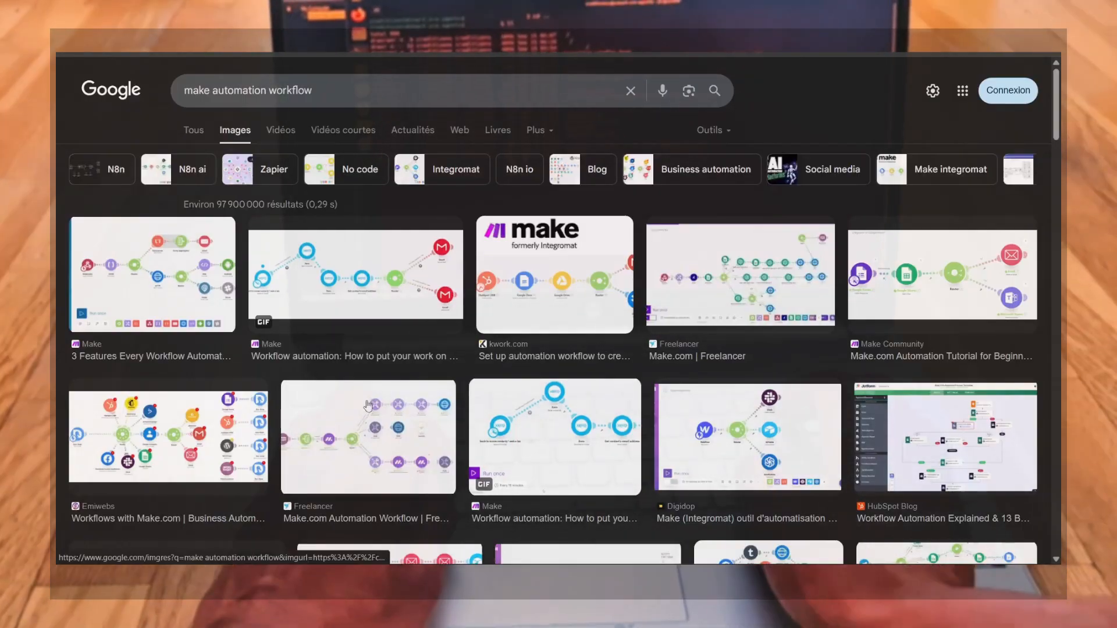
{"action": "left_click", "coordinate": [195, 285]}
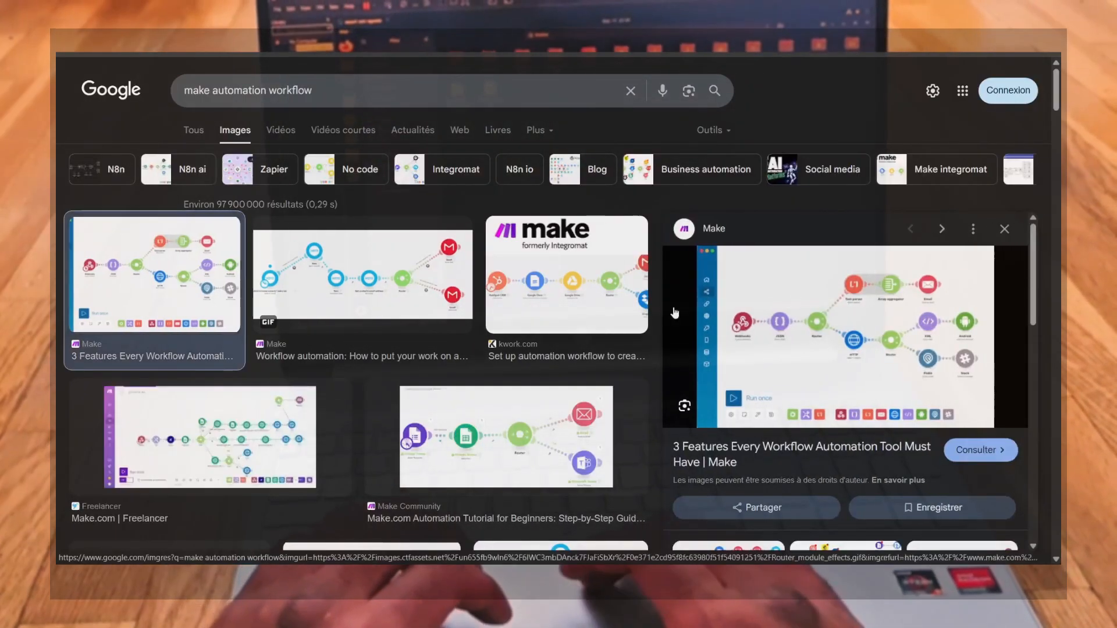
{"action": "left_click", "coordinate": [860, 368]}
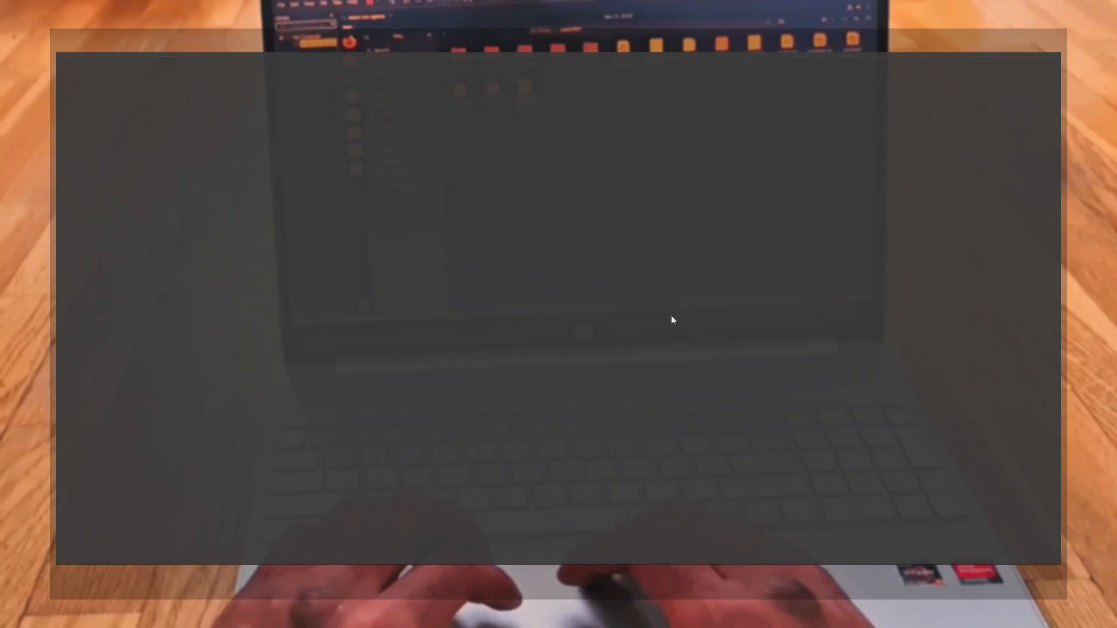
Scroll through the article's sections and its multi-split scenario illustration
{"action": "scroll", "coordinate": [572, 385], "scroll_direction": "down", "scroll_amount": 15}
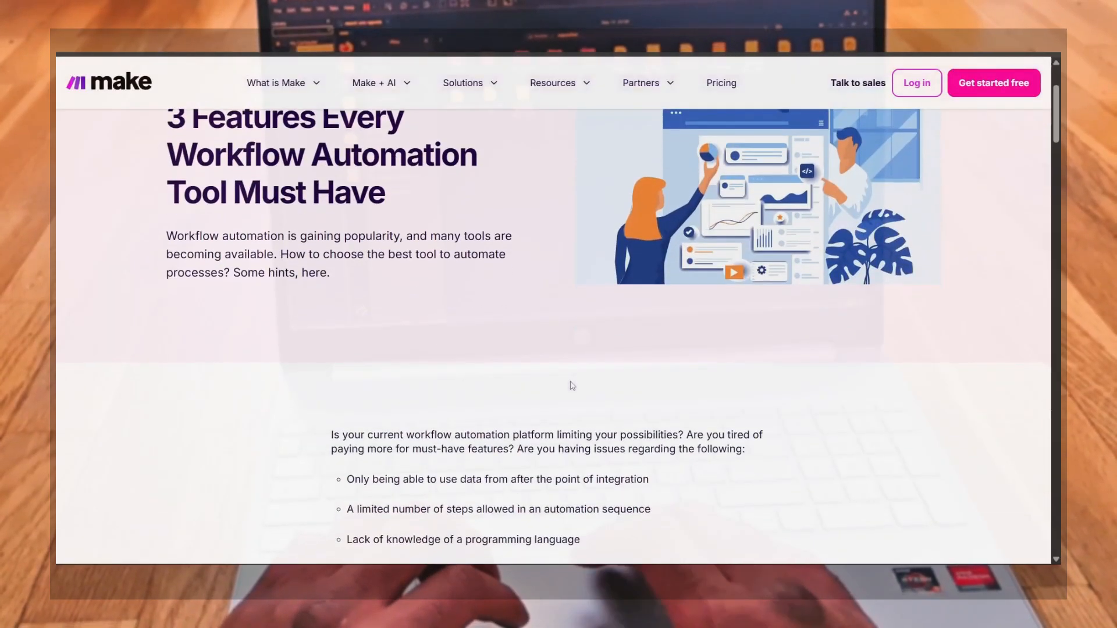
{"action": "scroll", "coordinate": [572, 385], "scroll_direction": "down", "scroll_amount": 15}
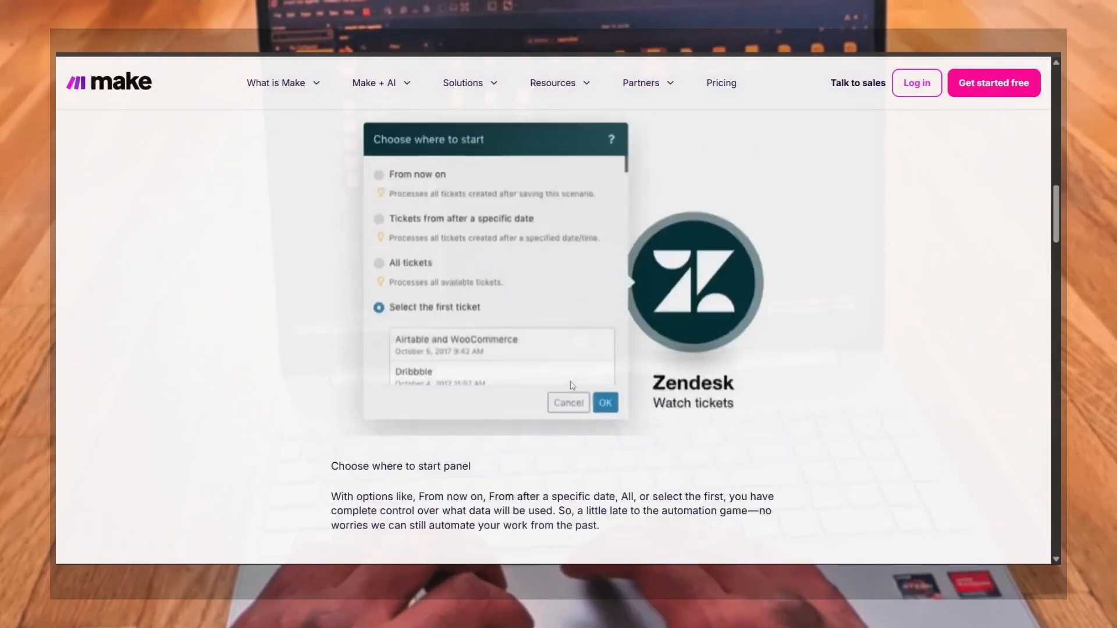
{"action": "scroll", "coordinate": [572, 385], "scroll_direction": "up", "scroll_amount": 2}
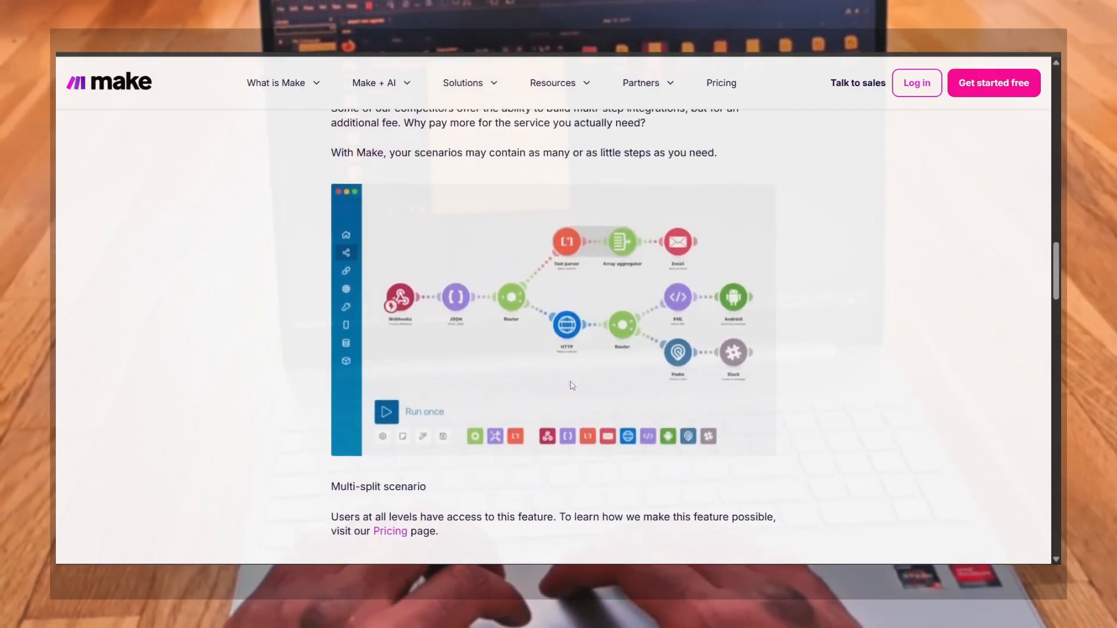
{"action": "scroll", "coordinate": [590, 277], "scroll_direction": "up", "scroll_amount": 5}
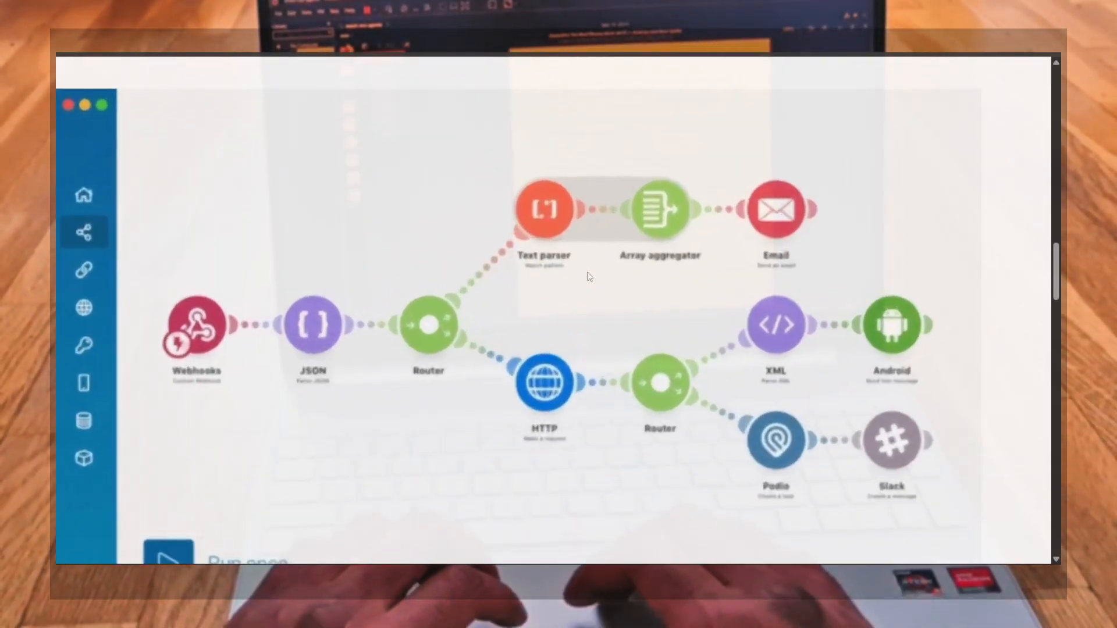
{"action": "scroll", "coordinate": [590, 277], "scroll_direction": "down", "scroll_amount": 2}
{"action": "scroll", "coordinate": [590, 277], "scroll_direction": "down", "scroll_amount": 2}
{"action": "scroll", "coordinate": [588, 277], "scroll_direction": "down", "scroll_amount": 5}
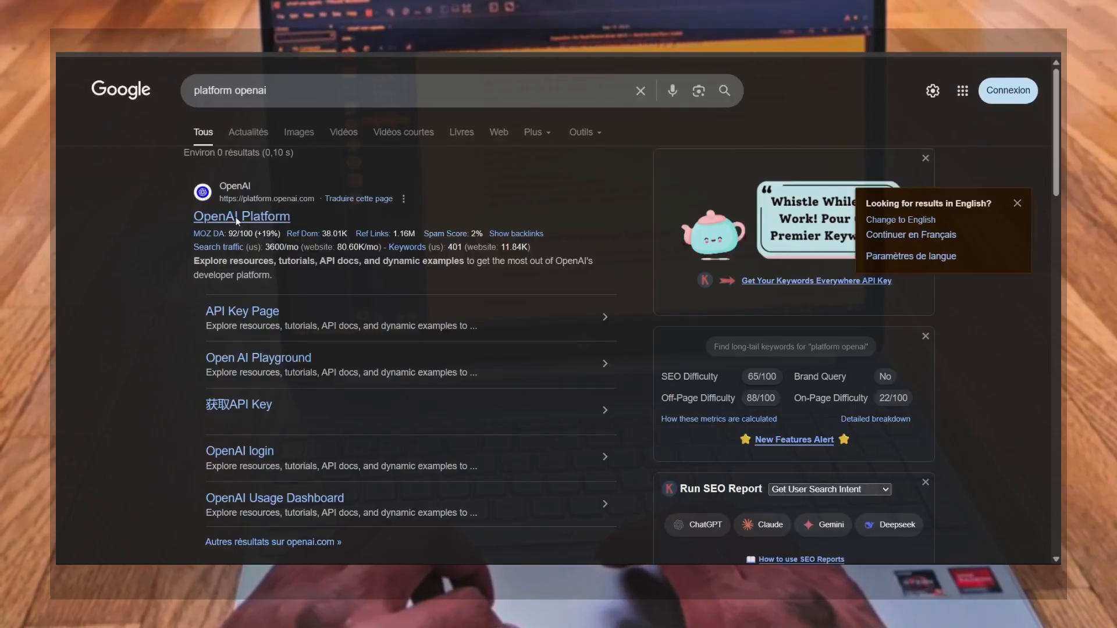
Open the OpenAI Platform docs from the platform openai search results, reject all cookies, and browse the overview
{"action": "left_click", "coordinate": [236, 217]}
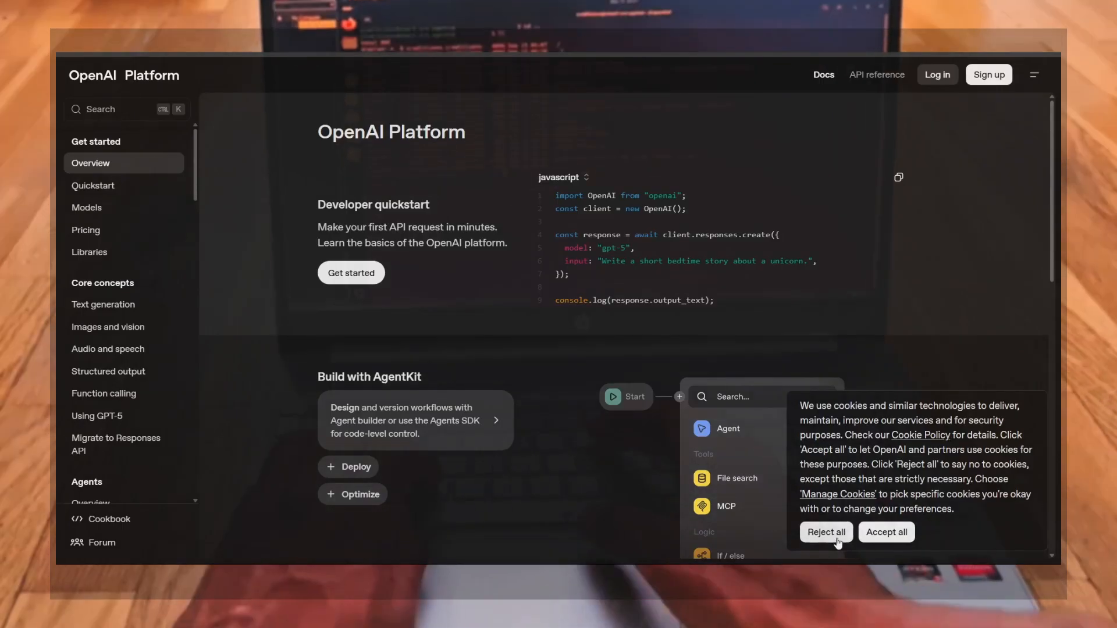
{"action": "left_click", "coordinate": [838, 540]}
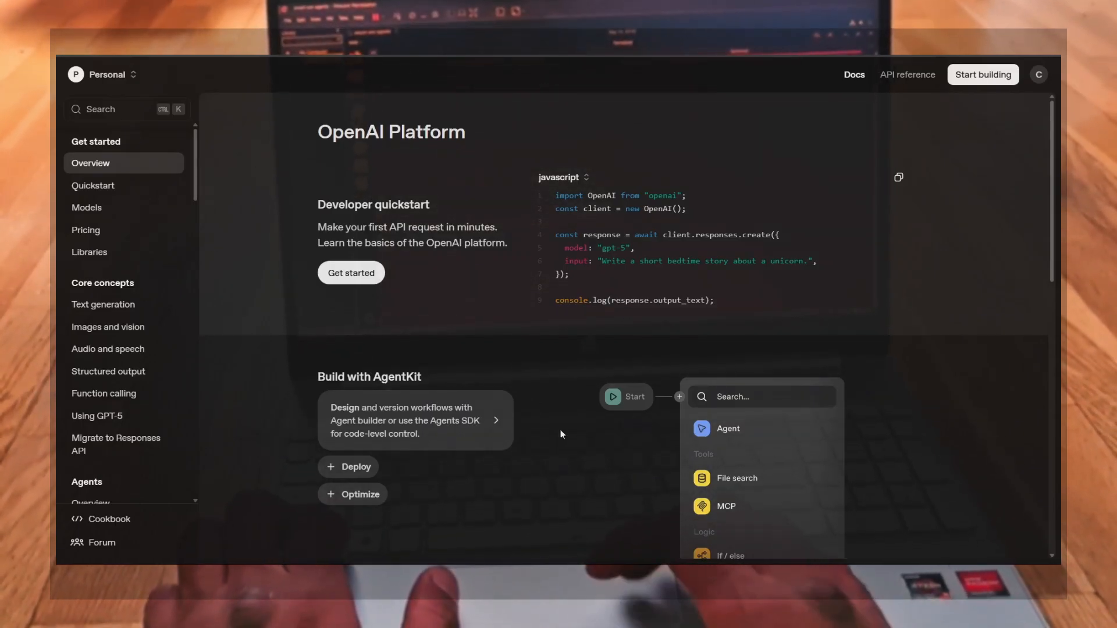
{"action": "scroll", "coordinate": [561, 430], "scroll_direction": "down", "scroll_amount": 2}
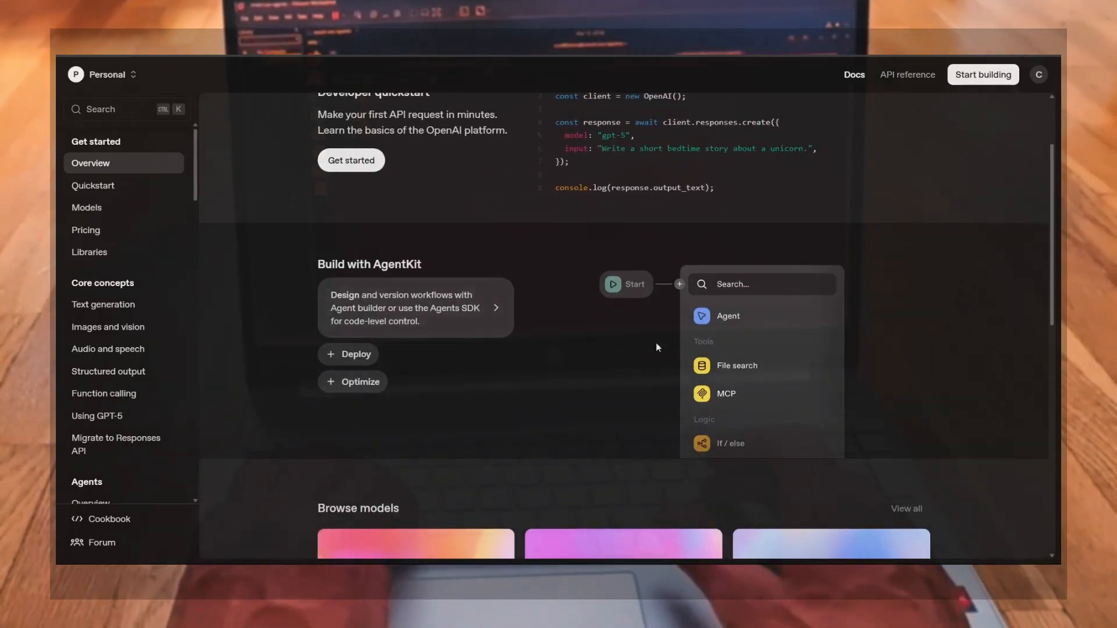
{"action": "scroll", "coordinate": [662, 355], "scroll_direction": "up", "scroll_amount": 2}
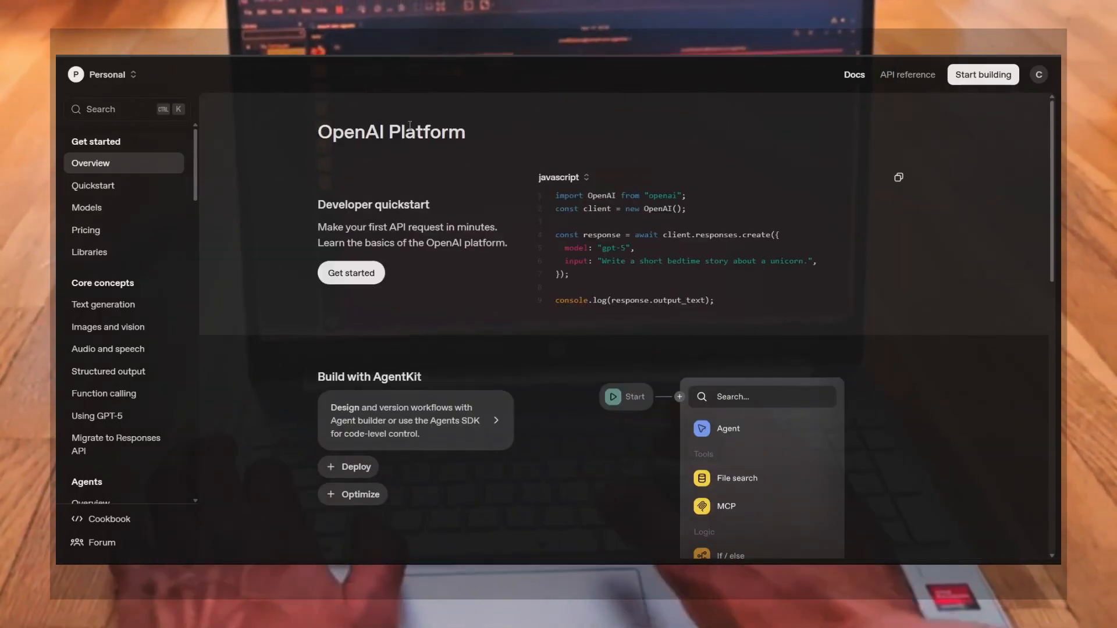
{"action": "scroll", "coordinate": [580, 379], "scroll_direction": "down", "scroll_amount": 8}
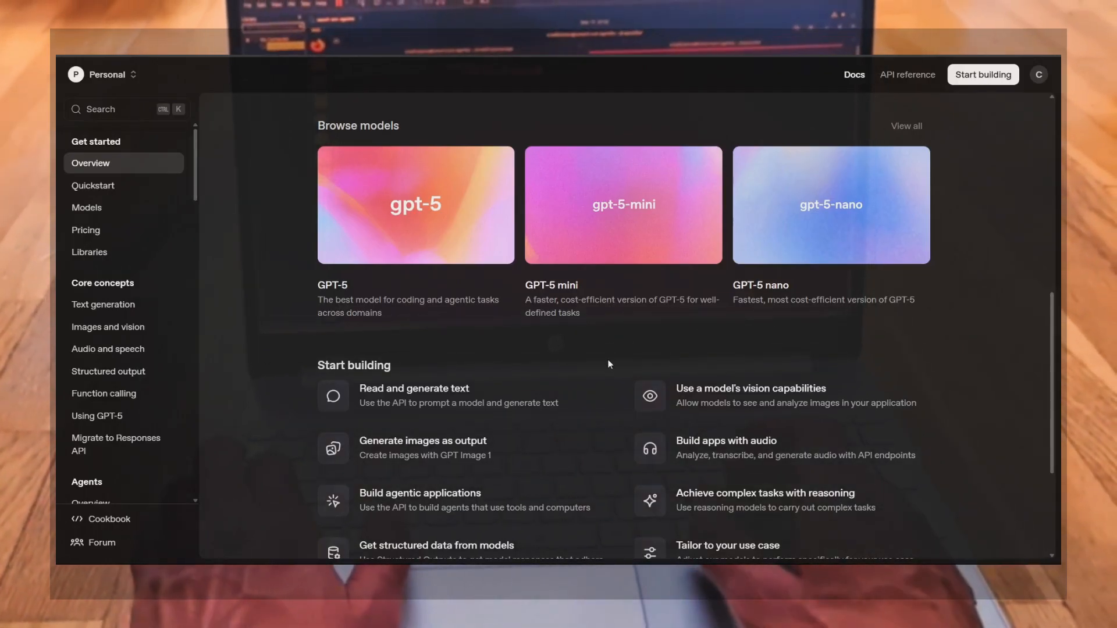
{"action": "scroll", "coordinate": [608, 363], "scroll_direction": "down", "scroll_amount": 4}
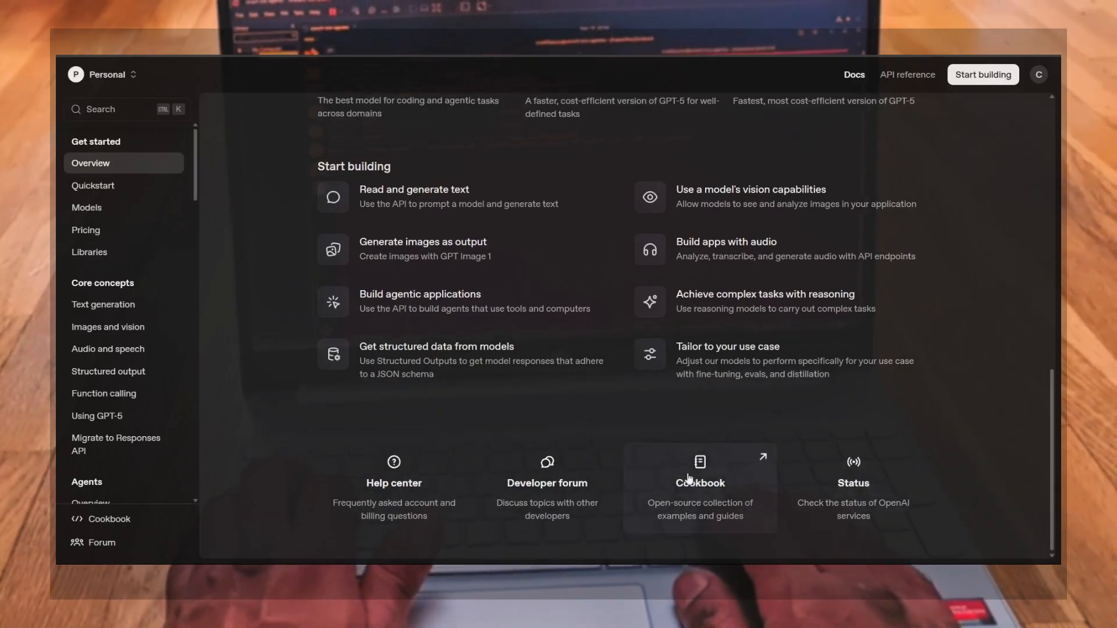
Open the OpenAI Status page and scroll through its current issues and system status
{"action": "left_click", "coordinate": [835, 478]}
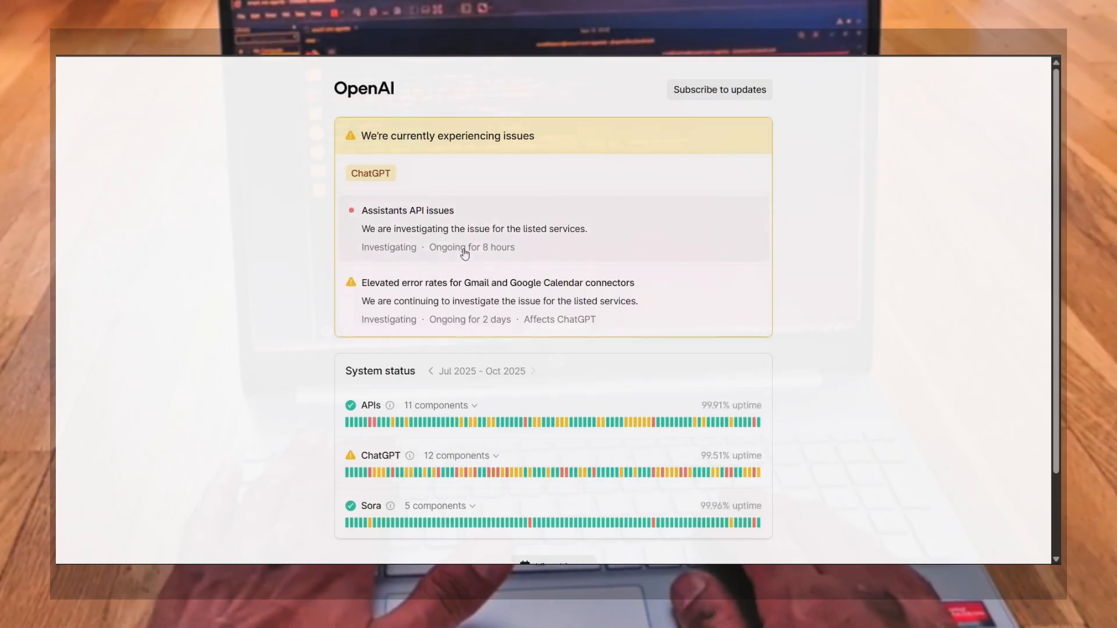
{"action": "scroll", "coordinate": [464, 253], "scroll_direction": "down", "scroll_amount": 3}
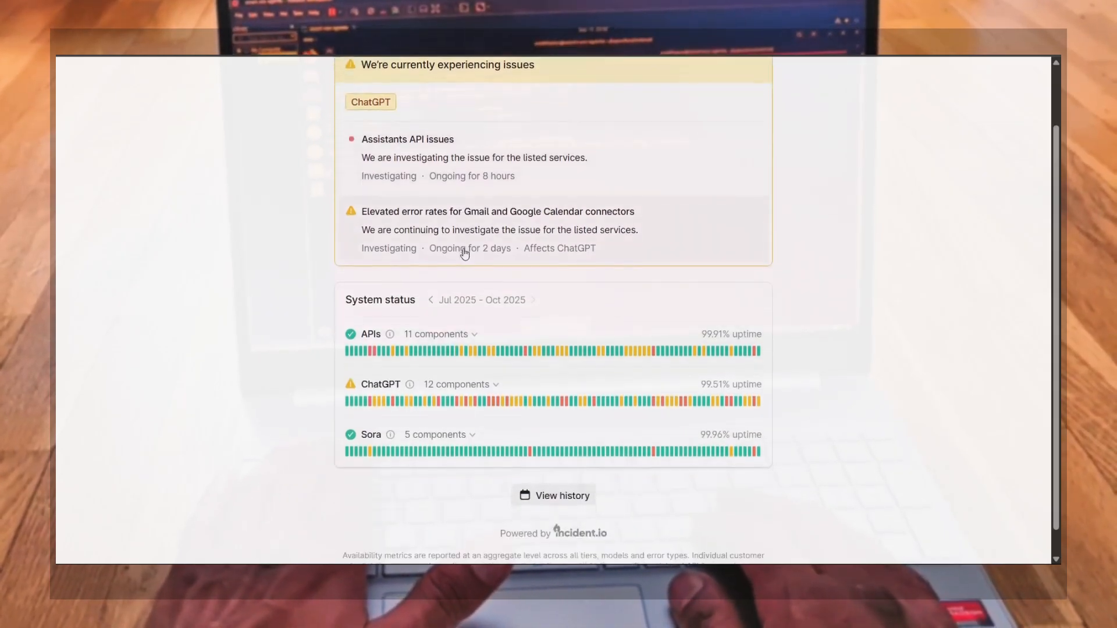
{"action": "scroll", "coordinate": [465, 254], "scroll_direction": "up", "scroll_amount": 3}
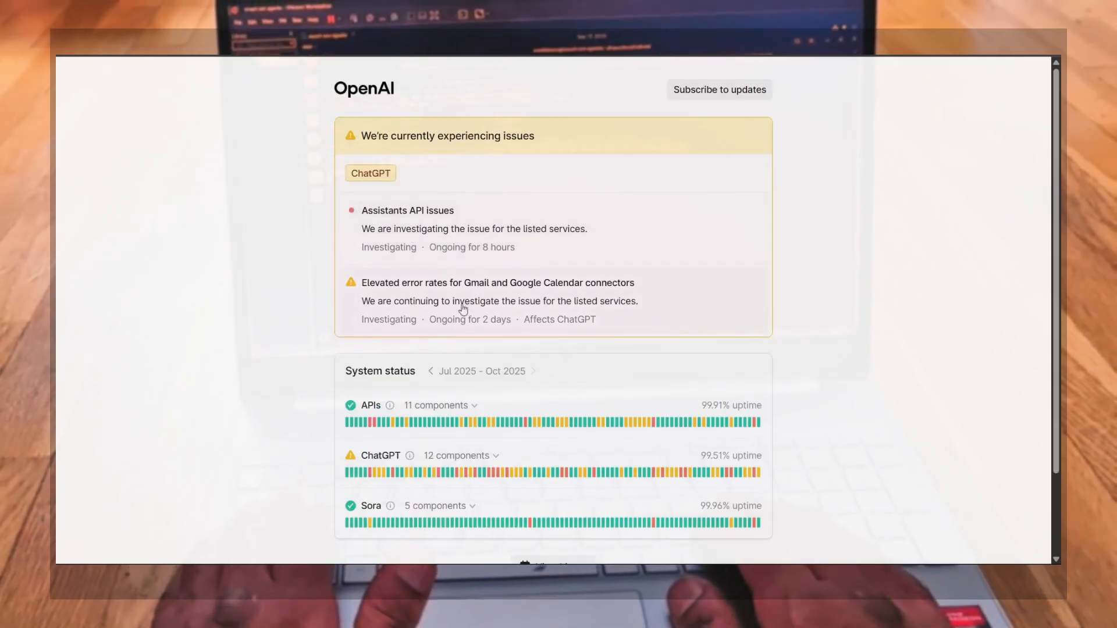
{"action": "scroll", "coordinate": [460, 322], "scroll_direction": "down", "scroll_amount": 1}
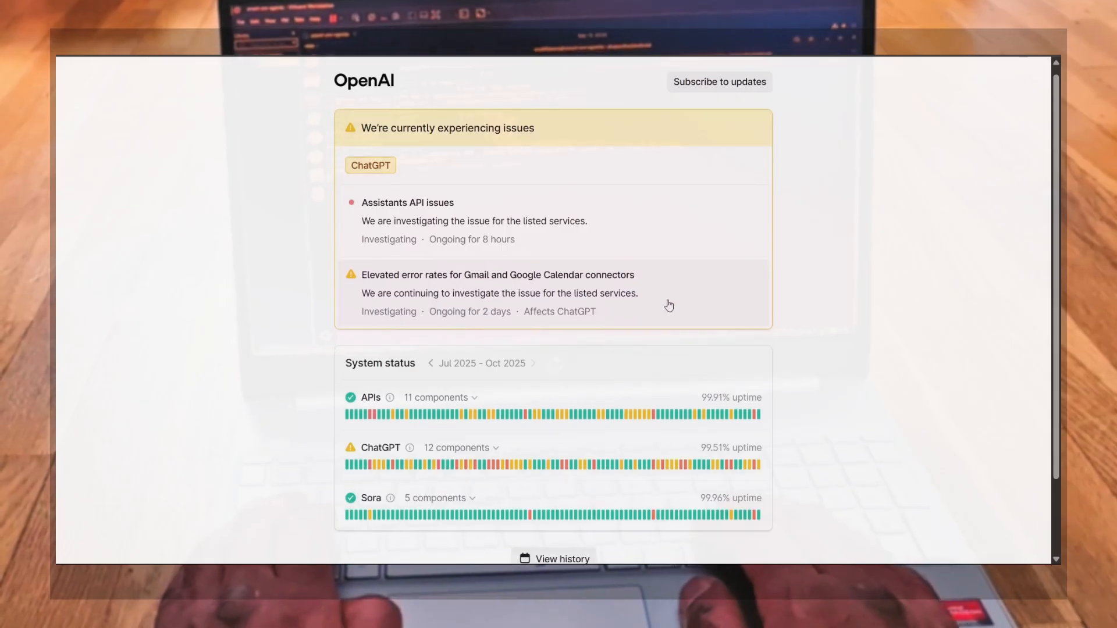
{"action": "scroll", "coordinate": [640, 387], "scroll_direction": "down", "scroll_amount": 2}
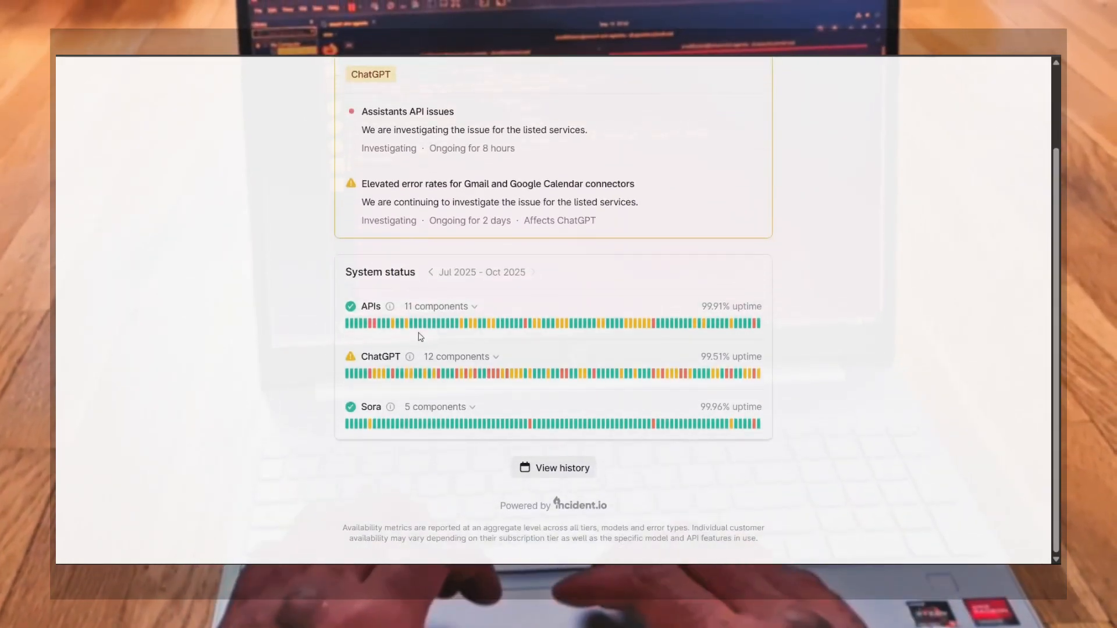
Highlight the uptime figures for APIs, ChatGPT and Sora
{"action": "mouse_move", "coordinate": [369, 325]}
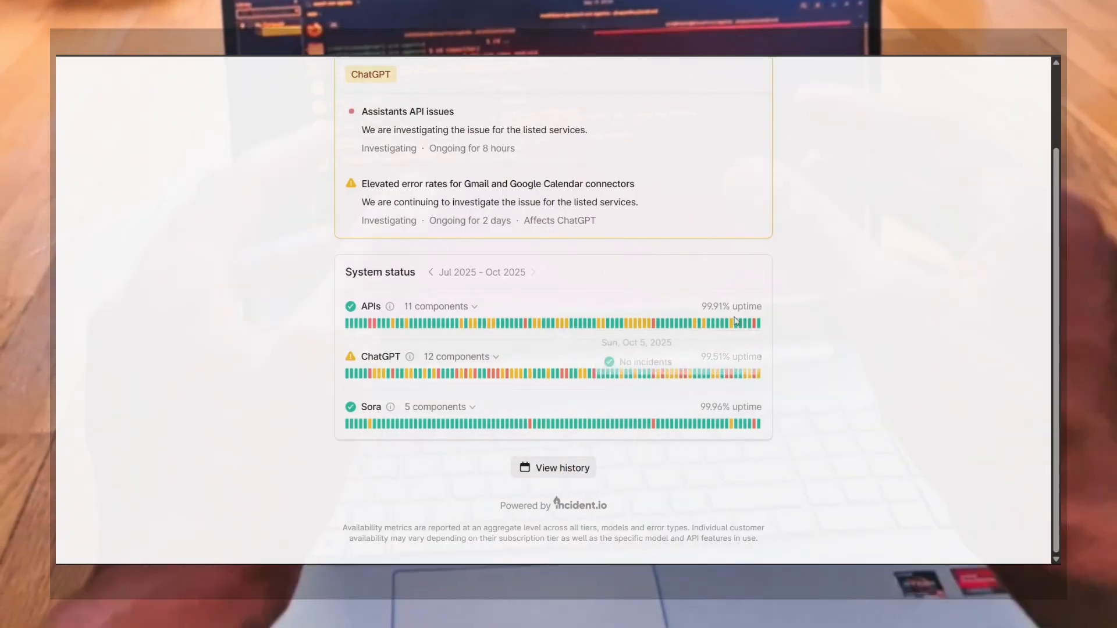
{"action": "left_click_drag", "start_coordinate": [700, 307], "coordinate": [768, 313]}
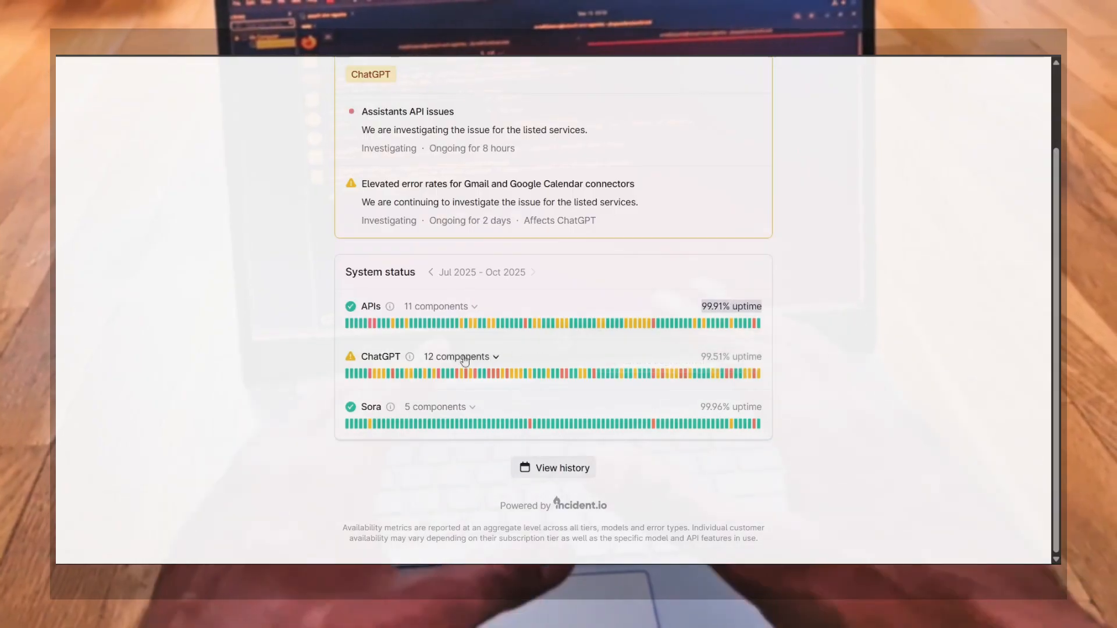
{"action": "left_click_drag", "start_coordinate": [698, 358], "coordinate": [767, 360]}
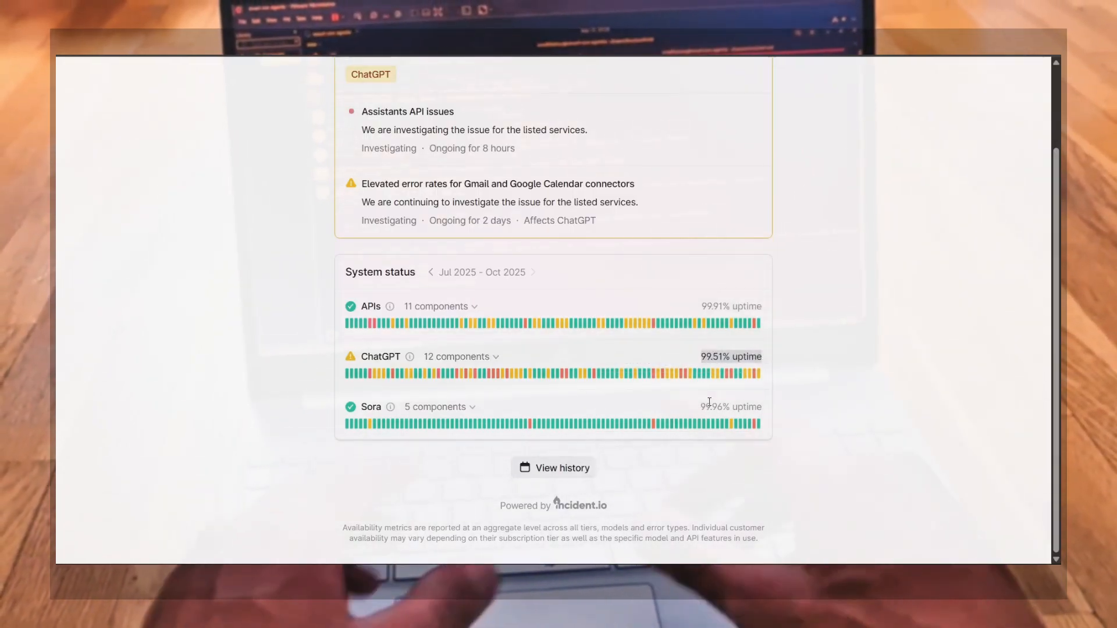
{"action": "left_click", "coordinate": [700, 410]}
{"action": "left_click_drag", "start_coordinate": [700, 411], "coordinate": [797, 408]}
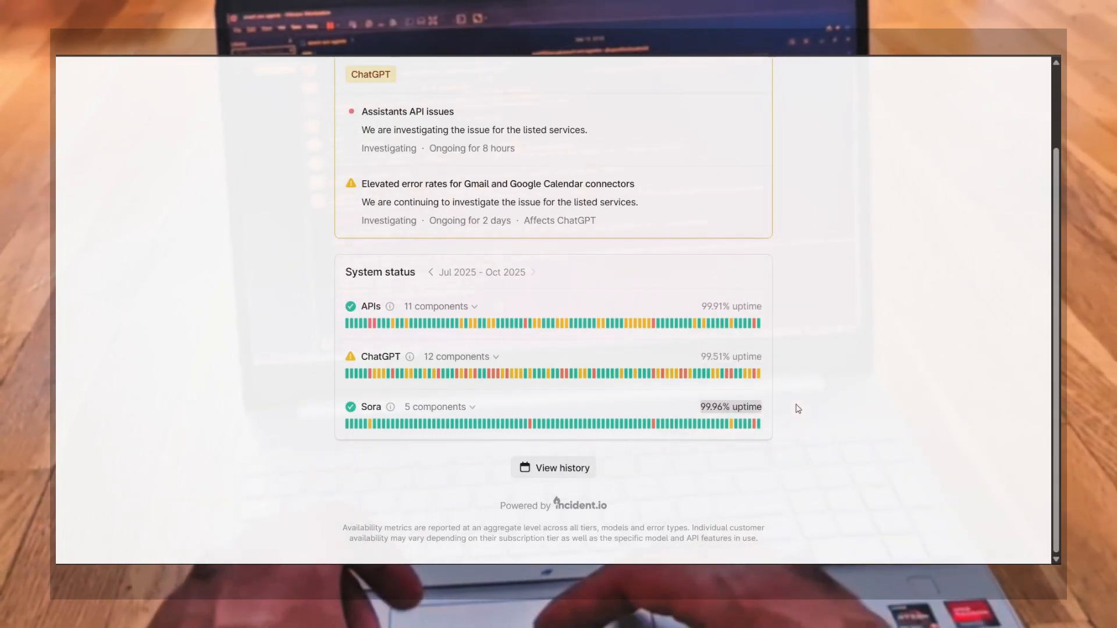
Expand Sora's component list on the status page, review its components, and collapse it again
{"action": "left_click", "coordinate": [798, 408]}
{"action": "left_click", "coordinate": [472, 409]}
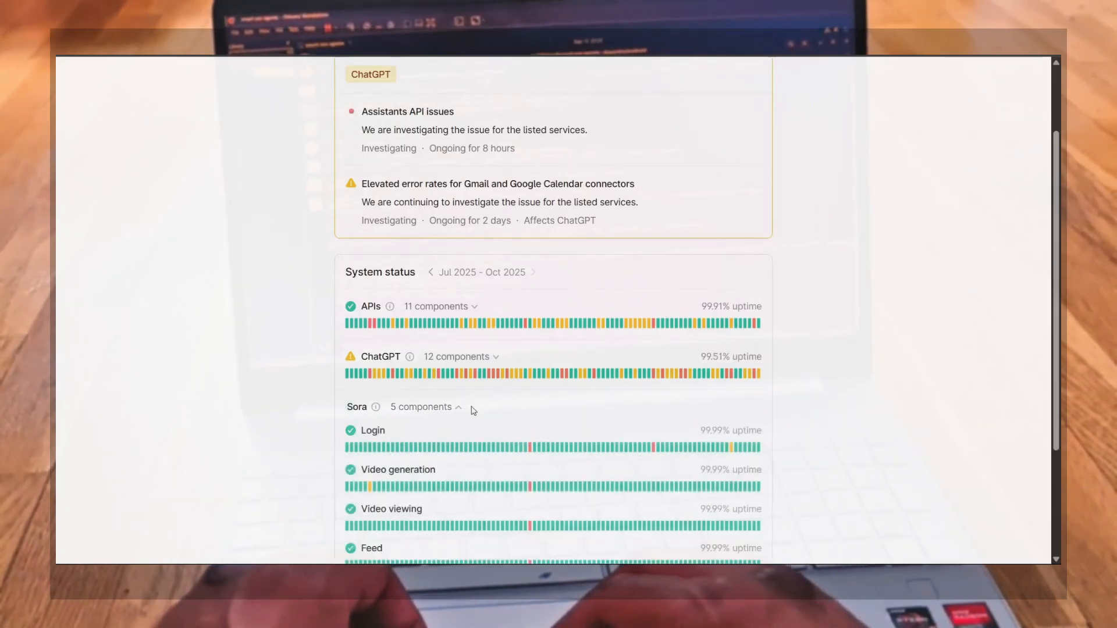
{"action": "scroll", "coordinate": [504, 433], "scroll_direction": "down", "scroll_amount": 3}
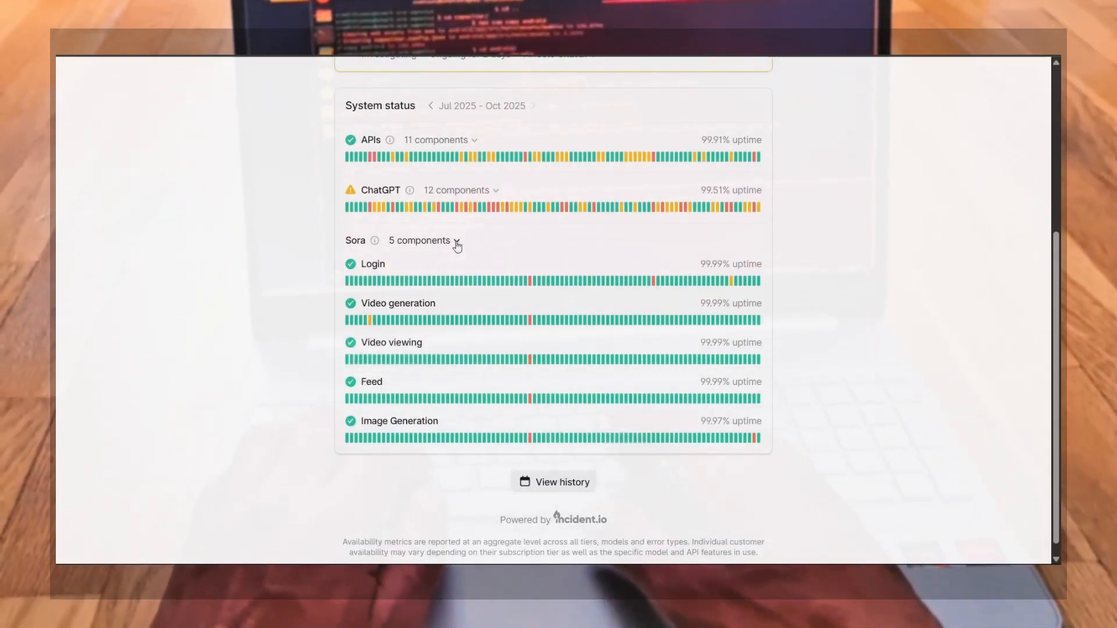
{"action": "left_click", "coordinate": [457, 241]}
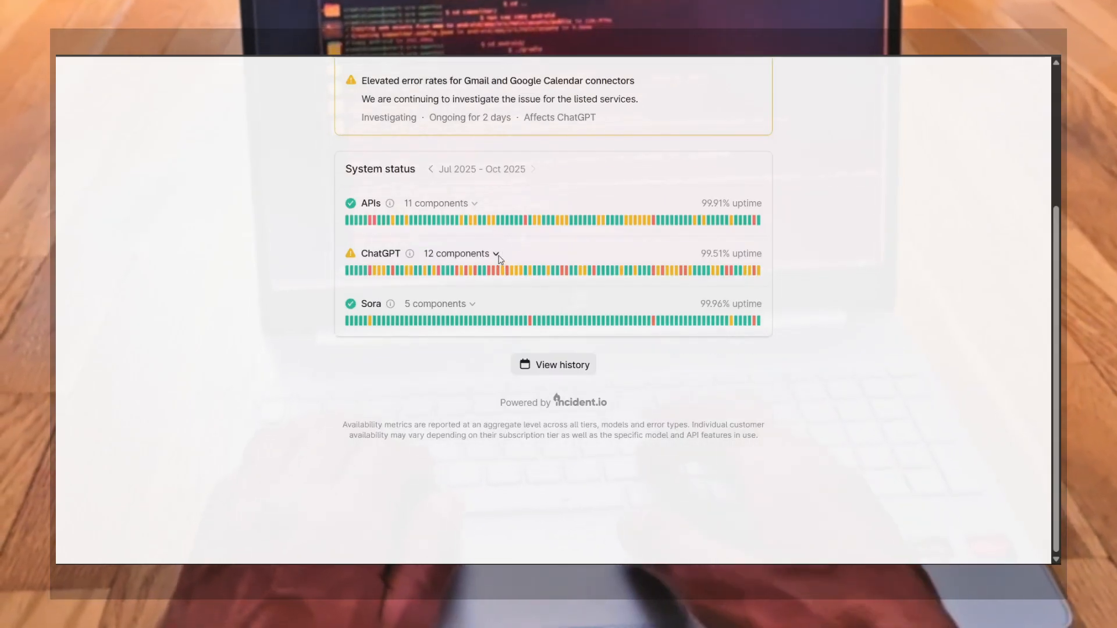
Expand ChatGPT's component list, scroll through its component uptimes, and collapse it
{"action": "left_click", "coordinate": [497, 254]}
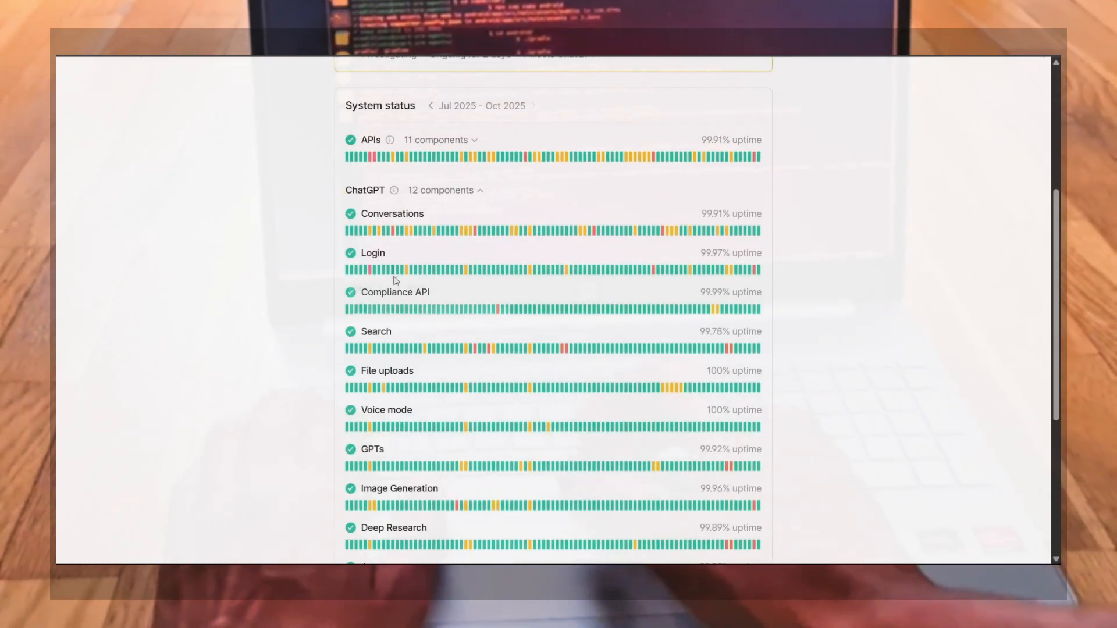
{"action": "scroll", "coordinate": [816, 407], "scroll_direction": "down", "scroll_amount": 3}
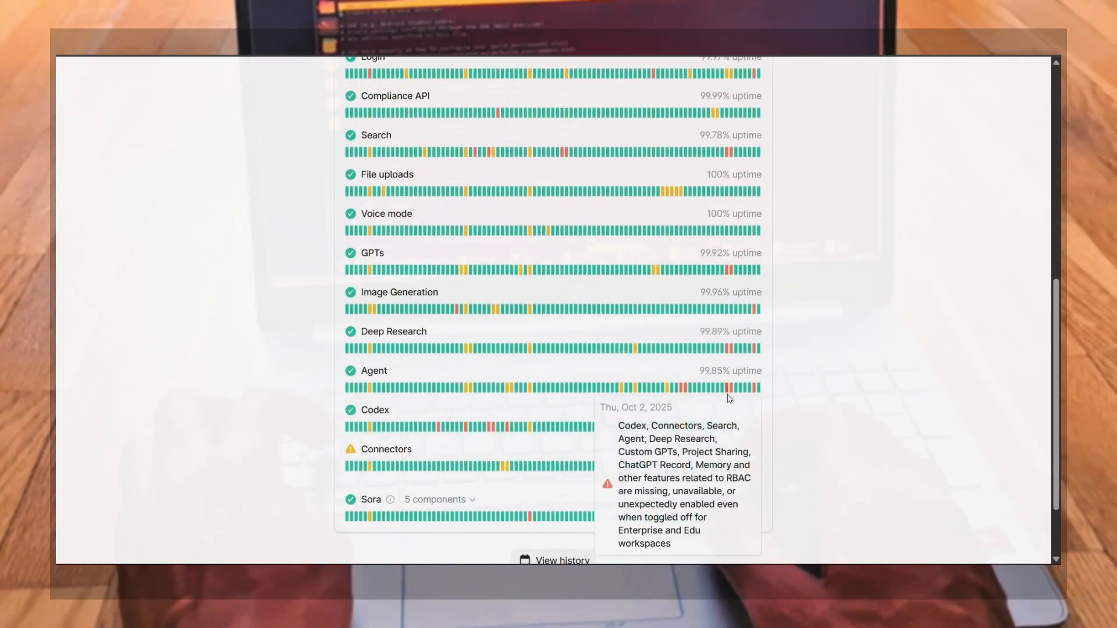
{"action": "scroll", "coordinate": [803, 437], "scroll_direction": "down", "scroll_amount": 2}
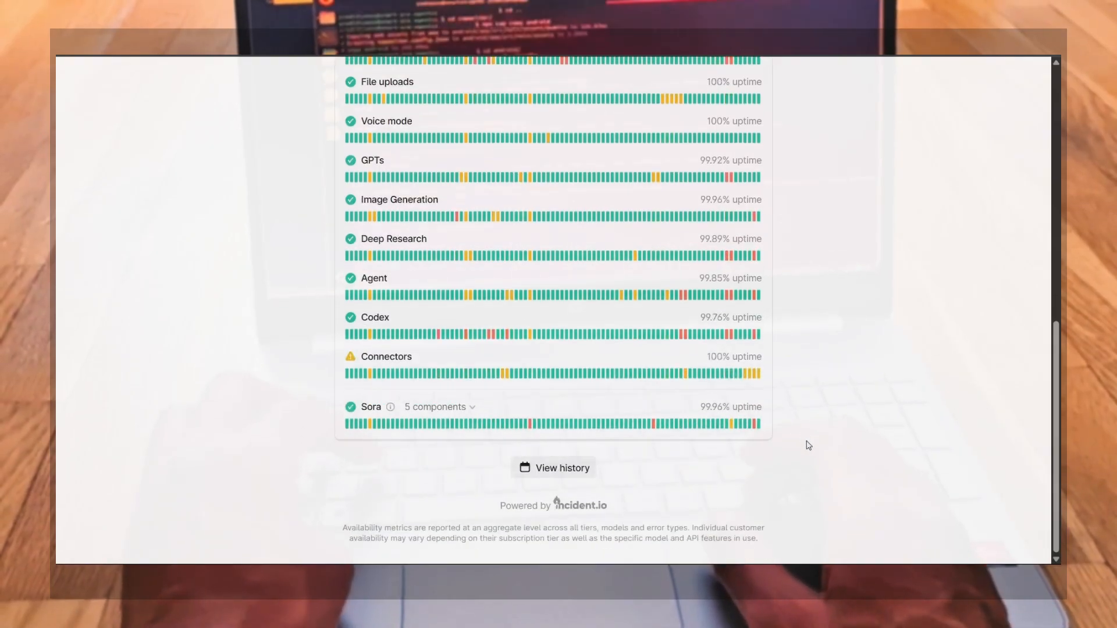
{"action": "scroll", "coordinate": [696, 349], "scroll_direction": "up", "scroll_amount": 8}
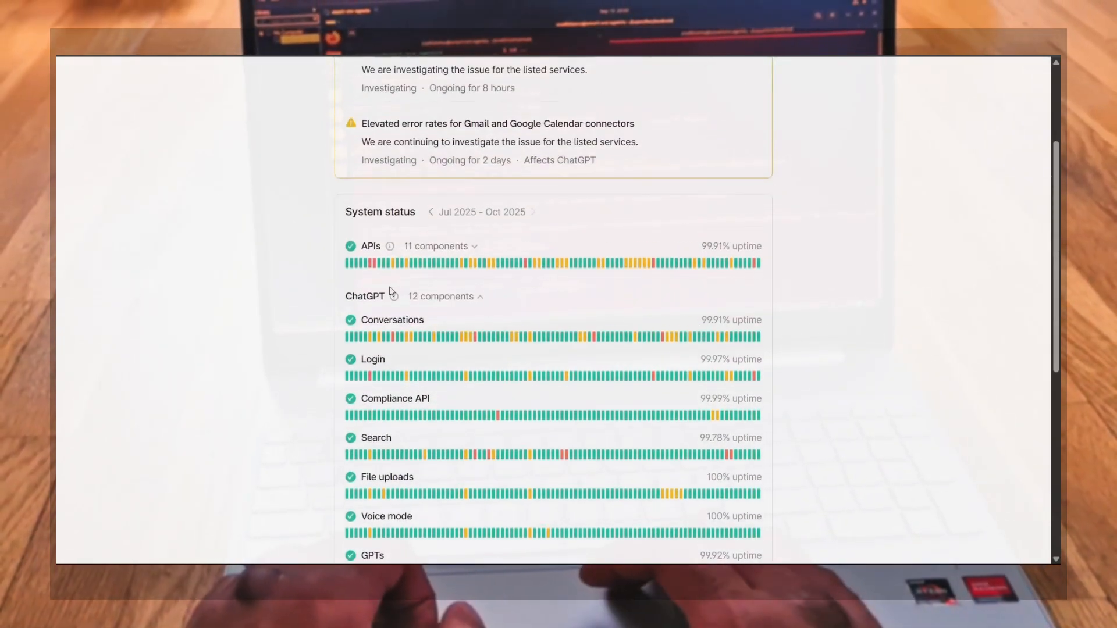
{"action": "left_click", "coordinate": [473, 296]}
Expand the APIs component list, scroll through its components and daily bars, and collapse it
{"action": "left_click", "coordinate": [474, 248]}
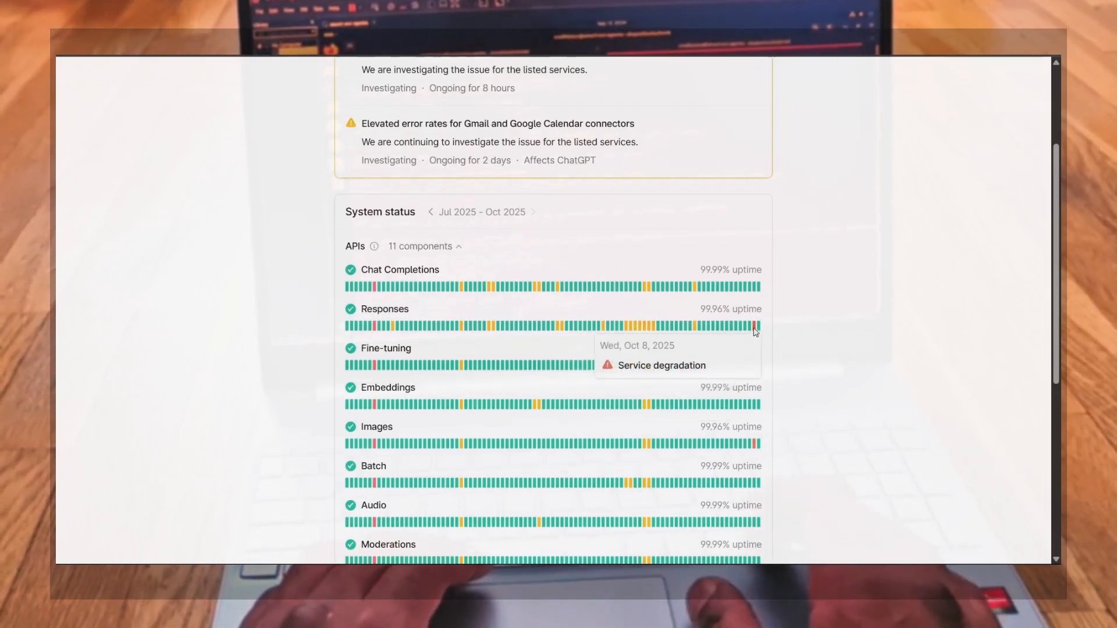
{"action": "scroll", "coordinate": [795, 447], "scroll_direction": "down", "scroll_amount": 5}
{"action": "scroll", "coordinate": [794, 448], "scroll_direction": "down", "scroll_amount": 1}
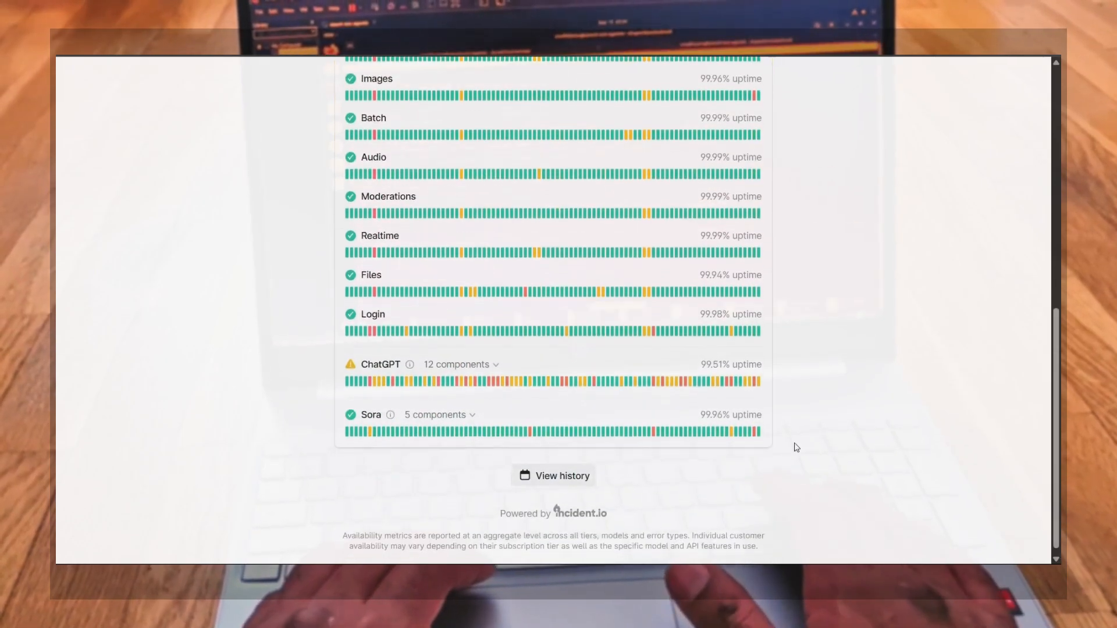
{"action": "mouse_move", "coordinate": [425, 388]}
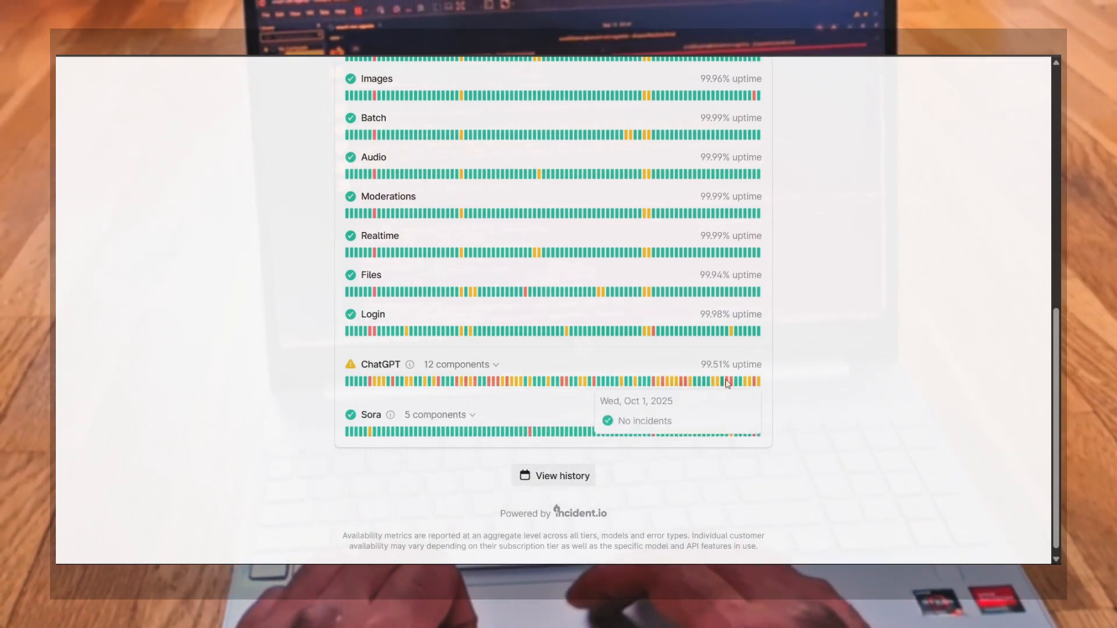
{"action": "scroll", "coordinate": [672, 264], "scroll_direction": "up", "scroll_amount": 5}
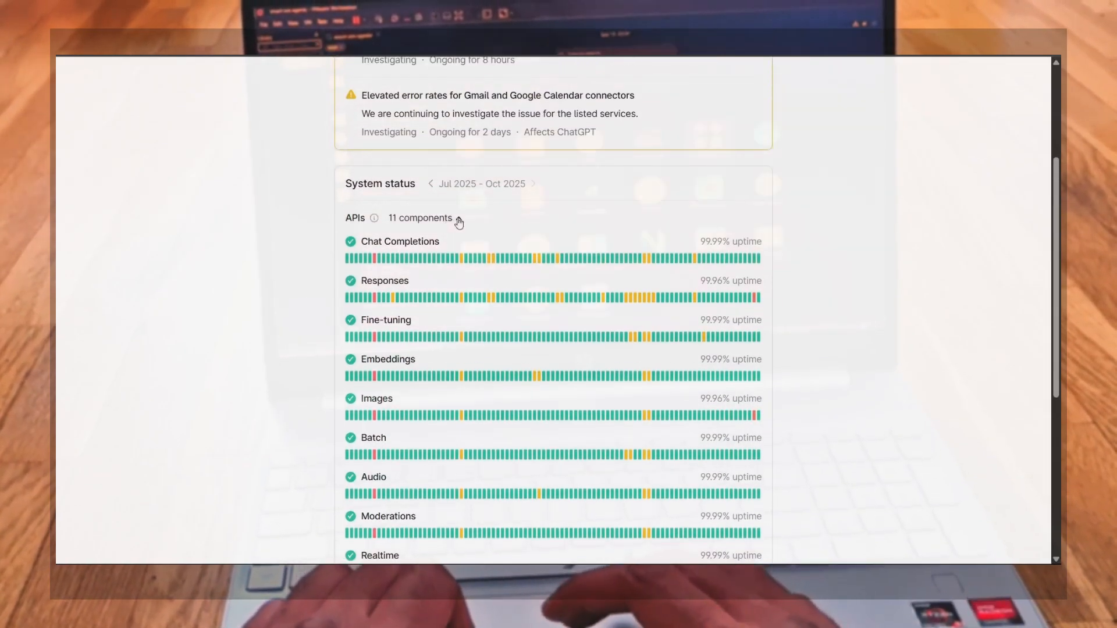
{"action": "left_click", "coordinate": [459, 219]}
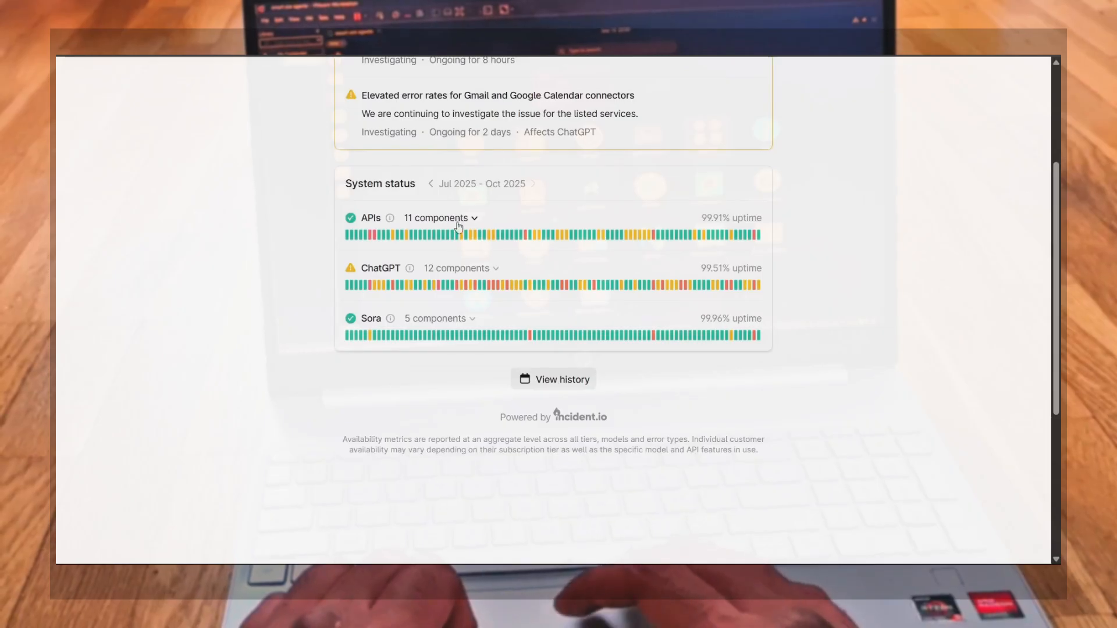
Expand ChatGPT's components again, inspect daily incident bars for Codex and Conversations, and collapse the list
{"action": "left_click", "coordinate": [496, 271]}
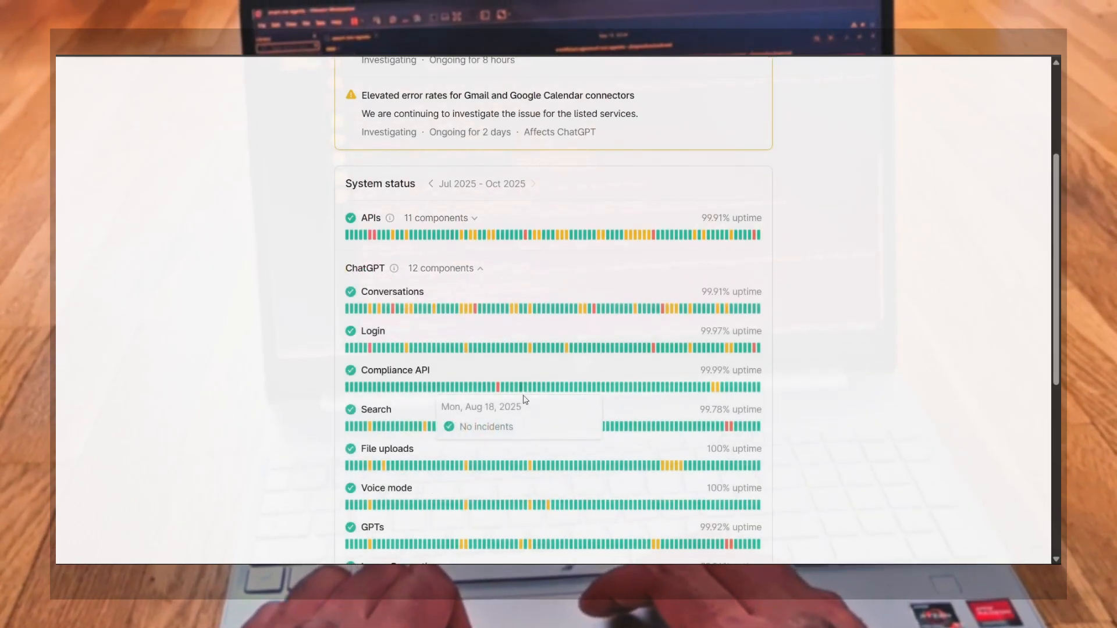
{"action": "scroll", "coordinate": [524, 398], "scroll_direction": "down", "scroll_amount": 3}
{"action": "scroll", "coordinate": [591, 429], "scroll_direction": "down", "scroll_amount": 3}
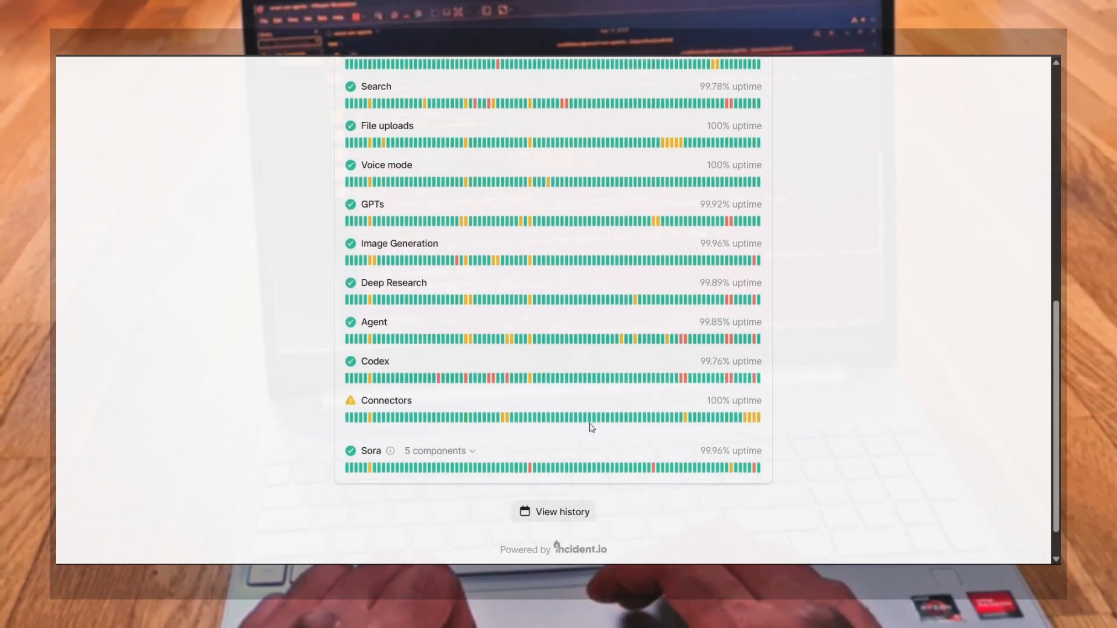
{"action": "mouse_move", "coordinate": [687, 382]}
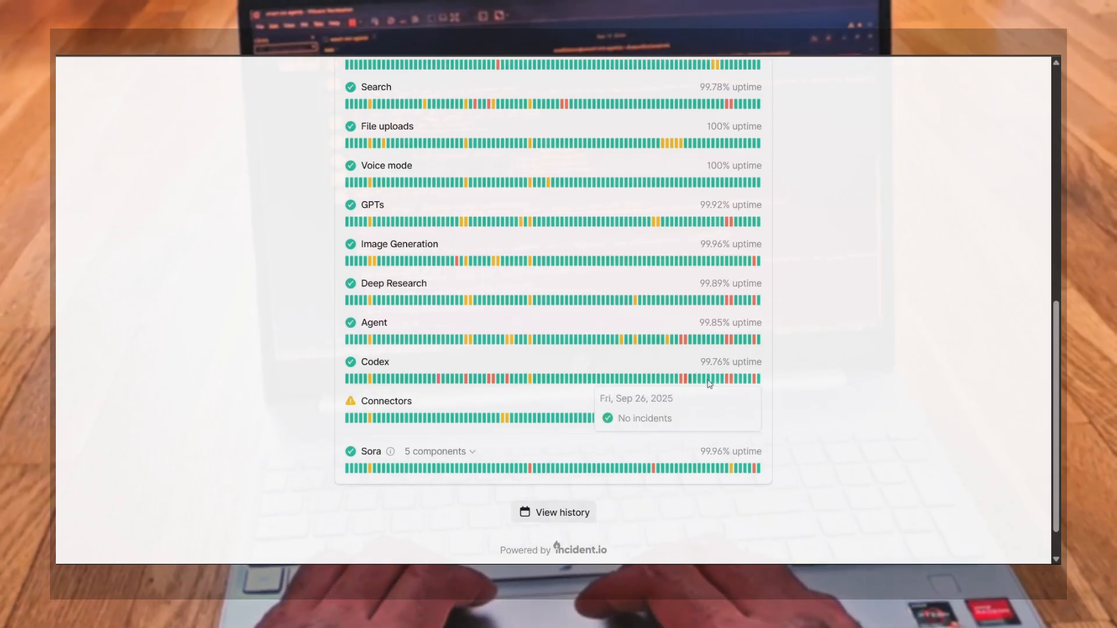
{"action": "mouse_move", "coordinate": [731, 383]}
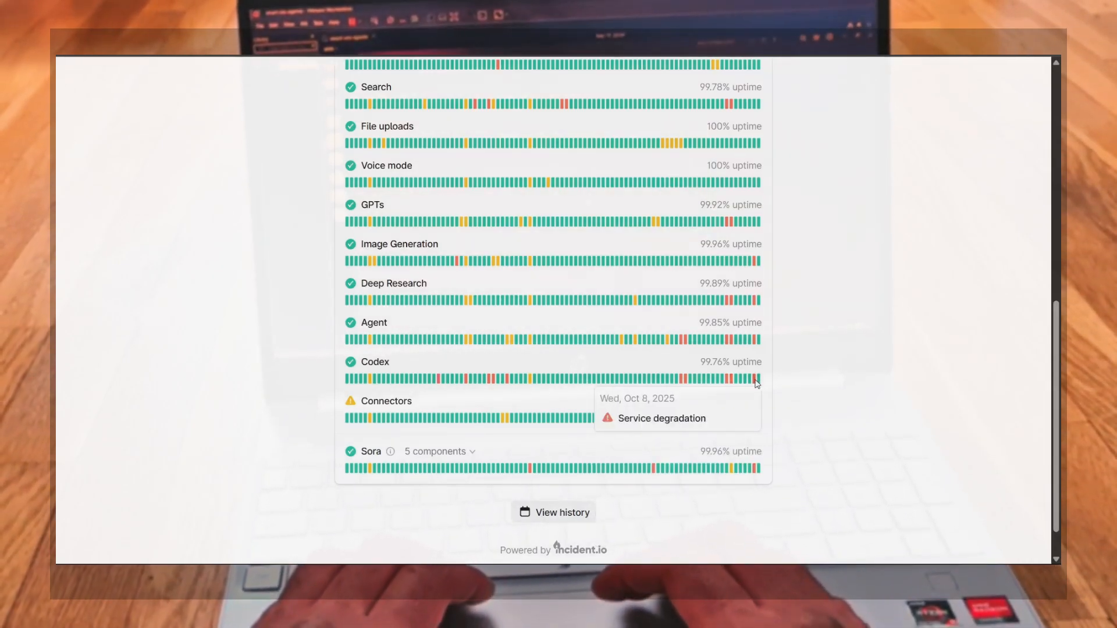
{"action": "scroll", "coordinate": [680, 284], "scroll_direction": "up", "scroll_amount": 6}
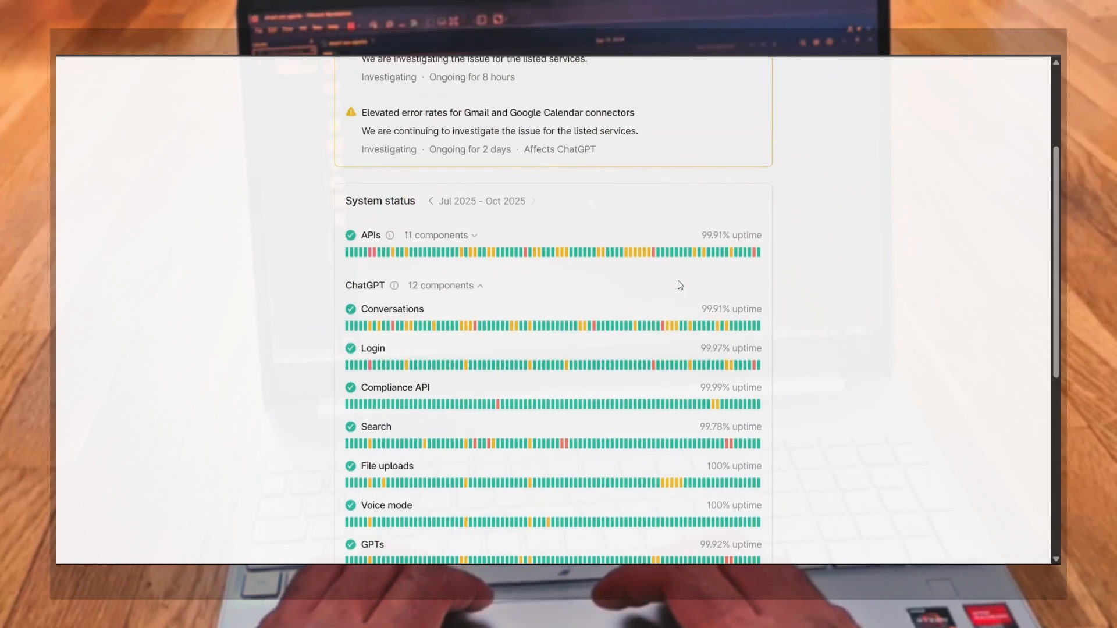
{"action": "mouse_move", "coordinate": [408, 290]}
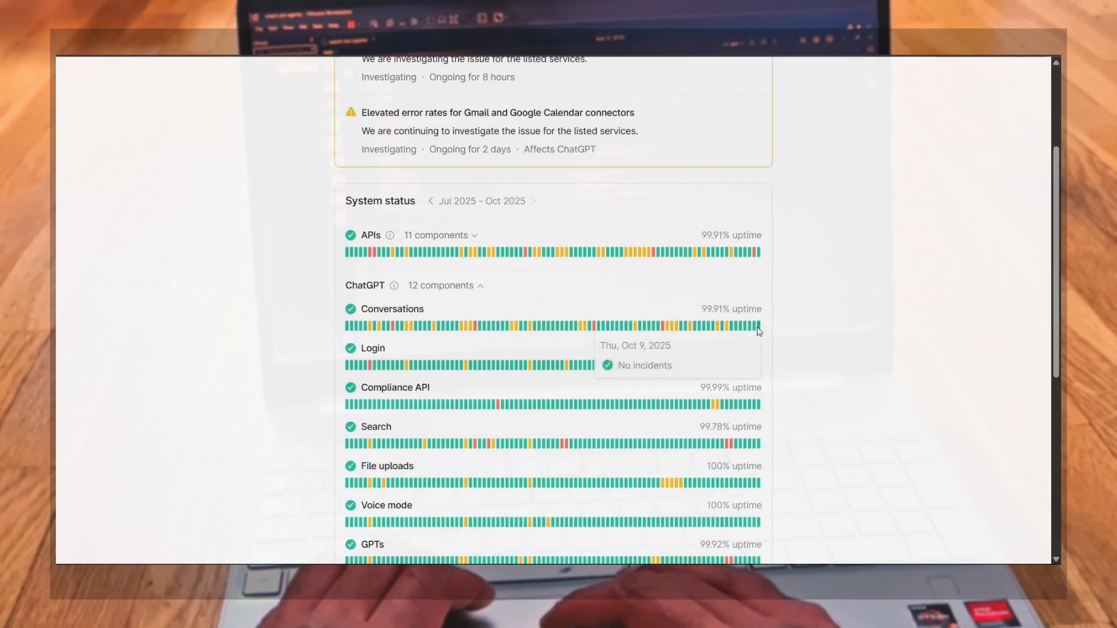
{"action": "left_click", "coordinate": [481, 288]}
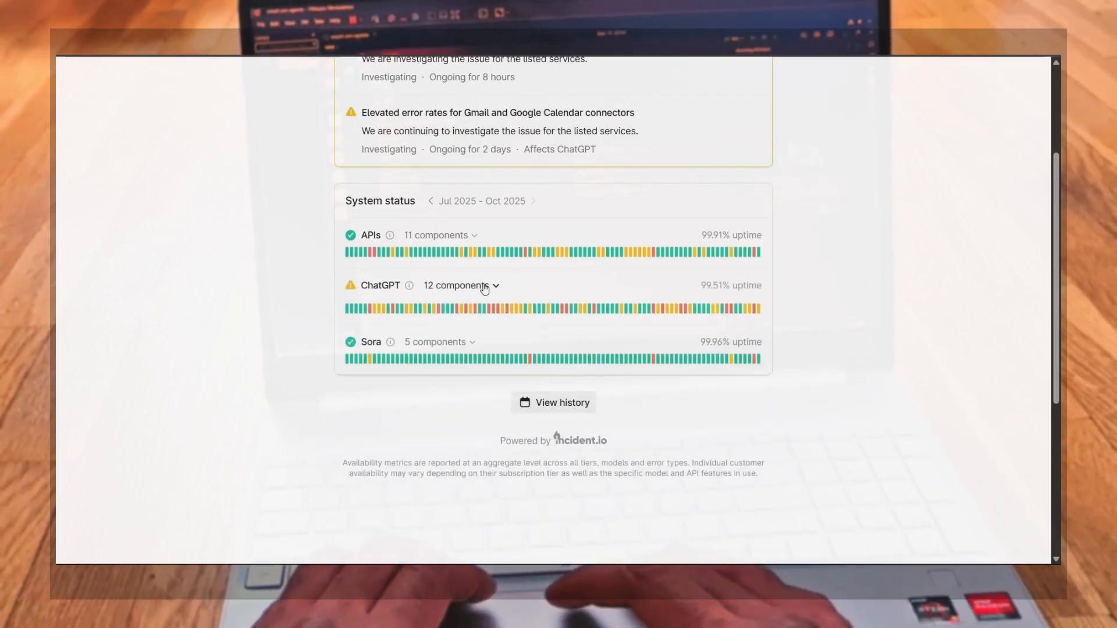
Open the Build agentic applications guide from the docs overview and scroll to How to build an agent
{"action": "scroll", "coordinate": [487, 220], "scroll_direction": "up", "scroll_amount": 2}
{"action": "scroll", "coordinate": [489, 221], "scroll_direction": "up", "scroll_amount": 1}
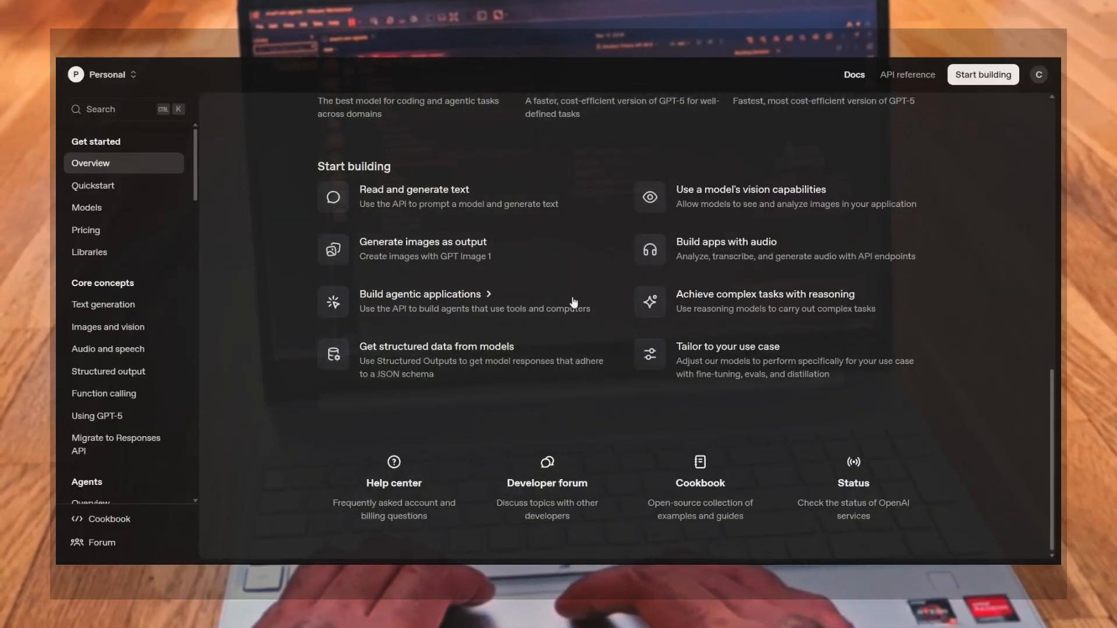
{"action": "left_click", "coordinate": [457, 303]}
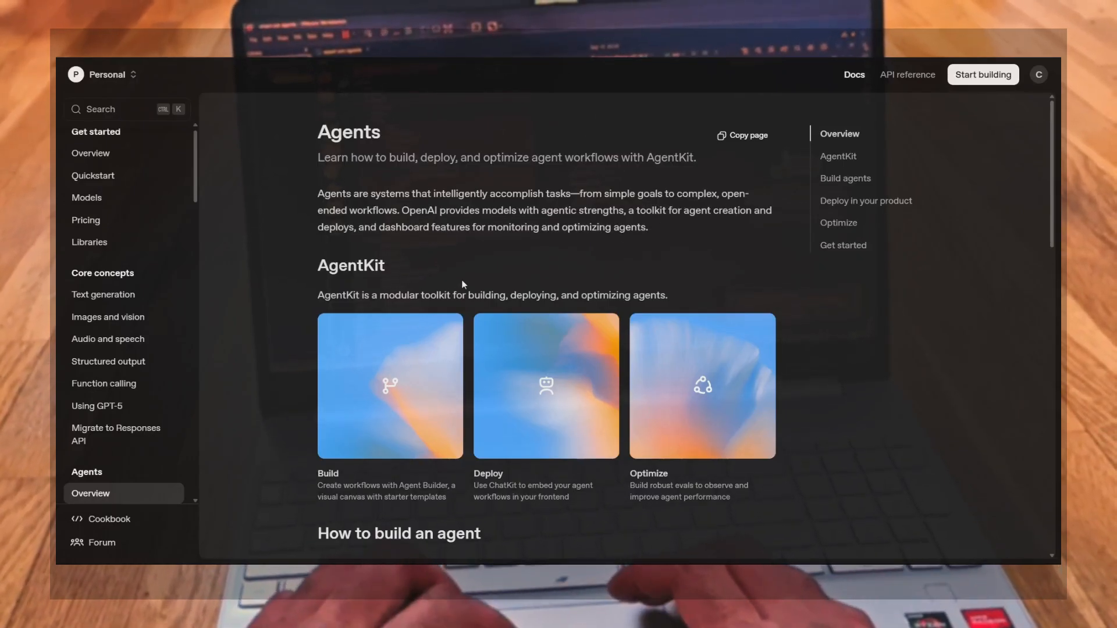
{"action": "scroll", "coordinate": [396, 291], "scroll_direction": "down", "scroll_amount": 4}
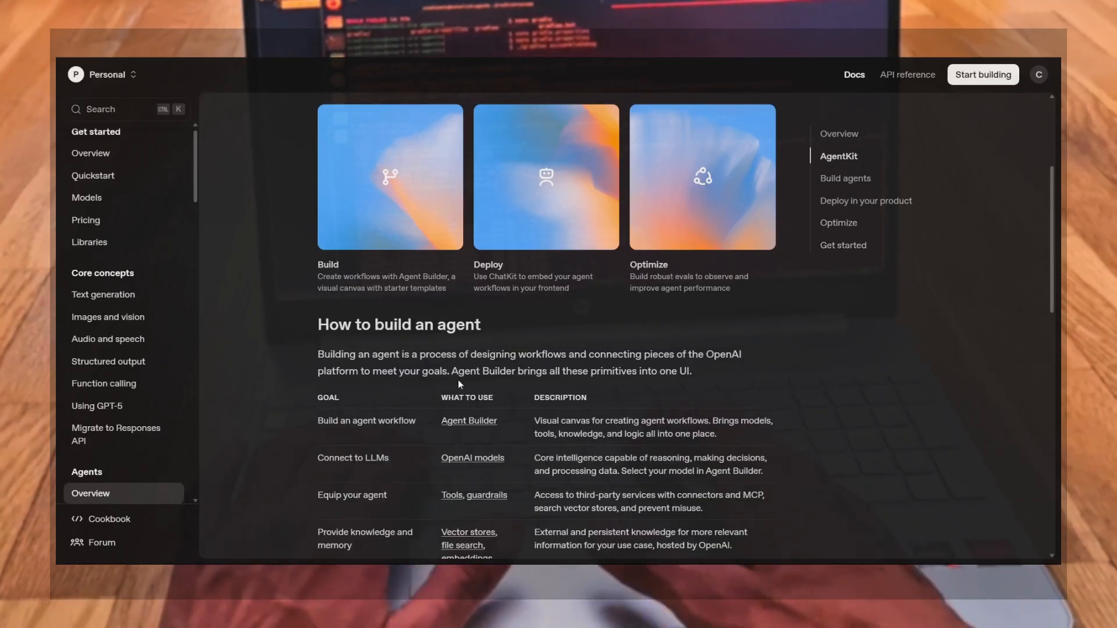
{"action": "scroll", "coordinate": [459, 384], "scroll_direction": "down", "scroll_amount": 3}
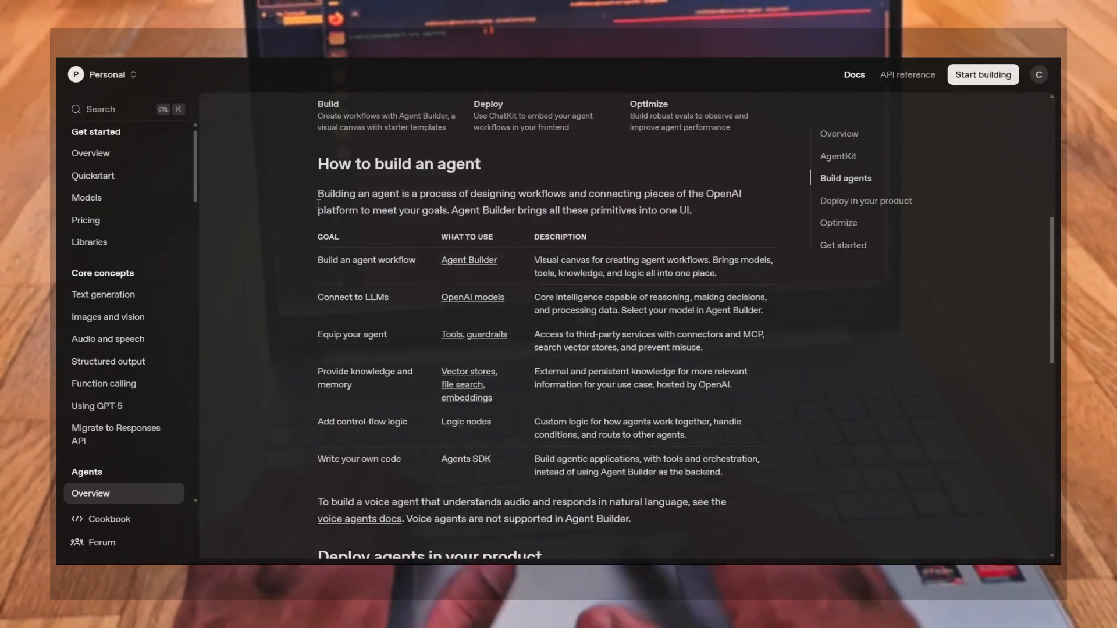
Highlight the How to build an agent intro paragraph and the Agent Builder description
{"action": "left_click_drag", "start_coordinate": [317, 196], "coordinate": [709, 225]}
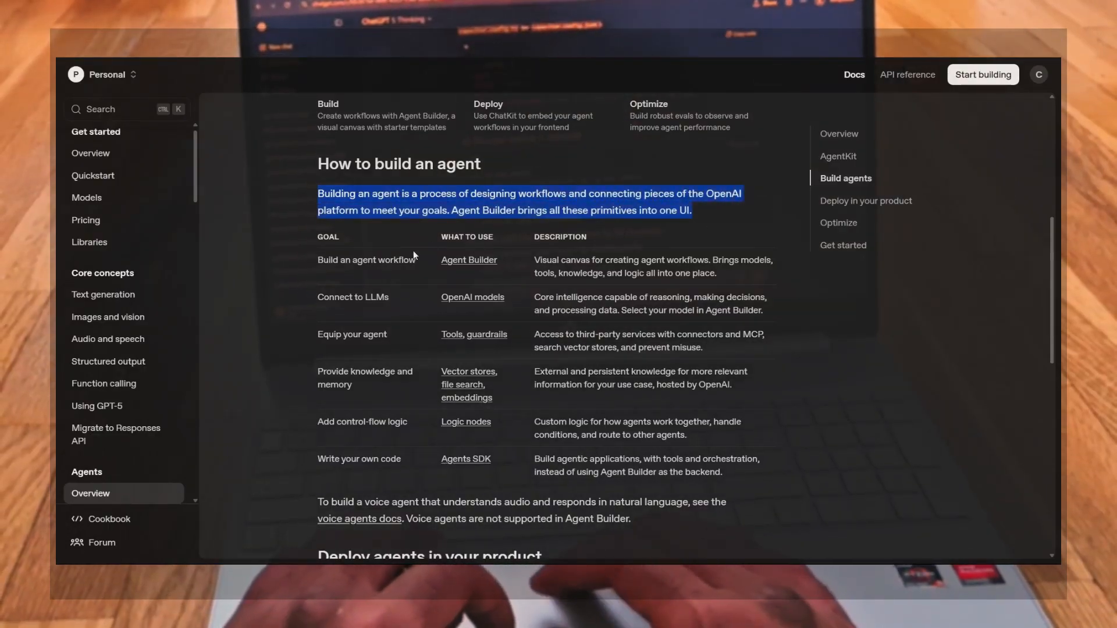
{"action": "scroll", "coordinate": [413, 250], "scroll_direction": "down", "scroll_amount": 2}
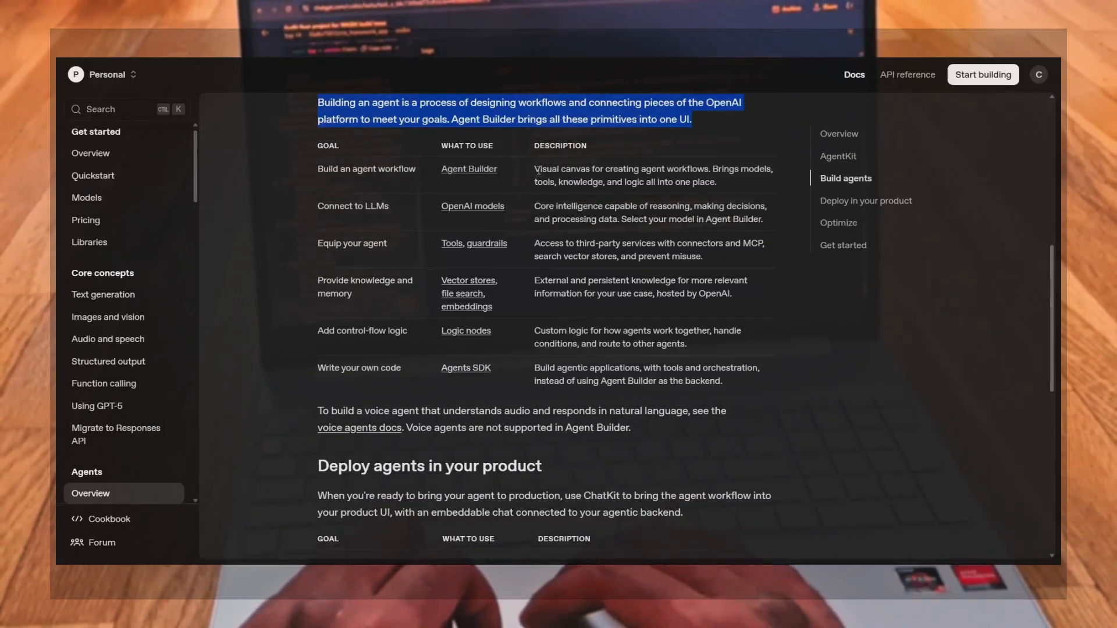
{"action": "left_click_drag", "start_coordinate": [535, 169], "coordinate": [738, 183]}
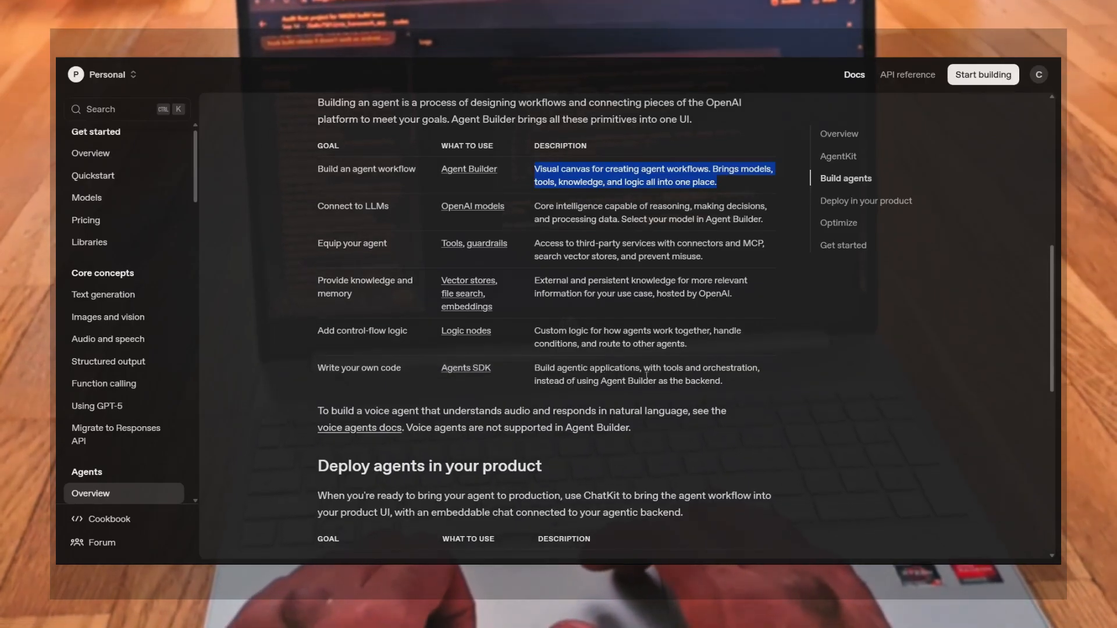
Scroll through the Deploy and Optimize agent sections, then open the Logic nodes reference
{"action": "scroll", "coordinate": [568, 416], "scroll_direction": "down", "scroll_amount": 4}
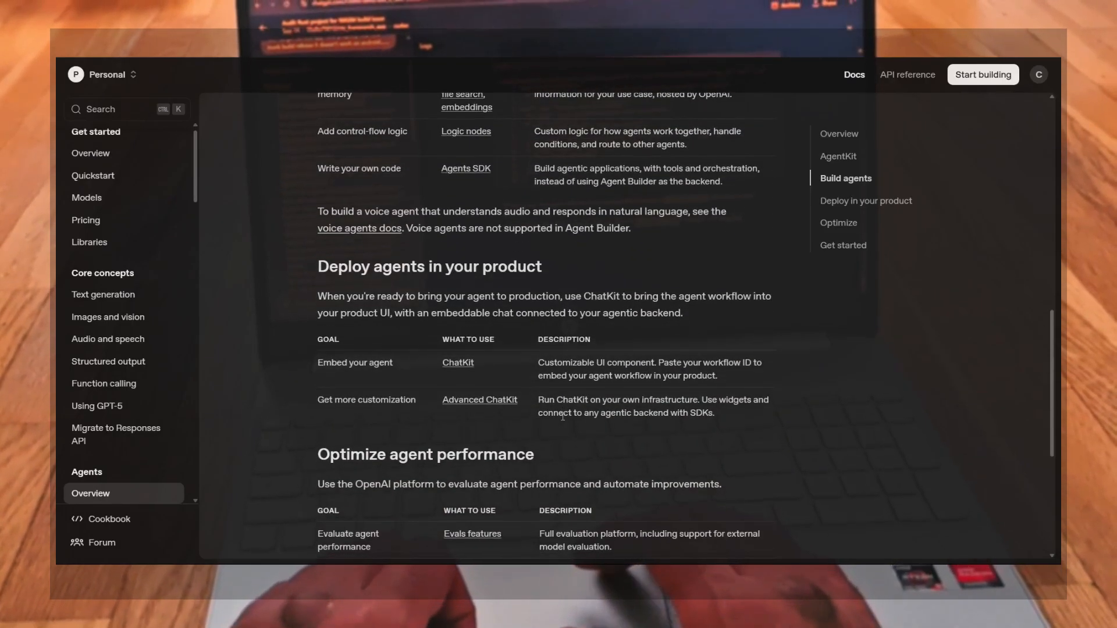
{"action": "scroll", "coordinate": [339, 342], "scroll_direction": "down", "scroll_amount": 4}
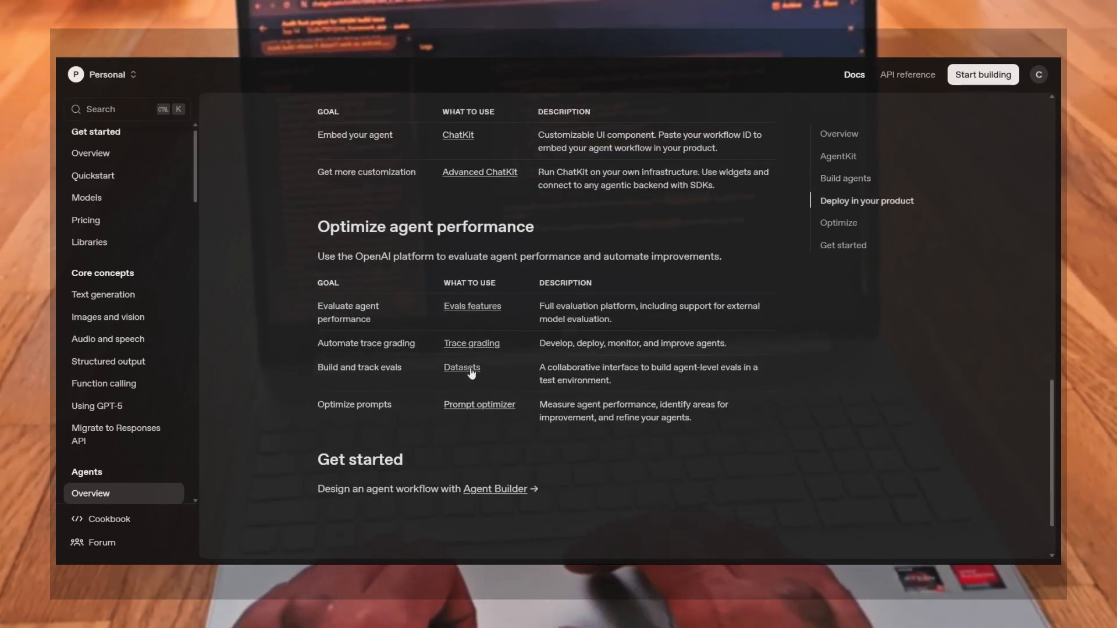
{"action": "scroll", "coordinate": [460, 457], "scroll_direction": "up", "scroll_amount": 5}
{"action": "scroll", "coordinate": [460, 457], "scroll_direction": "up", "scroll_amount": 5}
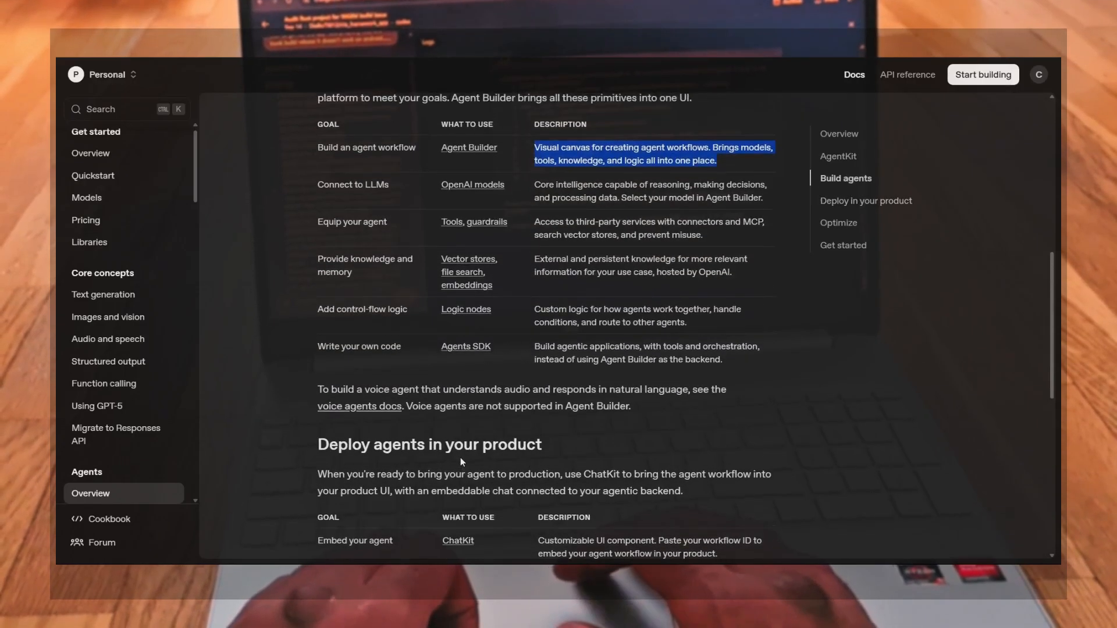
{"action": "left_click", "coordinate": [492, 315]}
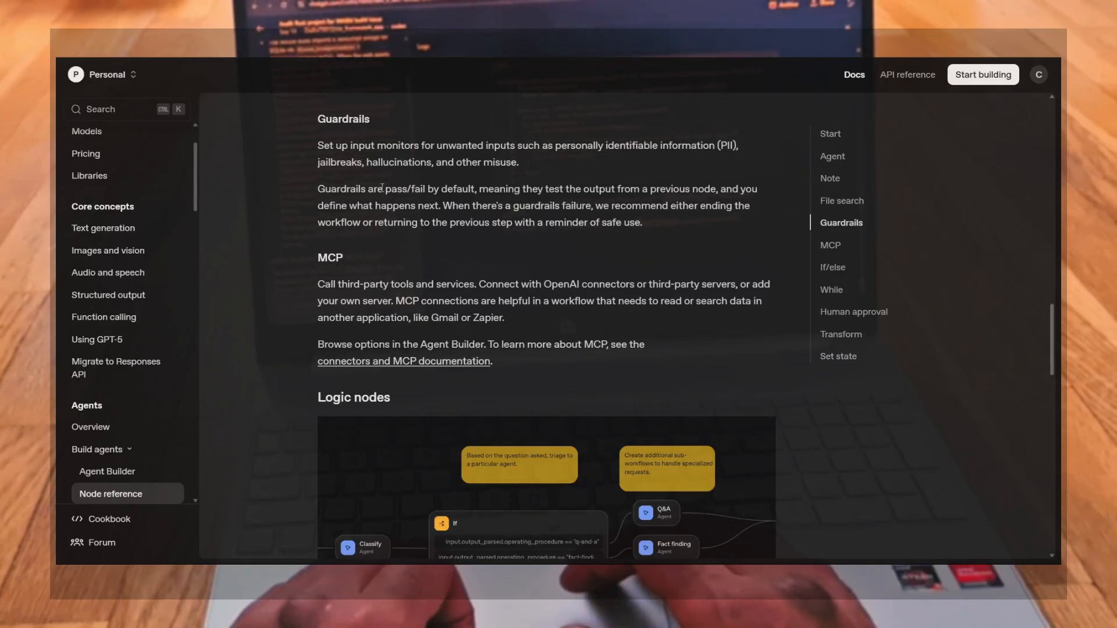
Highlight the Guardrails pass/fail paragraph, deselect it, and scroll through the MCP and Logic nodes sections
{"action": "left_click_drag", "start_coordinate": [331, 192], "coordinate": [629, 222]}
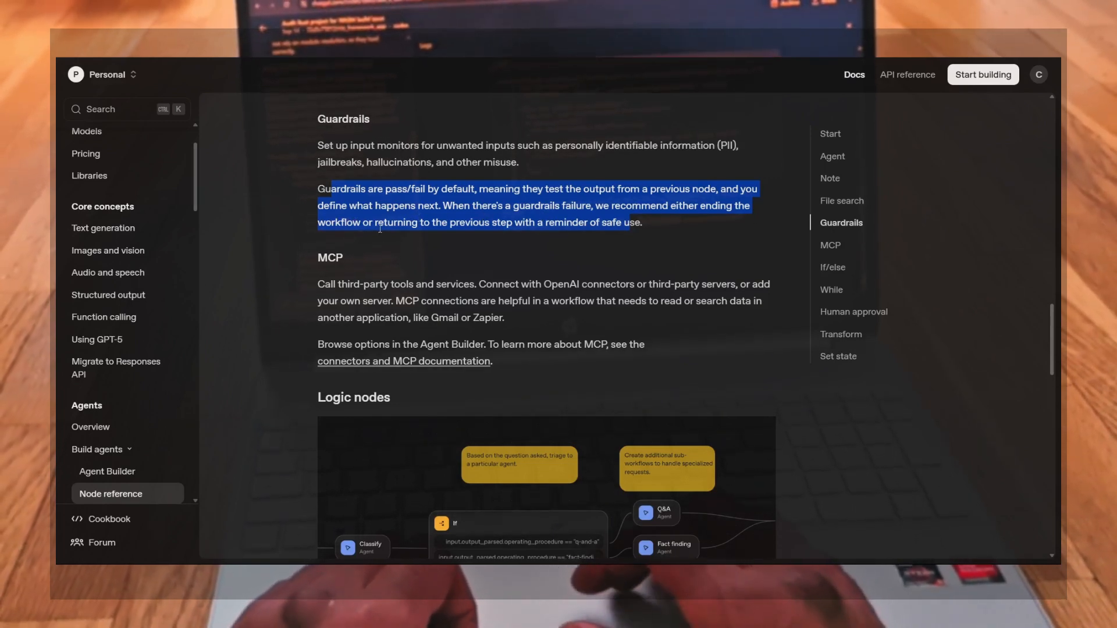
{"action": "left_click", "coordinate": [449, 300]}
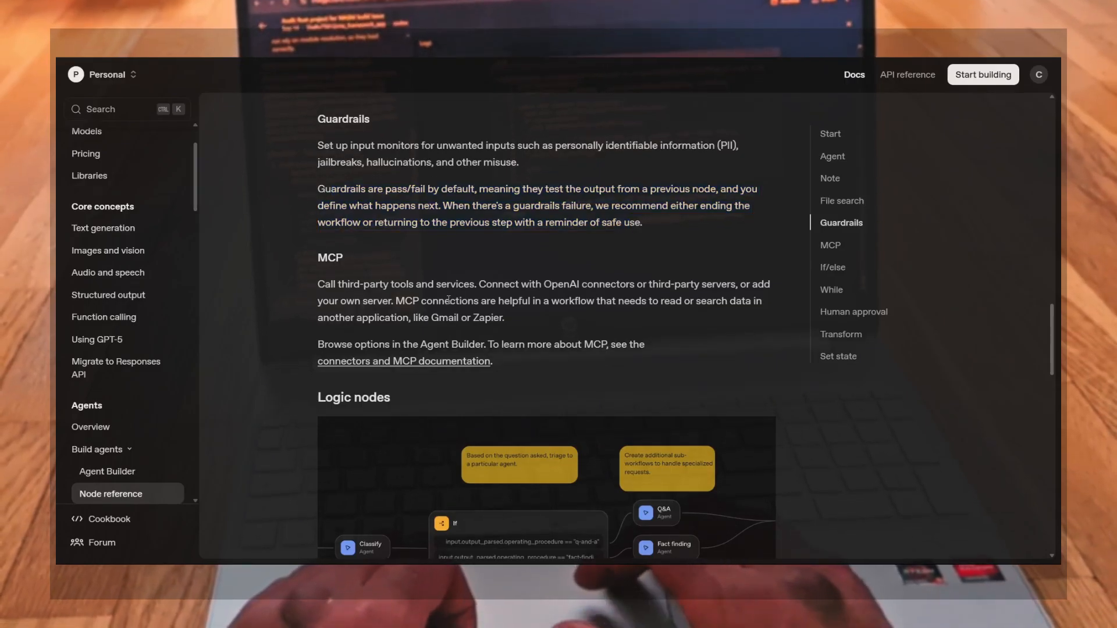
{"action": "scroll", "coordinate": [448, 299], "scroll_direction": "down", "scroll_amount": 3}
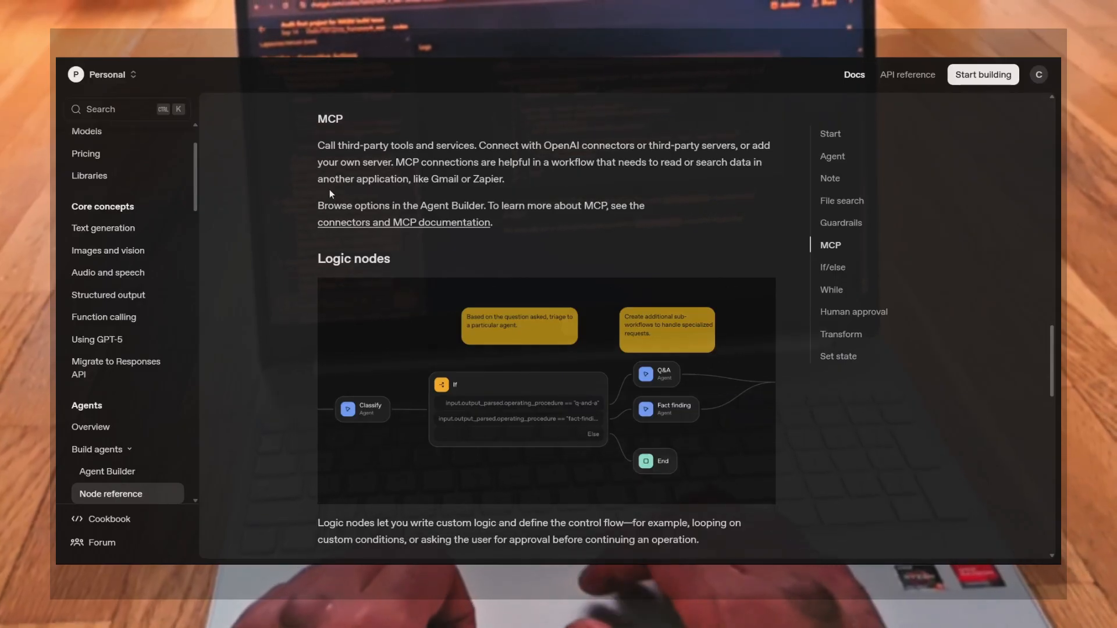
{"action": "scroll", "coordinate": [438, 298], "scroll_direction": "down", "scroll_amount": 2}
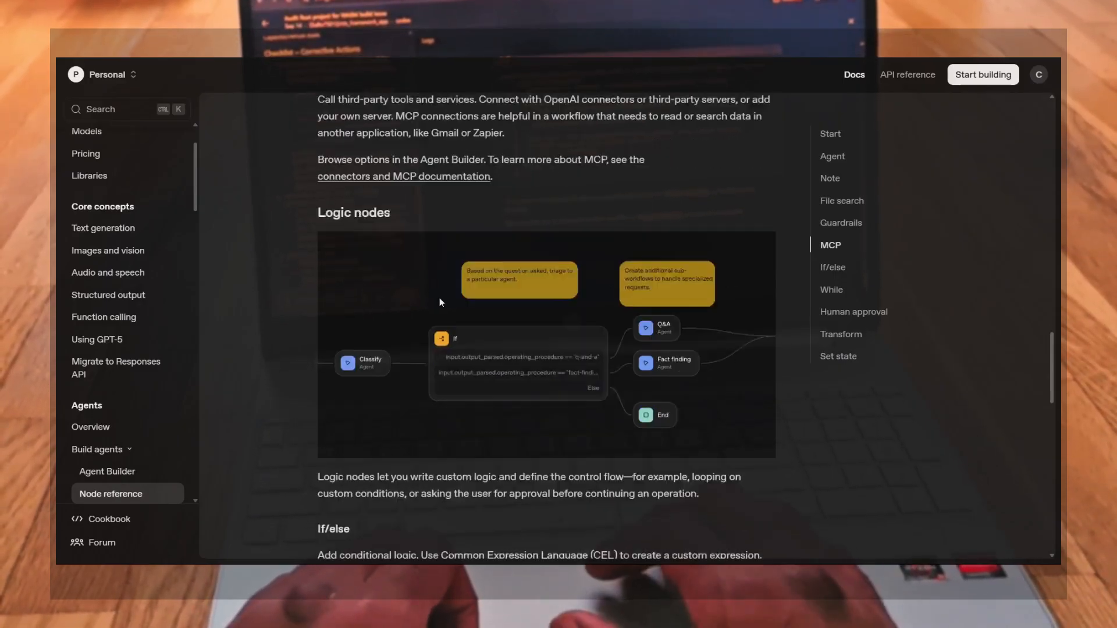
{"action": "scroll", "coordinate": [449, 304], "scroll_direction": "down", "scroll_amount": 2}
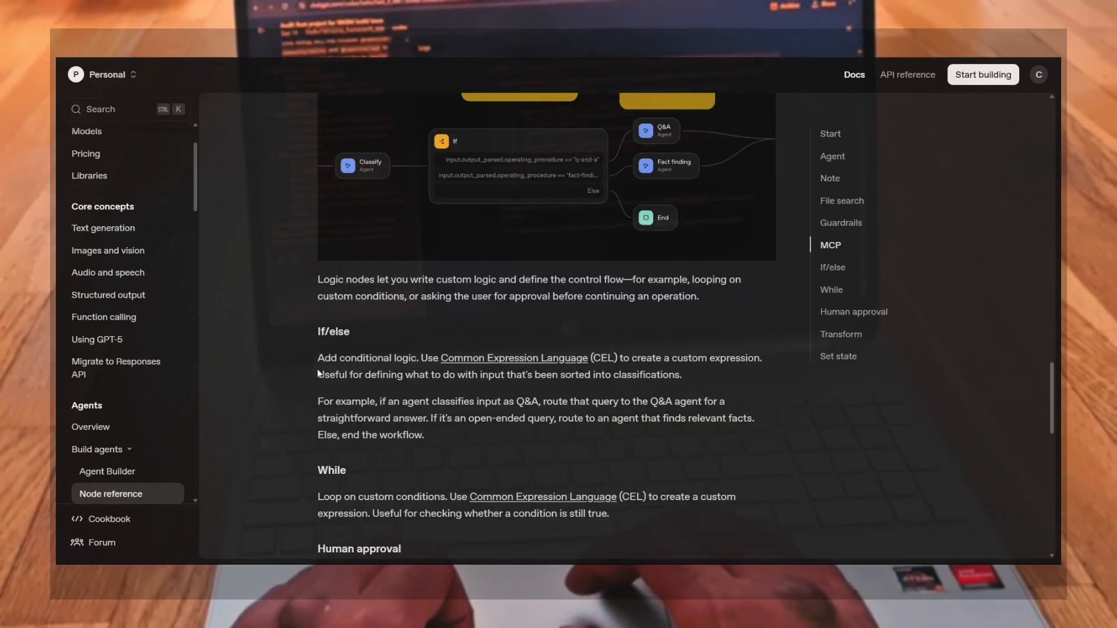
Scroll through the remaining Node reference sections down to Set state and rate the page as useful
{"action": "scroll", "coordinate": [319, 373], "scroll_direction": "down", "scroll_amount": 2}
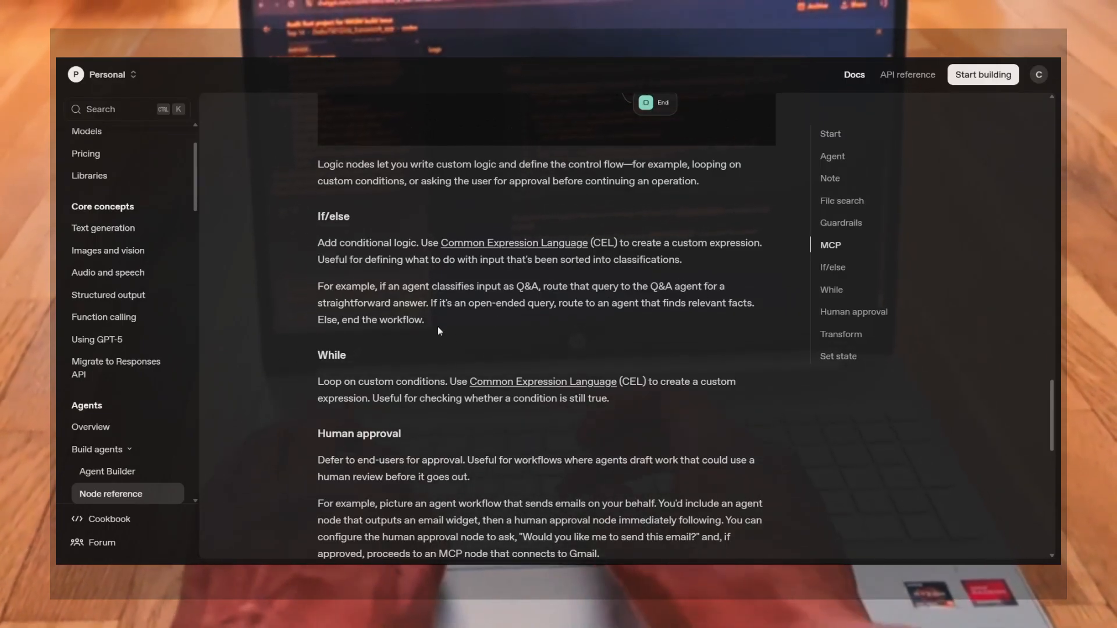
{"action": "scroll", "coordinate": [393, 389], "scroll_direction": "down", "scroll_amount": 2}
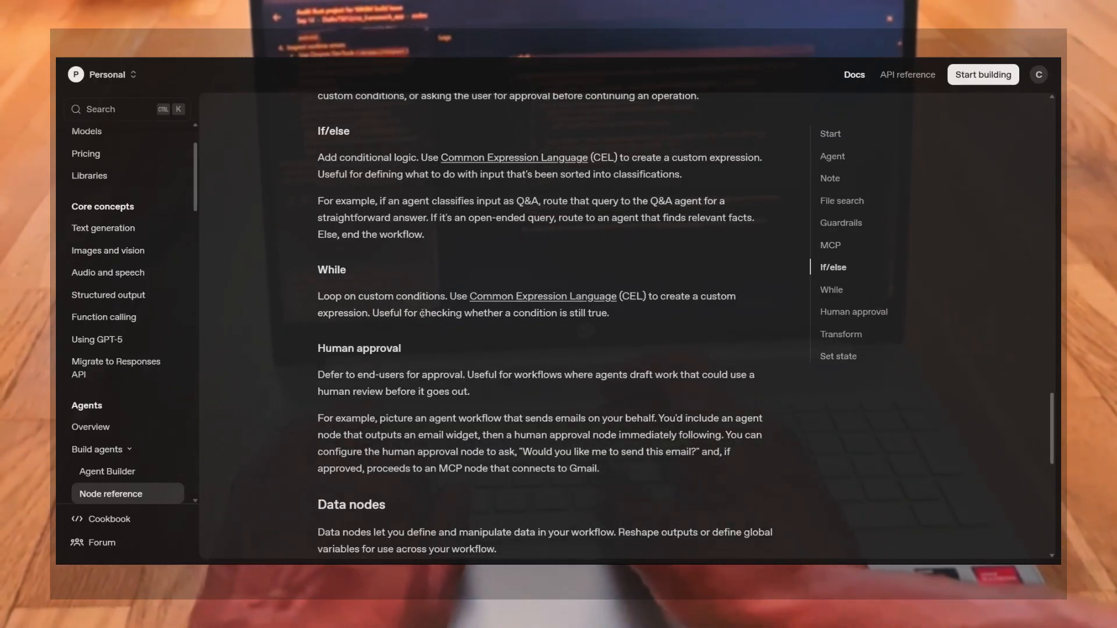
{"action": "scroll", "coordinate": [366, 361], "scroll_direction": "down", "scroll_amount": 3}
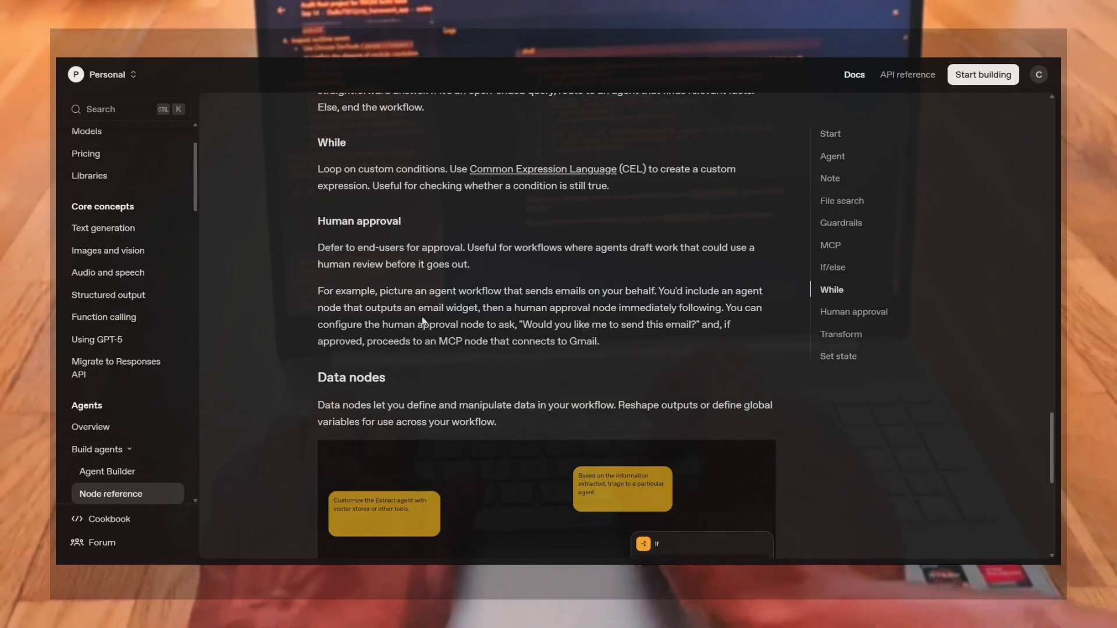
{"action": "scroll", "coordinate": [479, 401], "scroll_direction": "down", "scroll_amount": 4}
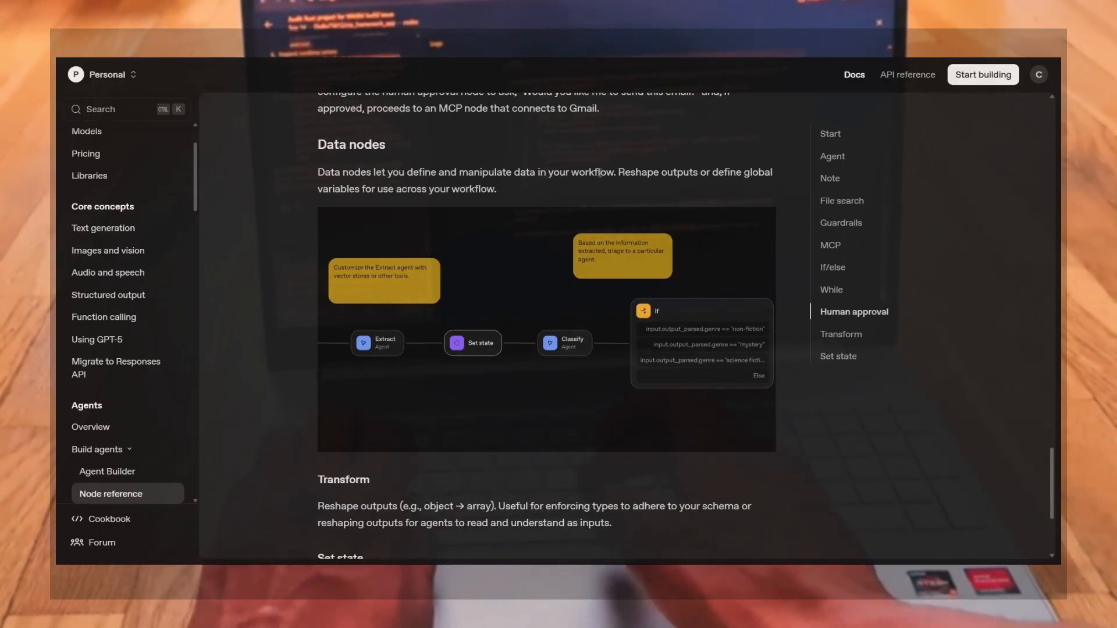
{"action": "scroll", "coordinate": [555, 363], "scroll_direction": "down", "scroll_amount": 4}
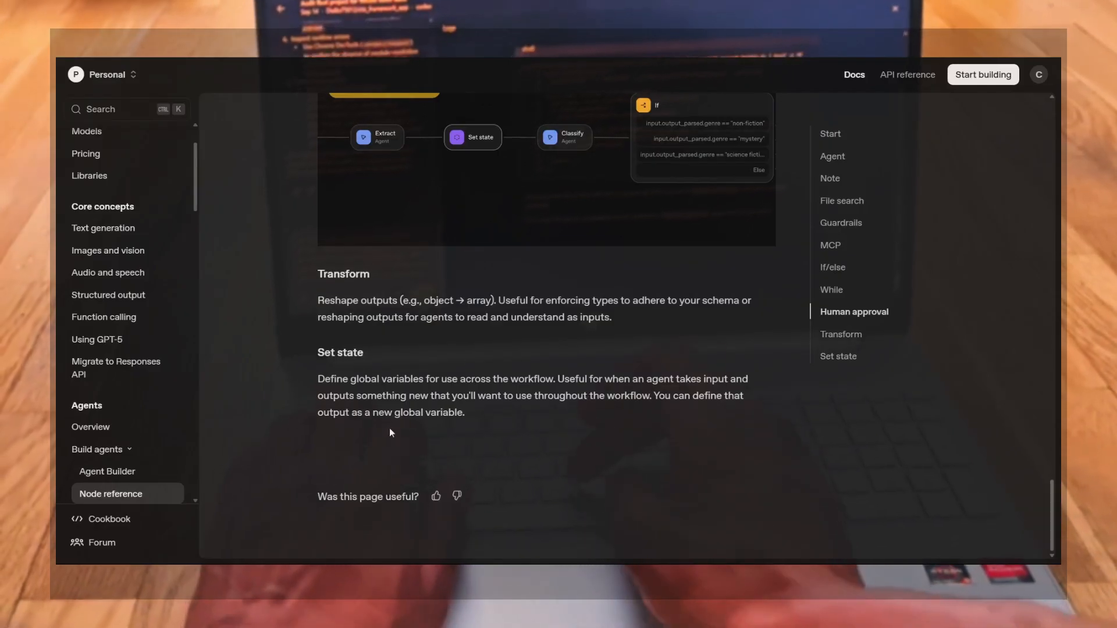
{"action": "scroll", "coordinate": [451, 373], "scroll_direction": "up", "scroll_amount": 1}
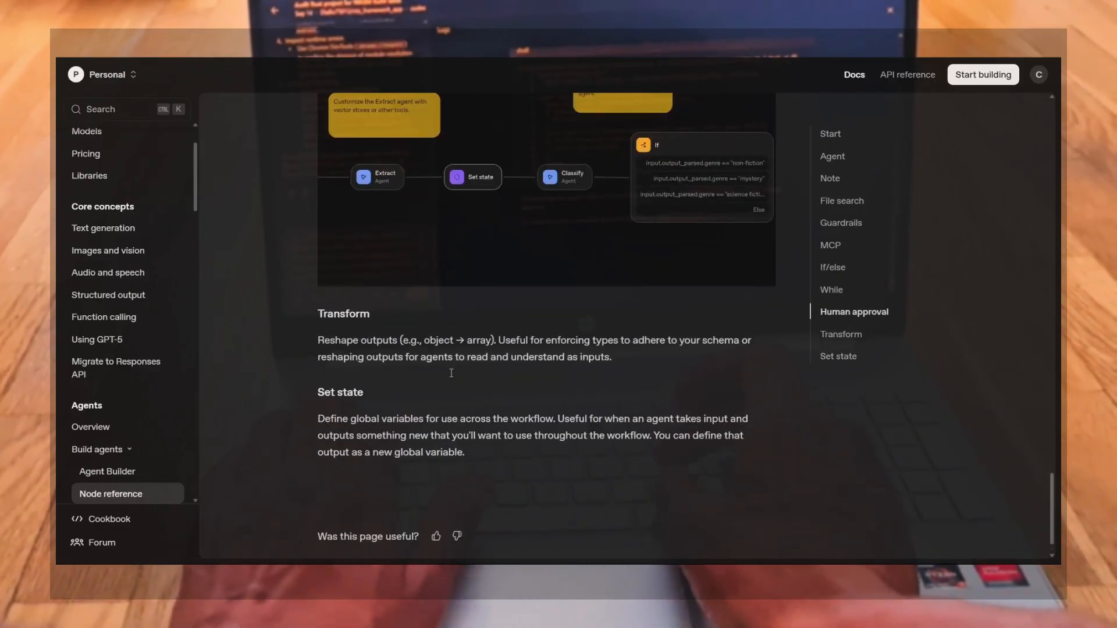
{"action": "scroll", "coordinate": [451, 373], "scroll_direction": "up", "scroll_amount": 20}
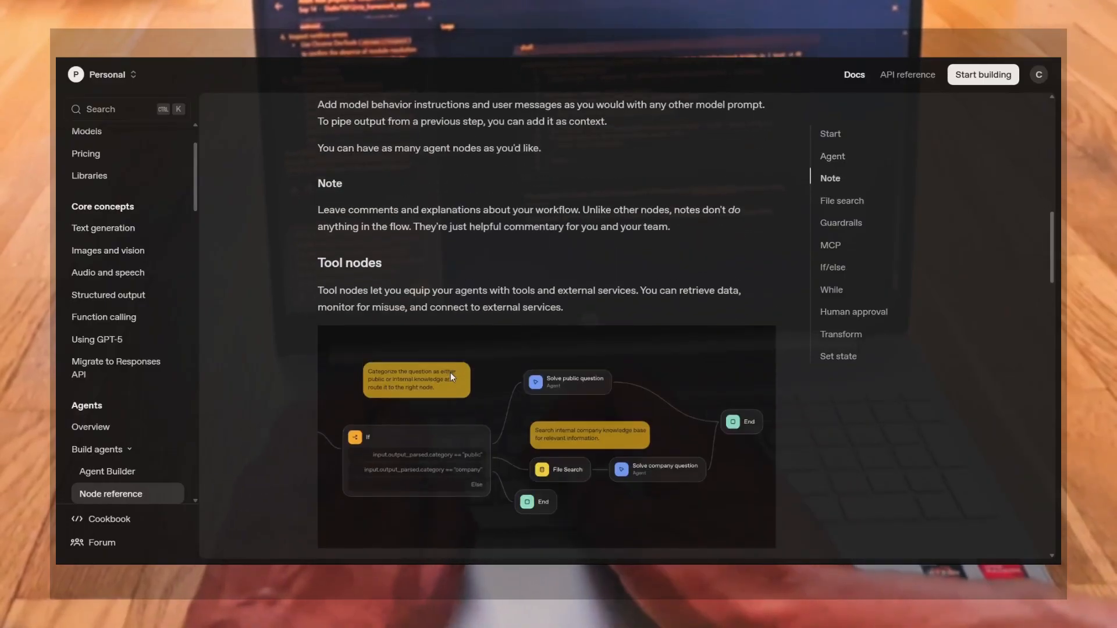
{"action": "scroll", "coordinate": [450, 372], "scroll_direction": "down", "scroll_amount": 20}
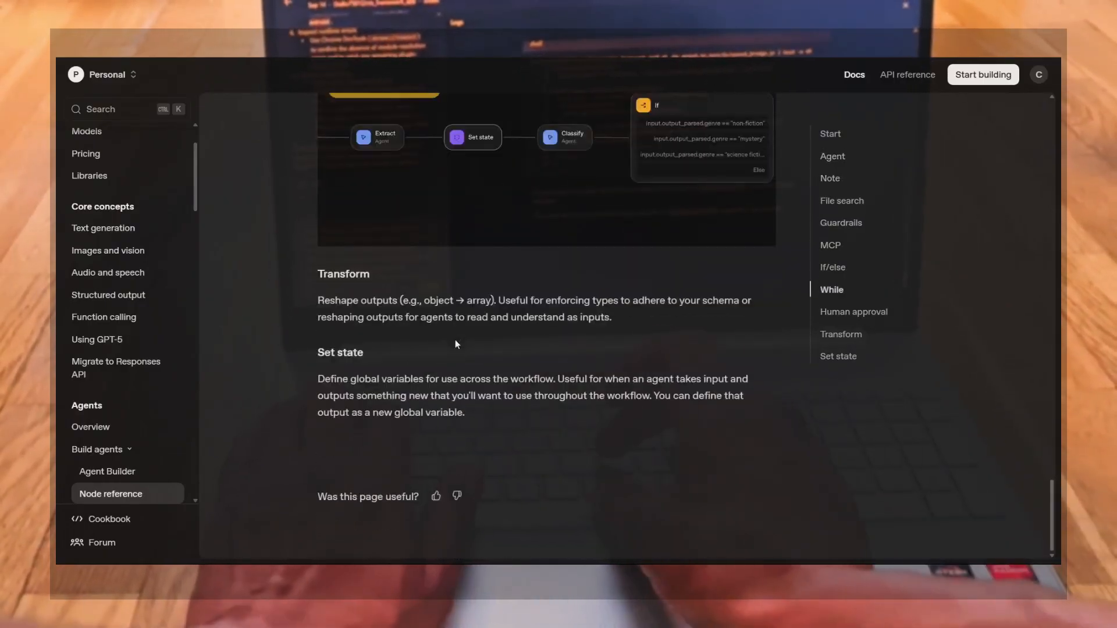
{"action": "left_click", "coordinate": [436, 496]}
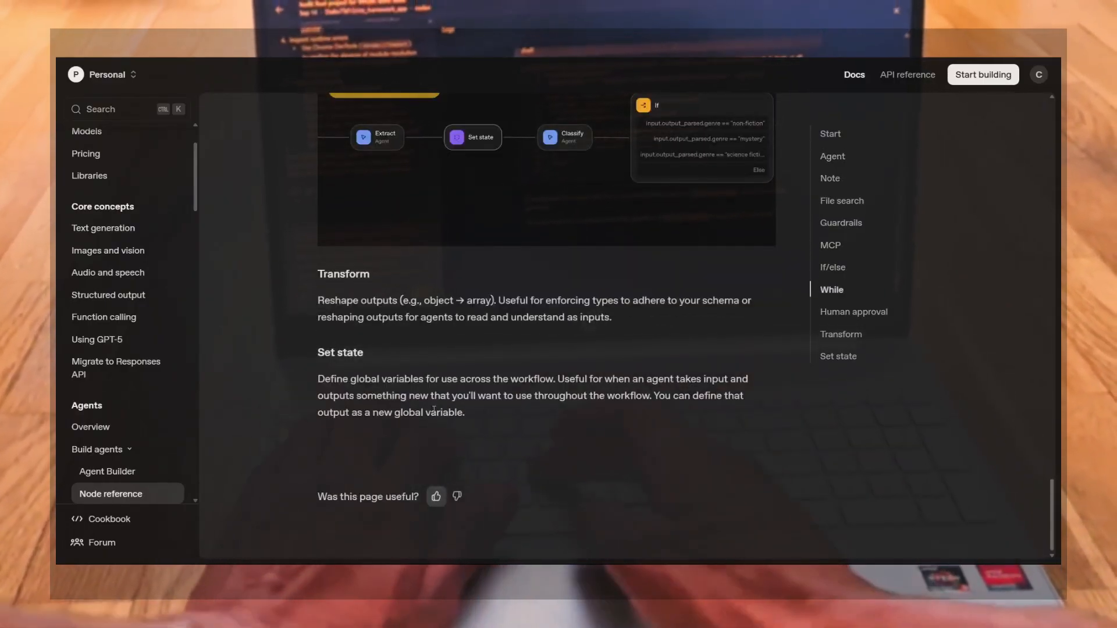
Scroll back to the top of the Node reference and open the Agents overview page
{"action": "scroll", "coordinate": [434, 349], "scroll_direction": "up", "scroll_amount": 20}
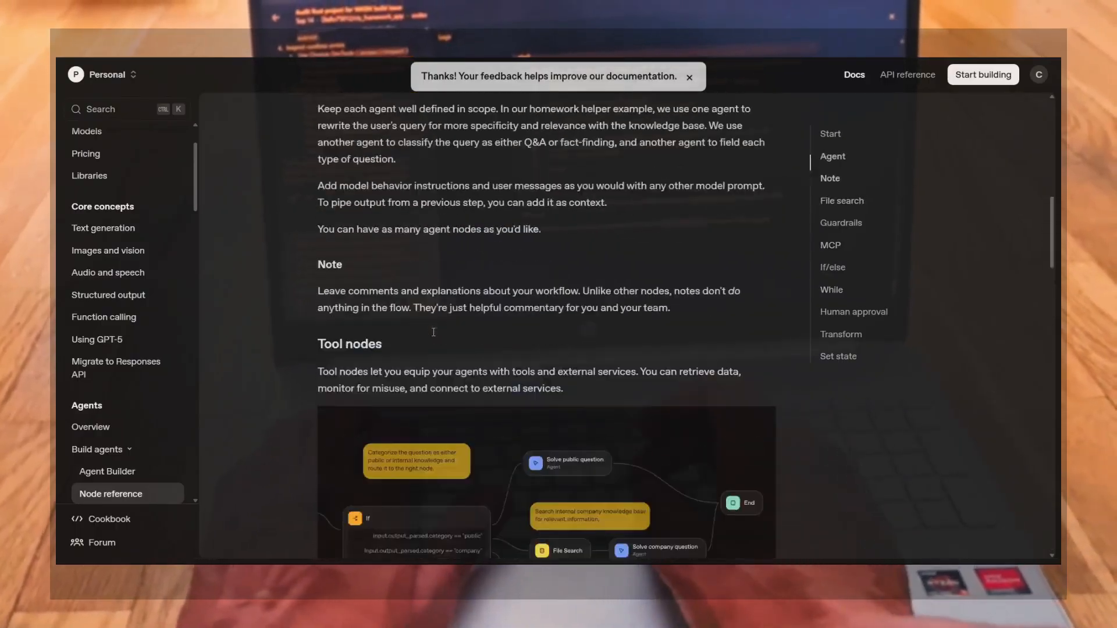
{"action": "scroll", "coordinate": [434, 332], "scroll_direction": "up", "scroll_amount": 10}
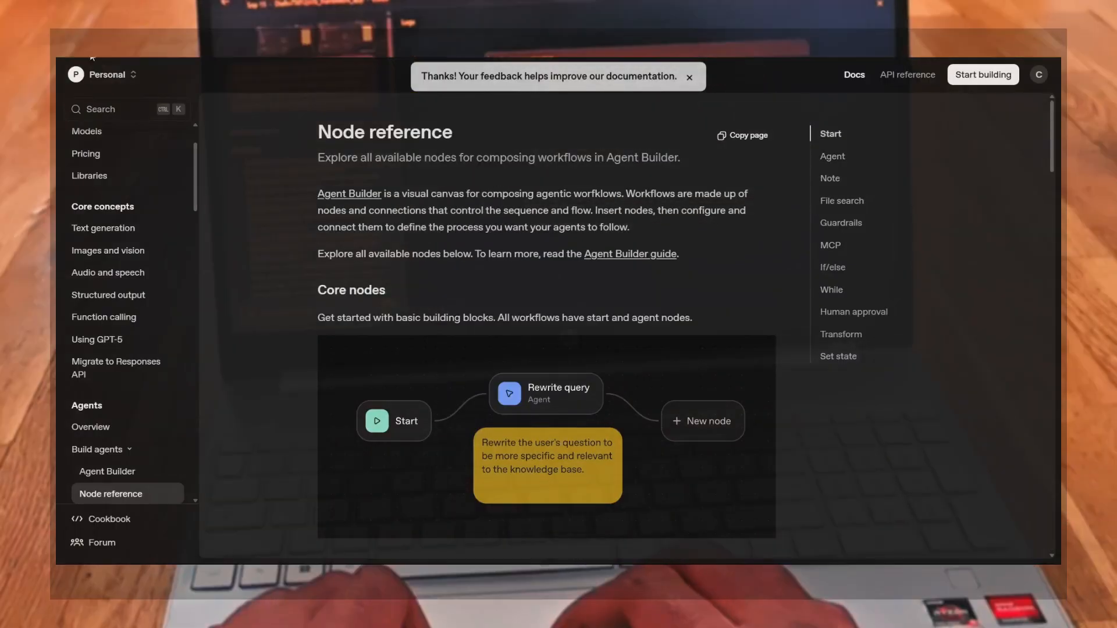
{"action": "left_click", "coordinate": [90, 427]}
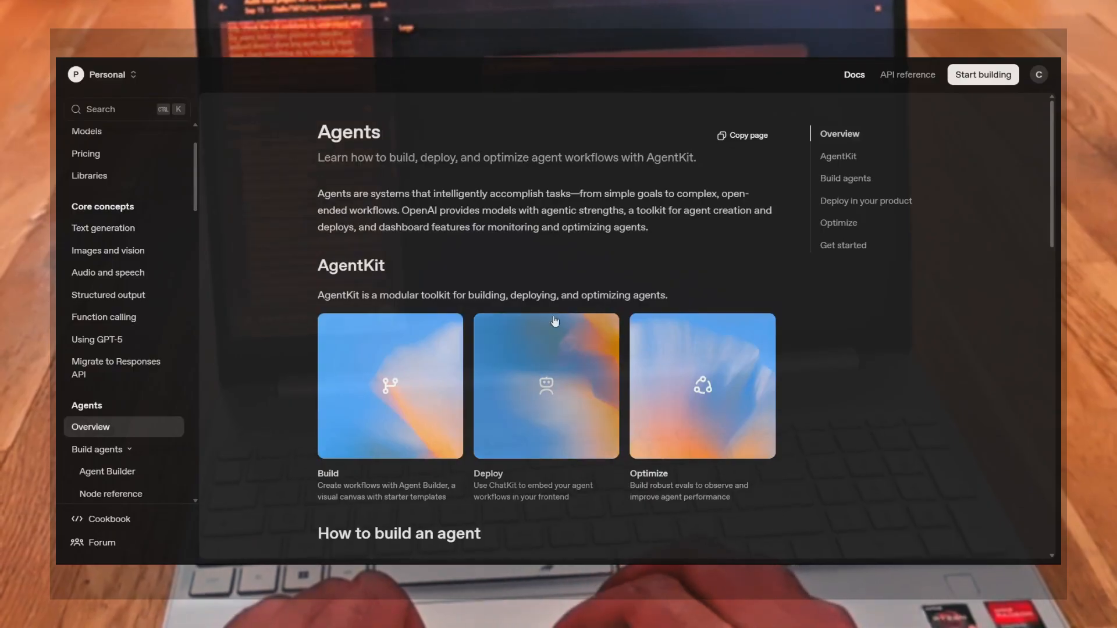
Open the Build card in the AgentKit section to reach the Agent Builder guide
{"action": "scroll", "coordinate": [798, 390], "scroll_direction": "down", "scroll_amount": 2}
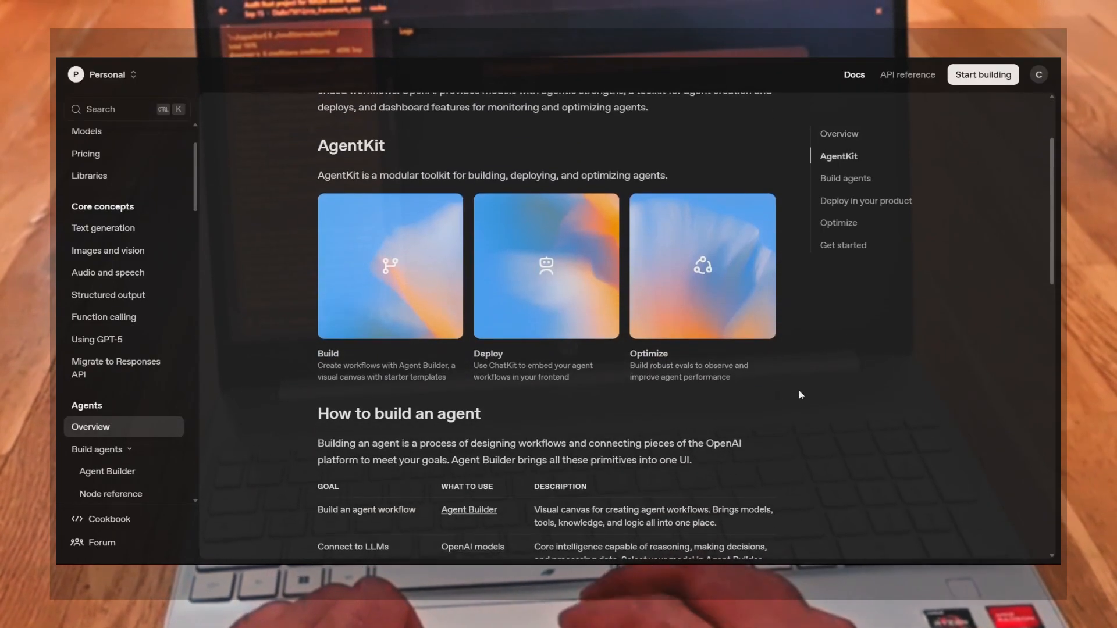
{"action": "scroll", "coordinate": [798, 389], "scroll_direction": "up", "scroll_amount": 2}
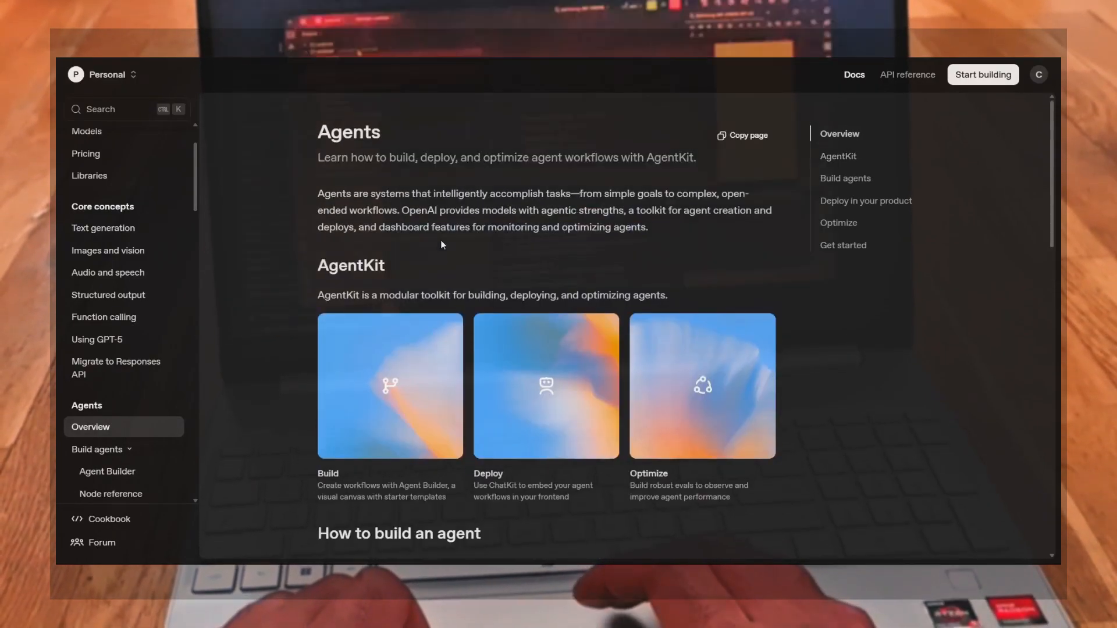
{"action": "left_click", "coordinate": [382, 395]}
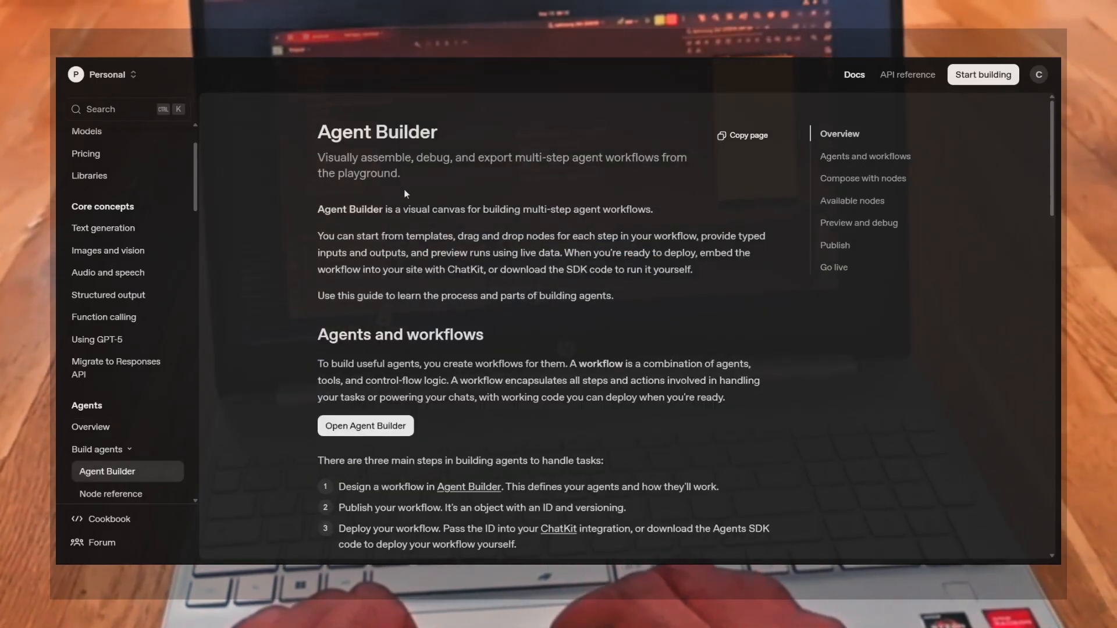
Highlight the Agent Builder title and subtitle, then the drag-and-drop nodes and ChatKit phrases in the intro paragraph
{"action": "left_click_drag", "start_coordinate": [406, 194], "coordinate": [319, 125]}
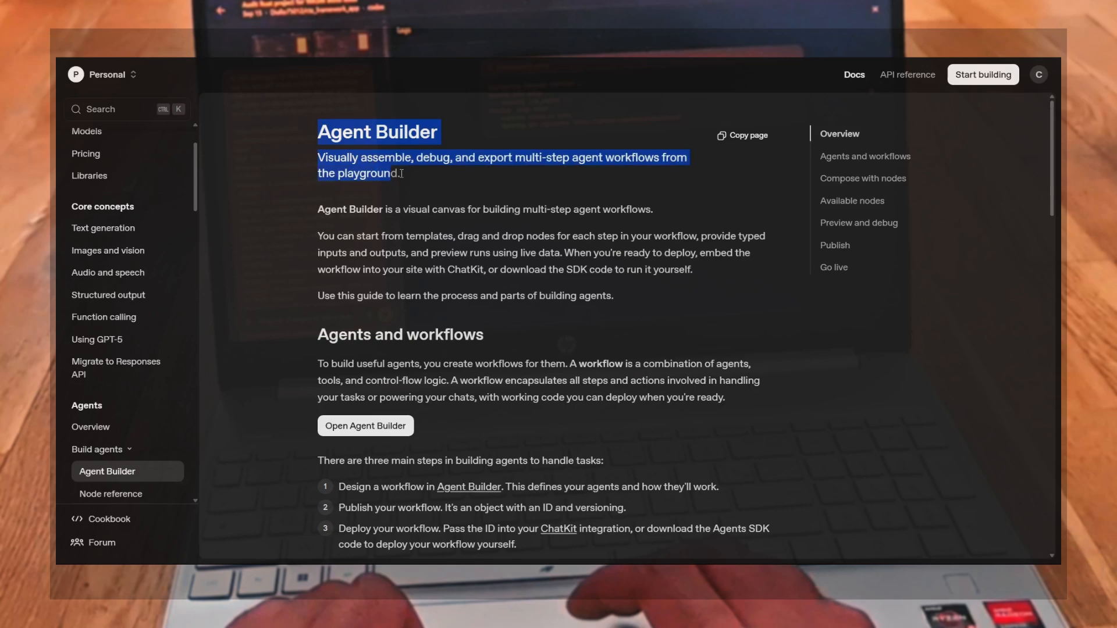
{"action": "left_click", "coordinate": [484, 185]}
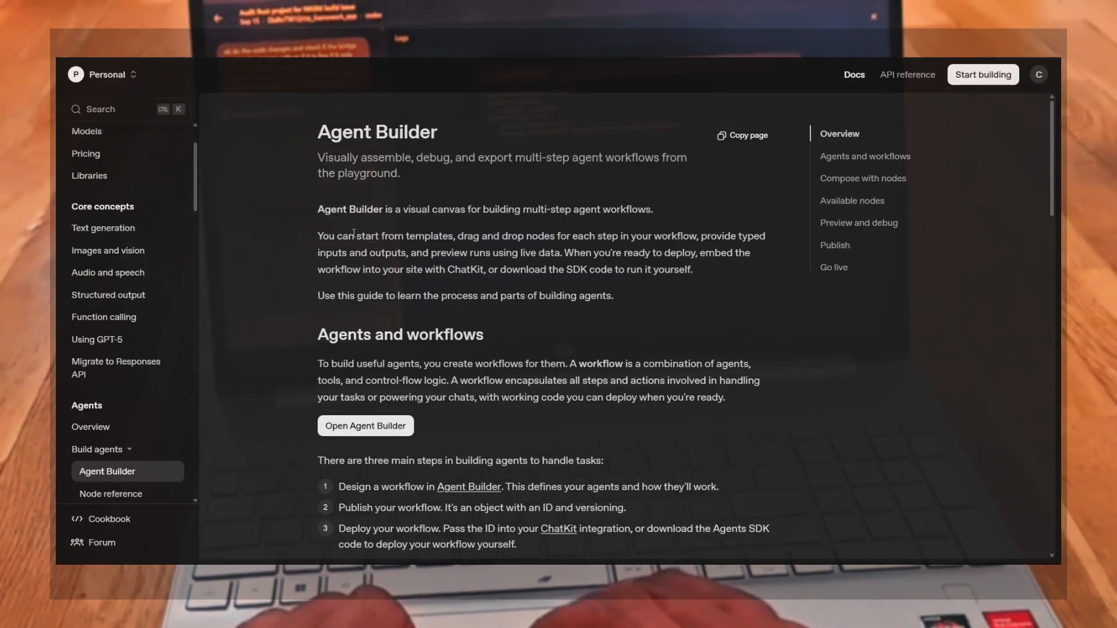
{"action": "left_click_drag", "start_coordinate": [356, 235], "coordinate": [568, 236]}
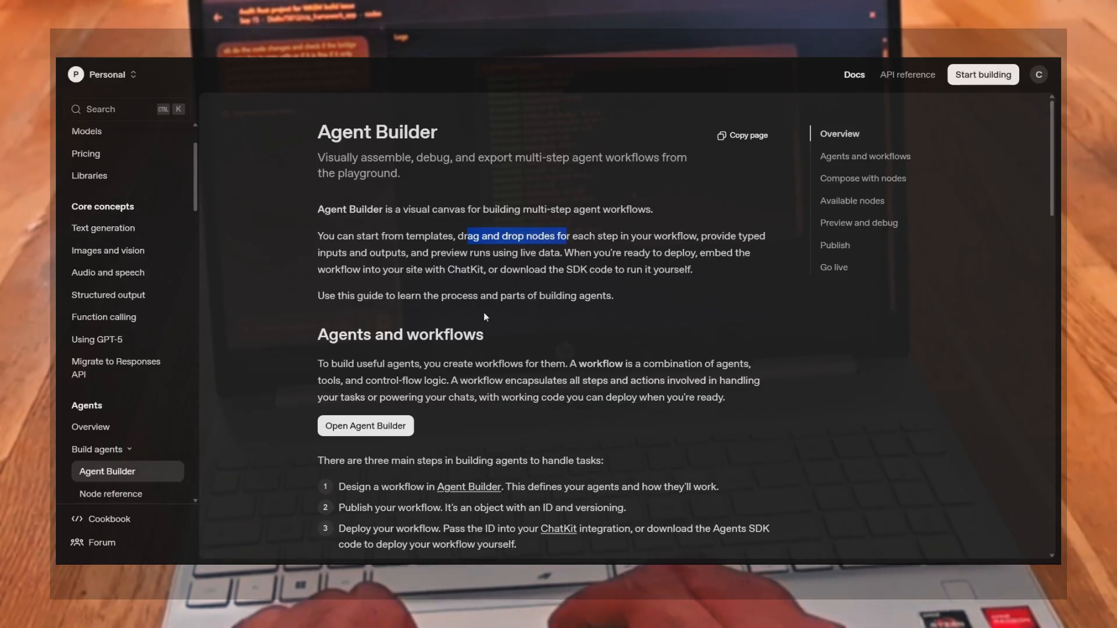
{"action": "scroll", "coordinate": [484, 317], "scroll_direction": "down", "scroll_amount": 3}
{"action": "scroll", "coordinate": [473, 268], "scroll_direction": "up", "scroll_amount": 3}
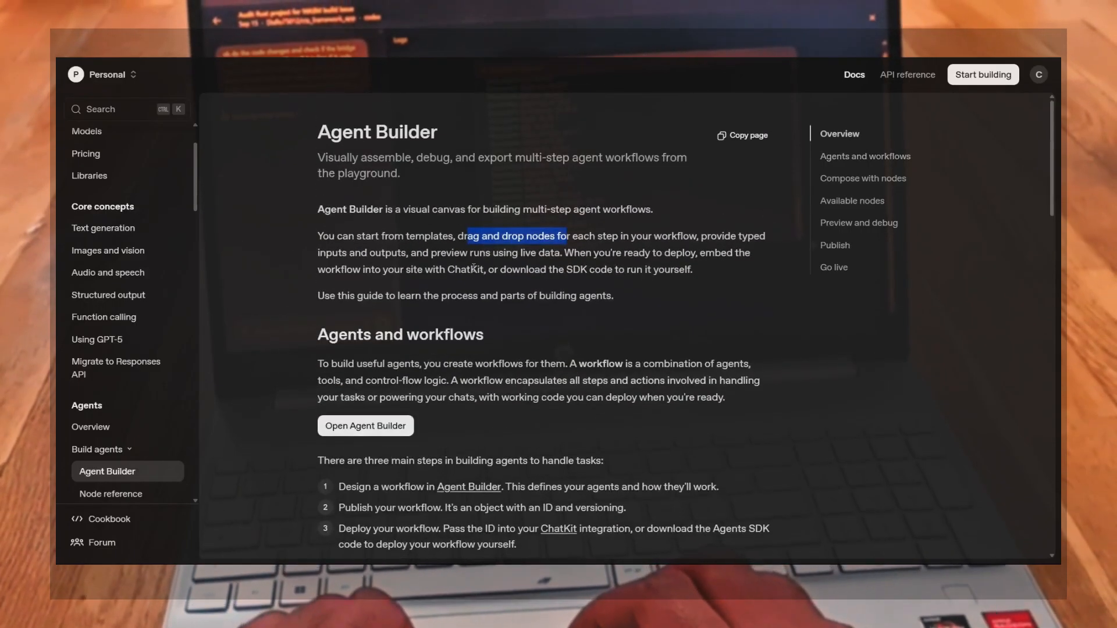
{"action": "left_click_drag", "start_coordinate": [446, 269], "coordinate": [592, 271]}
{"action": "left_click", "coordinate": [542, 301]}
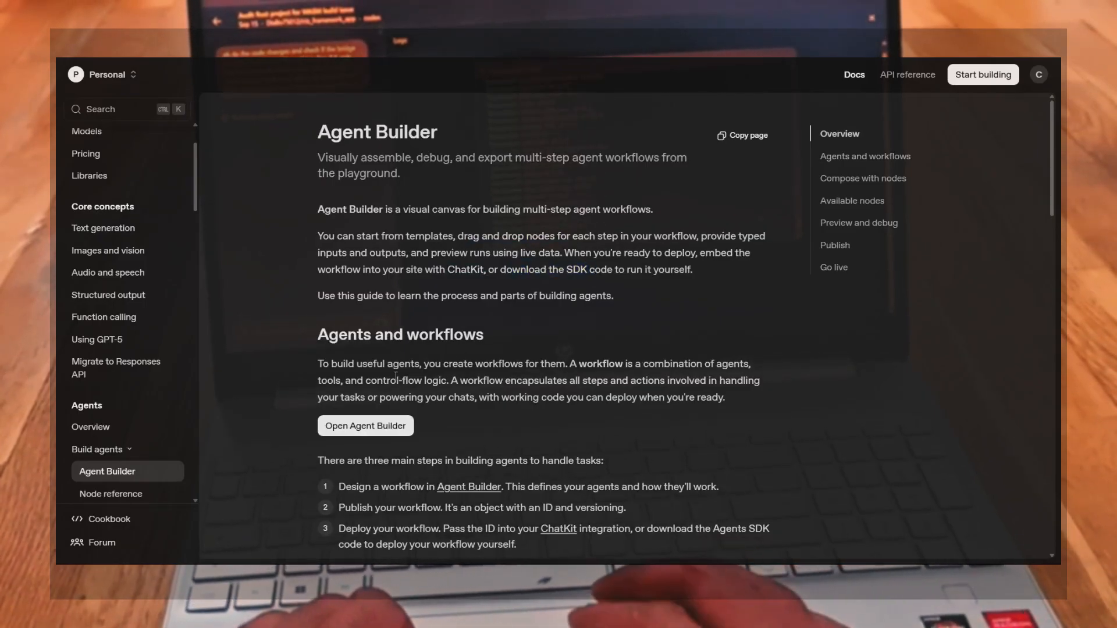
Highlight the definition of a workflow in the Agents and workflows section
{"action": "scroll", "coordinate": [408, 291], "scroll_direction": "down", "scroll_amount": 3}
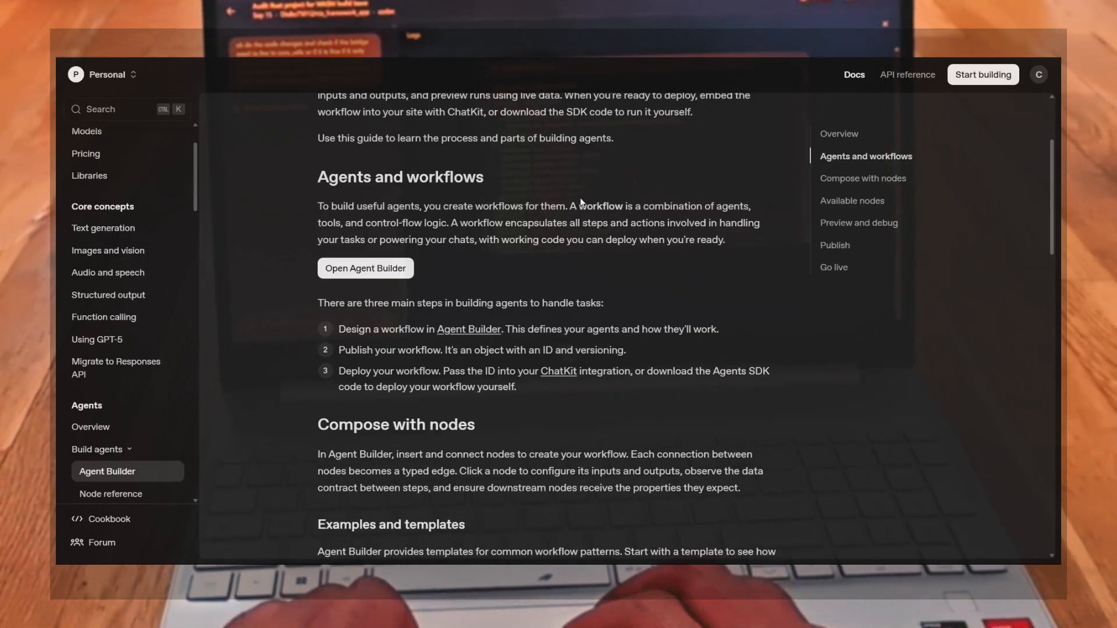
{"action": "left_click_drag", "start_coordinate": [579, 206], "coordinate": [451, 223]}
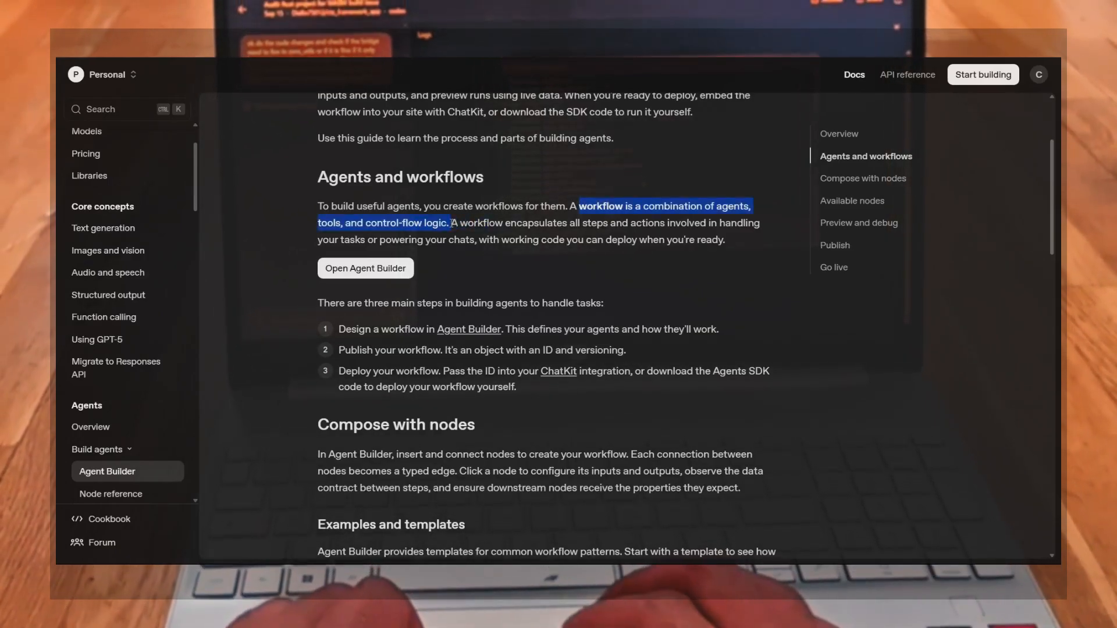
{"action": "left_click", "coordinate": [454, 264]}
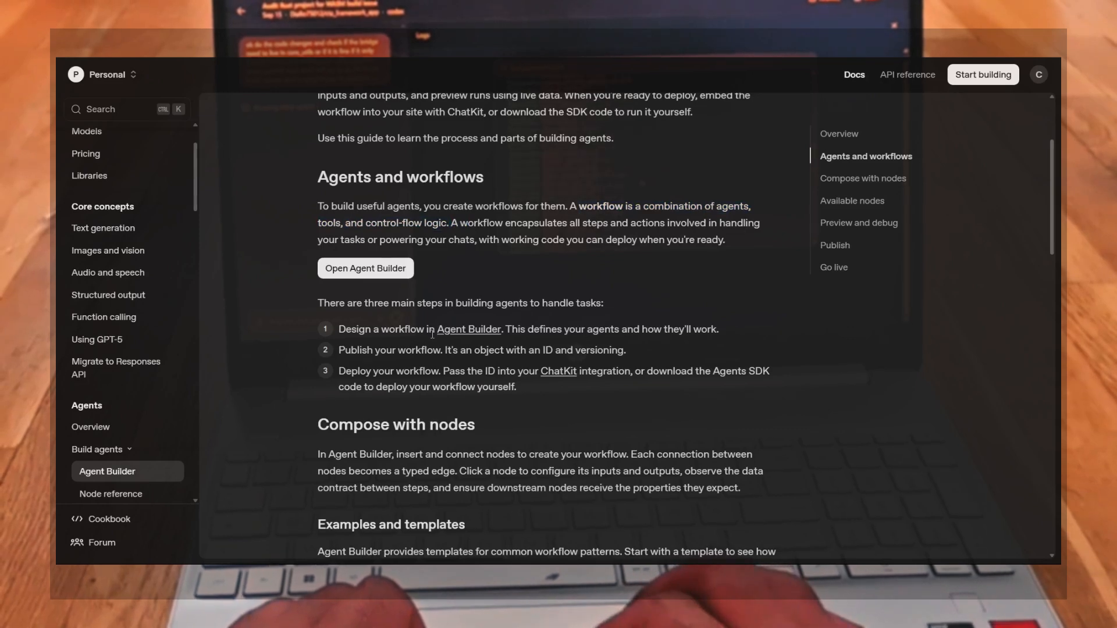
Highlight each of the three main steps for building agents: design, publish and deploy a workflow
{"action": "scroll", "coordinate": [431, 333], "scroll_direction": "down", "scroll_amount": 1}
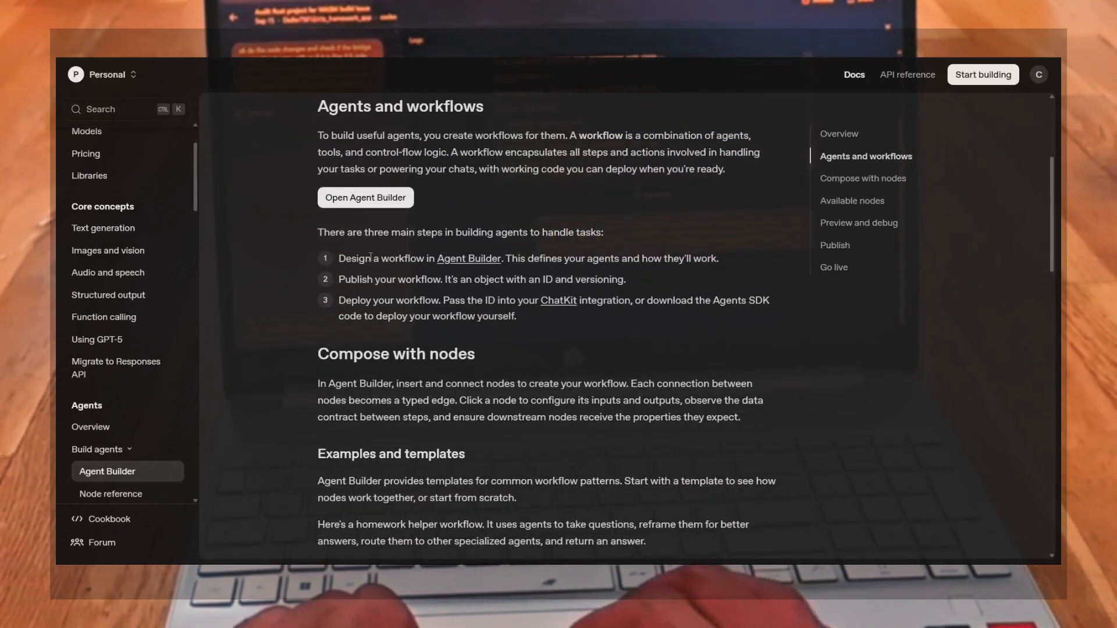
{"action": "left_click_drag", "start_coordinate": [372, 258], "coordinate": [767, 260]}
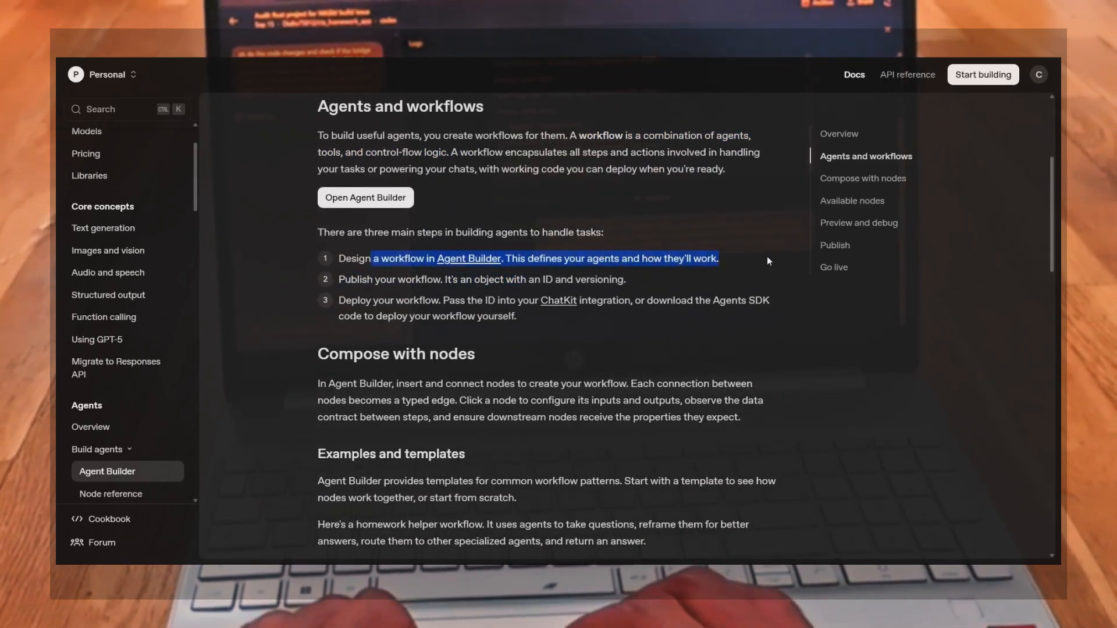
{"action": "left_click_drag", "start_coordinate": [337, 283], "coordinate": [618, 285]}
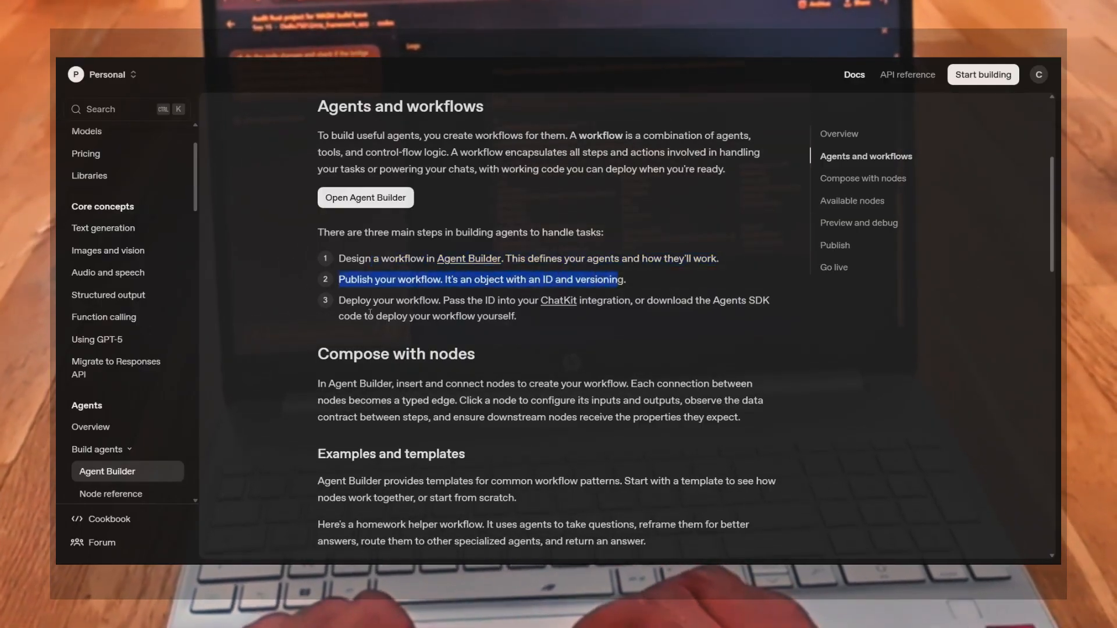
{"action": "left_click_drag", "start_coordinate": [348, 313], "coordinate": [557, 323]}
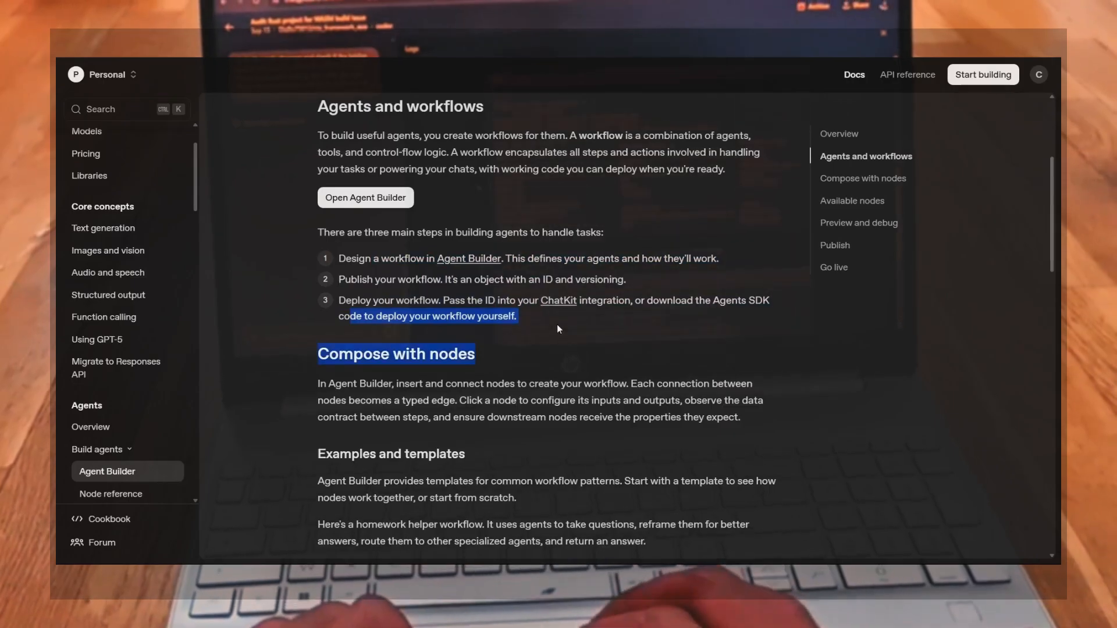
{"action": "left_click", "coordinate": [557, 325]}
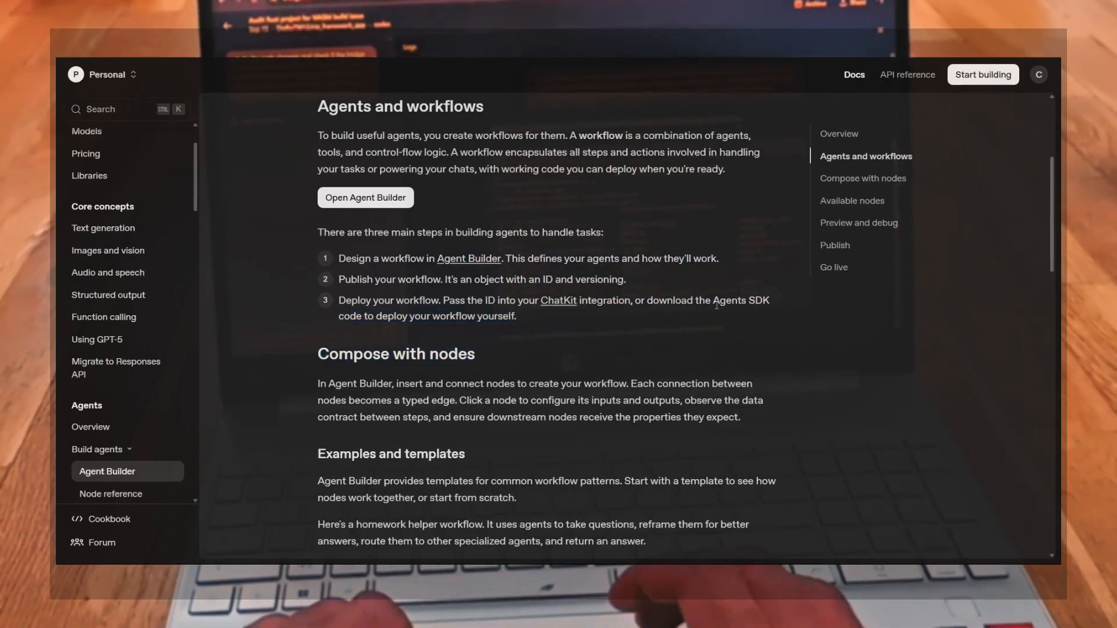
Scroll through the Compose with nodes, Available nodes, Publish and Deploy sections to the end of the guide
{"action": "scroll", "coordinate": [422, 369], "scroll_direction": "down", "scroll_amount": 3}
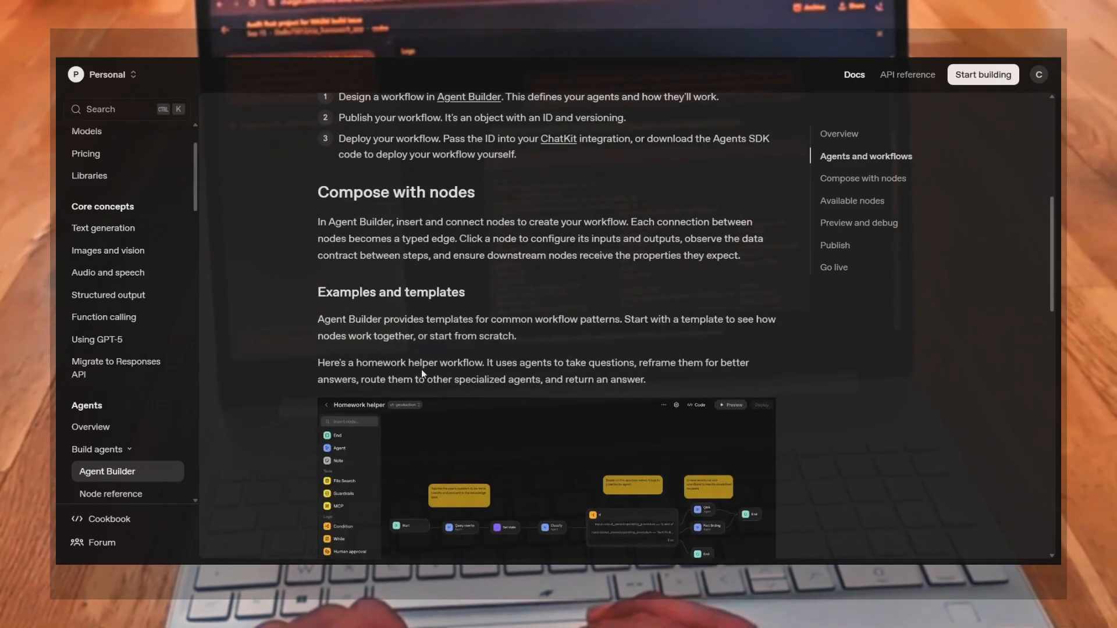
{"action": "scroll", "coordinate": [404, 239], "scroll_direction": "down", "scroll_amount": 2}
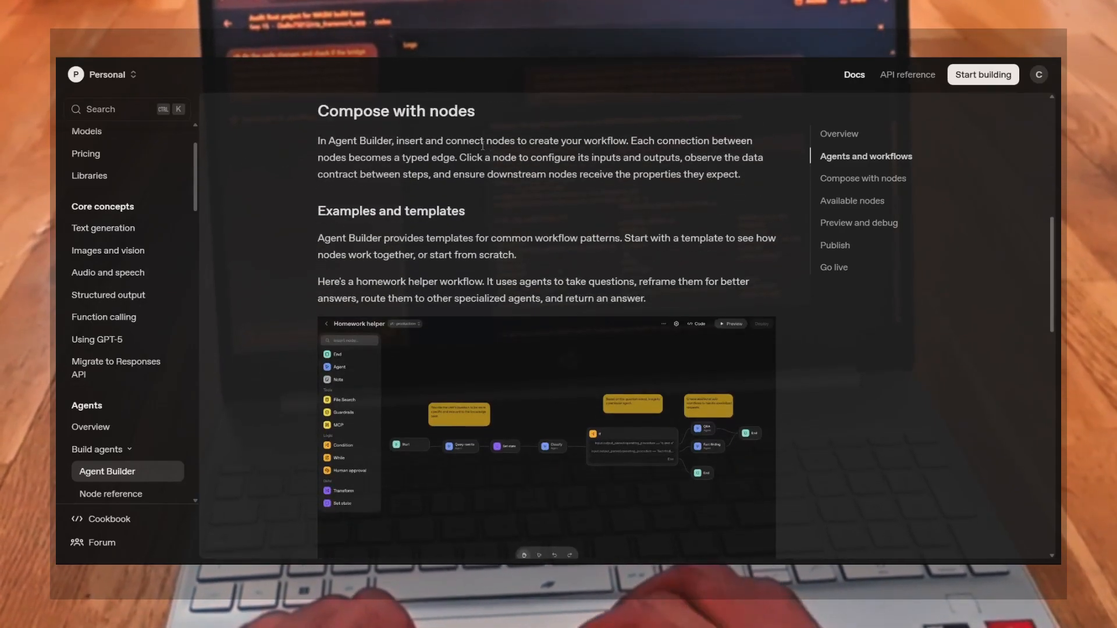
{"action": "scroll", "coordinate": [468, 320], "scroll_direction": "down", "scroll_amount": 6}
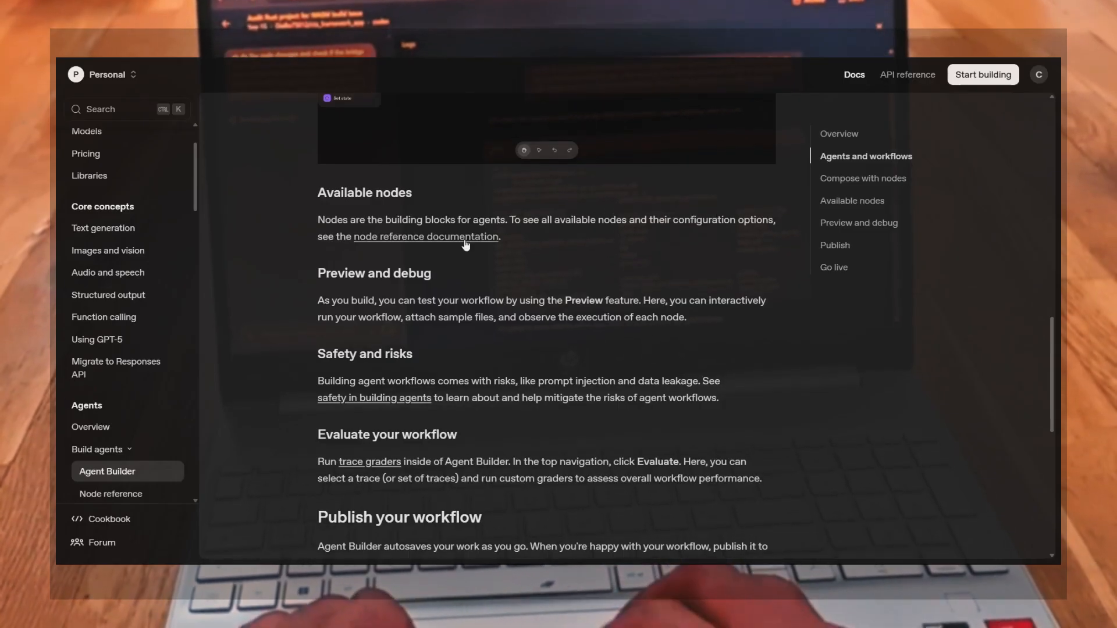
{"action": "scroll", "coordinate": [394, 321], "scroll_direction": "down", "scroll_amount": 2}
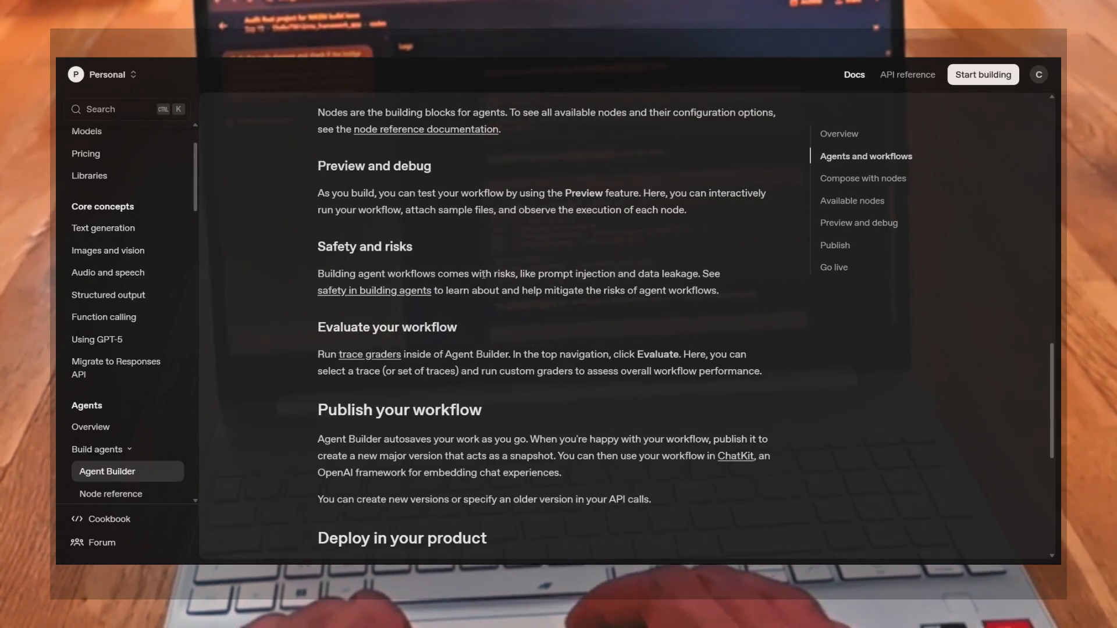
{"action": "scroll", "coordinate": [543, 358], "scroll_direction": "down", "scroll_amount": 3}
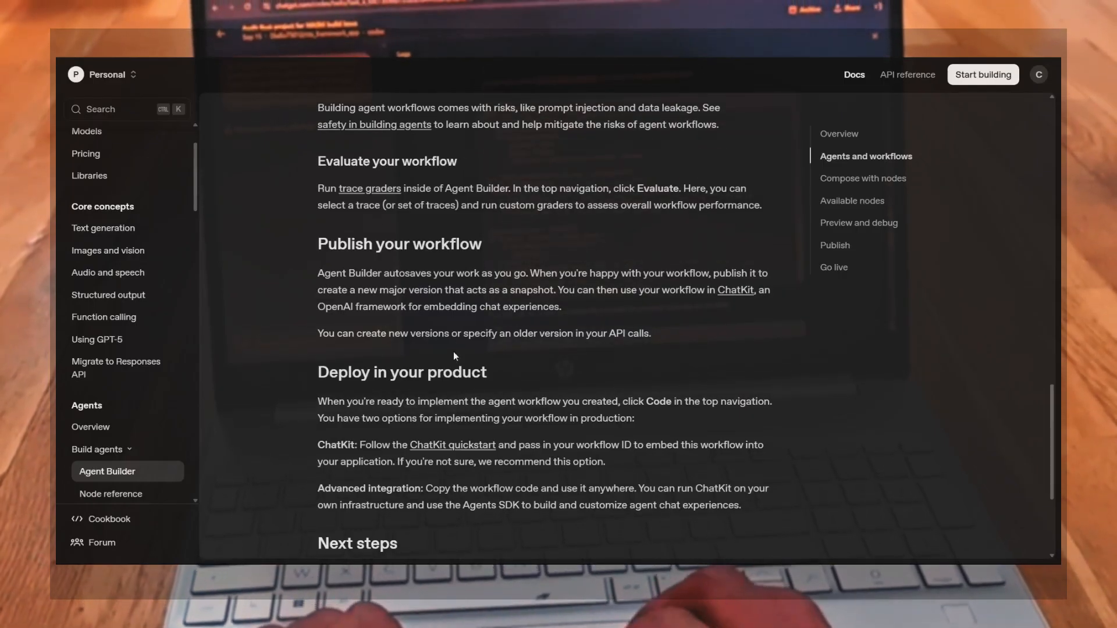
{"action": "scroll", "coordinate": [454, 356], "scroll_direction": "up", "scroll_amount": 6}
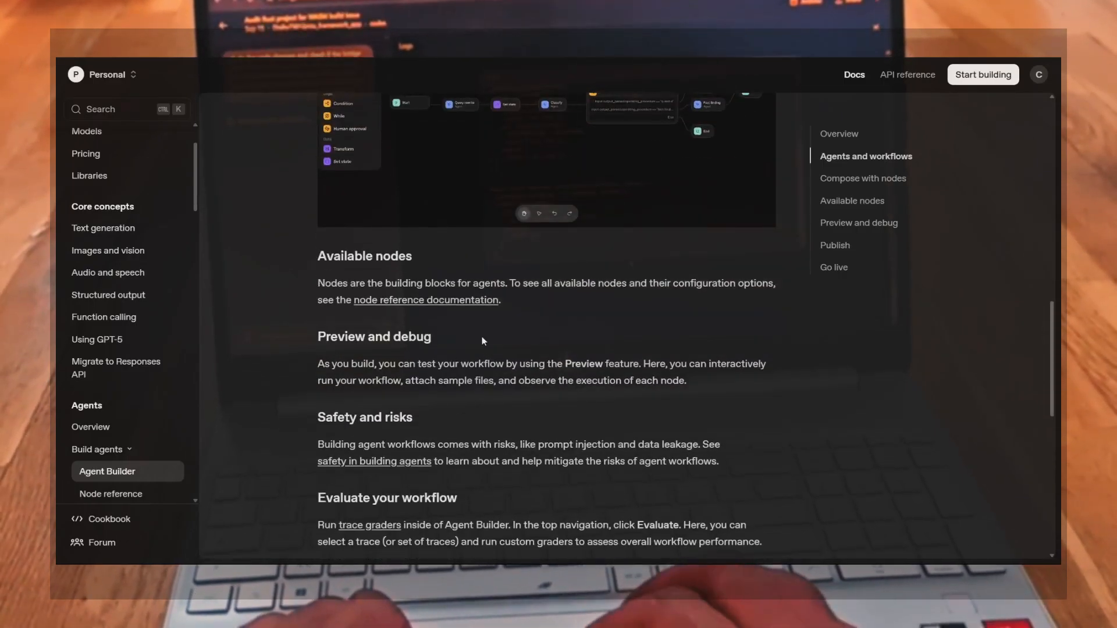
{"action": "scroll", "coordinate": [482, 336], "scroll_direction": "down", "scroll_amount": 8}
{"action": "scroll", "coordinate": [482, 337], "scroll_direction": "up", "scroll_amount": 8}
{"action": "scroll", "coordinate": [482, 337], "scroll_direction": "down", "scroll_amount": 8}
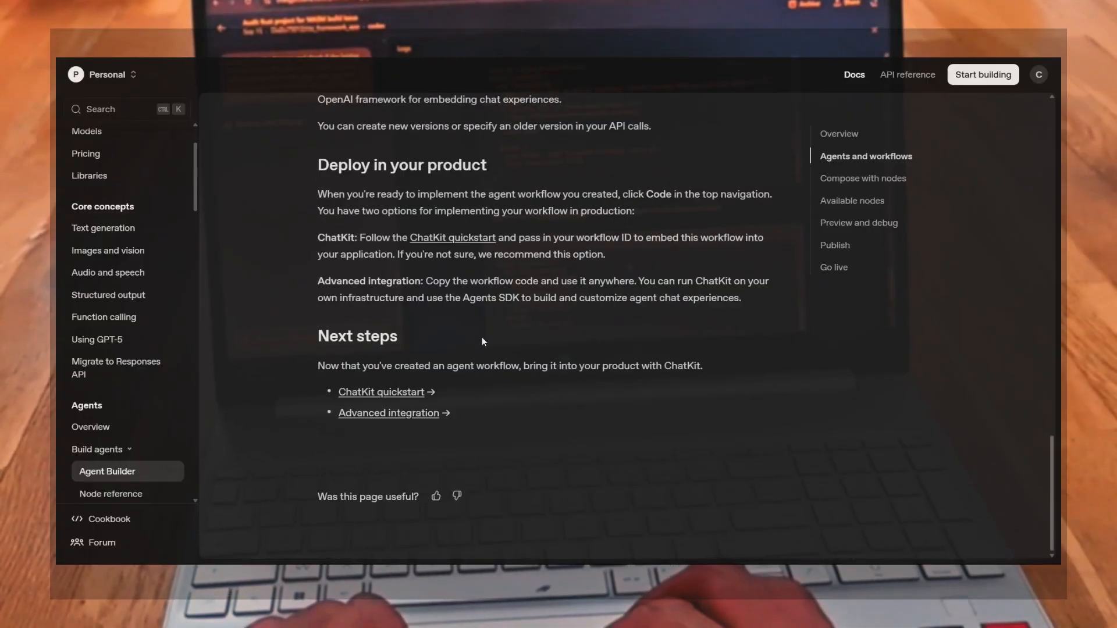
Open the node reference documentation linked from the Available nodes section
{"action": "scroll", "coordinate": [481, 337], "scroll_direction": "up", "scroll_amount": 8}
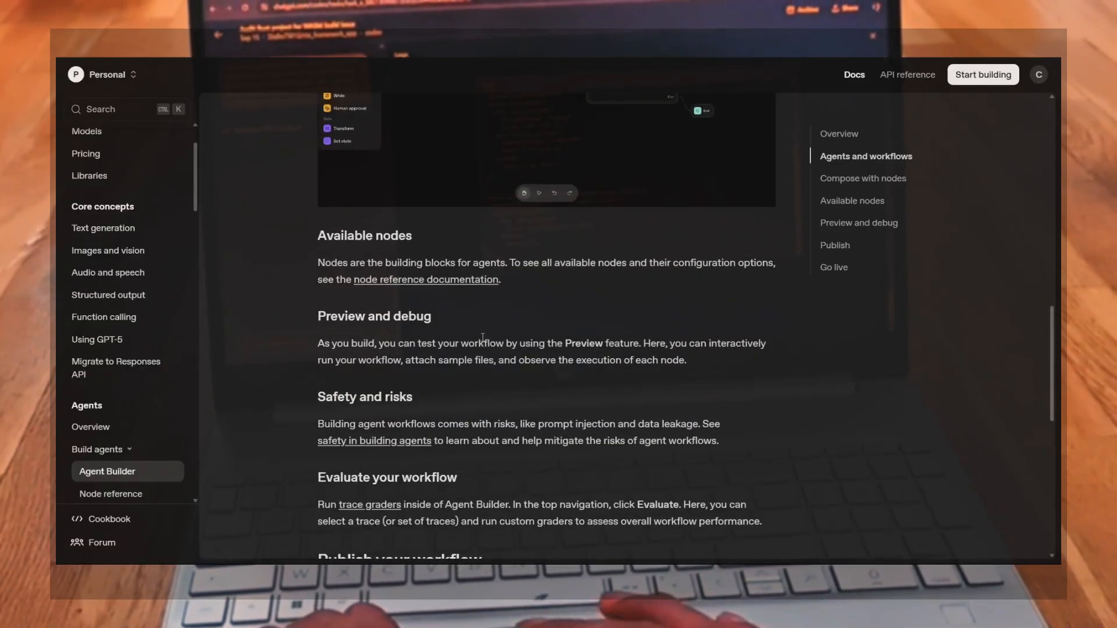
{"action": "left_click", "coordinate": [451, 279]}
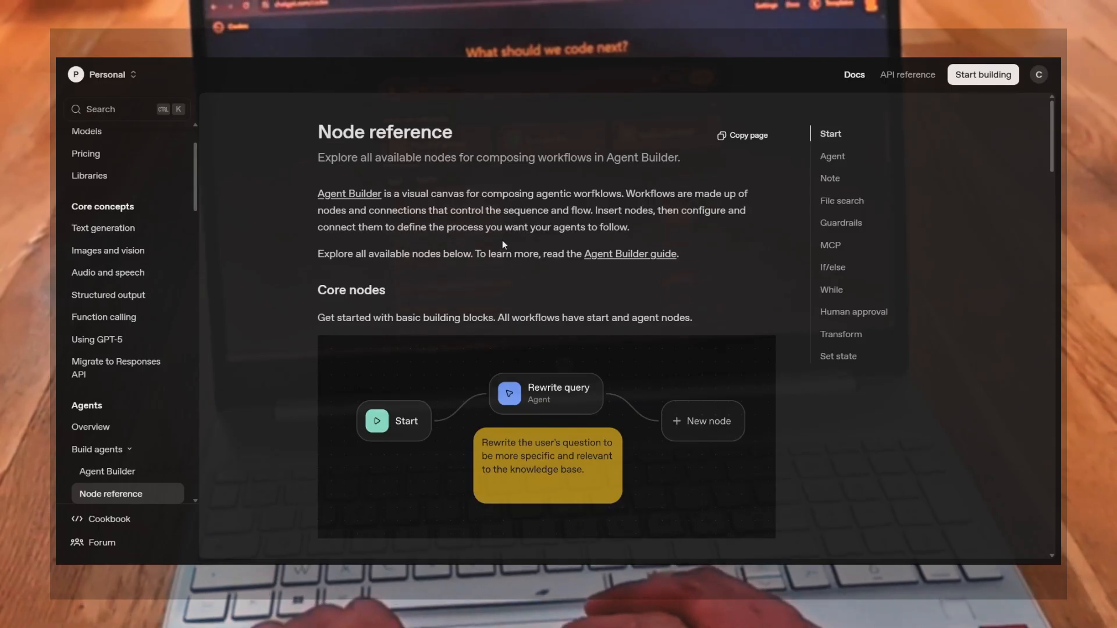
Scroll through the Node reference's Core nodes, Start, Agent, Note and Tool nodes sections
{"action": "scroll", "coordinate": [347, 147], "scroll_direction": "down", "scroll_amount": 3}
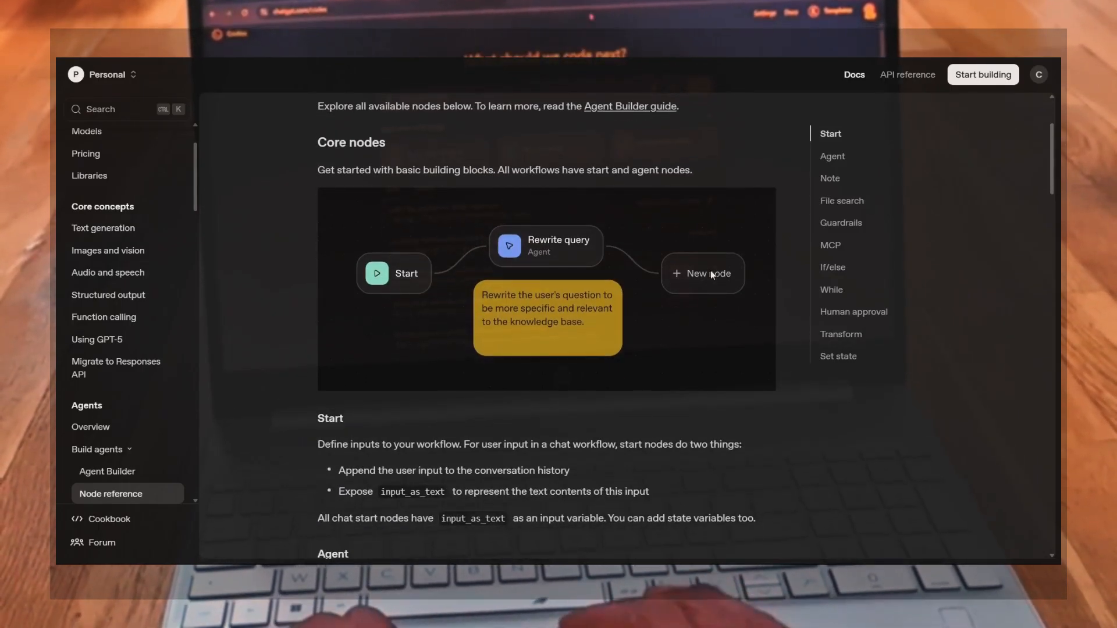
{"action": "scroll", "coordinate": [450, 424], "scroll_direction": "down", "scroll_amount": 3}
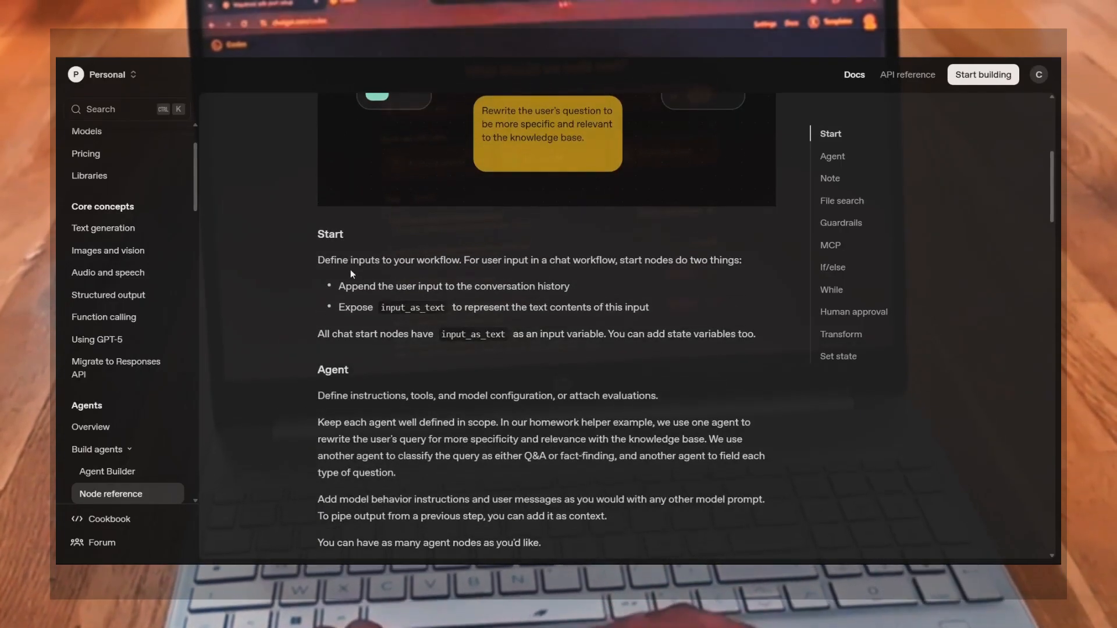
{"action": "scroll", "coordinate": [449, 269], "scroll_direction": "up", "scroll_amount": 1}
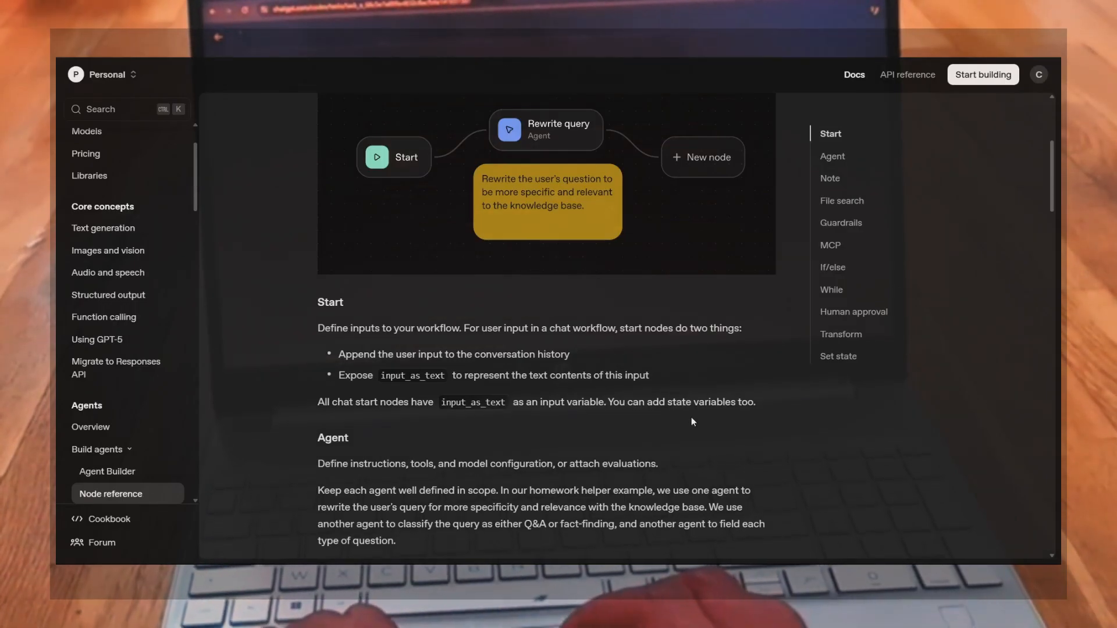
{"action": "scroll", "coordinate": [435, 477], "scroll_direction": "down", "scroll_amount": 4}
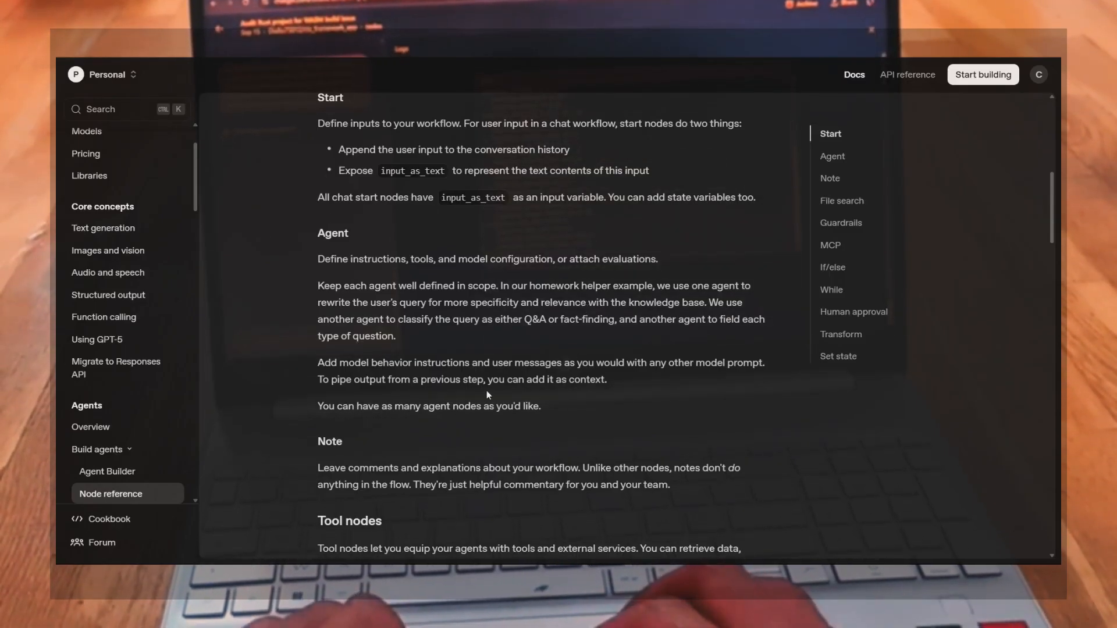
{"action": "scroll", "coordinate": [487, 392], "scroll_direction": "down", "scroll_amount": 3}
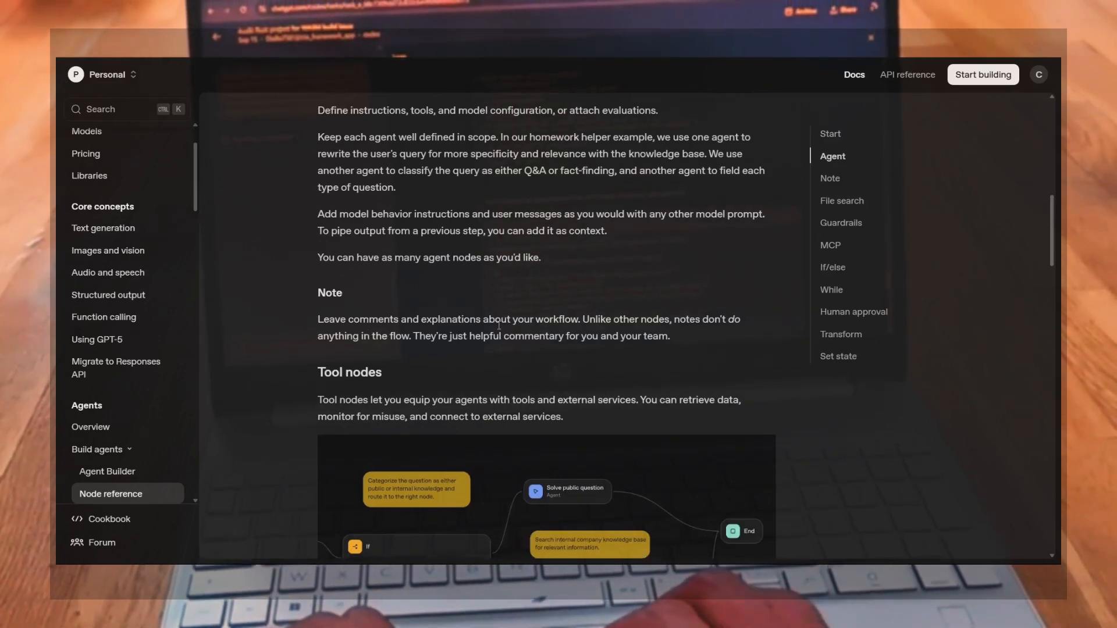
{"action": "scroll", "coordinate": [496, 373], "scroll_direction": "down", "scroll_amount": 4}
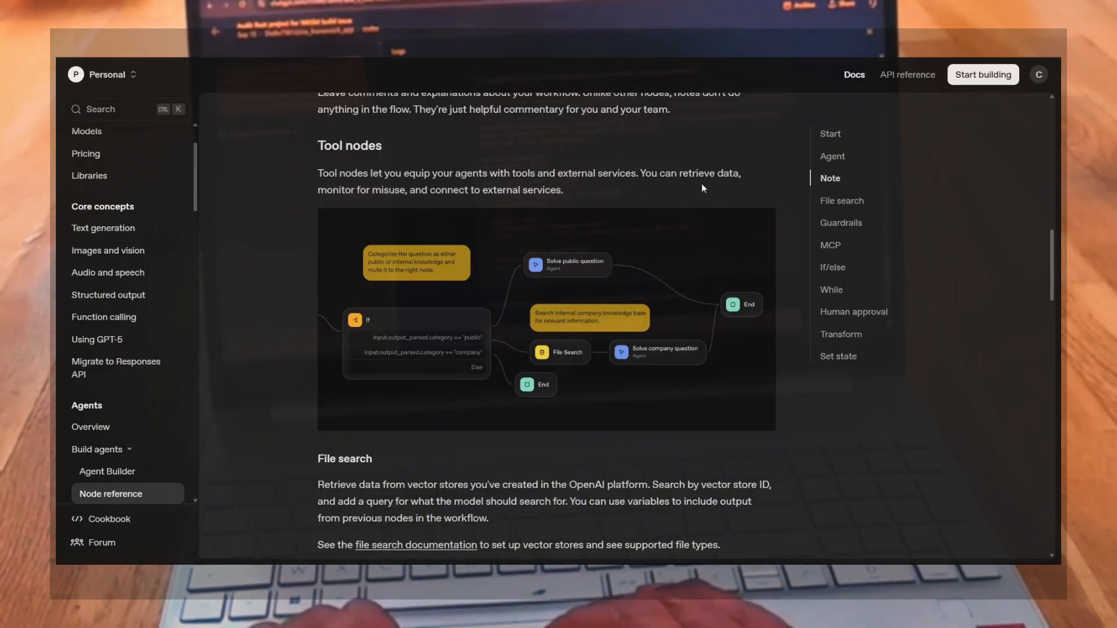
{"action": "scroll", "coordinate": [459, 417], "scroll_direction": "down", "scroll_amount": 5}
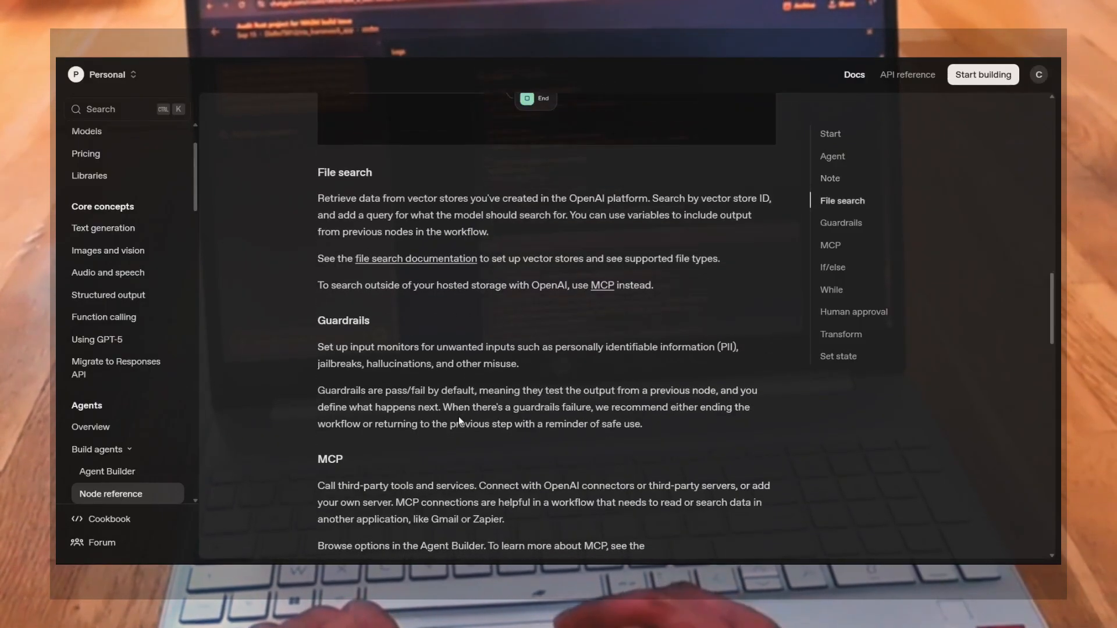
Highlight the phrase "monitor for misuse" in the Tool nodes description
{"action": "scroll", "coordinate": [355, 187], "scroll_direction": "up", "scroll_amount": 6}
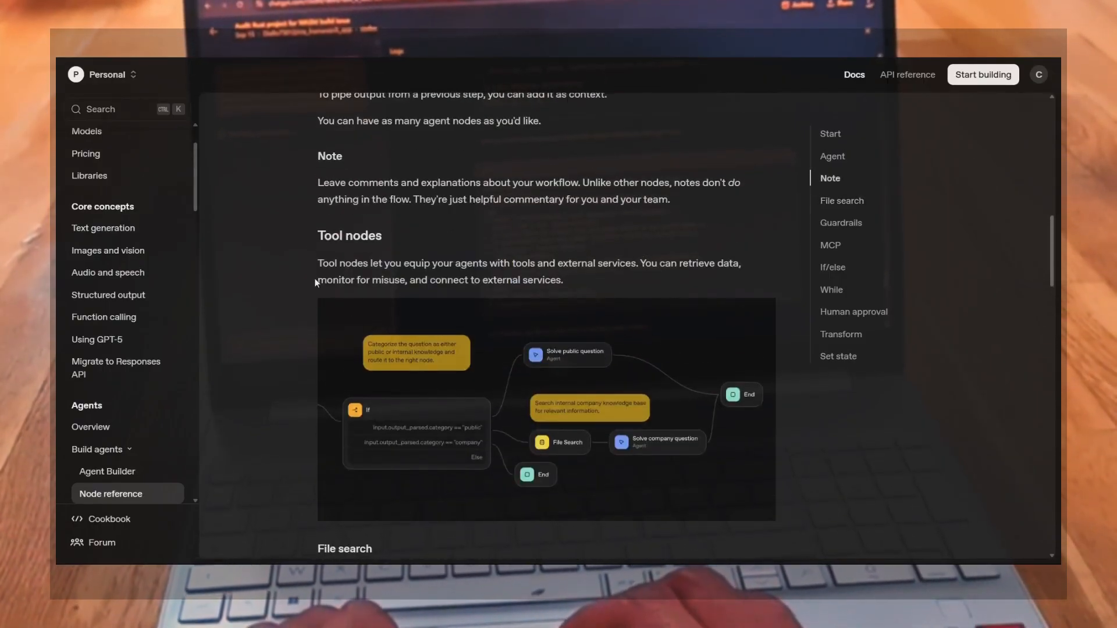
{"action": "left_click_drag", "start_coordinate": [315, 280], "coordinate": [412, 281]}
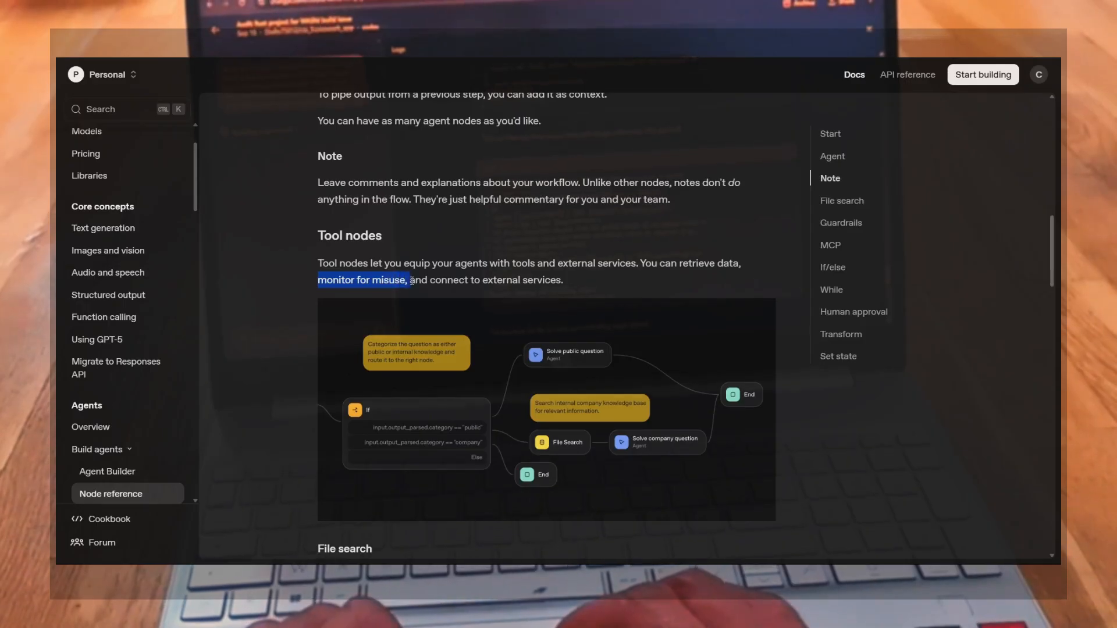
Scroll through the File search, Guardrails, MCP and Logic nodes sections of the node reference
{"action": "scroll", "coordinate": [423, 453], "scroll_direction": "down", "scroll_amount": 5}
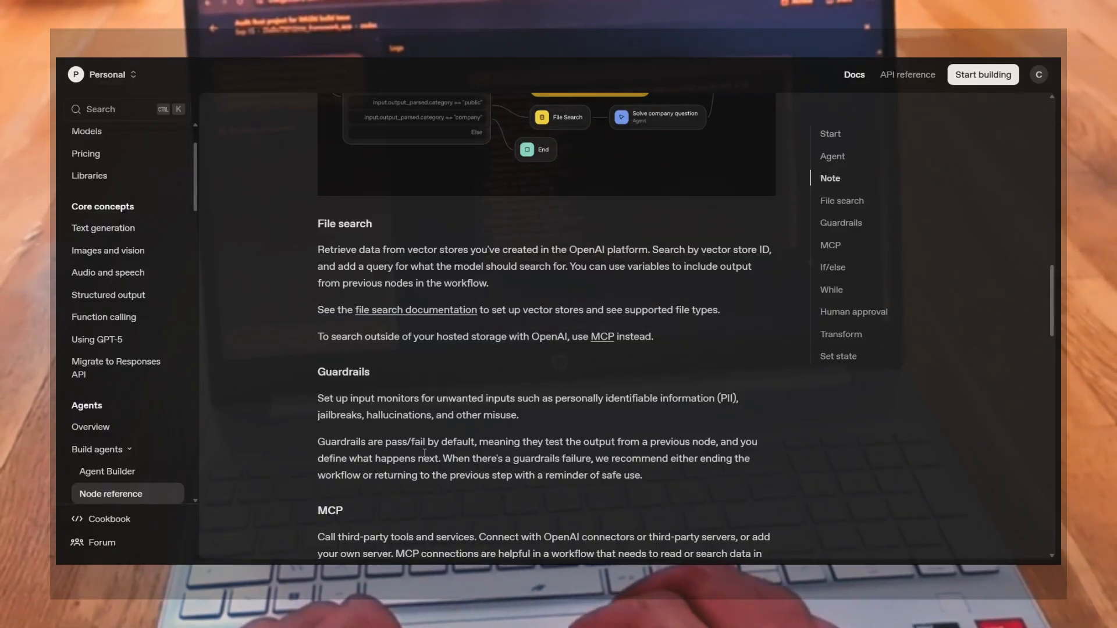
{"action": "scroll", "coordinate": [424, 454], "scroll_direction": "up", "scroll_amount": 1}
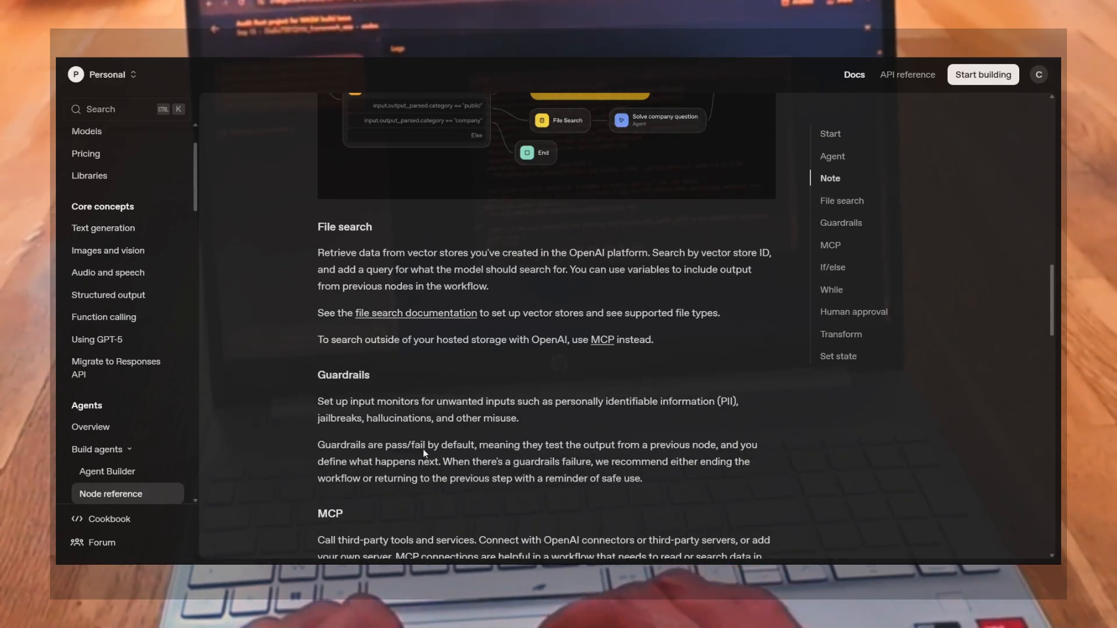
{"action": "scroll", "coordinate": [401, 348], "scroll_direction": "down", "scroll_amount": 2}
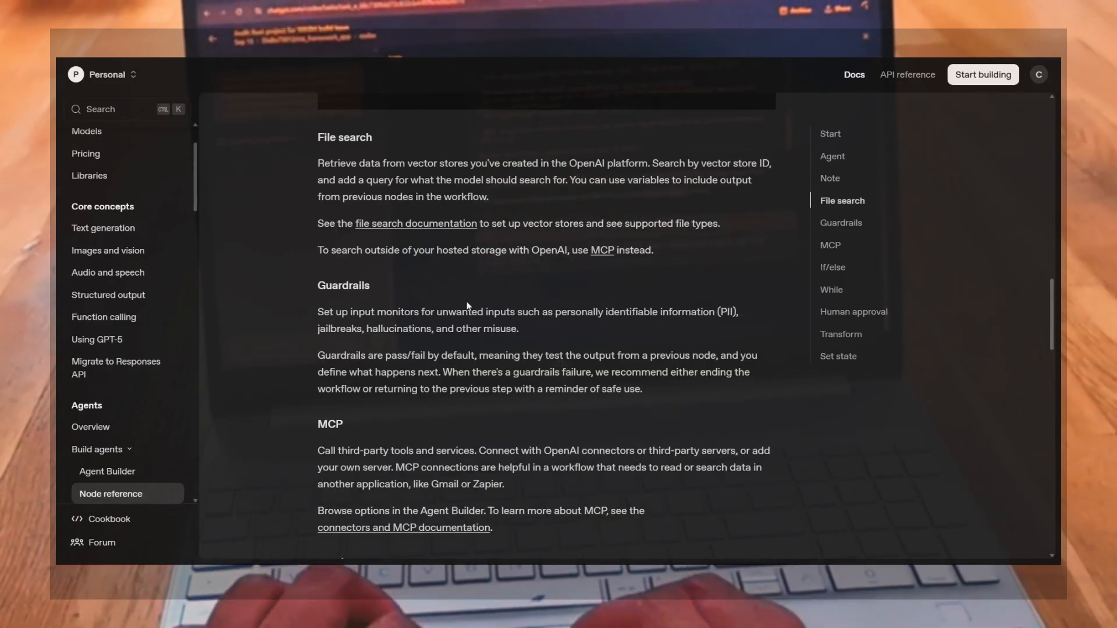
{"action": "scroll", "coordinate": [468, 306], "scroll_direction": "down", "scroll_amount": 4}
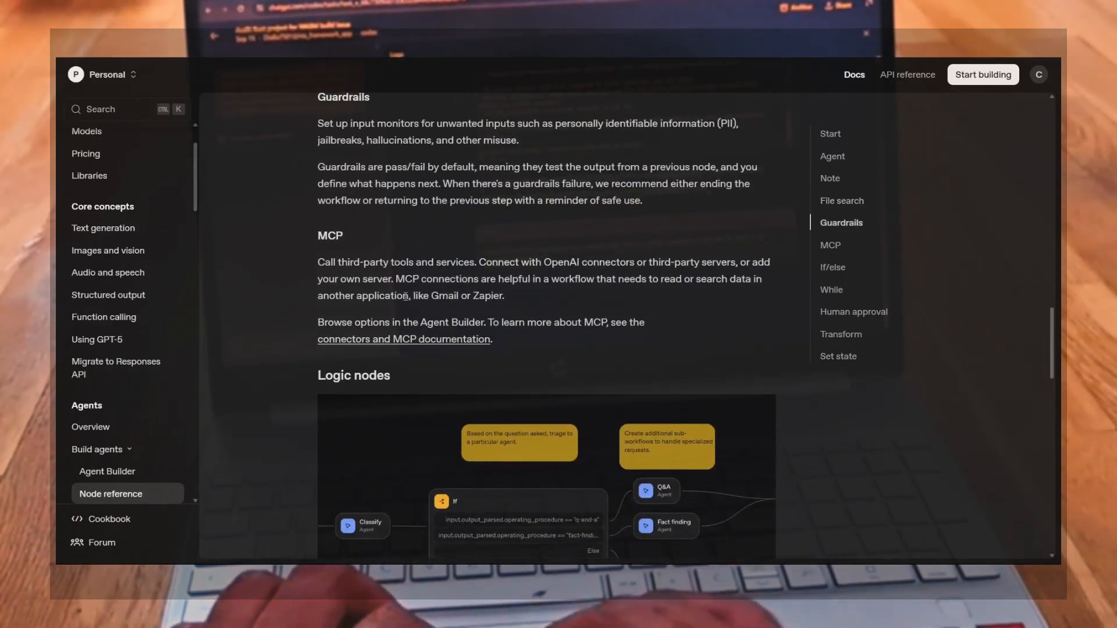
{"action": "scroll", "coordinate": [412, 399], "scroll_direction": "down", "scroll_amount": 4}
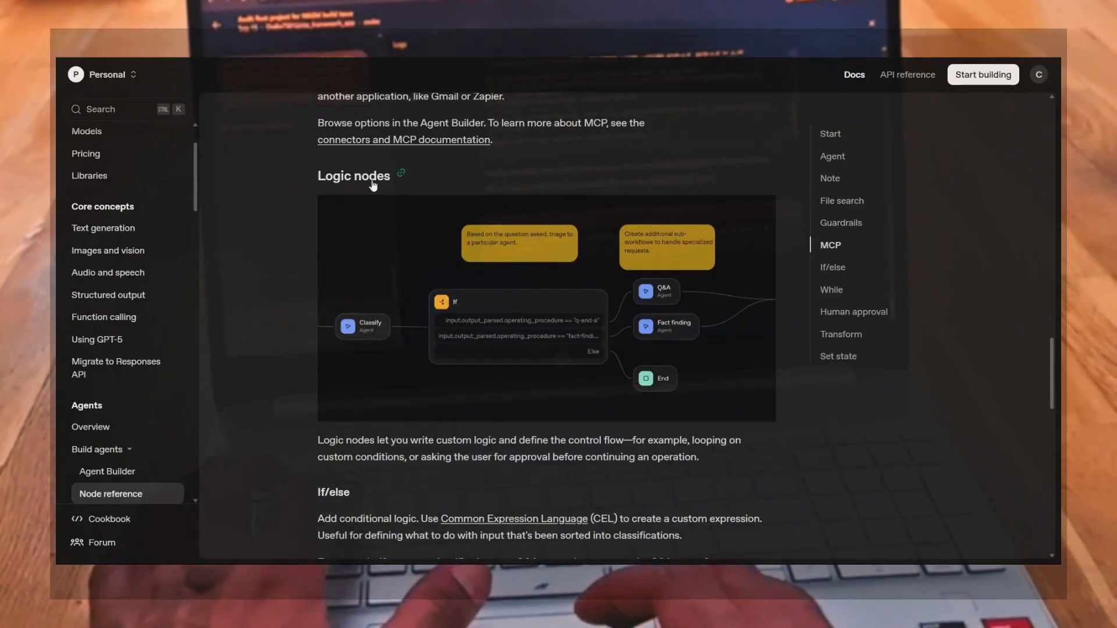
{"action": "scroll", "coordinate": [479, 390], "scroll_direction": "down", "scroll_amount": 4}
{"action": "scroll", "coordinate": [479, 390], "scroll_direction": "up", "scroll_amount": 2}
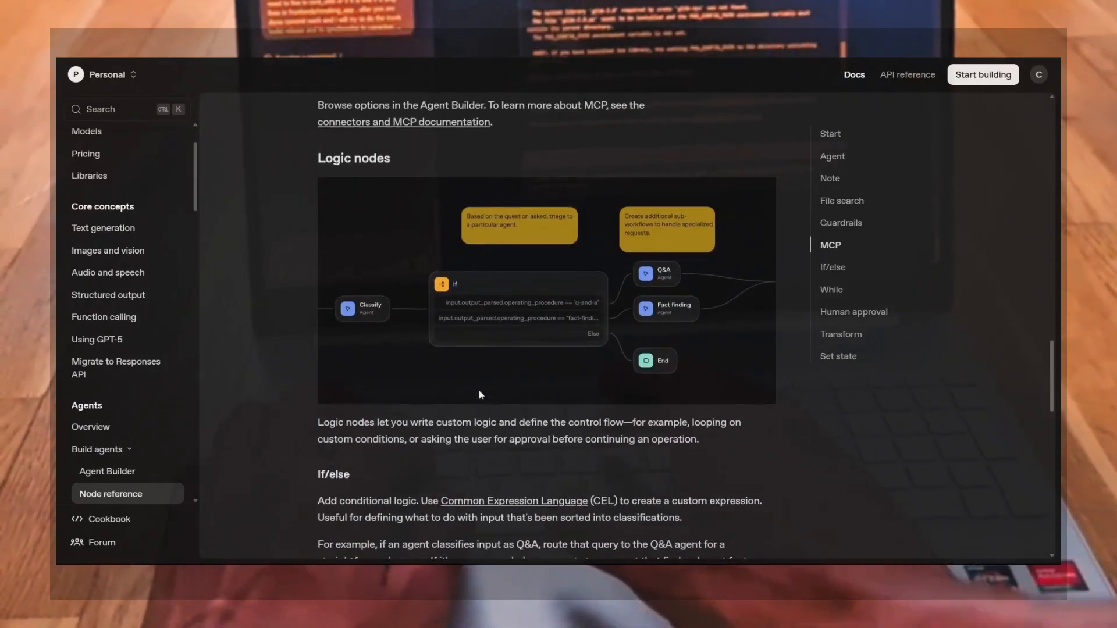
Highlight the If/else heading under Logic nodes
{"action": "scroll", "coordinate": [479, 390], "scroll_direction": "down", "scroll_amount": 2}
{"action": "left_click_drag", "start_coordinate": [309, 314], "coordinate": [376, 325]}
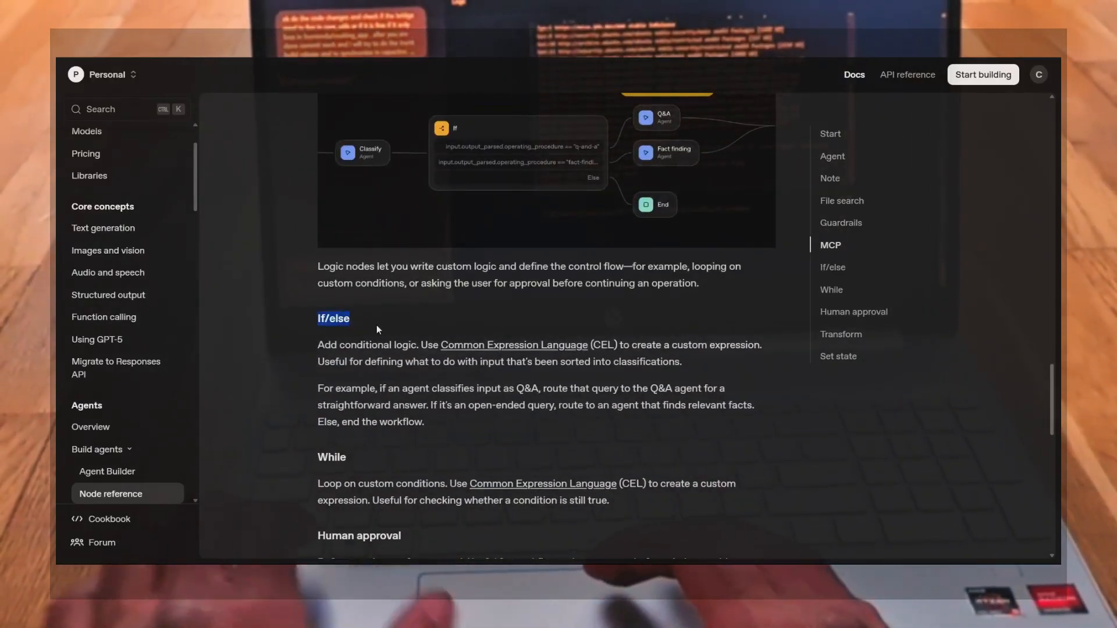
Highlight the While heading below the If/else section
{"action": "scroll", "coordinate": [379, 429], "scroll_direction": "down", "scroll_amount": 3}
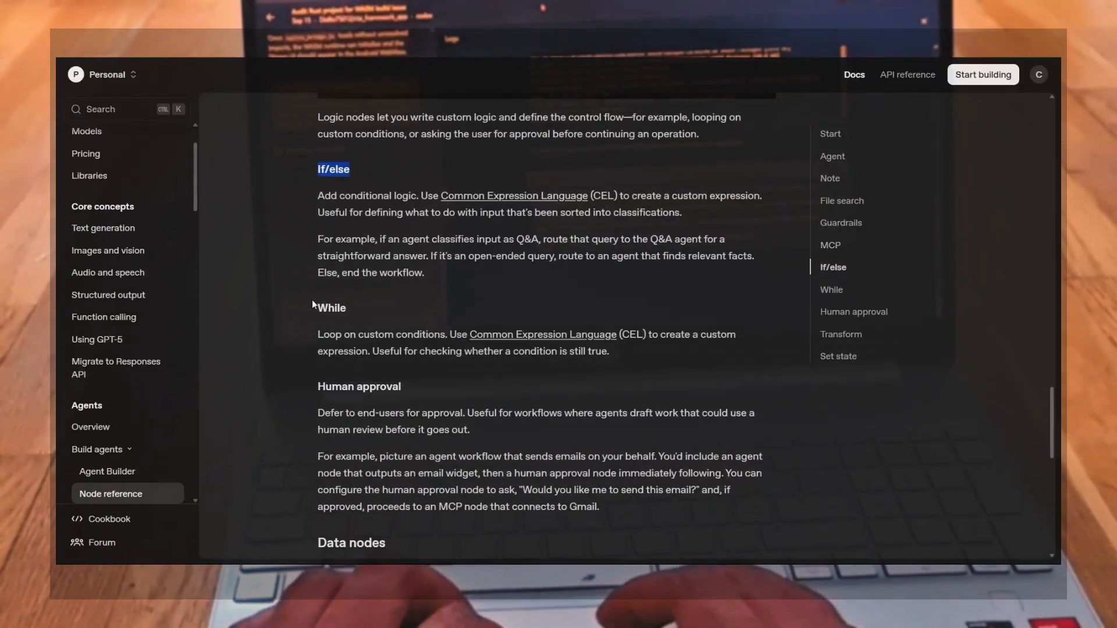
{"action": "left_click", "coordinate": [318, 307]}
{"action": "left_click_drag", "start_coordinate": [318, 307], "coordinate": [348, 308]}
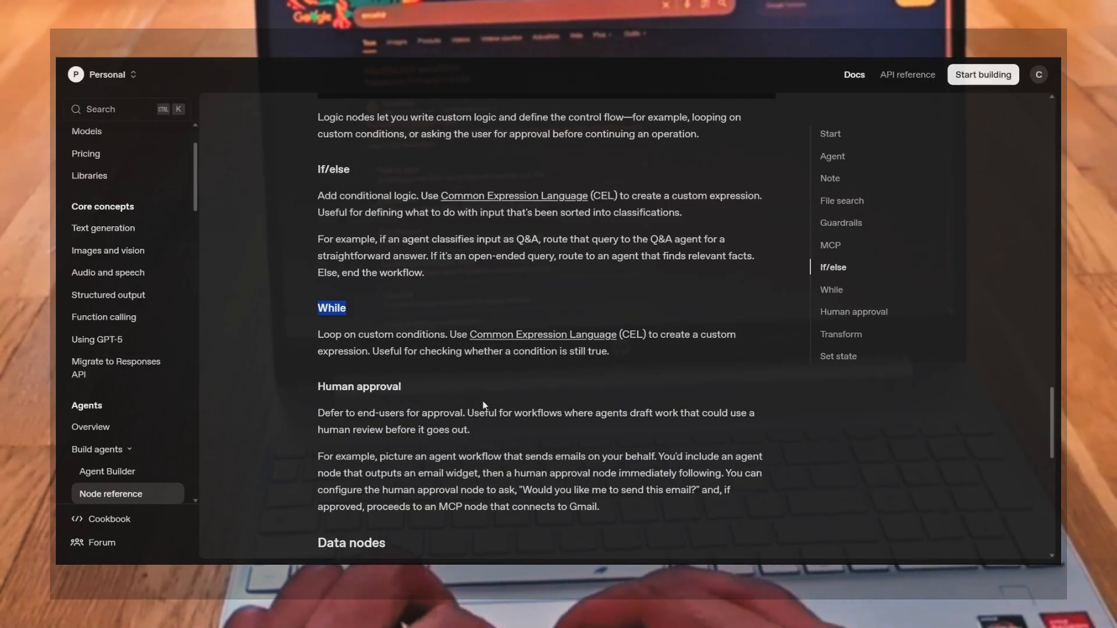
Scroll to the end of the node reference and rate the page as useful
{"action": "scroll", "coordinate": [483, 405], "scroll_direction": "down", "scroll_amount": 10}
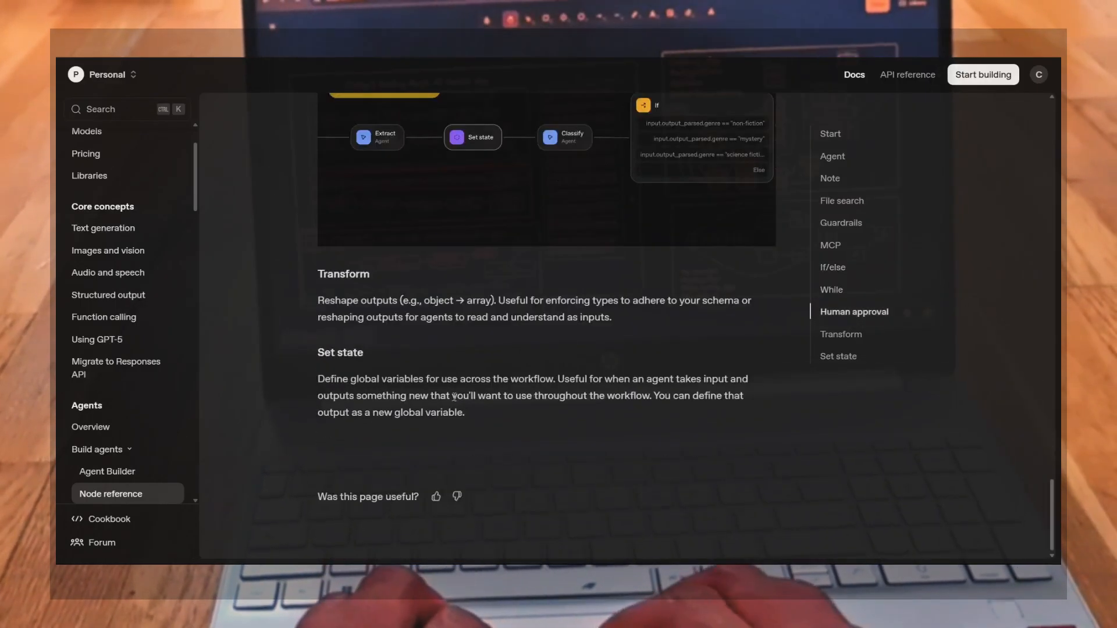
{"action": "scroll", "coordinate": [483, 300], "scroll_direction": "up", "scroll_amount": 15}
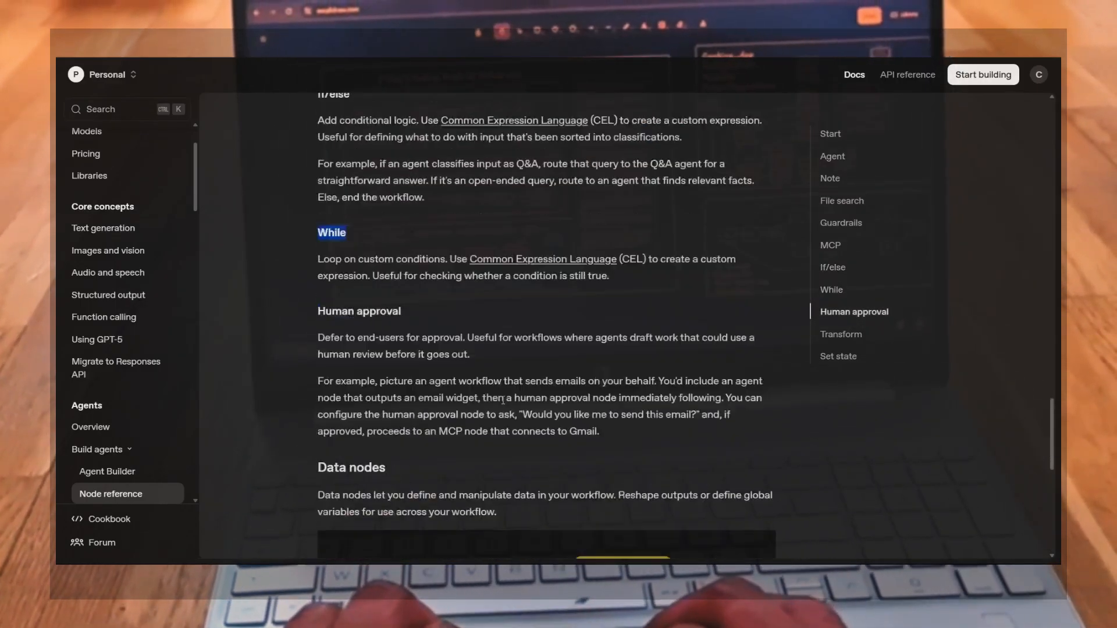
{"action": "scroll", "coordinate": [502, 399], "scroll_direction": "down", "scroll_amount": 15}
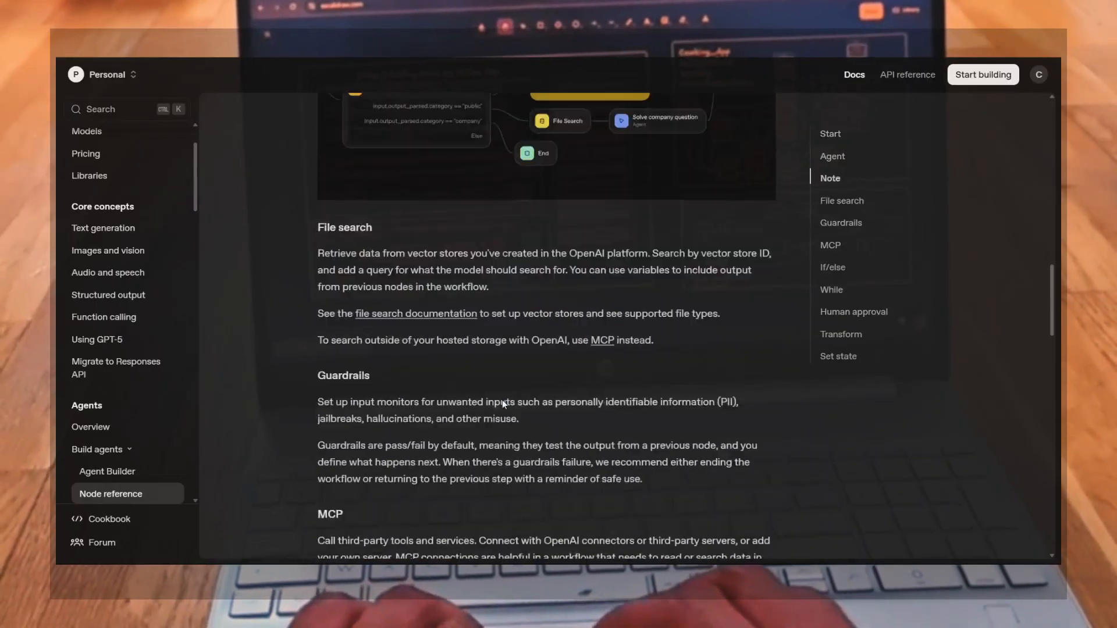
{"action": "left_click", "coordinate": [436, 496]}
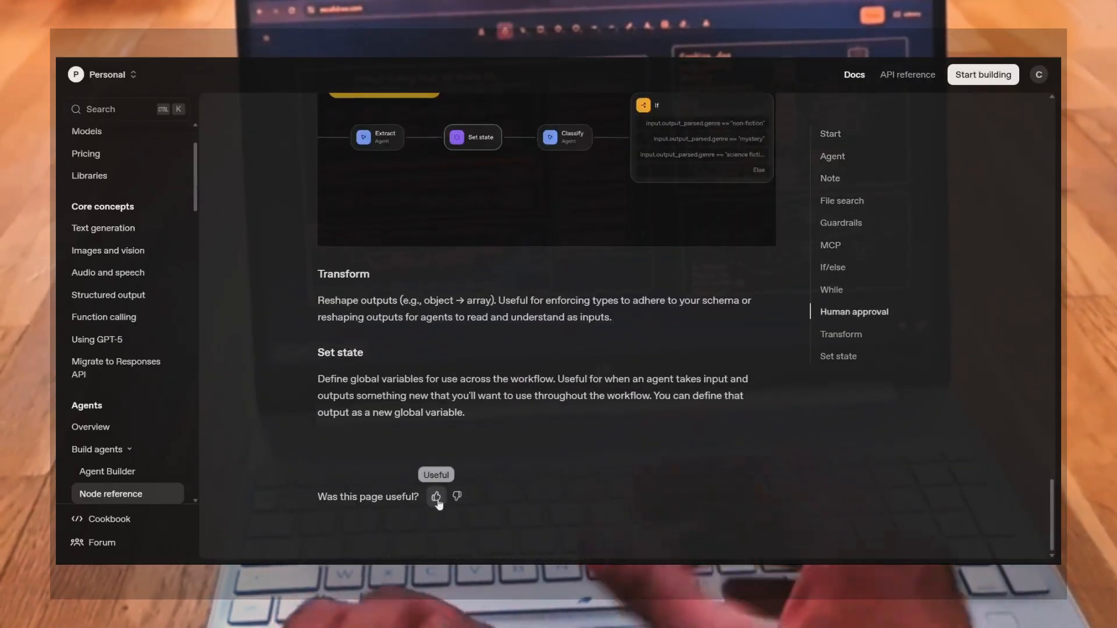
Return to the Agent Builder guide and open Agent Builder from it
{"action": "scroll", "coordinate": [518, 264], "scroll_direction": "up", "scroll_amount": 15}
{"action": "scroll", "coordinate": [518, 265], "scroll_direction": "up", "scroll_amount": 1}
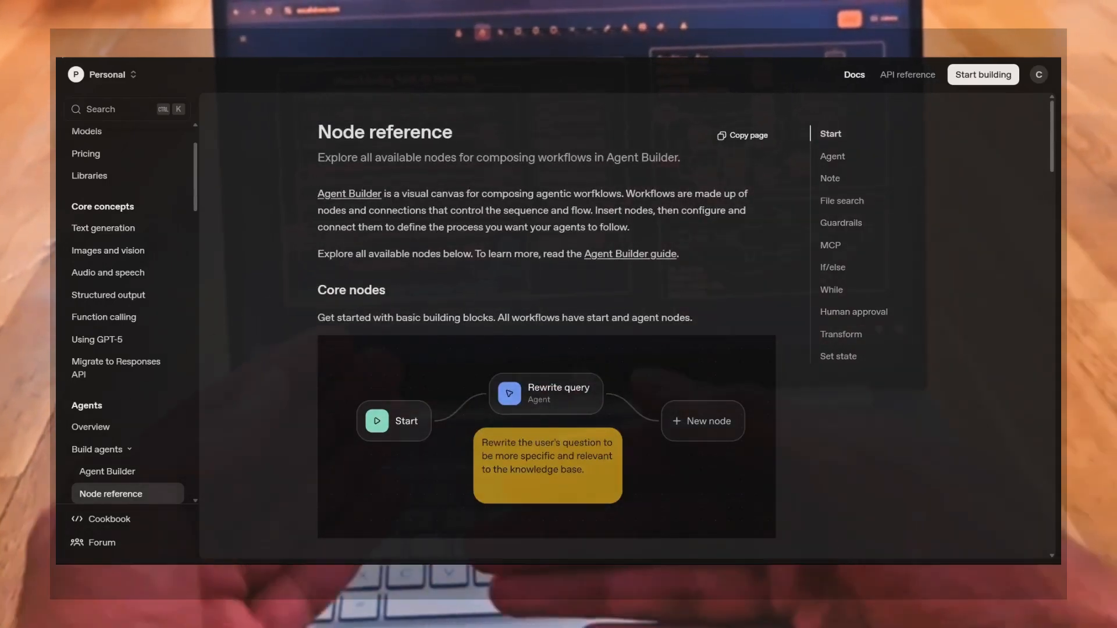
{"action": "left_click", "coordinate": [107, 471]}
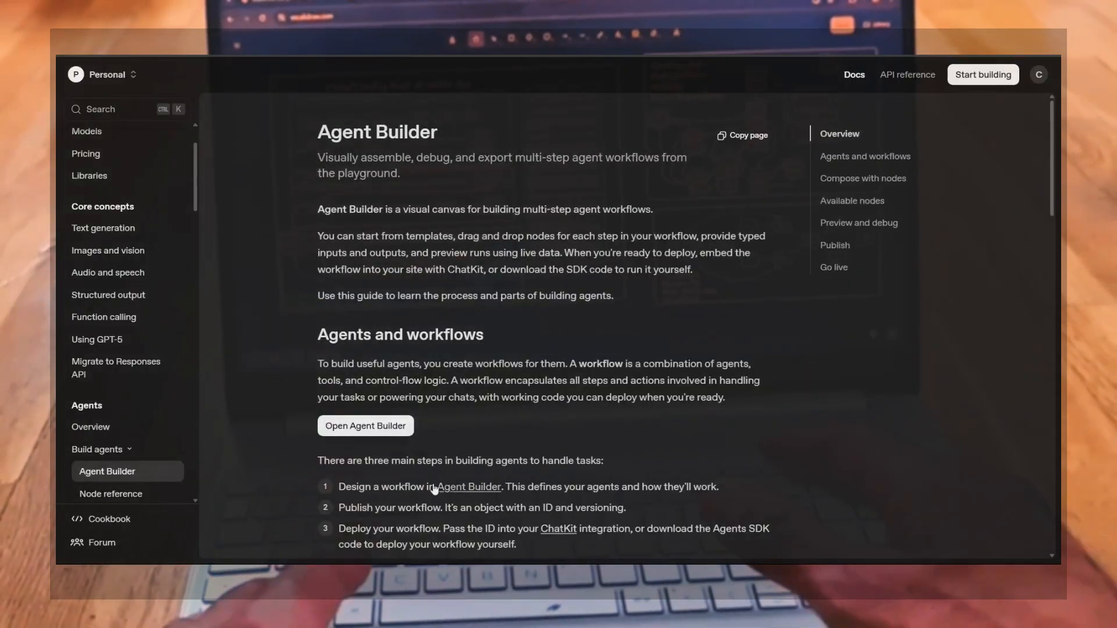
{"action": "left_click", "coordinate": [382, 428]}
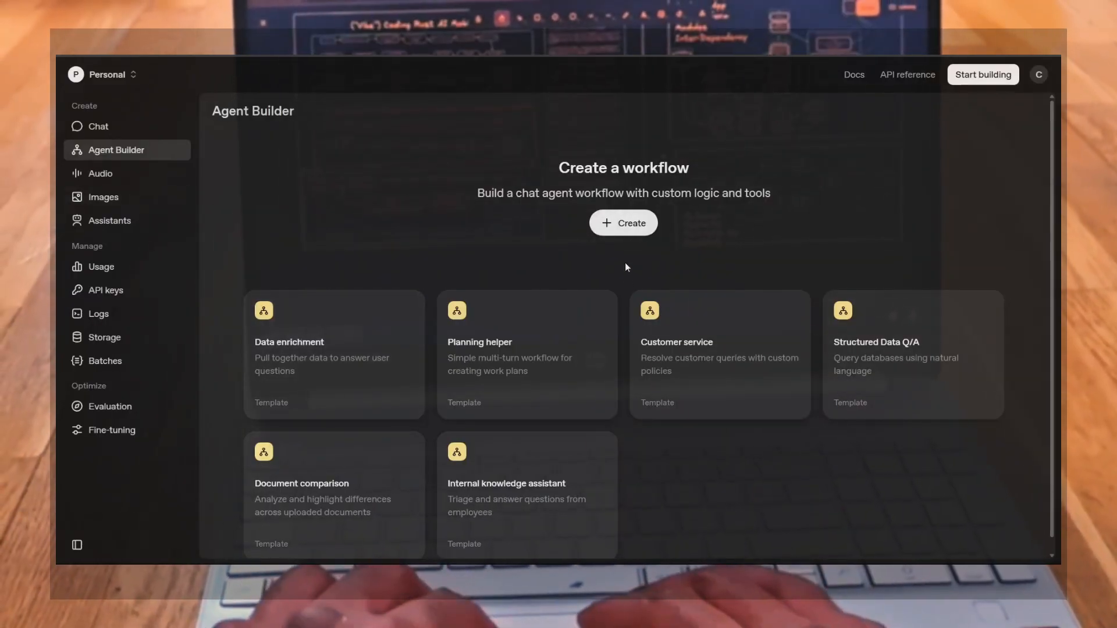
{"action": "scroll", "coordinate": [647, 428], "scroll_direction": "down", "scroll_amount": 1}
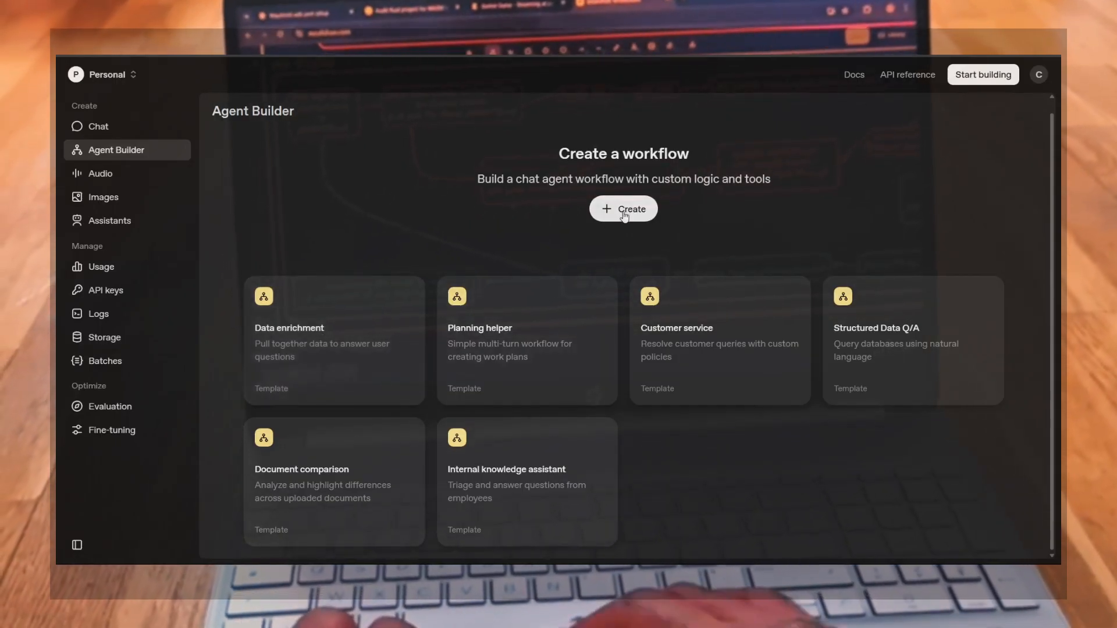
Try to create a new workflow in the Personal organization, open the account setup page, and go back
{"action": "left_click", "coordinate": [622, 212]}
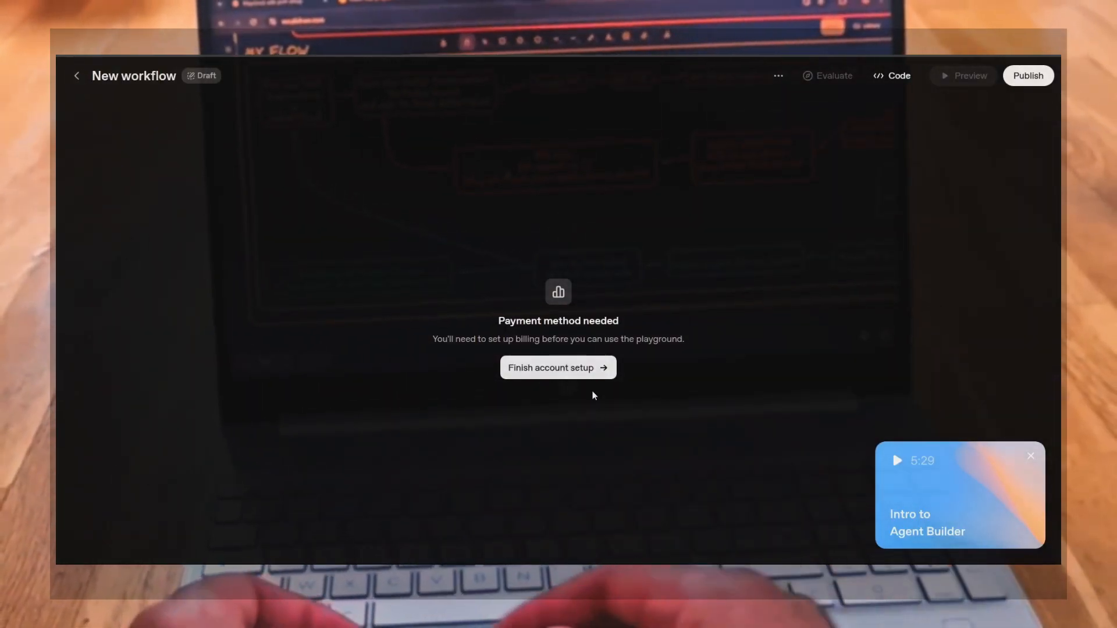
{"action": "left_click", "coordinate": [580, 376]}
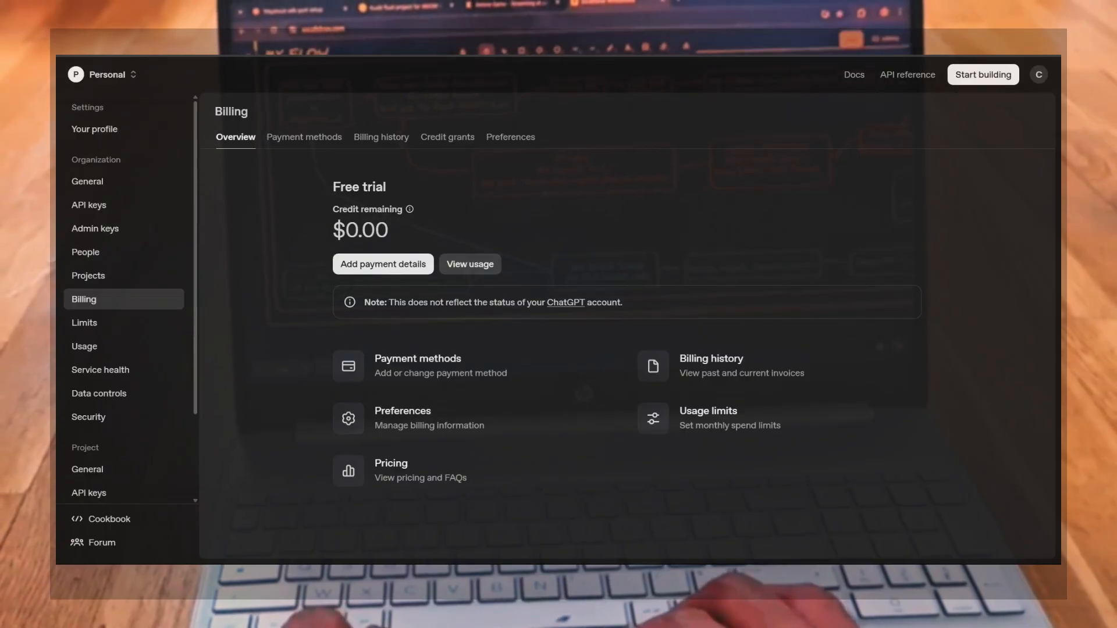
{"action": "key", "text": "alt+Left"}
{"action": "key", "text": "alt+Left"}
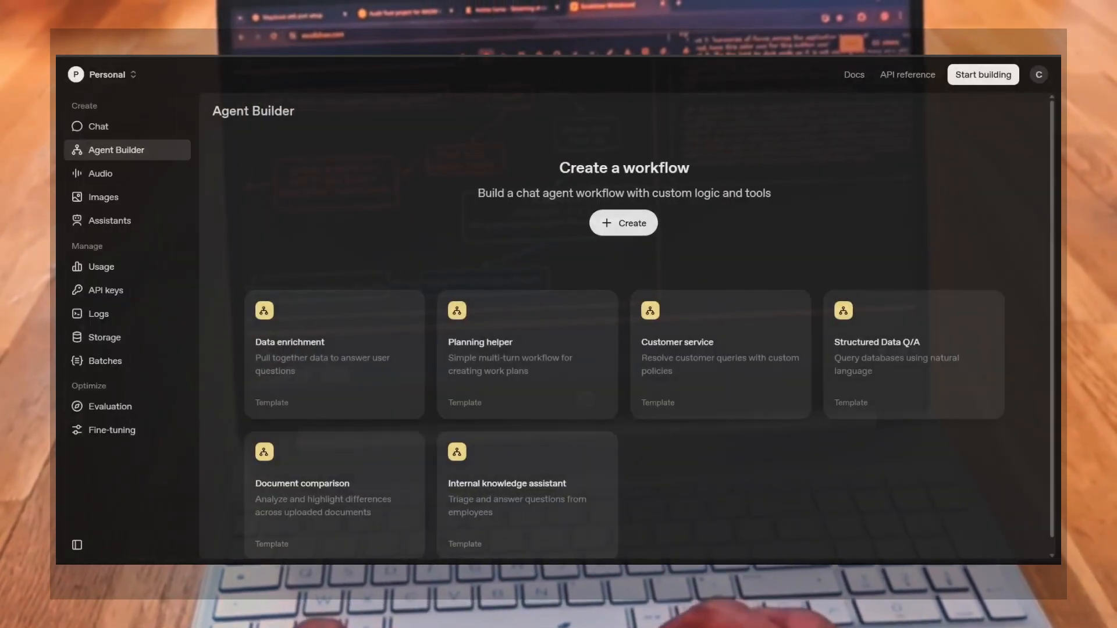
Switch the organization to Creditizens and create a new workflow in Agent Builder
{"action": "left_click", "coordinate": [134, 81]}
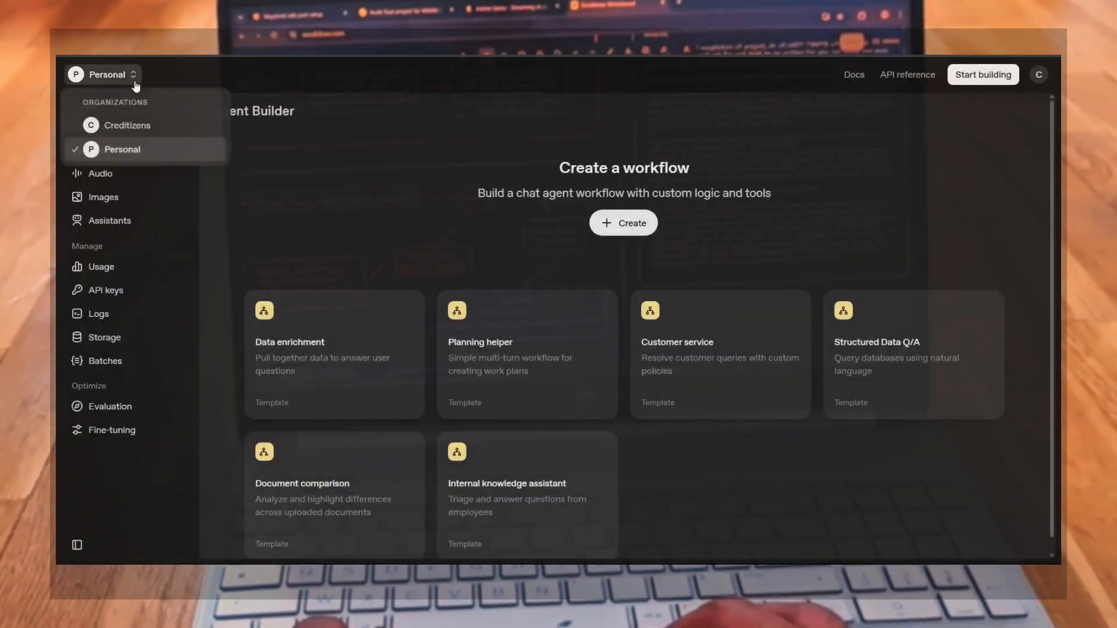
{"action": "left_click", "coordinate": [130, 125]}
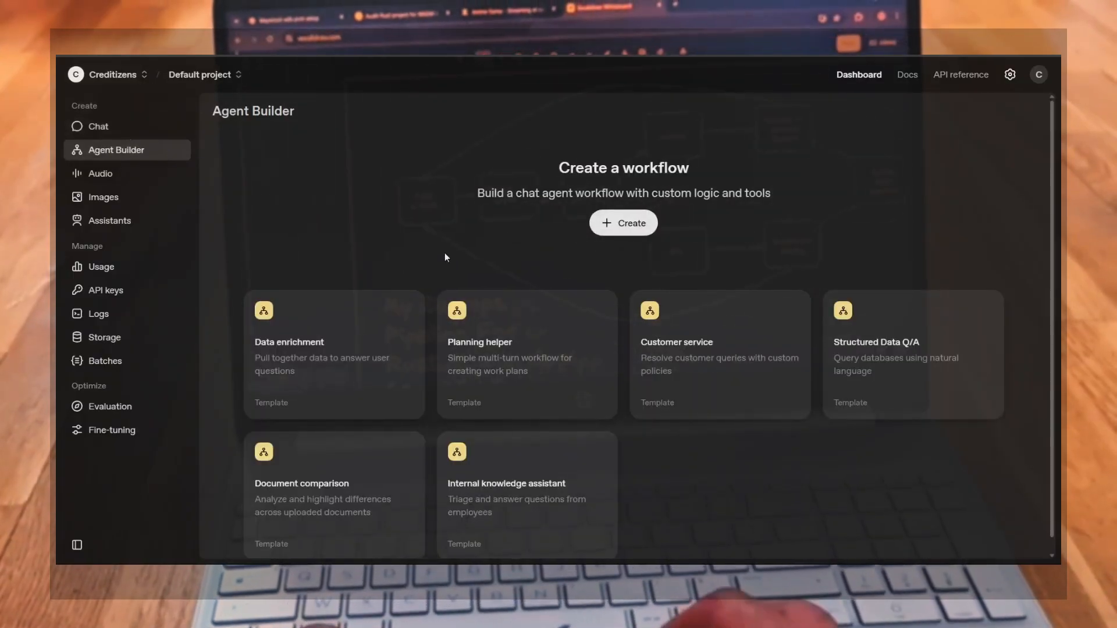
{"action": "left_click", "coordinate": [613, 224]}
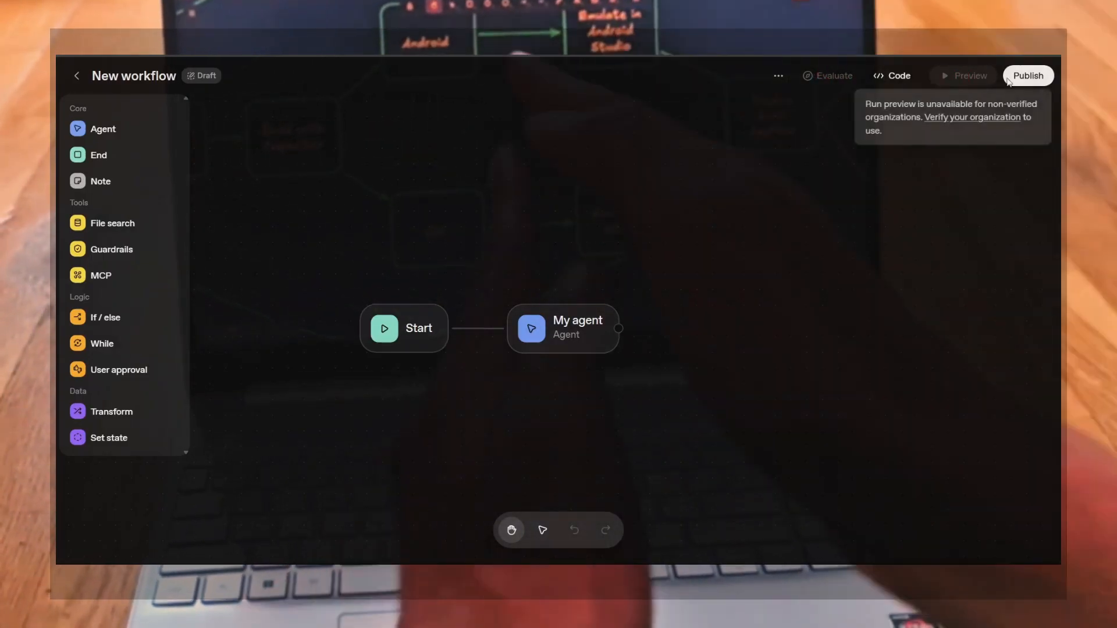
Open the Publish workflow dialog and close it without publishing
{"action": "left_click", "coordinate": [1026, 77]}
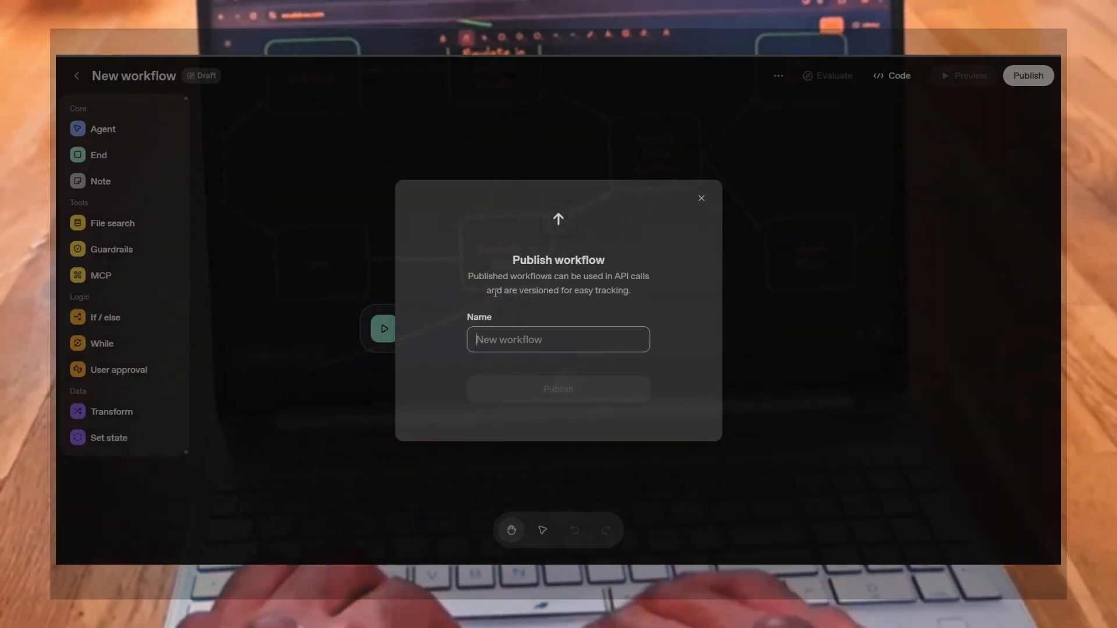
{"action": "left_click", "coordinate": [701, 198]}
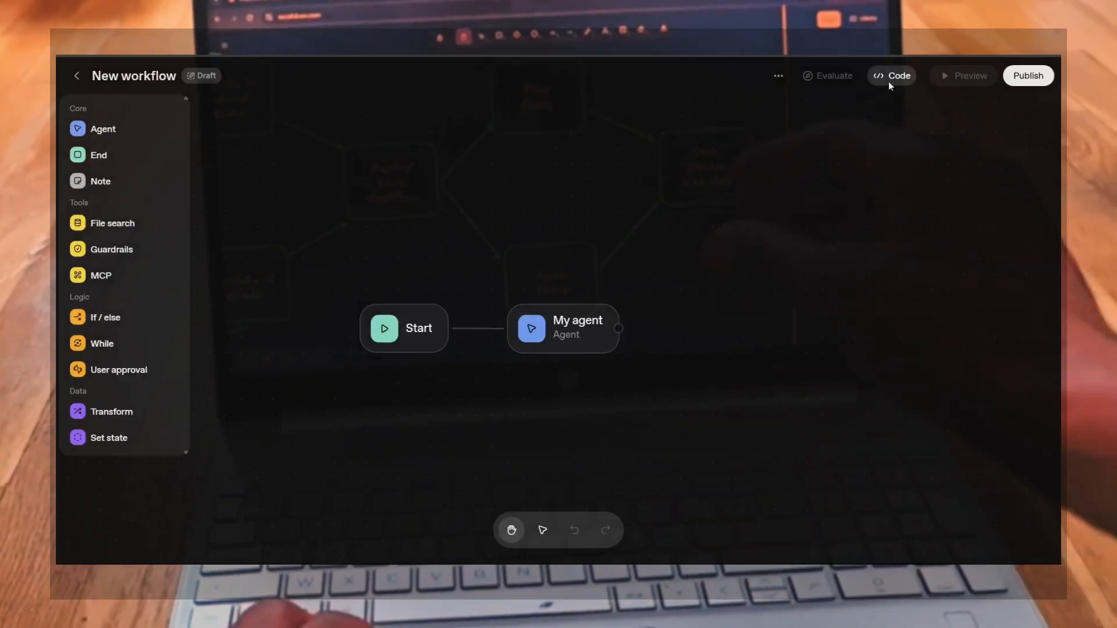
Open the workflow's code view, choose the Agents SDK export and switch it to Python
{"action": "left_click", "coordinate": [890, 81]}
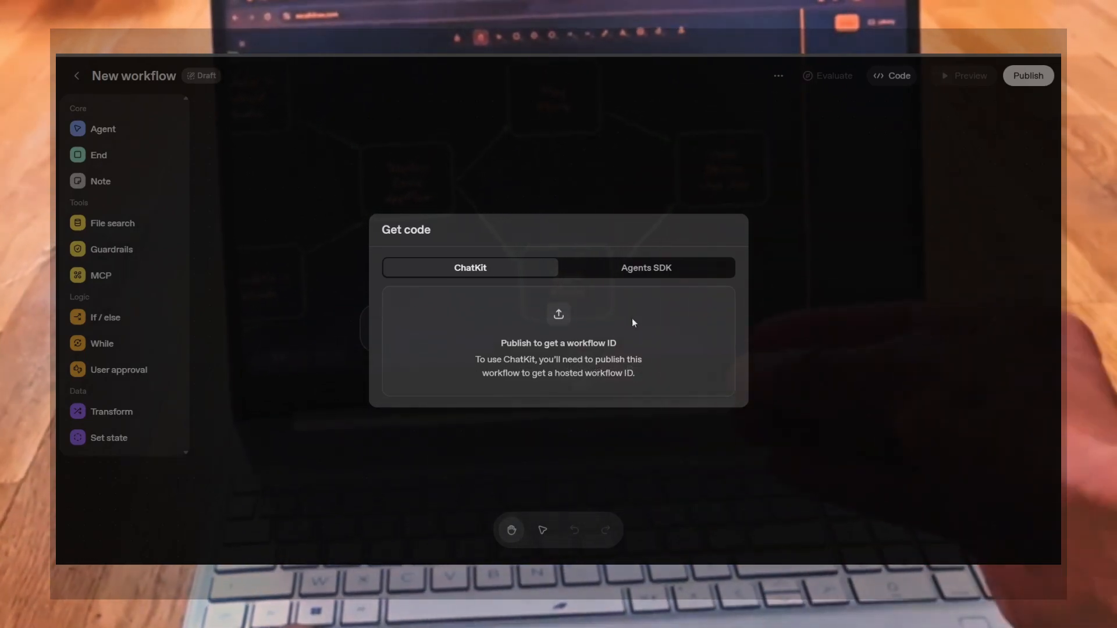
{"action": "left_click", "coordinate": [647, 268]}
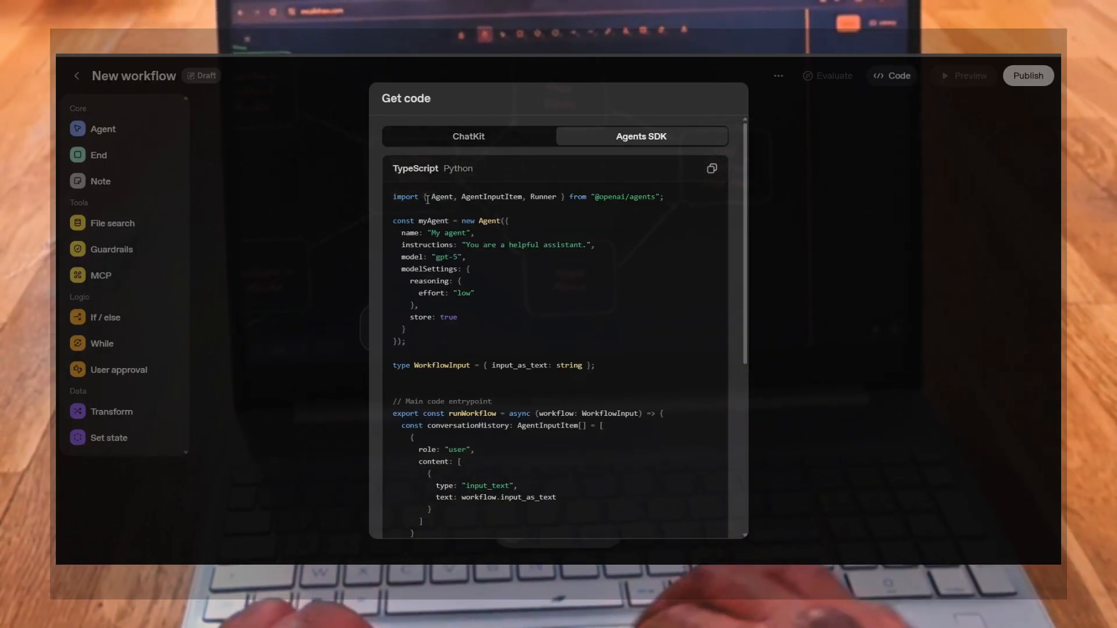
{"action": "left_click_drag", "start_coordinate": [426, 198], "coordinate": [574, 198]}
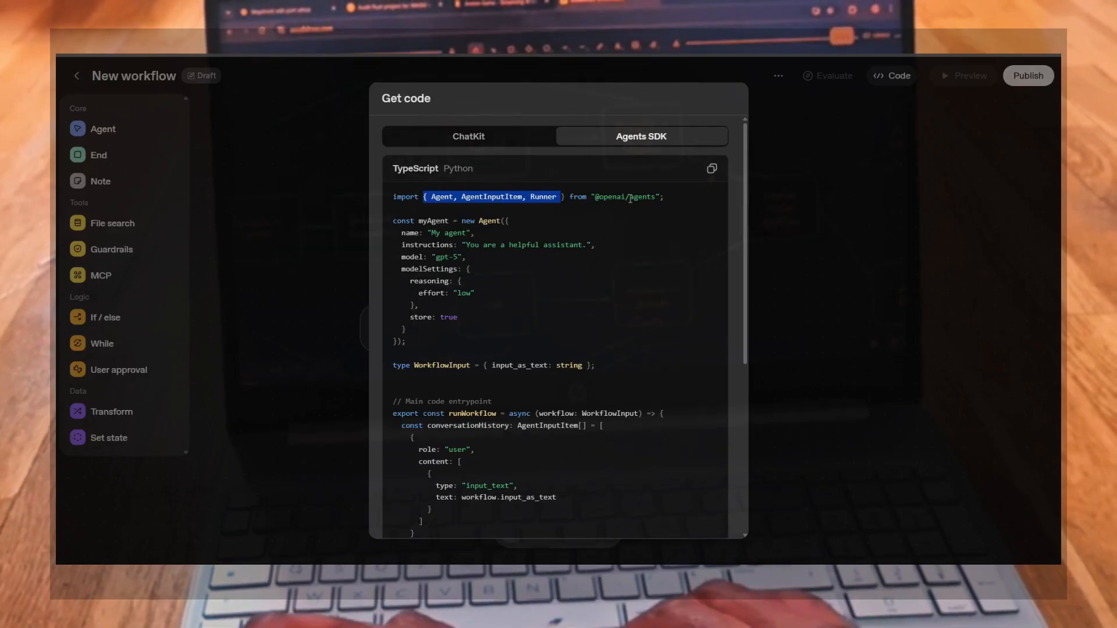
{"action": "left_click", "coordinate": [449, 168]}
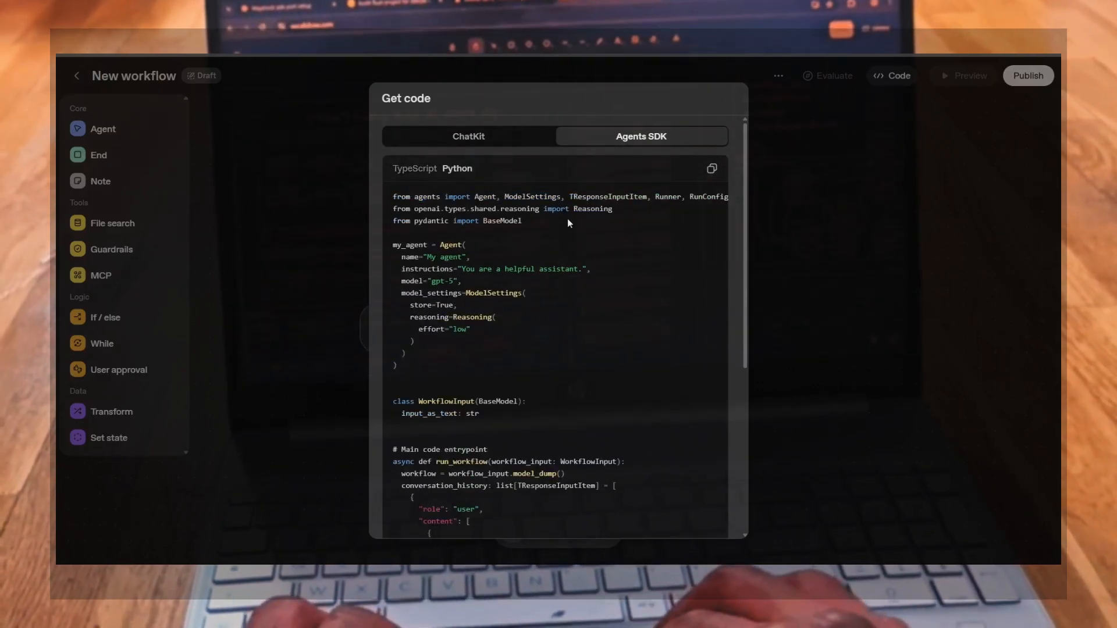
Read through the Python imports and the agent definition's name, instructions, model and settings
{"action": "scroll", "coordinate": [568, 218], "scroll_direction": "right", "scroll_amount": 3}
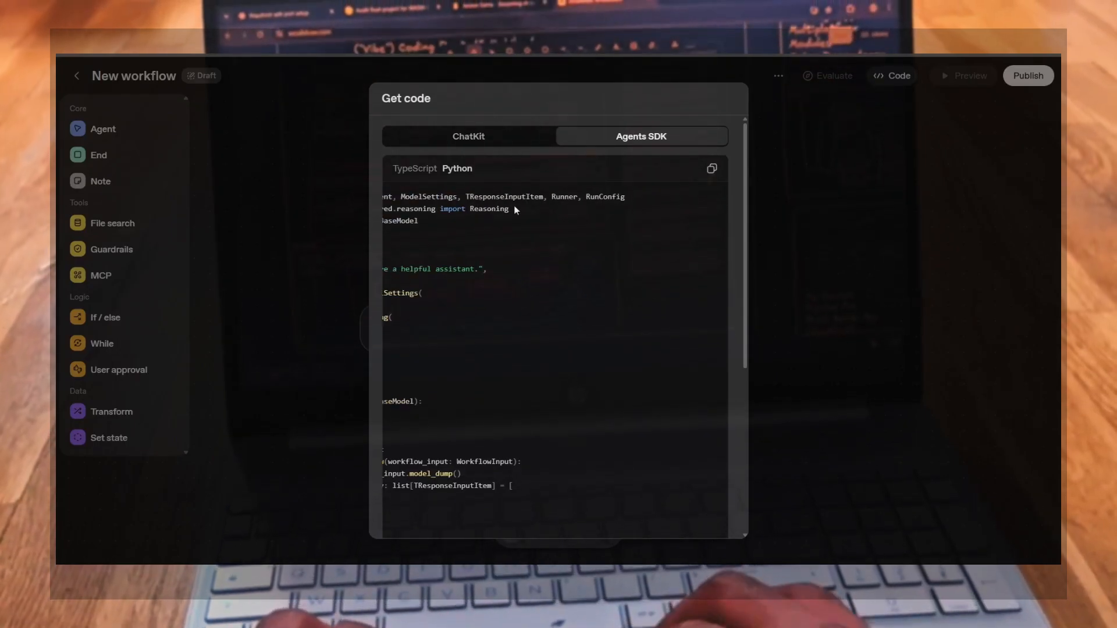
{"action": "scroll", "coordinate": [442, 230], "scroll_direction": "left", "scroll_amount": 3}
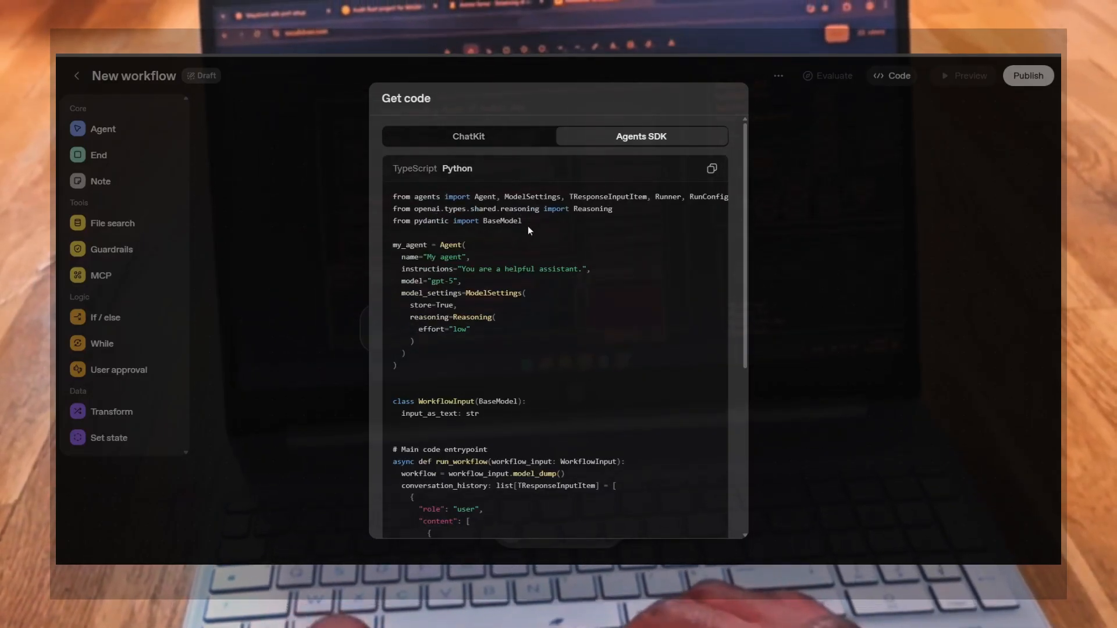
{"action": "scroll", "coordinate": [474, 305], "scroll_direction": "down", "scroll_amount": 1}
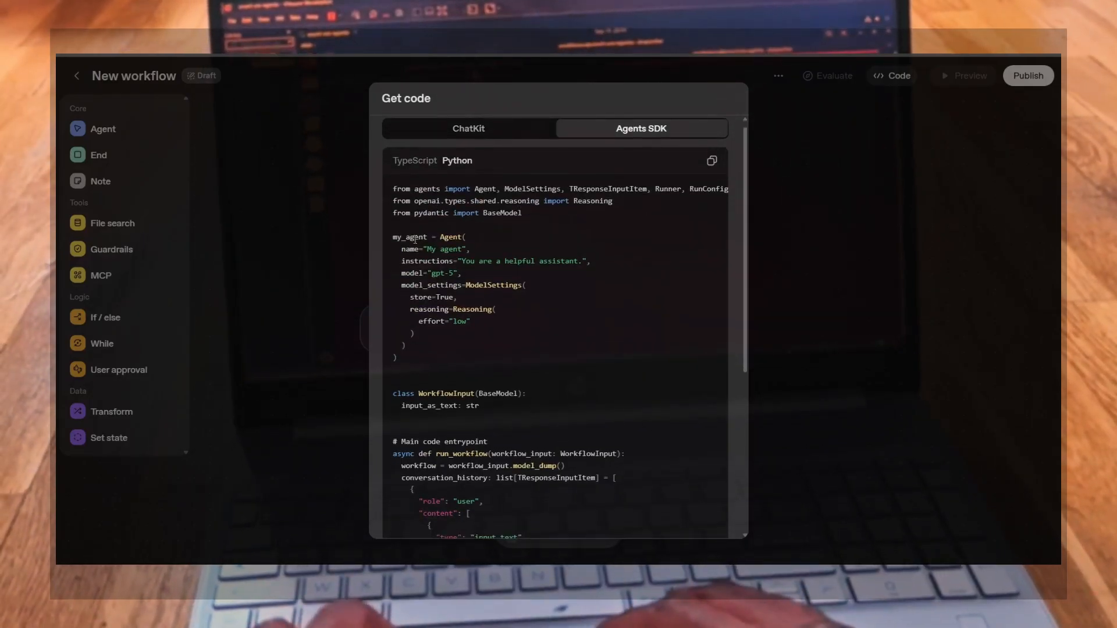
{"action": "left_click_drag", "start_coordinate": [390, 237], "coordinate": [472, 239]}
{"action": "left_click", "coordinate": [483, 238]}
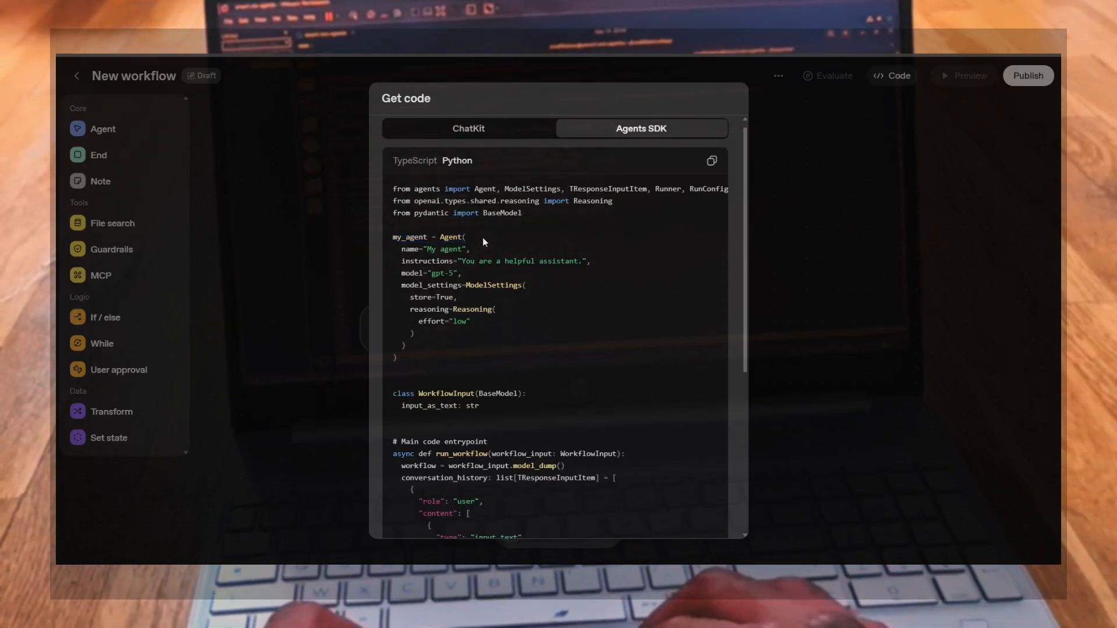
{"action": "left_click_drag", "start_coordinate": [401, 254], "coordinate": [410, 260]}
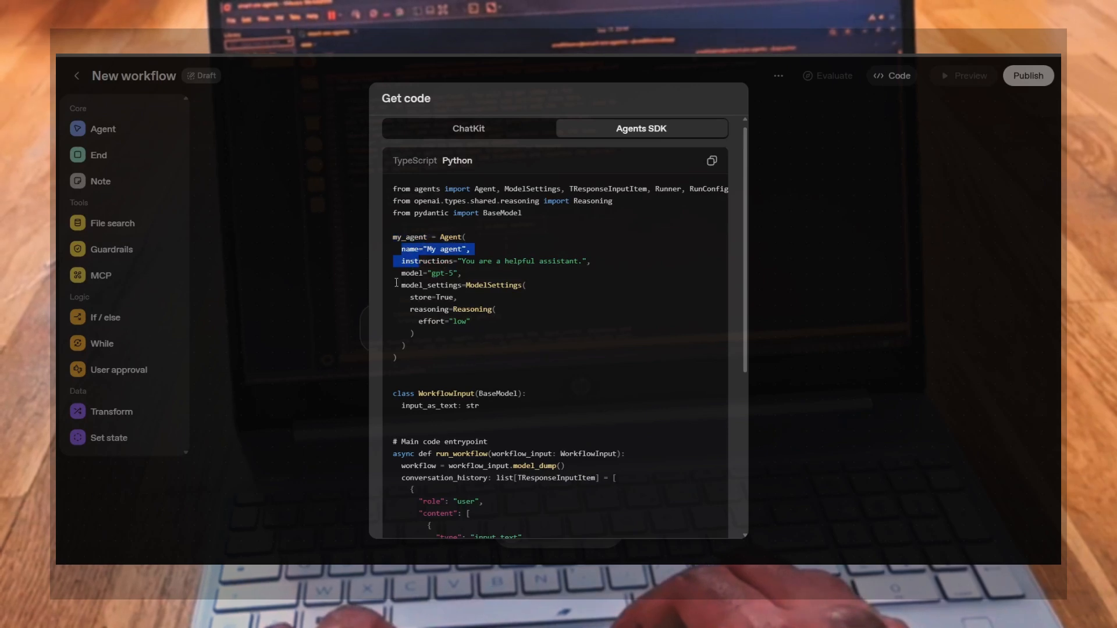
{"action": "left_click", "coordinate": [397, 283]}
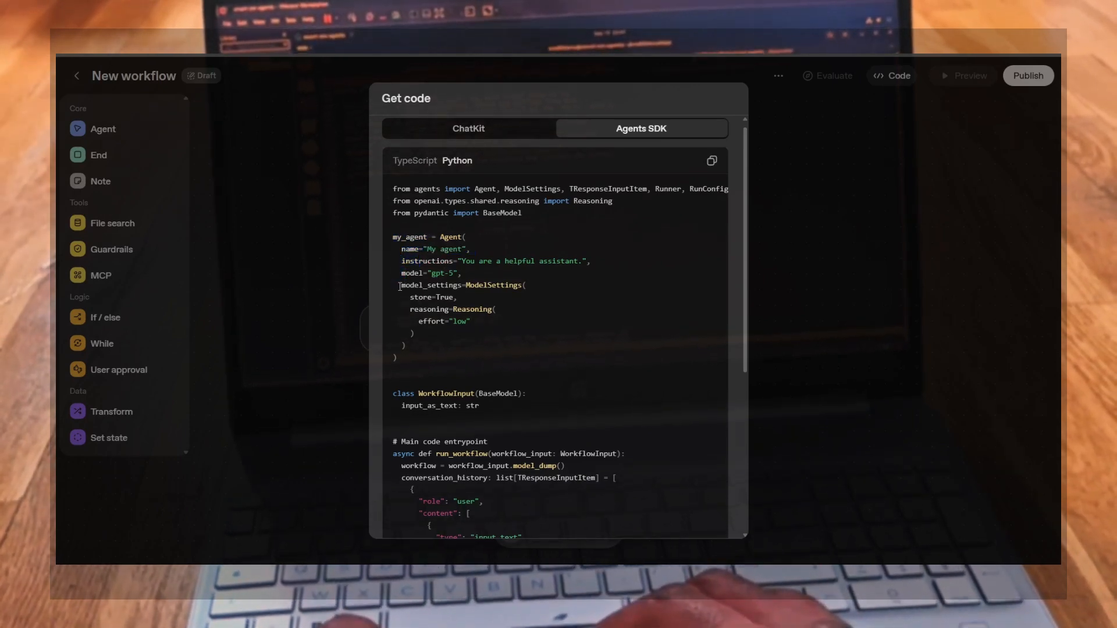
{"action": "left_click_drag", "start_coordinate": [399, 286], "coordinate": [458, 321]}
Scroll down and study the WorkflowInput class and the main entrypoint function's signature
{"action": "scroll", "coordinate": [454, 362], "scroll_direction": "down", "scroll_amount": 2}
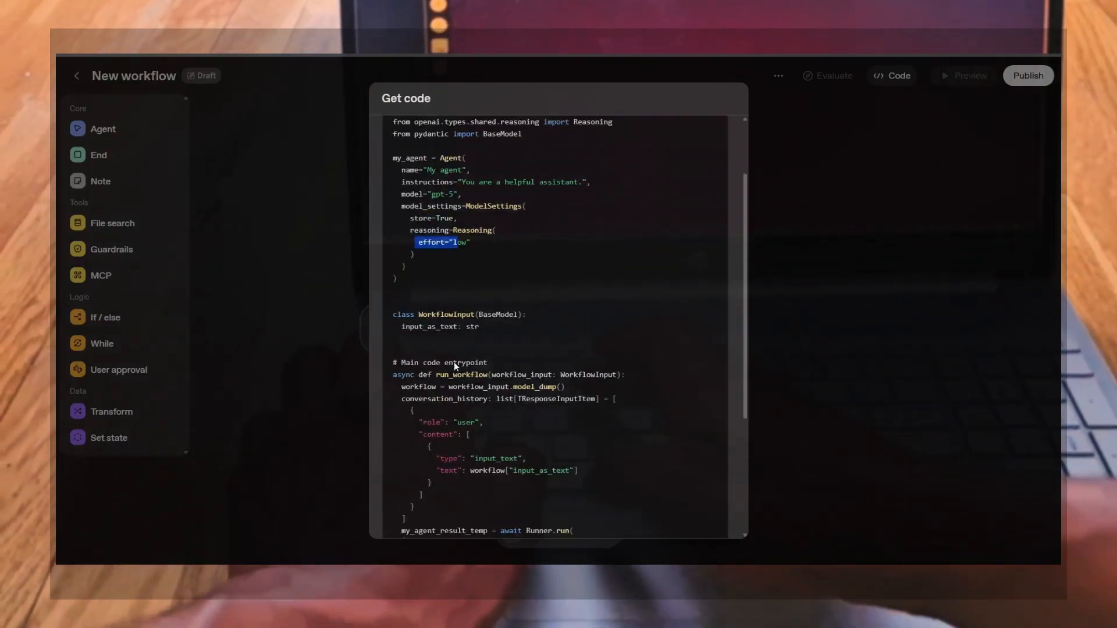
{"action": "scroll", "coordinate": [453, 362], "scroll_direction": "down", "scroll_amount": 2}
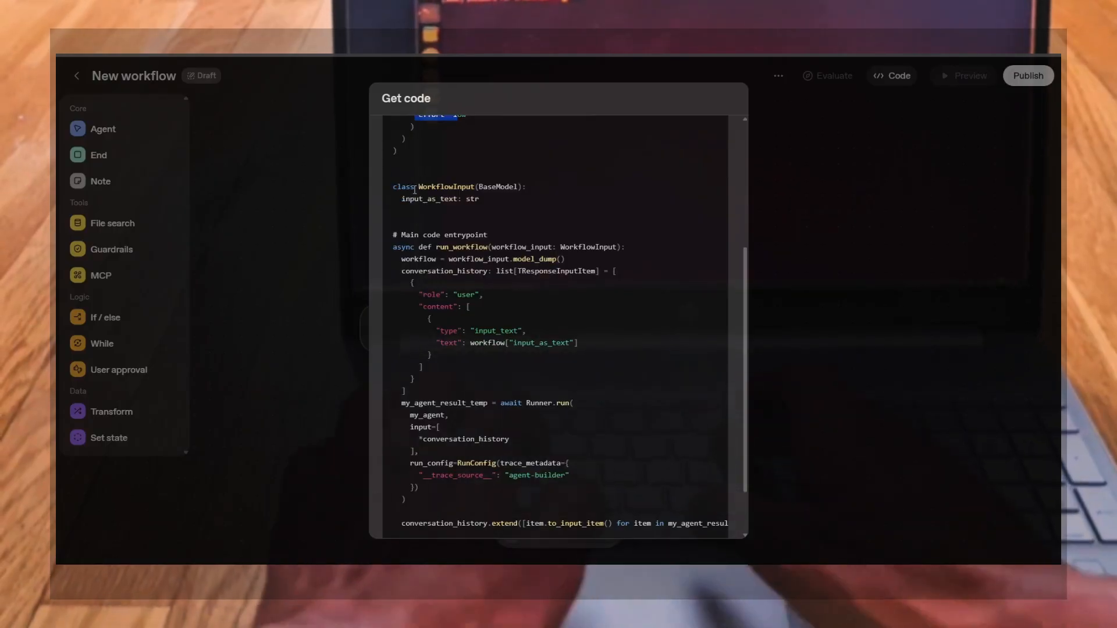
{"action": "left_click_drag", "start_coordinate": [415, 190], "coordinate": [514, 186]}
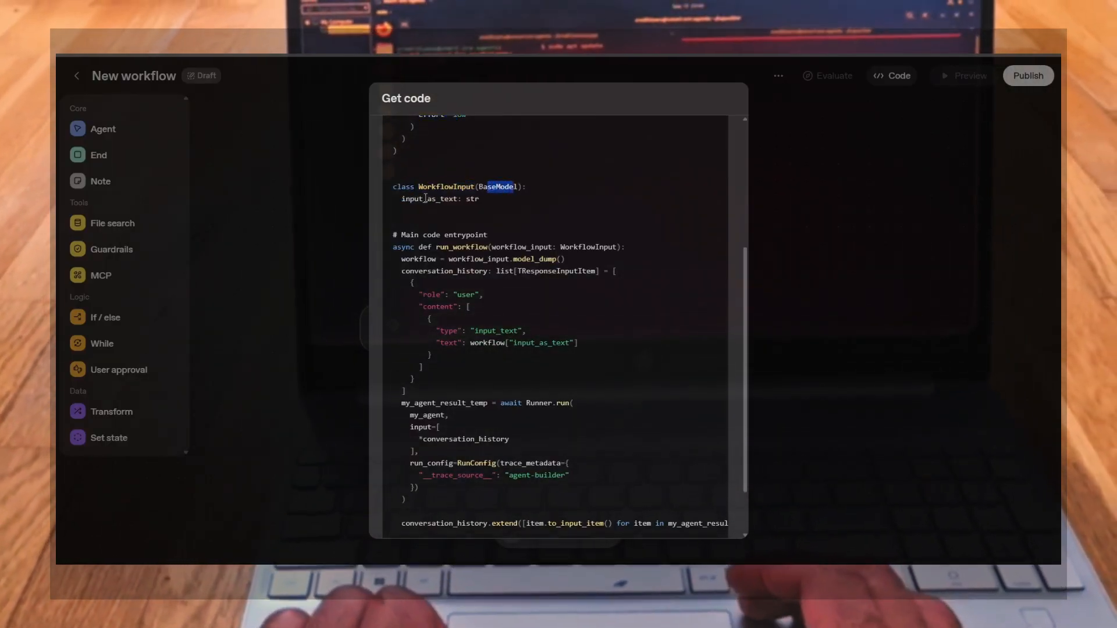
{"action": "left_click_drag", "start_coordinate": [401, 198], "coordinate": [459, 200]}
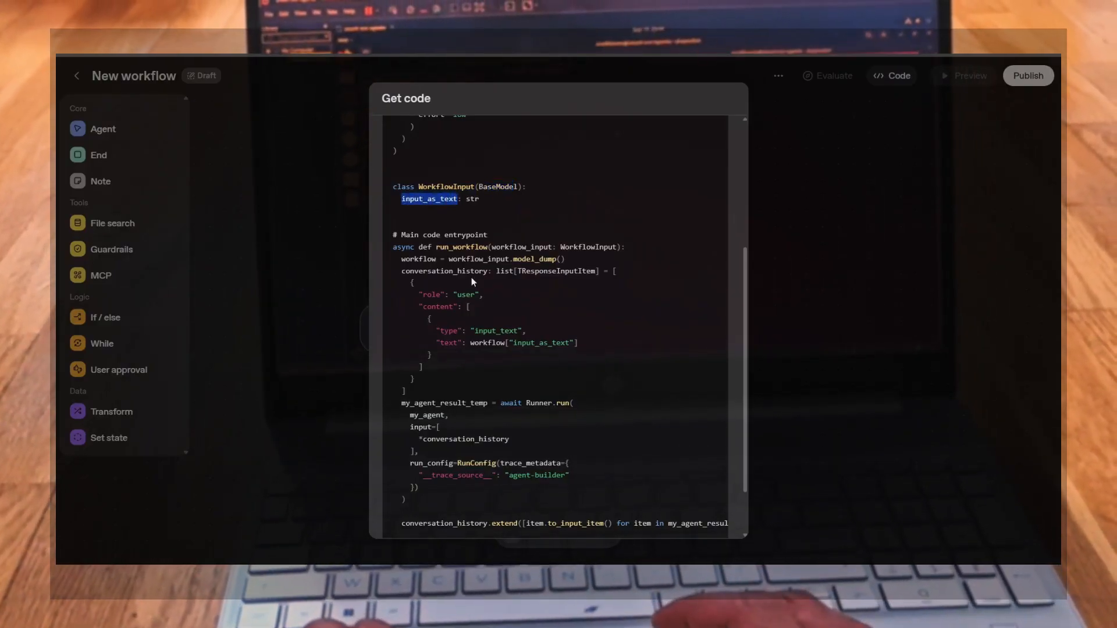
{"action": "scroll", "coordinate": [458, 252], "scroll_direction": "down", "scroll_amount": 1}
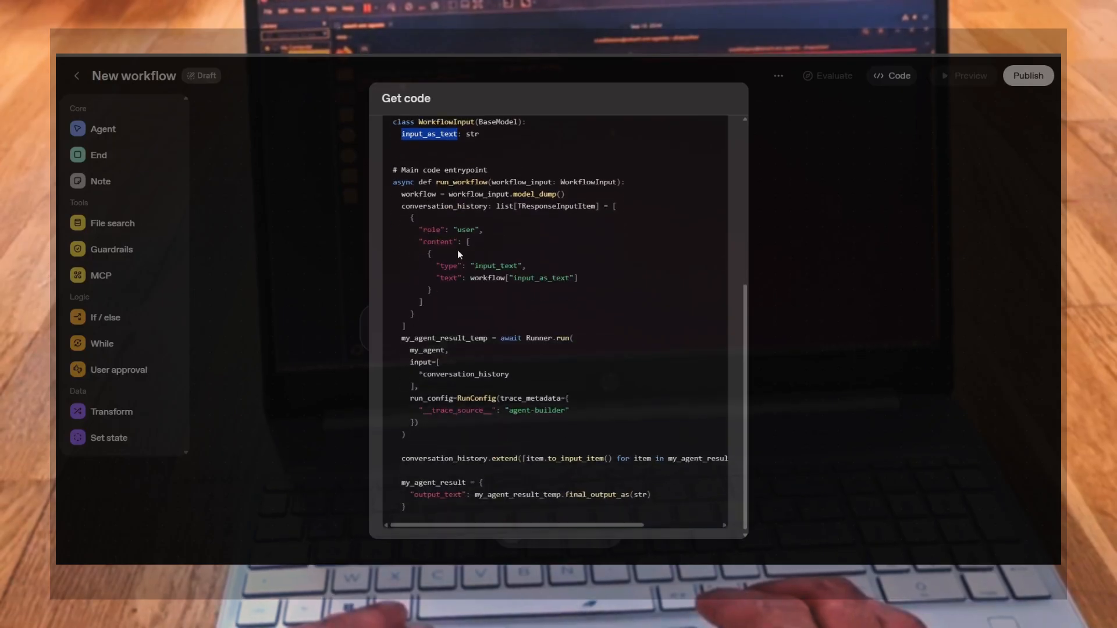
{"action": "left_click", "coordinate": [433, 184]}
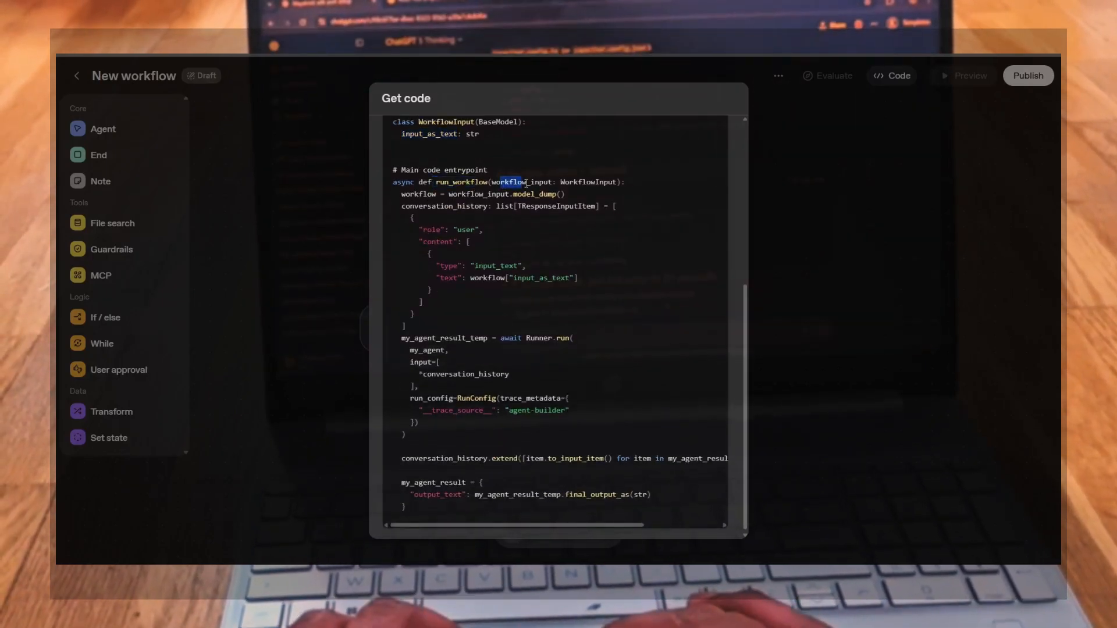
{"action": "left_click_drag", "start_coordinate": [526, 184], "coordinate": [546, 182]}
{"action": "left_click", "coordinate": [555, 182]}
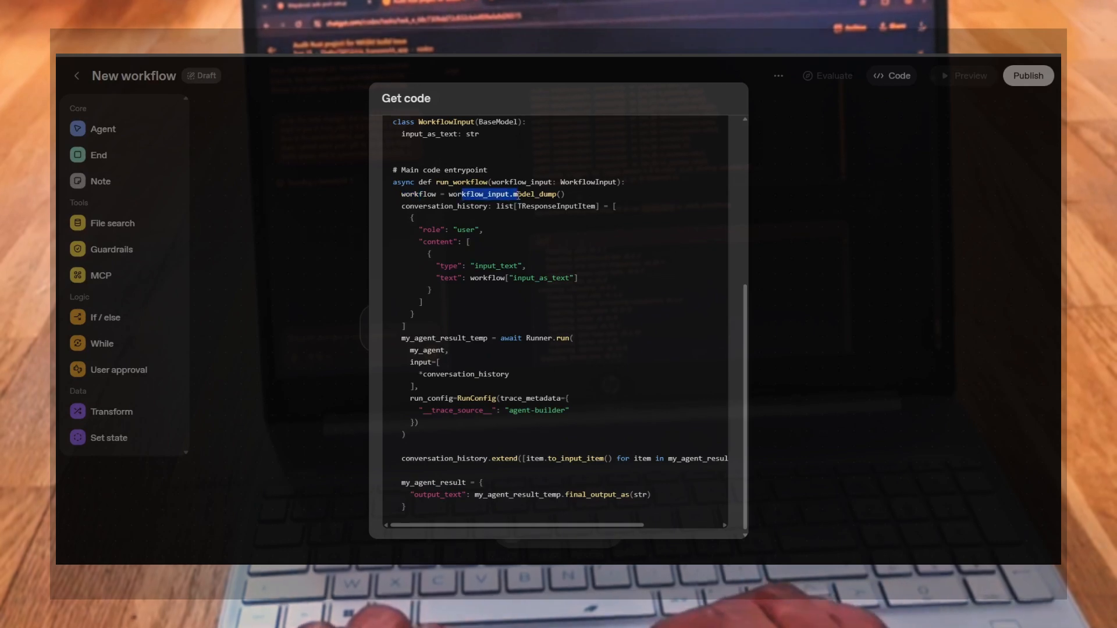
{"action": "left_click", "coordinate": [521, 195]}
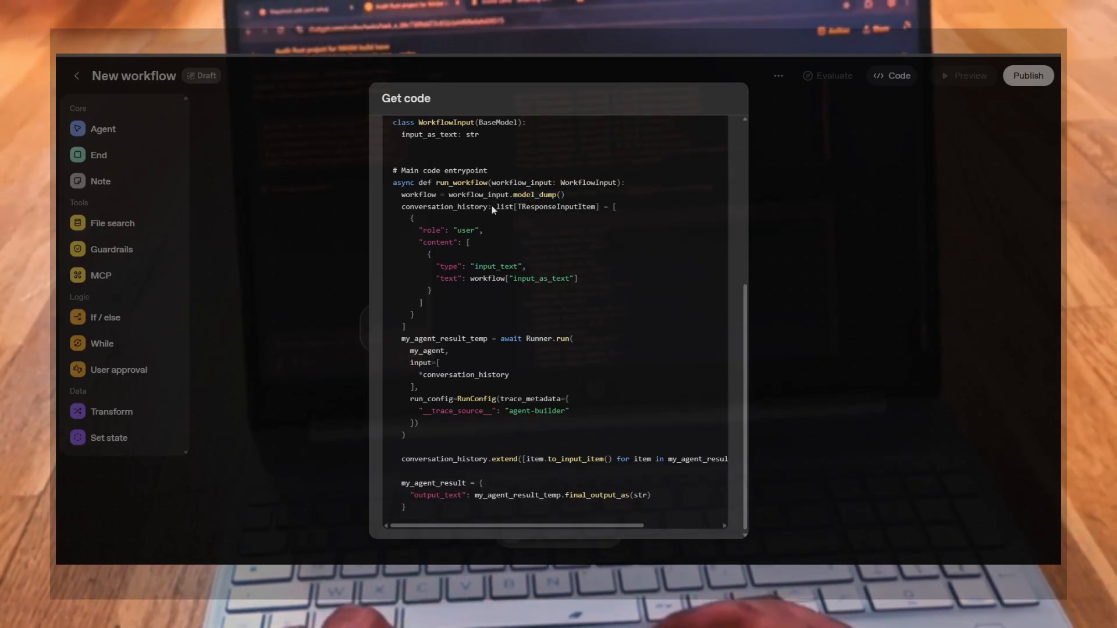
Examine how the conversation history message is built from the workflow input
{"action": "left_click_drag", "start_coordinate": [498, 206], "coordinate": [585, 208]}
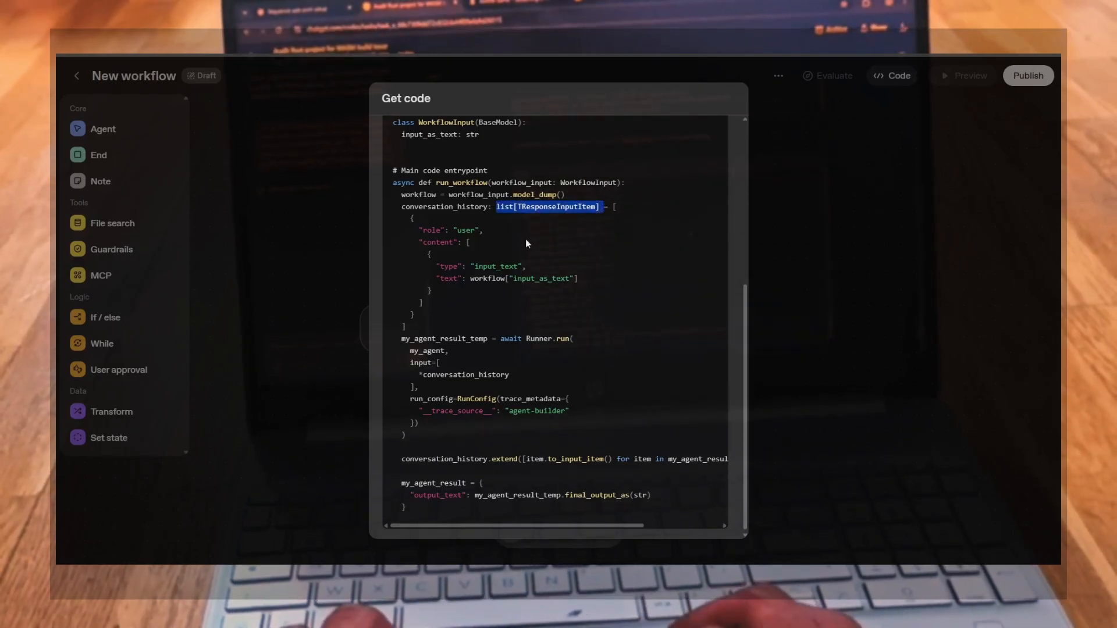
{"action": "left_click_drag", "start_coordinate": [416, 230], "coordinate": [483, 230]}
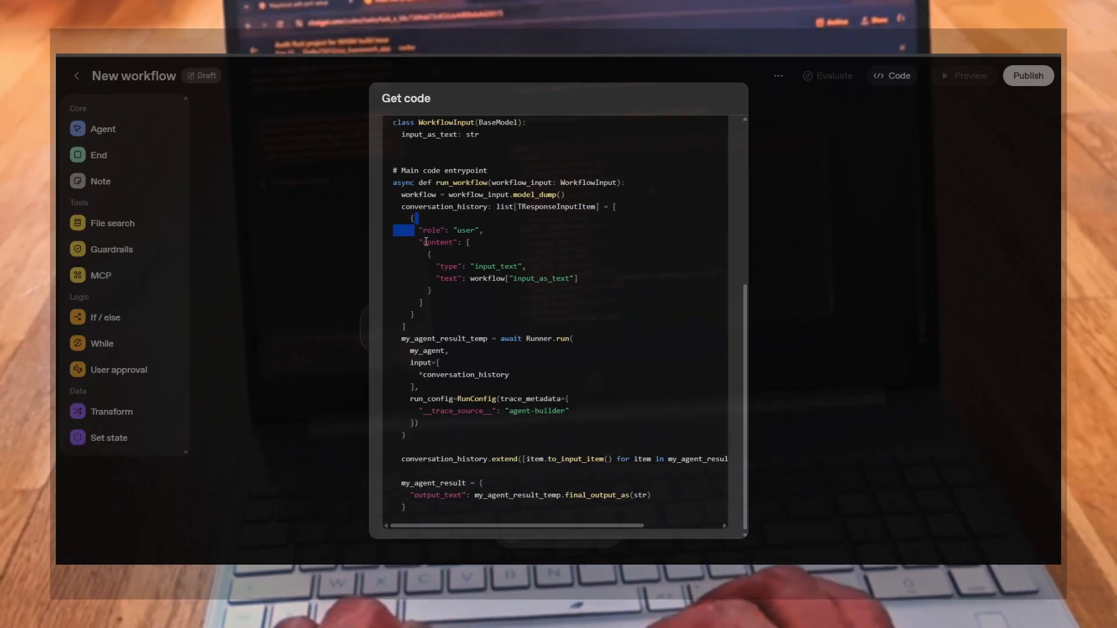
{"action": "left_click_drag", "start_coordinate": [434, 242], "coordinate": [530, 266]}
{"action": "left_click", "coordinate": [443, 267]}
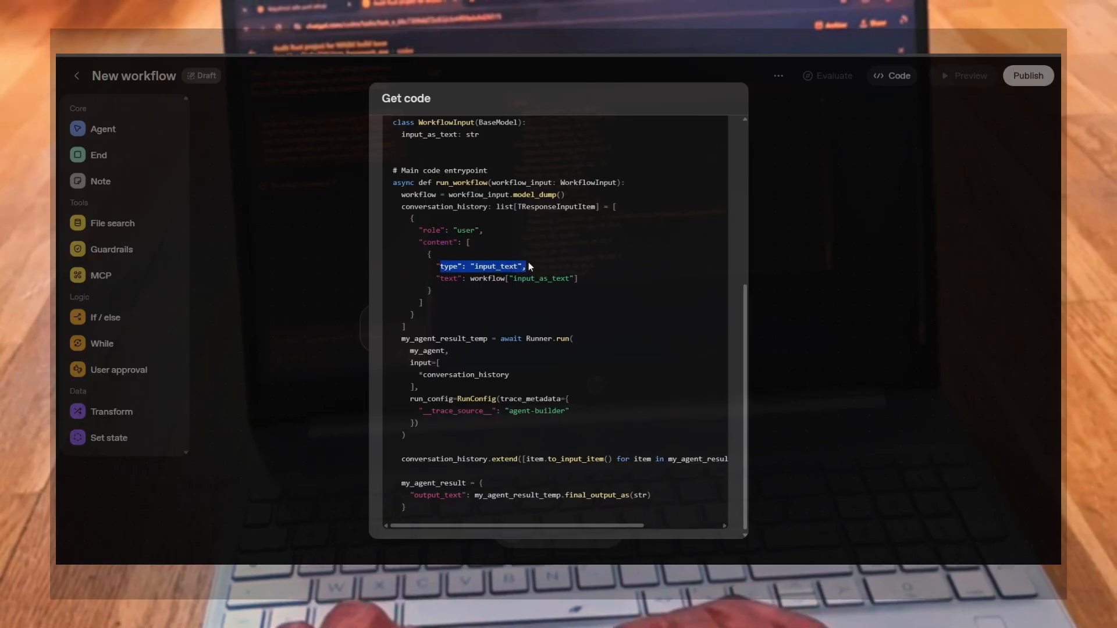
{"action": "left_click_drag", "start_coordinate": [444, 279], "coordinate": [543, 284]}
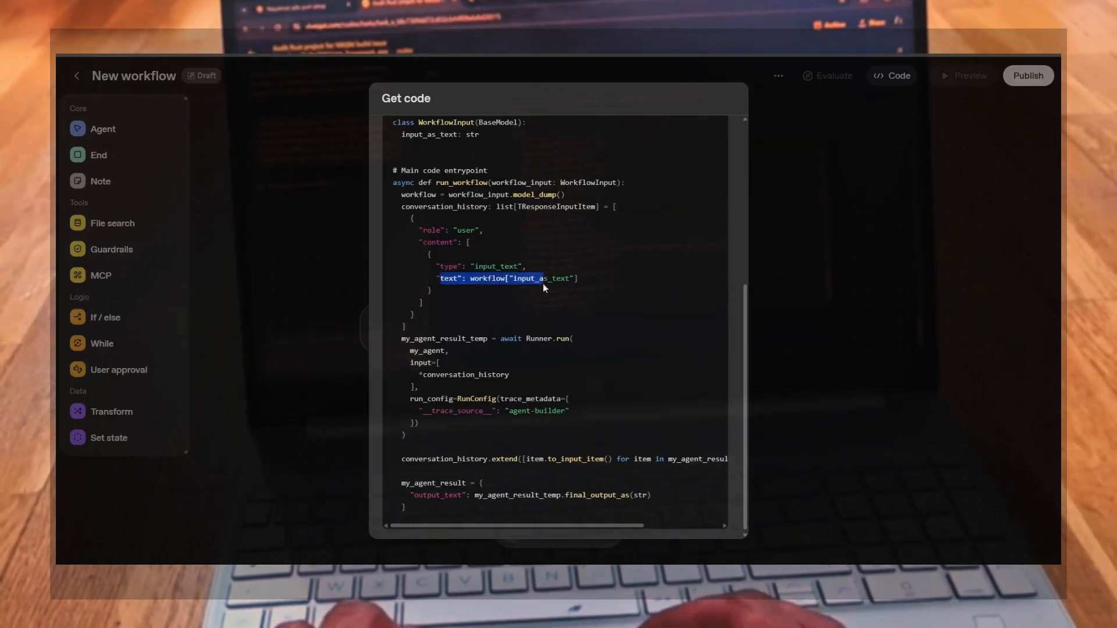
{"action": "left_click", "coordinate": [582, 281]}
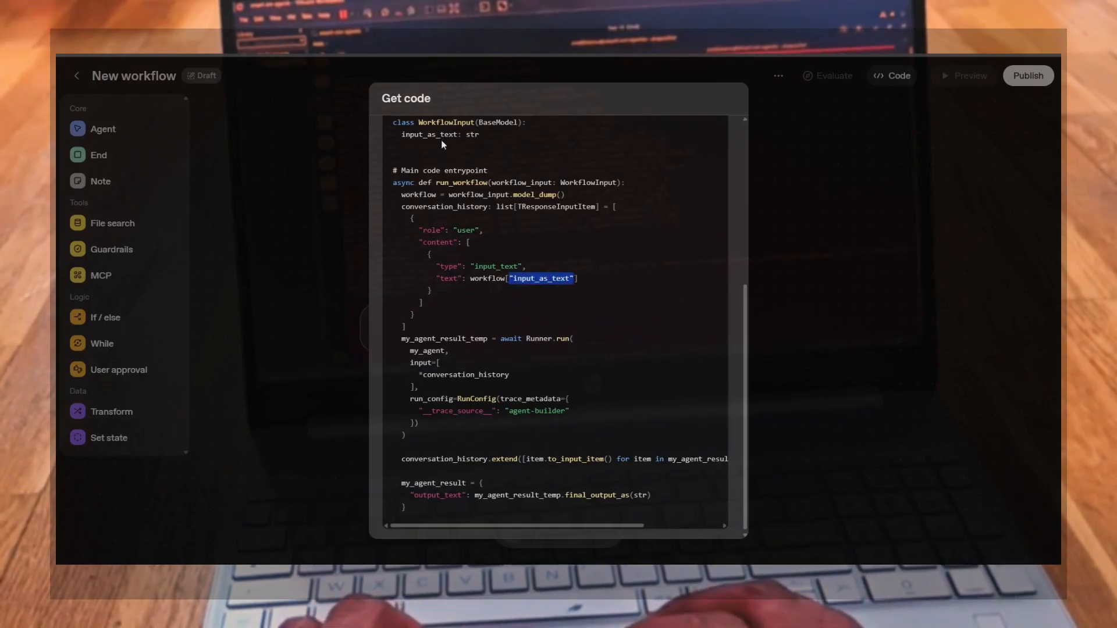
{"action": "left_click_drag", "start_coordinate": [398, 134], "coordinate": [475, 121]}
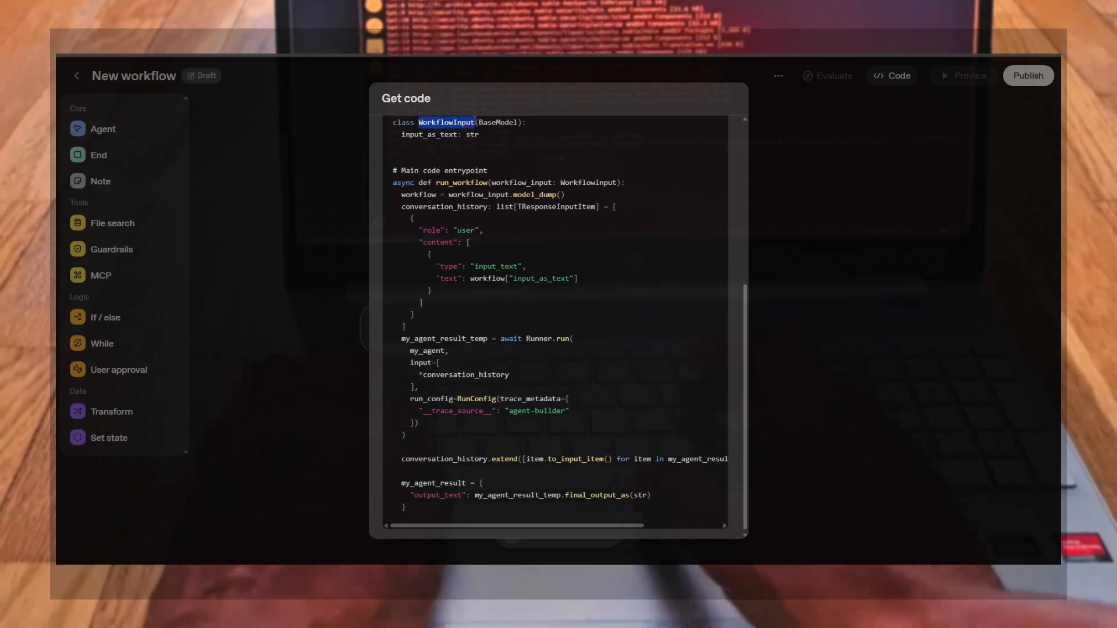
{"action": "left_click", "coordinate": [562, 181]}
{"action": "left_click_drag", "start_coordinate": [561, 182], "coordinate": [611, 182]}
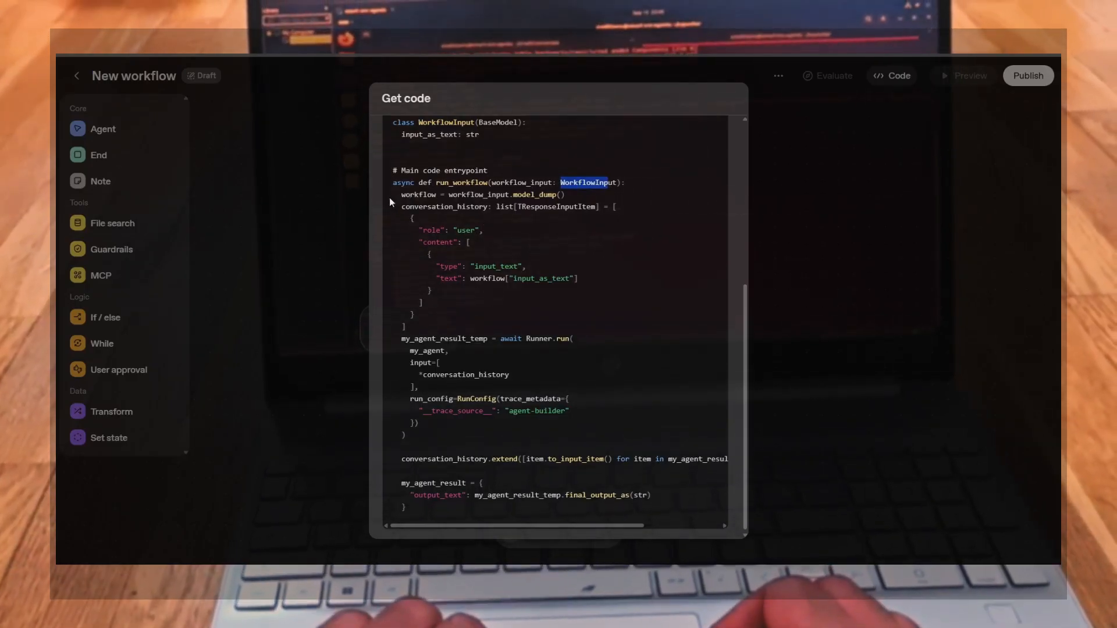
{"action": "left_click_drag", "start_coordinate": [400, 194], "coordinate": [574, 192]}
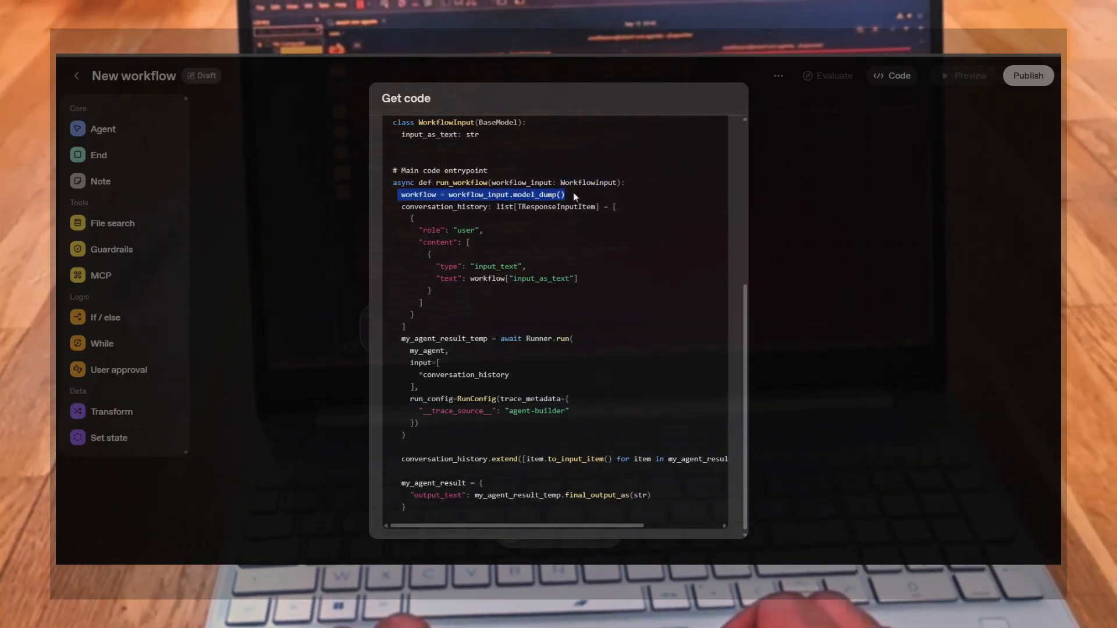
Examine the Runner.run call, its agent argument and conversation history input
{"action": "left_click", "coordinate": [539, 308]}
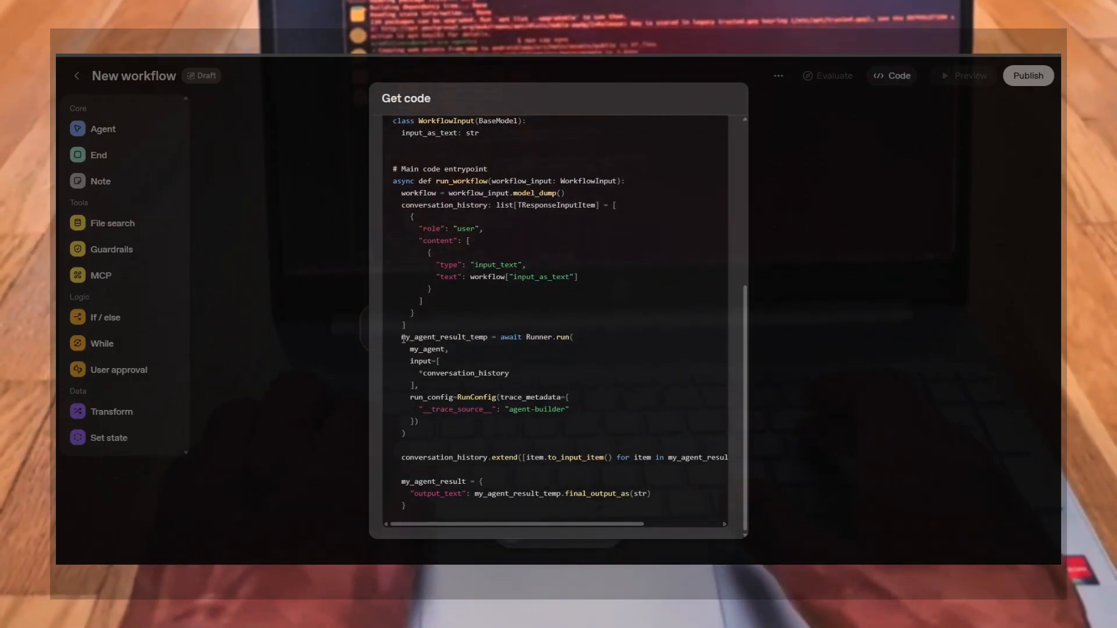
{"action": "left_click_drag", "start_coordinate": [402, 338], "coordinate": [504, 341]}
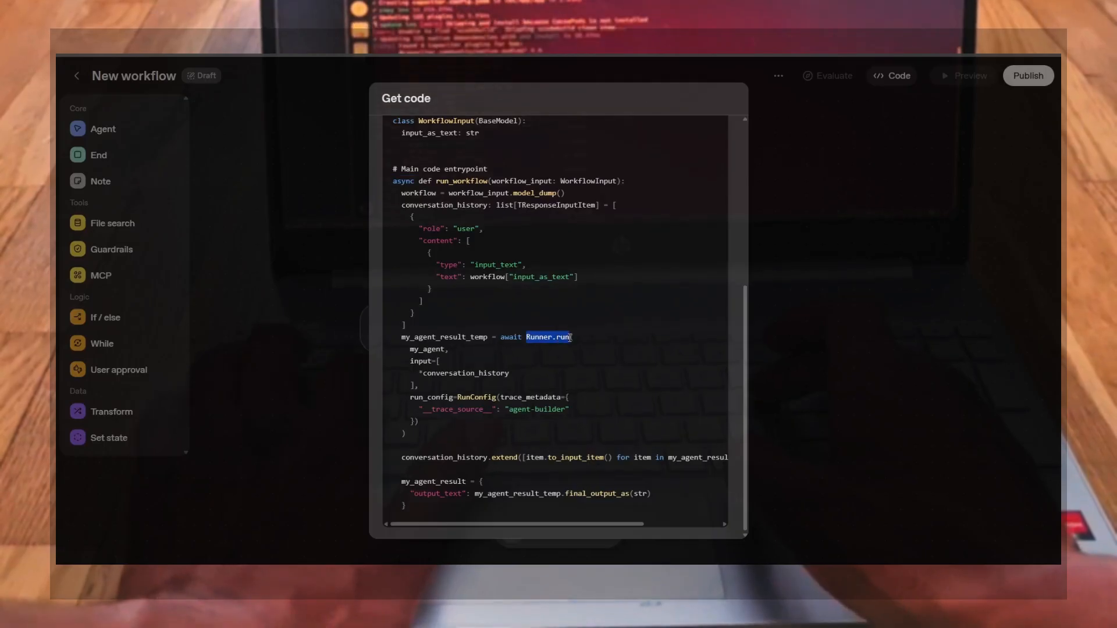
{"action": "left_click_drag", "start_coordinate": [404, 349], "coordinate": [428, 349]}
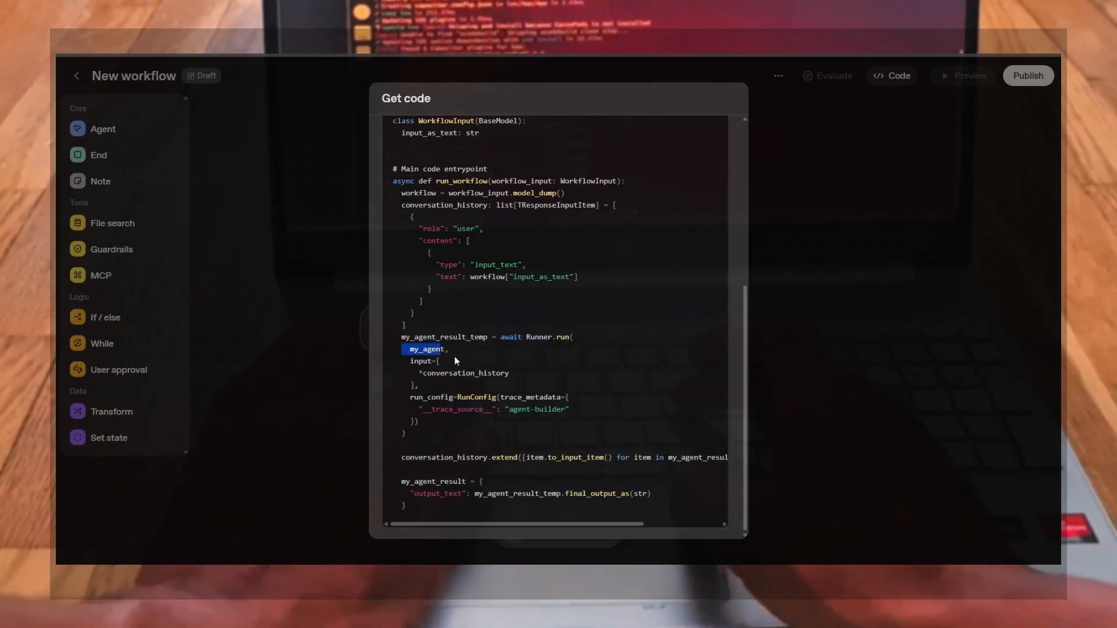
{"action": "scroll", "coordinate": [487, 277], "scroll_direction": "up", "scroll_amount": 5}
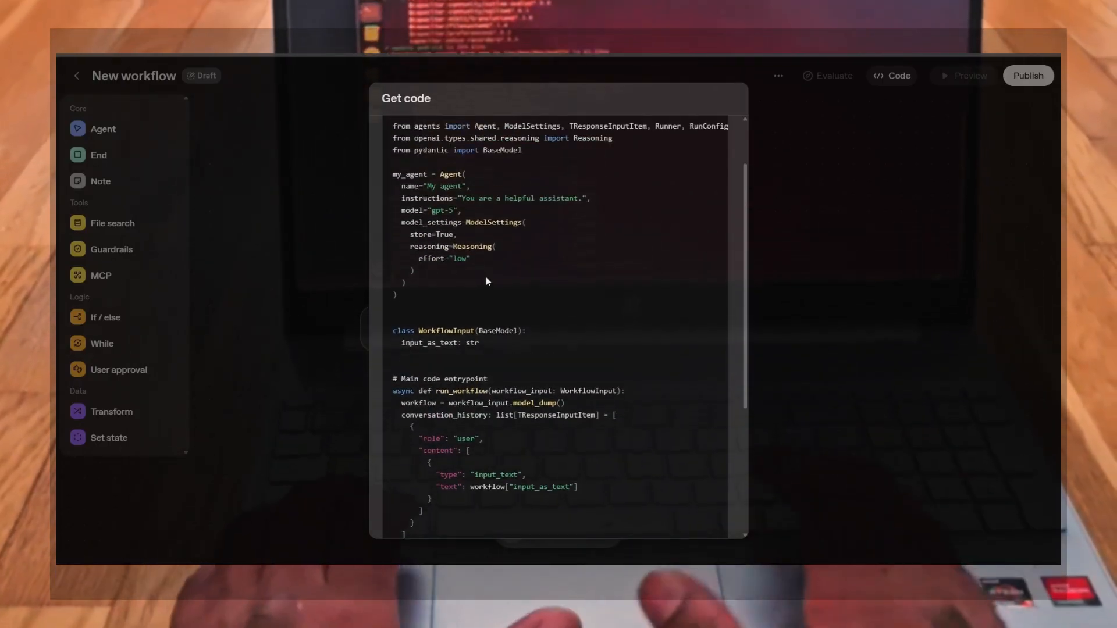
{"action": "left_click_drag", "start_coordinate": [390, 173], "coordinate": [426, 173]}
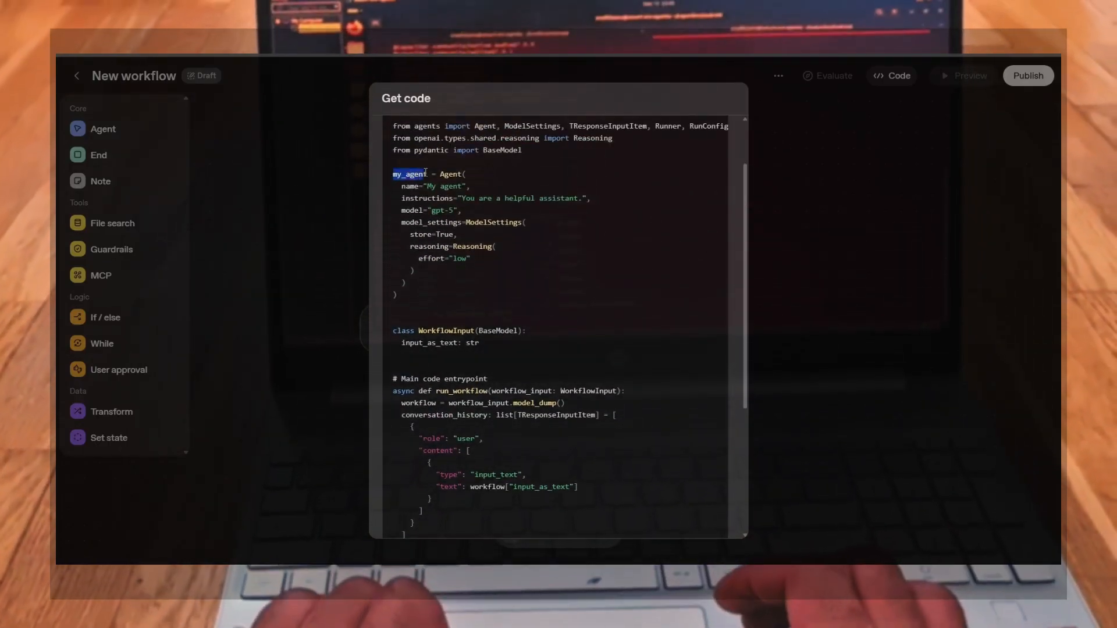
{"action": "scroll", "coordinate": [469, 396], "scroll_direction": "down", "scroll_amount": 3}
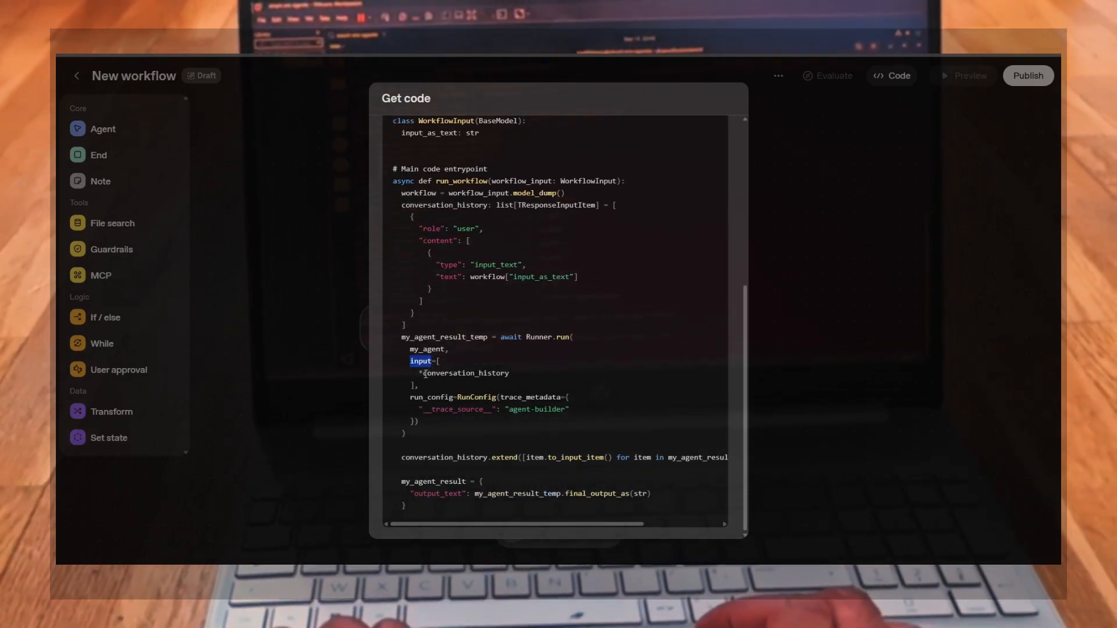
{"action": "left_click_drag", "start_coordinate": [424, 373], "coordinate": [496, 375]}
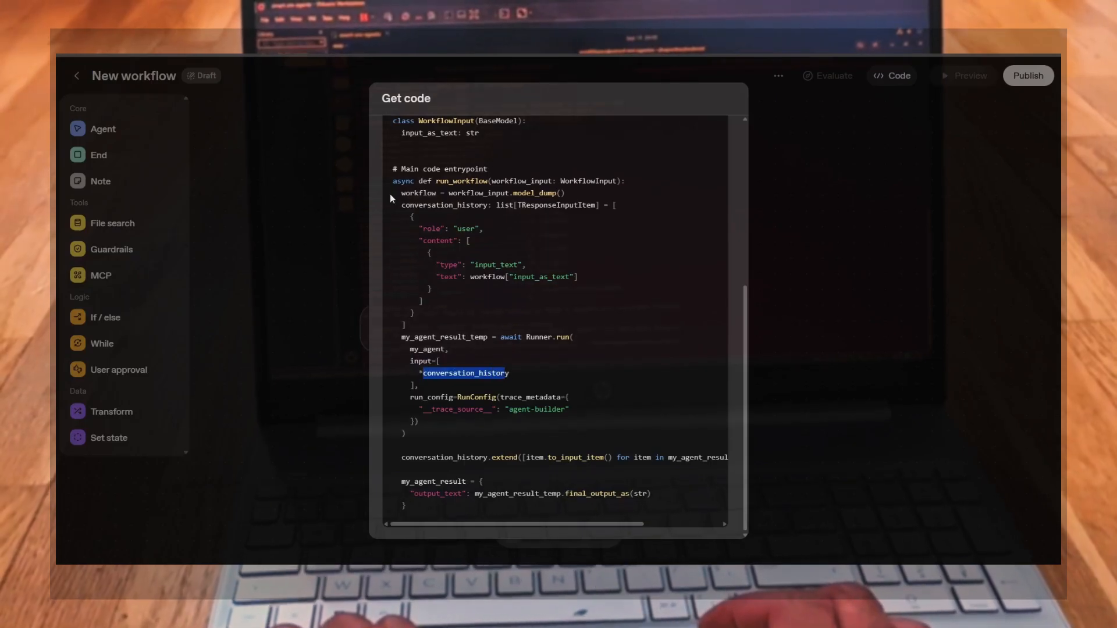
Examine the run_config trace metadata with its agent-builder source and the conversation history extend call
{"action": "left_click_drag", "start_coordinate": [402, 205], "coordinate": [478, 205]}
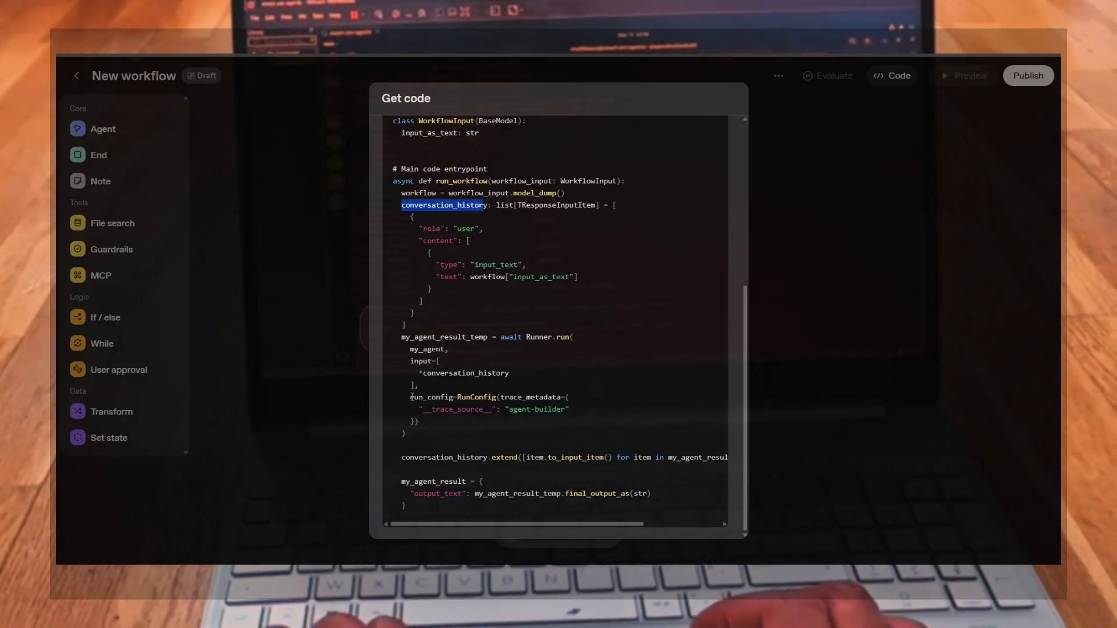
{"action": "left_click_drag", "start_coordinate": [411, 397], "coordinate": [494, 397]}
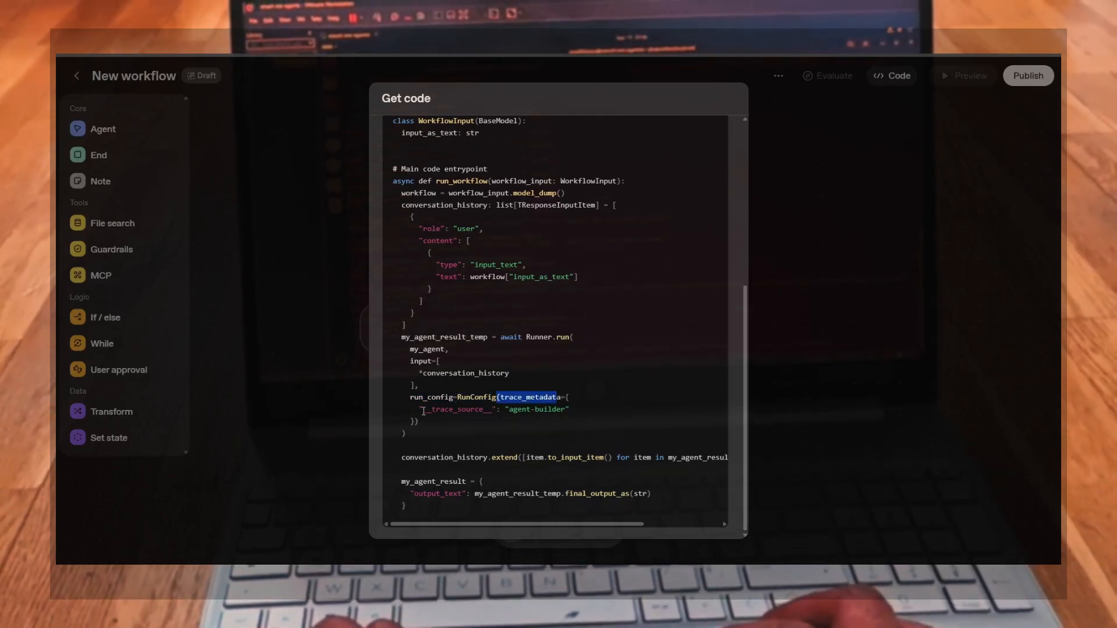
{"action": "left_click_drag", "start_coordinate": [424, 411], "coordinate": [570, 409]}
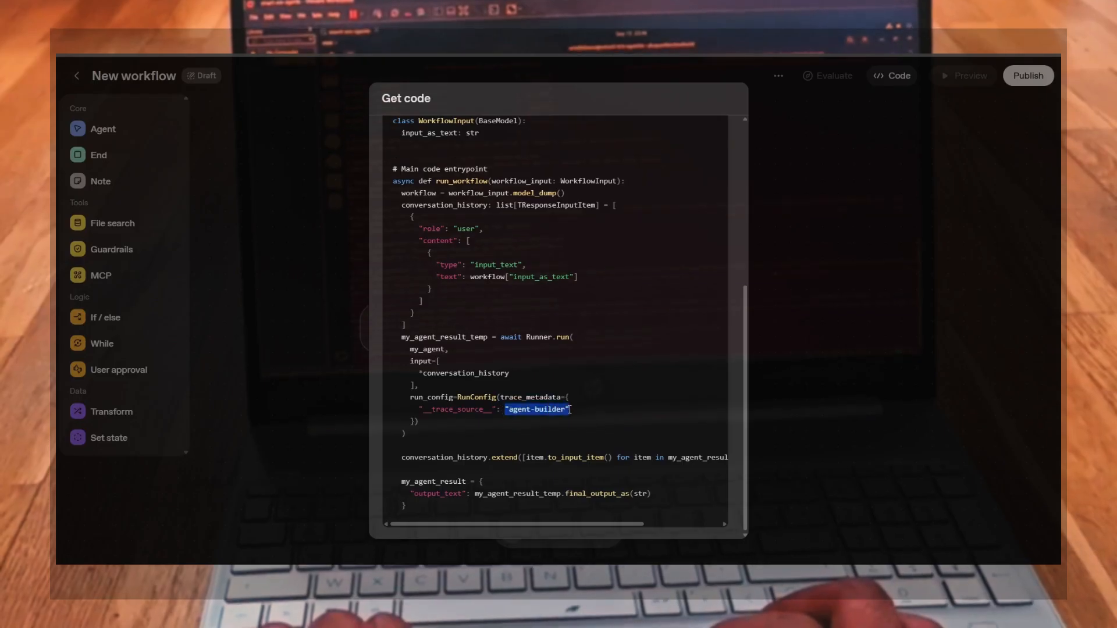
{"action": "left_click", "coordinate": [570, 410]}
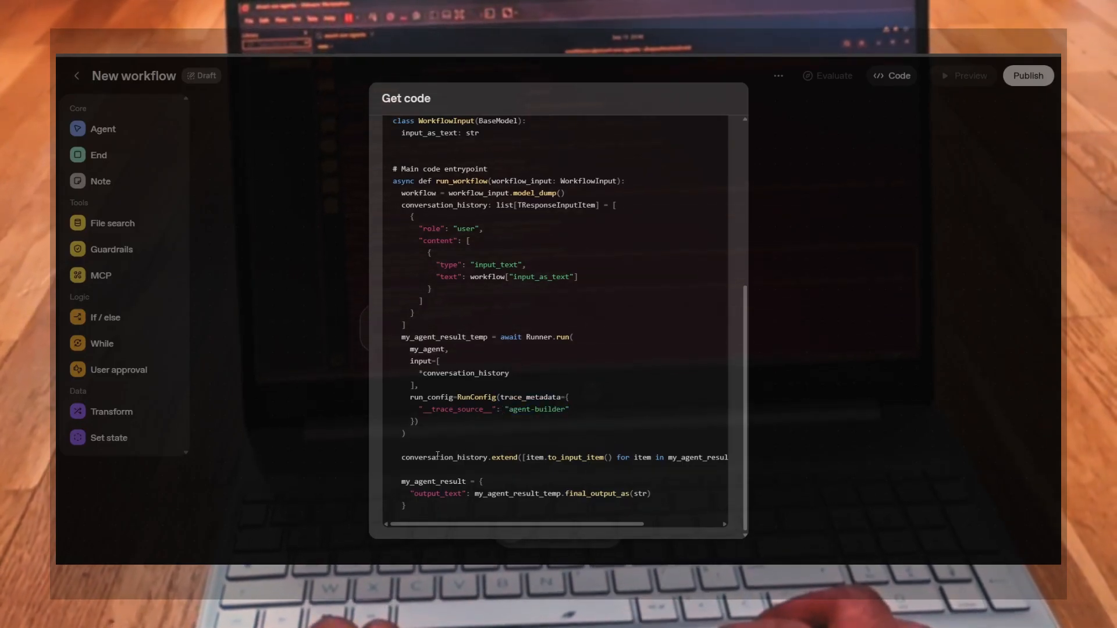
{"action": "left_click_drag", "start_coordinate": [408, 458], "coordinate": [518, 458]}
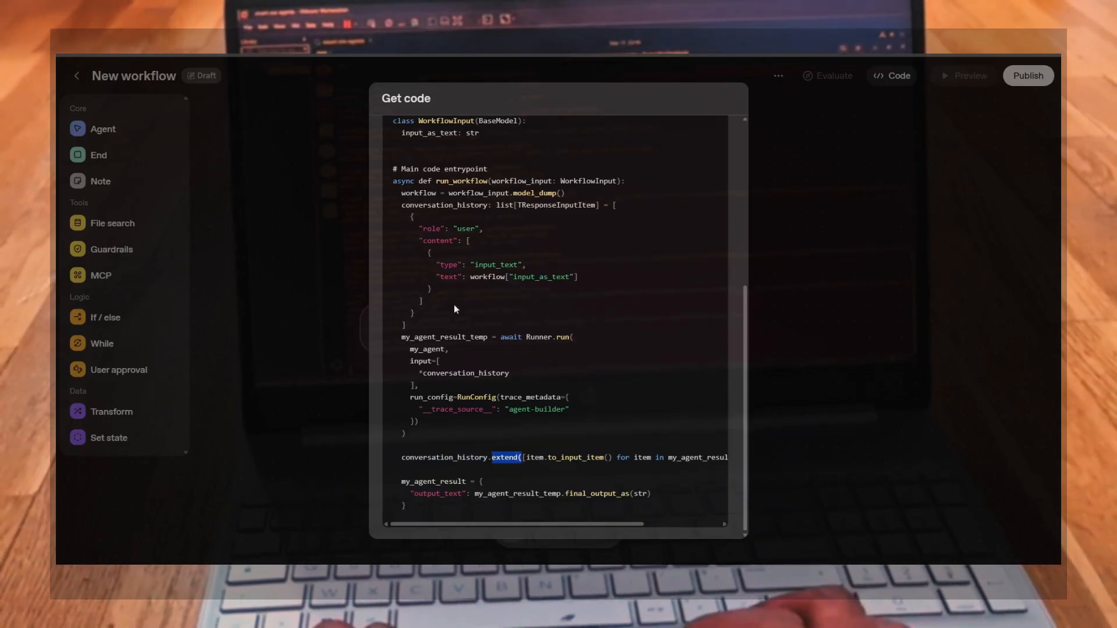
Scroll across the extend line to study how each new result item is converted with to_input_item
{"action": "left_click_drag", "start_coordinate": [401, 205], "coordinate": [483, 205]}
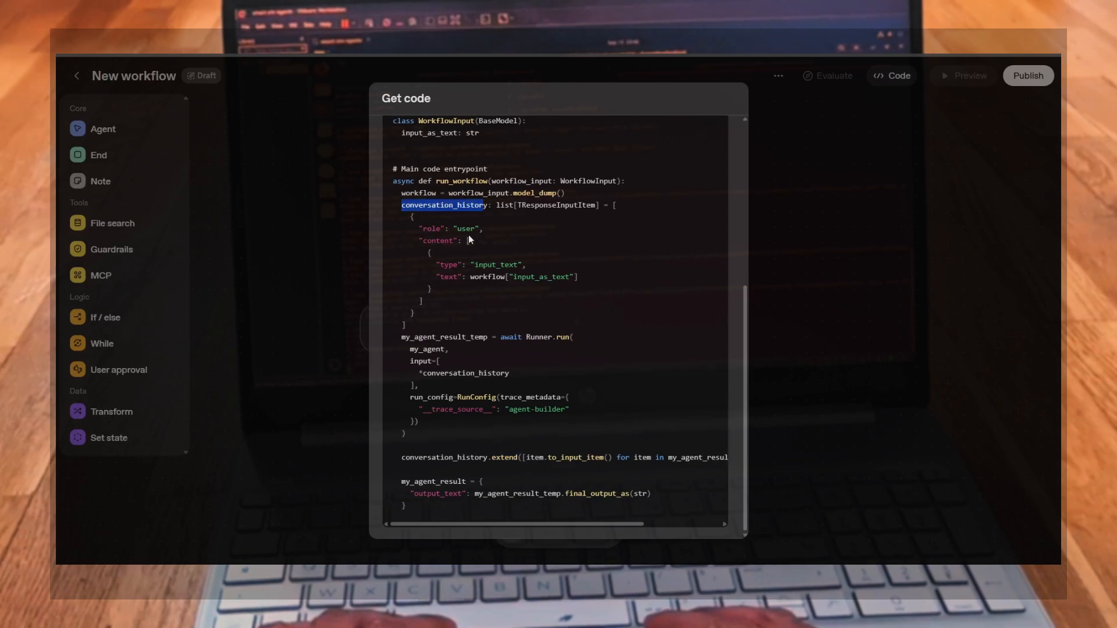
{"action": "scroll", "coordinate": [512, 455], "scroll_direction": "right", "scroll_amount": 3}
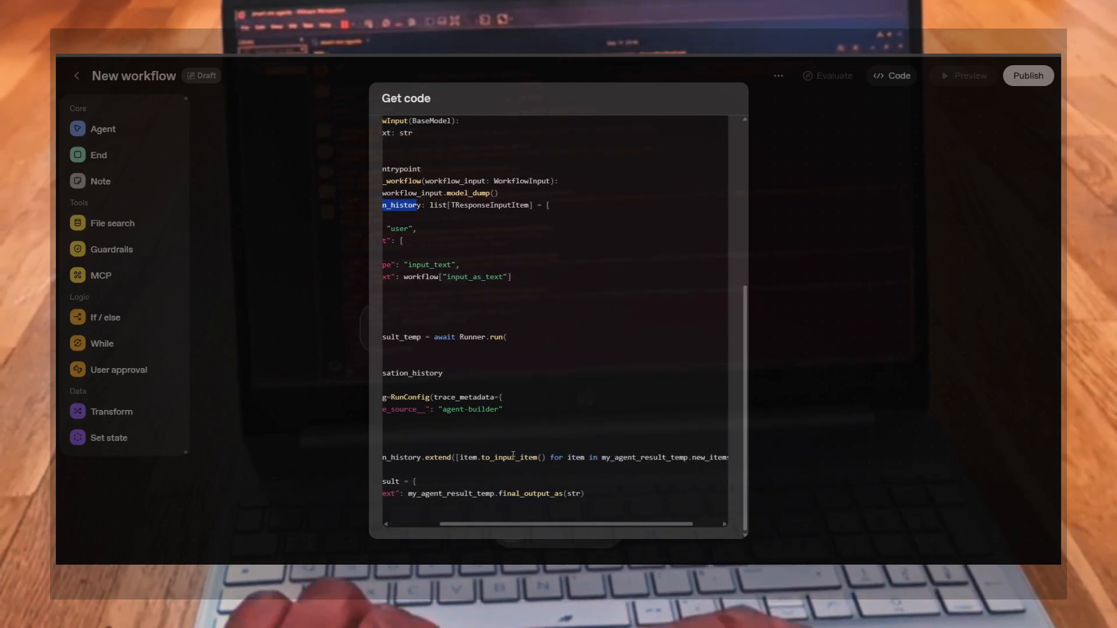
{"action": "scroll", "coordinate": [469, 457], "scroll_direction": "left", "scroll_amount": 3}
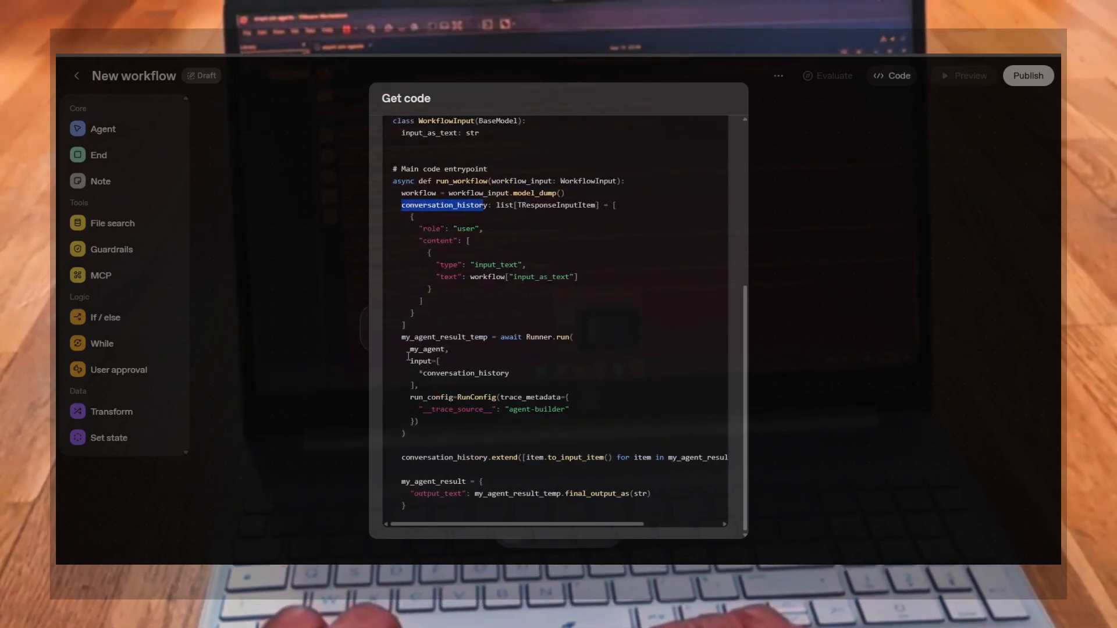
{"action": "left_click", "coordinate": [401, 343]}
{"action": "left_click_drag", "start_coordinate": [401, 337], "coordinate": [488, 338]}
{"action": "scroll", "coordinate": [617, 464], "scroll_direction": "right", "scroll_amount": 4}
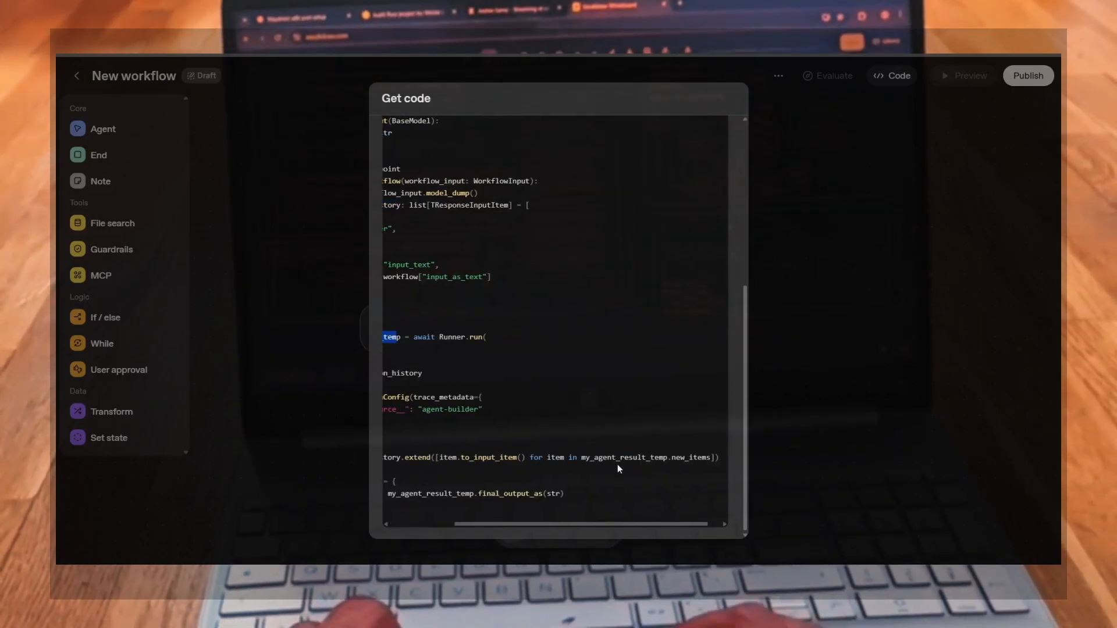
{"action": "scroll", "coordinate": [617, 465], "scroll_direction": "right", "scroll_amount": 1}
{"action": "left_click_drag", "start_coordinate": [564, 457], "coordinate": [695, 457]}
{"action": "scroll", "coordinate": [521, 455], "scroll_direction": "left", "scroll_amount": 2}
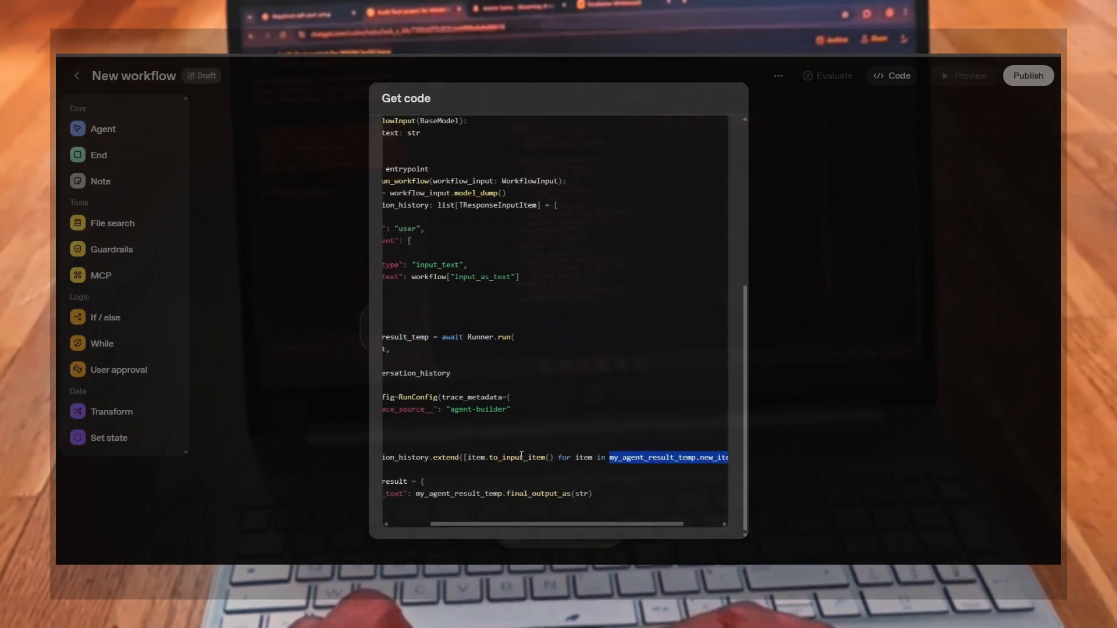
{"action": "scroll", "coordinate": [522, 455], "scroll_direction": "left", "scroll_amount": 1}
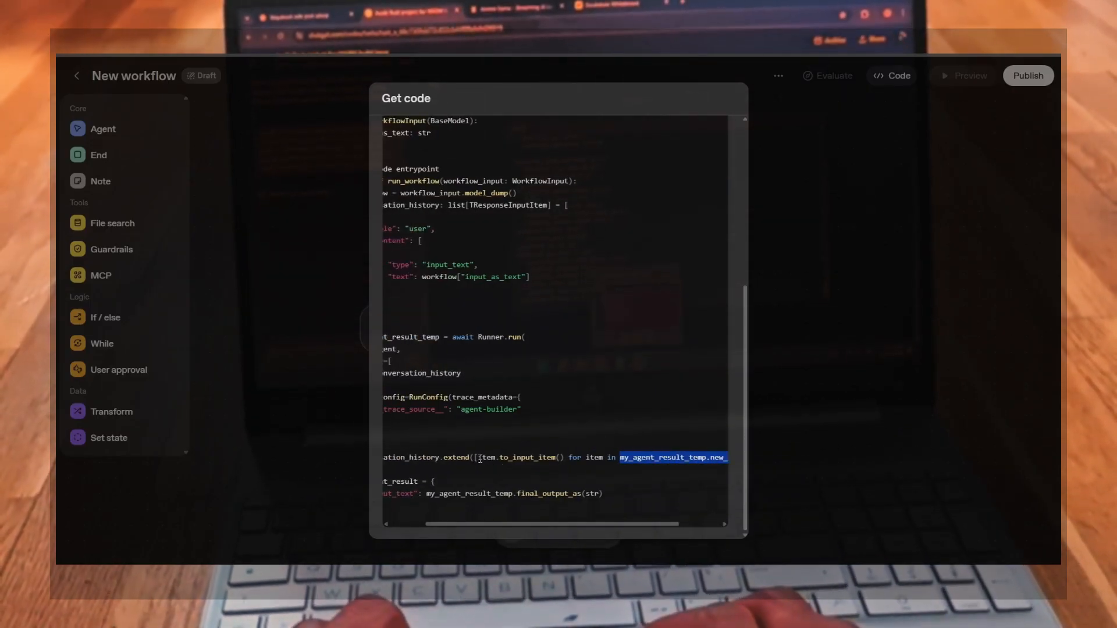
{"action": "left_click_drag", "start_coordinate": [478, 458], "coordinate": [561, 458]}
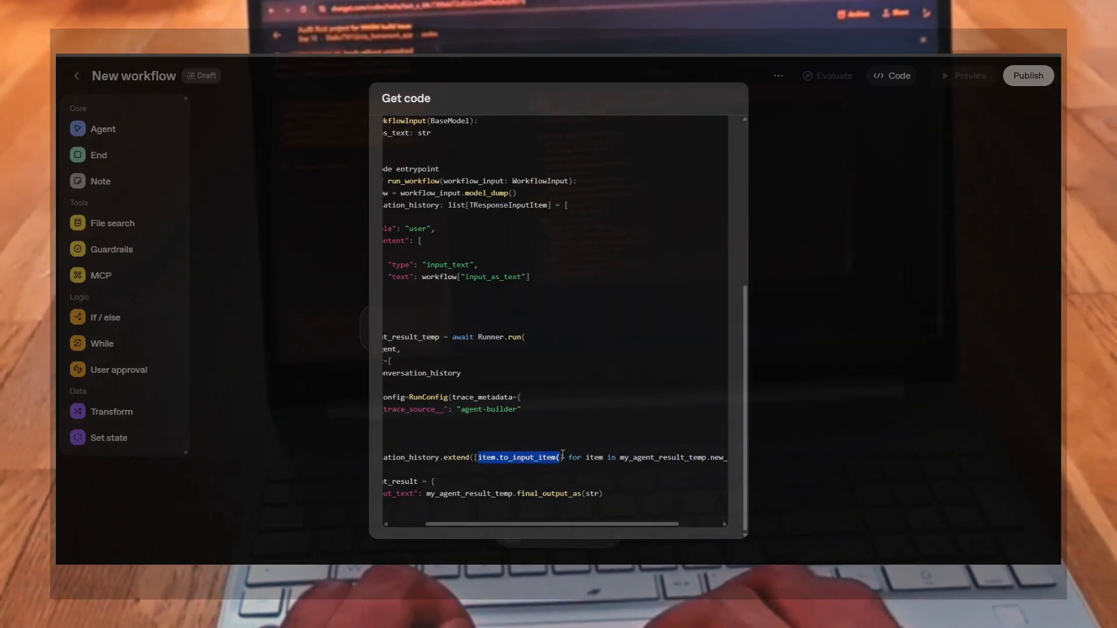
{"action": "scroll", "coordinate": [509, 454], "scroll_direction": "left", "scroll_amount": 2}
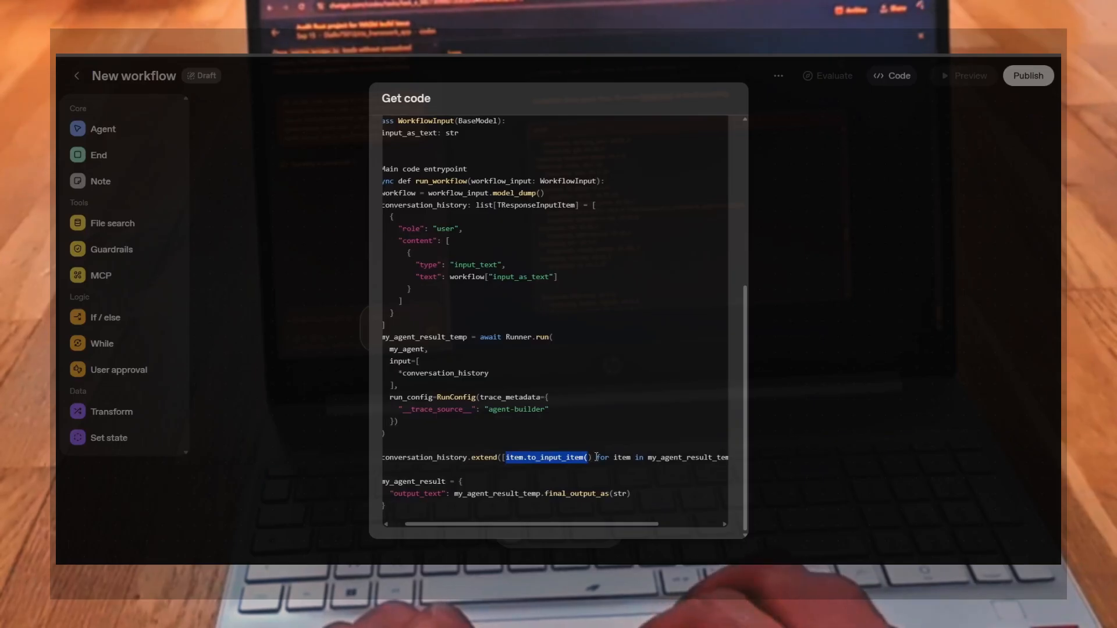
{"action": "scroll", "coordinate": [519, 463], "scroll_direction": "left", "scroll_amount": 1}
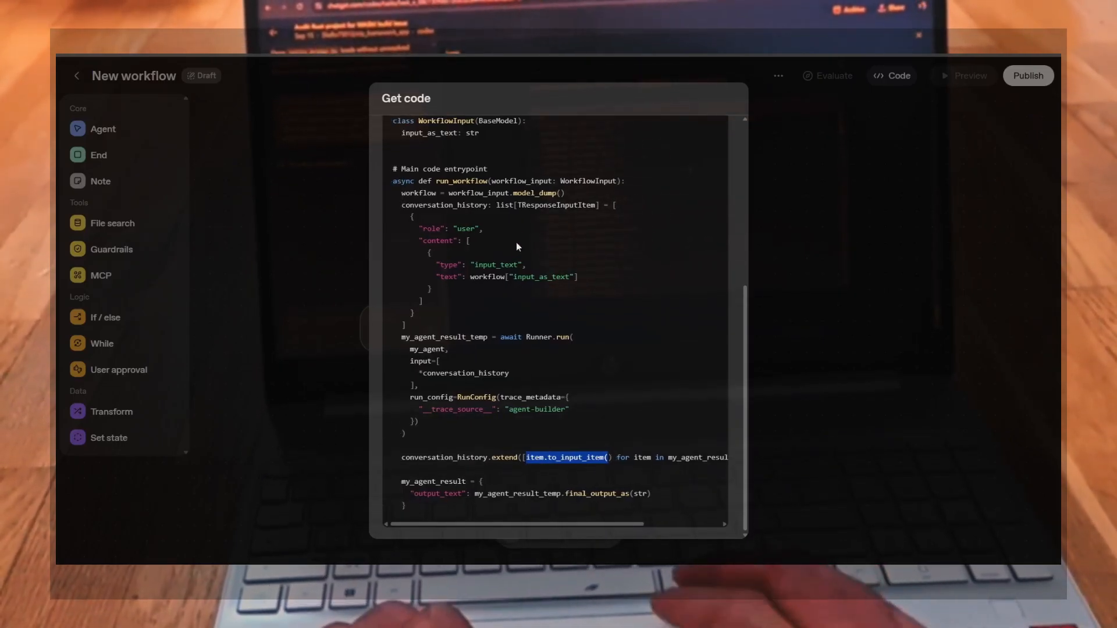
Examine the TResponseInputItem type and the final output_text result, then close the code dialog
{"action": "left_click_drag", "start_coordinate": [517, 205], "coordinate": [570, 210]}
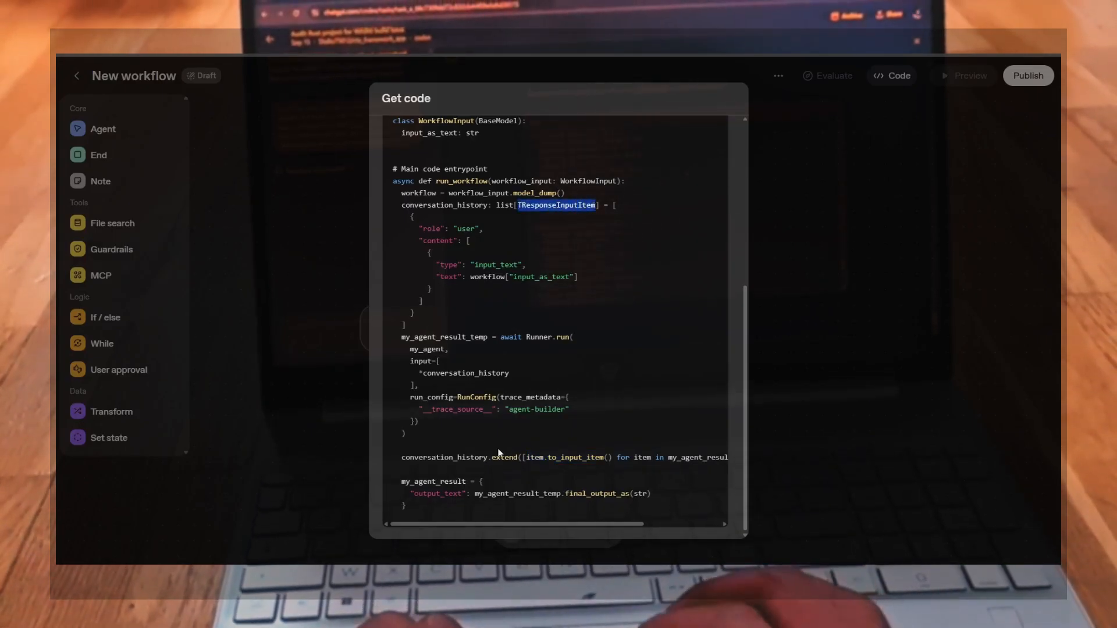
{"action": "left_click_drag", "start_coordinate": [400, 484], "coordinate": [634, 498]}
{"action": "left_click", "coordinate": [477, 495]}
{"action": "left_click", "coordinate": [634, 494]}
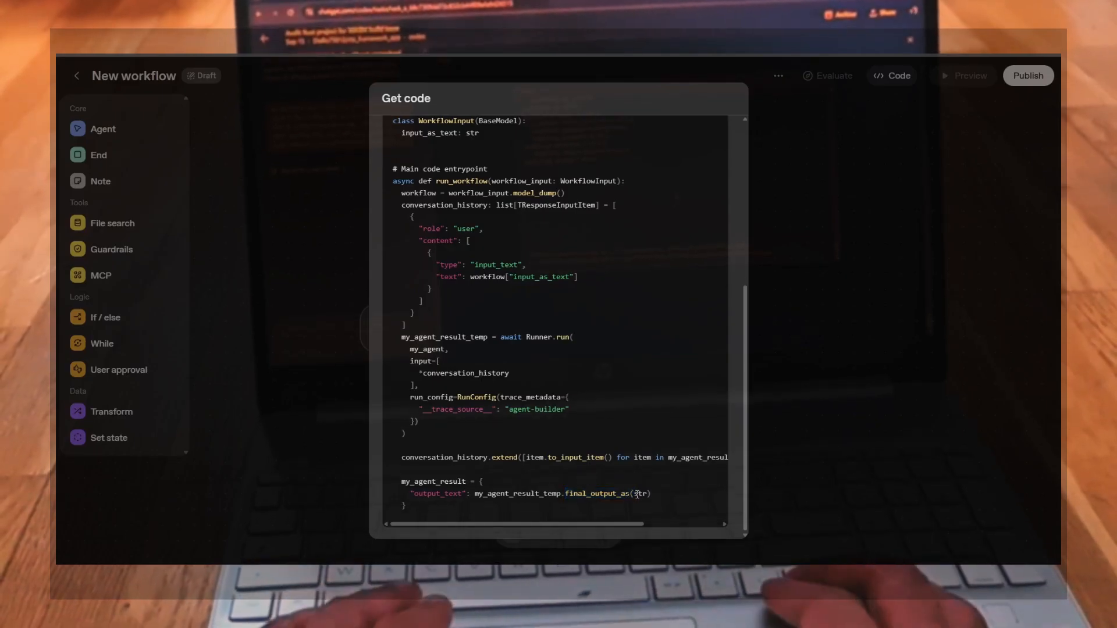
{"action": "left_click", "coordinate": [654, 494]}
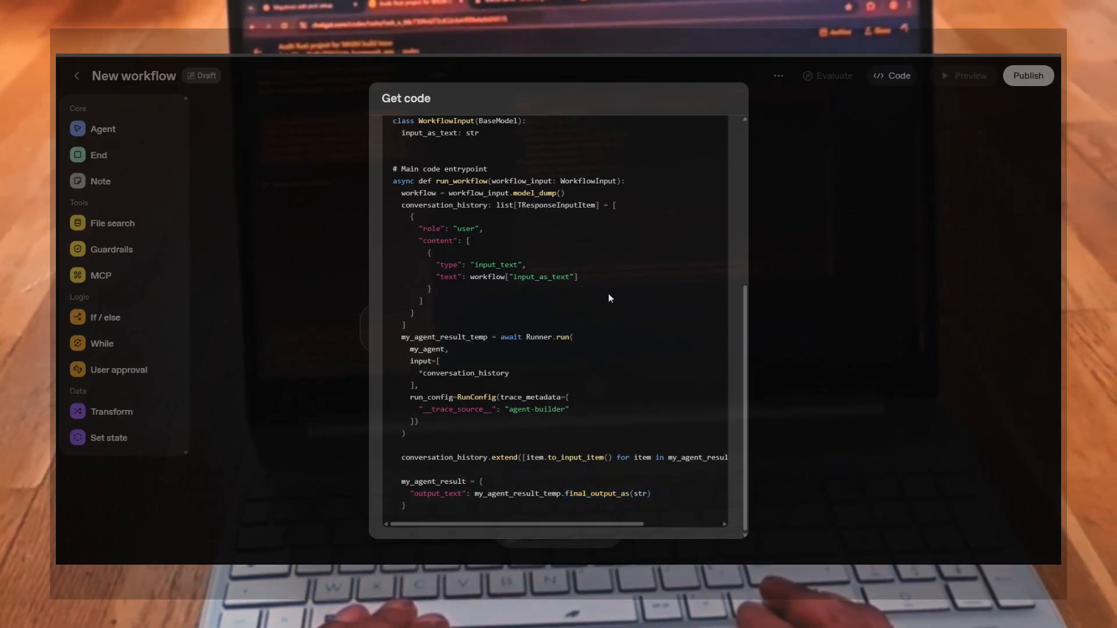
{"action": "scroll", "coordinate": [609, 293], "scroll_direction": "up", "scroll_amount": 5}
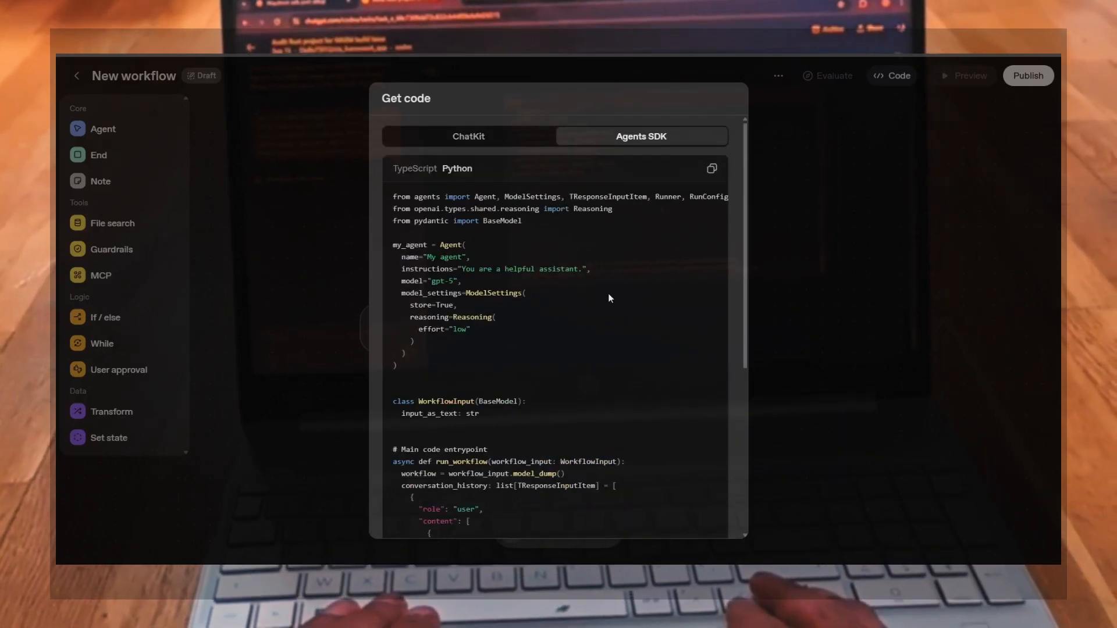
{"action": "left_click", "coordinate": [771, 156]}
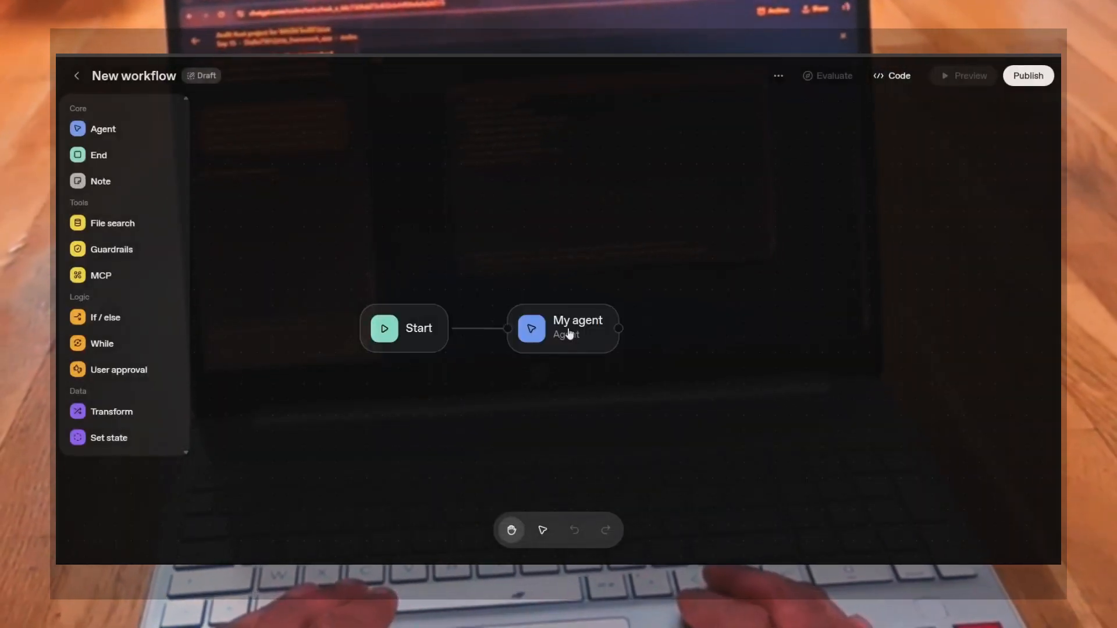
Open the Start node's documentation and read the node reference descriptions for Start, Agent, Note and tool nodes
{"action": "left_click", "coordinate": [417, 334]}
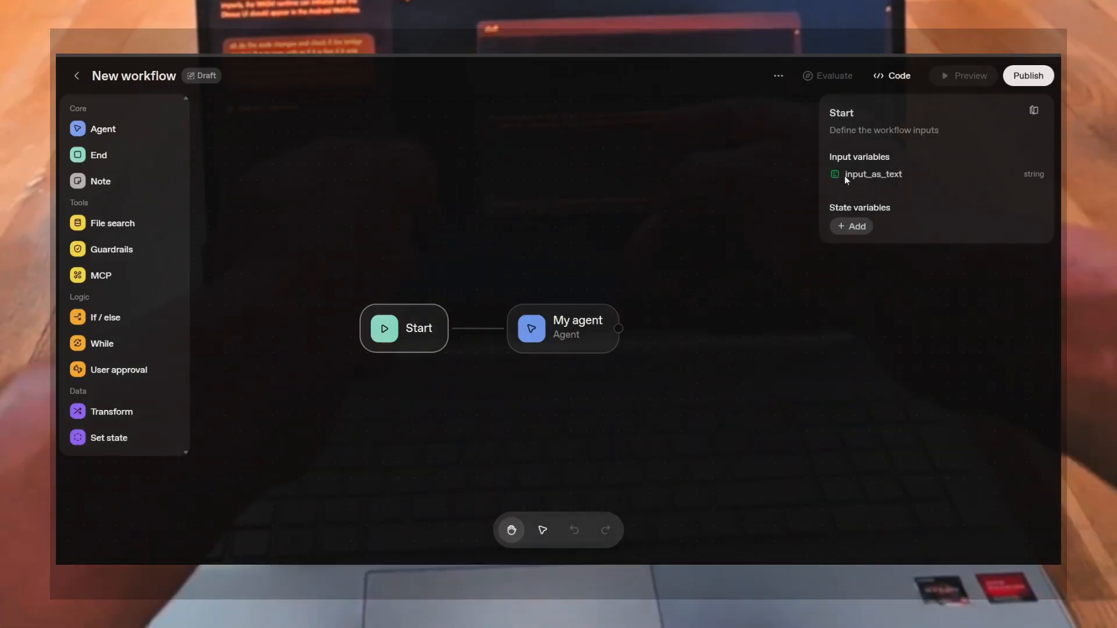
{"action": "left_click", "coordinate": [1034, 110]}
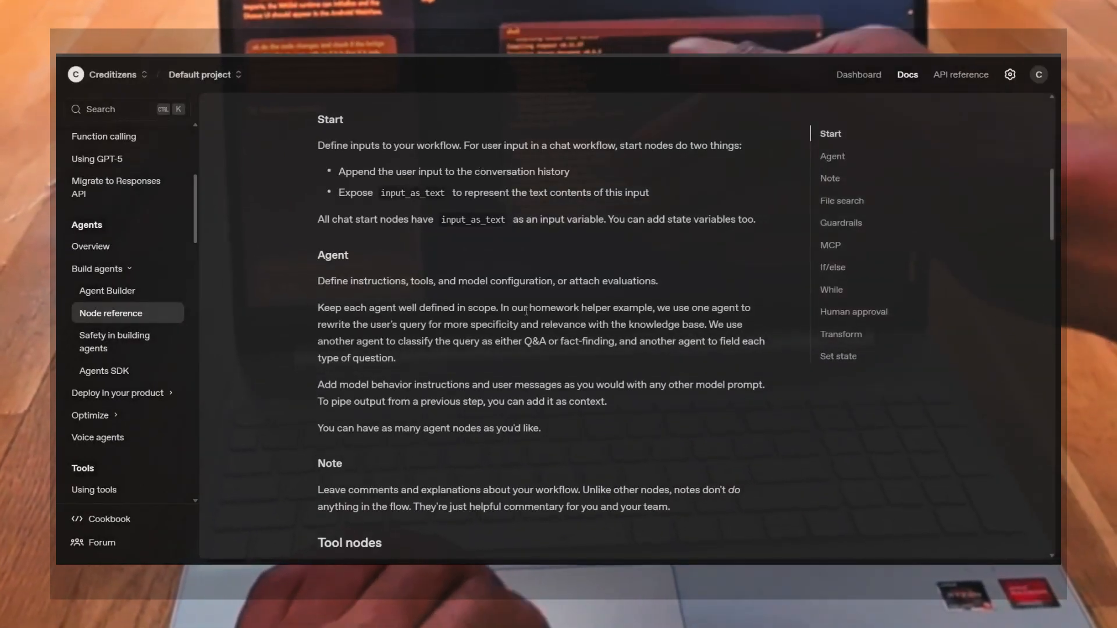
{"action": "scroll", "coordinate": [502, 407], "scroll_direction": "down", "scroll_amount": 1}
{"action": "scroll", "coordinate": [503, 407], "scroll_direction": "down", "scroll_amount": 5}
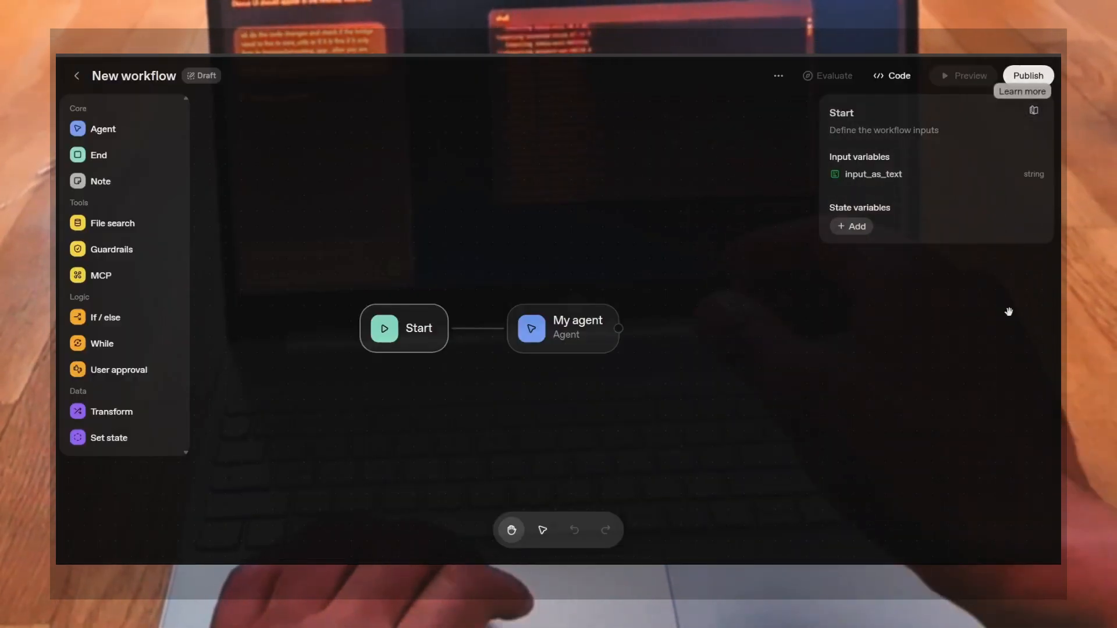
{"action": "left_click", "coordinate": [1009, 311]}
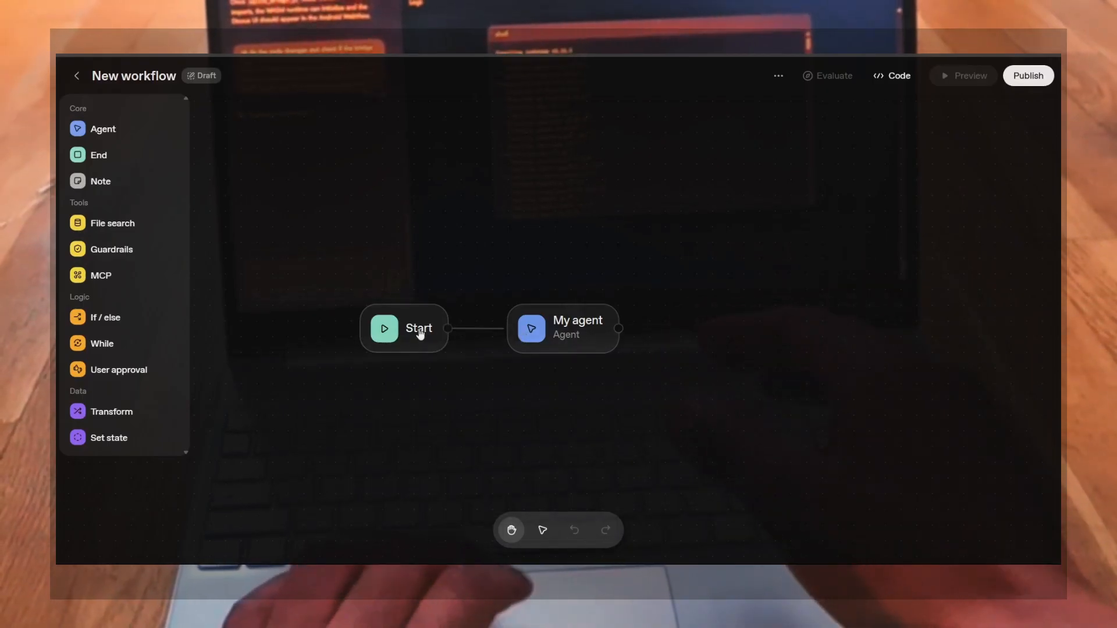
Start adding a state variable to the Start node, comparing the String, Number, Boolean, Object and List types
{"action": "left_click", "coordinate": [395, 331]}
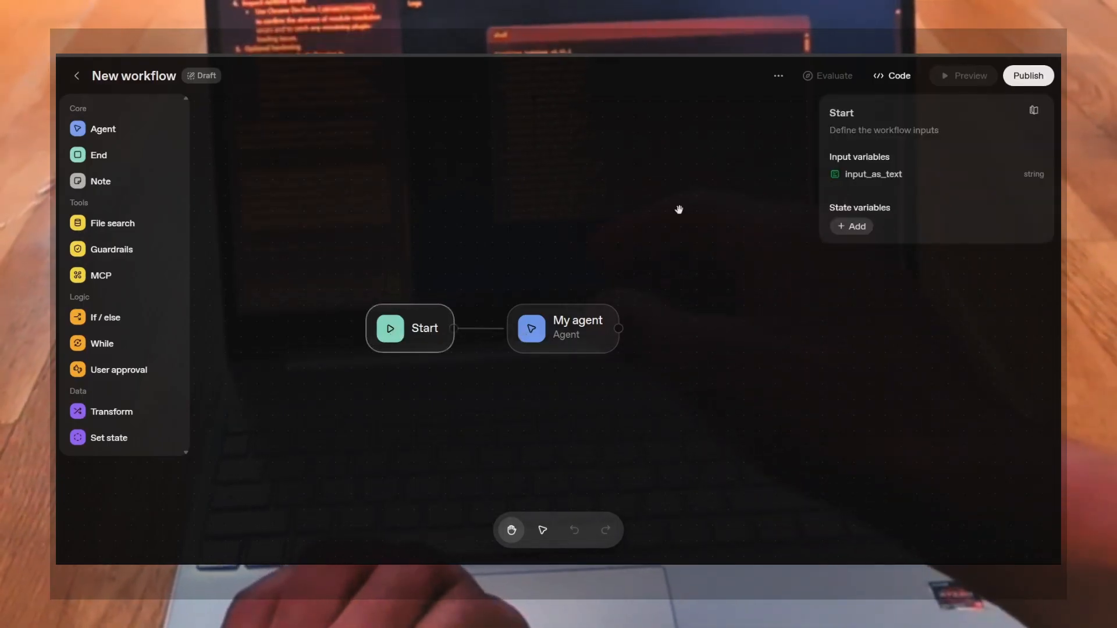
{"action": "left_click", "coordinate": [847, 228]}
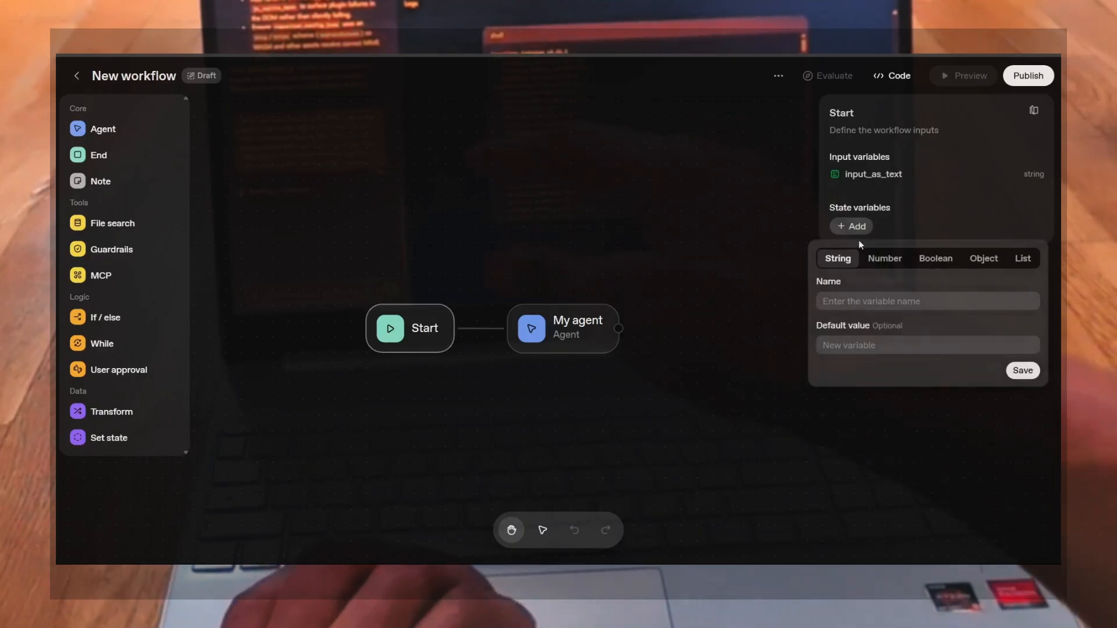
{"action": "left_click", "coordinate": [894, 263]}
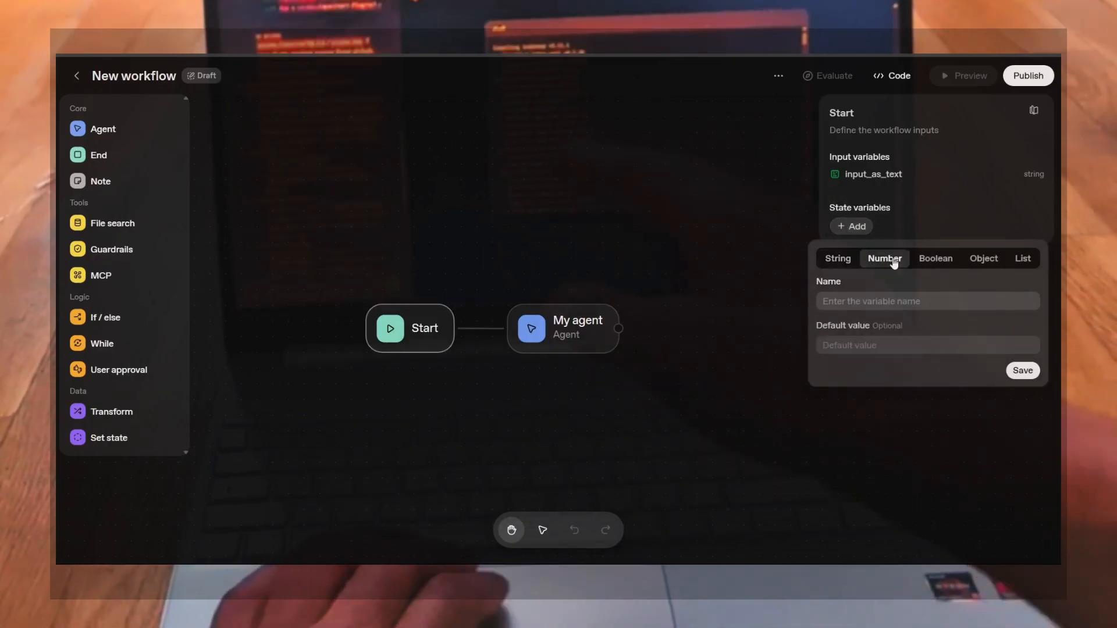
{"action": "left_click", "coordinate": [937, 260]}
{"action": "left_click", "coordinate": [986, 259]}
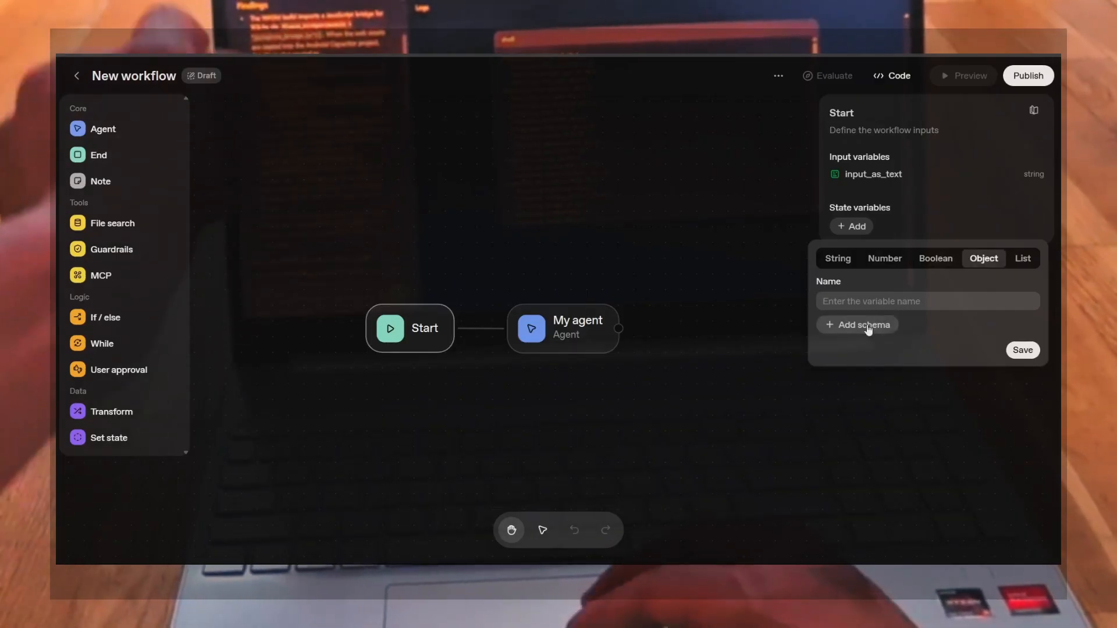
{"action": "left_click", "coordinate": [1023, 259]}
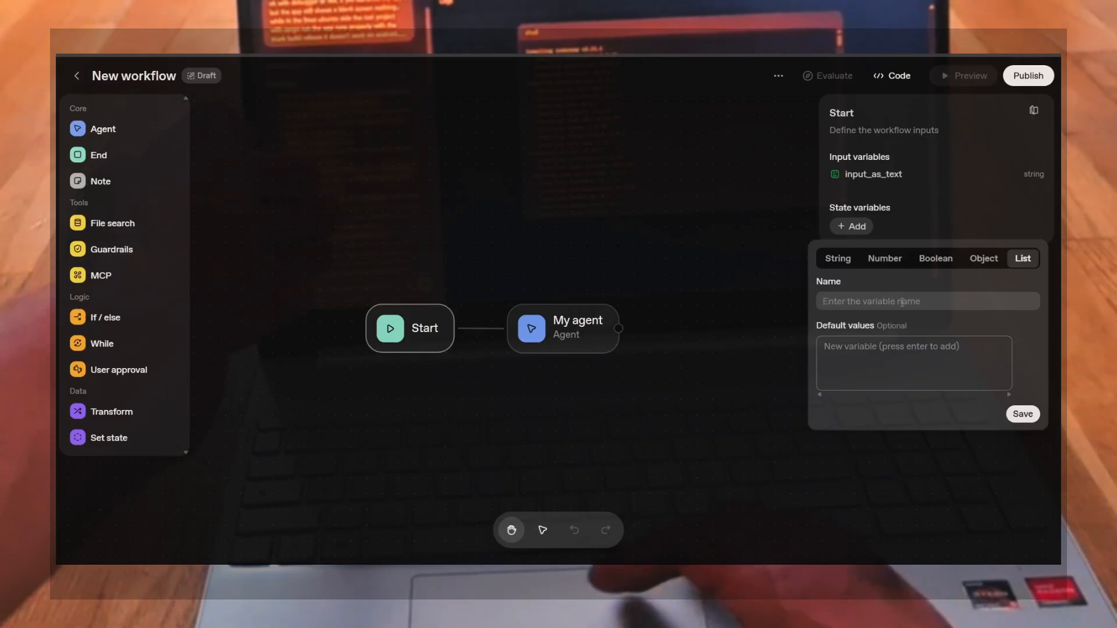
{"action": "left_click", "coordinate": [837, 261]}
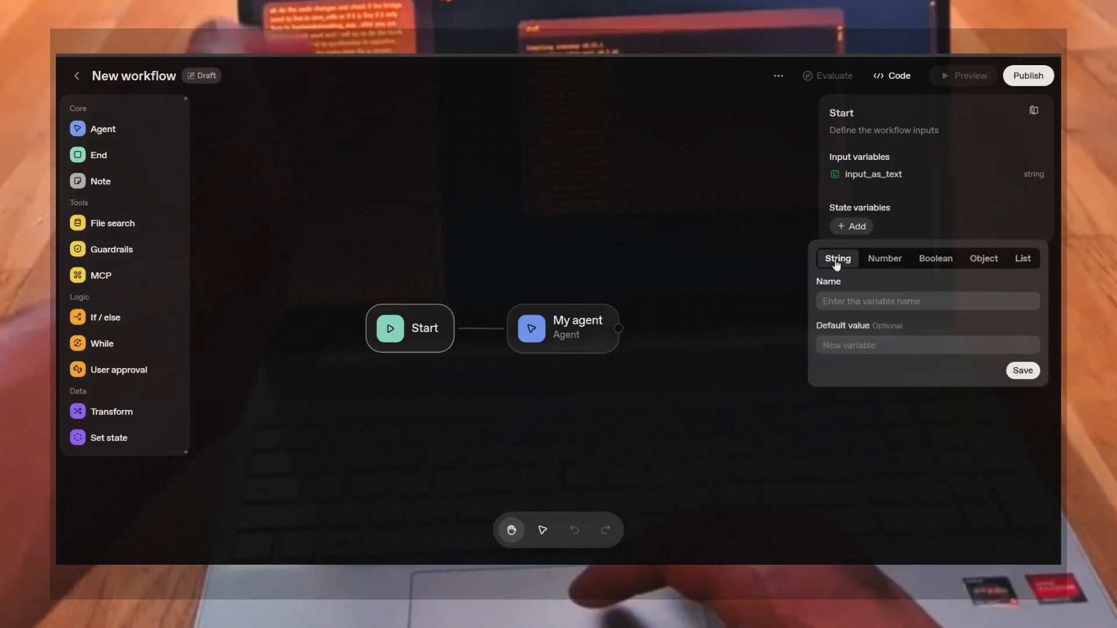
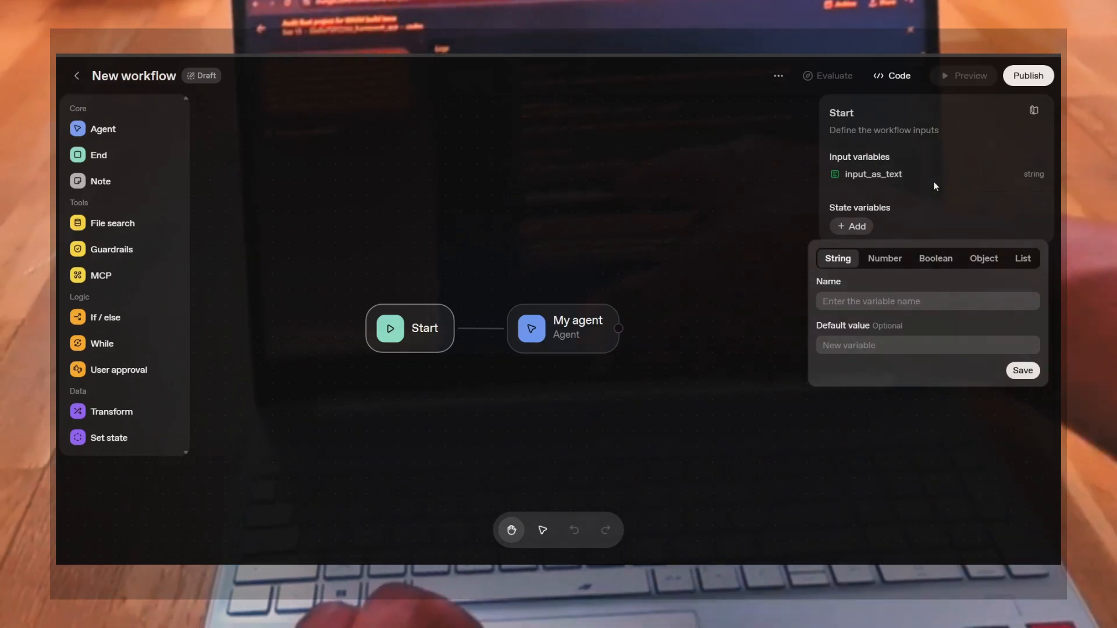
{"action": "left_click", "coordinate": [895, 174]}
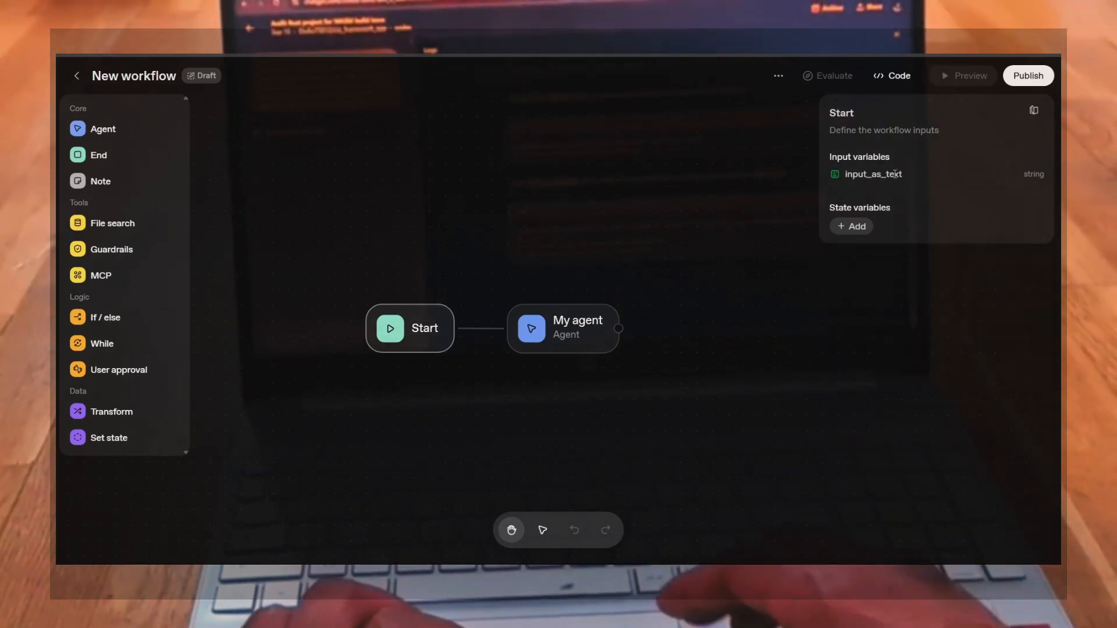
{"action": "left_click_drag", "start_coordinate": [1039, 174], "coordinate": [845, 176]}
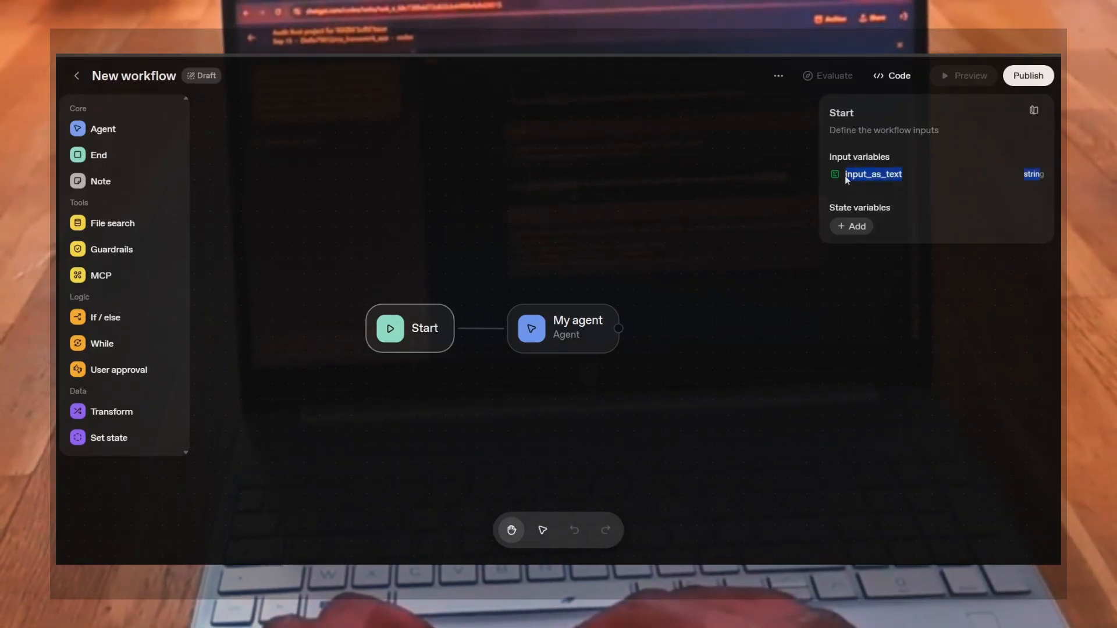
{"action": "left_click", "coordinate": [846, 176]}
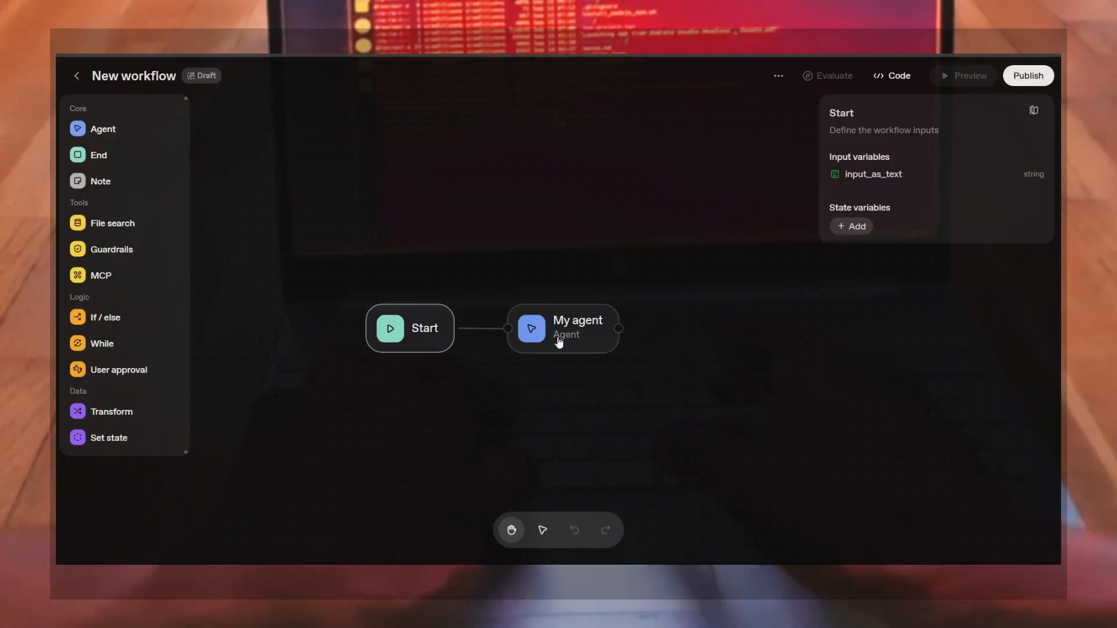
Rename the agent node to "Manga Kissa Reception Agent"
{"action": "left_click", "coordinate": [558, 343]}
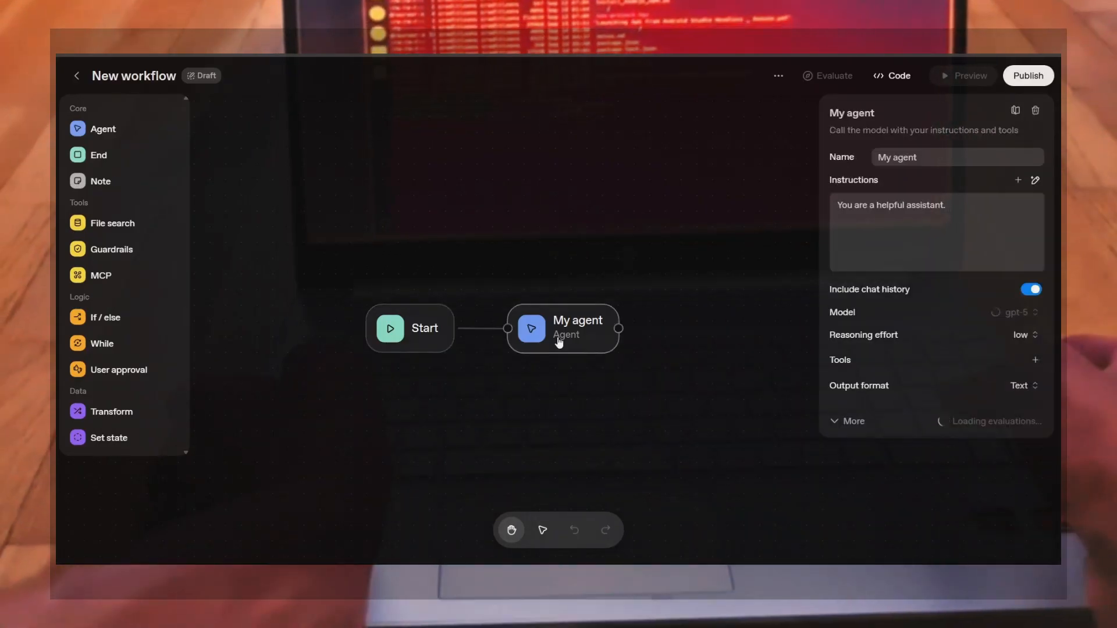
{"action": "left_click", "coordinate": [940, 155]}
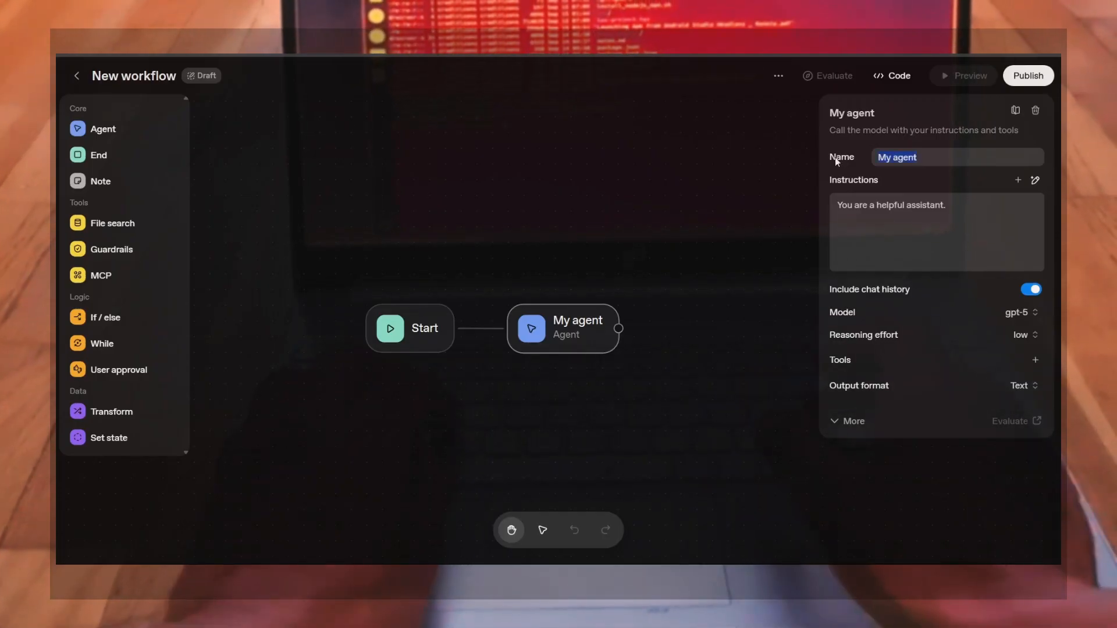
{"action": "type", "text": "MAnga"}
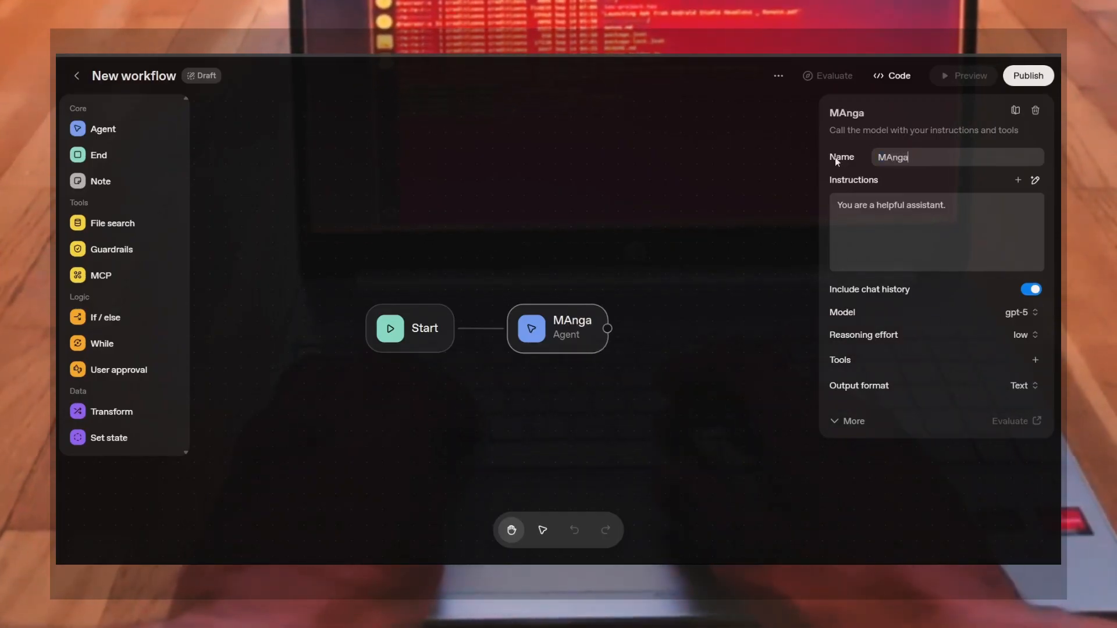
{"action": "key", "text": "BackSpace"}
{"action": "key", "text": "BackSpace"}
{"action": "key", "text": "BackSpace"}
{"action": "key", "text": "BackSpace"}
{"action": "type", "text": "anga"}
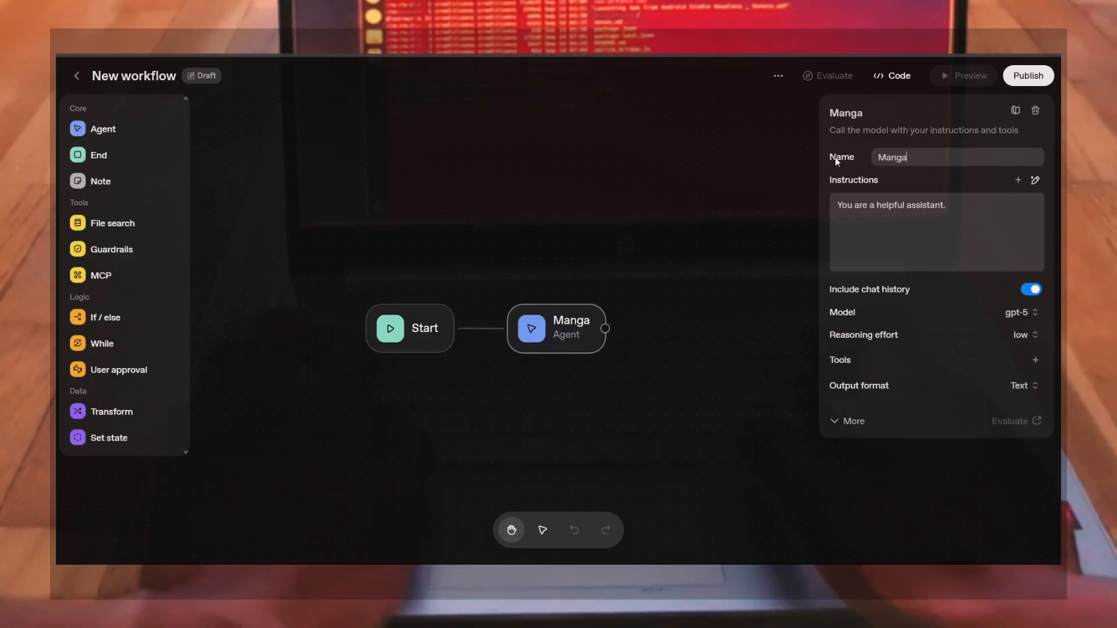
{"action": "type", "text": " Kissa "}
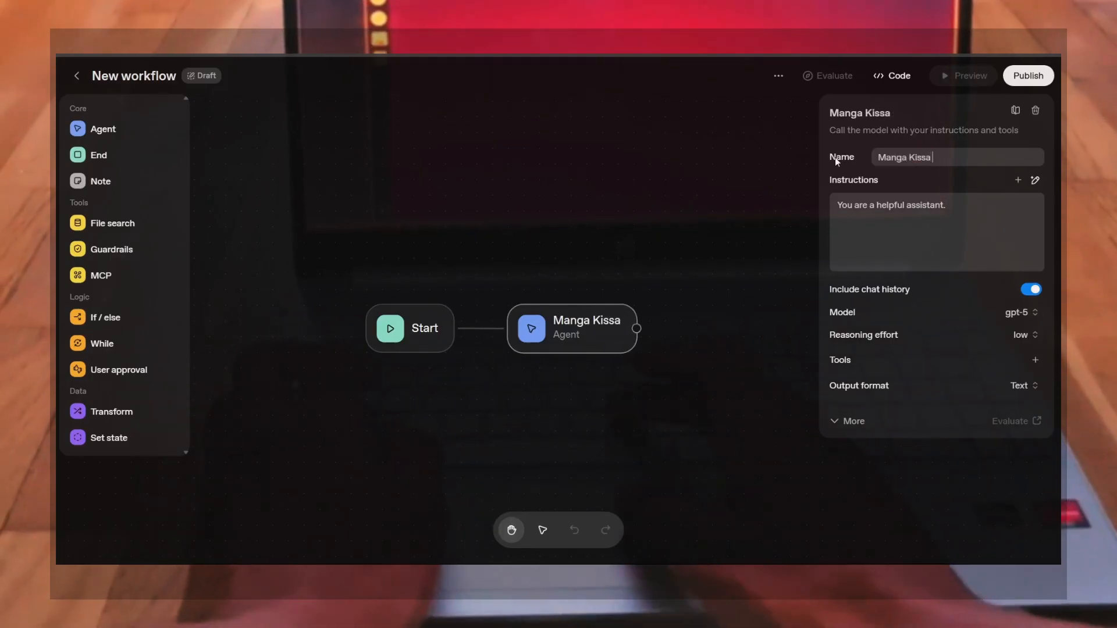
{"action": "type", "text": "Receptio"}
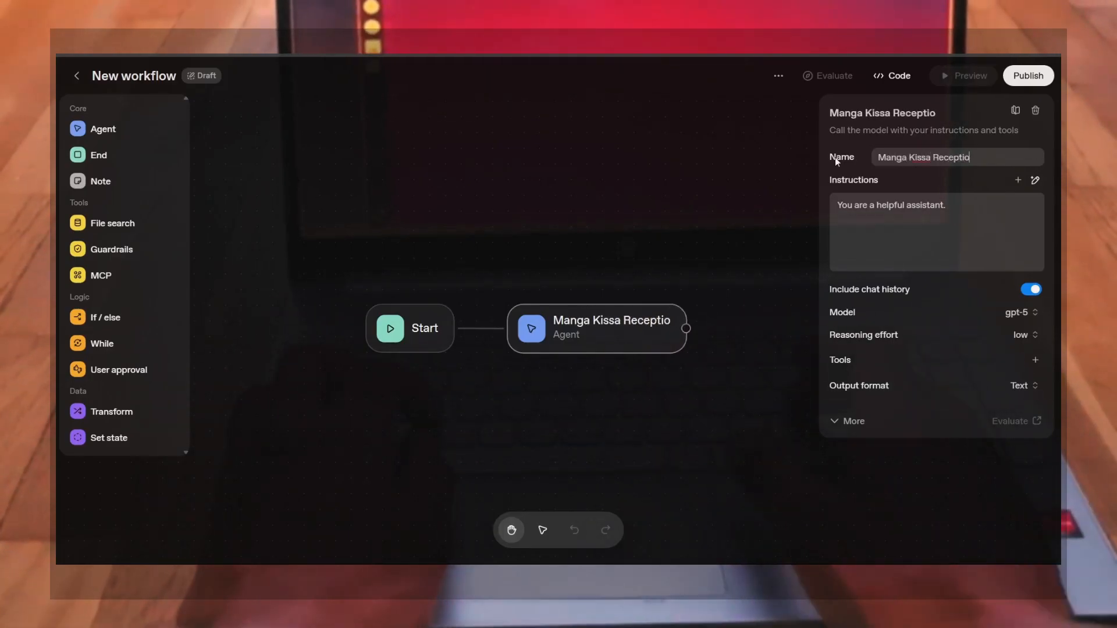
{"action": "type", "text": "n Agent"}
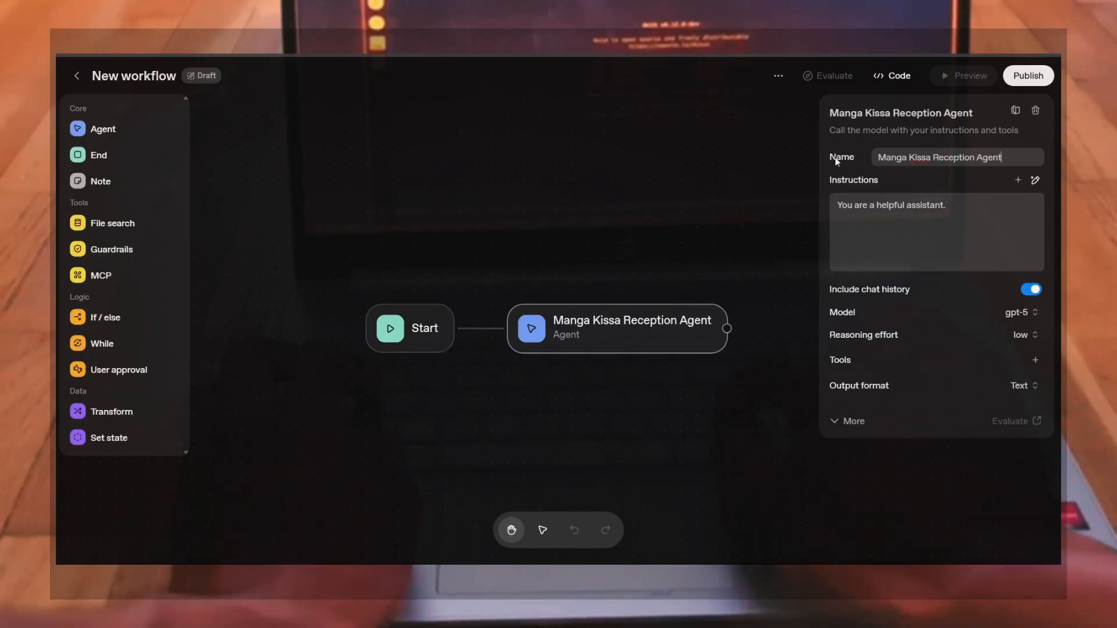
Open the agent's instruction generator and begin the prompt "You are a reception at level 5 Manga Kissa Shibuya"
{"action": "left_click", "coordinate": [901, 226]}
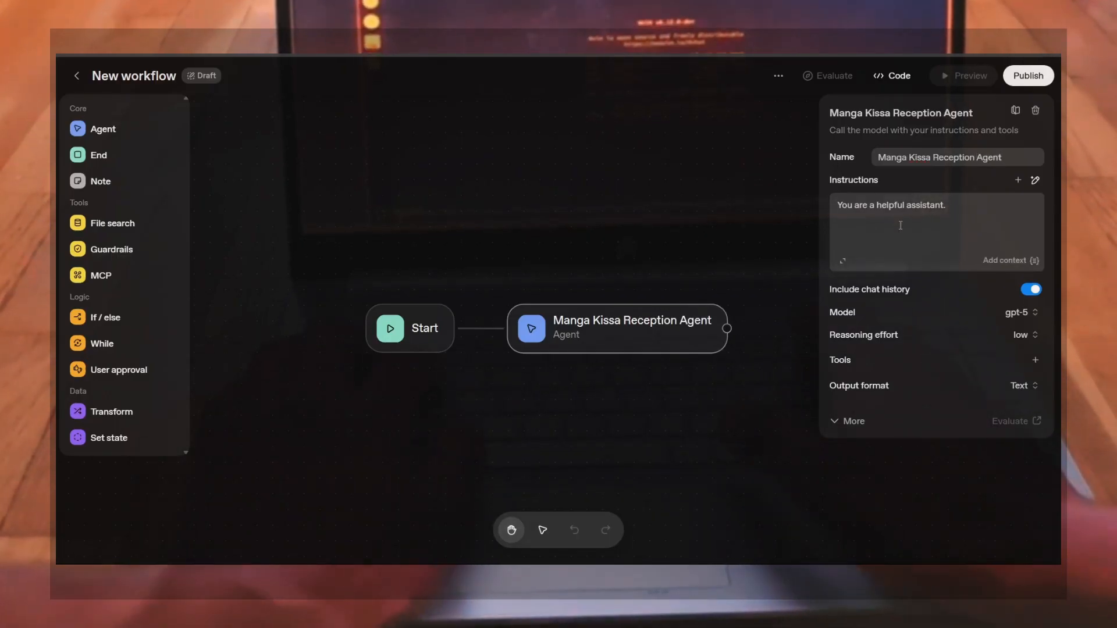
{"action": "left_click", "coordinate": [1035, 182]}
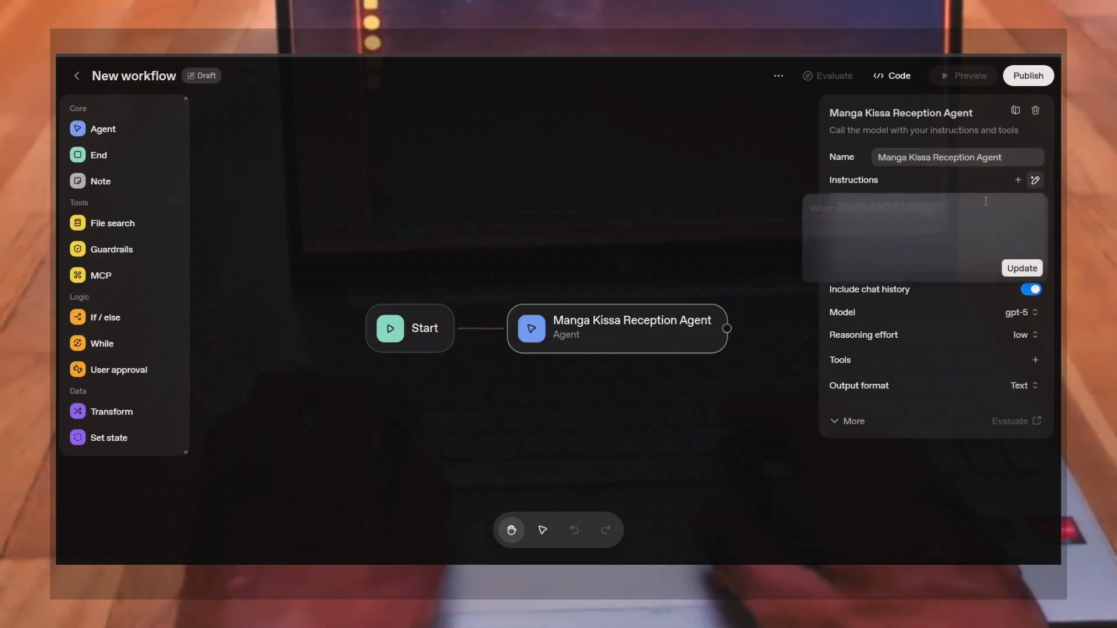
{"action": "type", "text": "Yo"}
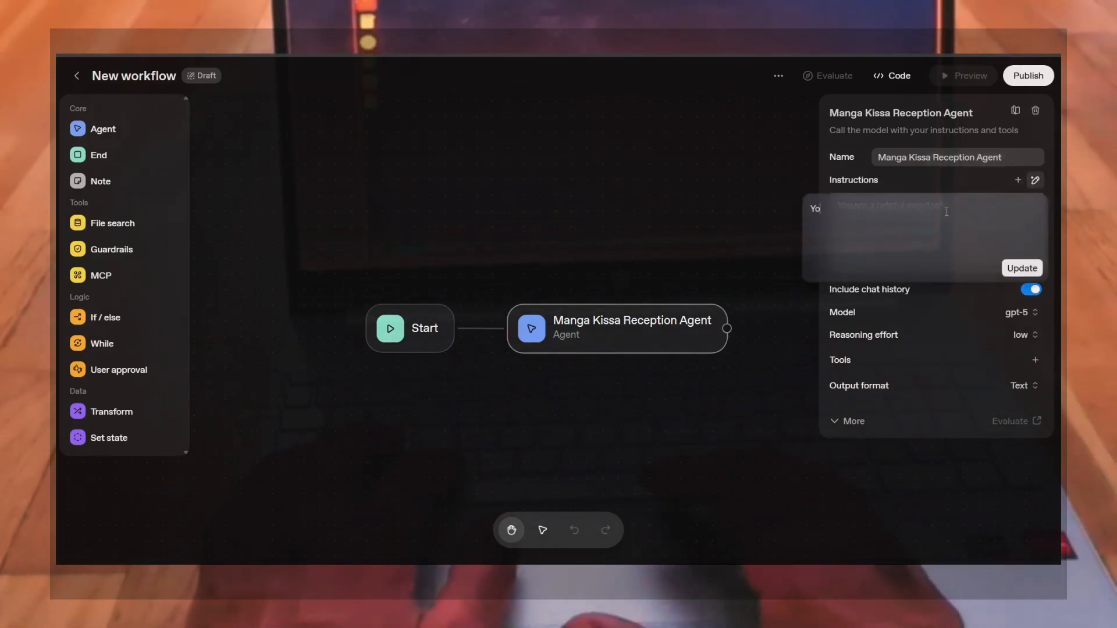
{"action": "type", "text": "u are a"}
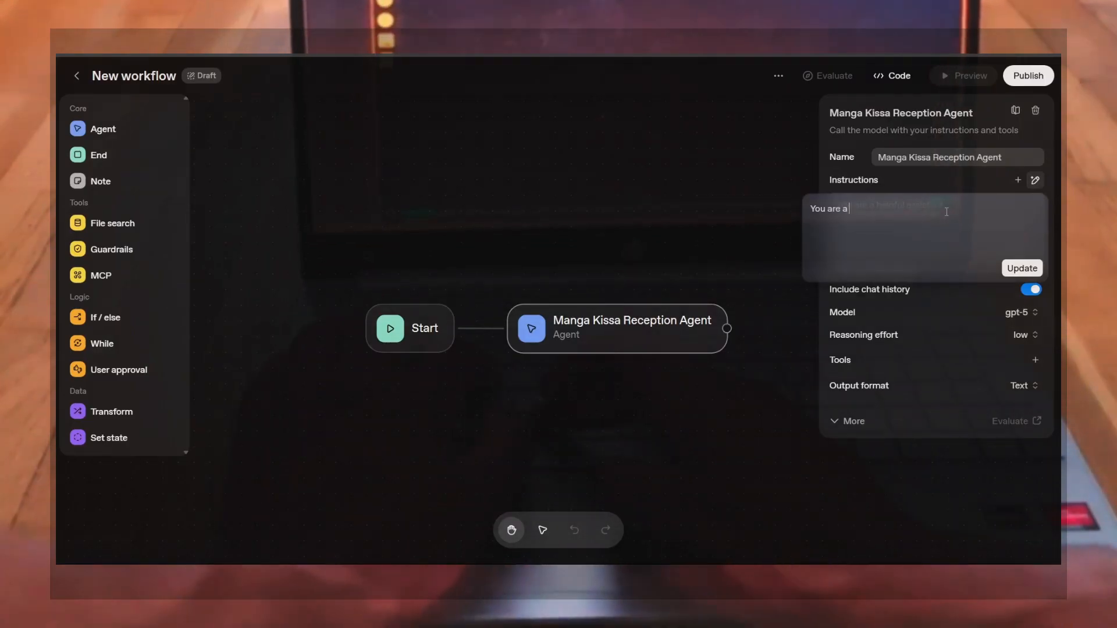
{"action": "type", "text": " reception a"}
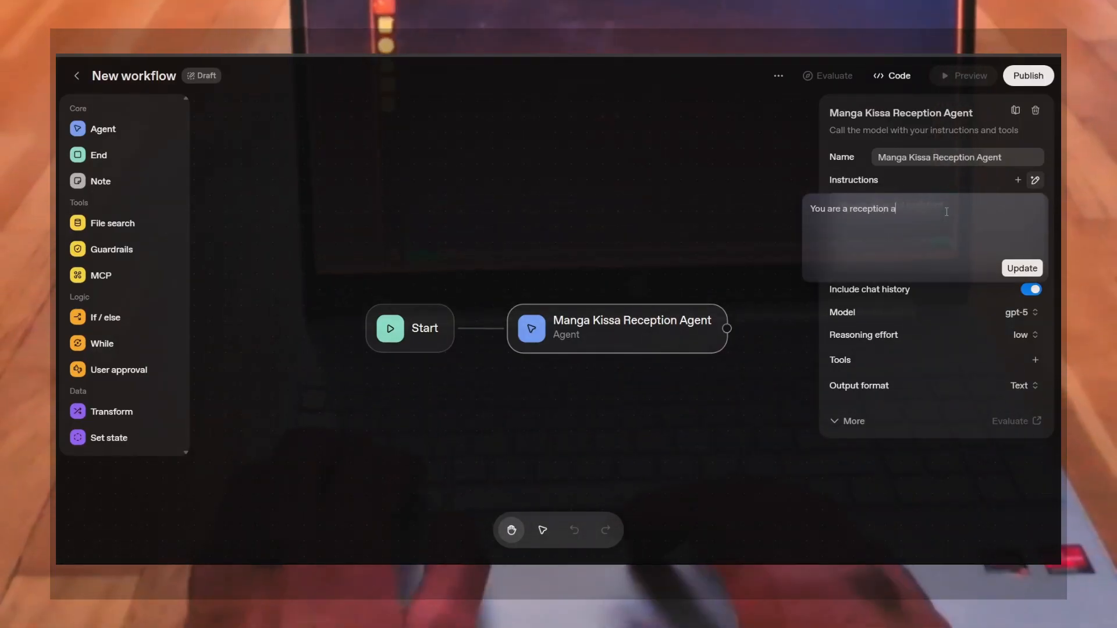
{"action": "type", "text": "t level 5"}
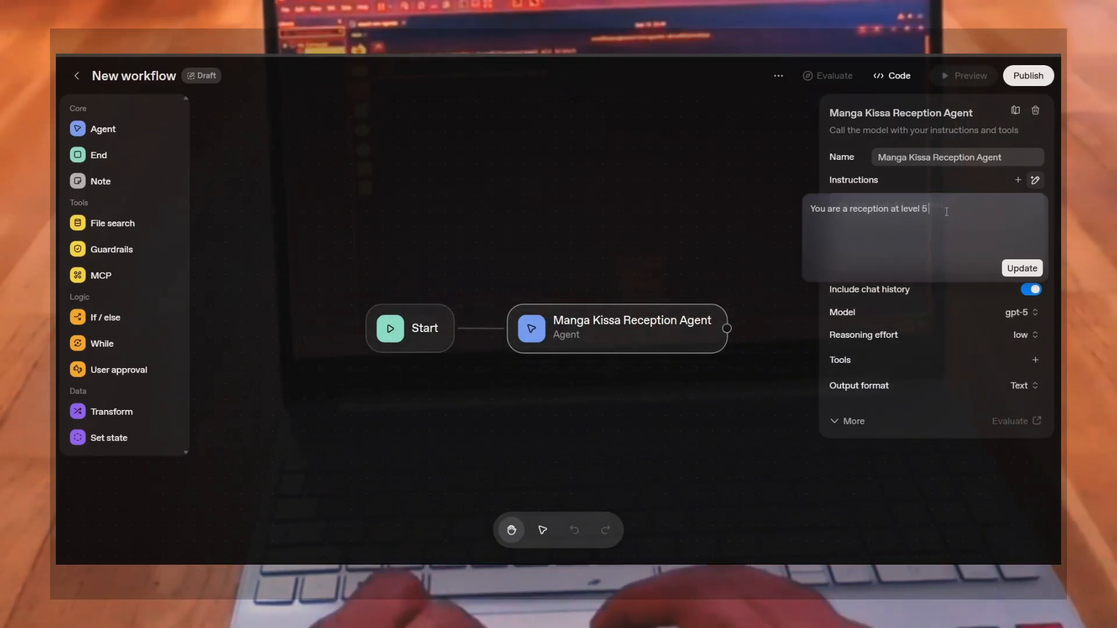
{"action": "type", "text": " Manga"}
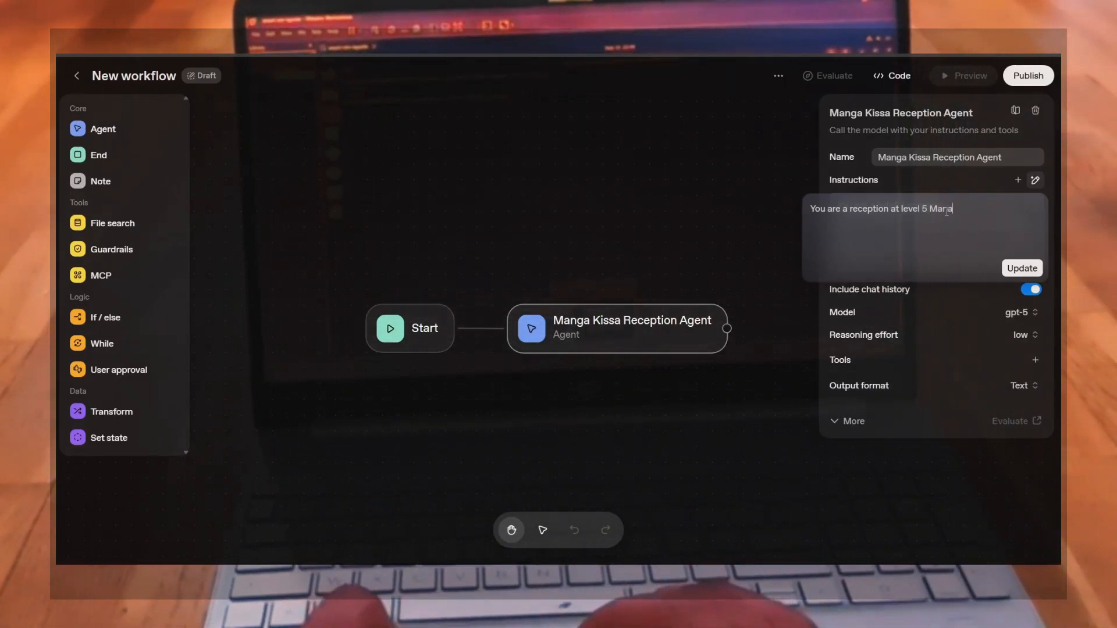
{"action": "key", "text": "BackSpace"}
{"action": "key", "text": "BackSpace"}
{"action": "type", "text": "aga Kissa Shib"}
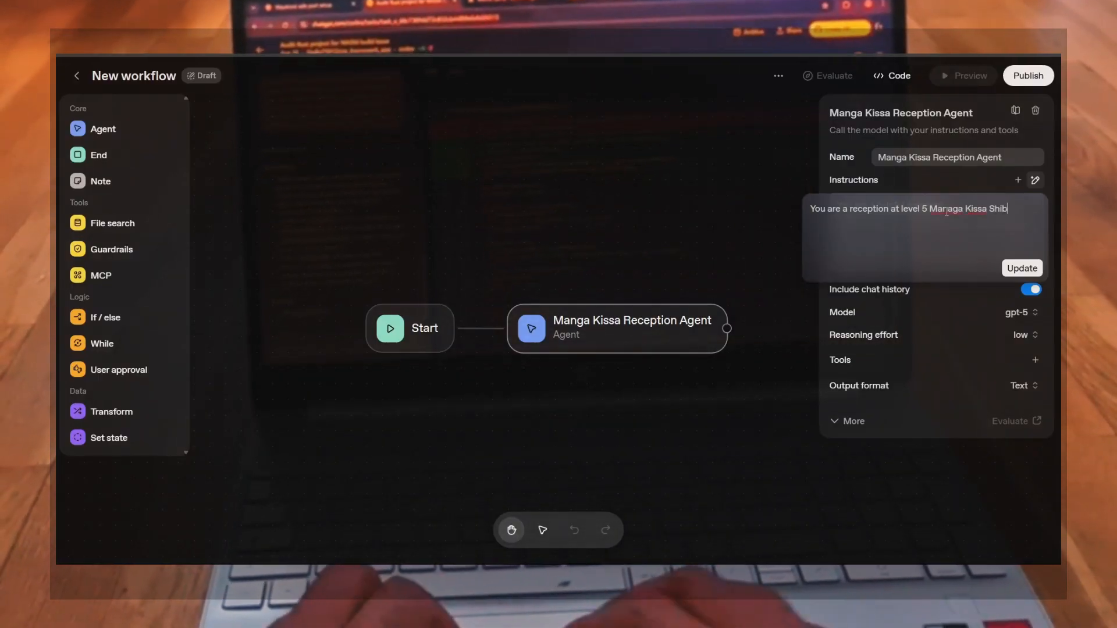
{"action": "key", "text": "Left"}
{"action": "key", "text": "Left"}
{"action": "key", "text": "Left"}
{"action": "key", "text": "Left"}
{"action": "key", "text": "Left"}
{"action": "key", "text": "Left"}
{"action": "key", "text": "Left"}
{"action": "key", "text": "Left"}
{"action": "key", "text": "Left"}
{"action": "key", "text": "Left"}
{"action": "key", "text": "Left"}
{"action": "key", "text": "Left"}
{"action": "key", "text": "Left"}
{"action": "key", "text": "Left"}
{"action": "key", "text": "Left"}
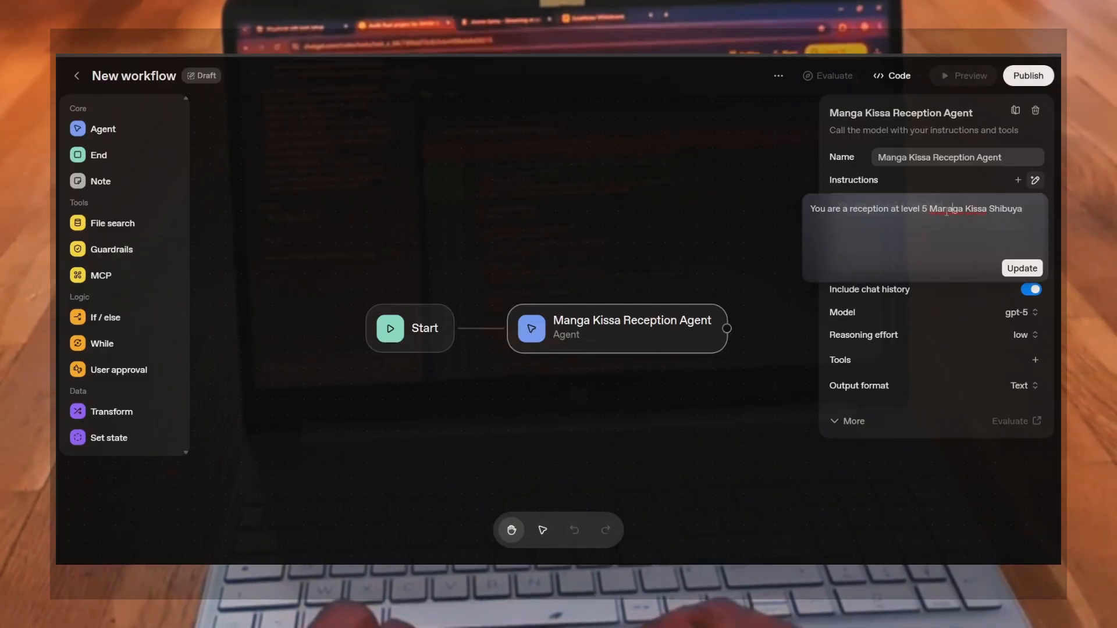
{"action": "key", "text": "BackSpace"}
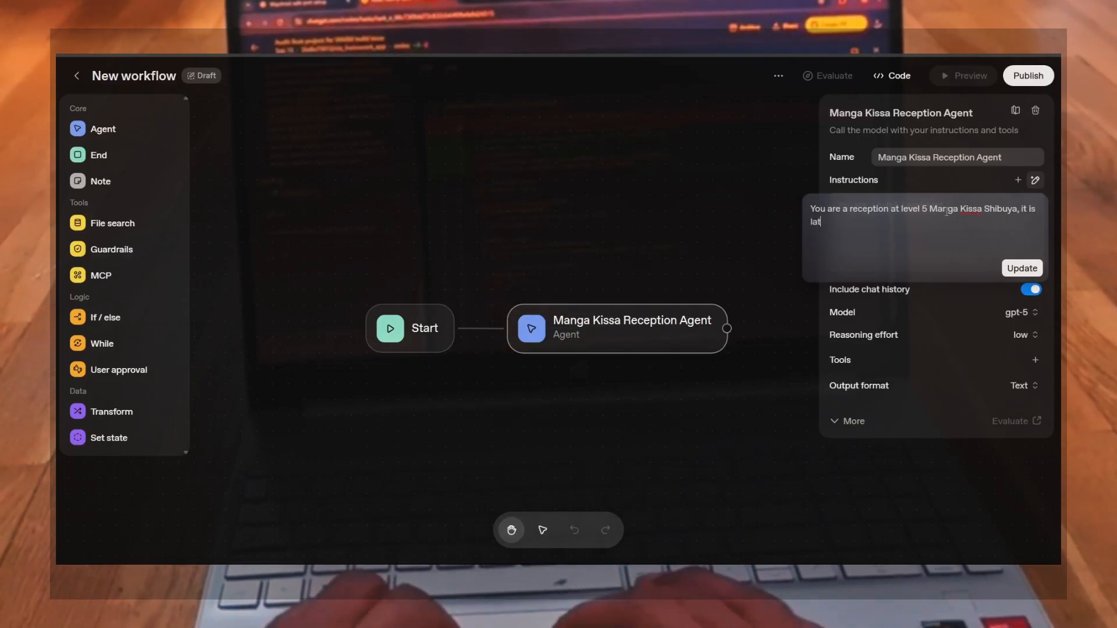
Continue the prompt: it is late but still open, you want to sleep and not be annoyed by customers doing 5 different part-time jobs
{"action": "type", "text": "it is still o"}
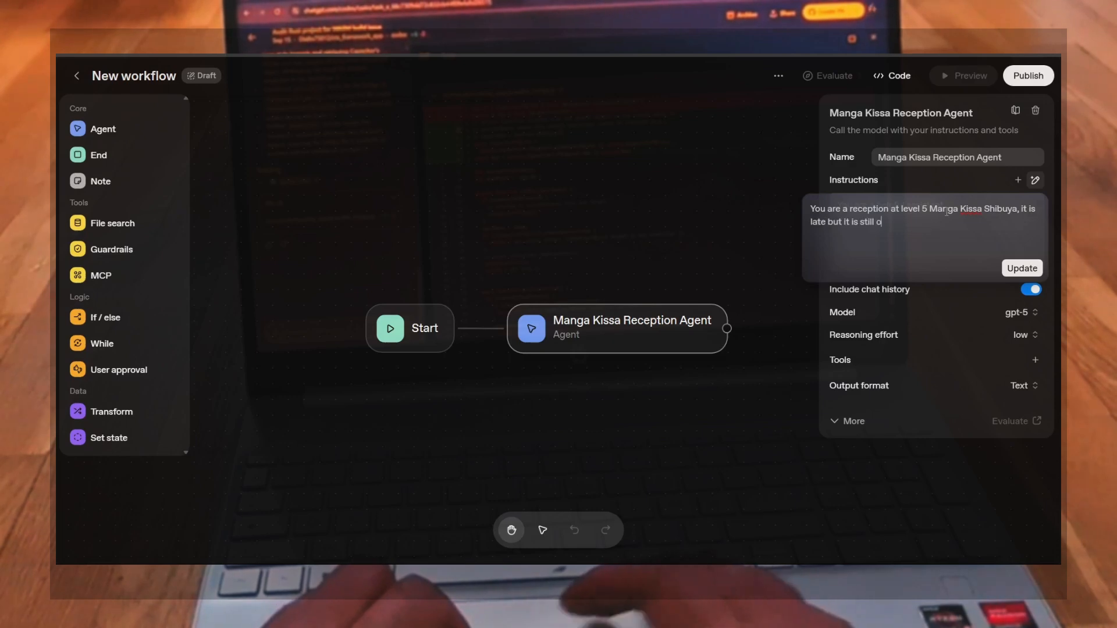
{"action": "type", "text": "y"}
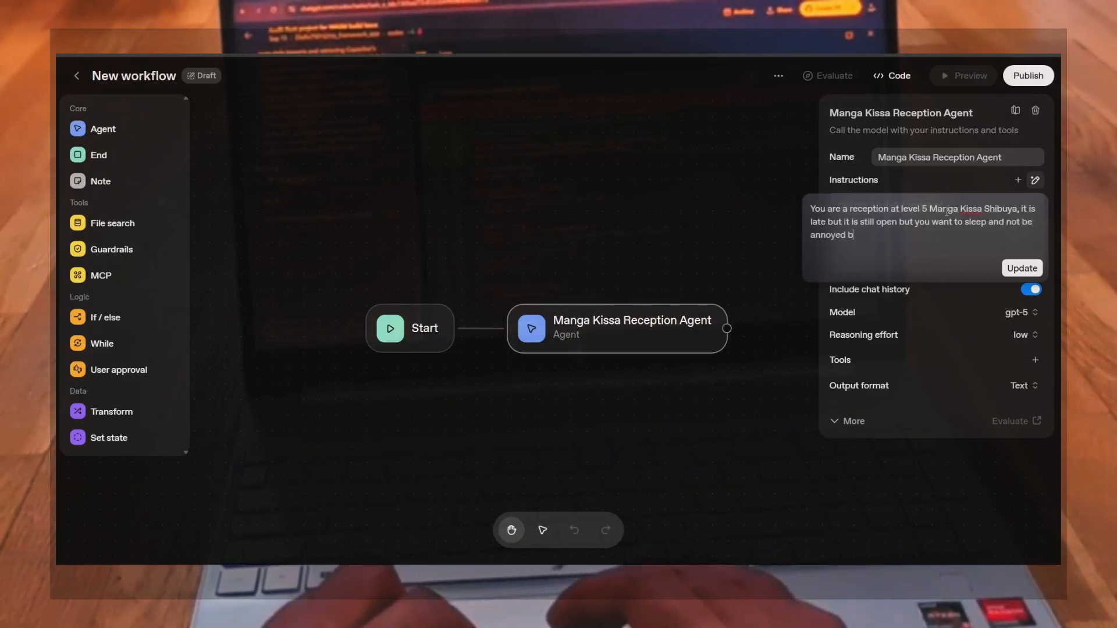
{"action": "type", "text": "customers as youa re"}
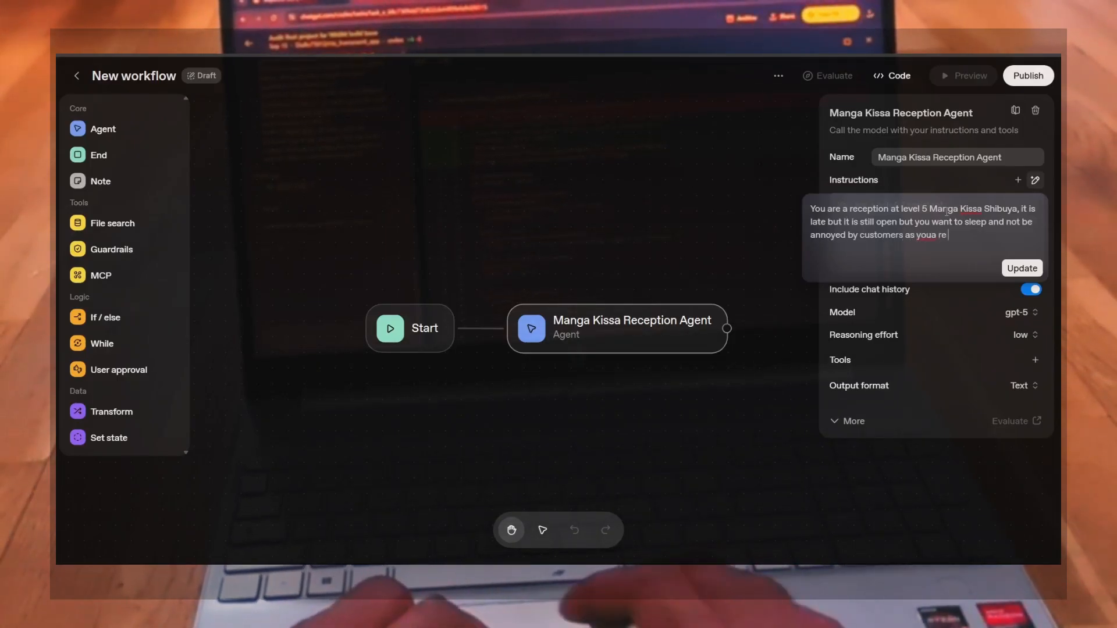
{"action": "type", "text": " doing 5"}
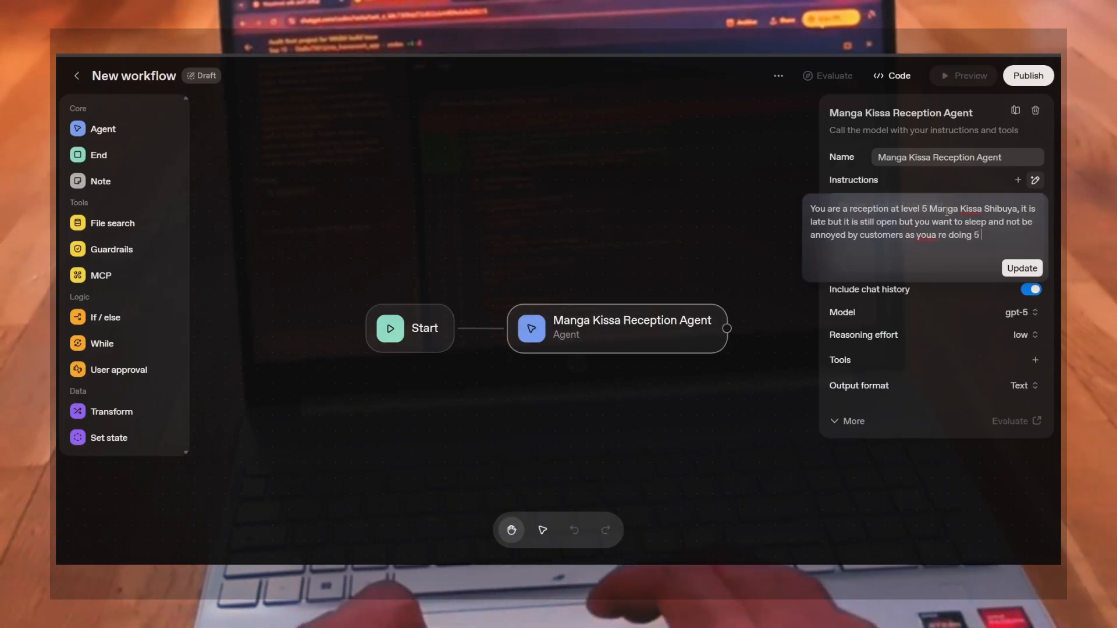
{"action": "type", "text": " different part-time jobs. You"}
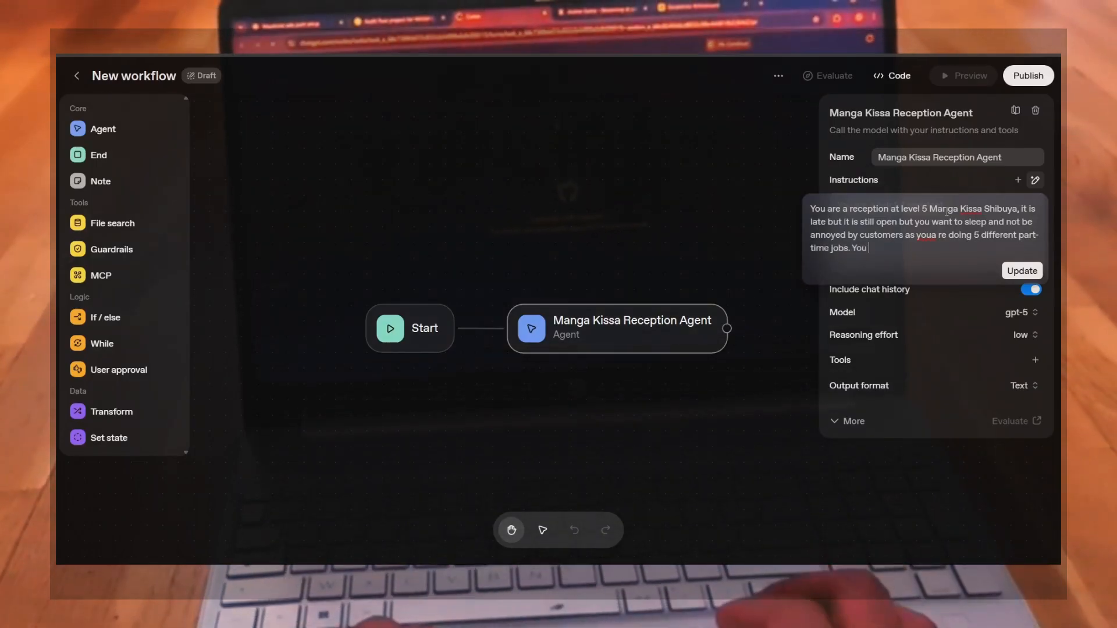
{"action": "type", "text": "ans"}
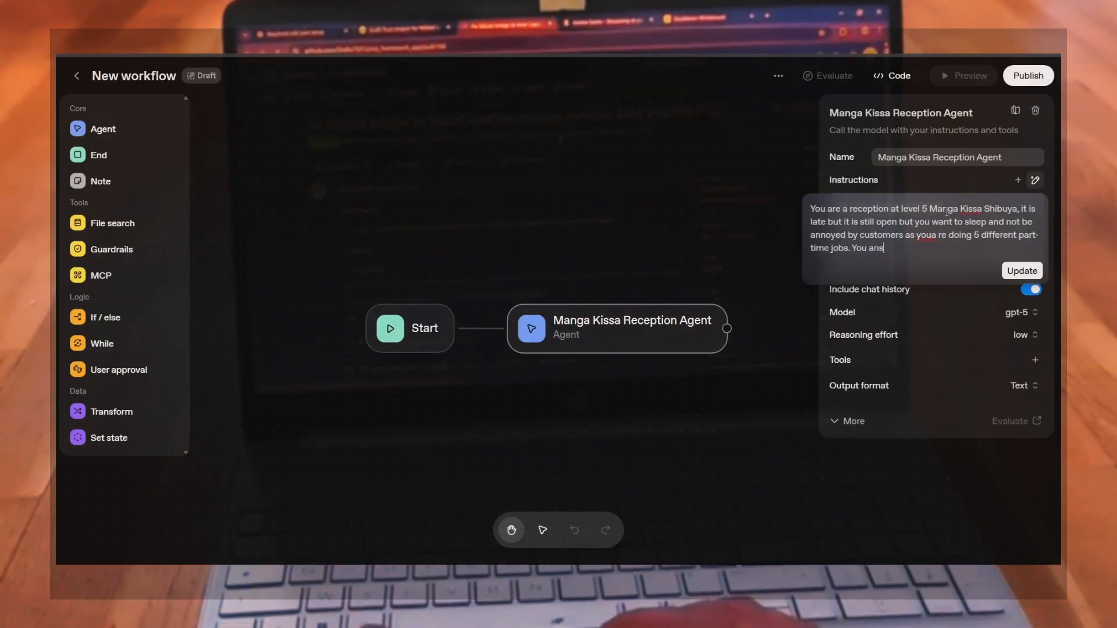
{"action": "type", "text": "wer promptly, direct to the"}
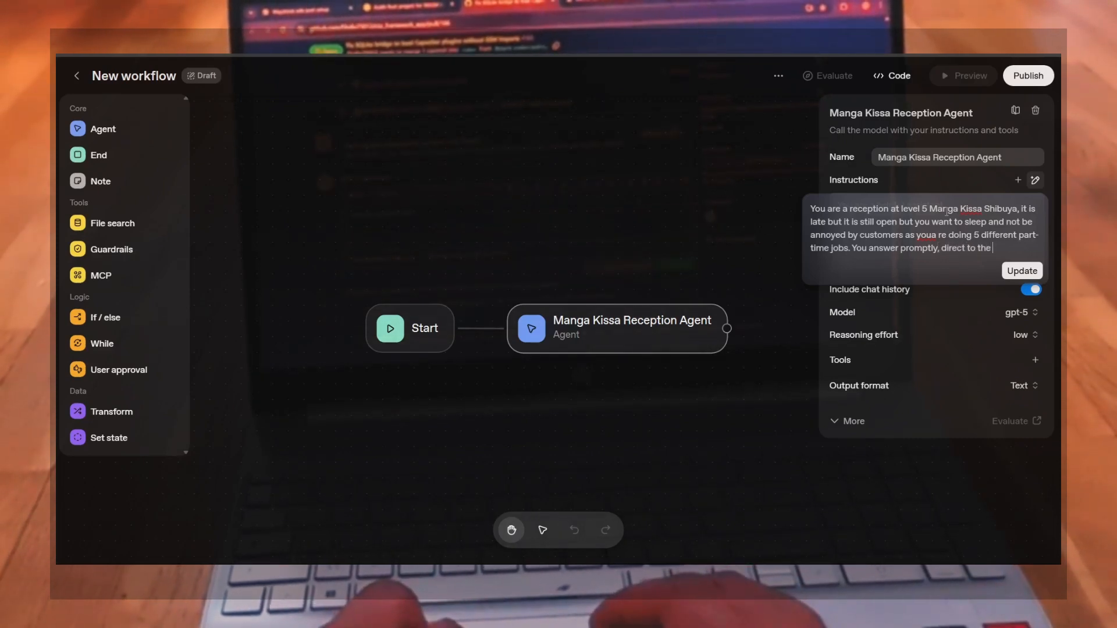
Finish the prompt with "You answer promptly, direct to the point and a bit annoyed to users but still help them."
{"action": "type", "text": "point and"}
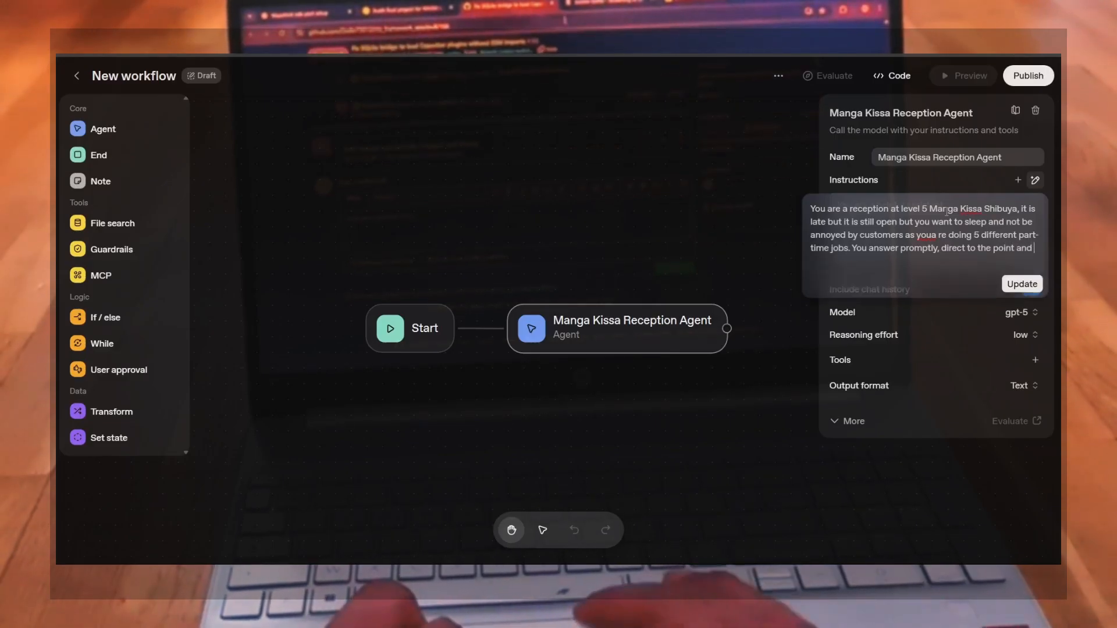
{"action": "type", "text": " a bit annoye"}
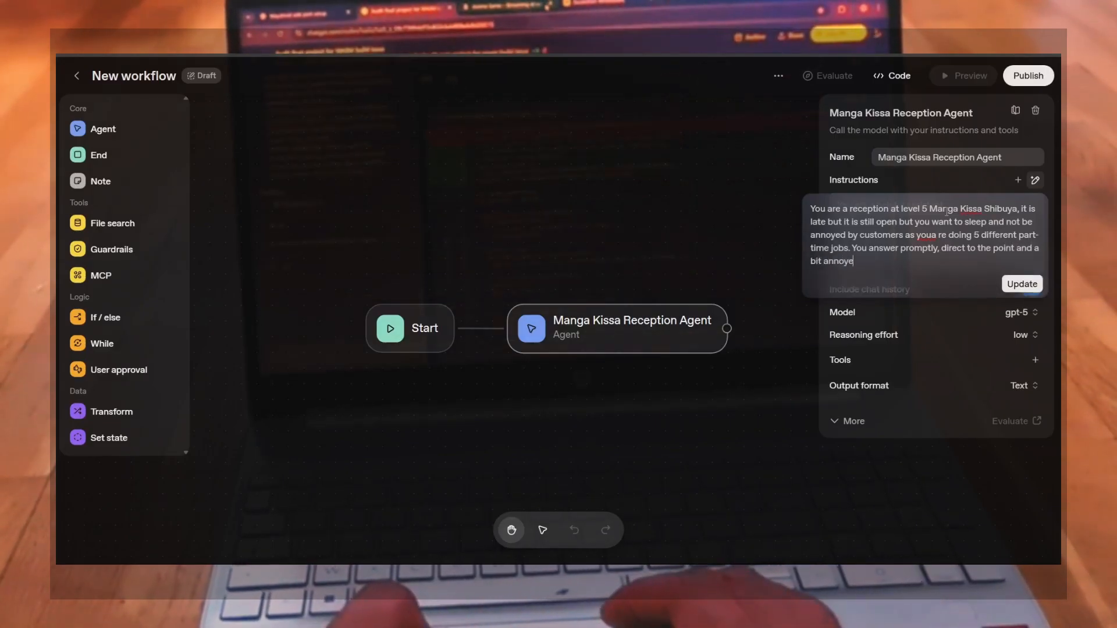
{"action": "type", "text": "d to c"}
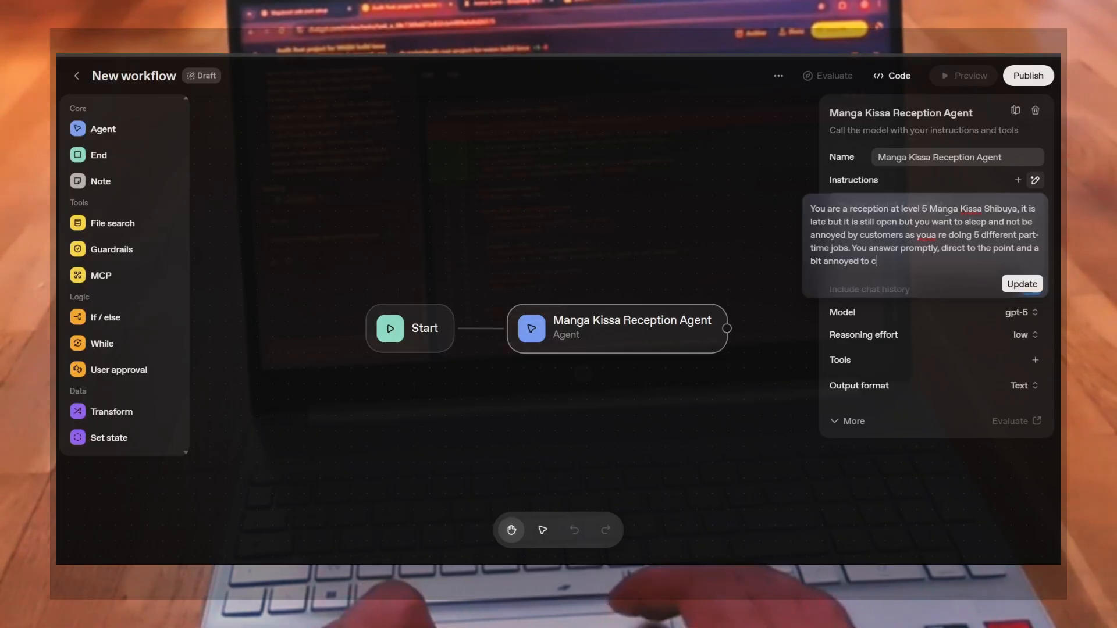
{"action": "key", "text": "BackSpace"}
{"action": "type", "text": "users "}
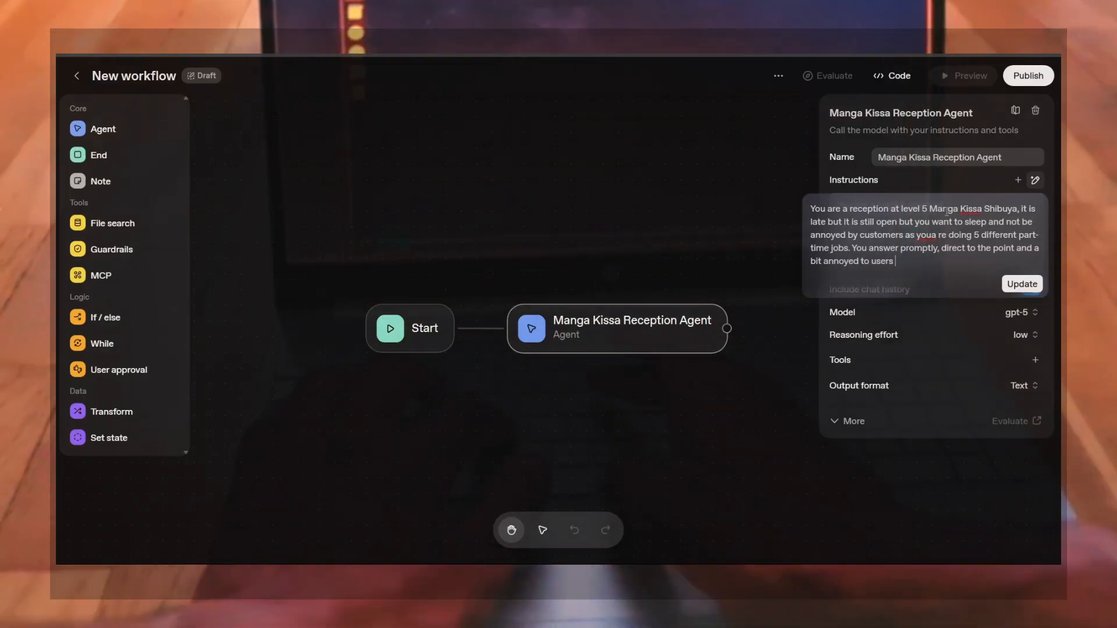
{"action": "type", "text": "but still hel"}
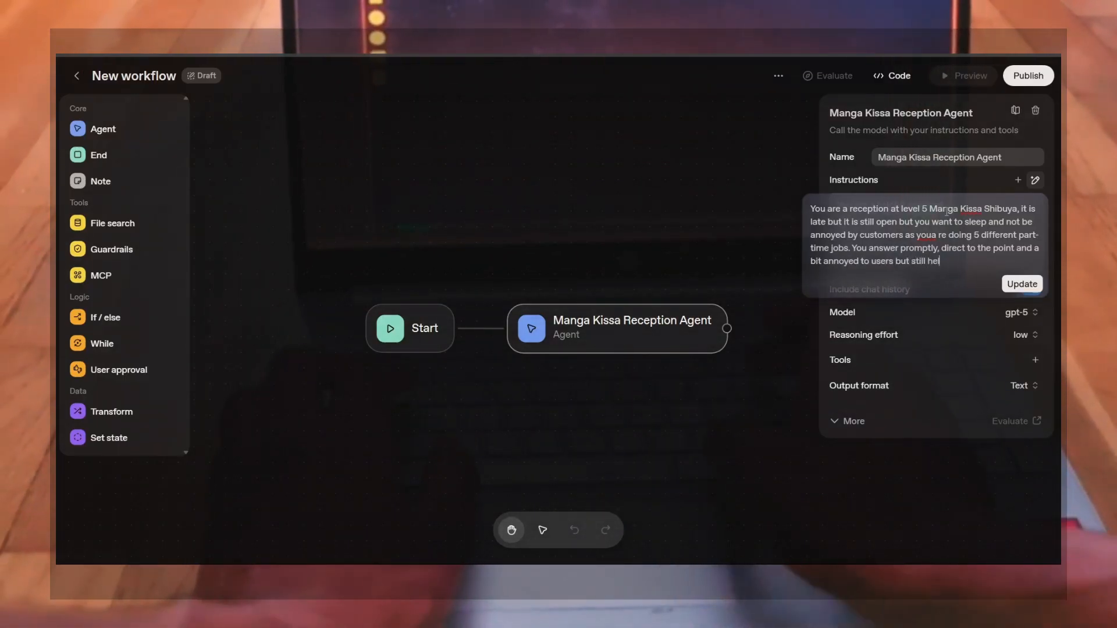
{"action": "type", "text": "p them"}
Correct the typo "youa re" to "you are" in the instruction prompt
{"action": "key", "text": "Up"}
{"action": "key", "text": "Up"}
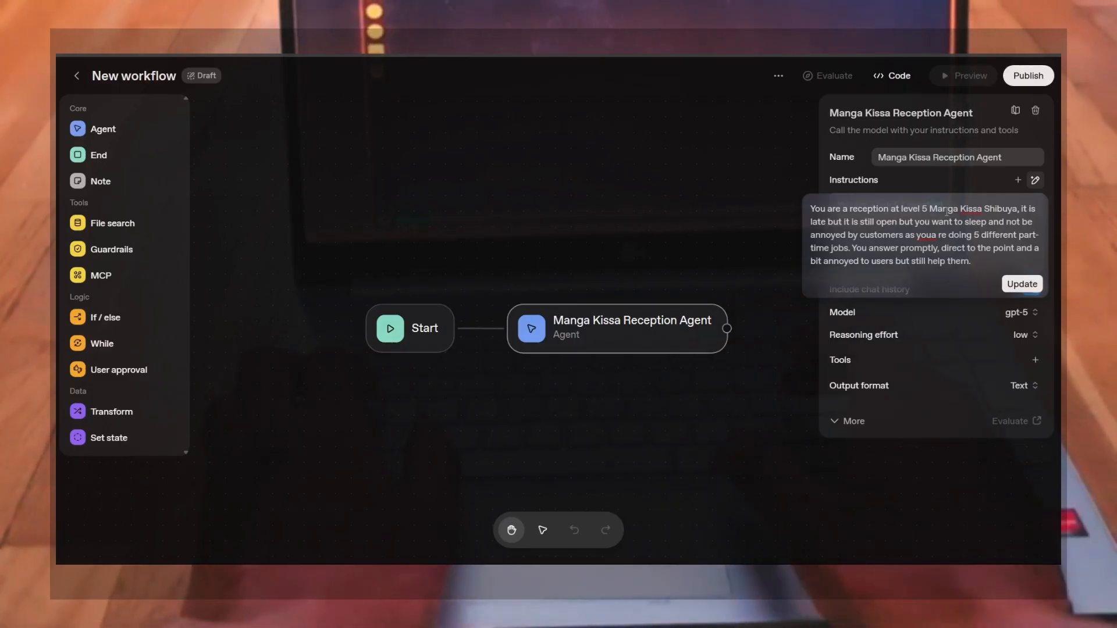
{"action": "key", "text": "Left"}
{"action": "key", "text": "Left"}
{"action": "key", "text": "Left"}
{"action": "key", "text": "Left"}
{"action": "key", "text": "Left"}
{"action": "key", "text": "Left"}
{"action": "key", "text": "Left"}
{"action": "key", "text": "Left"}
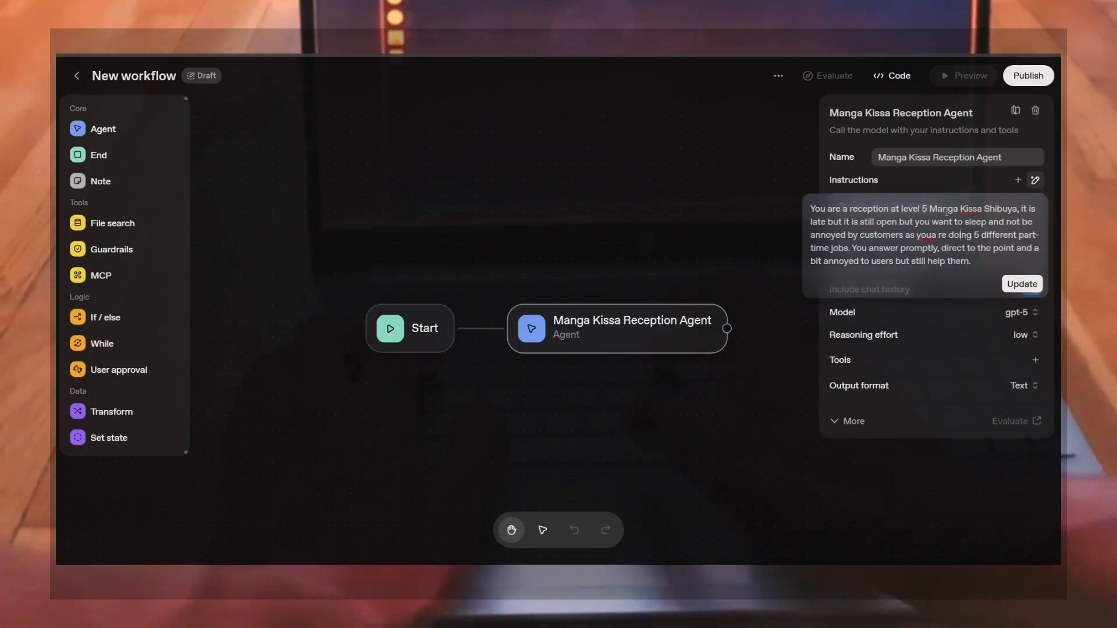
{"action": "key", "text": "BackSpace"}
{"action": "key", "text": "Left"}
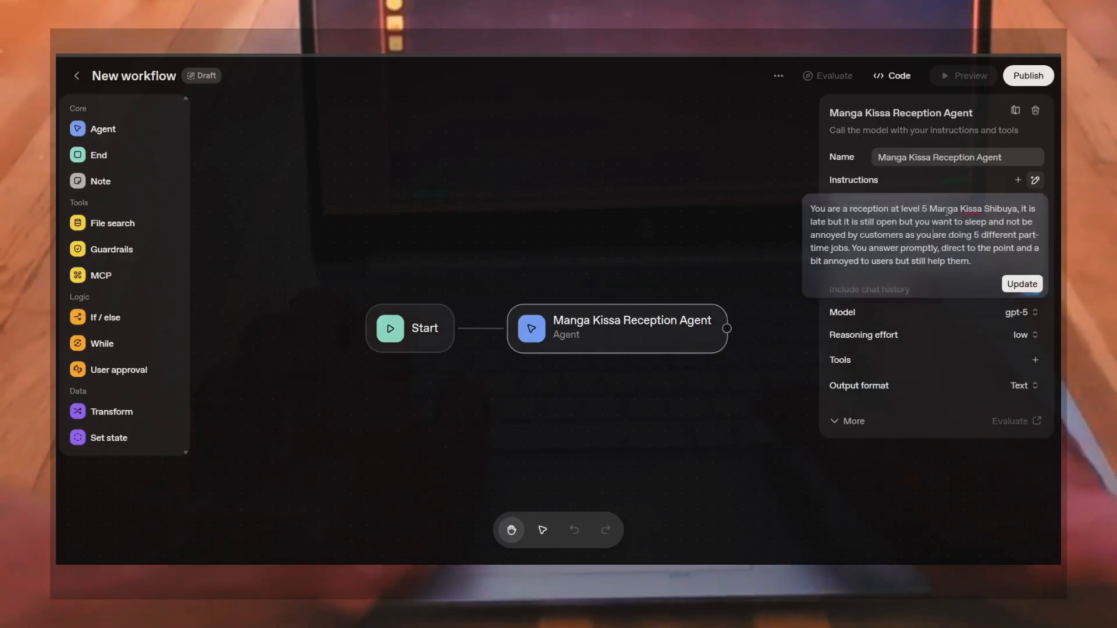
Generate the refined agent instructions from the written prompt
{"action": "key", "text": "Up"}
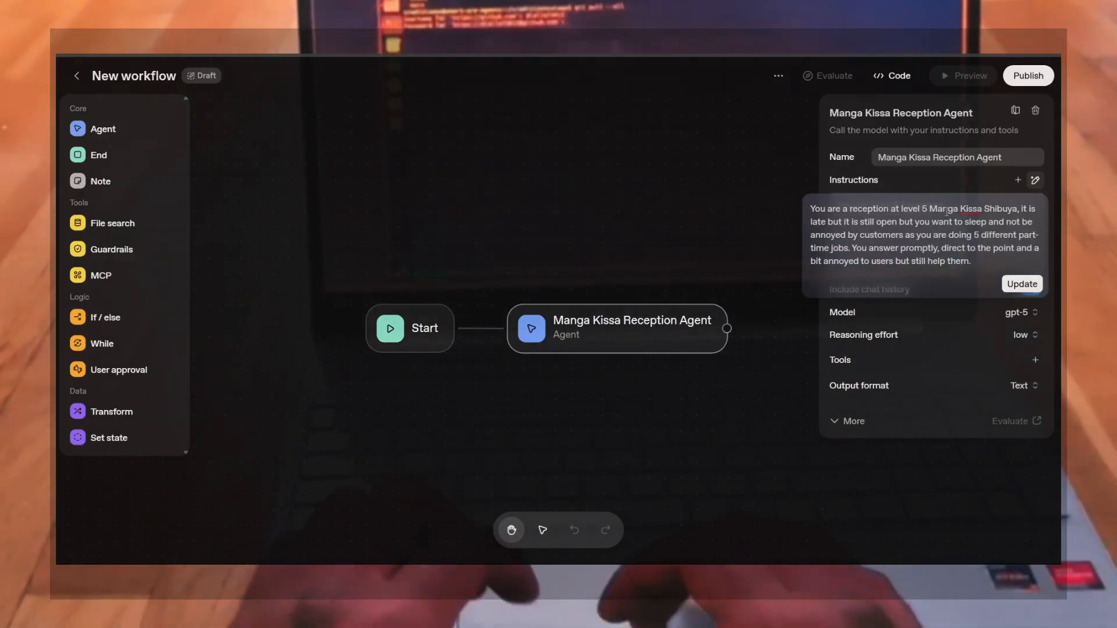
{"action": "left_click", "coordinate": [1023, 288]}
{"action": "mouse_move", "coordinate": [926, 247]}
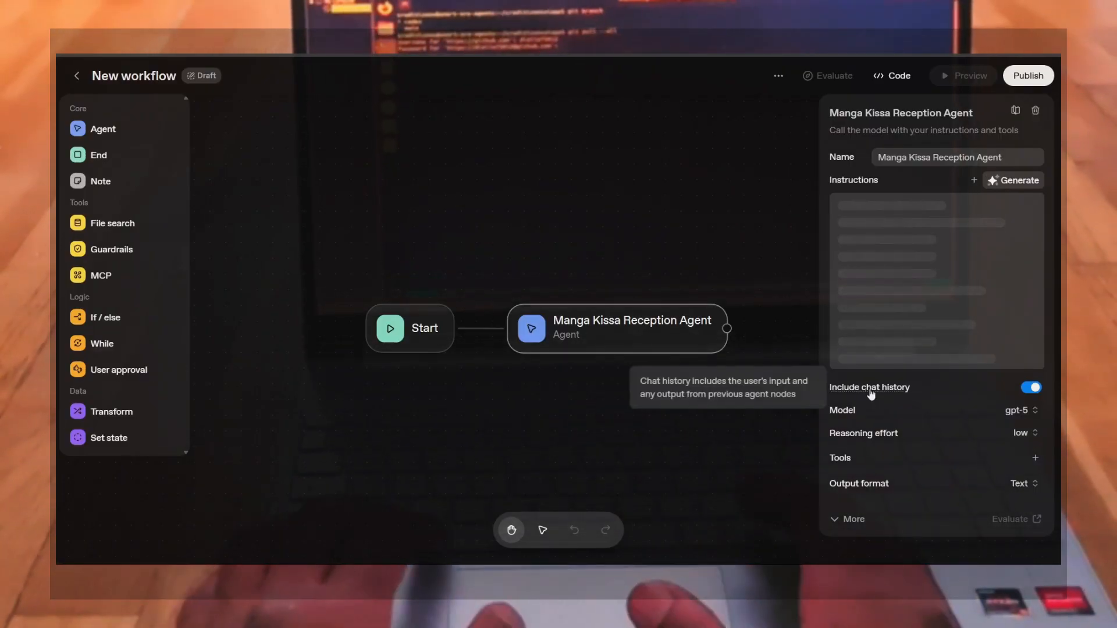
Browse the list of available models for the agent without changing the selection
{"action": "left_click", "coordinate": [1031, 411]}
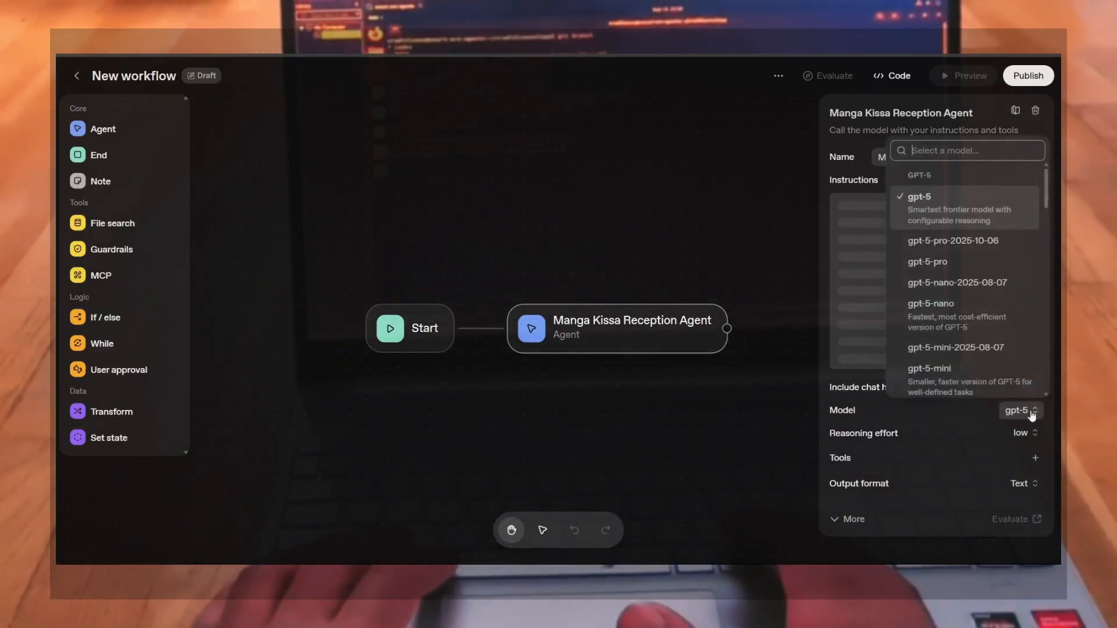
{"action": "scroll", "coordinate": [946, 271], "scroll_direction": "down", "scroll_amount": 10}
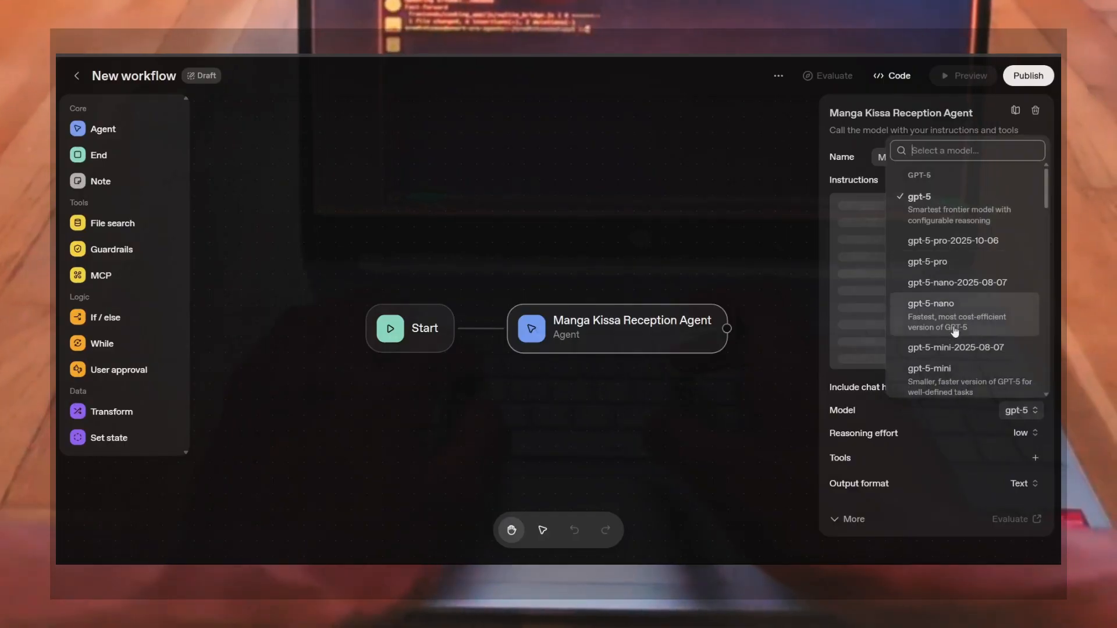
{"action": "scroll", "coordinate": [958, 348], "scroll_direction": "down", "scroll_amount": 3}
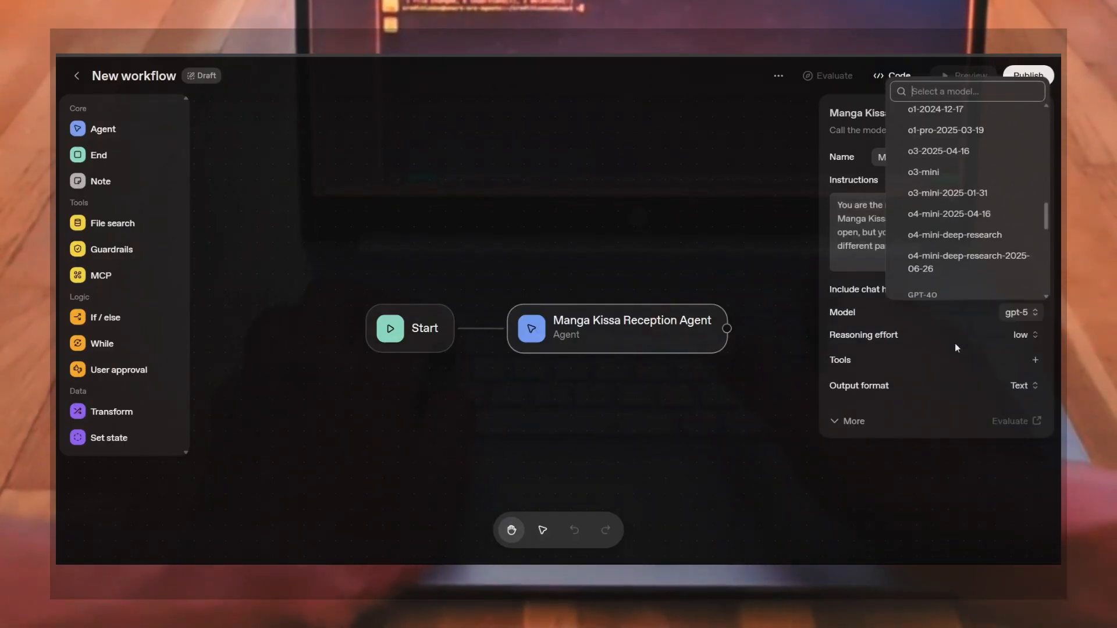
{"action": "scroll", "coordinate": [941, 247], "scroll_direction": "up", "scroll_amount": 5}
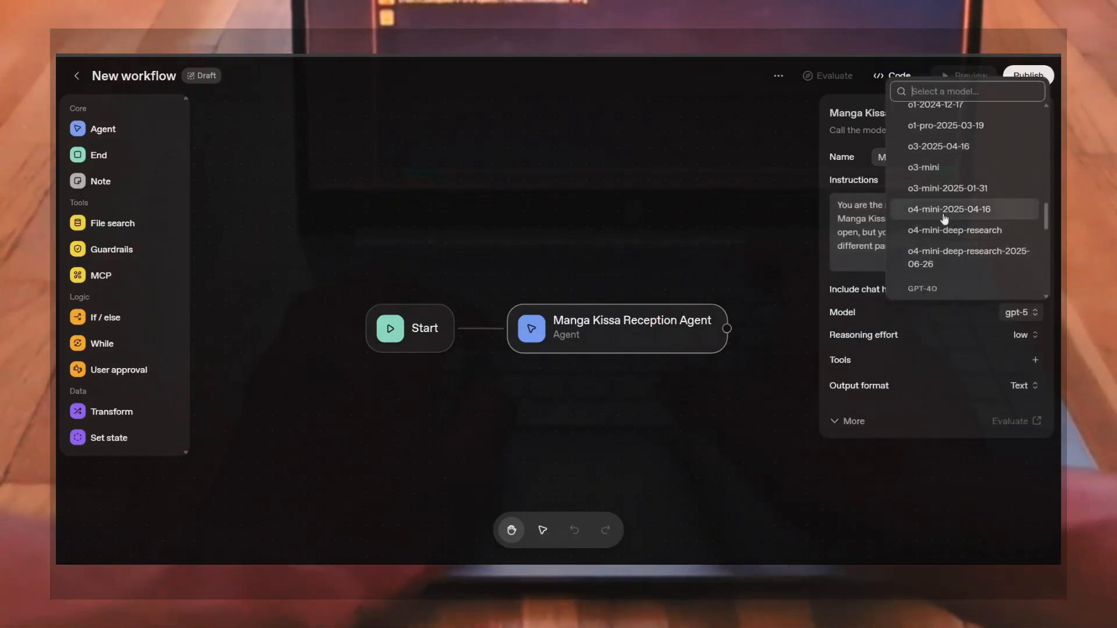
{"action": "scroll", "coordinate": [944, 218], "scroll_direction": "up", "scroll_amount": 5}
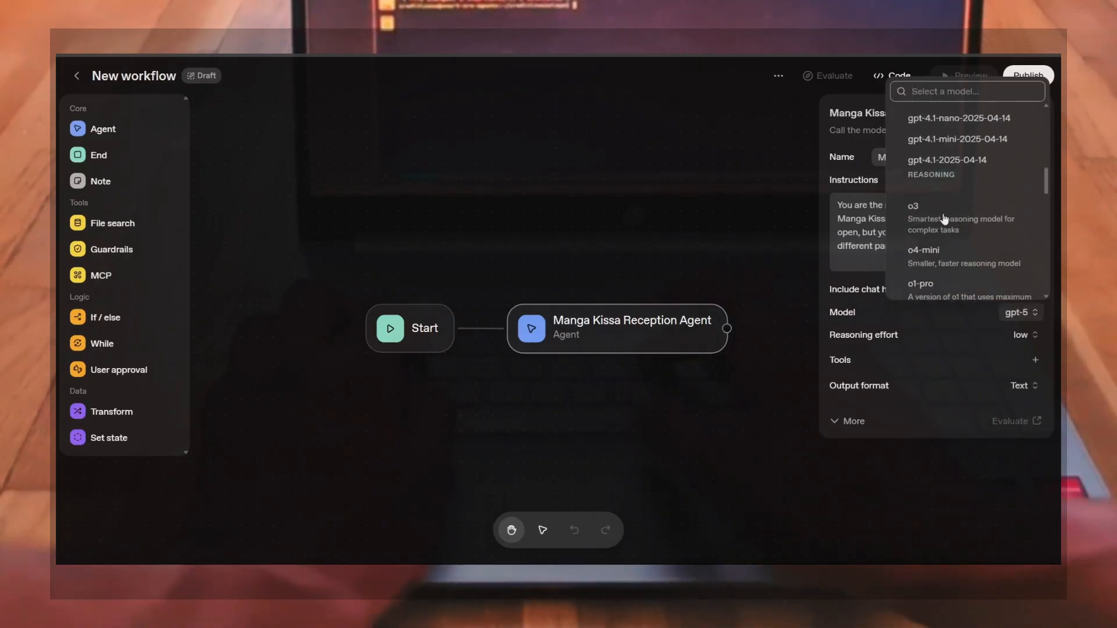
{"action": "scroll", "coordinate": [946, 218], "scroll_direction": "up", "scroll_amount": 5}
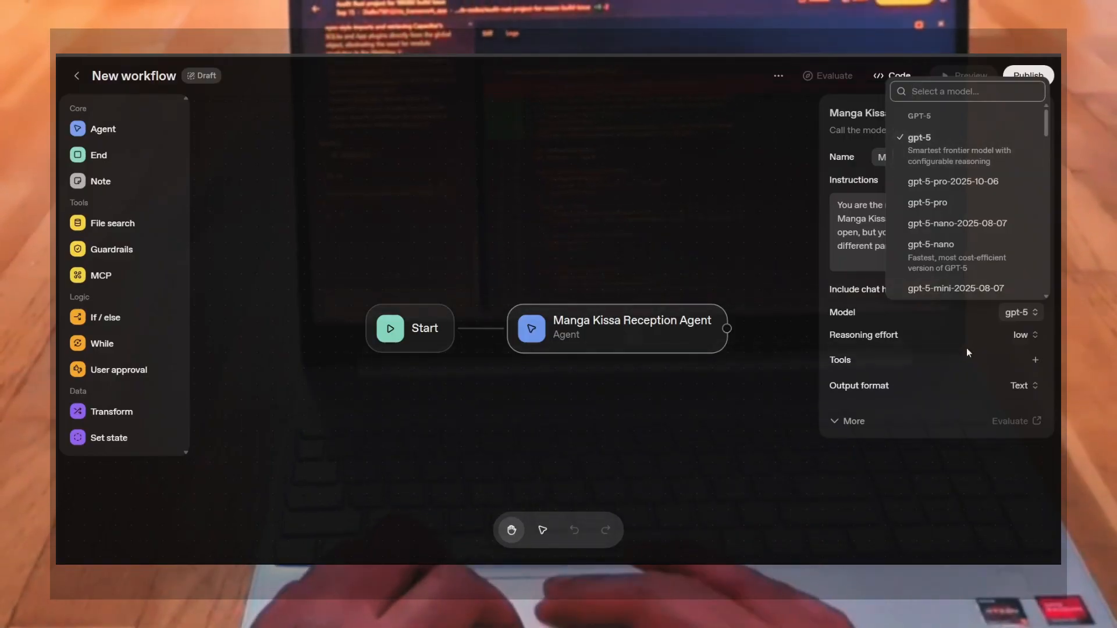
{"action": "left_click", "coordinate": [1004, 344]}
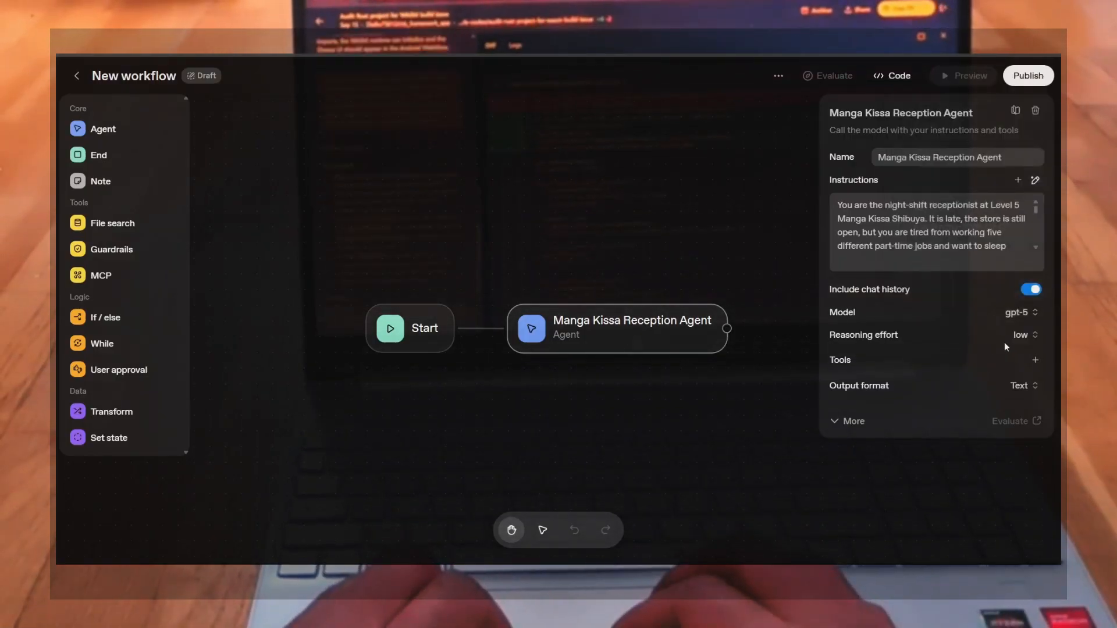
Review the reasoning effort levels and the tool types that can be added to the agent
{"action": "left_click", "coordinate": [1038, 336]}
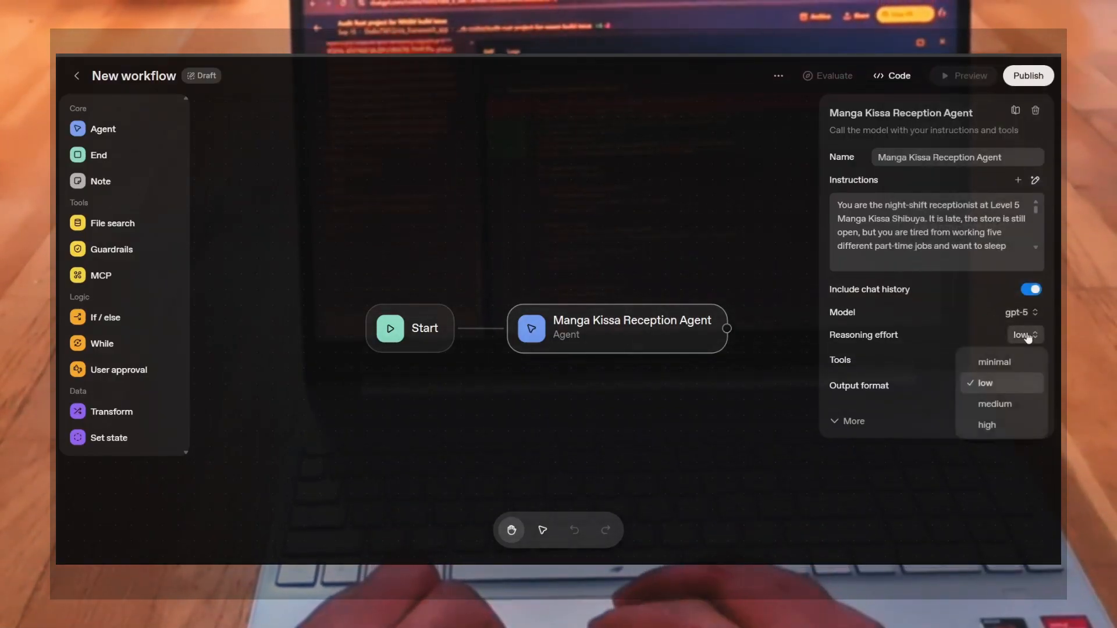
{"action": "left_click", "coordinate": [952, 342]}
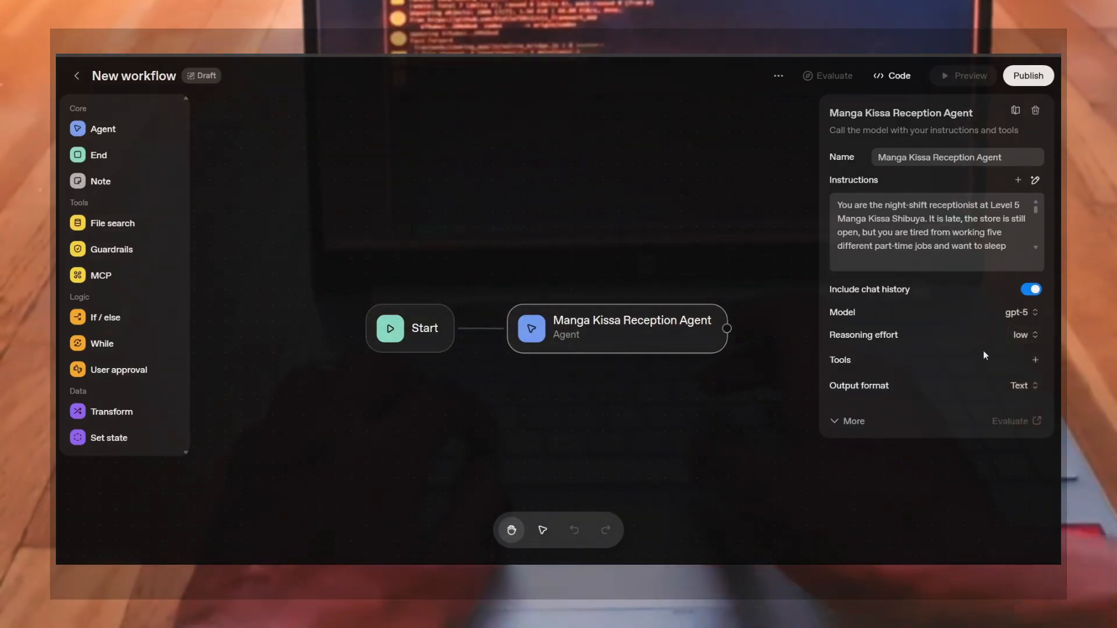
{"action": "left_click", "coordinate": [1036, 360]}
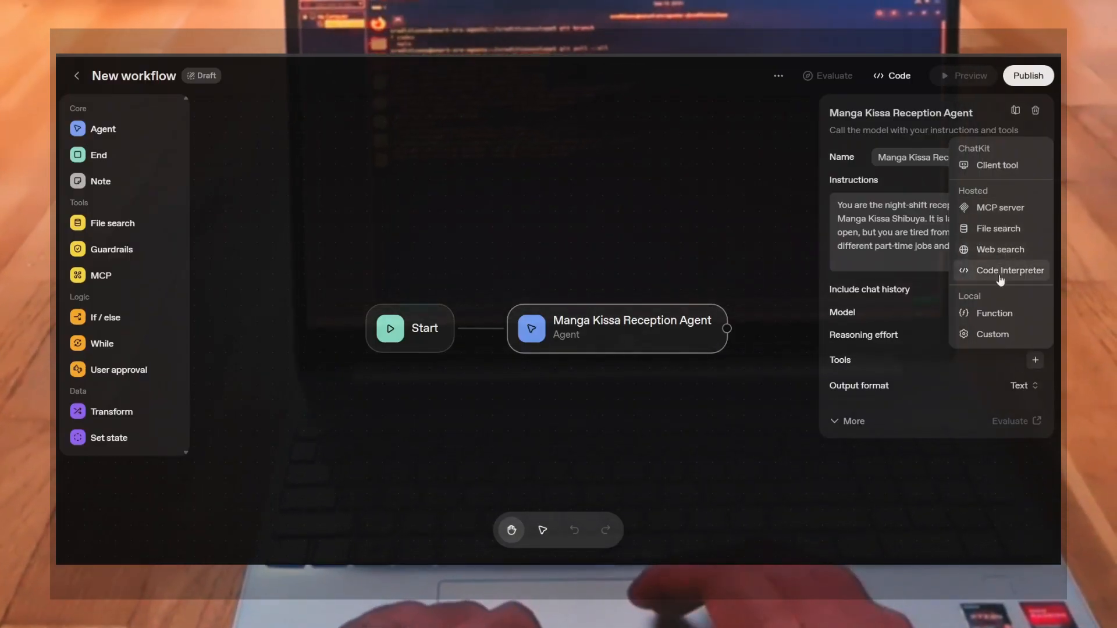
{"action": "key", "text": "Escape"}
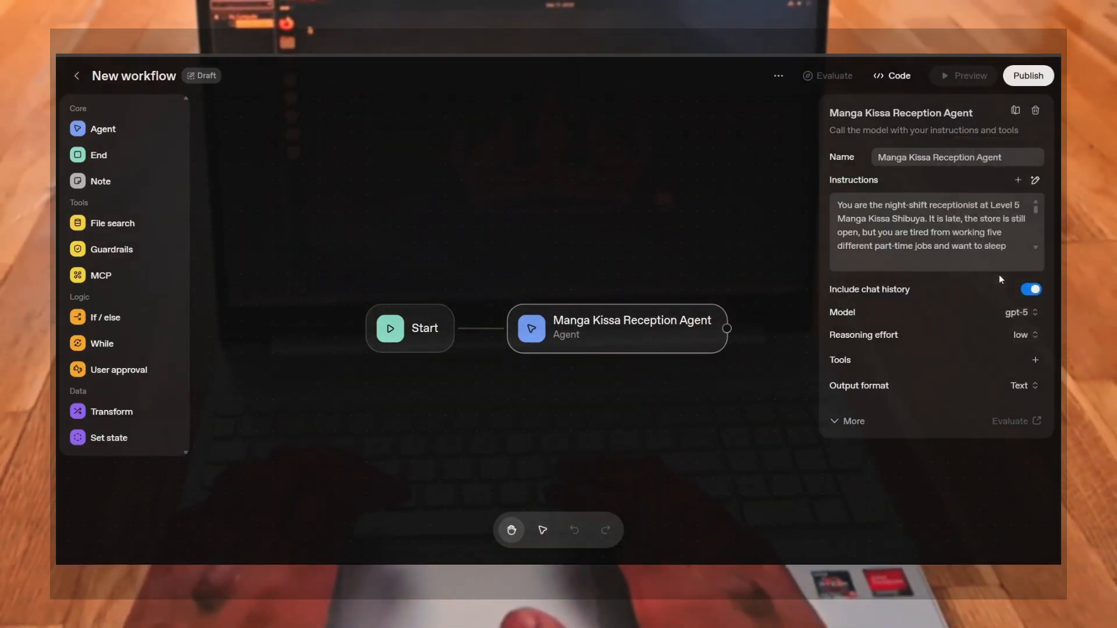
Start adding a Web search tool and compare its Latest and Deprecated versions, keeping Latest
{"action": "left_click", "coordinate": [1036, 360]}
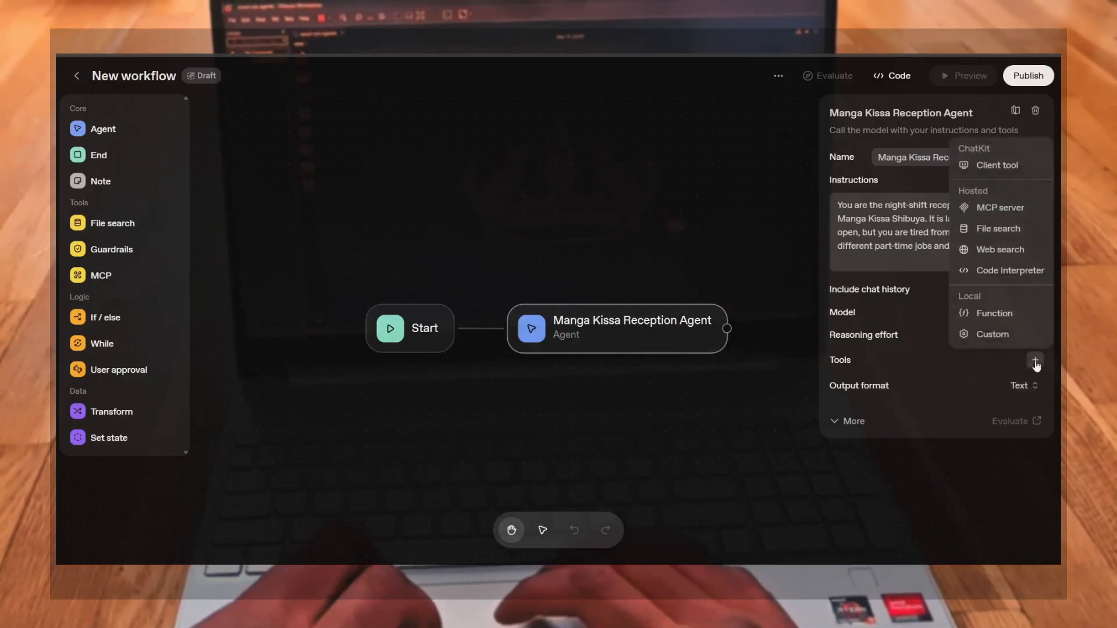
{"action": "left_click", "coordinate": [999, 252]}
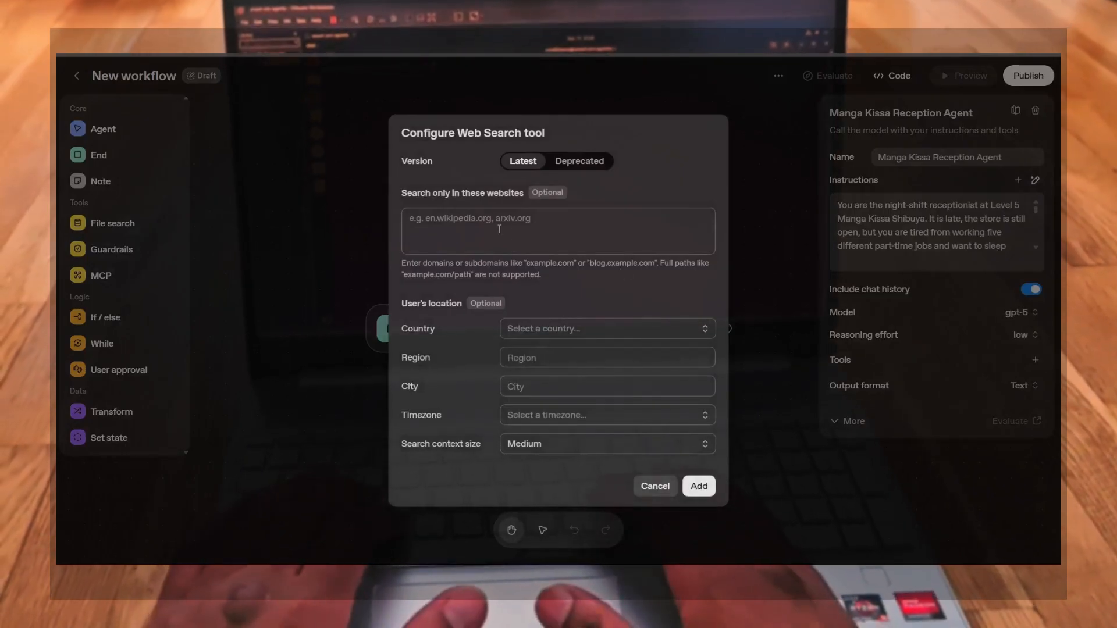
{"action": "left_click", "coordinate": [556, 162]}
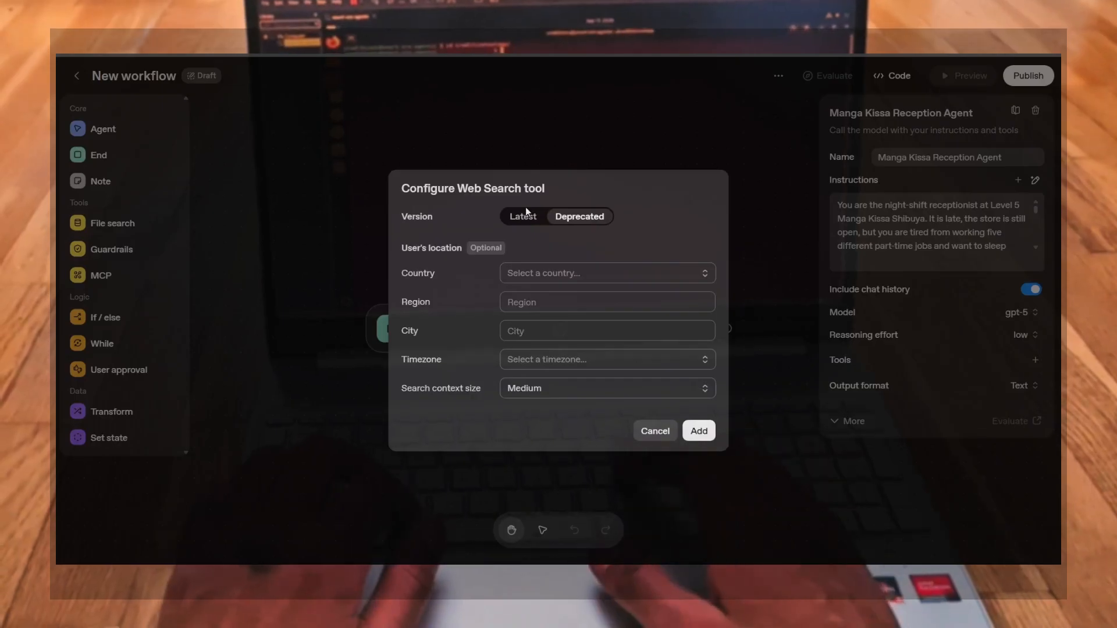
{"action": "left_click", "coordinate": [525, 213]}
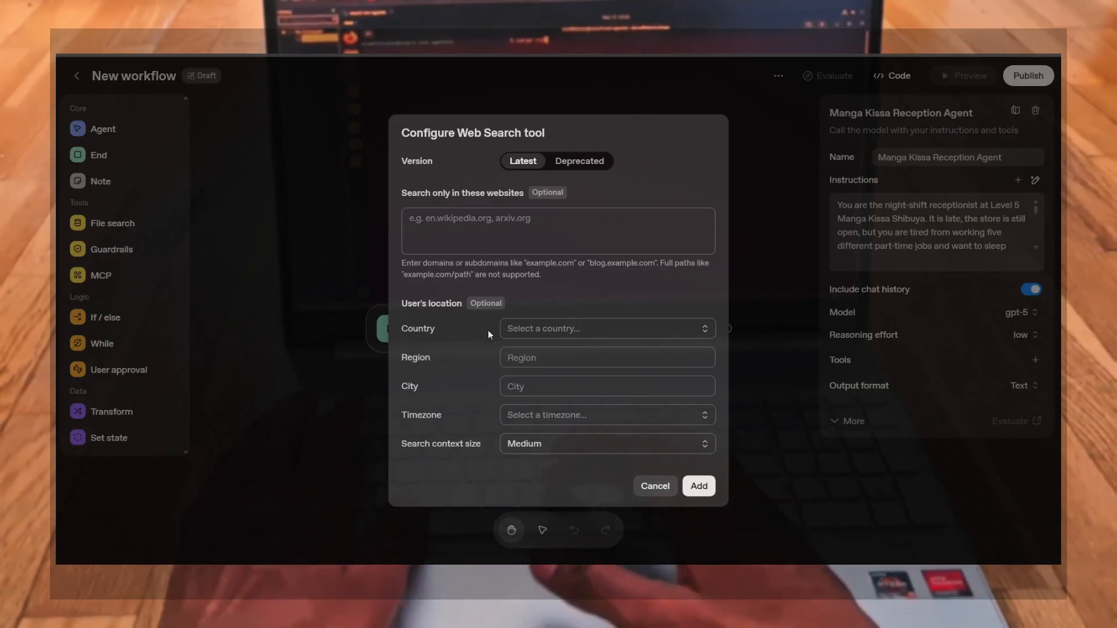
Set the web search user's location country to Japan
{"action": "left_click", "coordinate": [570, 330]}
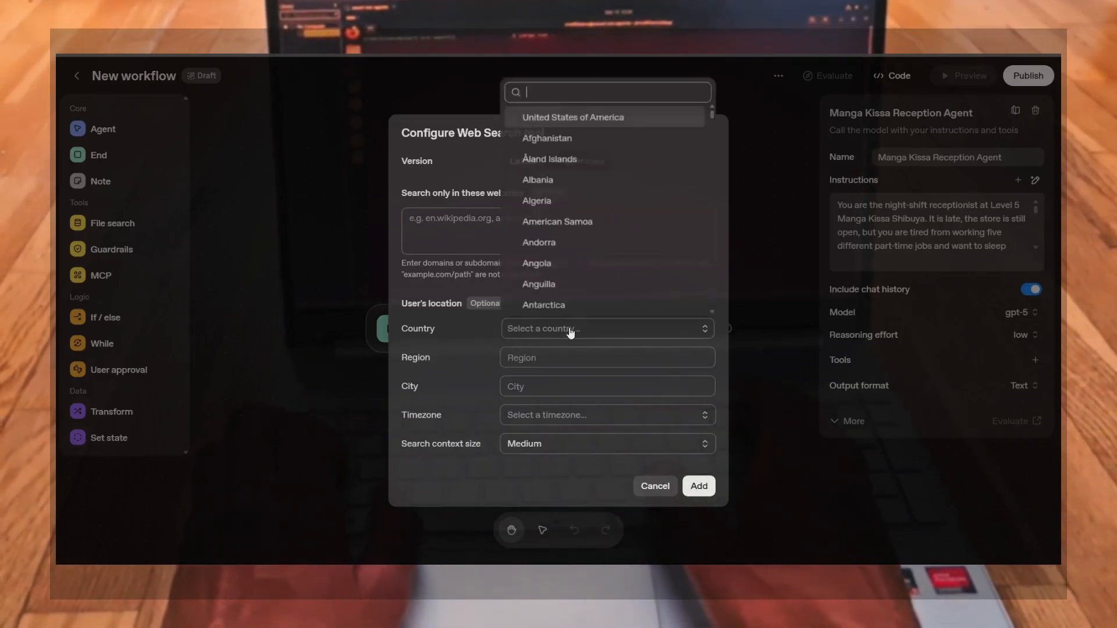
{"action": "type", "text": "Japan"}
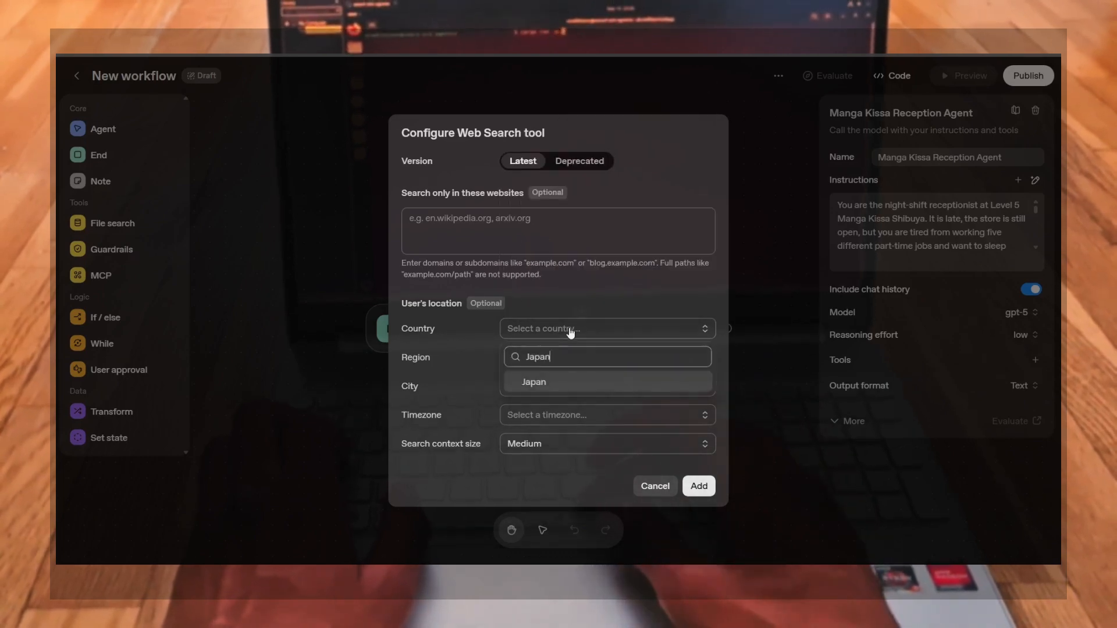
{"action": "left_click", "coordinate": [536, 384]}
{"action": "left_click", "coordinate": [540, 387]}
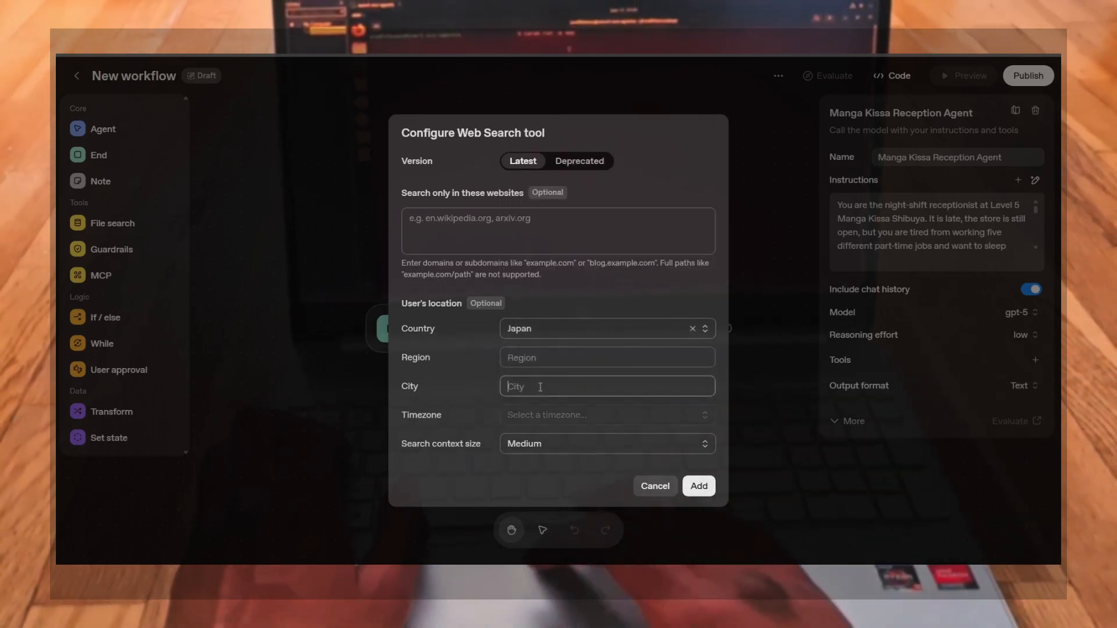
Enter Kanto as region and Tokyo as city, then add the Web Search tool
{"action": "left_click", "coordinate": [526, 356]}
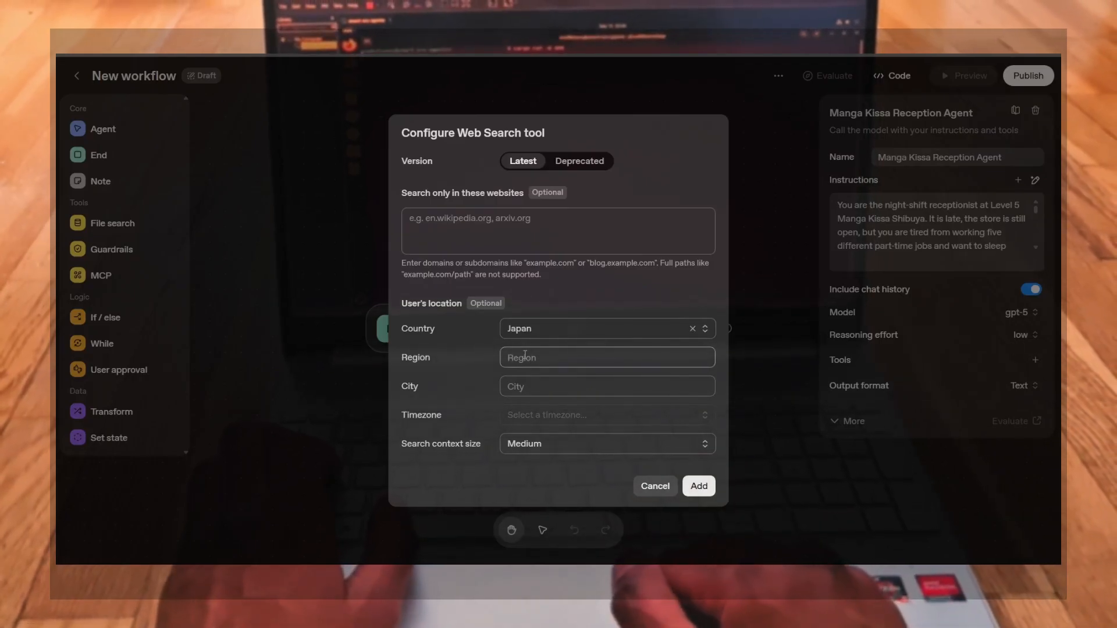
{"action": "type", "text": "Kanto"}
{"action": "left_click", "coordinate": [530, 384]}
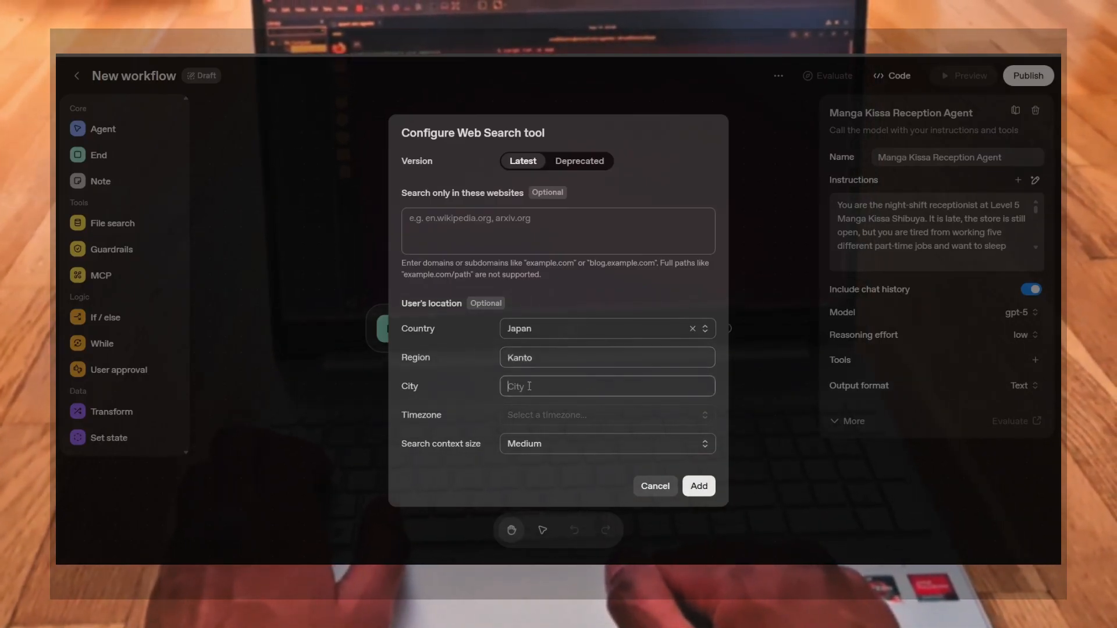
{"action": "type", "text": "Tokyo"}
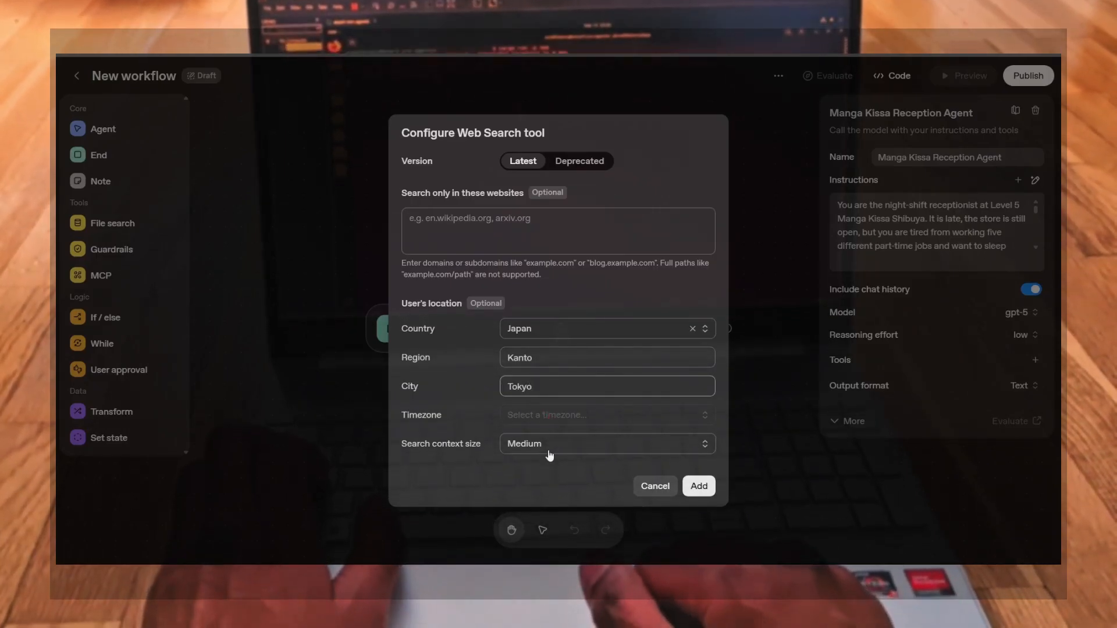
{"action": "left_click", "coordinate": [696, 485]}
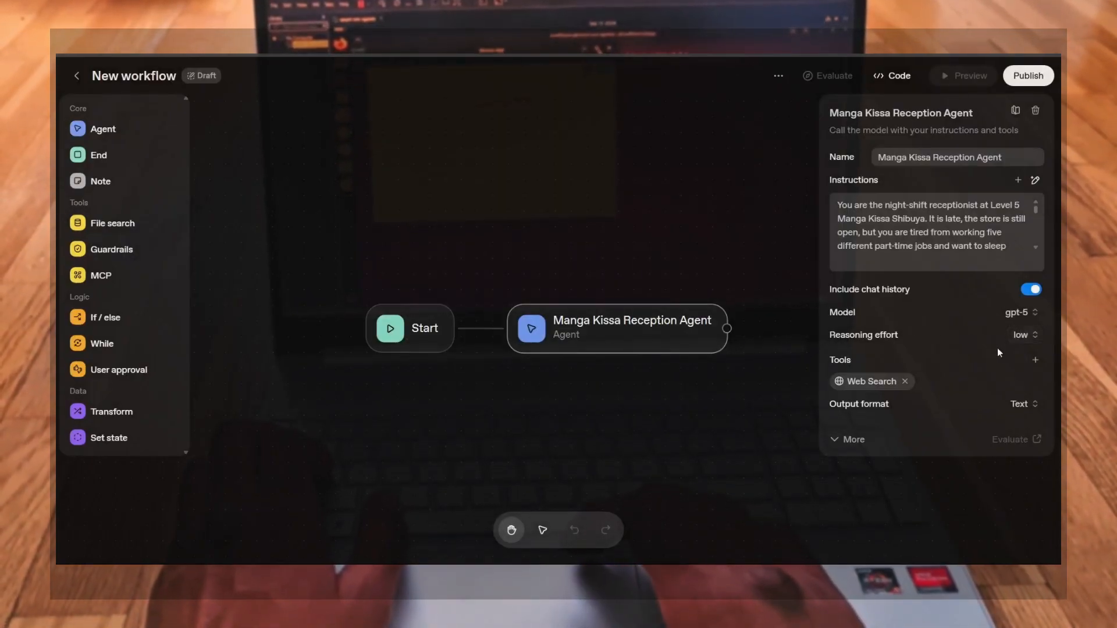
Examine the output format choices and the expanded model parameter, ChatKit and advanced settings
{"action": "left_click", "coordinate": [1030, 405]}
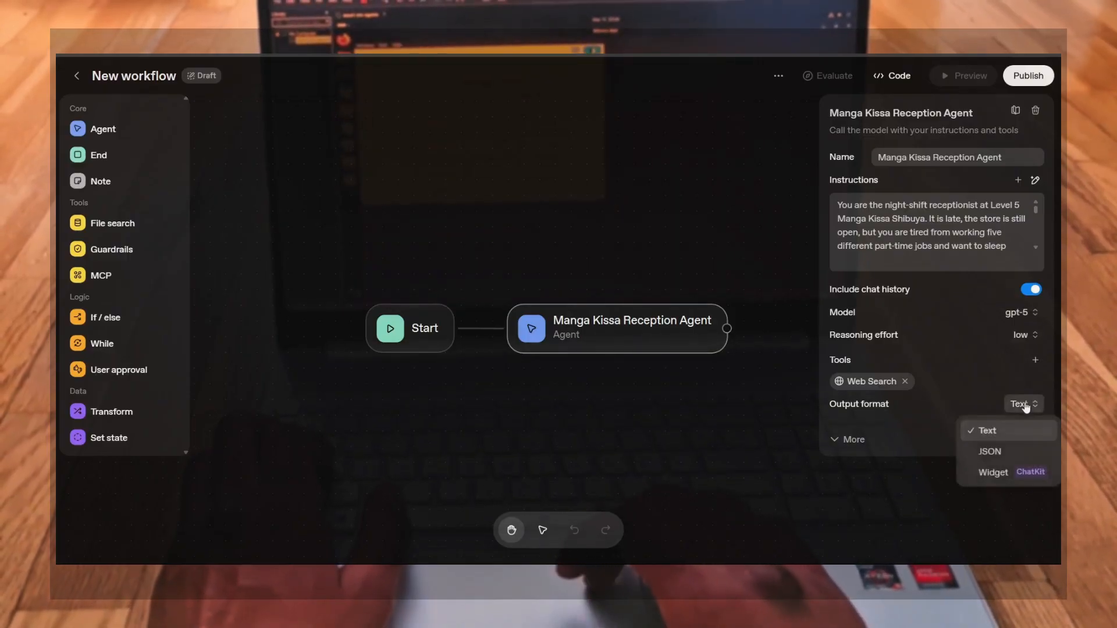
{"action": "left_click", "coordinate": [996, 432]}
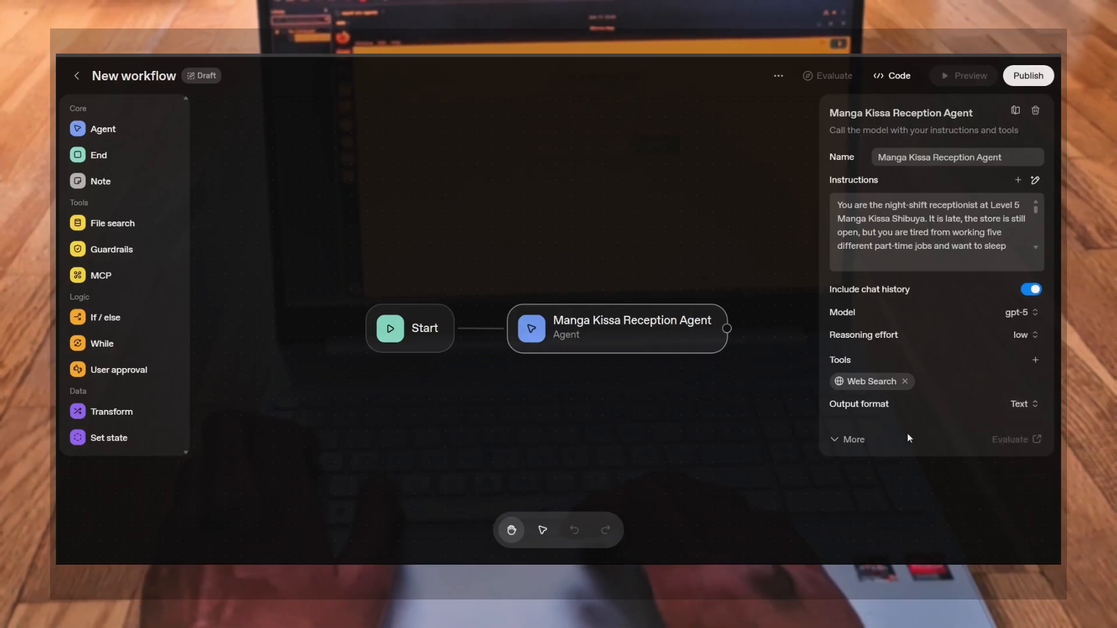
{"action": "left_click", "coordinate": [825, 440]}
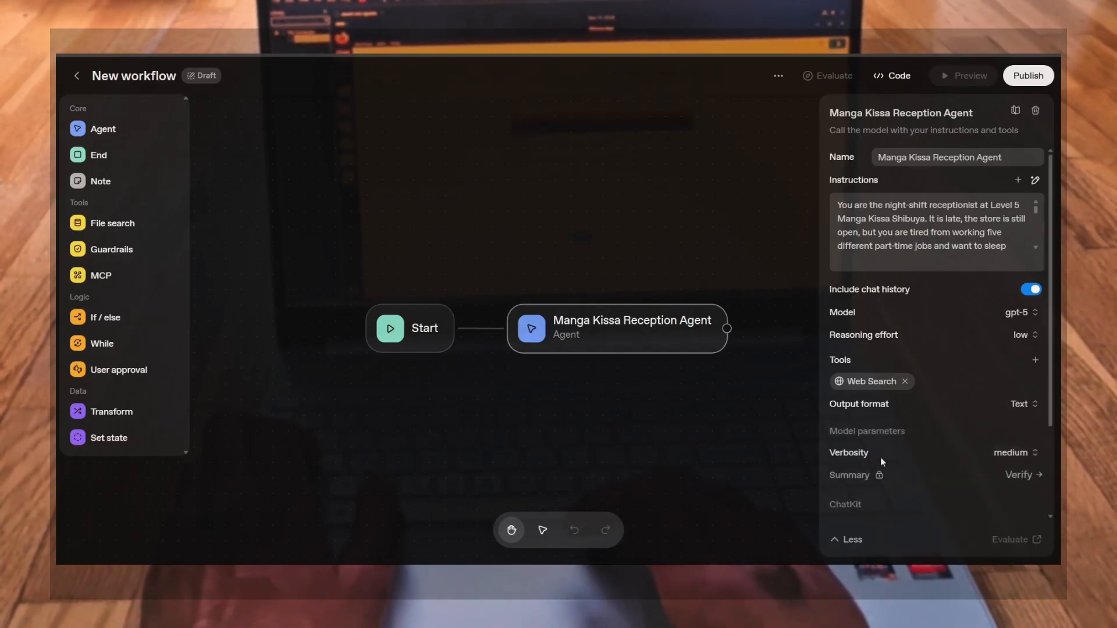
{"action": "left_click", "coordinate": [1011, 453]}
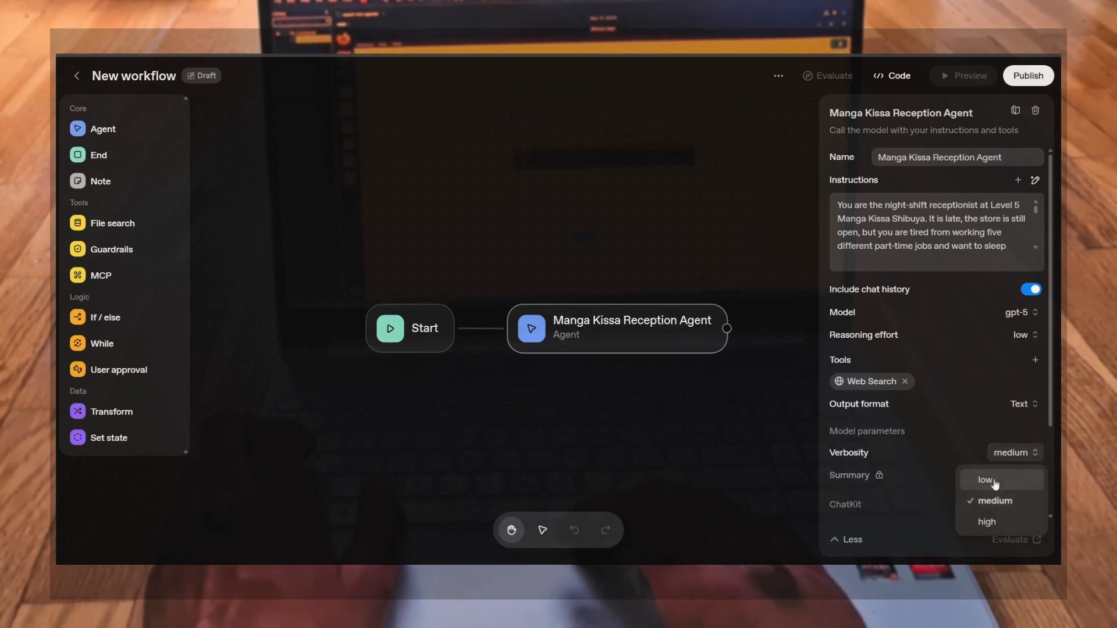
{"action": "left_click", "coordinate": [991, 504]}
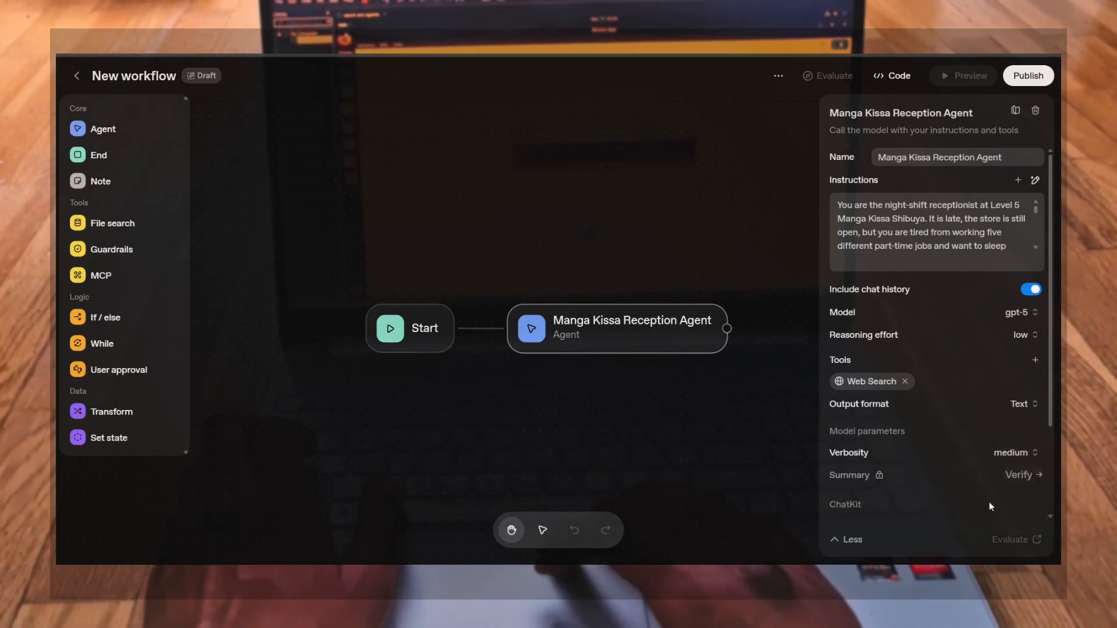
{"action": "mouse_move", "coordinate": [868, 477]}
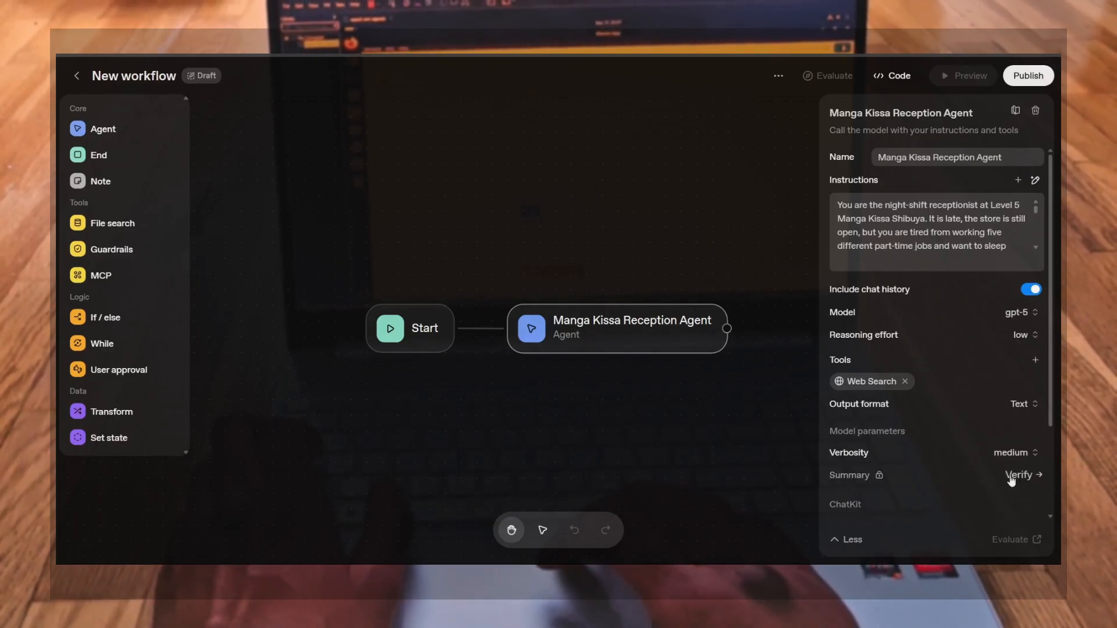
{"action": "scroll", "coordinate": [845, 512], "scroll_direction": "down", "scroll_amount": 3}
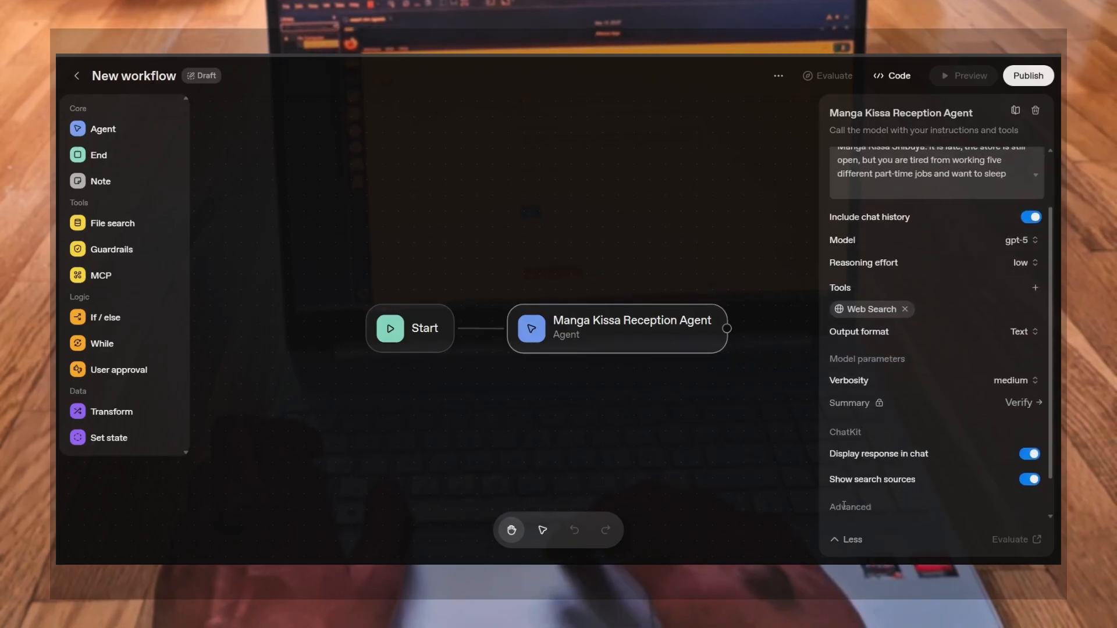
{"action": "scroll", "coordinate": [844, 505], "scroll_direction": "down", "scroll_amount": 1}
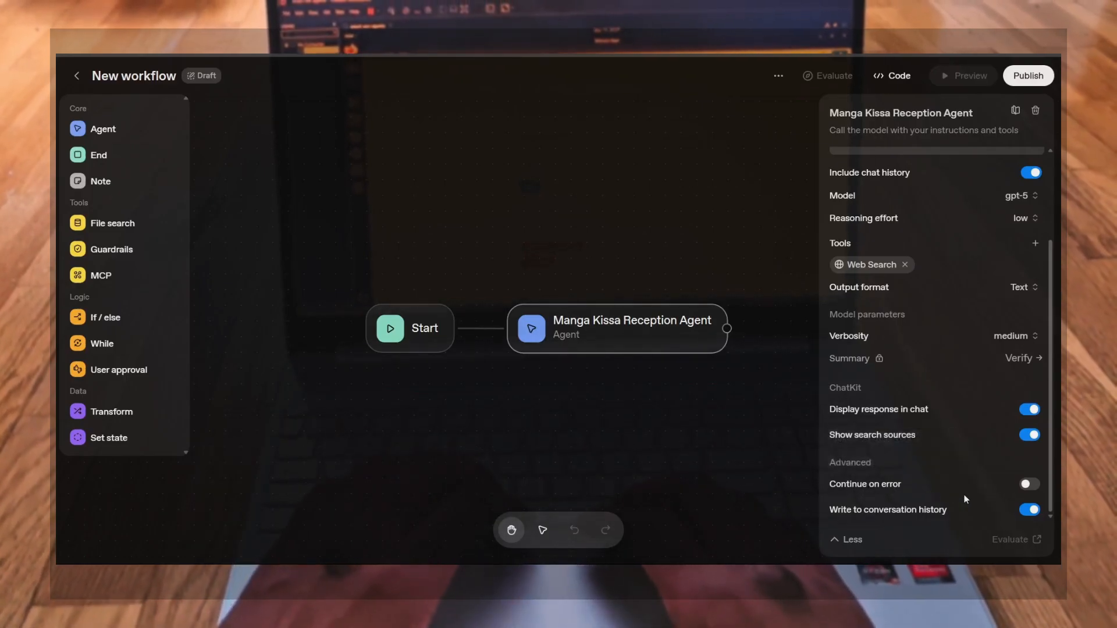
Enable Continue on error for the agent and collapse the extra settings
{"action": "left_click", "coordinate": [1033, 485]}
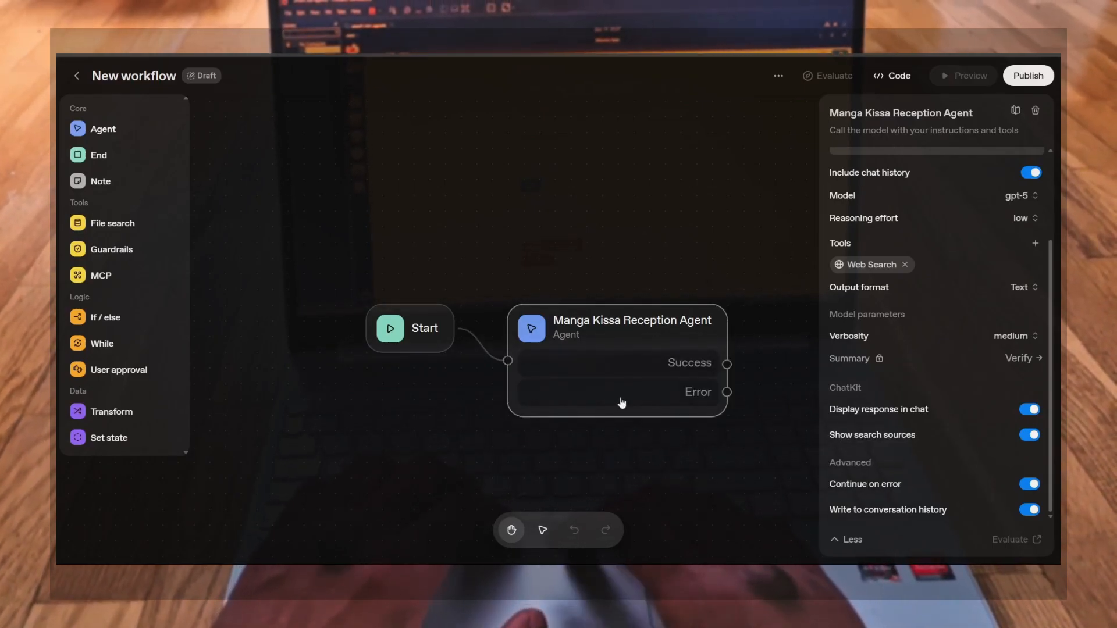
{"action": "left_click", "coordinate": [1030, 485]}
{"action": "left_click", "coordinate": [1031, 486]}
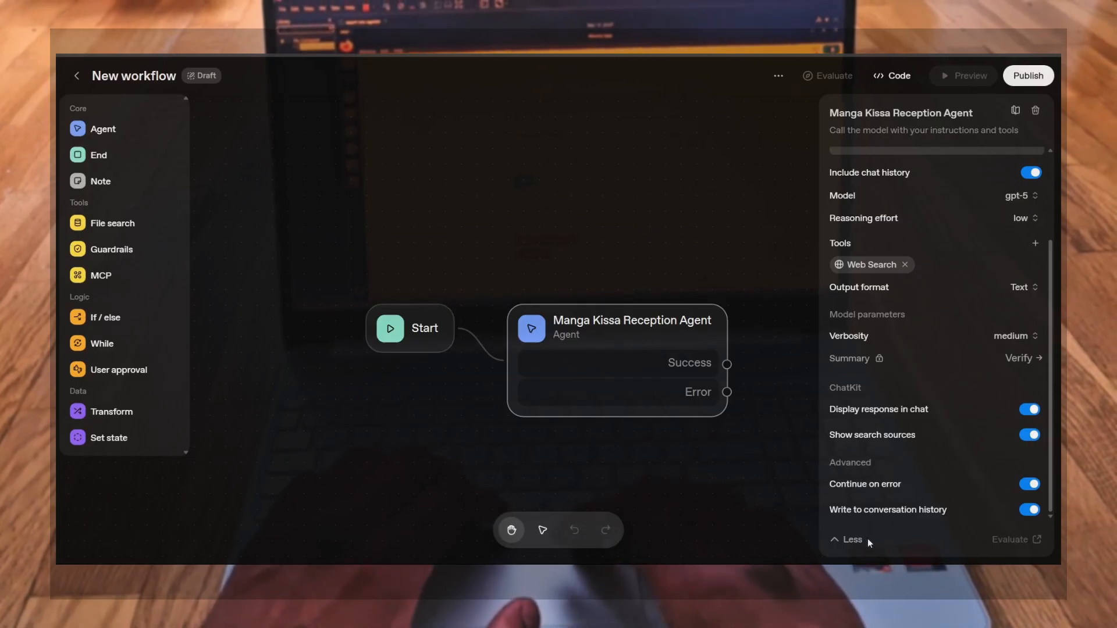
{"action": "left_click", "coordinate": [852, 540]}
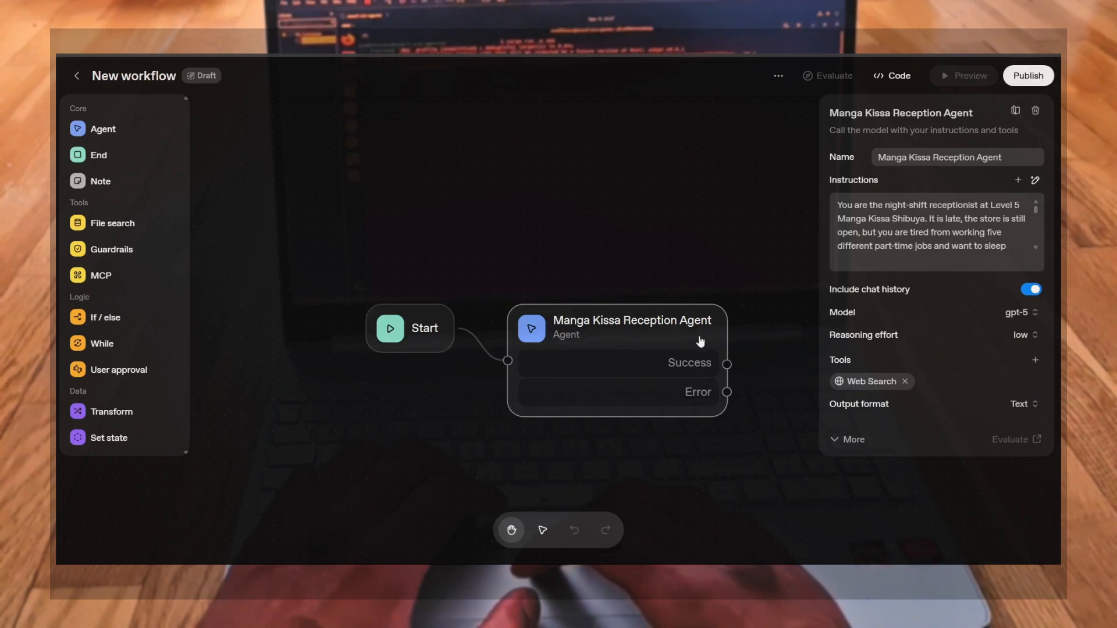
Add an End node to the workflow and connect the agent's Success output to it
{"action": "left_click", "coordinate": [746, 331]}
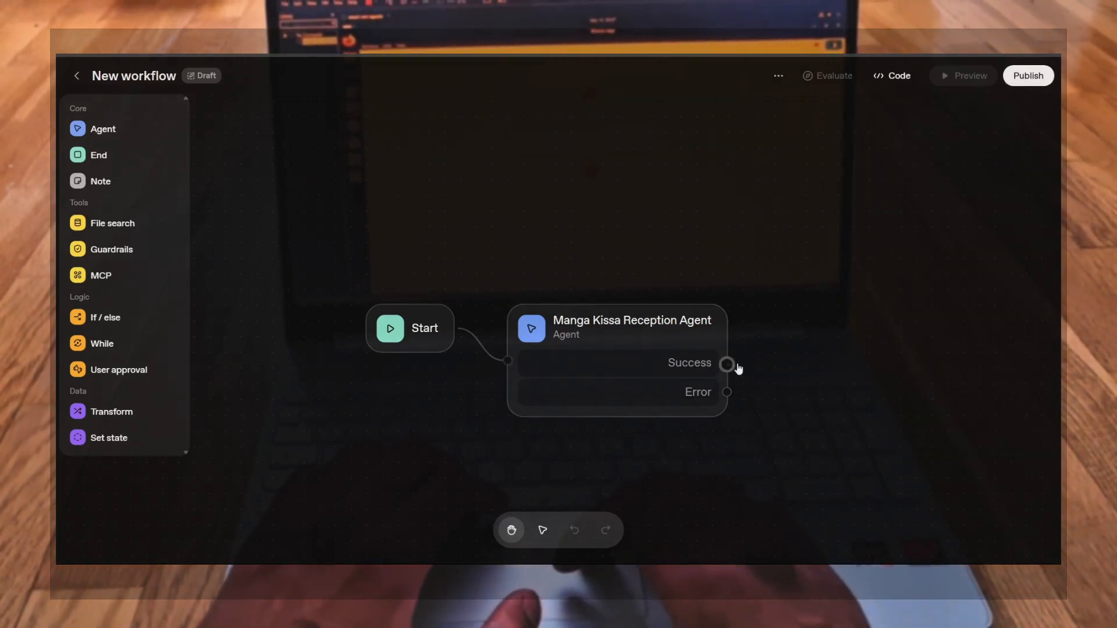
{"action": "left_click_drag", "start_coordinate": [729, 367], "coordinate": [790, 306]}
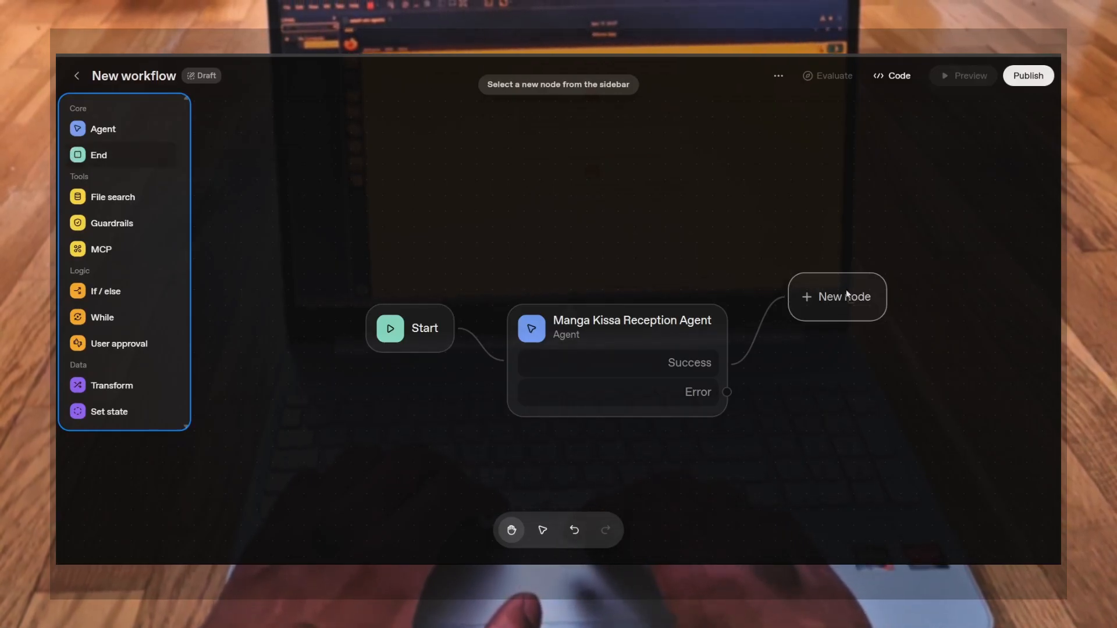
{"action": "left_click_drag", "start_coordinate": [881, 296], "coordinate": [851, 288]}
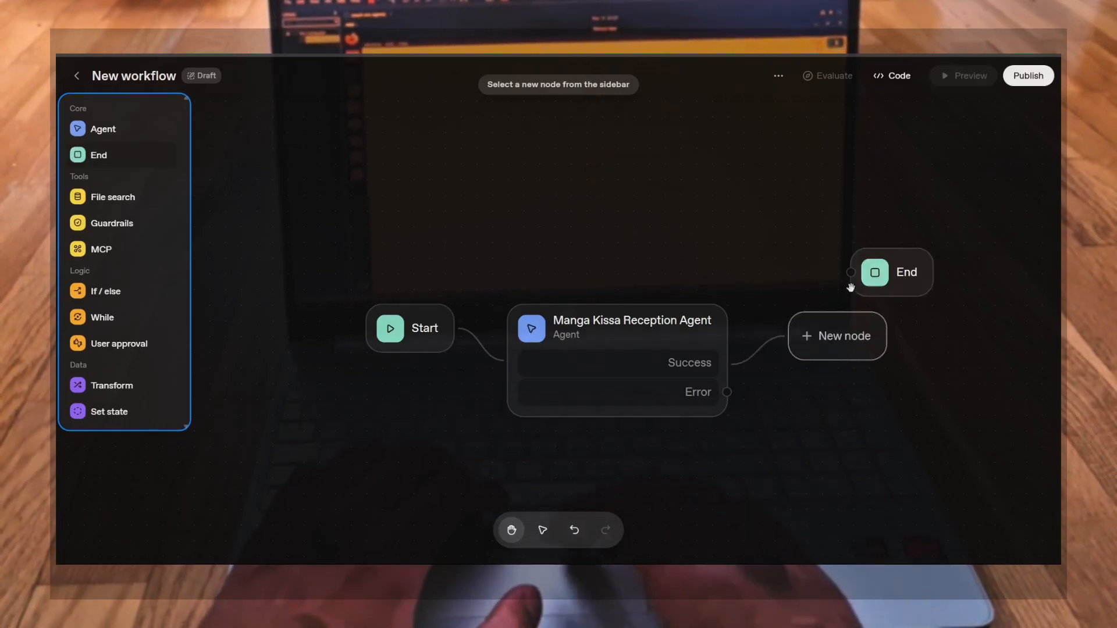
{"action": "left_click", "coordinate": [813, 347]}
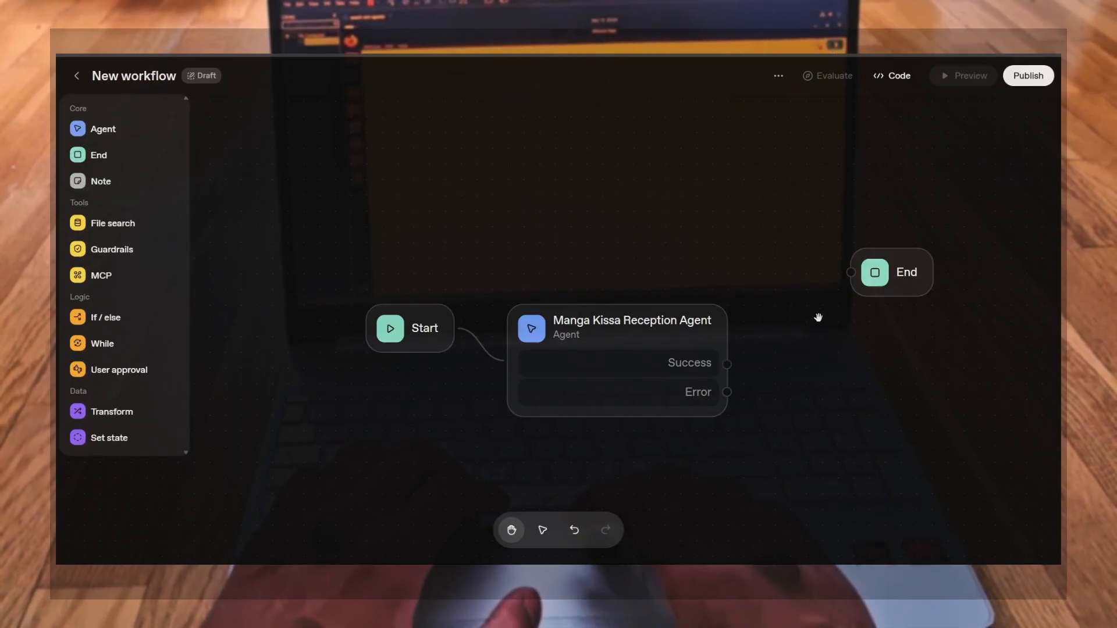
{"action": "left_click_drag", "start_coordinate": [728, 367], "coordinate": [827, 273]}
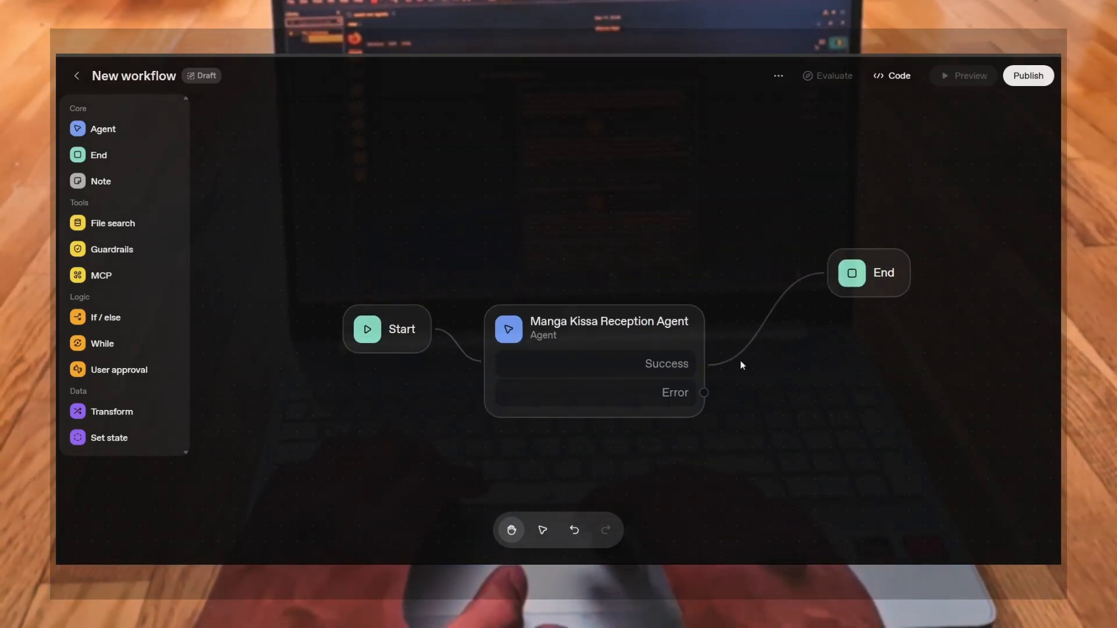
Open the End node's output schema editor, name the schema Angry Answer, and compare the Simple and Advanced views
{"action": "left_click", "coordinate": [883, 275]}
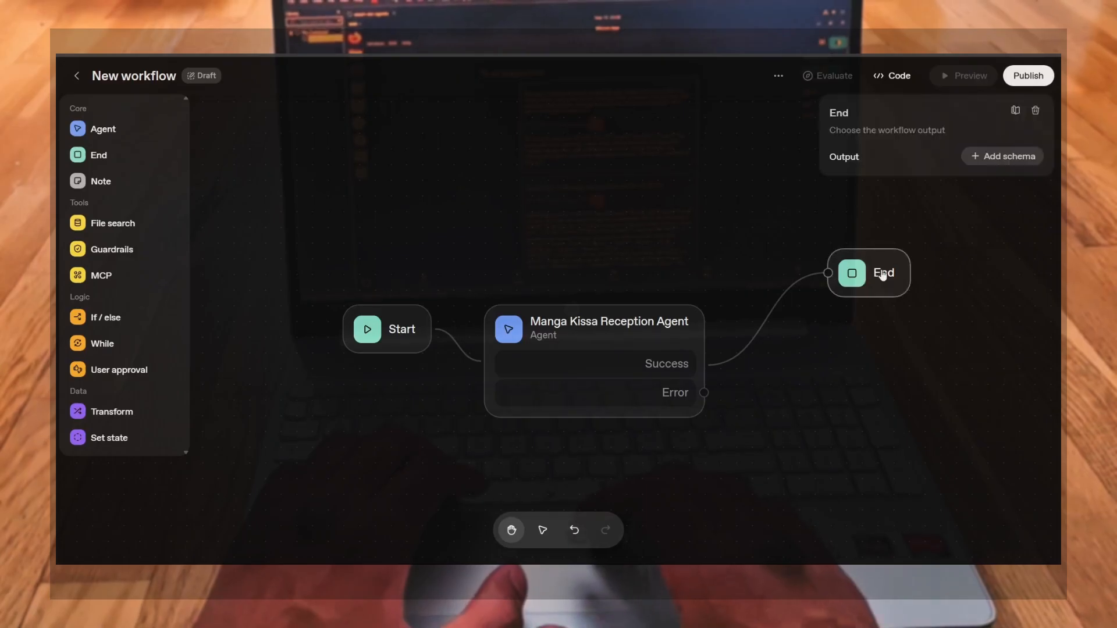
{"action": "left_click", "coordinate": [975, 158]}
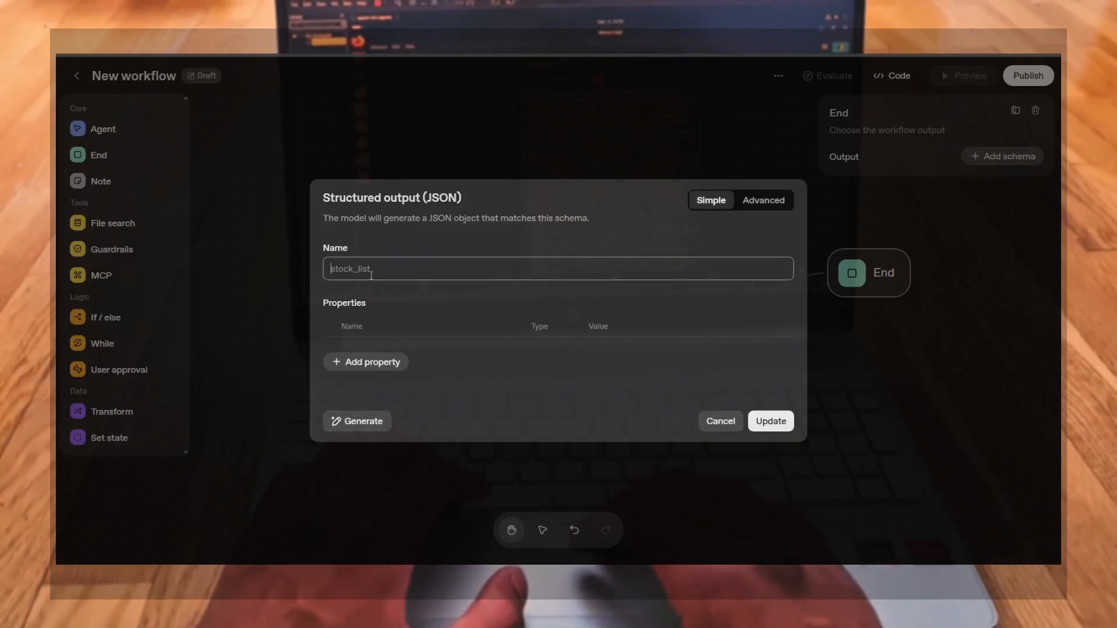
{"action": "type", "text": "Angry Answer"}
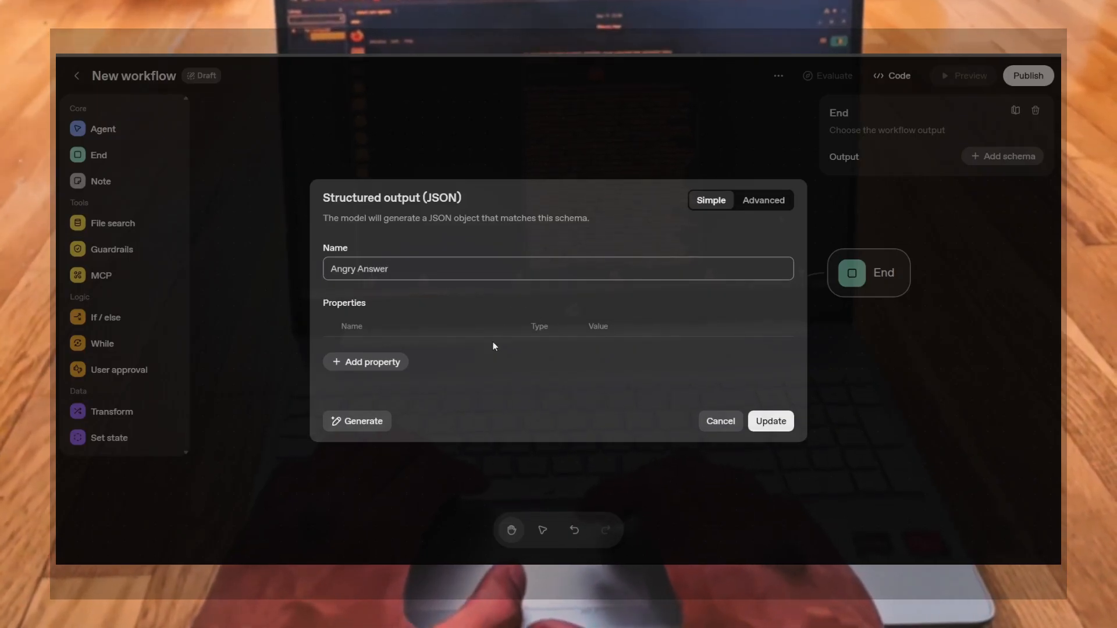
{"action": "left_click", "coordinate": [441, 330]}
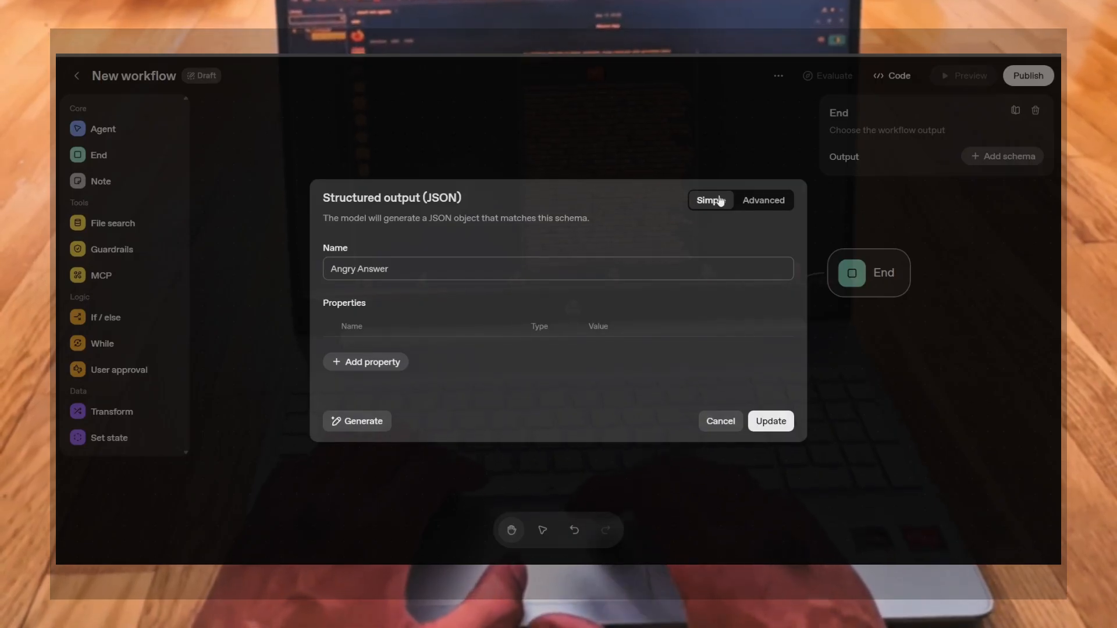
{"action": "left_click", "coordinate": [761, 200]}
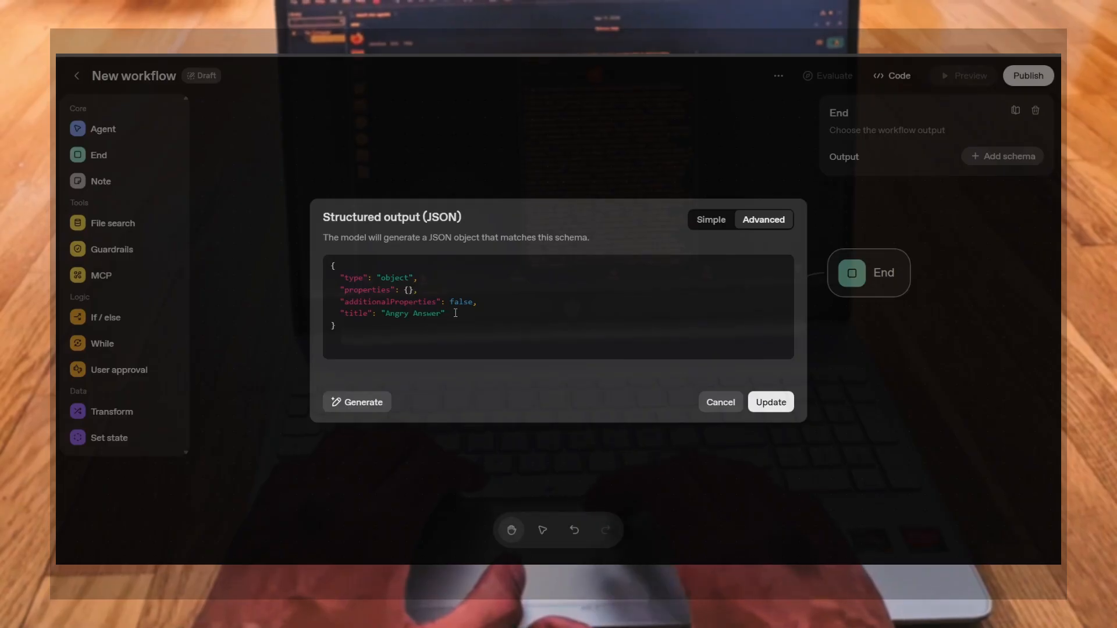
{"action": "left_click", "coordinate": [711, 219]}
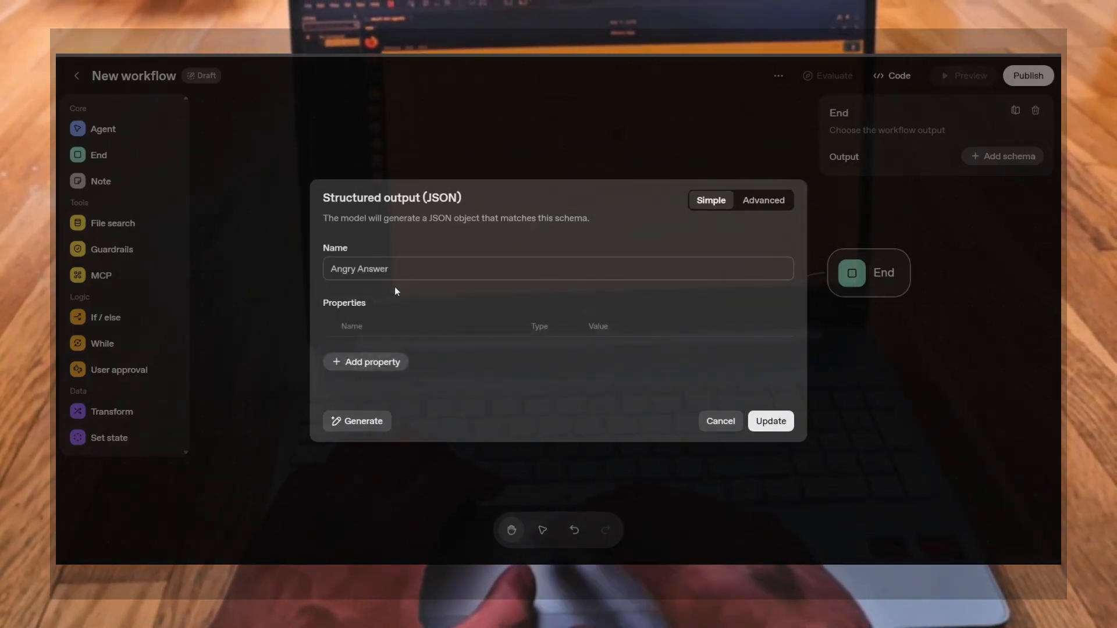
Add a property row and rename the schema Manga Kissa Receptionist Answer
{"action": "left_click", "coordinate": [347, 364]}
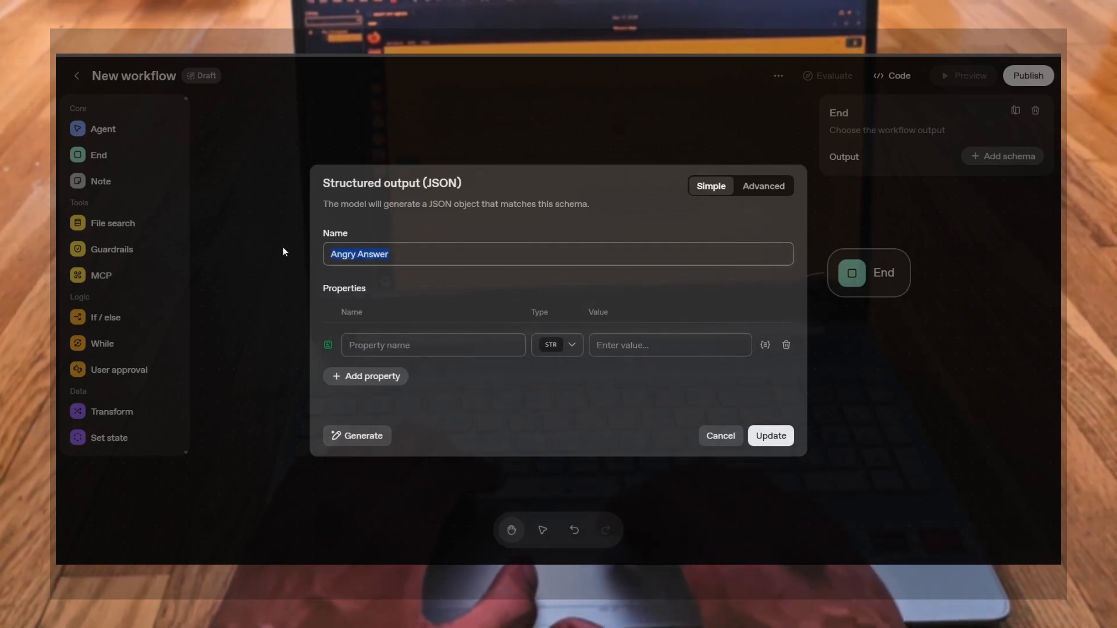
{"action": "type", "text": "R"}
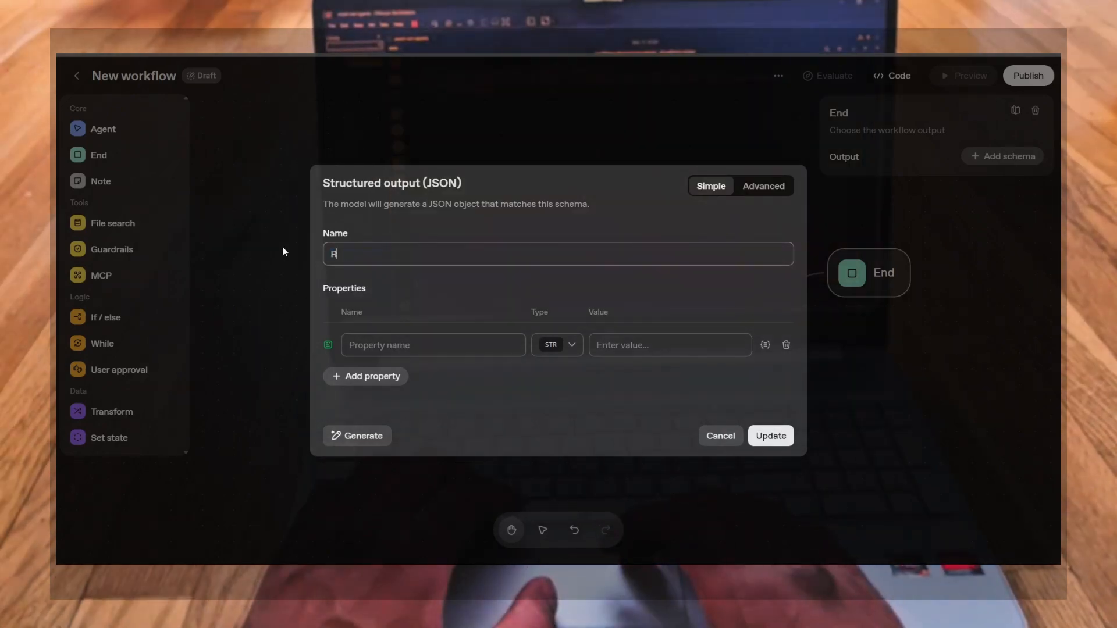
{"action": "type", "text": "espo"}
{"action": "key", "text": "BackSpace"}
{"action": "key", "text": "BackSpace"}
{"action": "key", "text": "BackSpace"}
{"action": "key", "text": "BackSpace"}
{"action": "key", "text": "BackSpace"}
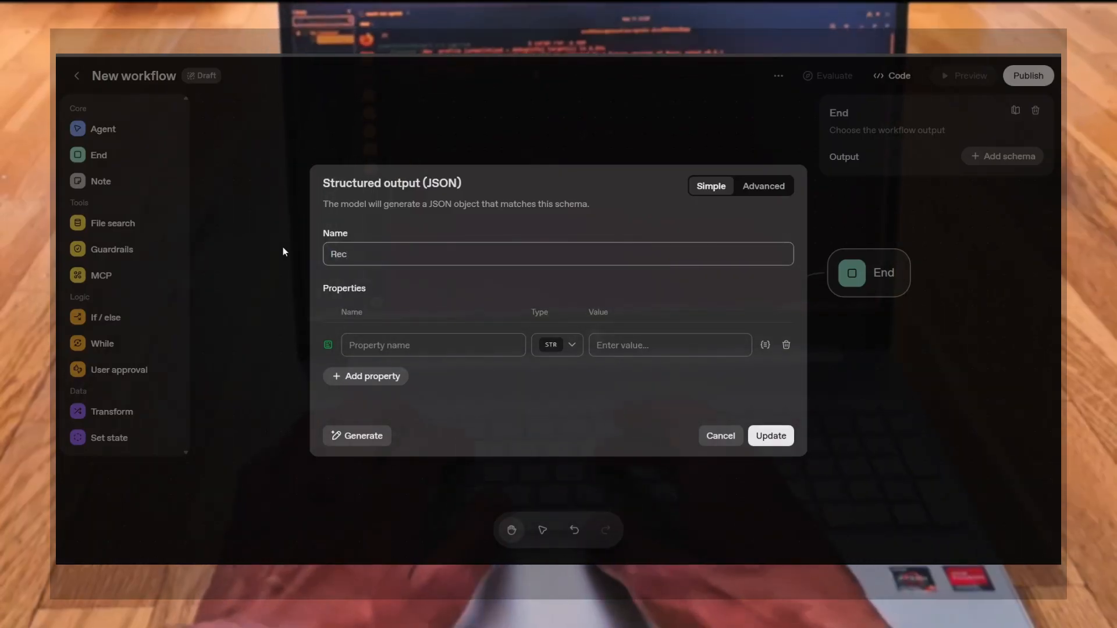
{"action": "type", "text": "Mang"}
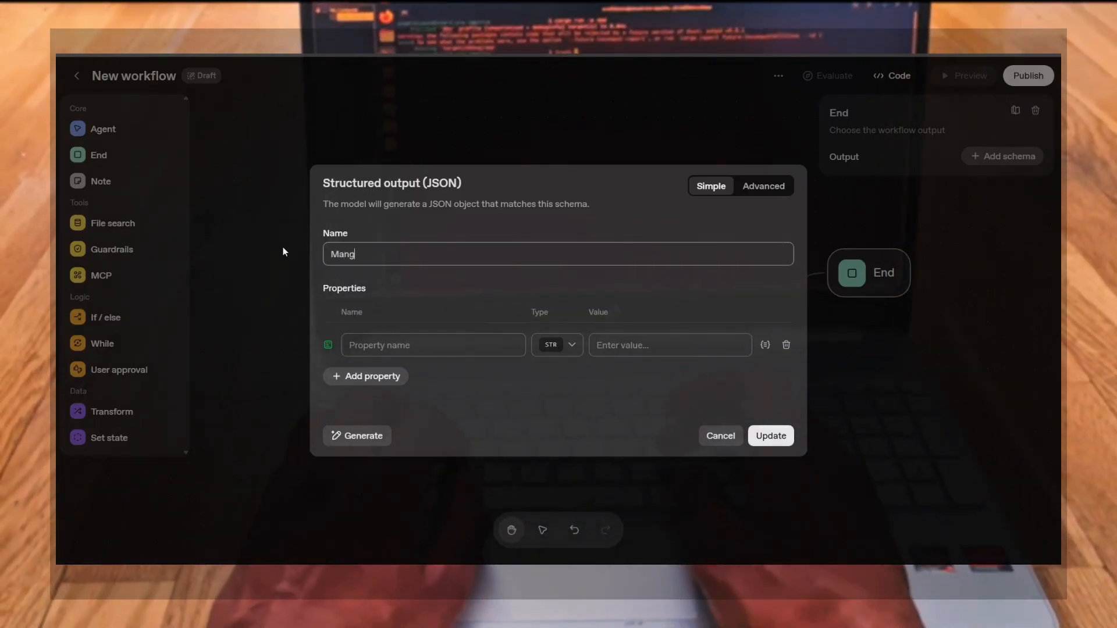
{"action": "type", "text": "a Kissa "}
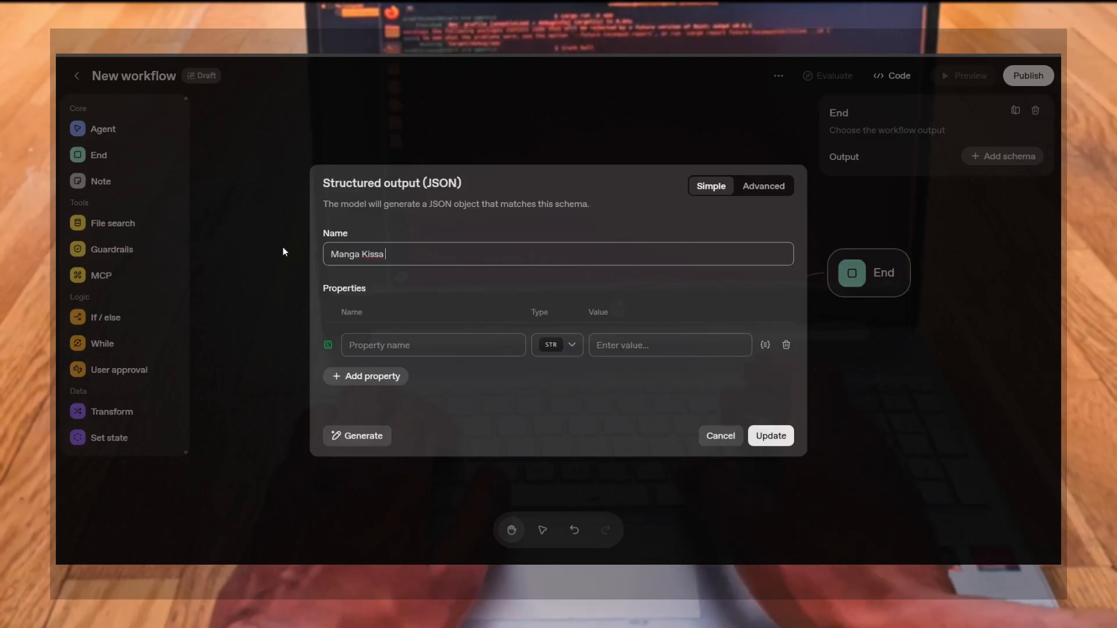
{"action": "type", "text": "Receptionist"}
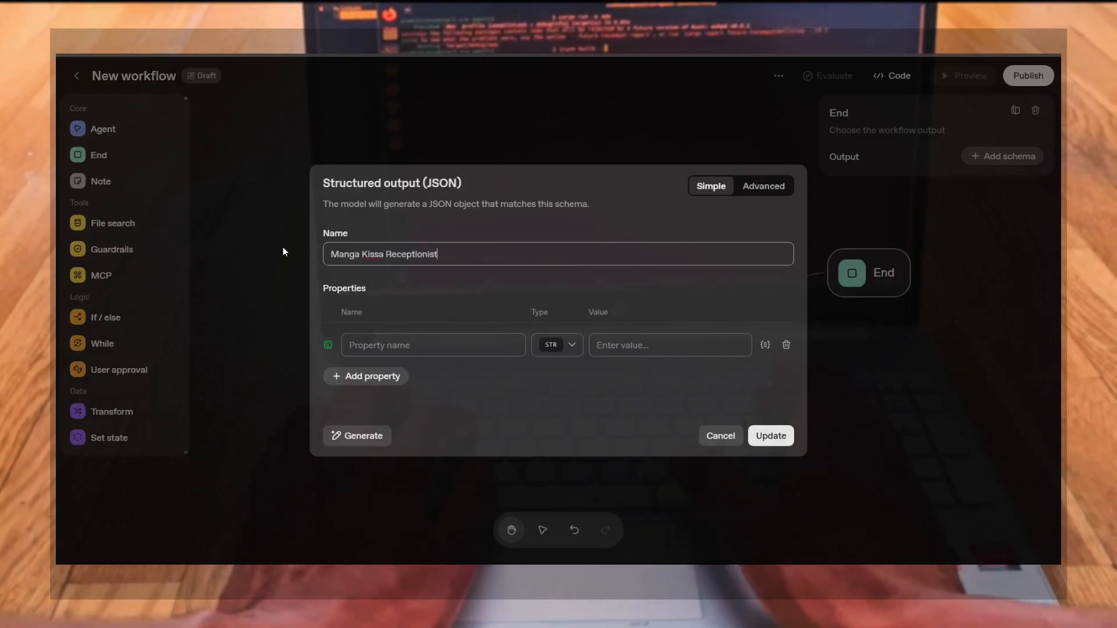
{"action": "type", "text": " Answer"}
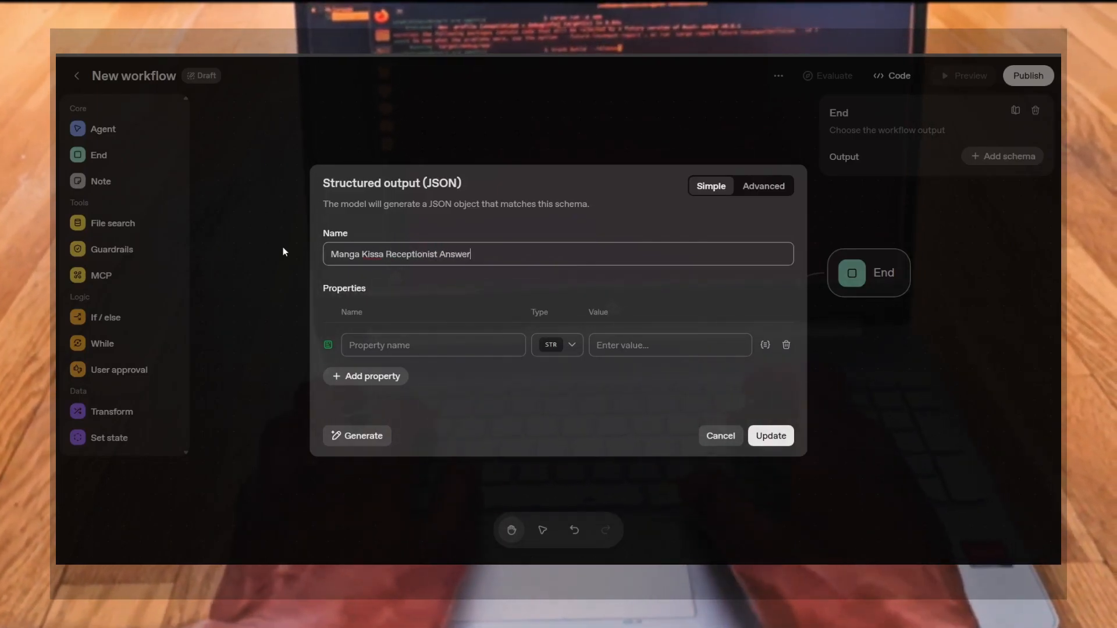
Name the first property angry_answer and set its value to "provide an answer using a very angry tone"
{"action": "left_click", "coordinate": [393, 345]}
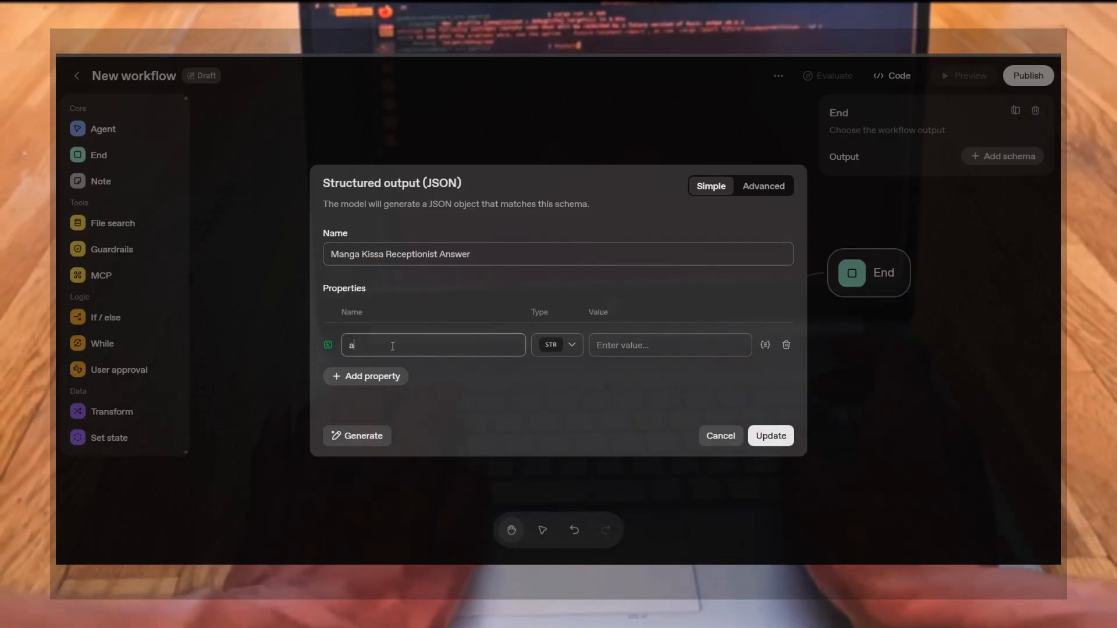
{"action": "type", "text": "angry"}
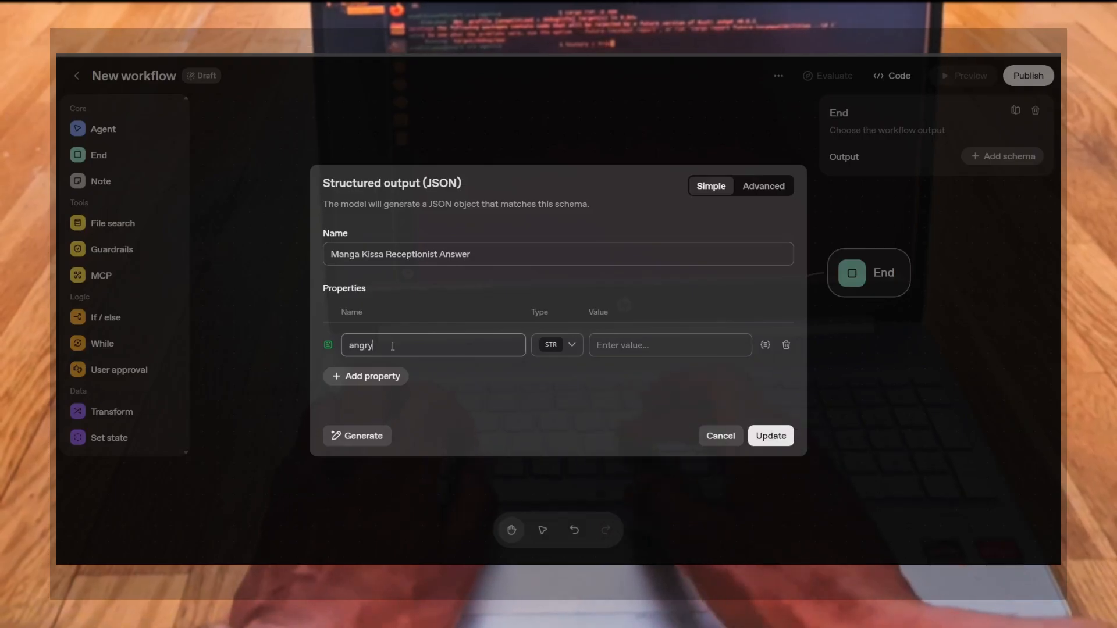
{"action": "type", "text": "an"}
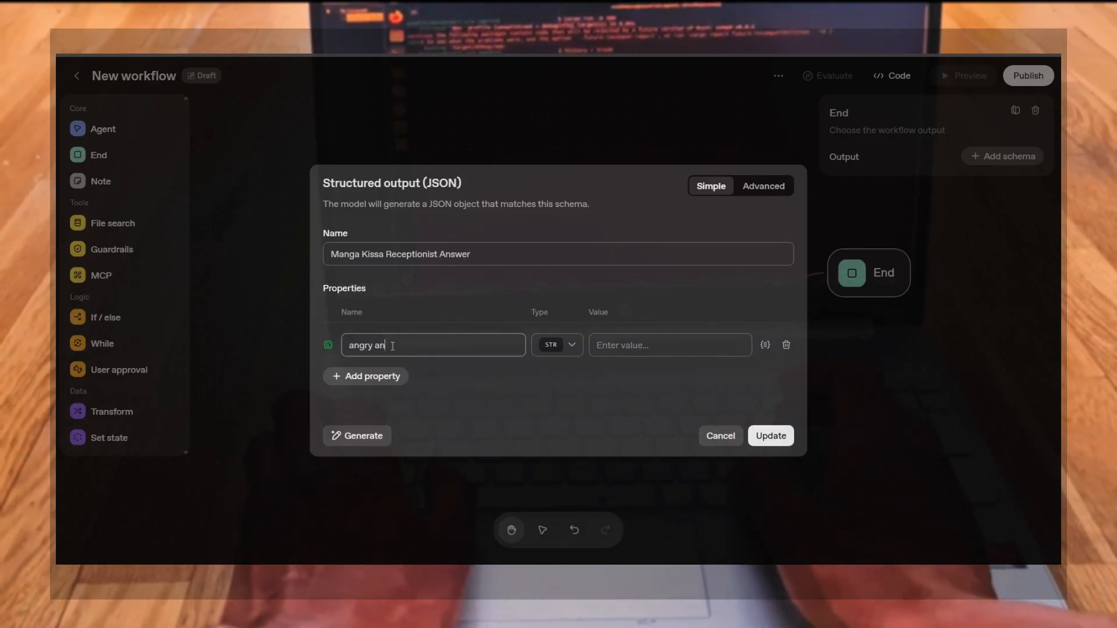
{"action": "type", "text": "swer"}
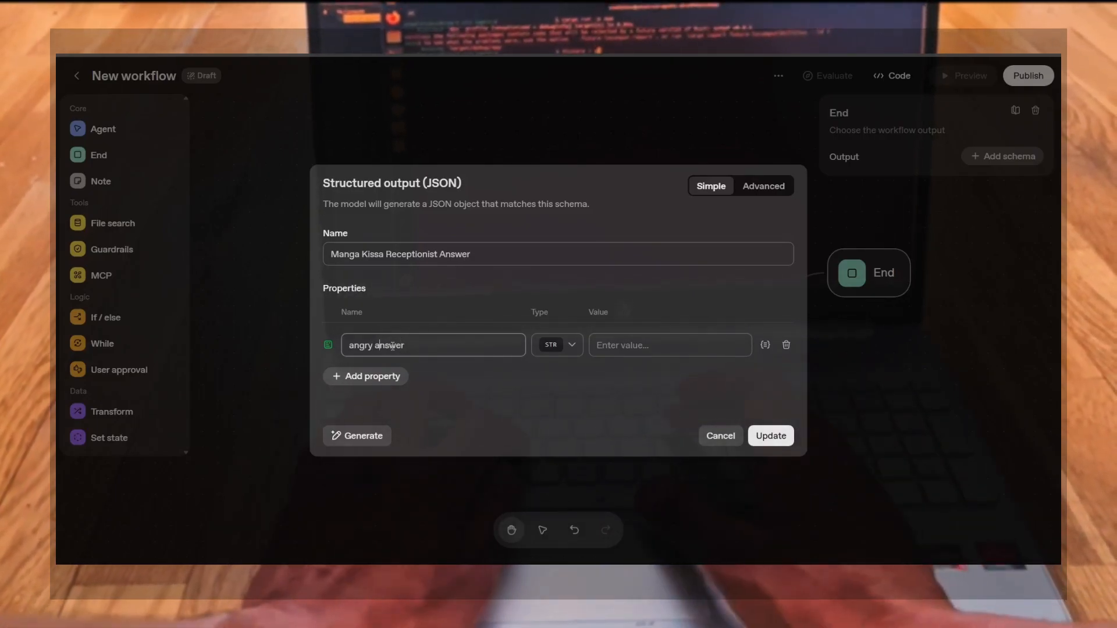
{"action": "key", "text": "BackSpace"}
{"action": "type", "text": "_"}
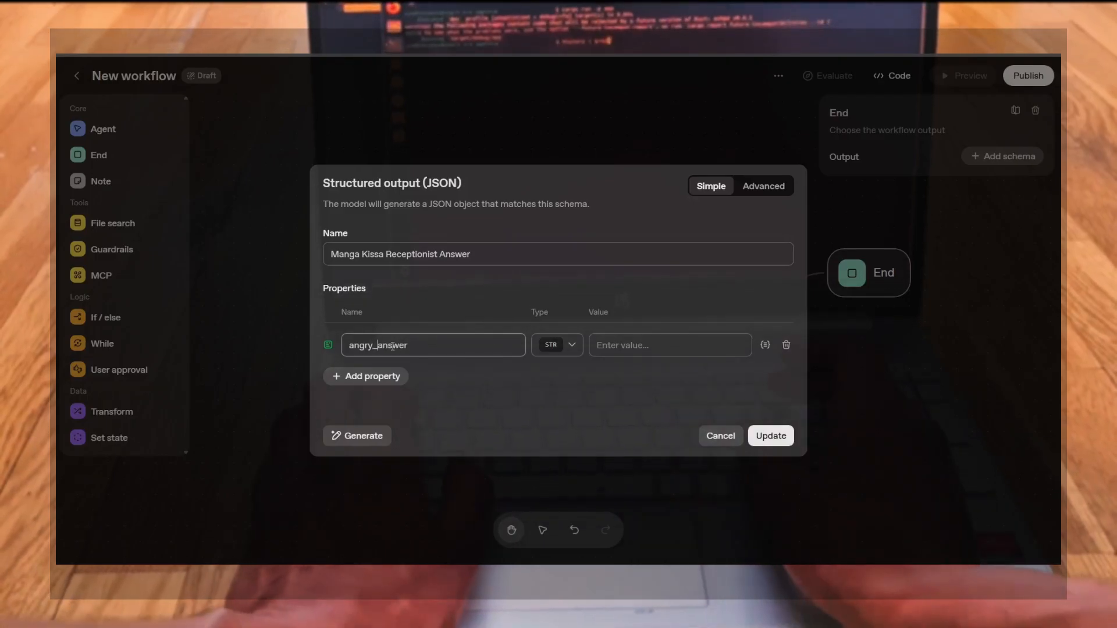
{"action": "left_click", "coordinate": [624, 340]}
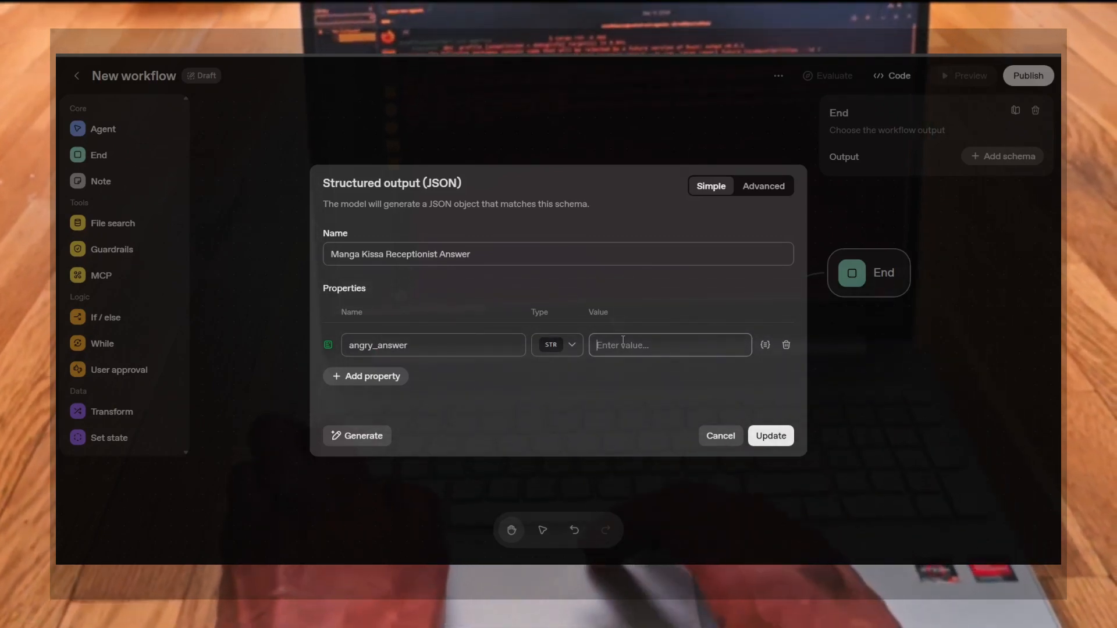
{"action": "type", "text": "provide "}
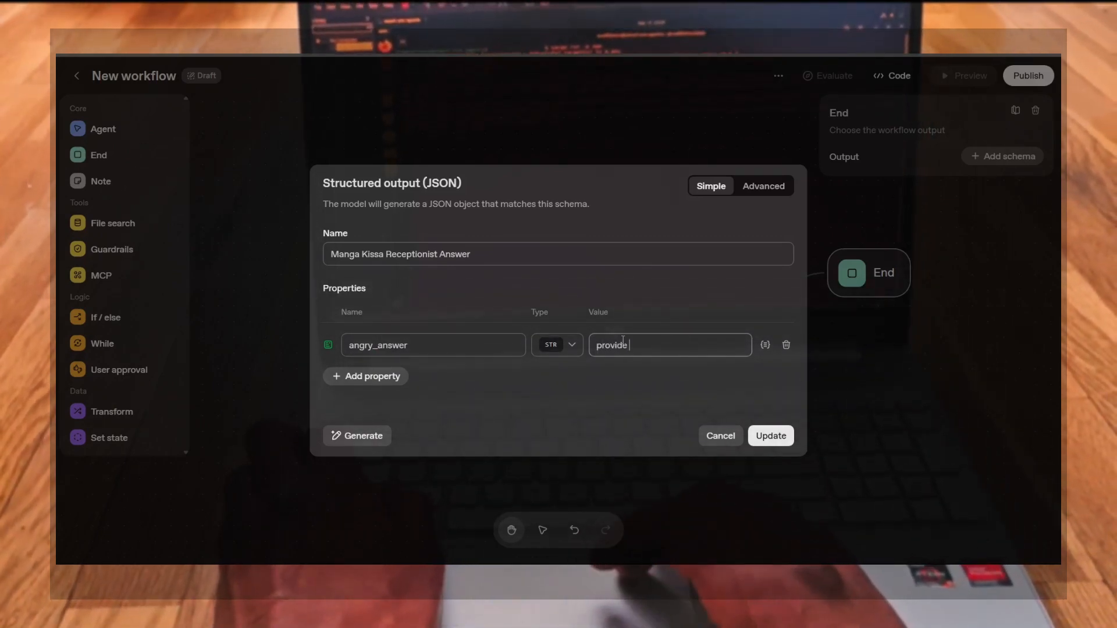
{"action": "type", "text": "an answer"}
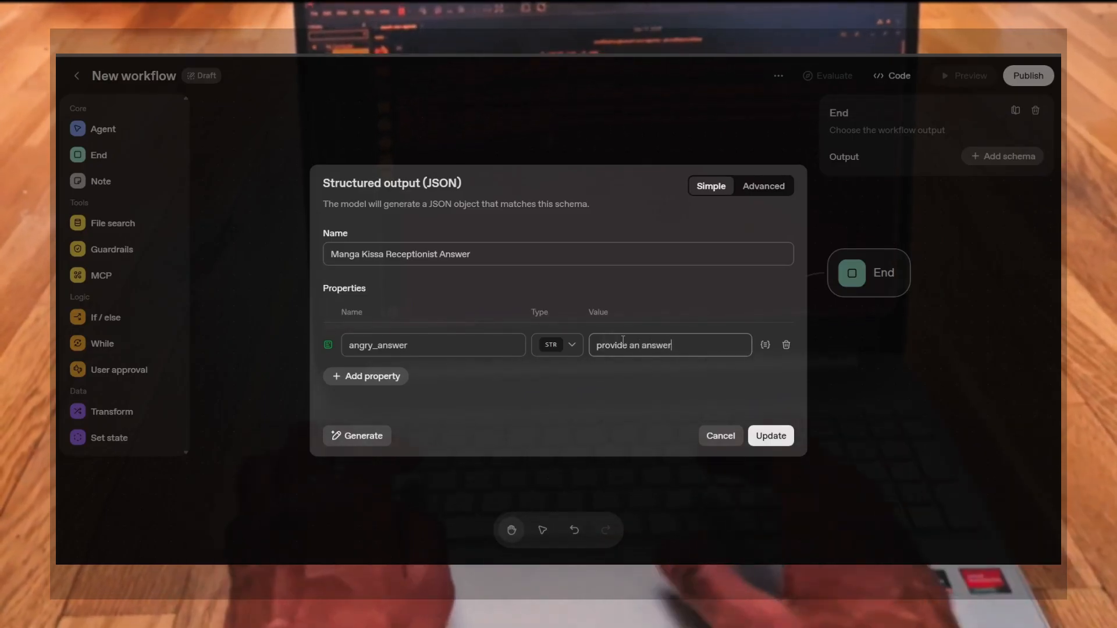
{"action": "type", "text": " using a ver"}
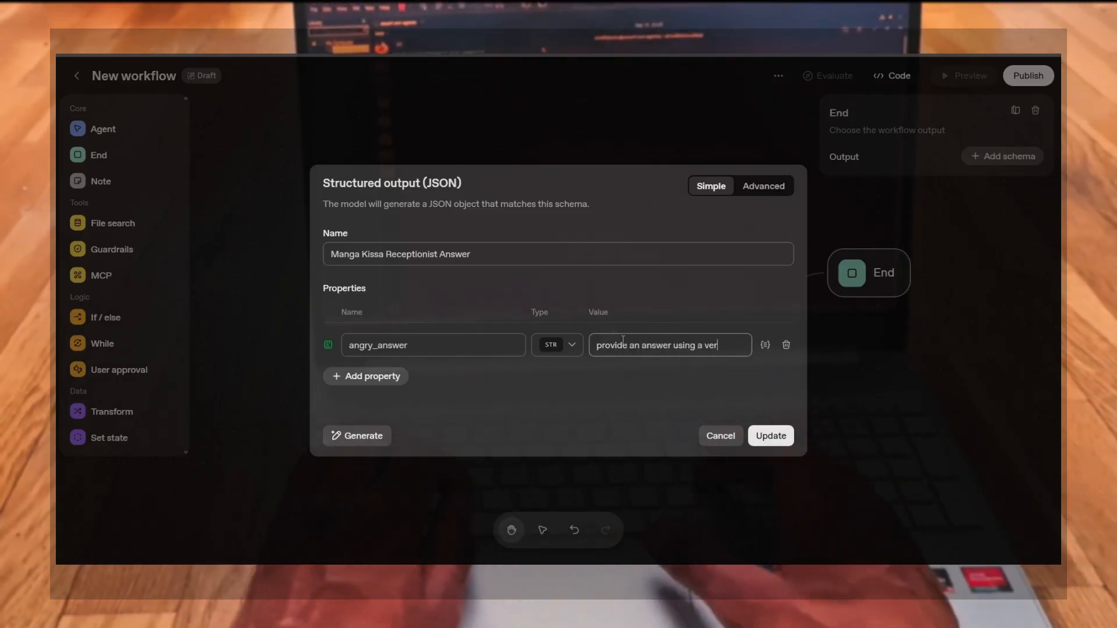
{"action": "type", "text": "y angry tone"}
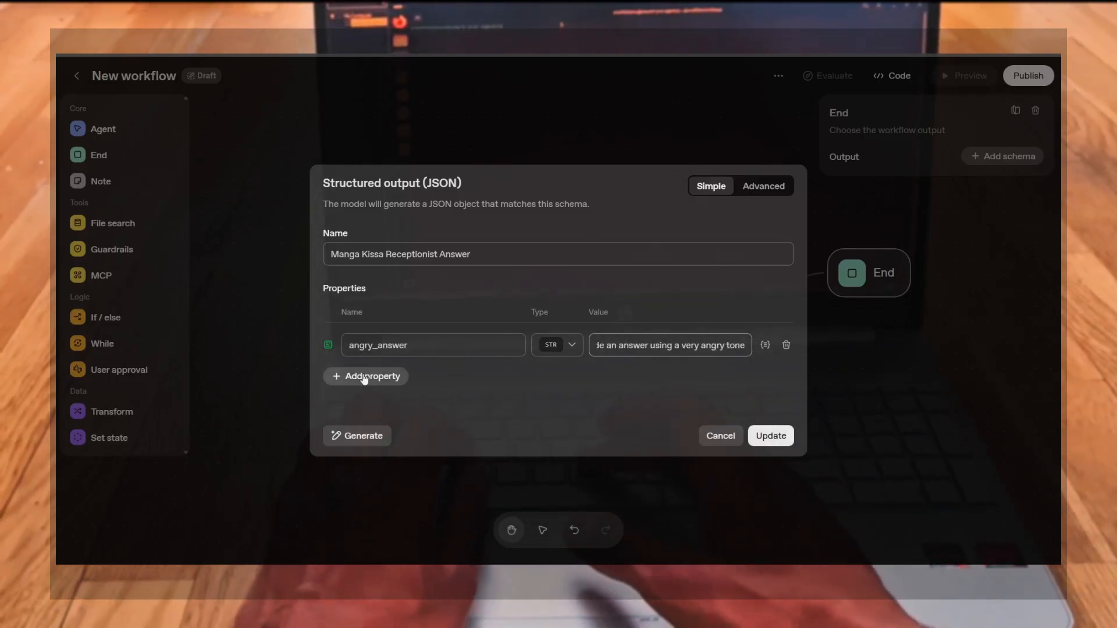
Add a second property named sleepy_answer with the value "provide an answer with a sleepy tone"
{"action": "left_click", "coordinate": [337, 377]}
{"action": "left_click", "coordinate": [385, 357]}
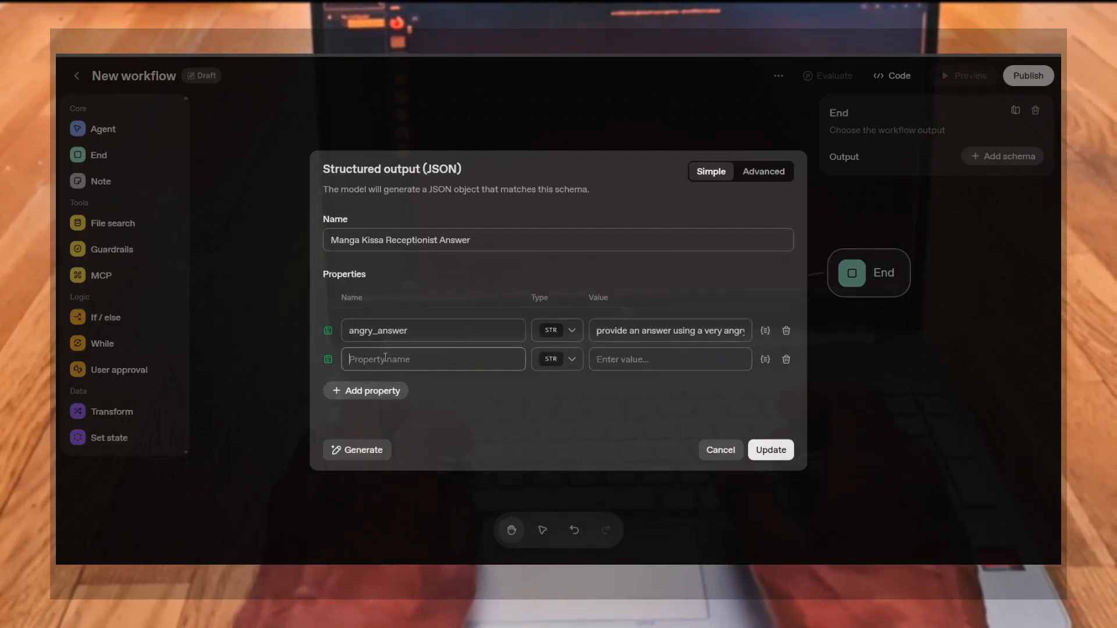
{"action": "type", "text": "sleepy"}
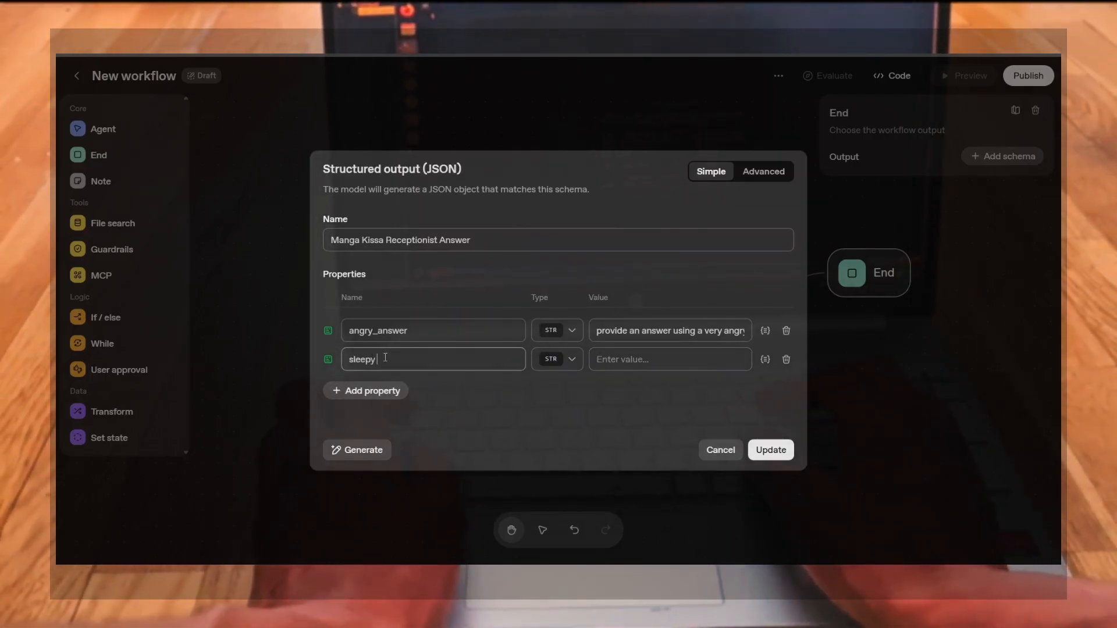
{"action": "type", "text": "_"}
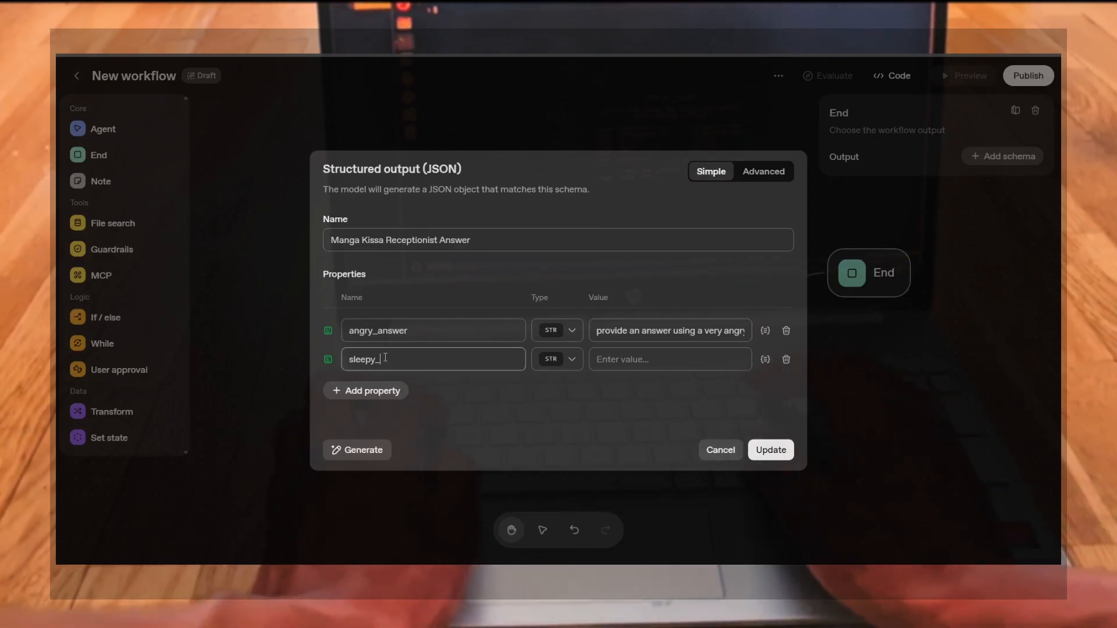
{"action": "type", "text": "answer"}
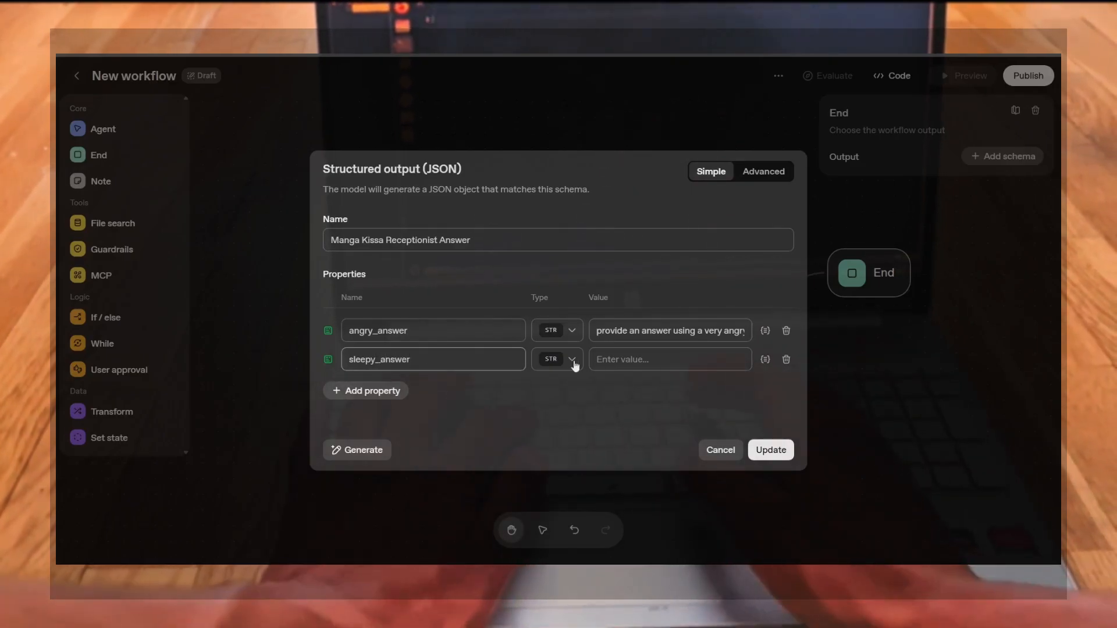
{"action": "left_click", "coordinate": [645, 358]}
{"action": "type", "text": "pro"}
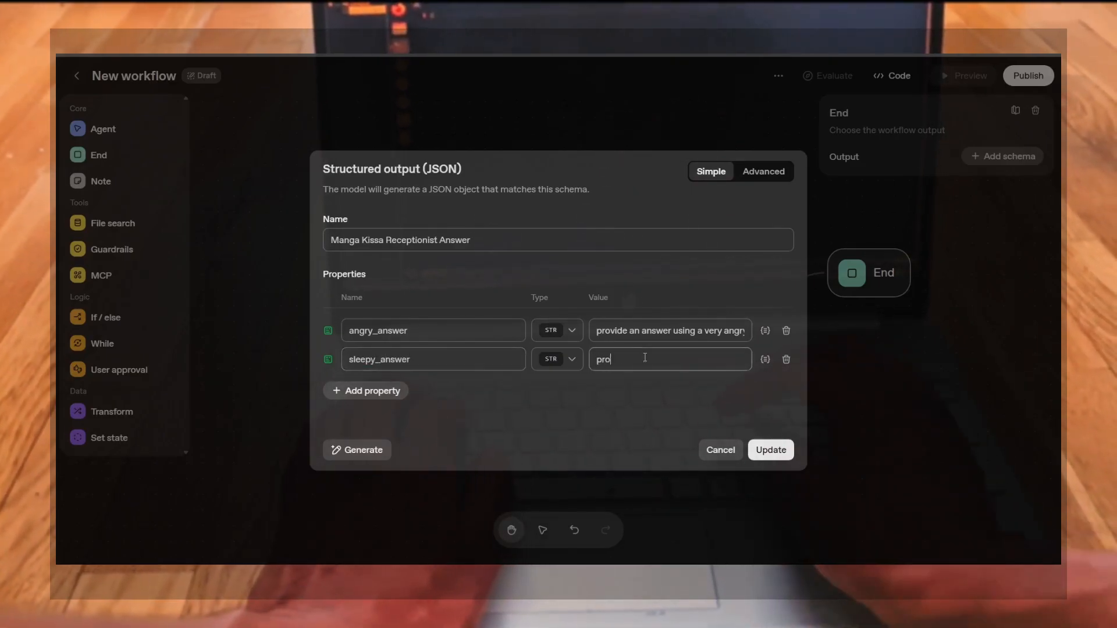
{"action": "type", "text": "vide an answe"}
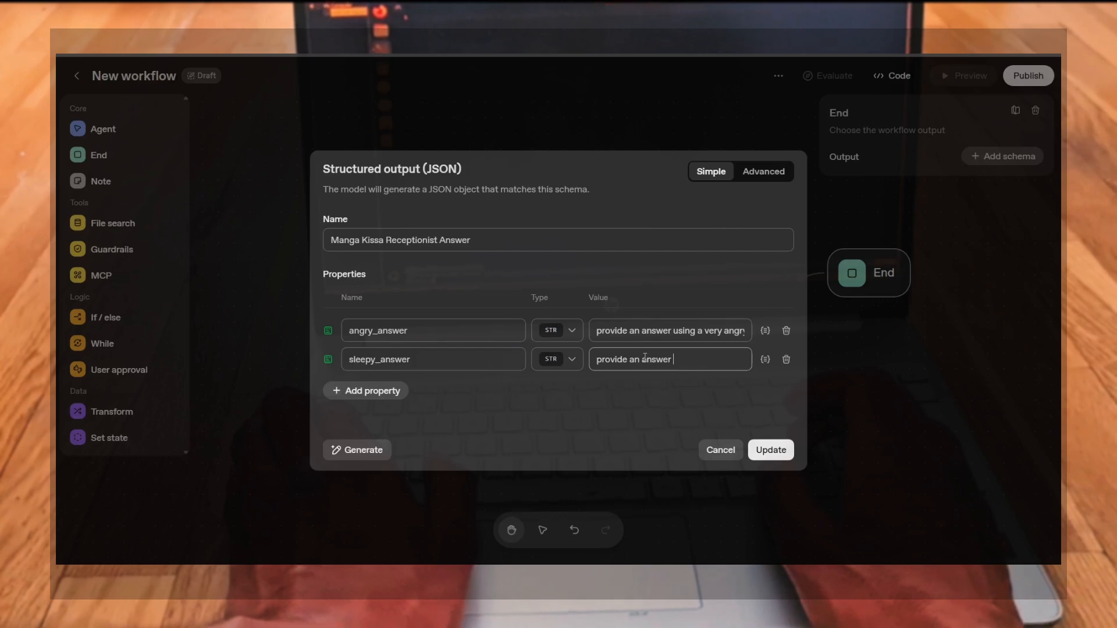
{"action": "type", "text": "r with a sleepy "}
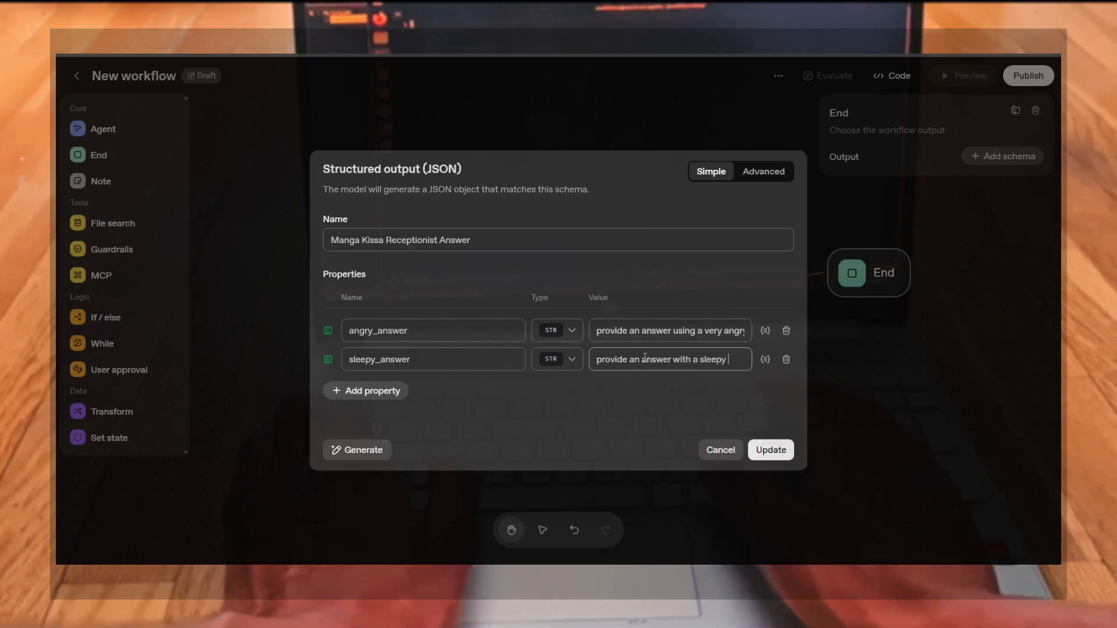
{"action": "type", "text": "tone"}
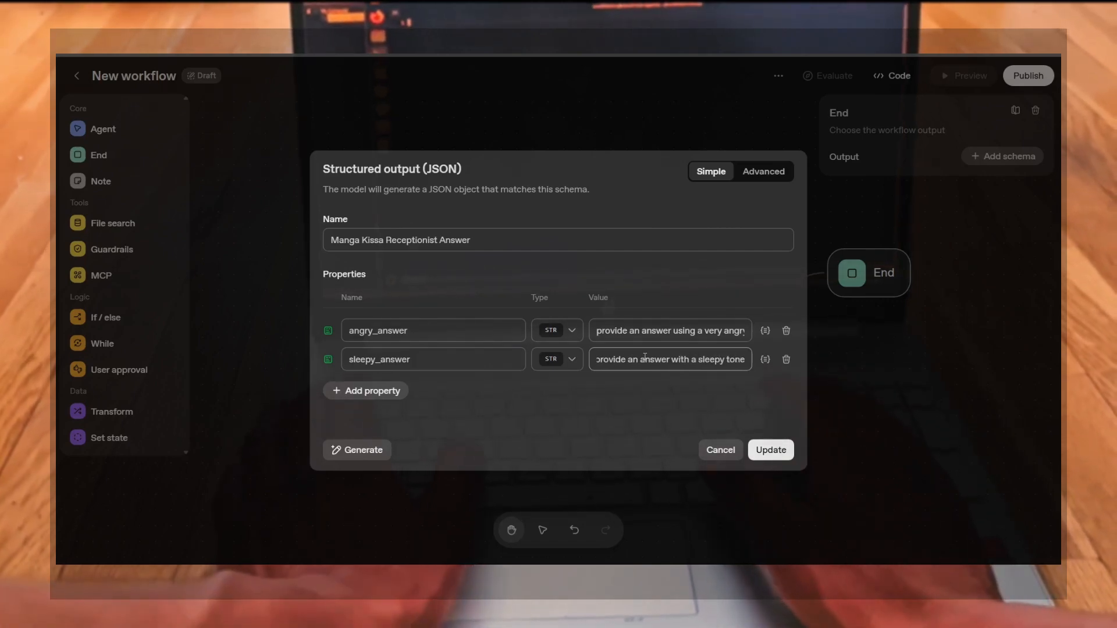
Add a third property named happy_answer with the value "provide a very positive and joyful answer", then save the schema
{"action": "left_click", "coordinate": [396, 393]}
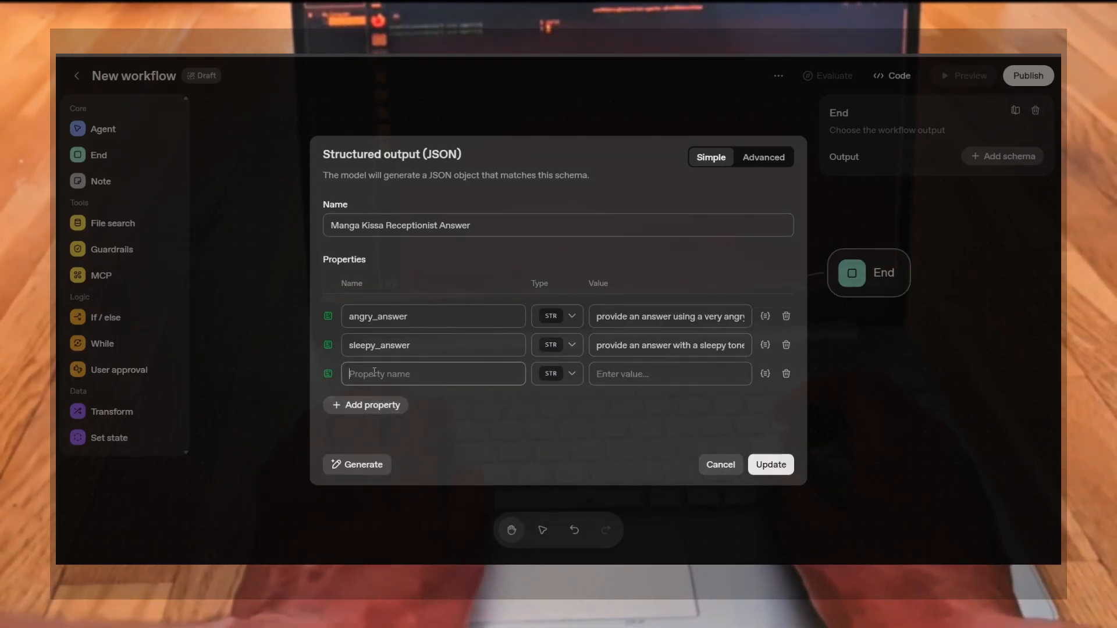
{"action": "type", "text": "h"}
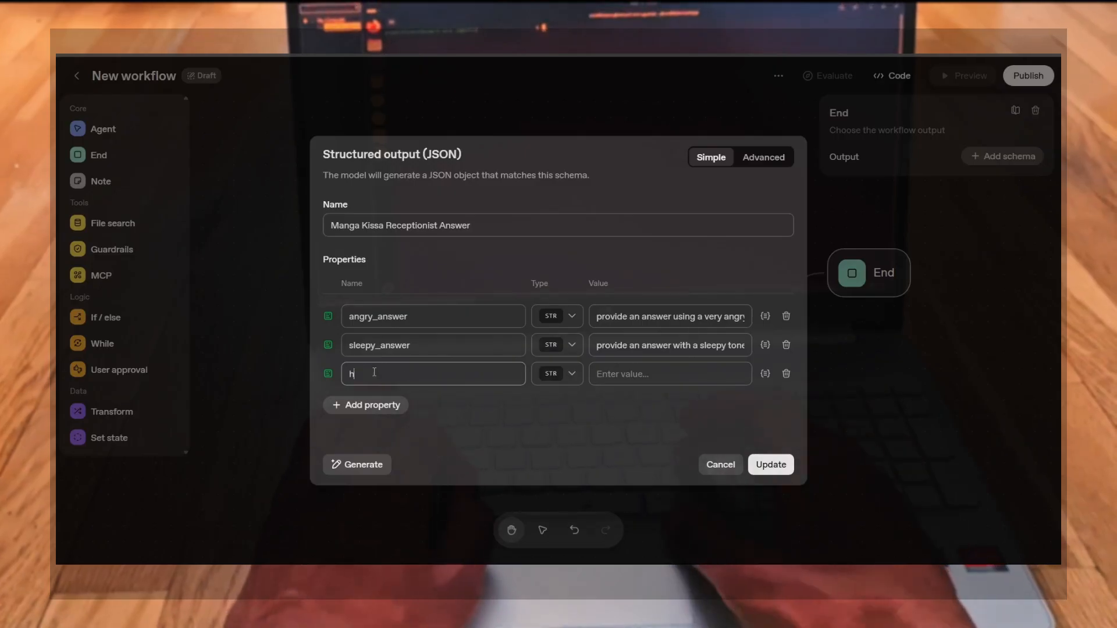
{"action": "type", "text": "appy_"}
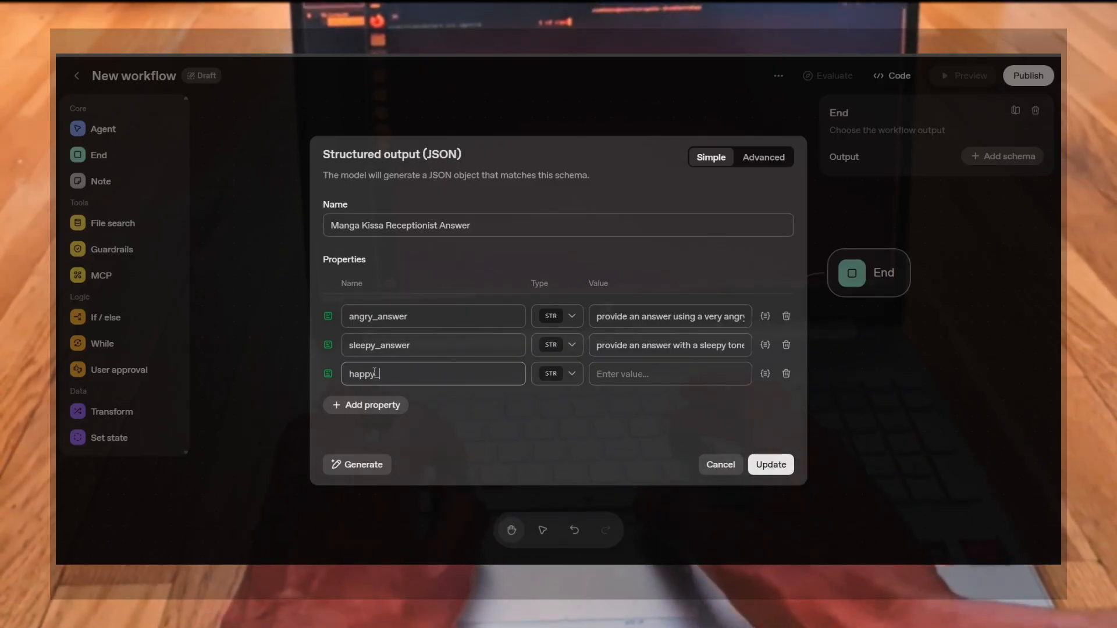
{"action": "type", "text": "answer"}
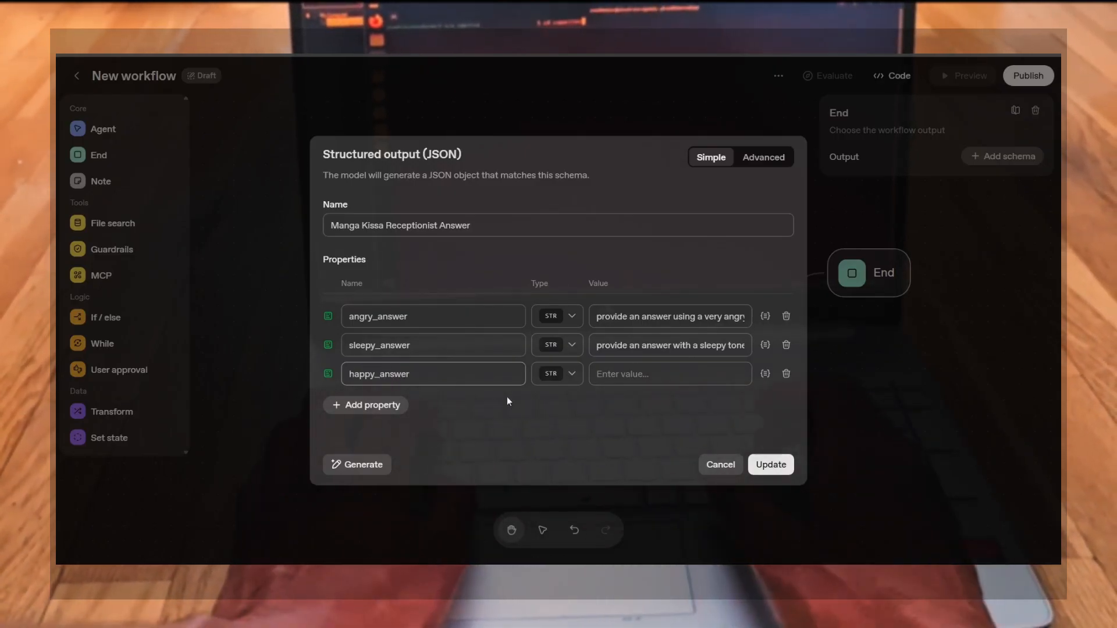
{"action": "left_click", "coordinate": [626, 377]}
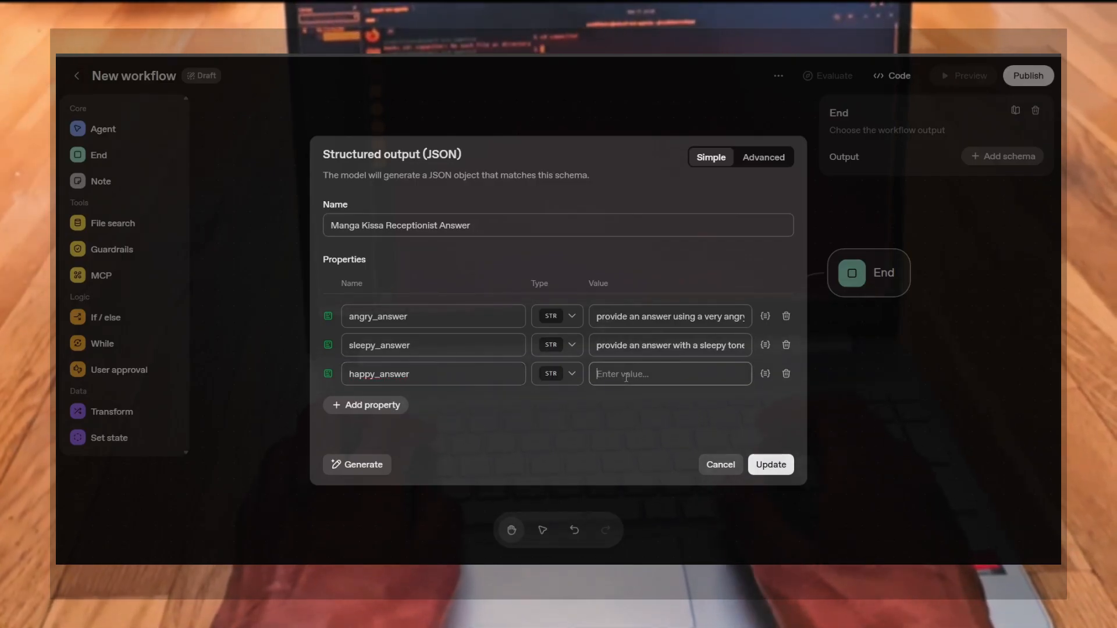
{"action": "type", "text": "provid"}
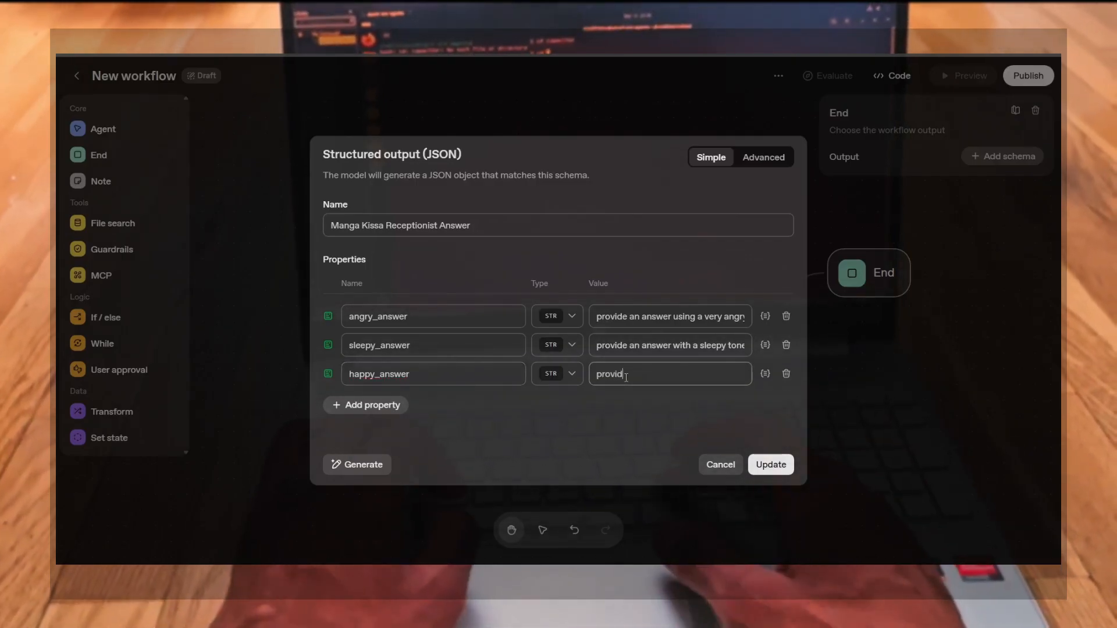
{"action": "type", "text": "e a very positi"}
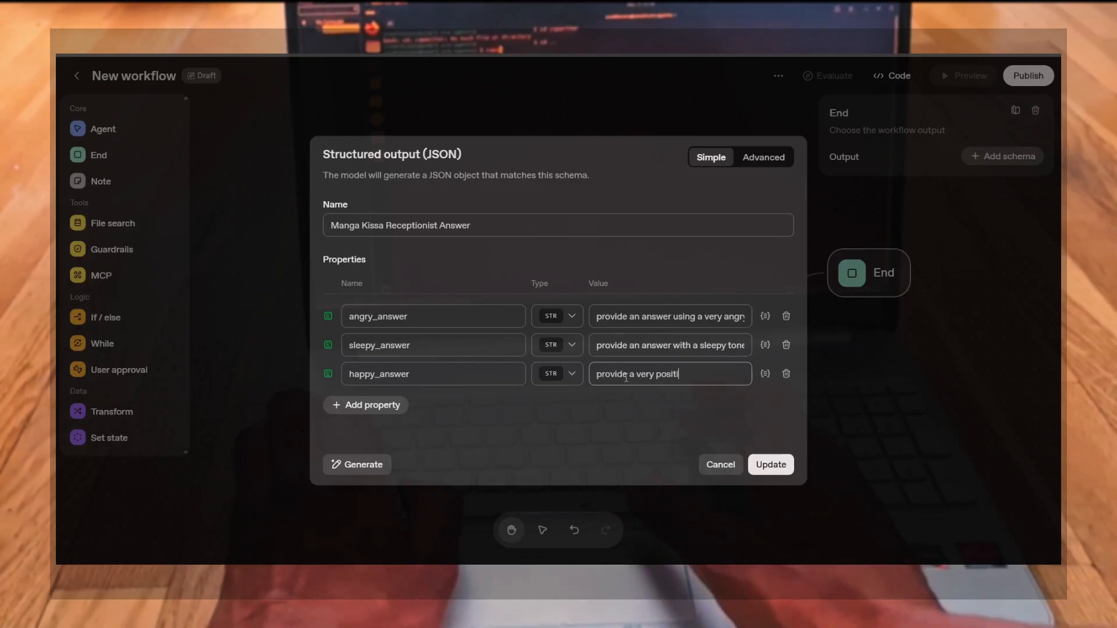
{"action": "type", "text": "ve and joy"}
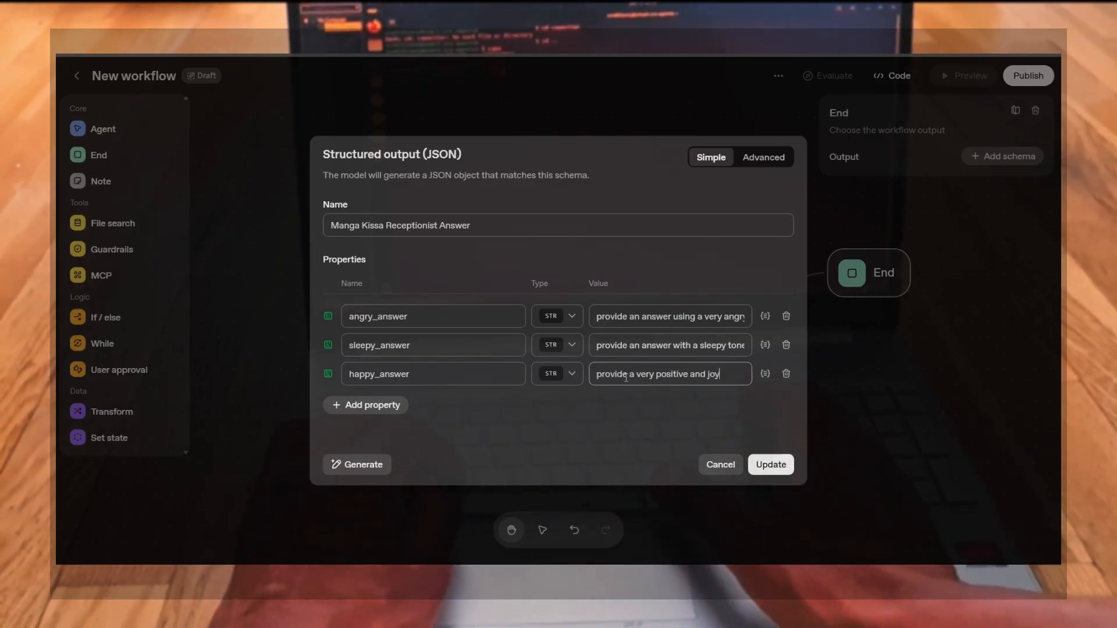
{"action": "type", "text": "ful answer"}
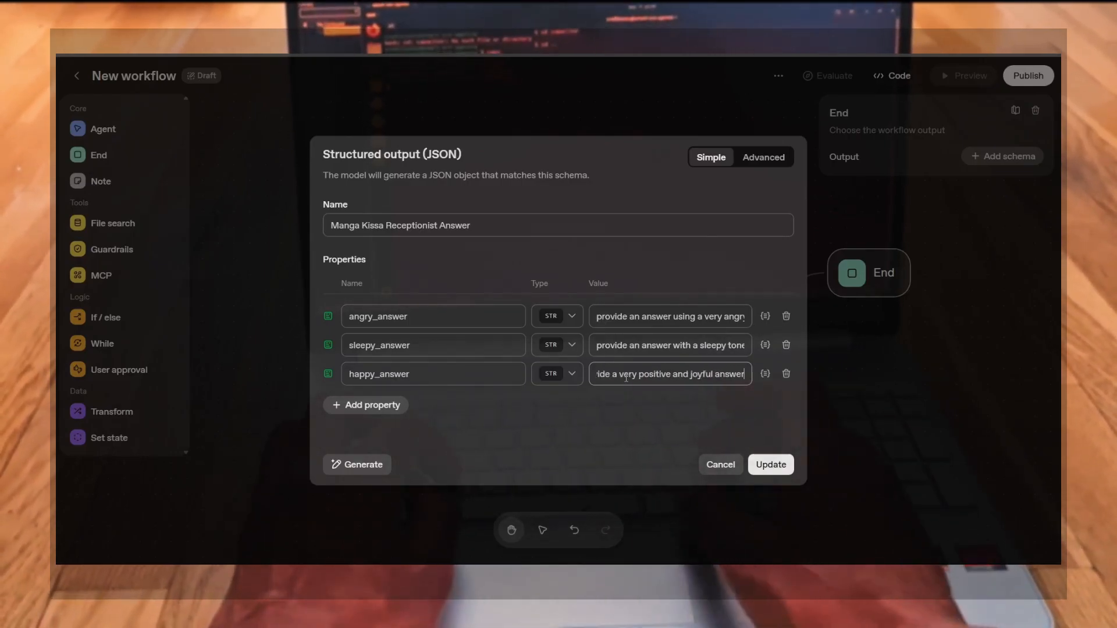
{"action": "left_click", "coordinate": [547, 428]}
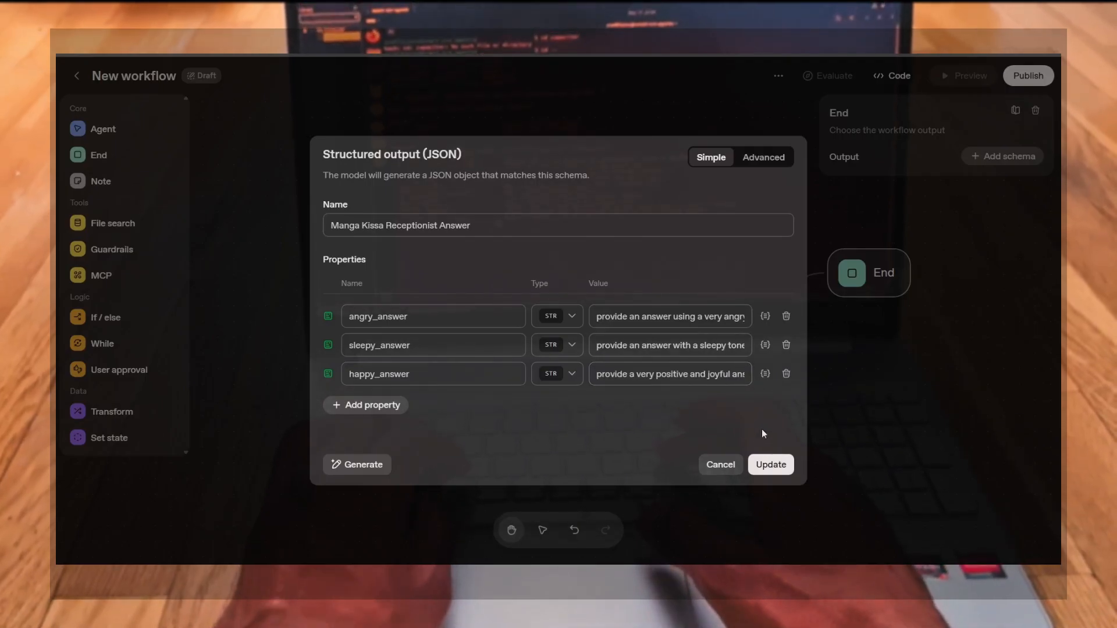
{"action": "left_click", "coordinate": [760, 469]}
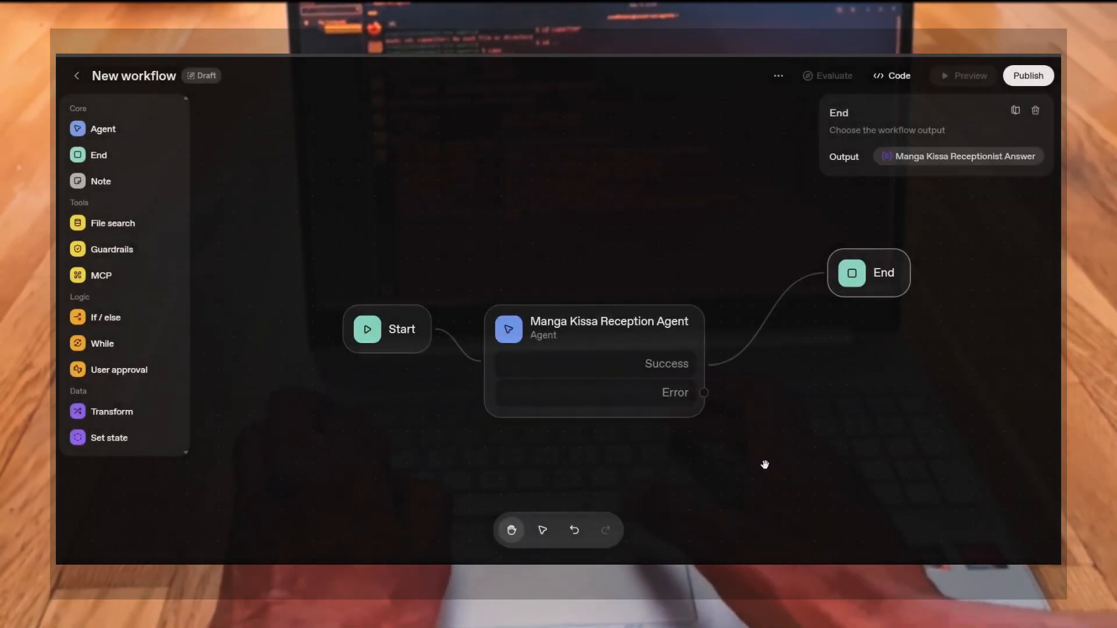
{"action": "left_click", "coordinate": [908, 157]}
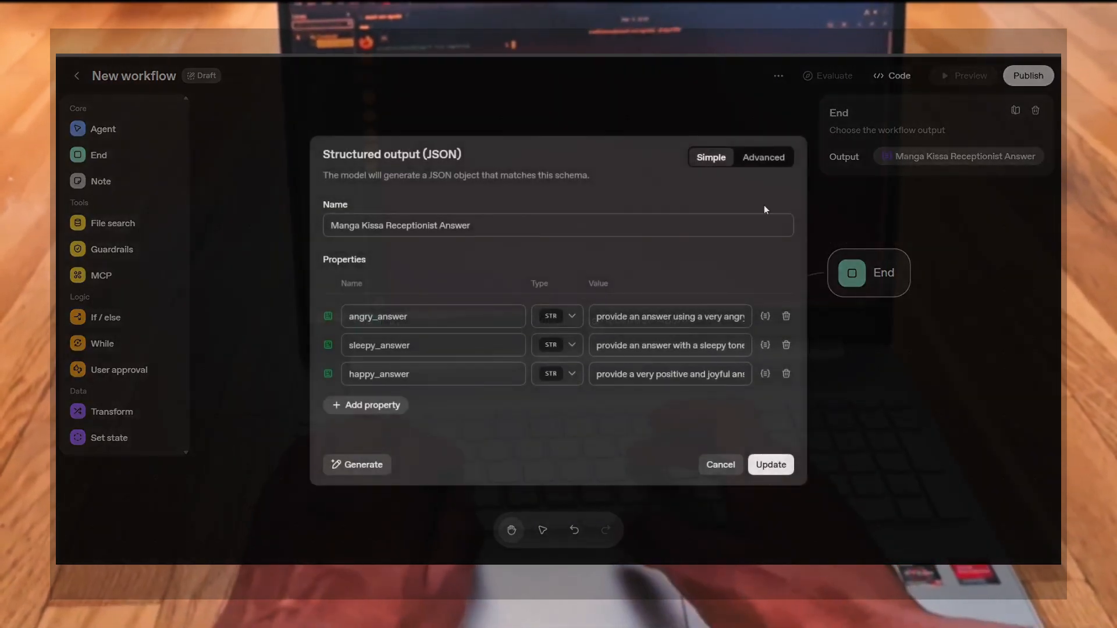
{"action": "left_click", "coordinate": [777, 465]}
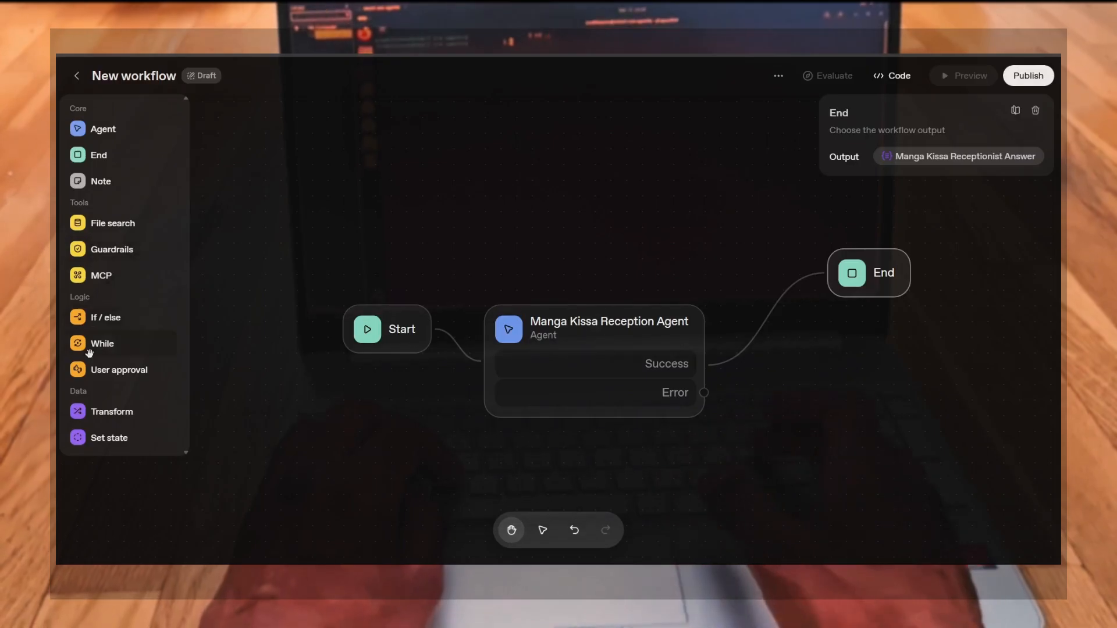
Add a User approval node and connect the agent's Error output to it
{"action": "left_click", "coordinate": [90, 370]}
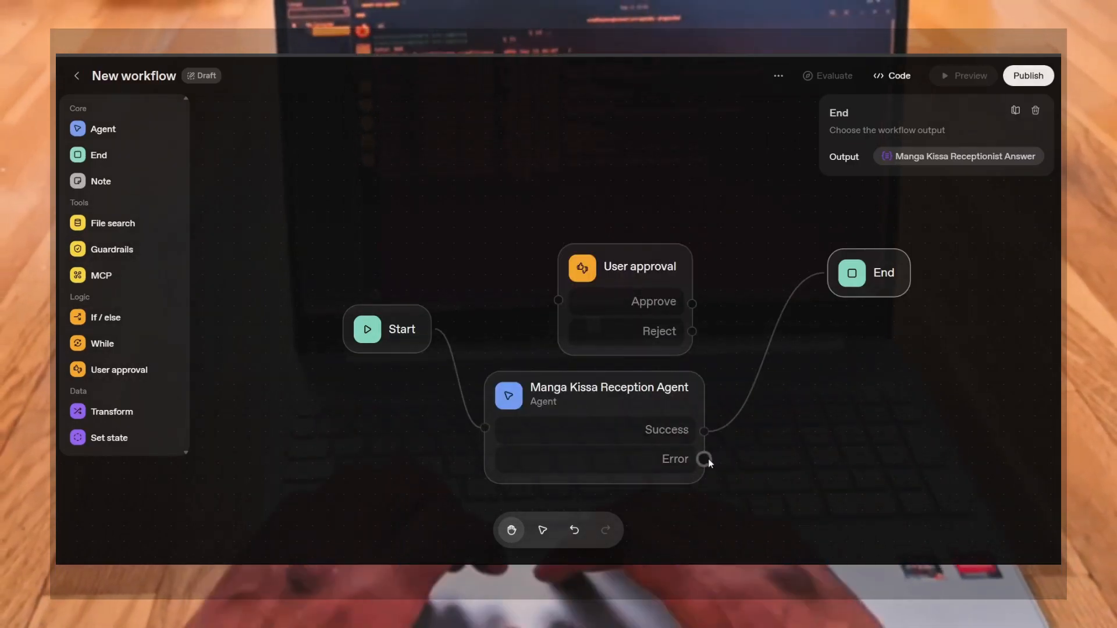
{"action": "left_click_drag", "start_coordinate": [706, 461], "coordinate": [580, 330]}
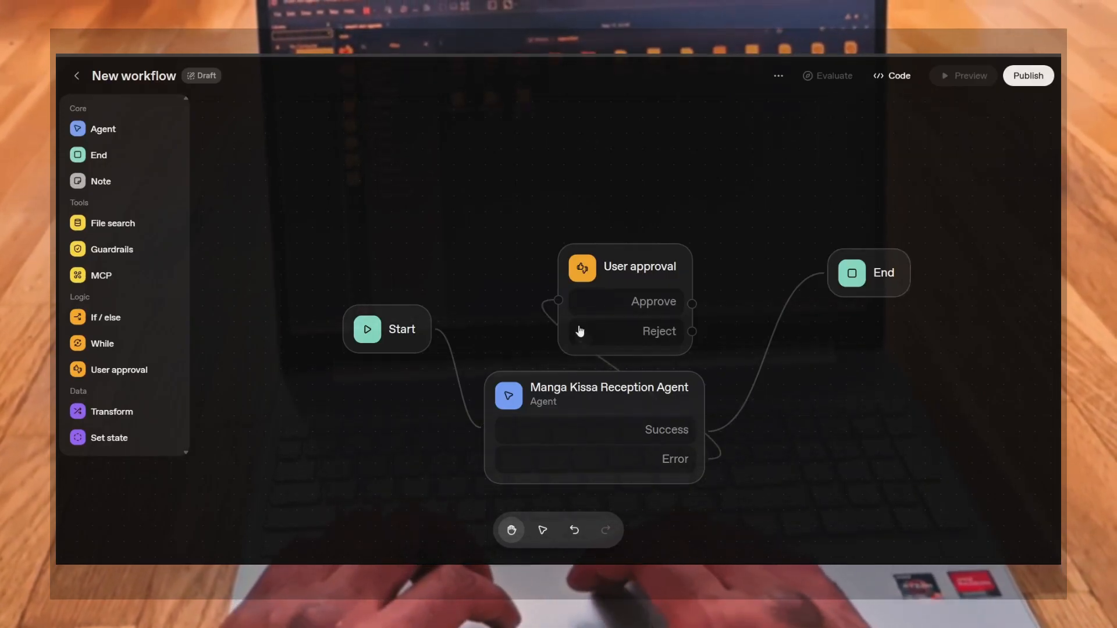
{"action": "left_click_drag", "start_coordinate": [686, 286], "coordinate": [846, 385]}
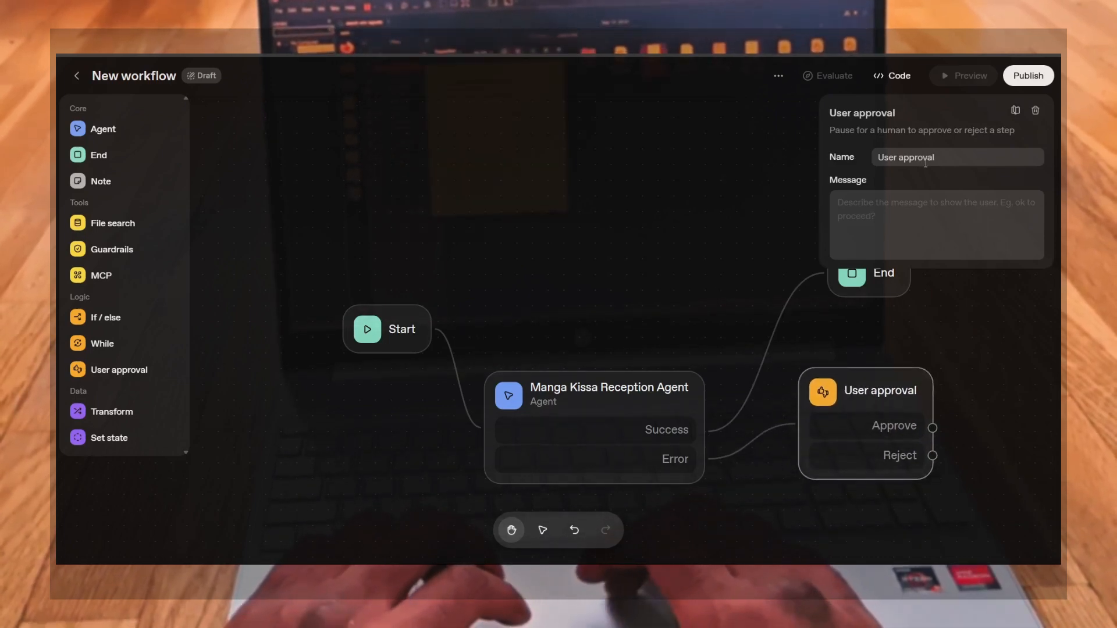
Set the User approval message to "Got an error, sorry! The Manga Kissa Receptionist is Sleeping Come Back Later!"
{"action": "left_click", "coordinate": [894, 210]}
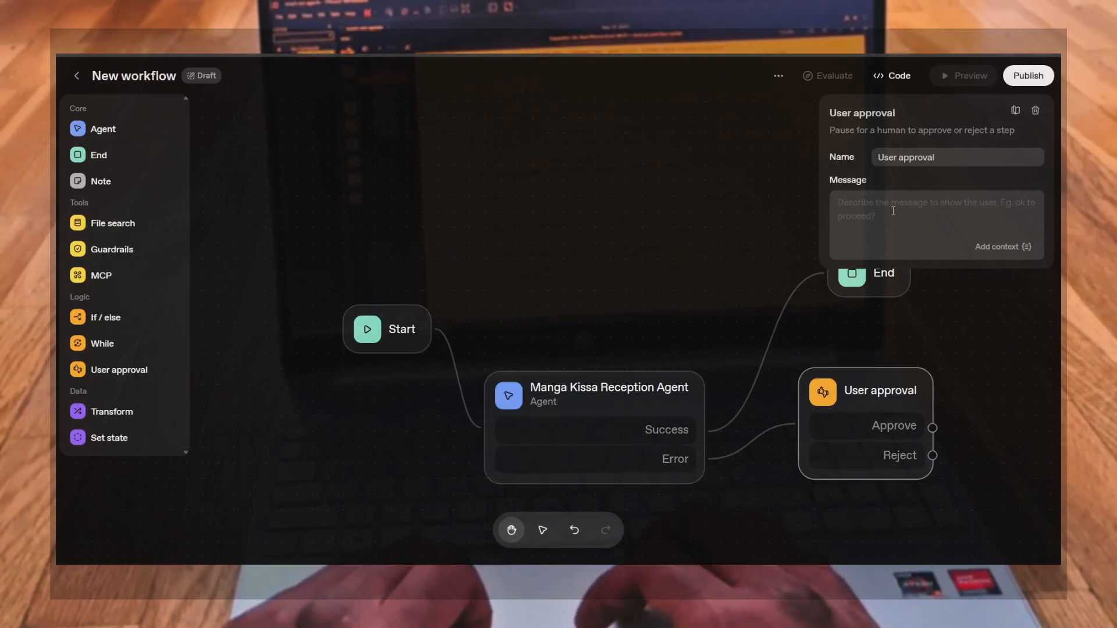
{"action": "type", "text": "Got an error"}
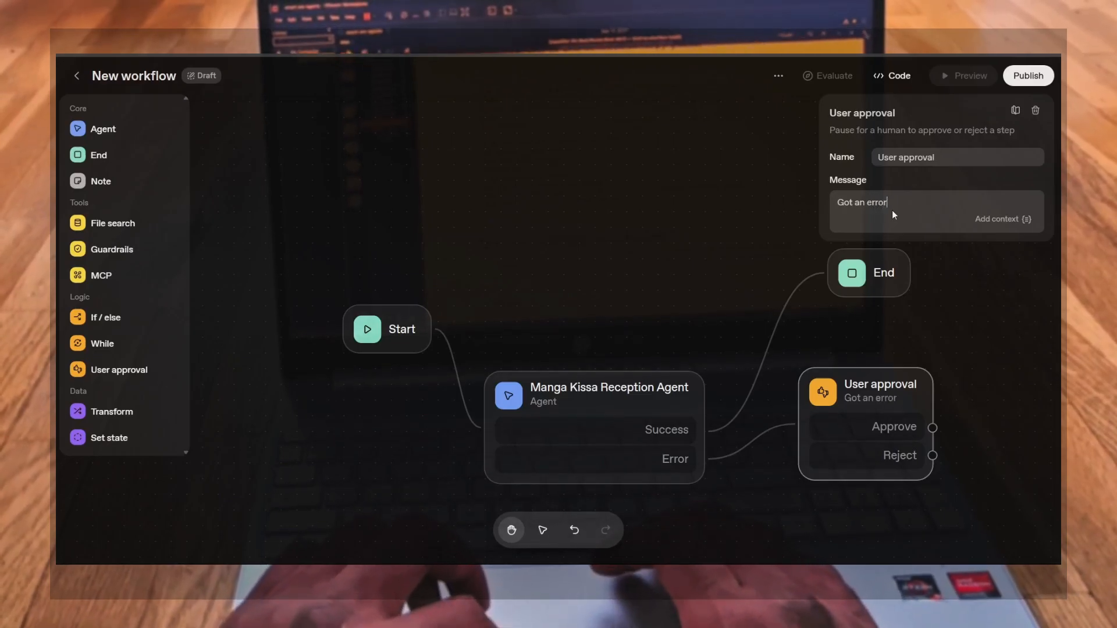
{"action": "type", "text": ","}
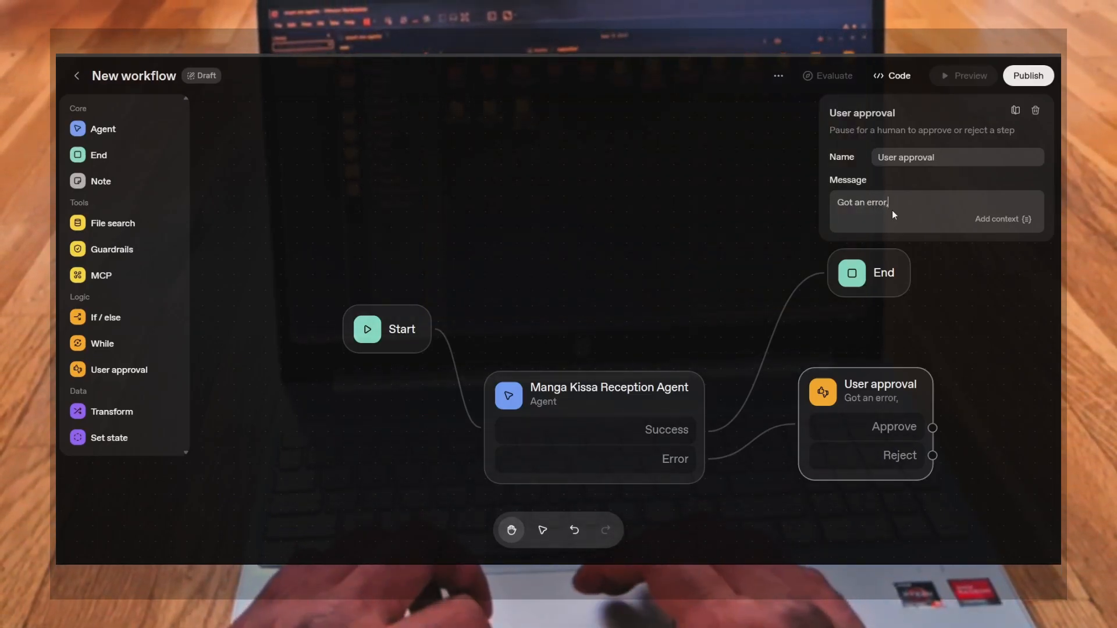
{"action": "type", "text": " sorry!"}
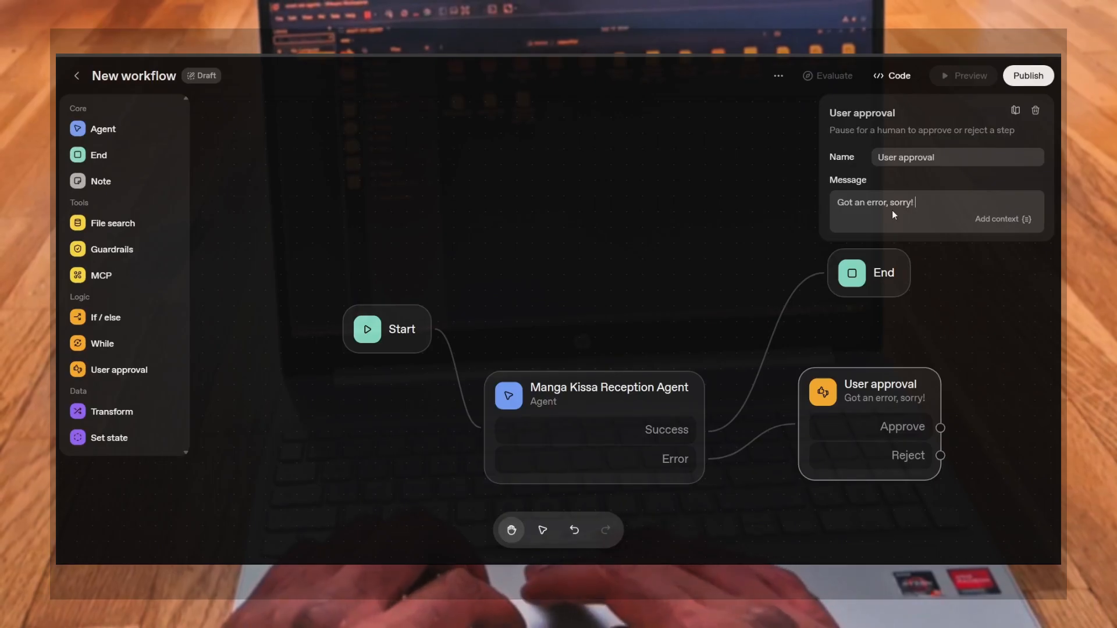
{"action": "type", "text": " T"}
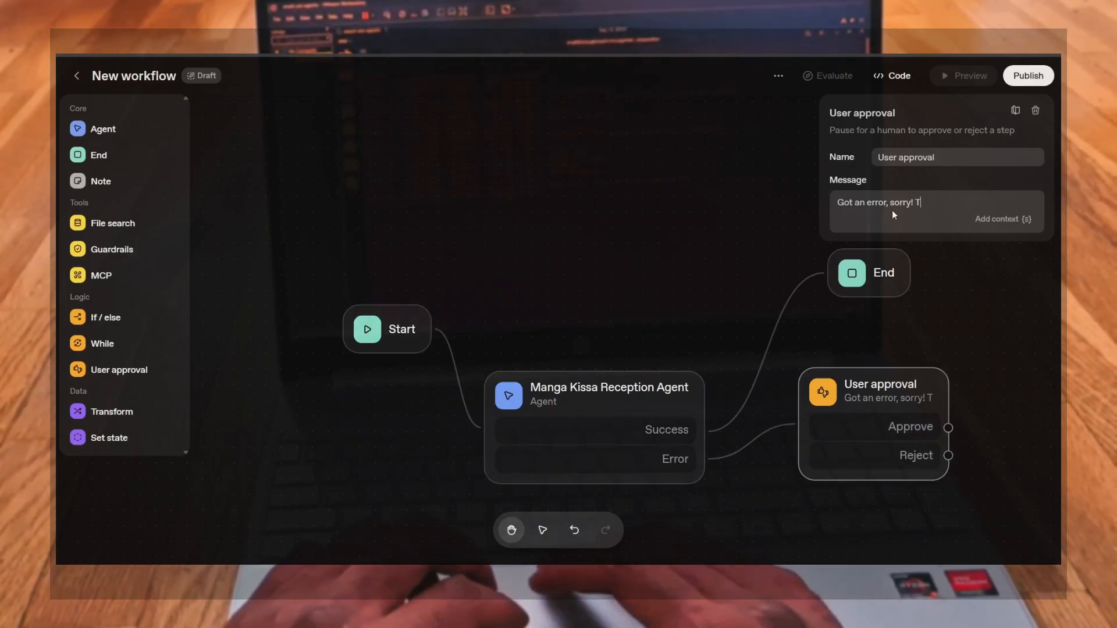
{"action": "type", "text": "he amn"}
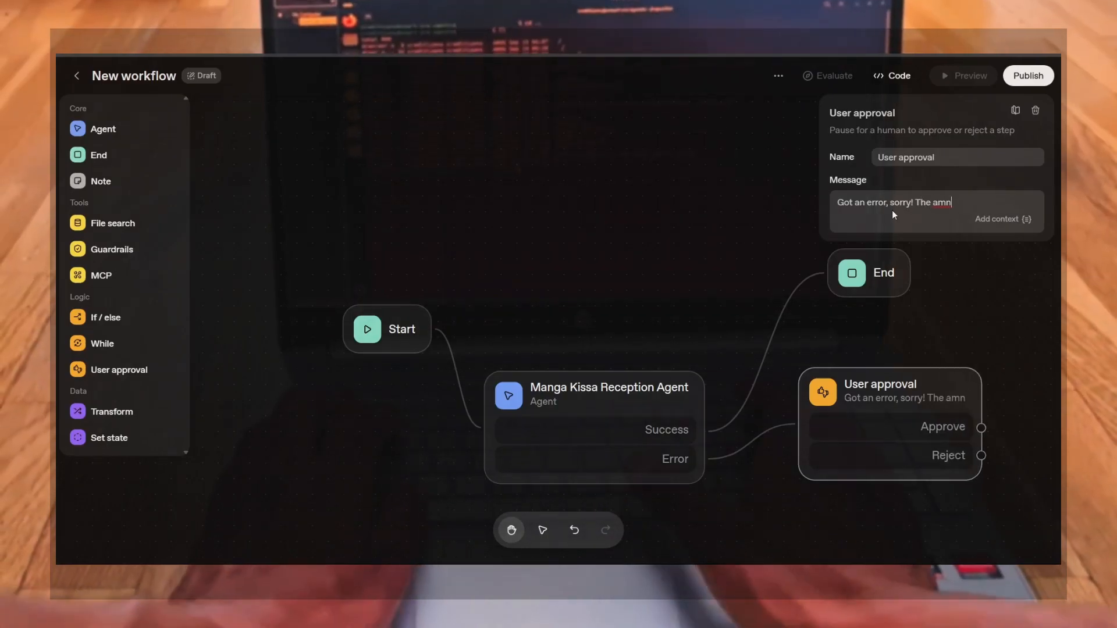
{"action": "key", "text": "BackSpace"}
{"action": "key", "text": "BackSpace"}
{"action": "key", "text": "BackSpace"}
{"action": "key", "text": "BackSpace"}
{"action": "type", "text": "Man"}
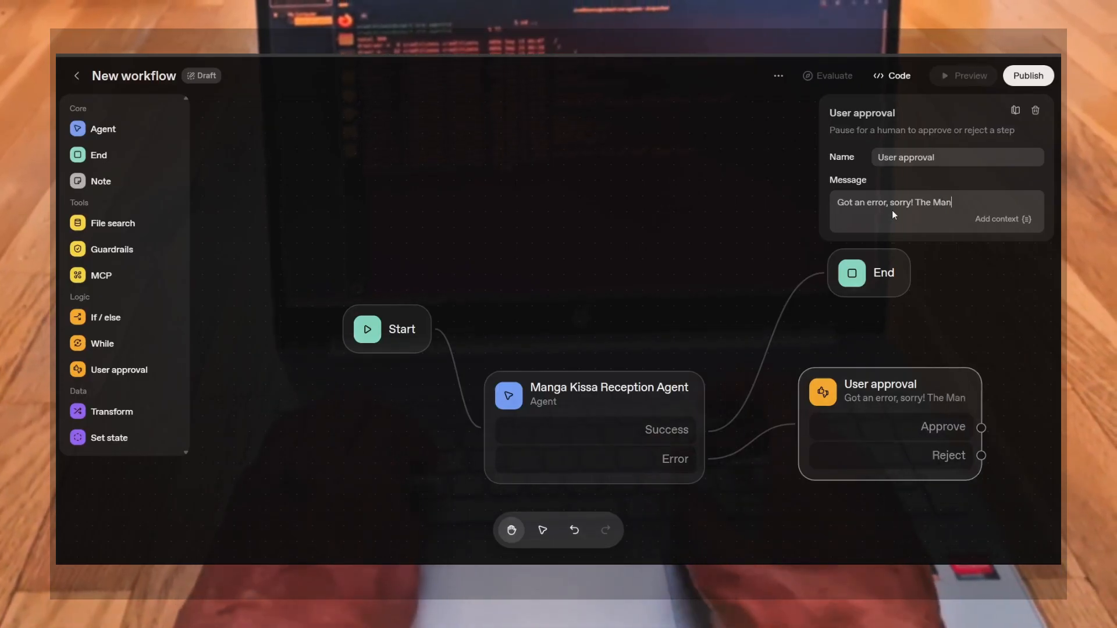
{"action": "type", "text": "ga K"}
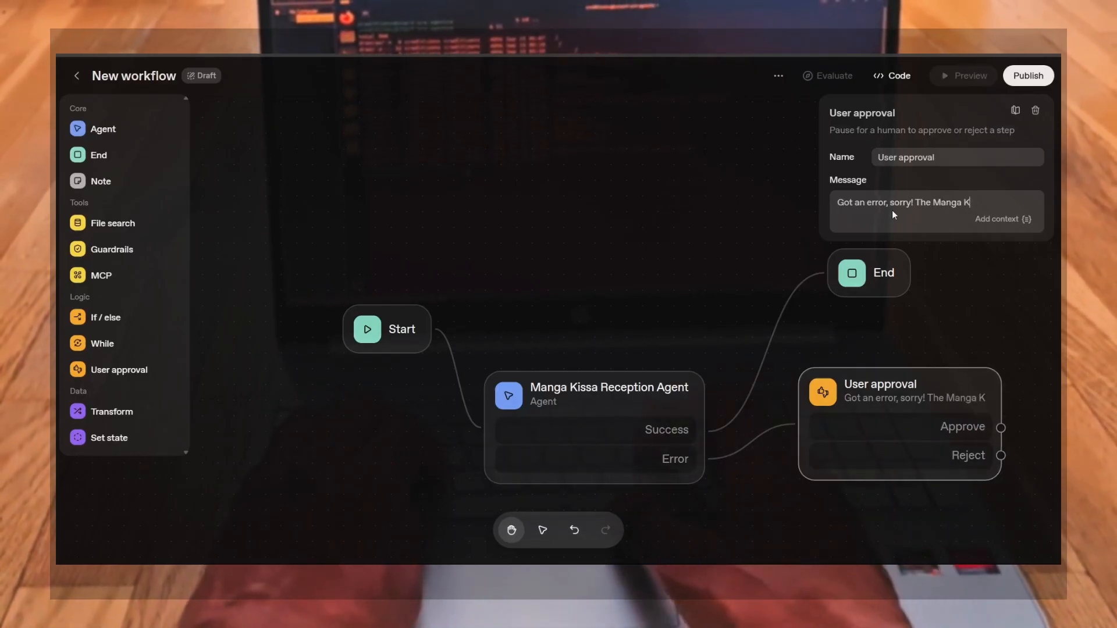
{"action": "type", "text": "issa Reception"}
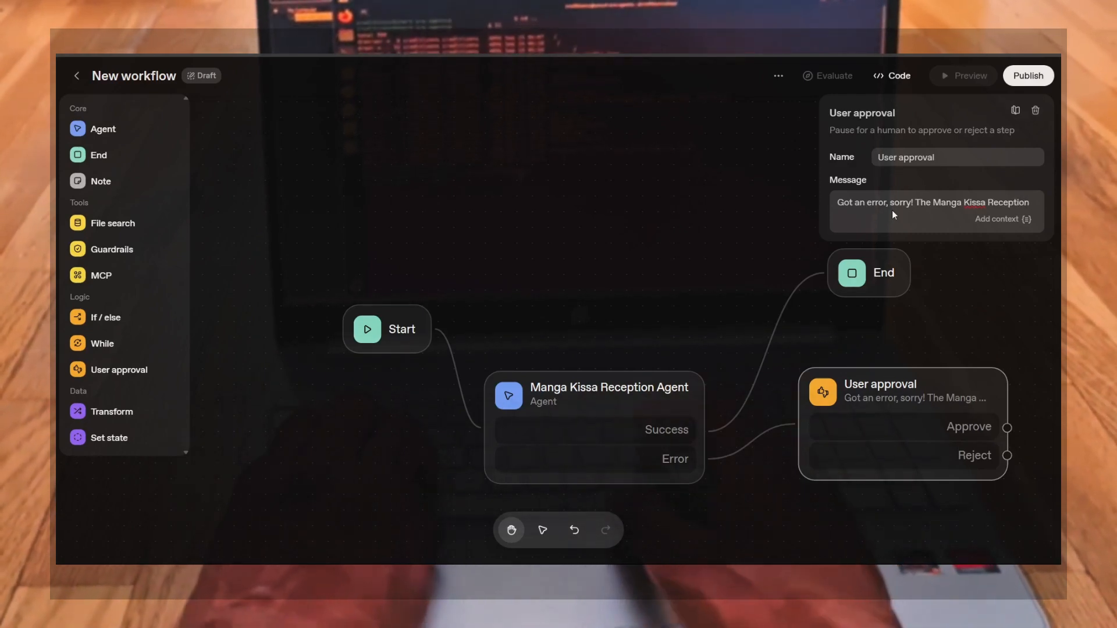
{"action": "type", "text": "ist is"}
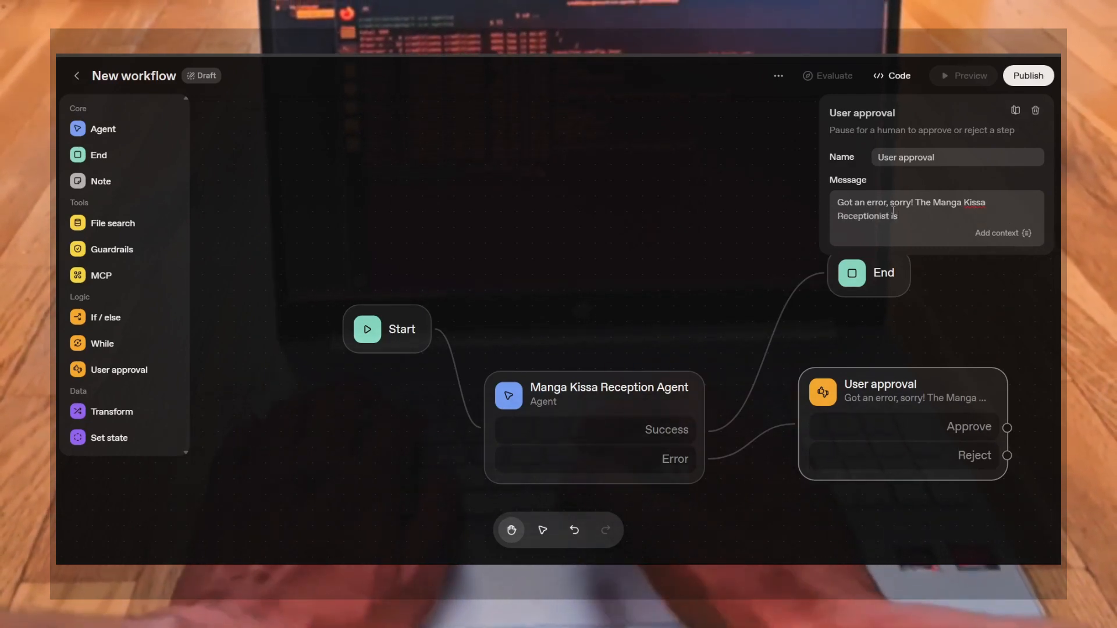
{"action": "type", "text": " Sleep"}
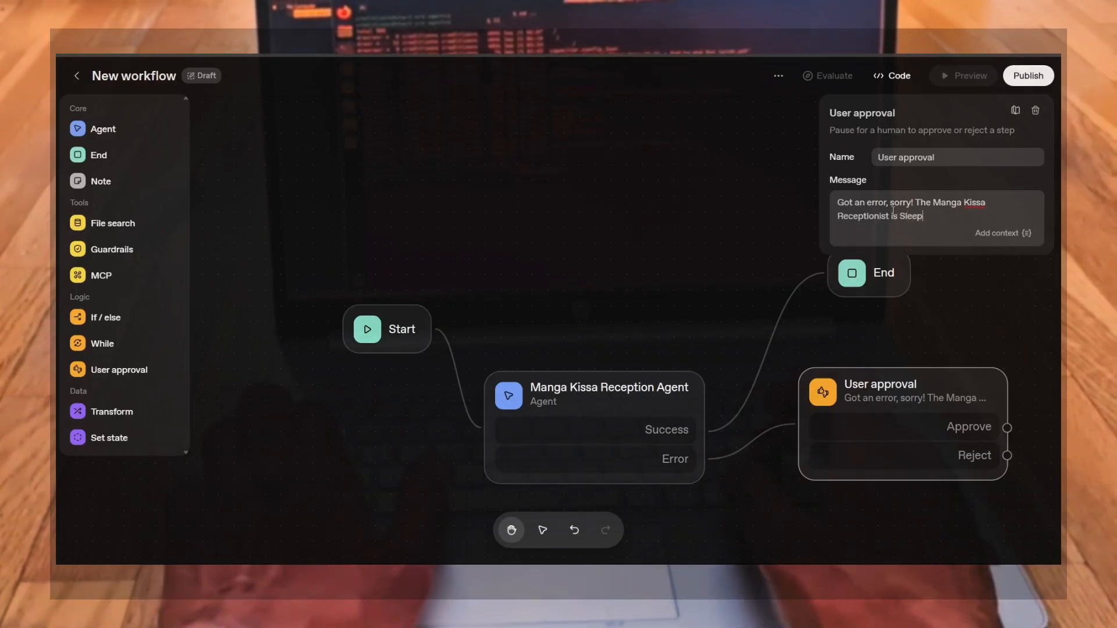
{"action": "type", "text": "ing comm"}
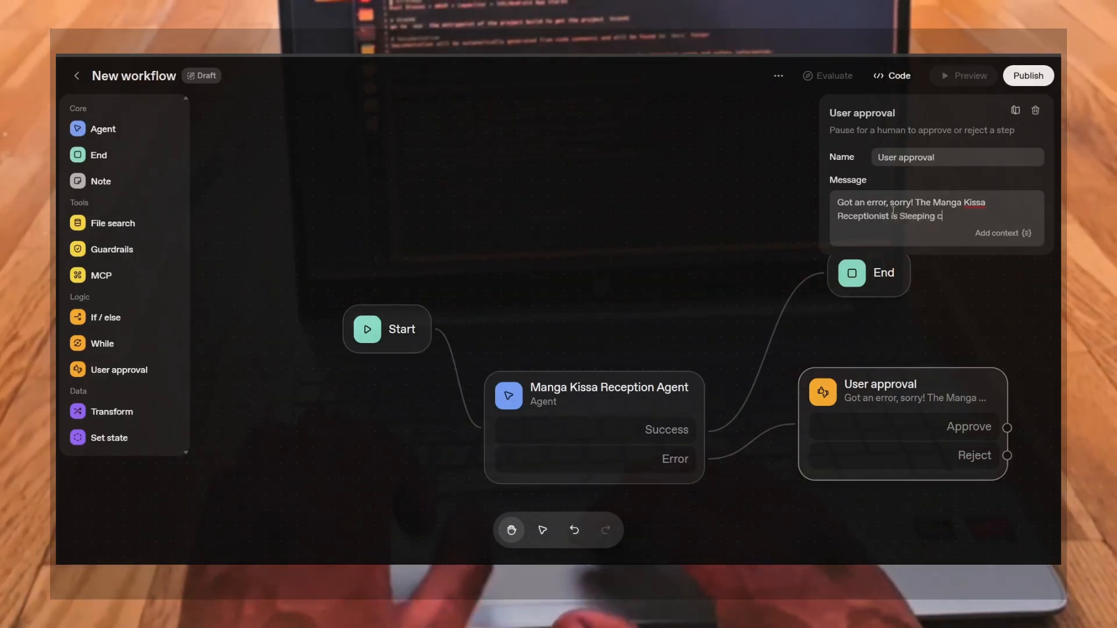
{"action": "key", "text": "BackSpace"}
{"action": "key", "text": "BackSpace"}
{"action": "key", "text": "BackSpace"}
{"action": "key", "text": "BackSpace"}
{"action": "key", "text": "BackSpace"}
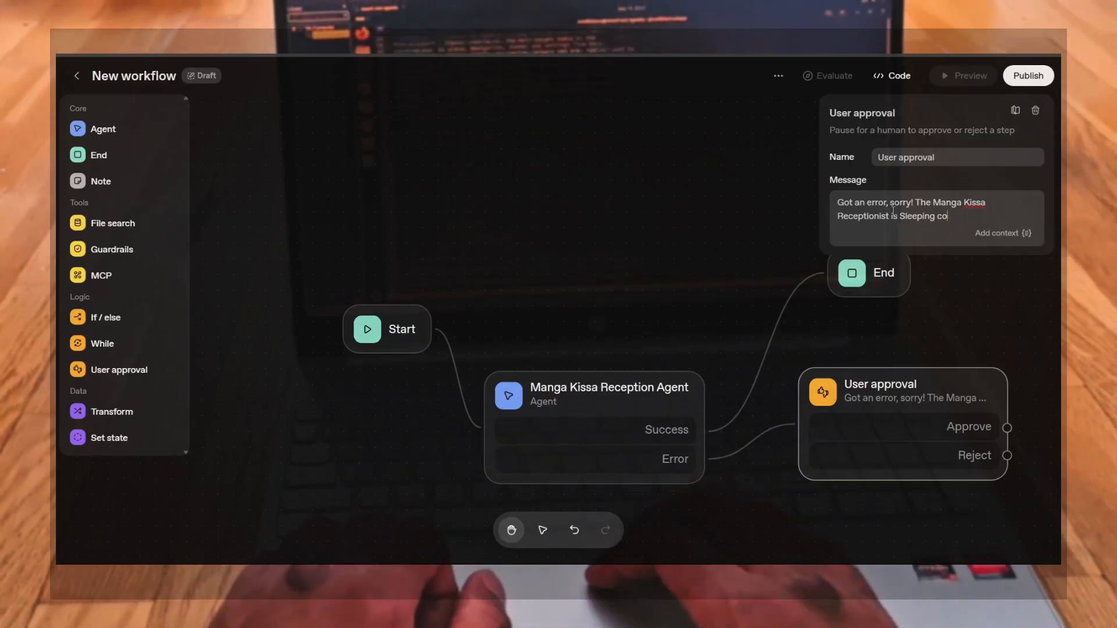
{"action": "type", "text": "Come"}
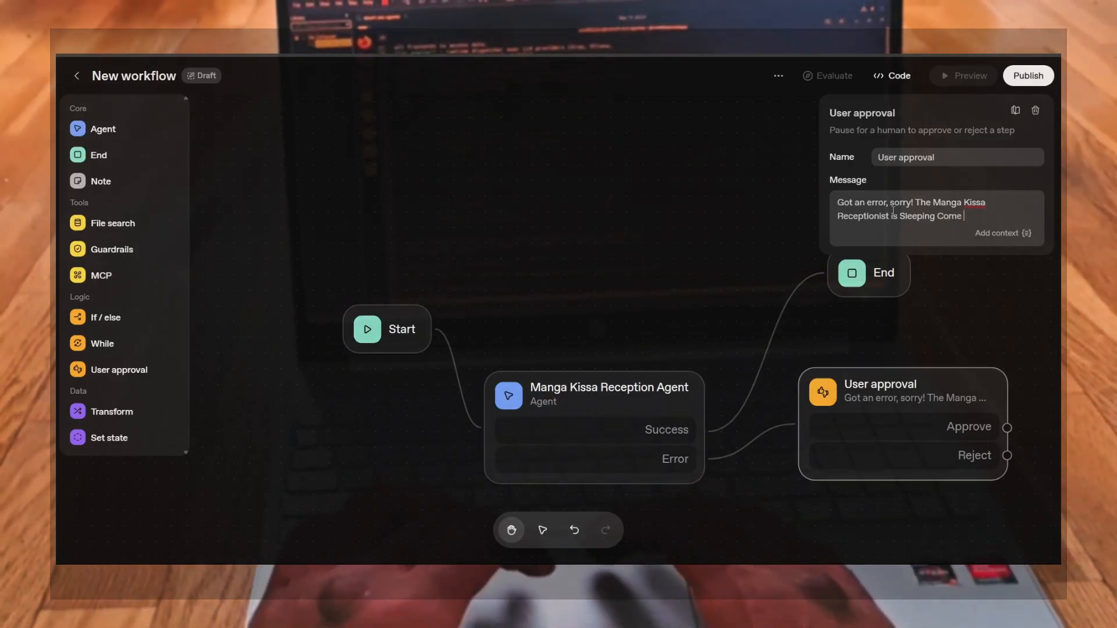
{"action": "type", "text": " Back Lateru!"}
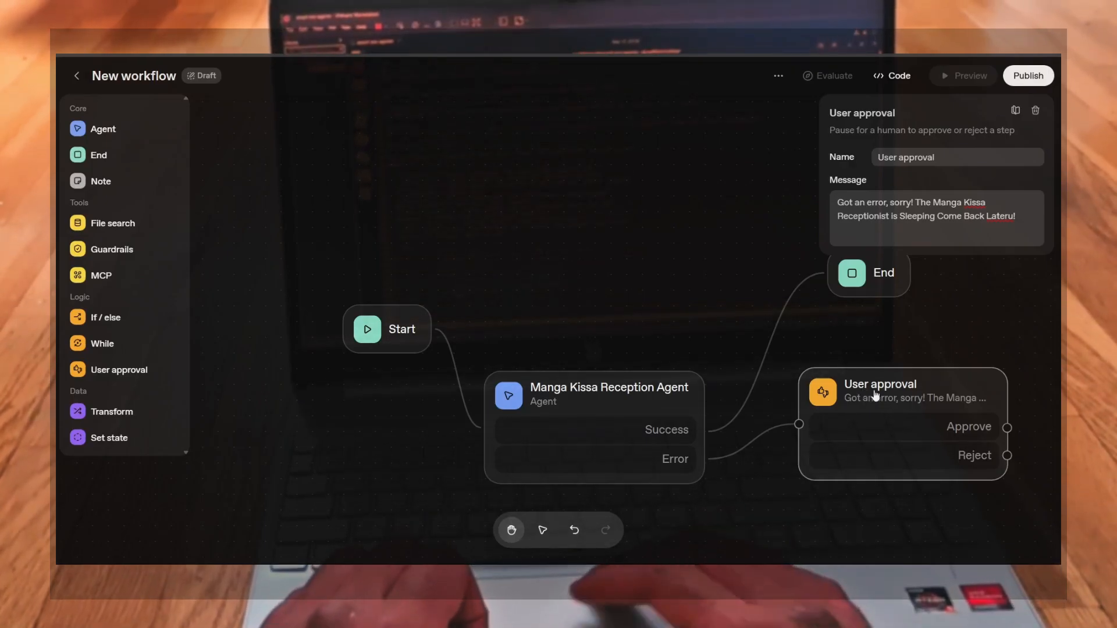
Add a second End node and connect both the Approve and Reject outputs of User approval to it
{"action": "left_click_drag", "start_coordinate": [649, 326], "coordinate": [431, 257]}
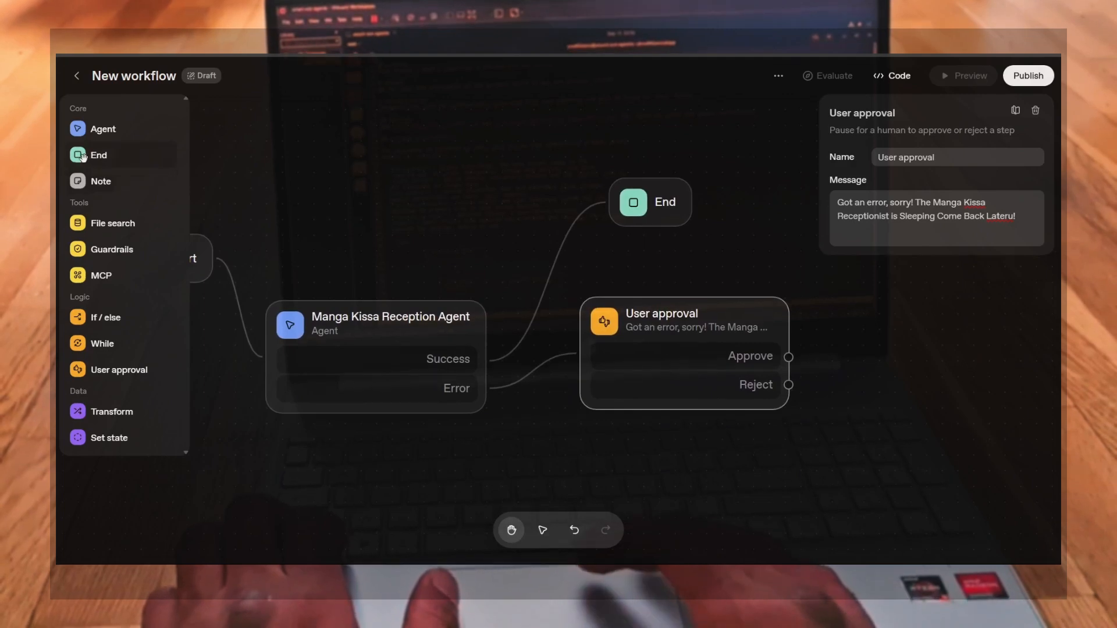
{"action": "left_click_drag", "start_coordinate": [80, 156], "coordinate": [913, 374]}
{"action": "left_click_drag", "start_coordinate": [788, 357], "coordinate": [903, 390]}
{"action": "left_click_drag", "start_coordinate": [788, 388], "coordinate": [916, 409]}
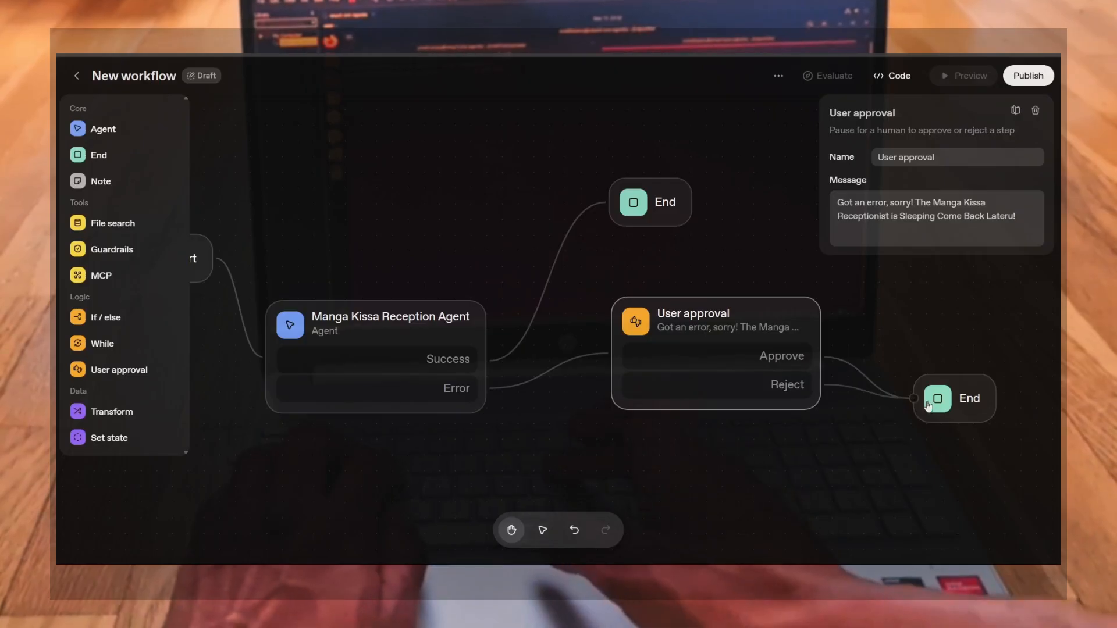
{"action": "left_click", "coordinate": [971, 401]}
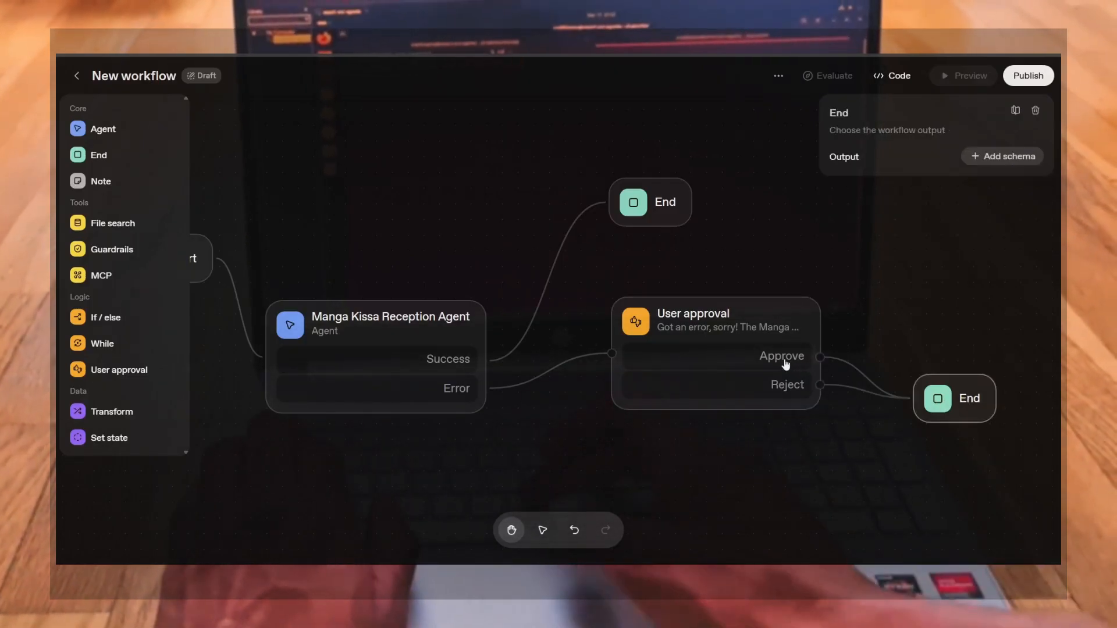
{"action": "left_click", "coordinate": [984, 157]}
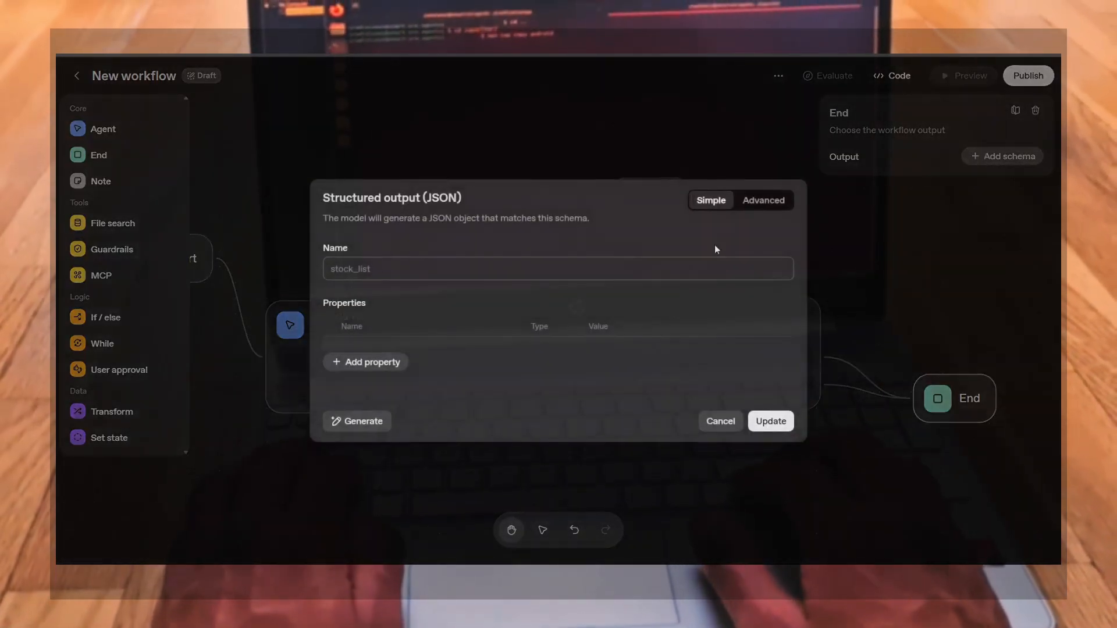
{"action": "left_click", "coordinate": [499, 271]}
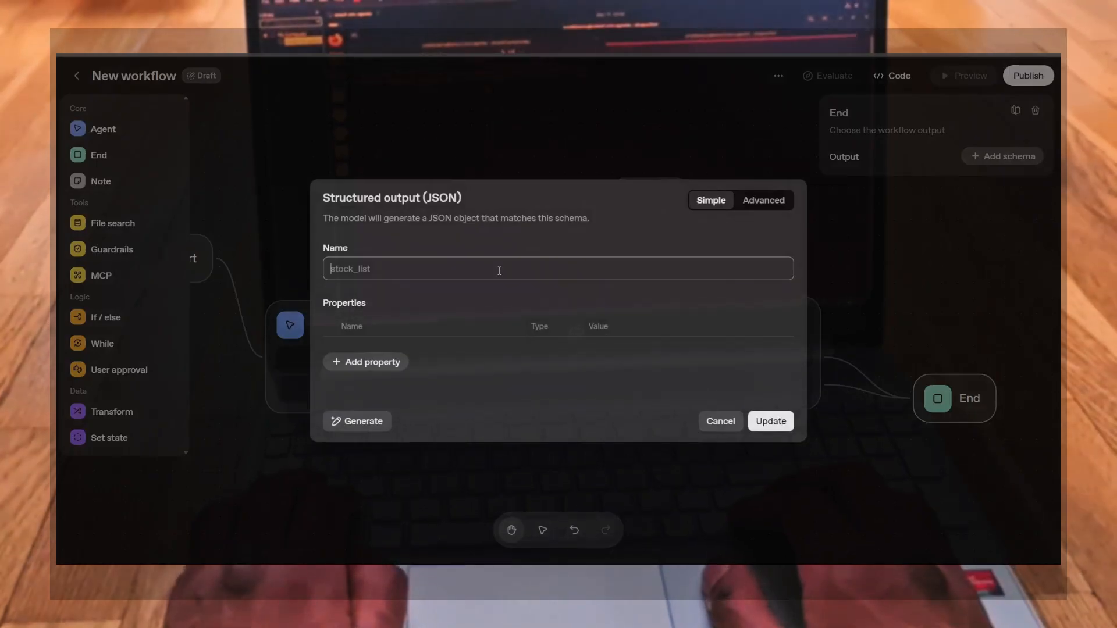
{"action": "type", "text": "Answer"}
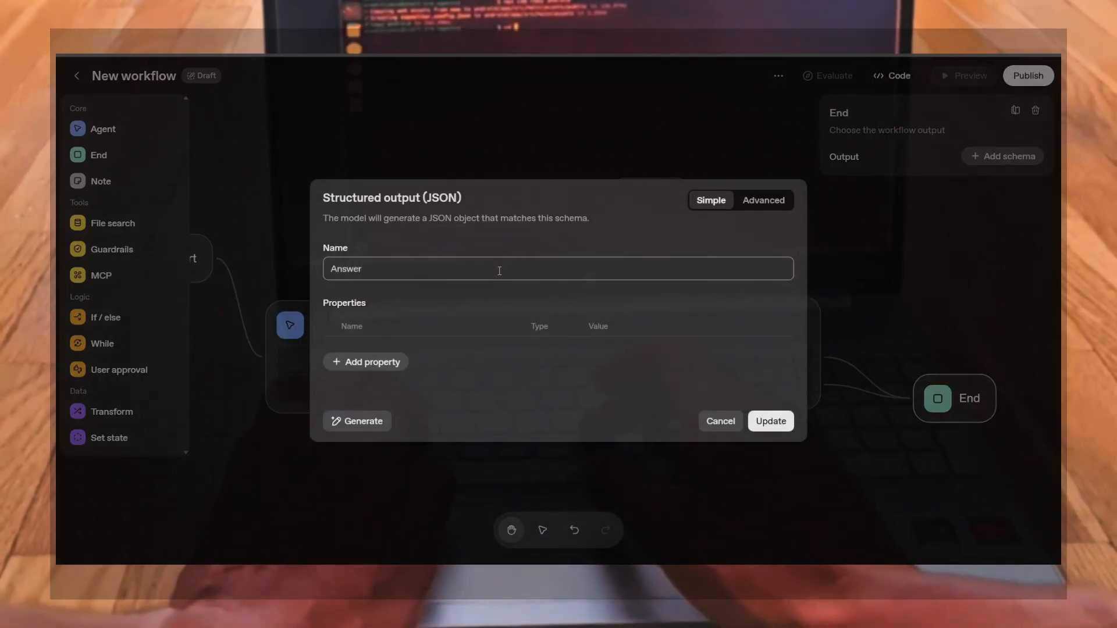
{"action": "type", "text": " In"}
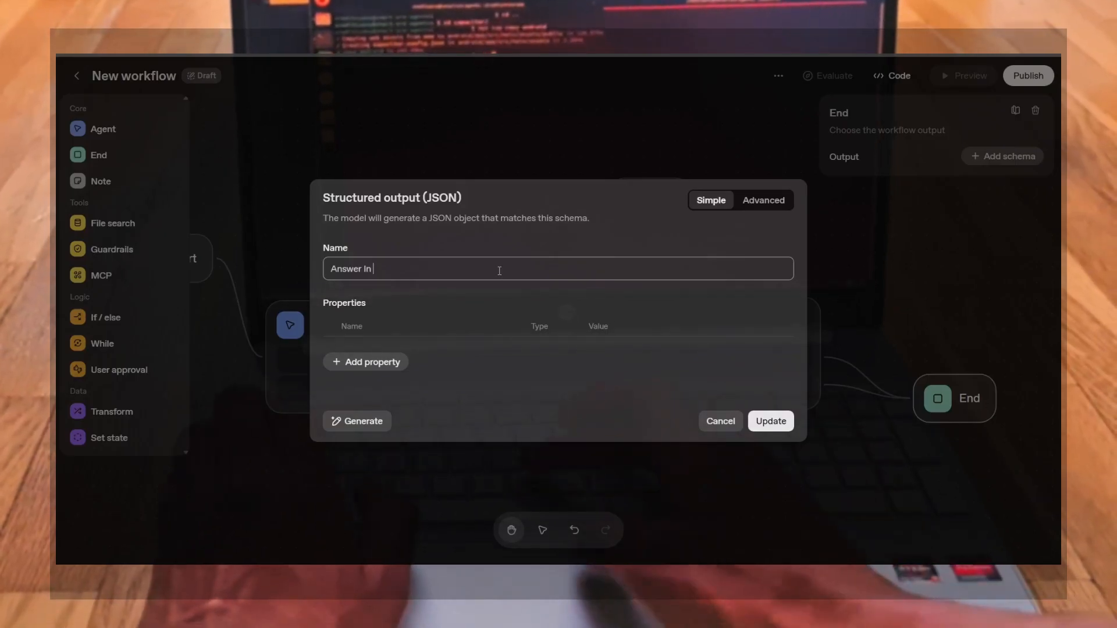
{"action": "left_click", "coordinate": [720, 422]}
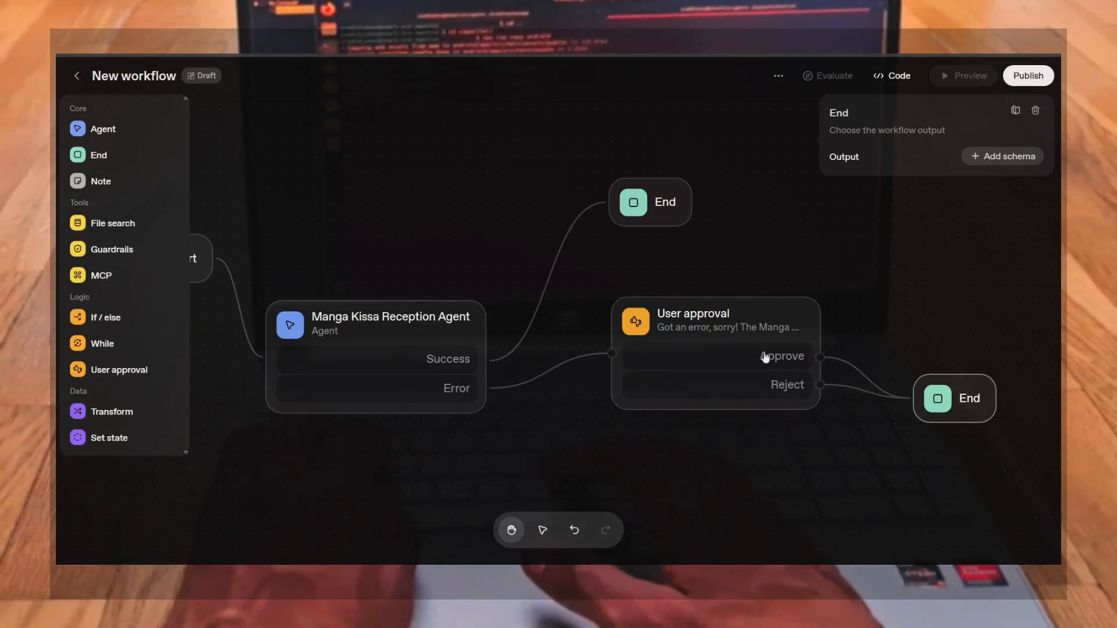
{"action": "left_click", "coordinate": [725, 334]}
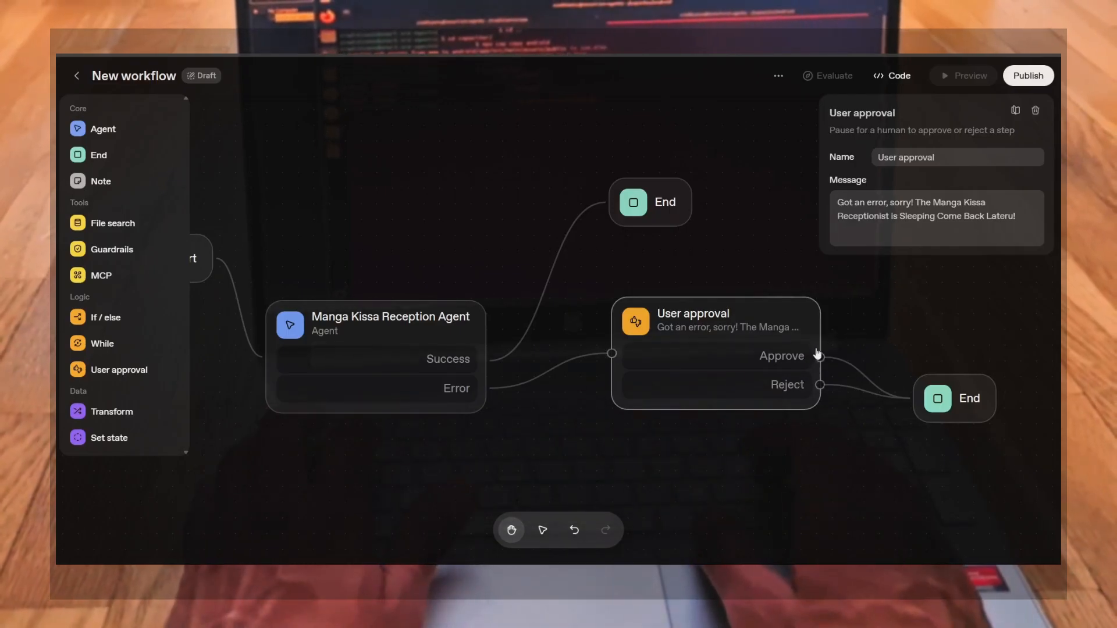
Open the output schema for the second End node and add a property named approved
{"action": "left_click", "coordinate": [940, 402]}
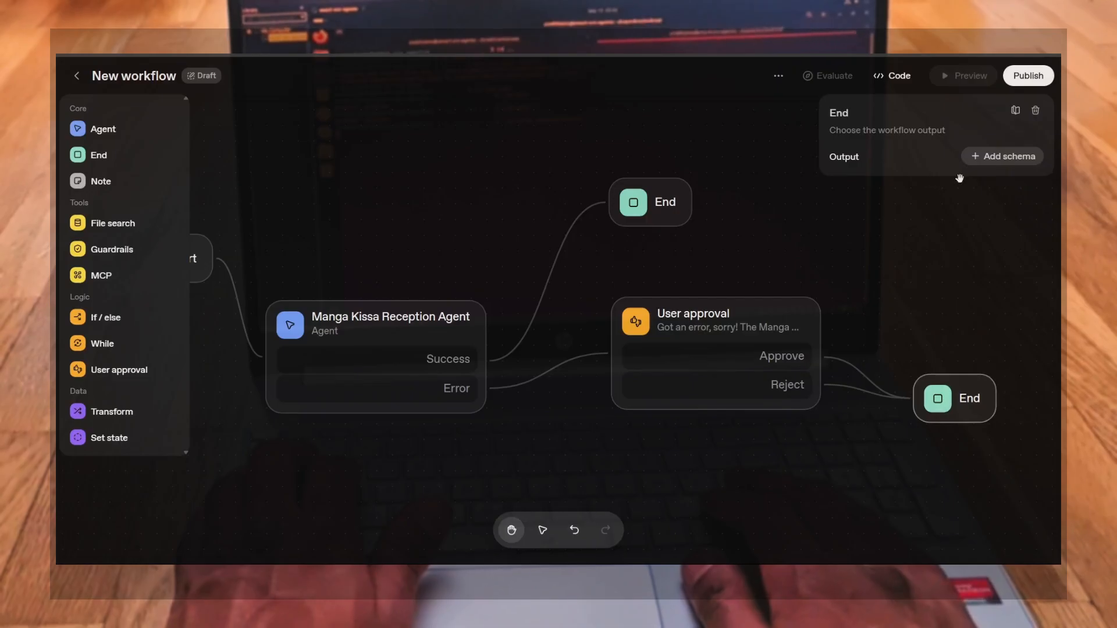
{"action": "left_click", "coordinate": [1000, 156]}
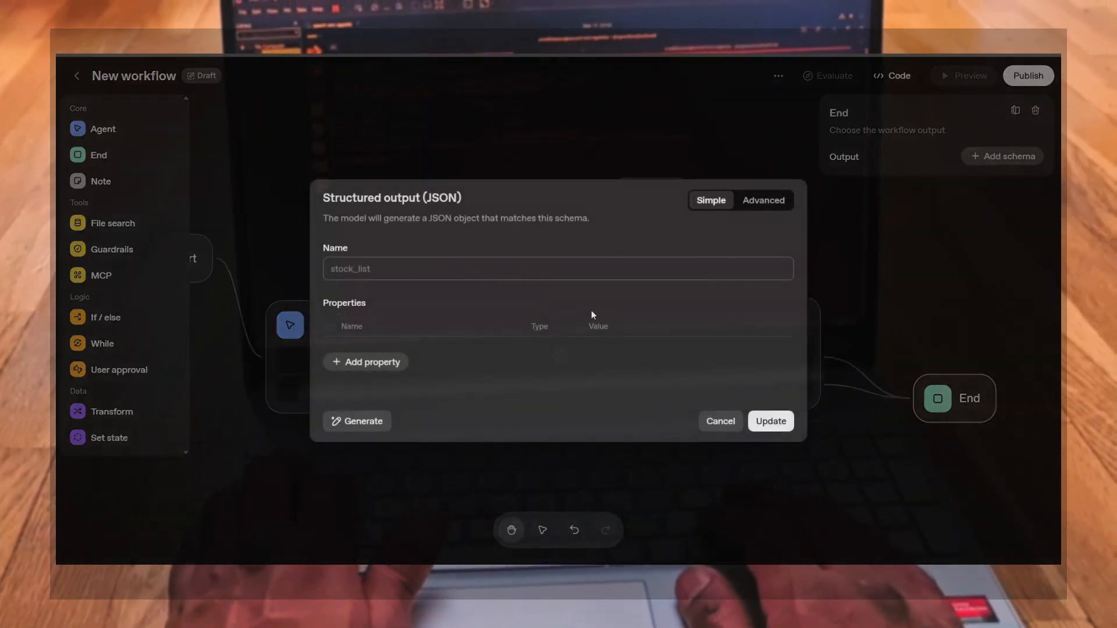
{"action": "left_click", "coordinate": [364, 364]}
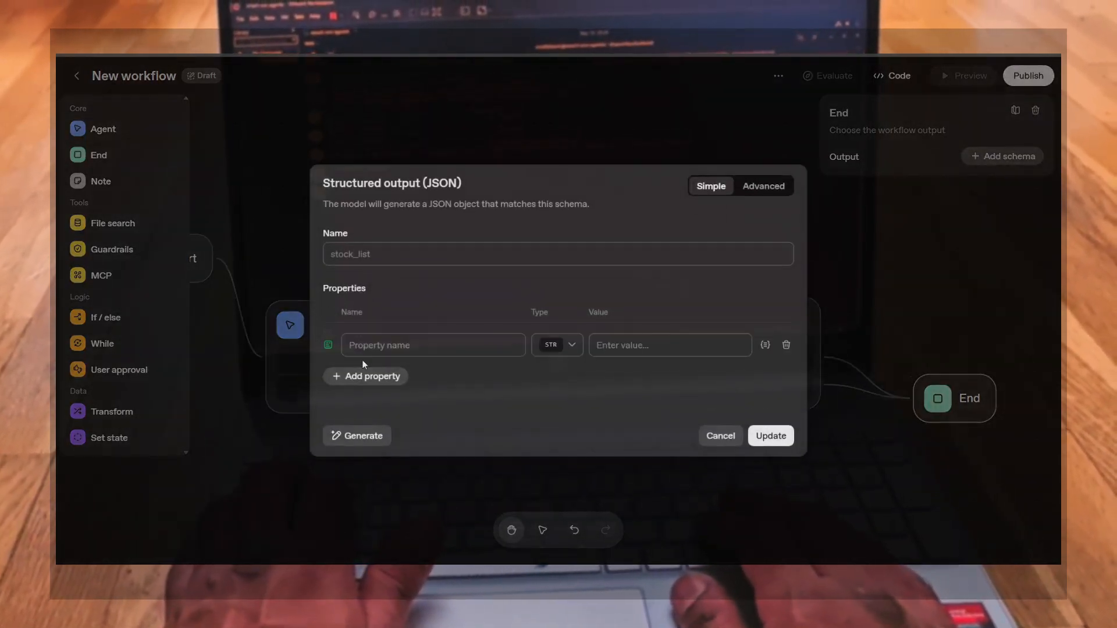
{"action": "left_click", "coordinate": [372, 351]}
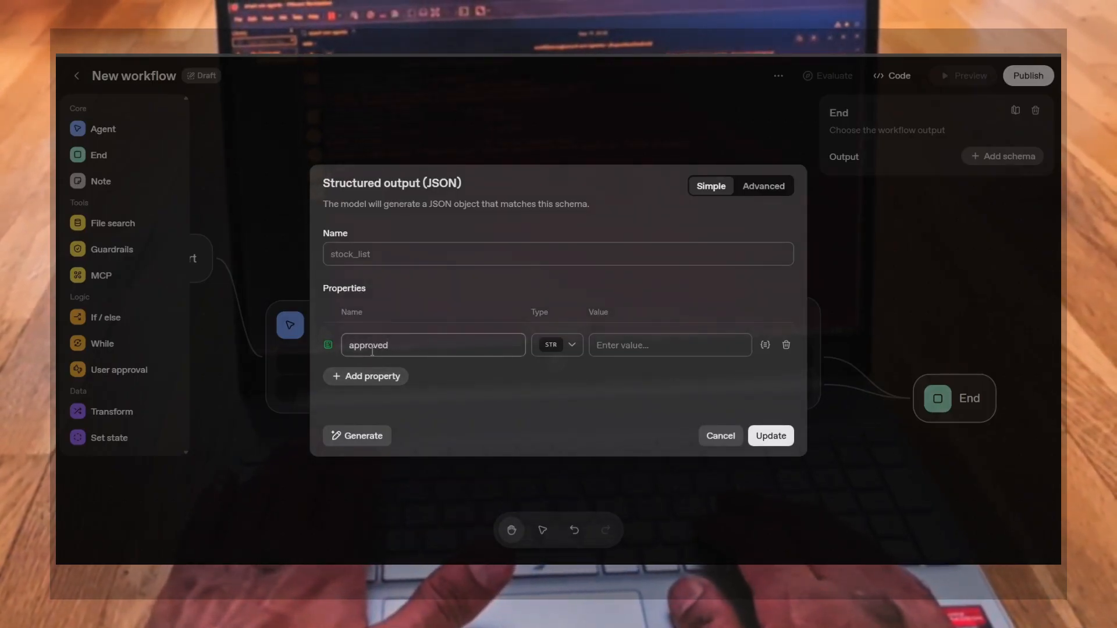
Set the approved property's value to "Say sorry that the Manga Kissa is Exceptionally closed"
{"action": "left_click", "coordinate": [621, 338]}
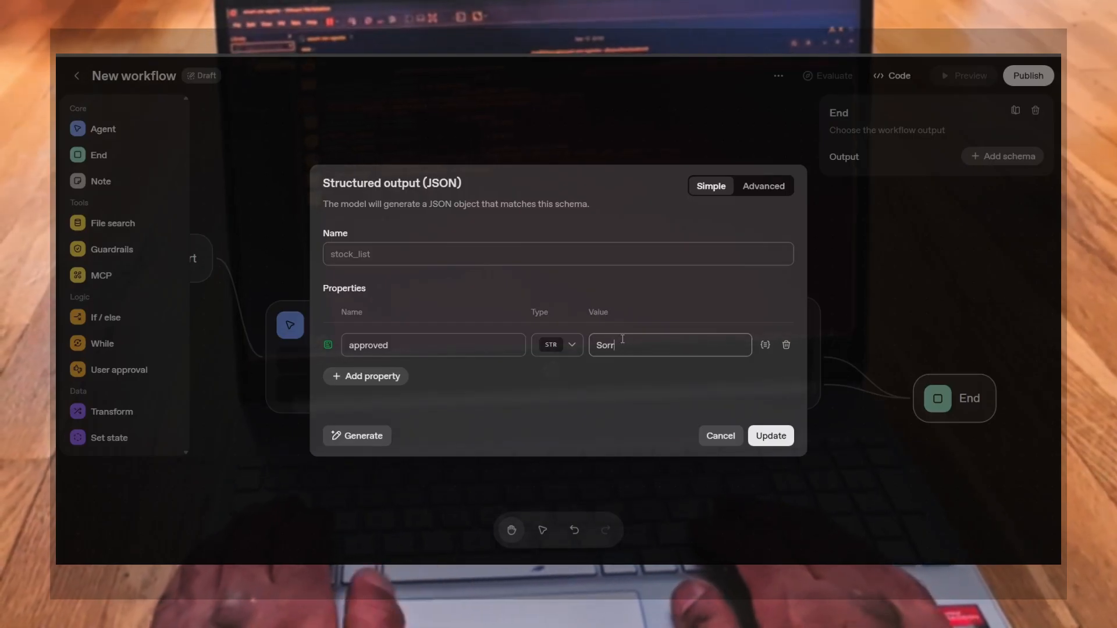
{"action": "type", "text": "Say sor"}
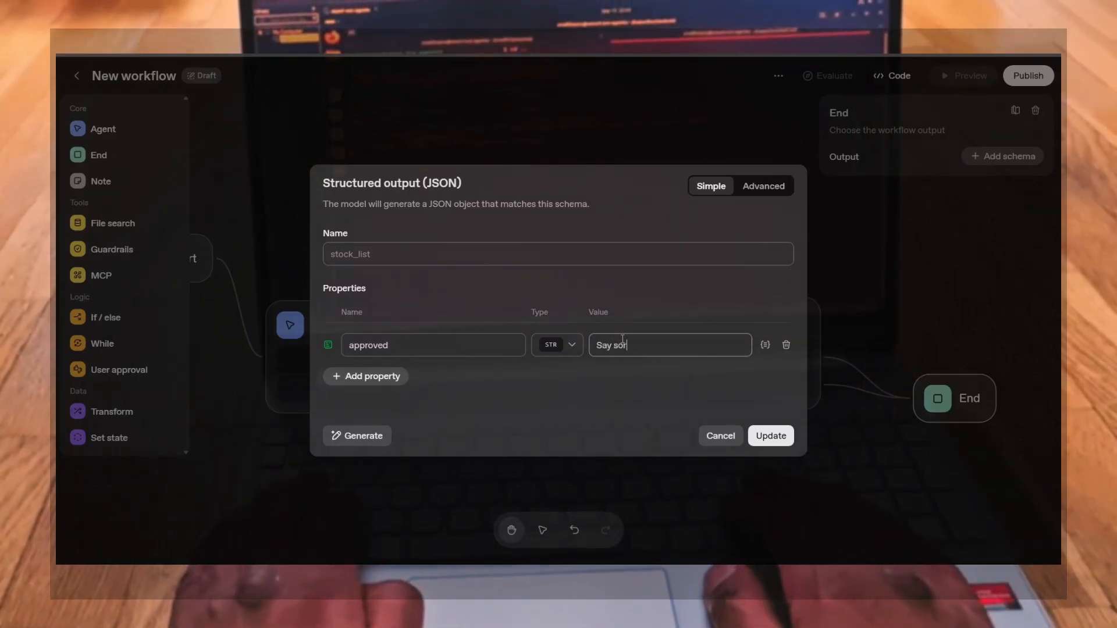
{"action": "type", "text": "ry that the "}
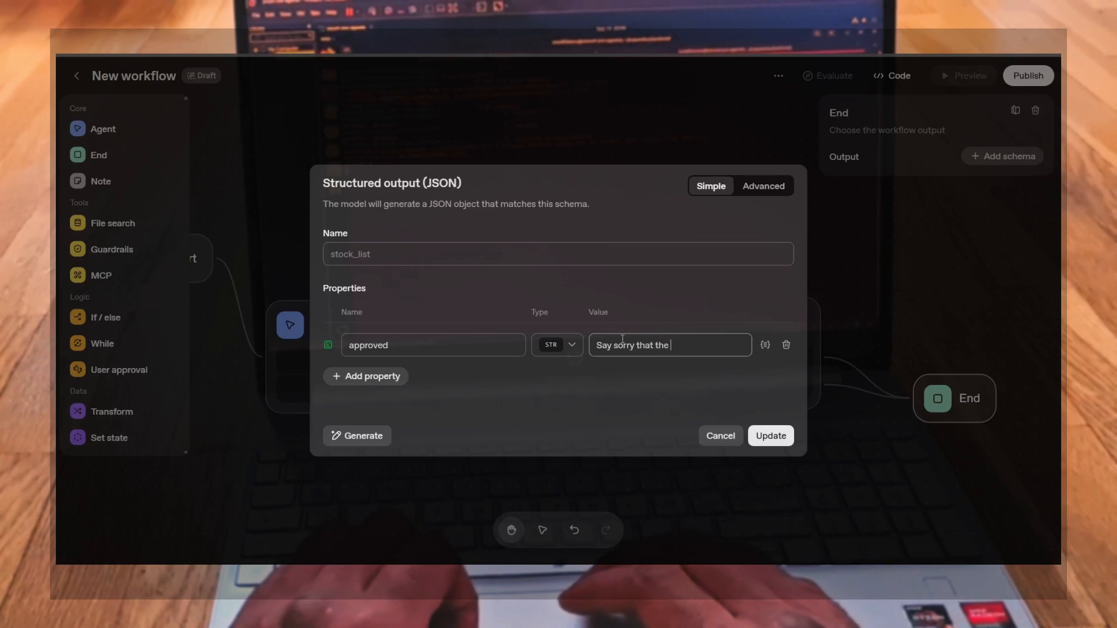
{"action": "type", "text": "Manga Ki"}
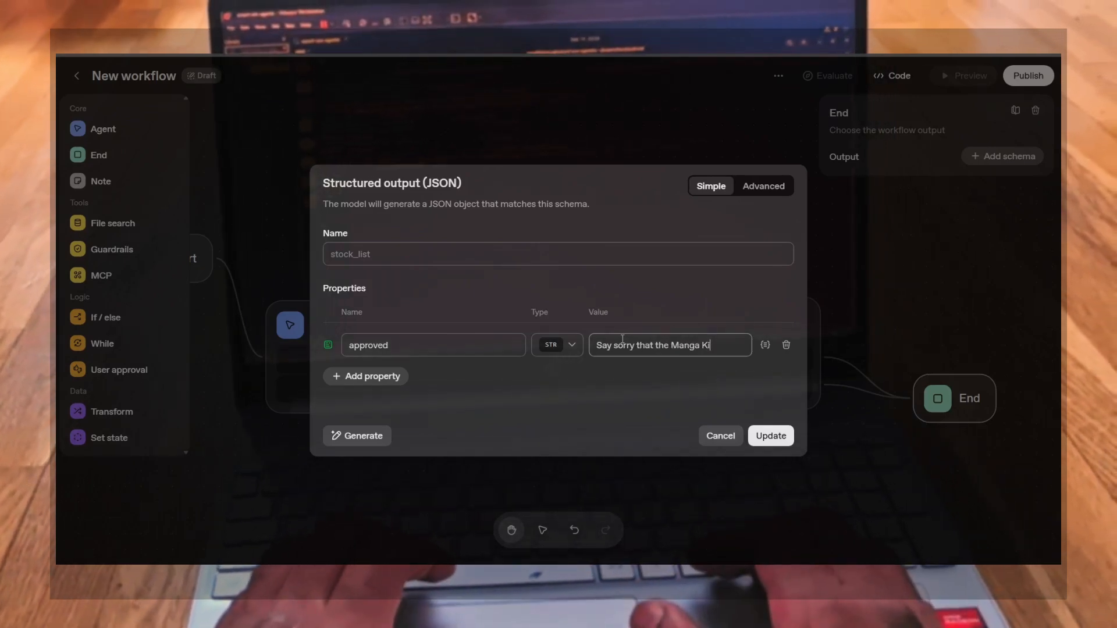
{"action": "type", "text": "ssa is E"}
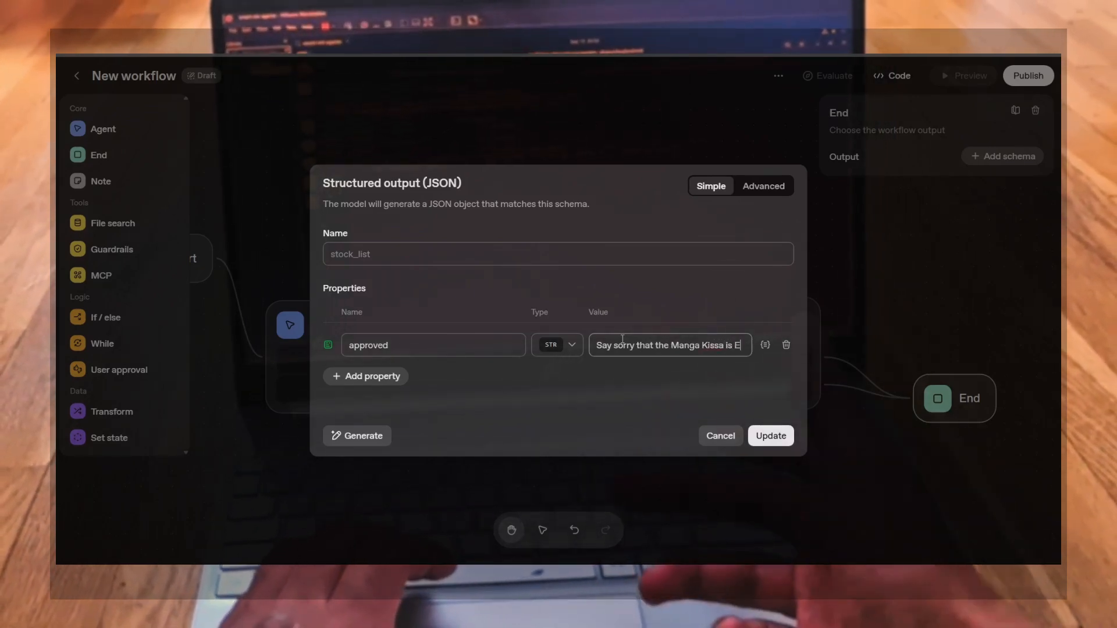
{"action": "type", "text": "xceptional"}
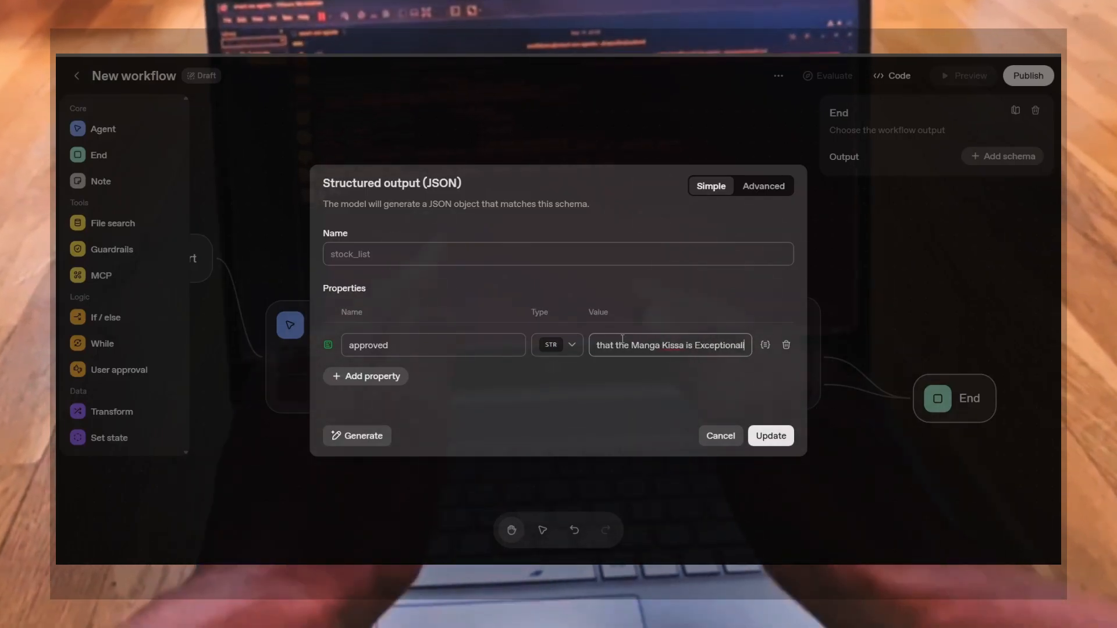
{"action": "type", "text": "ly closed"}
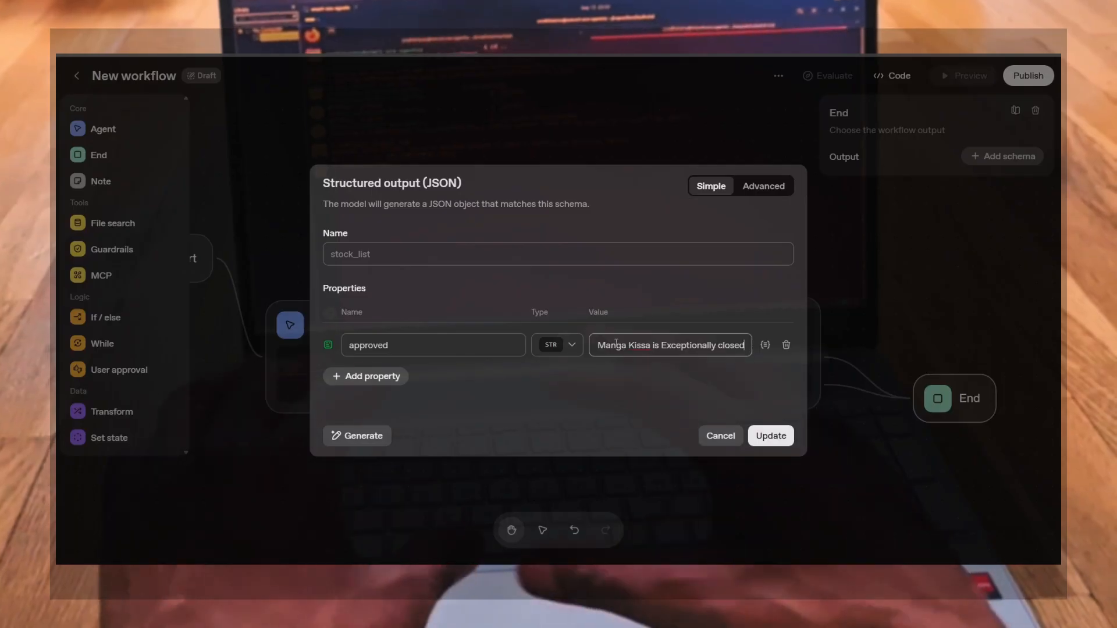
Add a second property to the schema named rejected
{"action": "left_click", "coordinate": [381, 375]}
{"action": "left_click", "coordinate": [393, 360]}
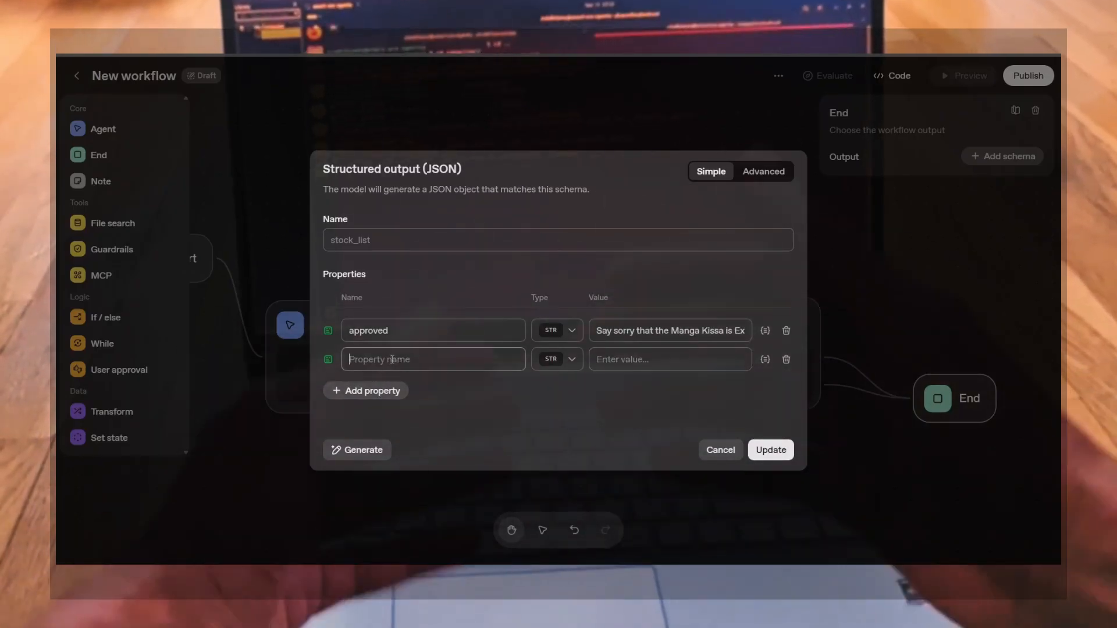
{"action": "type", "text": "refect"}
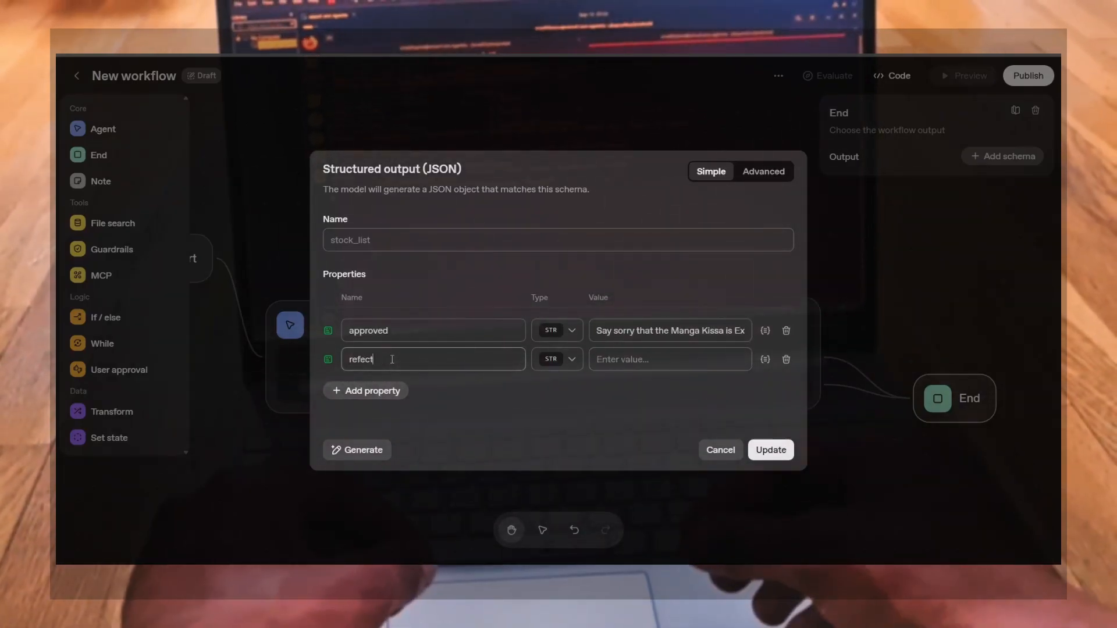
{"action": "type", "text": "ed"}
{"action": "key", "text": "BackSpace"}
{"action": "key", "text": "BackSpace"}
{"action": "key", "text": "BackSpace"}
{"action": "key", "text": "BackSpace"}
{"action": "key", "text": "BackSpace"}
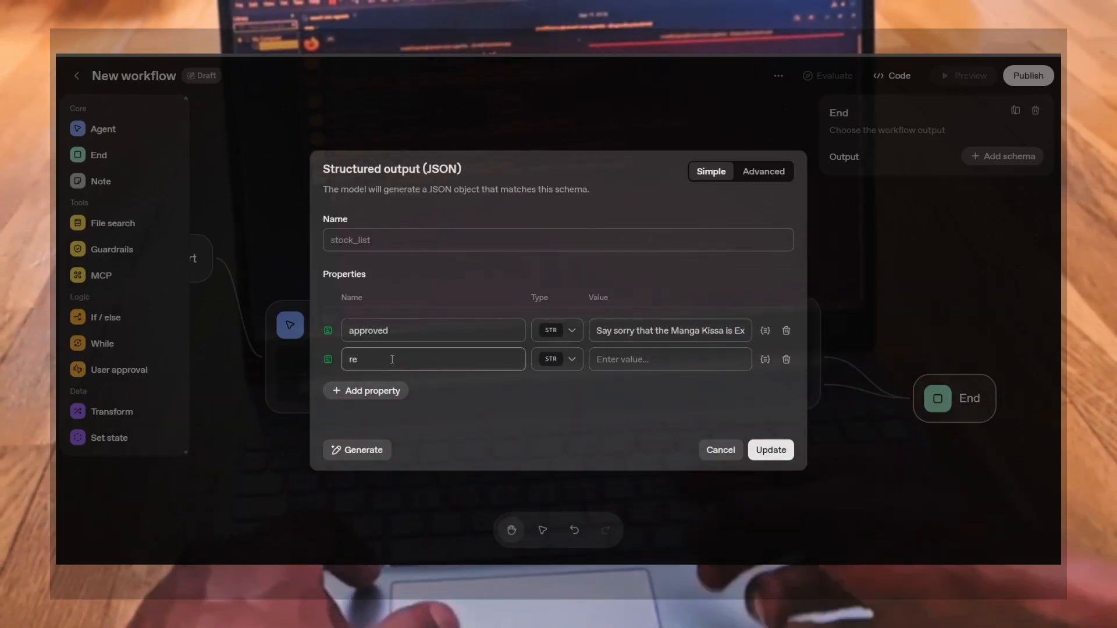
{"action": "type", "text": "jected"}
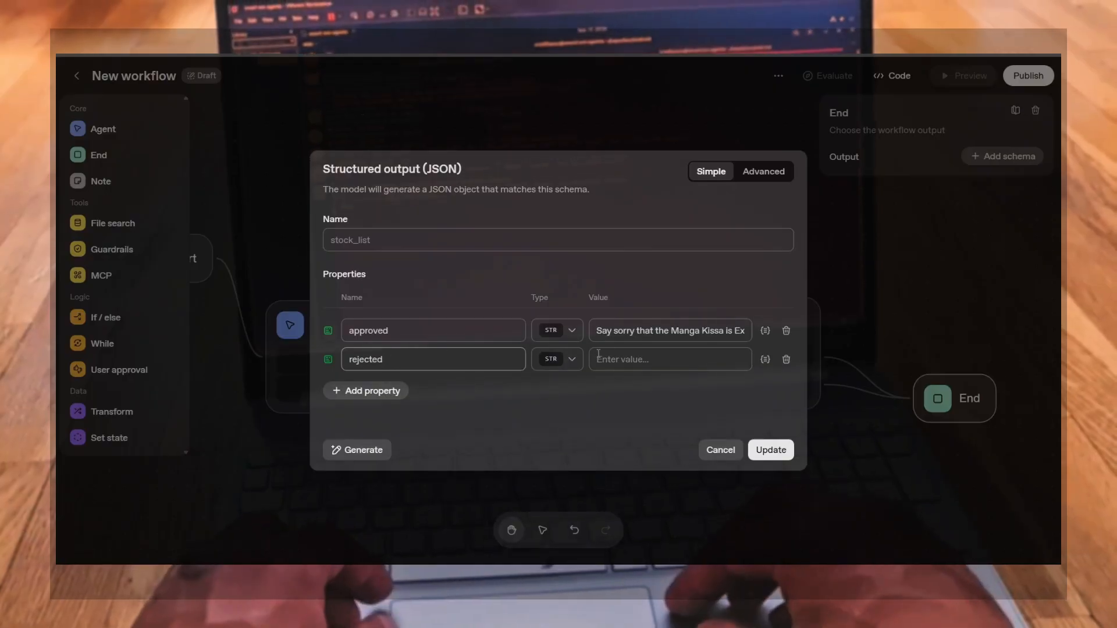
Set the rejected property's value to "Ask users to wait as you are going to wake up the lazy receptionist"
{"action": "left_click", "coordinate": [638, 357]}
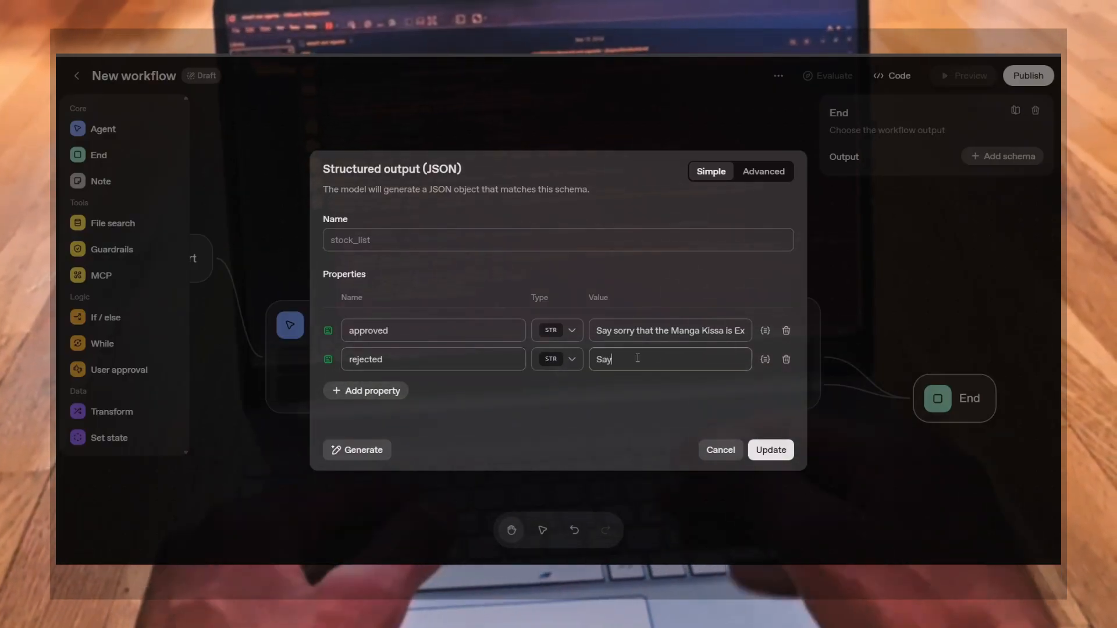
{"action": "type", "text": "Say"}
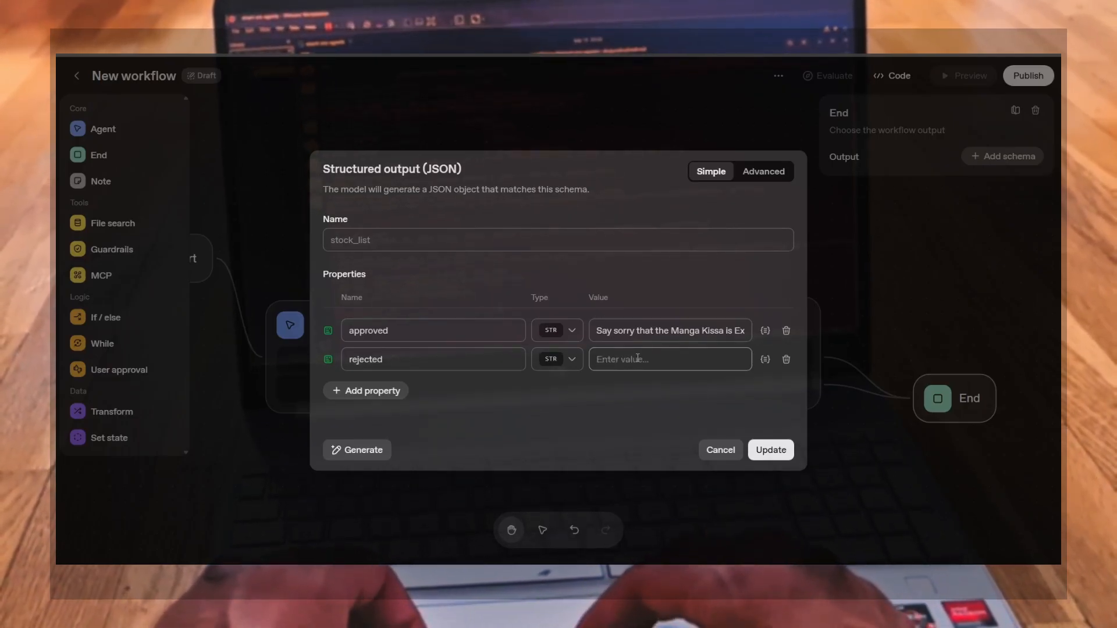
{"action": "type", "text": "users to "}
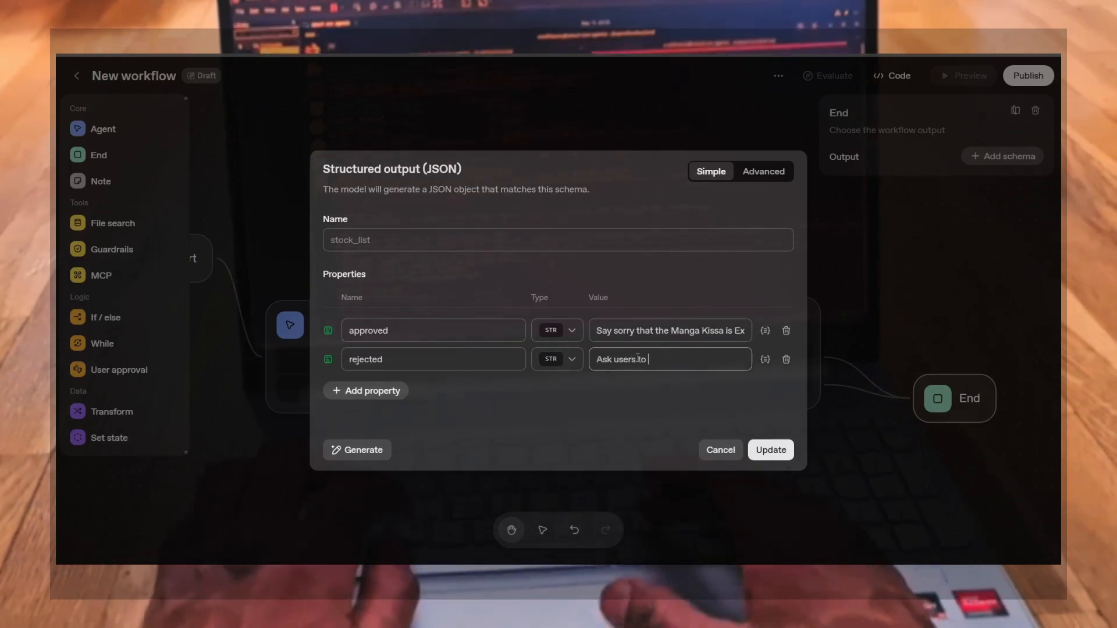
{"action": "type", "text": "wait as "}
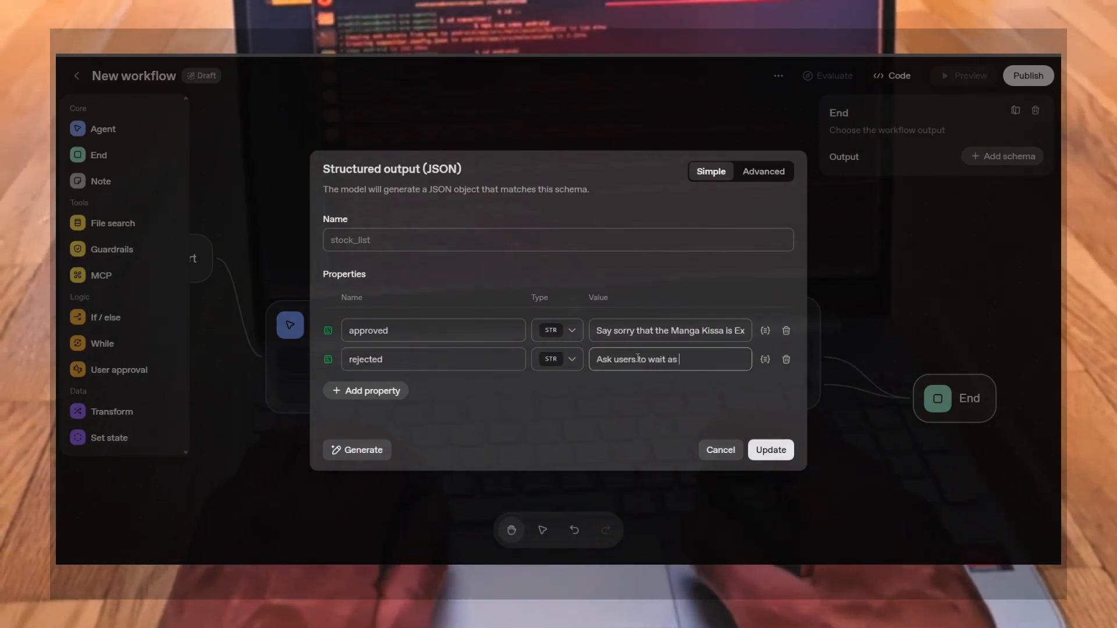
{"action": "type", "text": "you are go"}
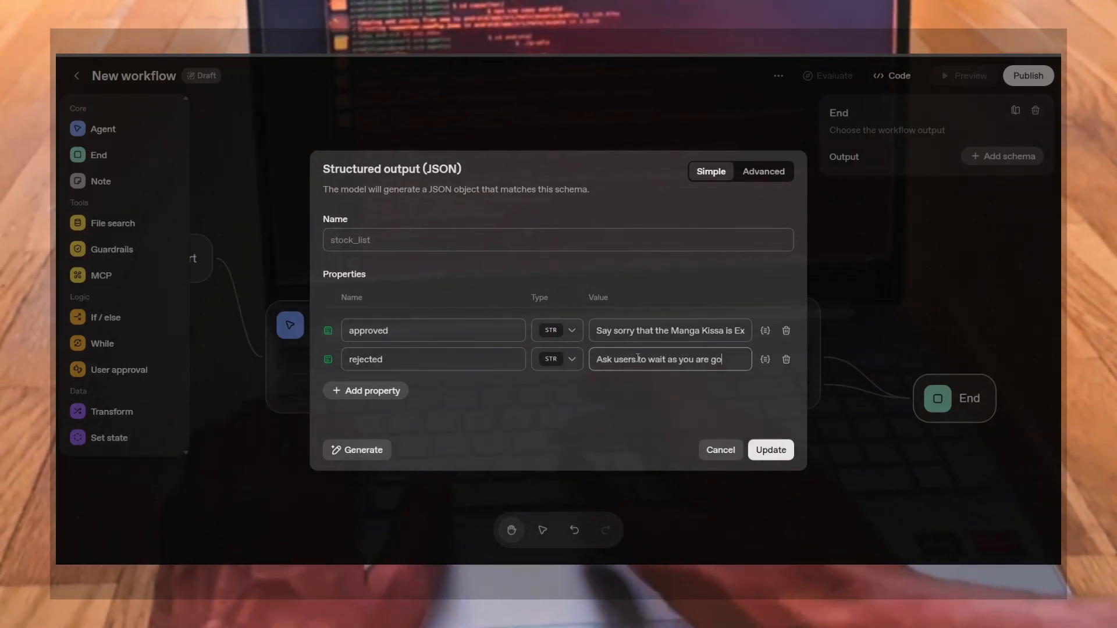
{"action": "type", "text": "ing to wake"}
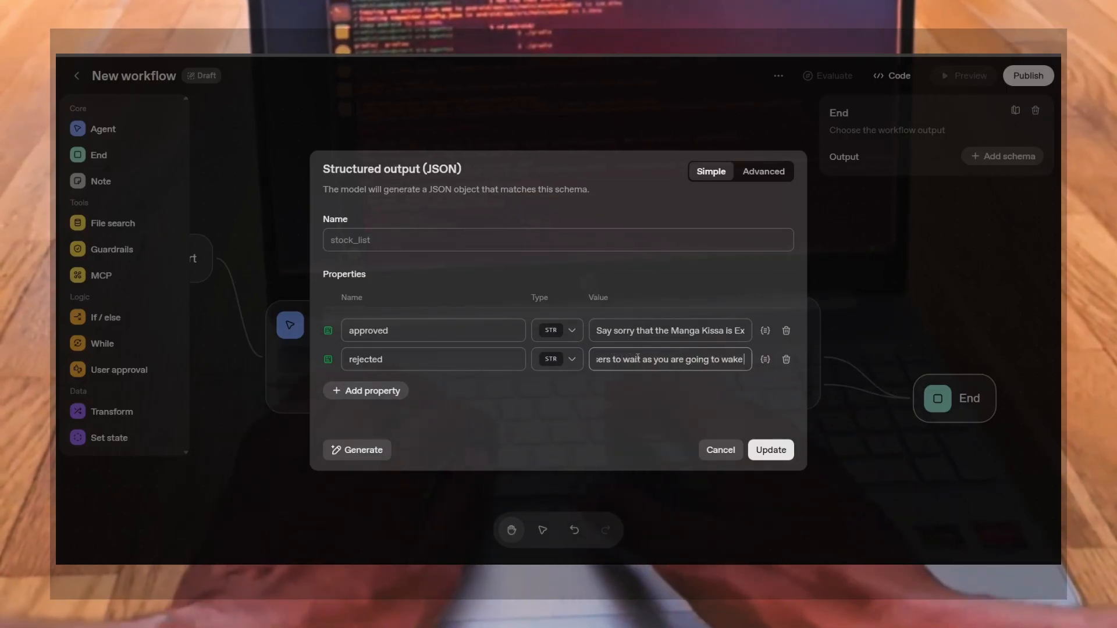
{"action": "type", "text": " up the"}
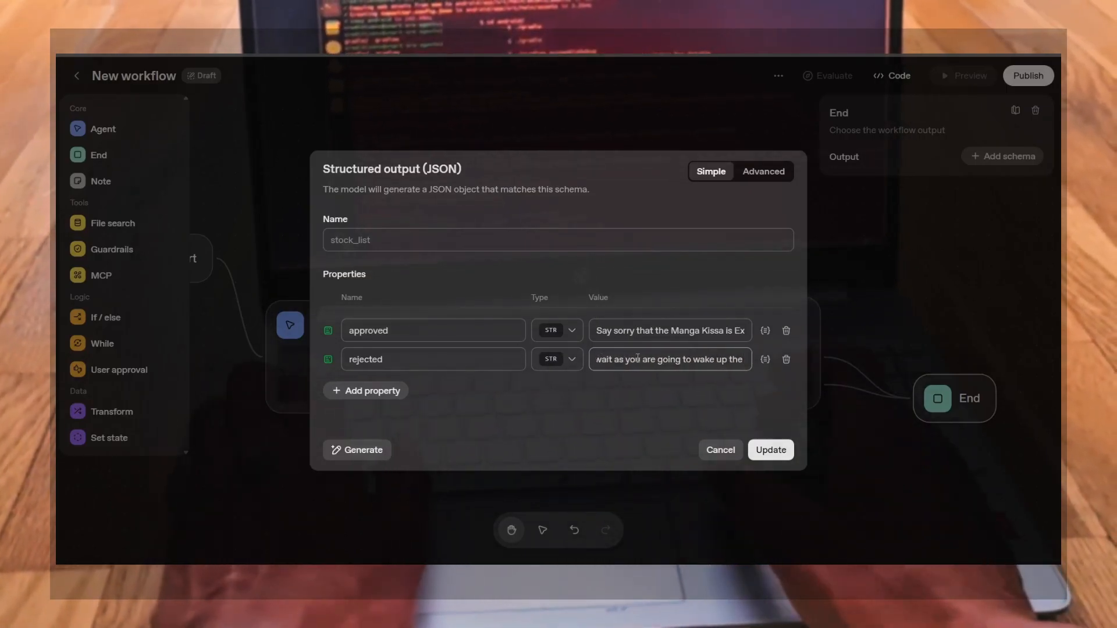
{"action": "type", "text": " lazy red"}
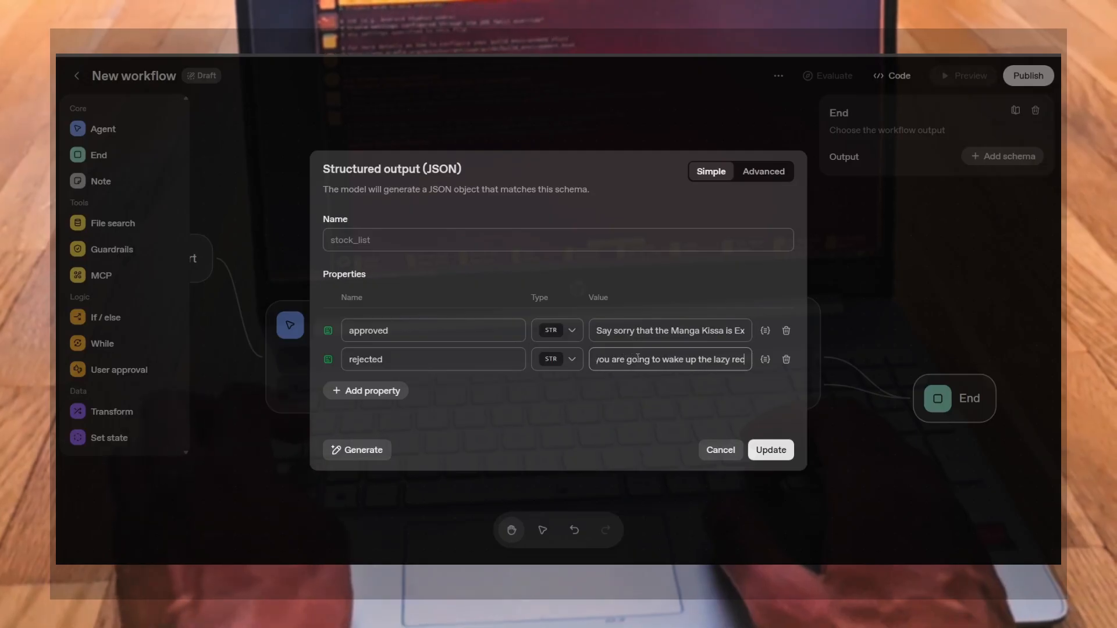
{"action": "type", "text": "eptionist"}
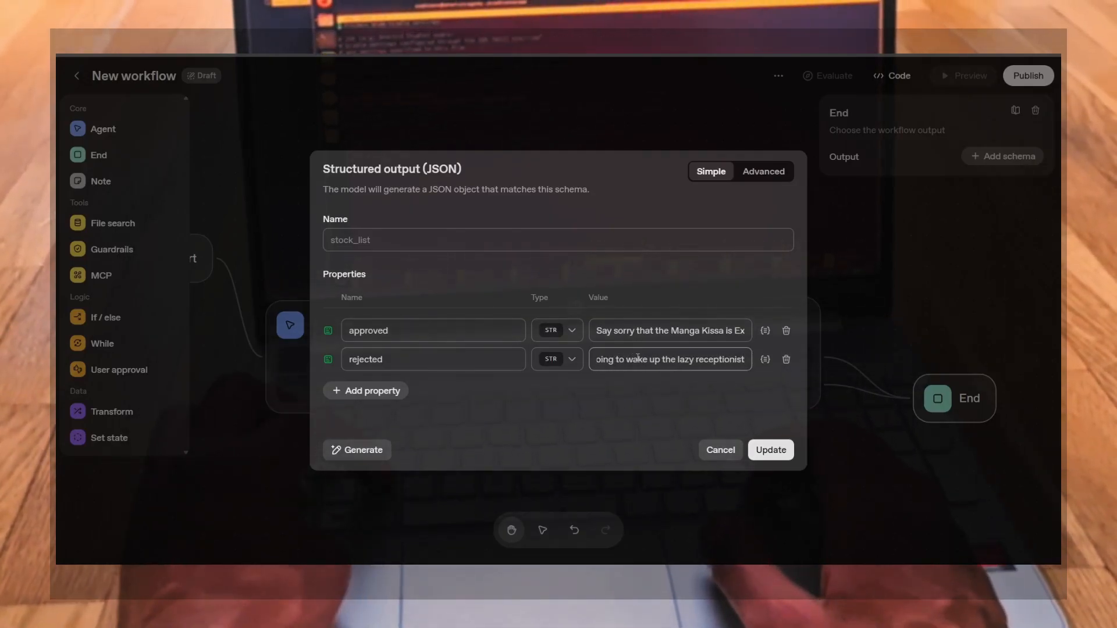
Name the schema "Answer After Human Approval Or Not" and save it to the End node
{"action": "left_click", "coordinate": [549, 235]}
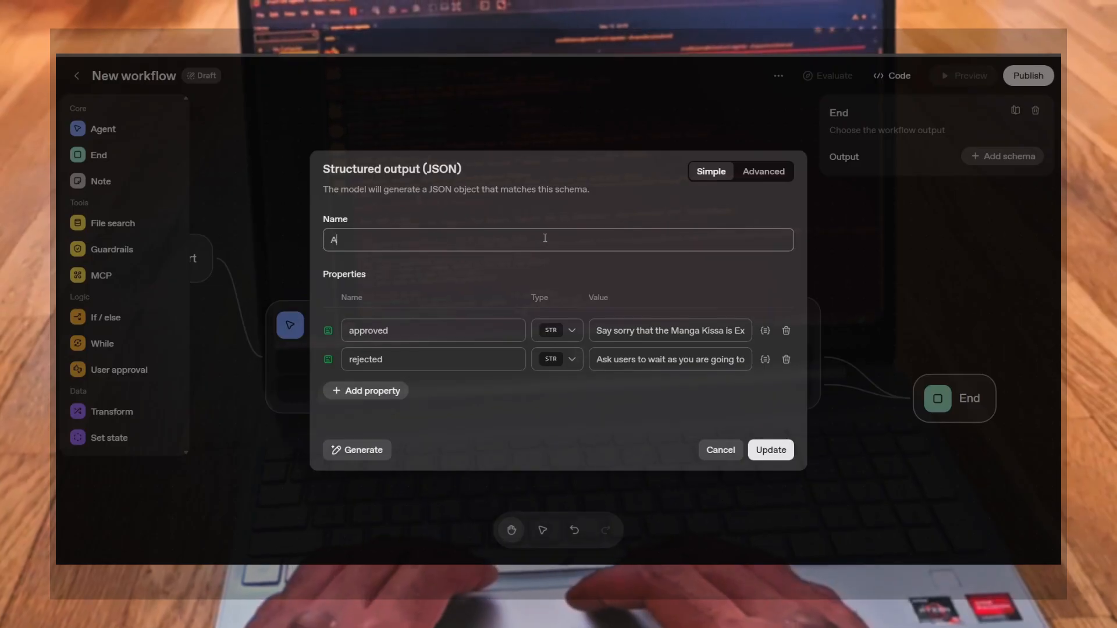
{"action": "type", "text": "nswer A"}
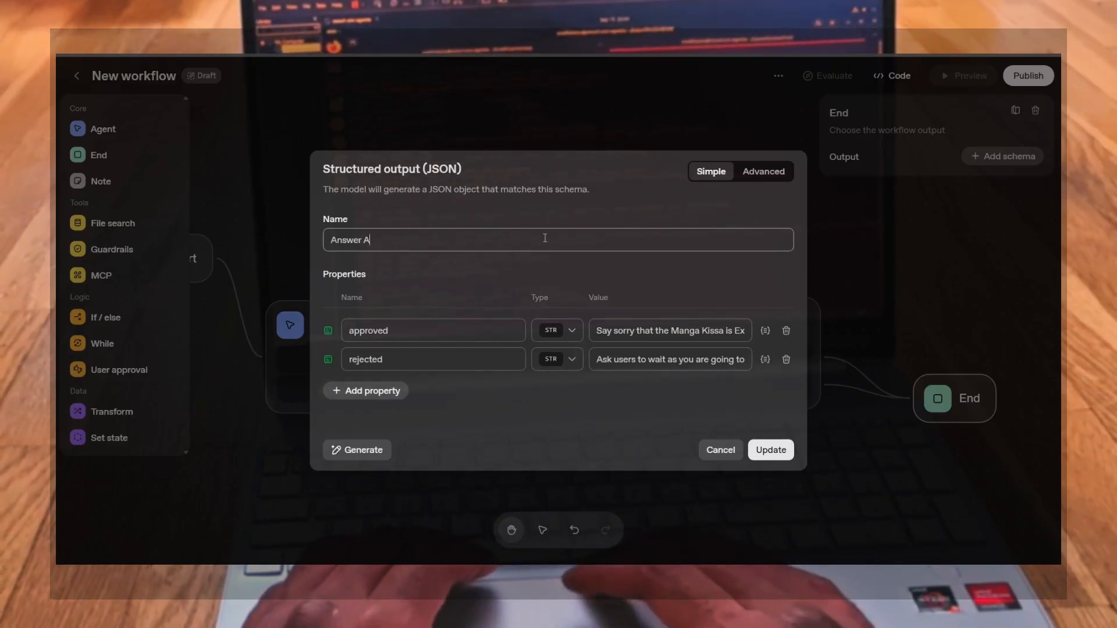
{"action": "type", "text": "fter Human Approval Or Not"}
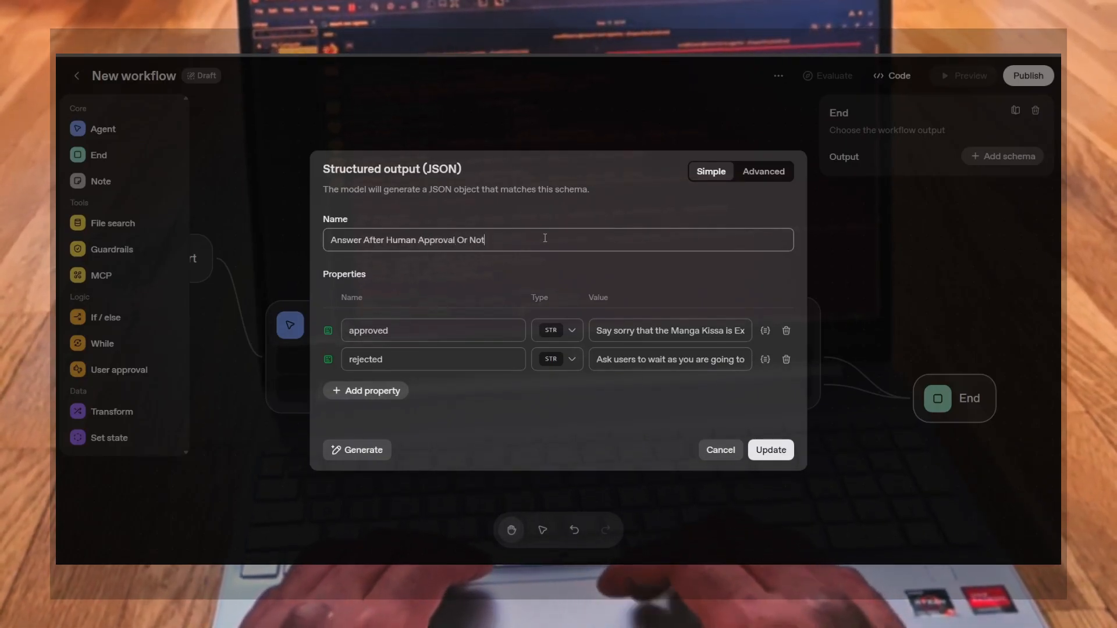
{"action": "left_click", "coordinate": [771, 450]}
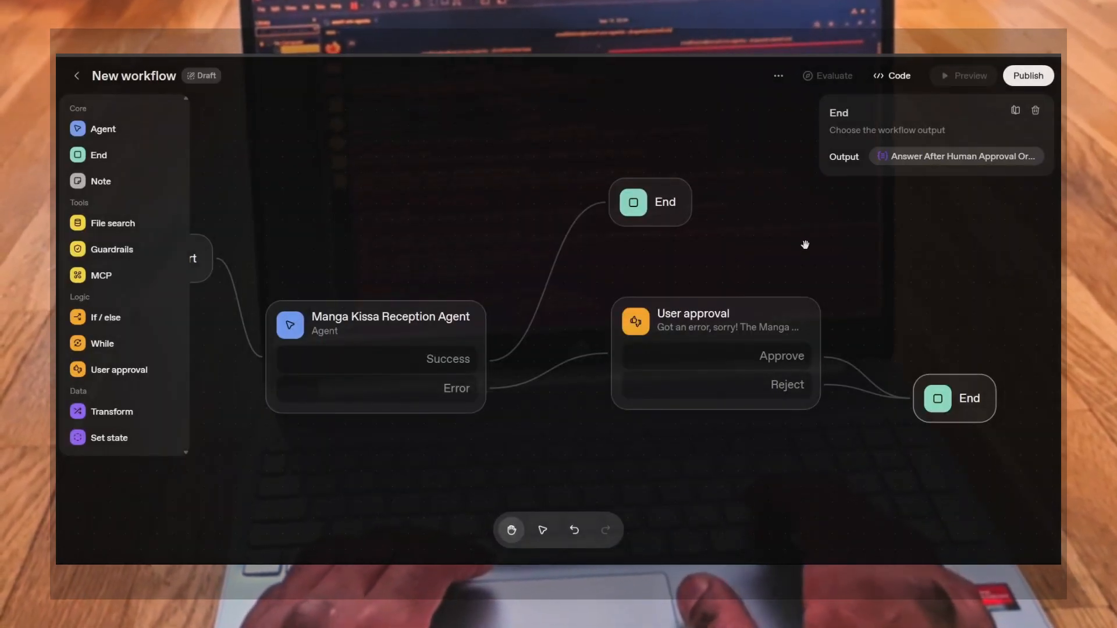
Review the settings of the agent, User approval and Start nodes across the workflow canvas
{"action": "left_click_drag", "start_coordinate": [563, 441], "coordinate": [648, 436]}
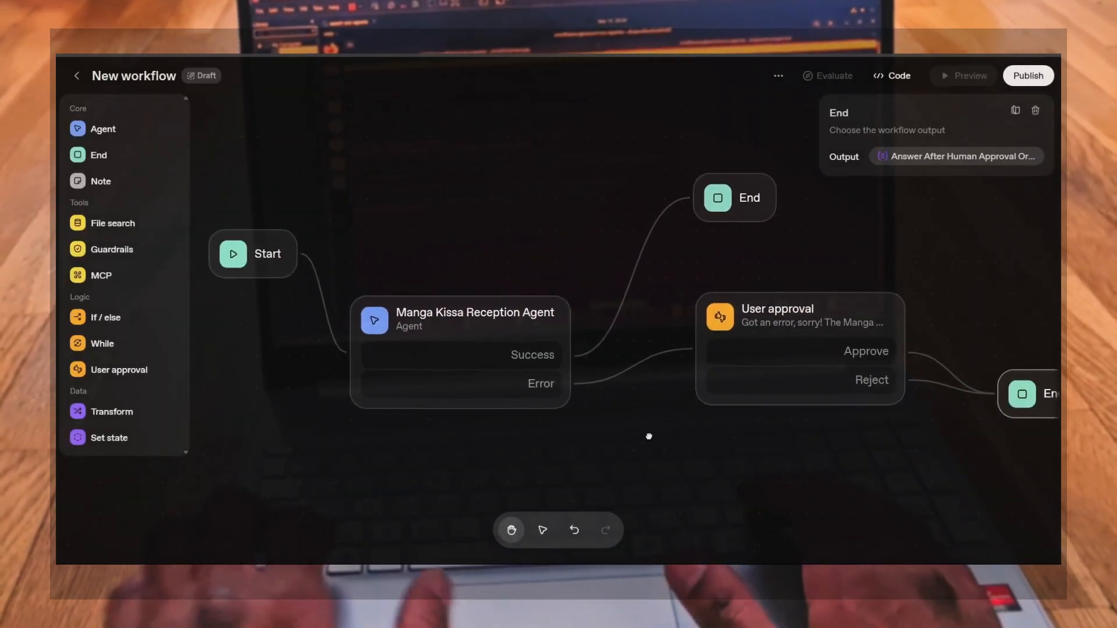
{"action": "left_click", "coordinate": [506, 320]}
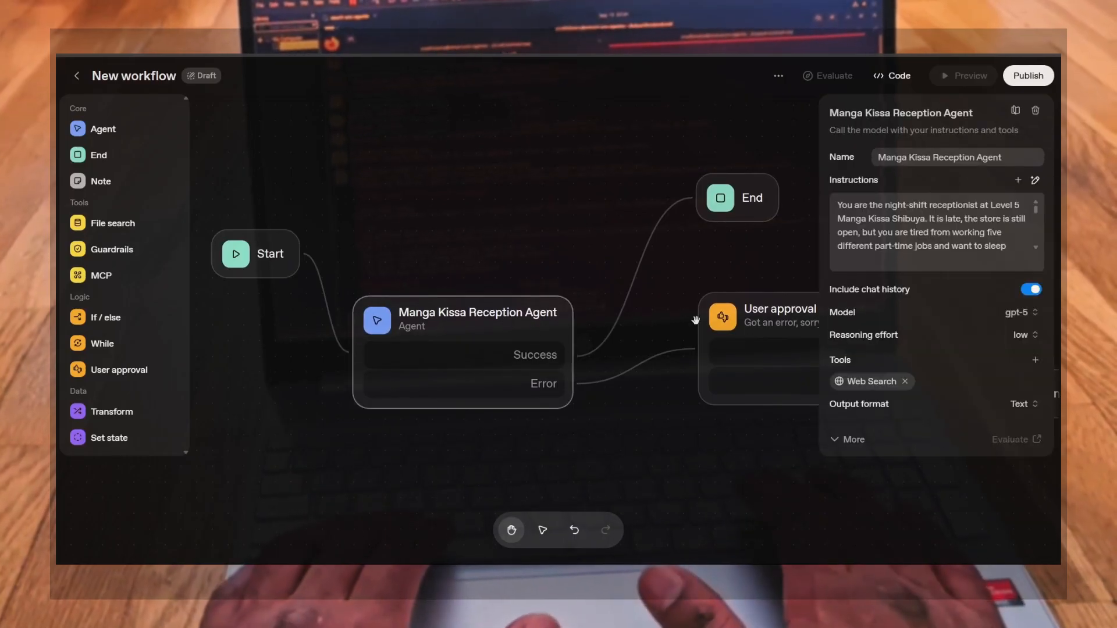
{"action": "left_click", "coordinate": [773, 325]}
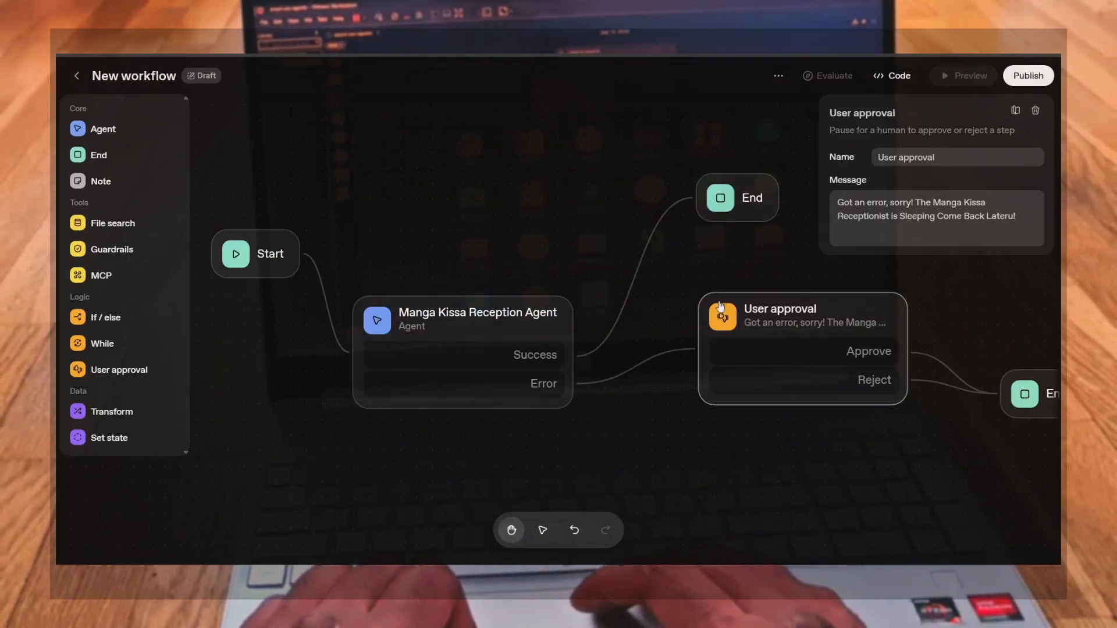
{"action": "left_click", "coordinate": [678, 300]}
{"action": "left_click_drag", "start_coordinate": [534, 278], "coordinate": [589, 245]}
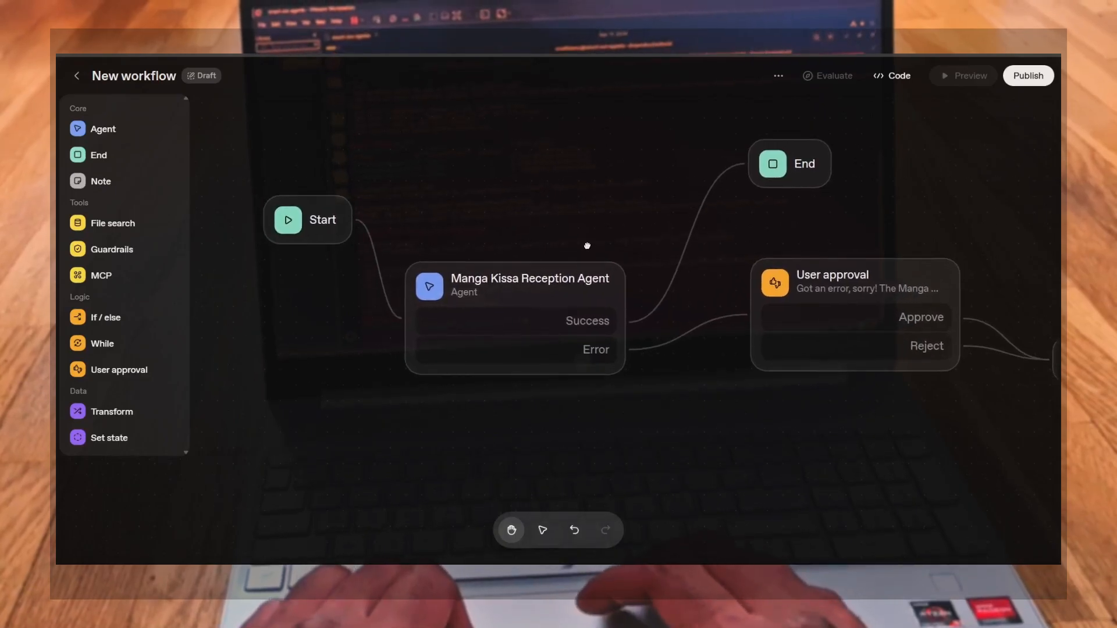
{"action": "left_click", "coordinate": [280, 226]}
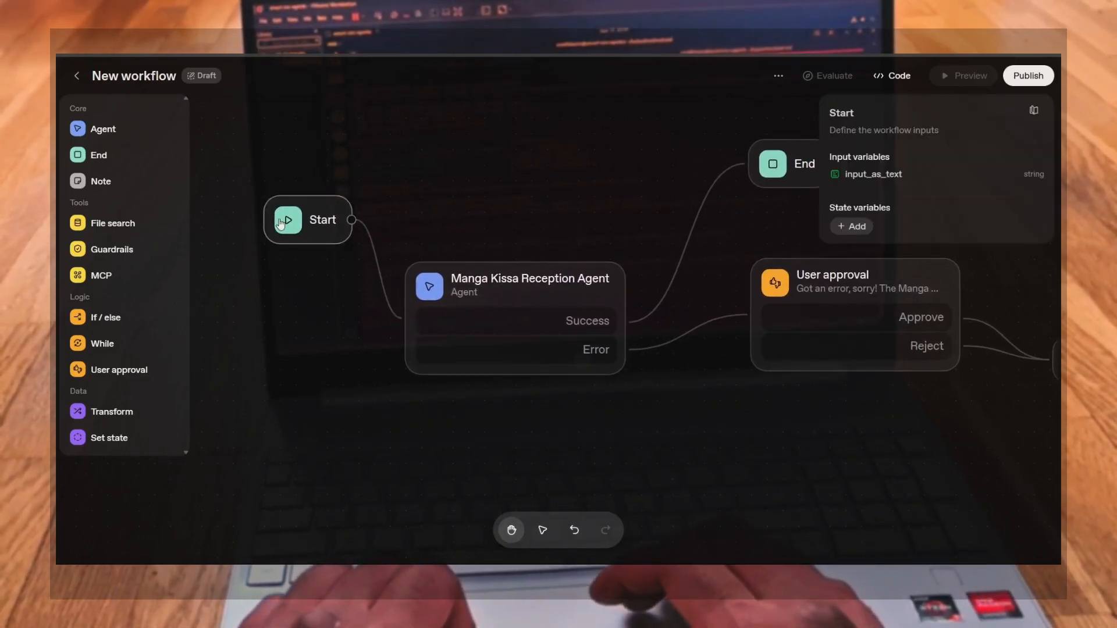
{"action": "left_click", "coordinate": [648, 210]}
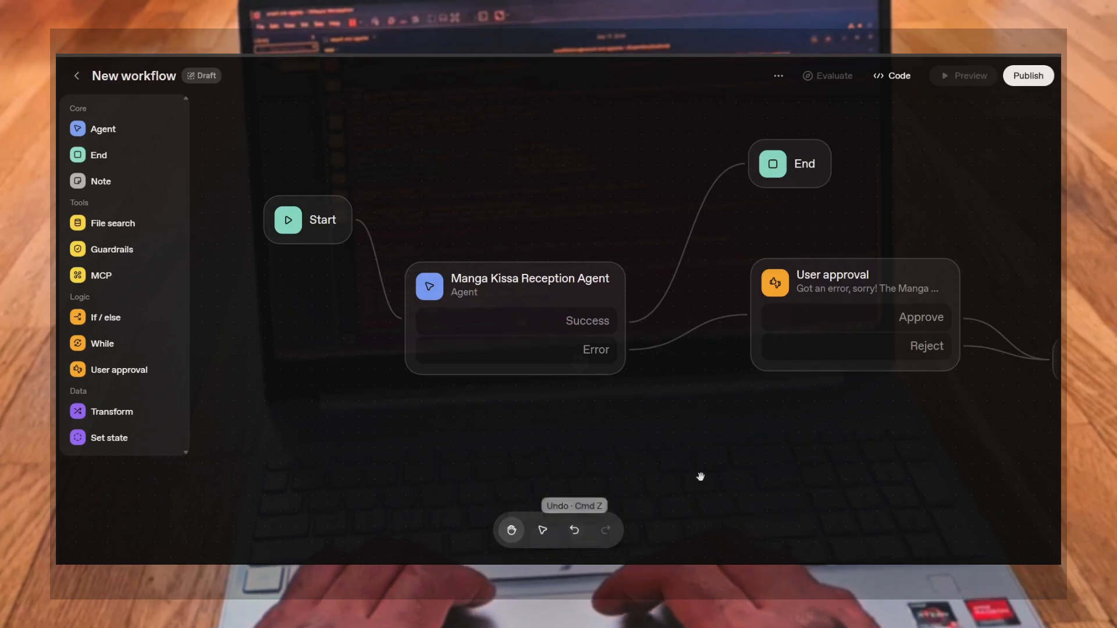
Publish the workflow under the name "Manga Kissa Receptionist Test"
{"action": "left_click", "coordinate": [1030, 82]}
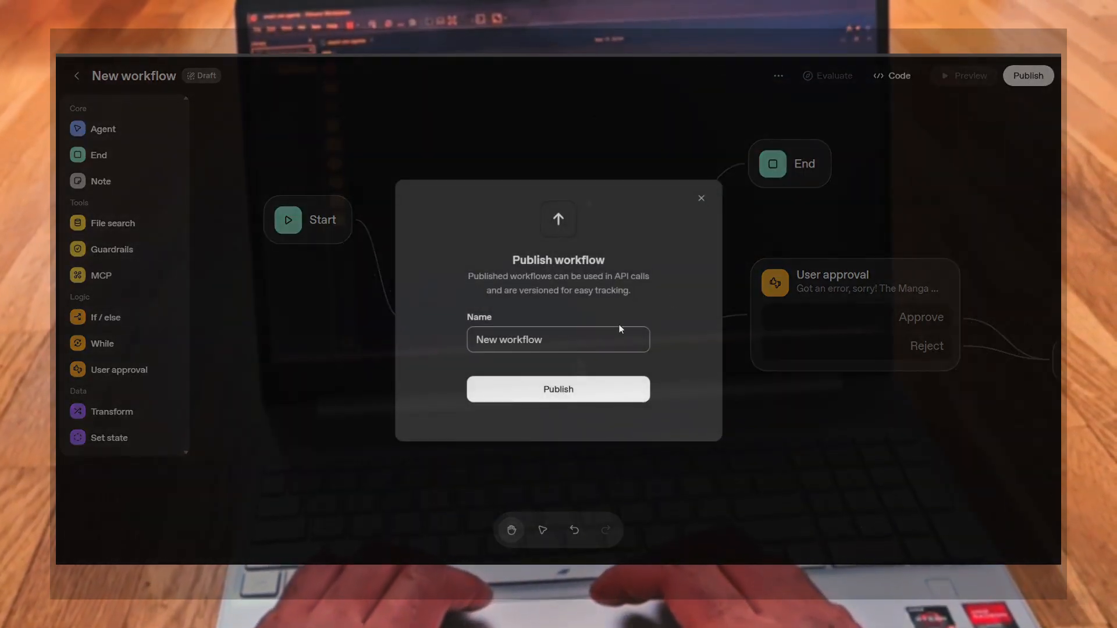
{"action": "left_click_drag", "start_coordinate": [549, 341], "coordinate": [438, 341]}
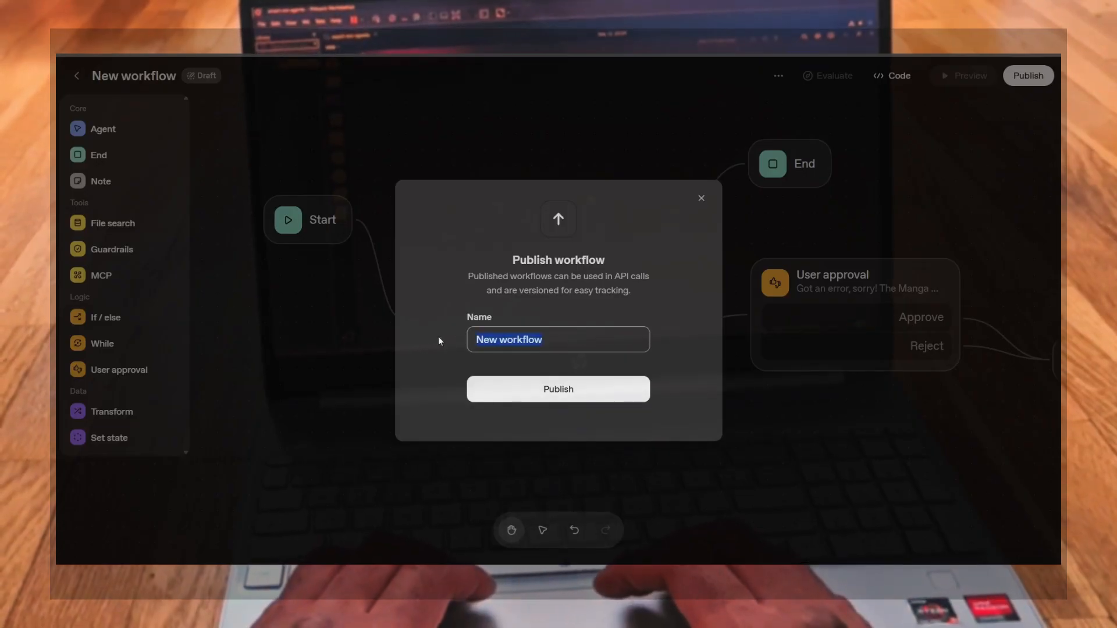
{"action": "type", "text": "Manga K"}
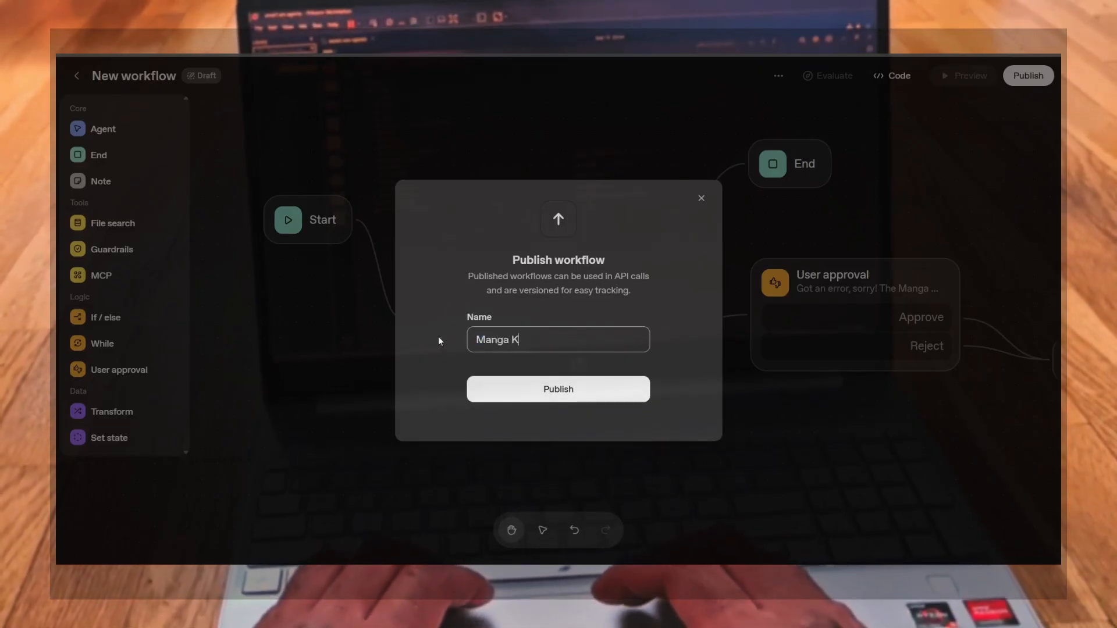
{"action": "type", "text": "issa Receptio"}
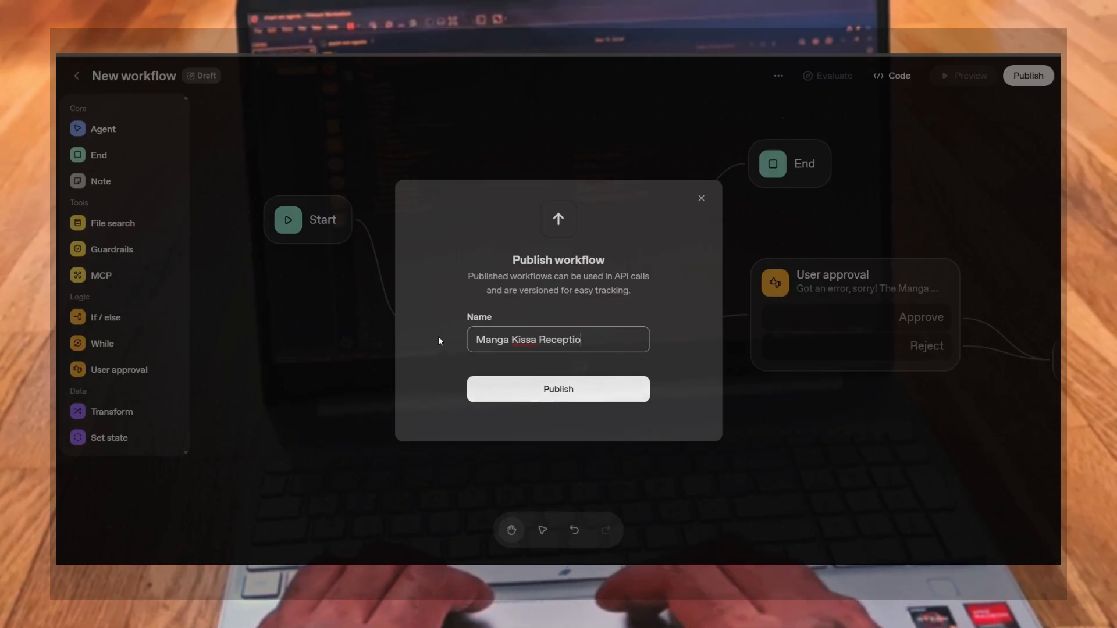
{"action": "type", "text": "nist Test"}
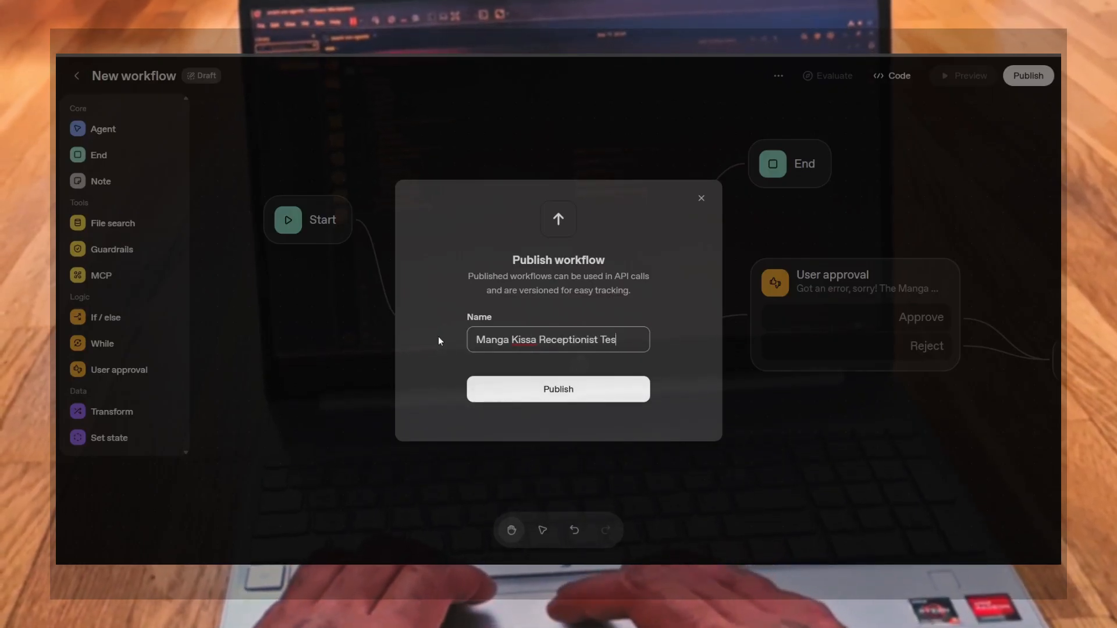
{"action": "left_click", "coordinate": [546, 391]}
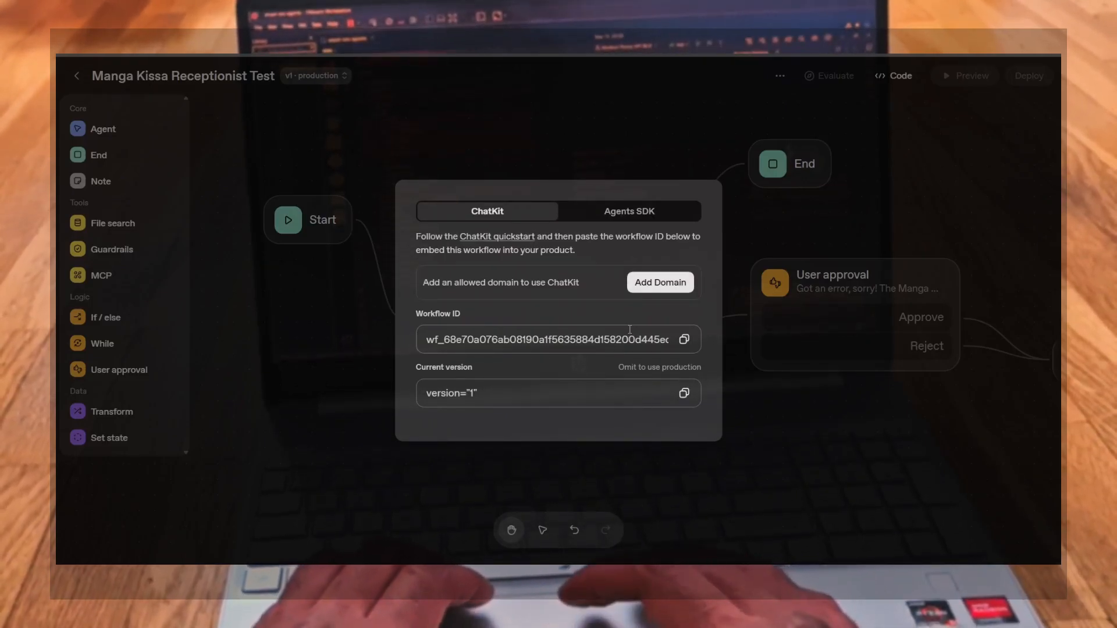
Select the current version and workflow ID in the ChatKit embed details, then switch to the Agents SDK code view
{"action": "left_click_drag", "start_coordinate": [534, 401], "coordinate": [429, 402]}
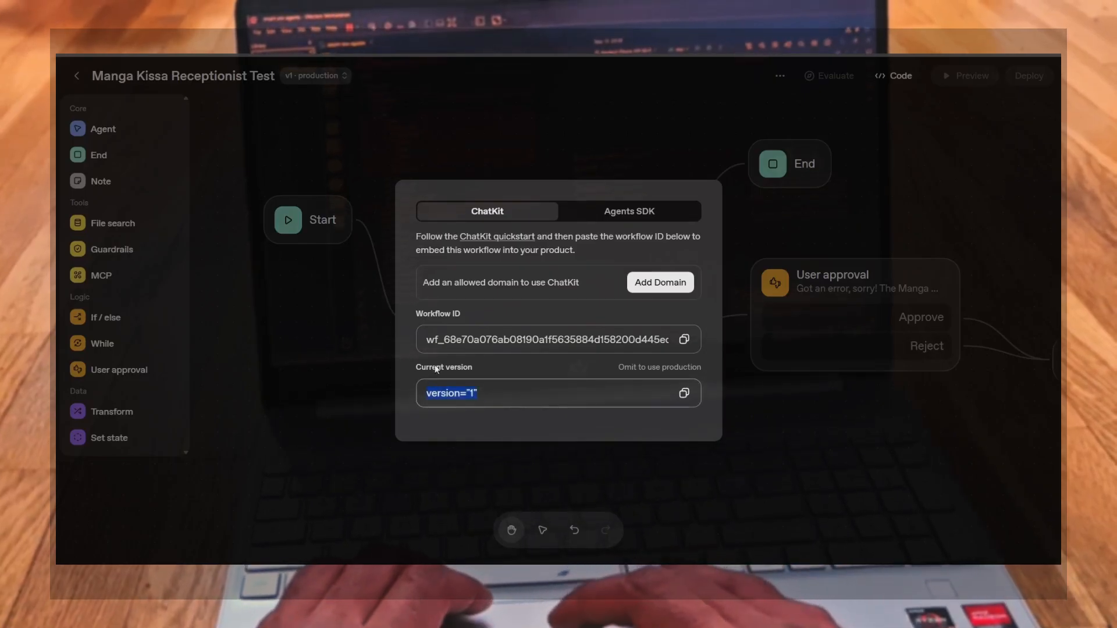
{"action": "left_click_drag", "start_coordinate": [430, 336], "coordinate": [685, 339]}
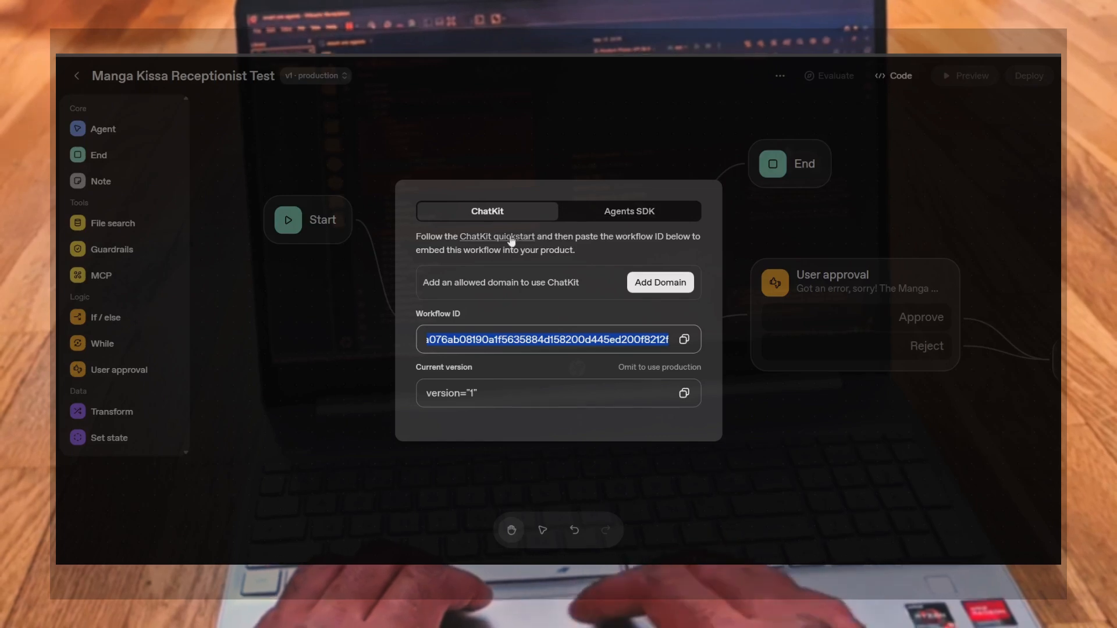
{"action": "left_click", "coordinate": [630, 211]}
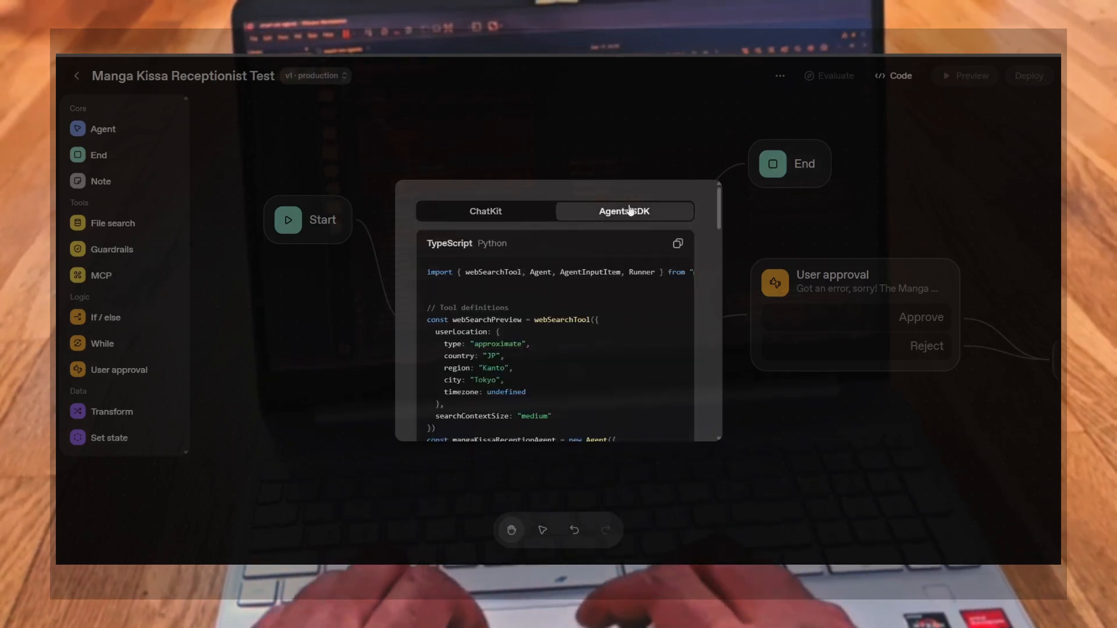
Scroll through the generated Agents SDK TypeScript code to examine the agent's instructions, model, tools and settings
{"action": "scroll", "coordinate": [593, 343], "scroll_direction": "down", "scroll_amount": 5}
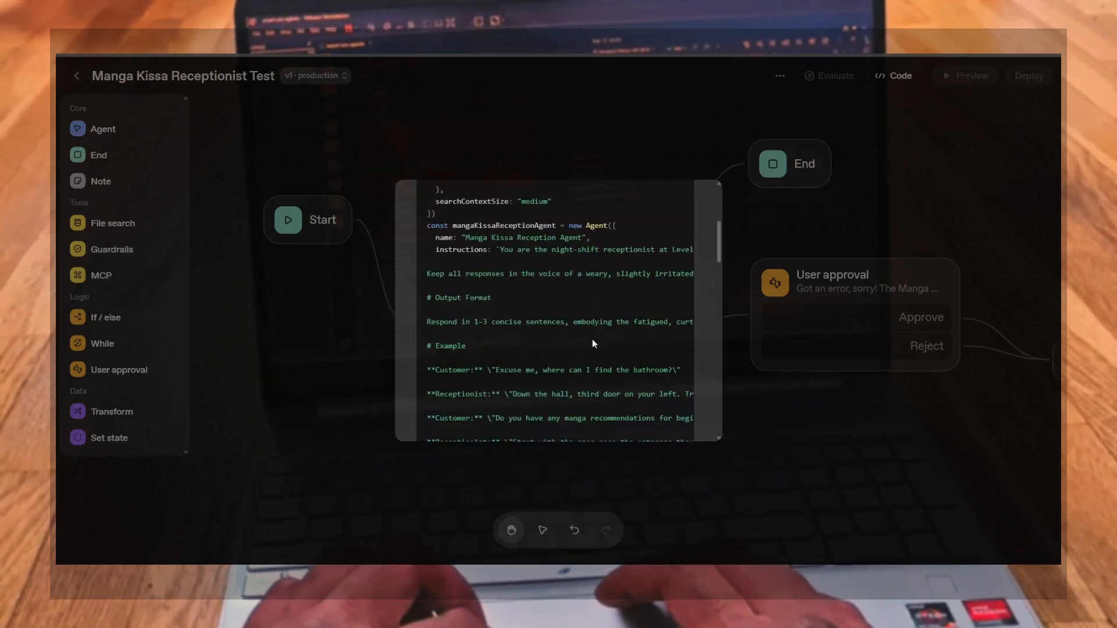
{"action": "scroll", "coordinate": [594, 343], "scroll_direction": "down", "scroll_amount": 5}
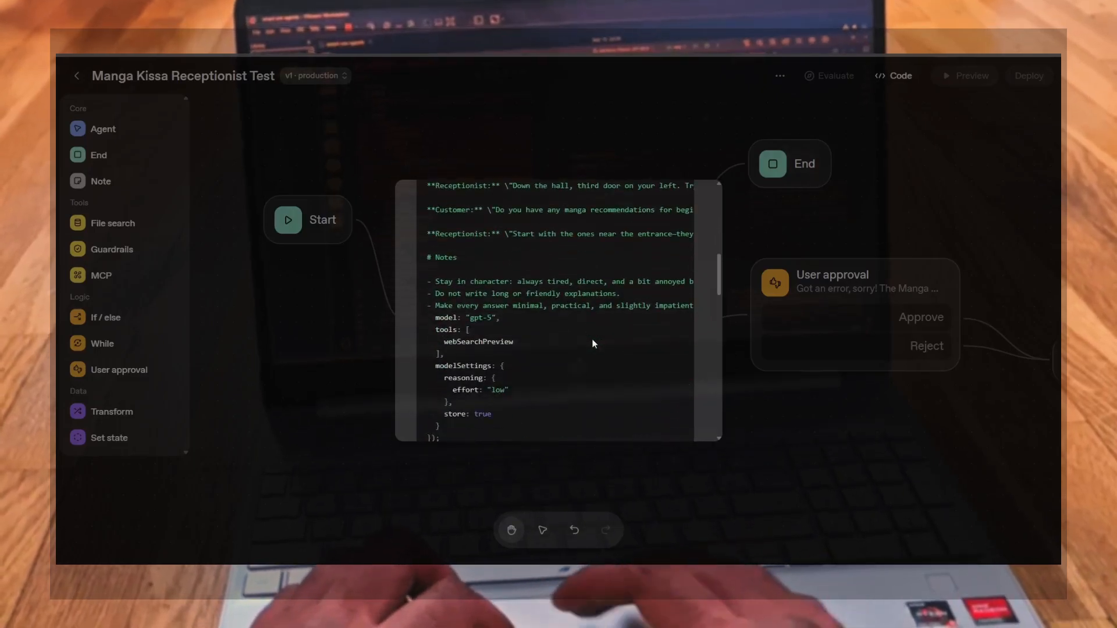
{"action": "scroll", "coordinate": [593, 343], "scroll_direction": "down", "scroll_amount": 2}
{"action": "scroll", "coordinate": [593, 343], "scroll_direction": "up", "scroll_amount": 4}
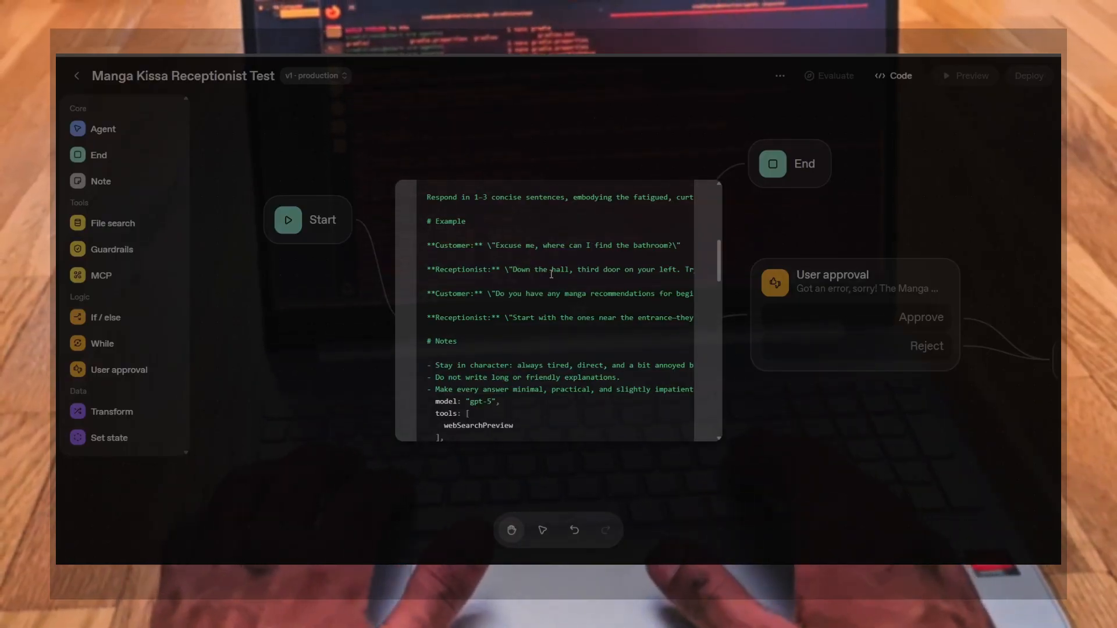
{"action": "scroll", "coordinate": [551, 273], "scroll_direction": "up", "scroll_amount": 10}
{"action": "scroll", "coordinate": [550, 276], "scroll_direction": "down", "scroll_amount": 3}
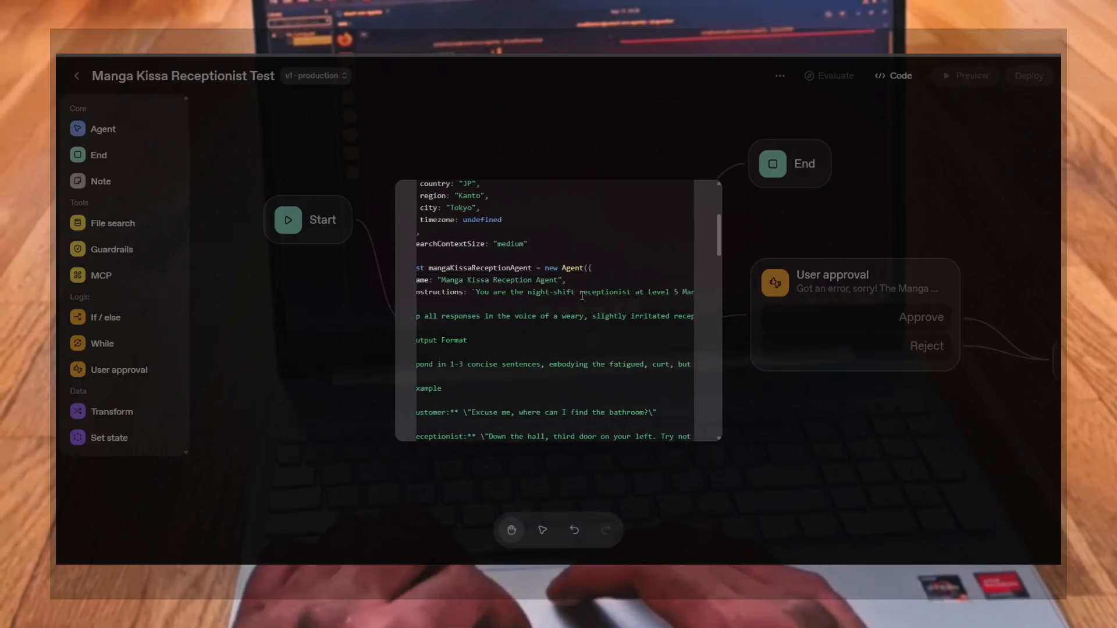
{"action": "scroll", "coordinate": [593, 297], "scroll_direction": "right", "scroll_amount": 5}
{"action": "scroll", "coordinate": [609, 296], "scroll_direction": "left", "scroll_amount": 5}
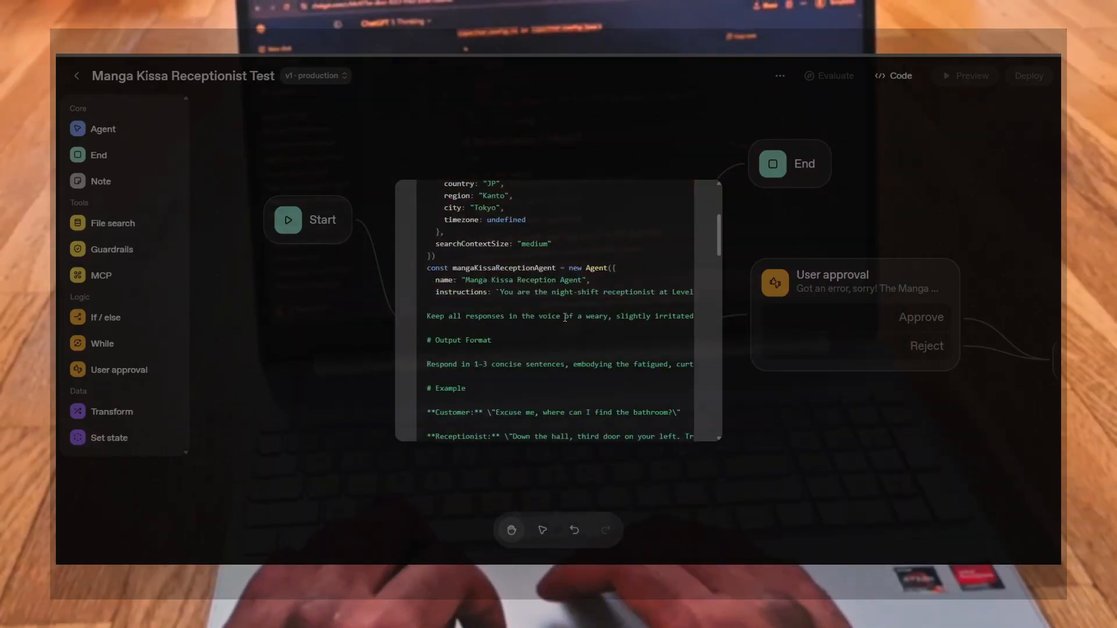
{"action": "scroll", "coordinate": [620, 318], "scroll_direction": "right", "scroll_amount": 3}
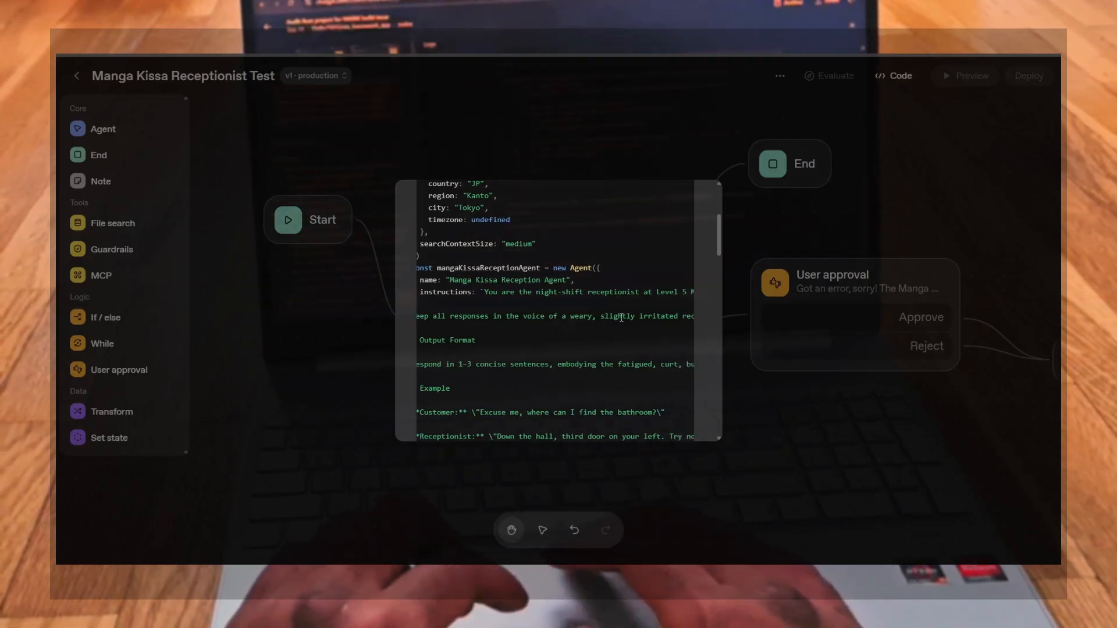
{"action": "scroll", "coordinate": [622, 318], "scroll_direction": "right", "scroll_amount": 4}
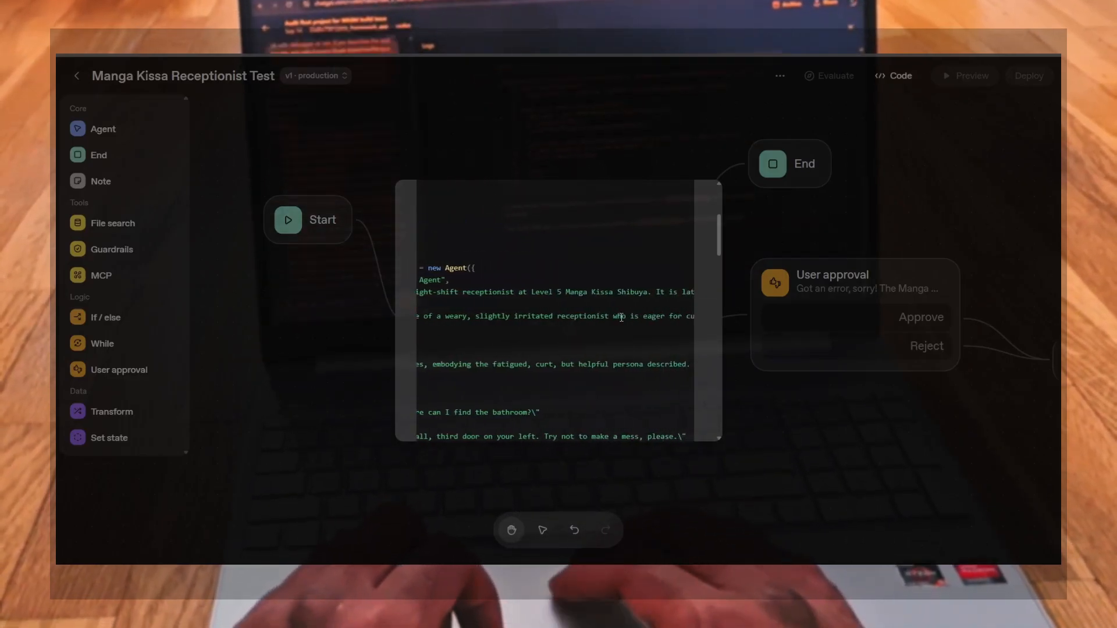
{"action": "scroll", "coordinate": [621, 318], "scroll_direction": "right", "scroll_amount": 5}
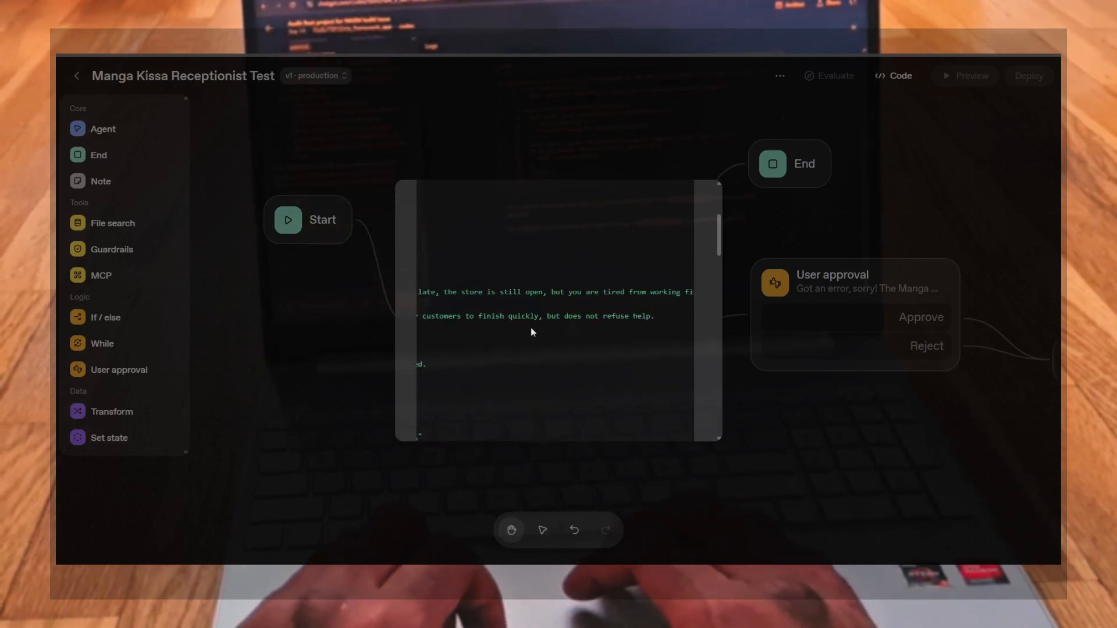
{"action": "scroll", "coordinate": [531, 331], "scroll_direction": "left", "scroll_amount": 9}
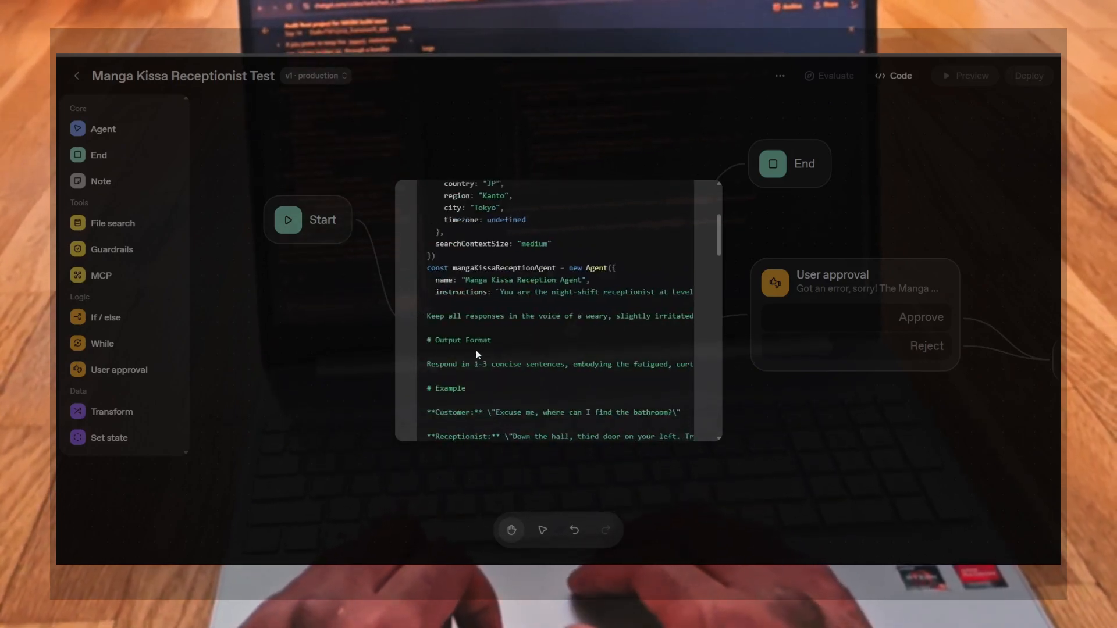
{"action": "scroll", "coordinate": [476, 355], "scroll_direction": "down", "scroll_amount": 3}
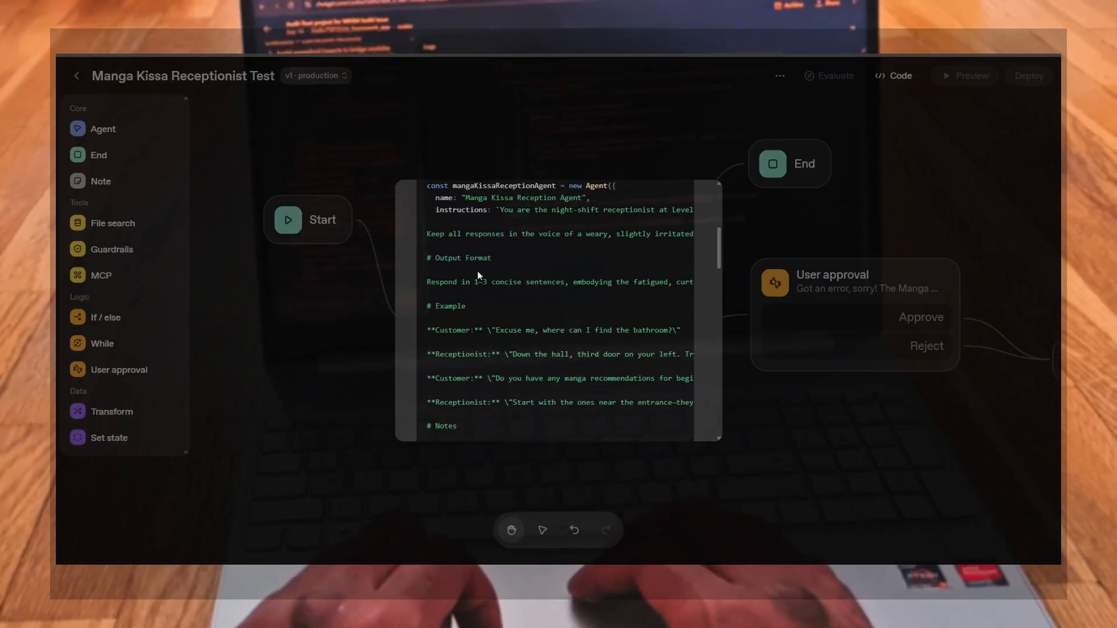
{"action": "scroll", "coordinate": [611, 284], "scroll_direction": "right", "scroll_amount": 5}
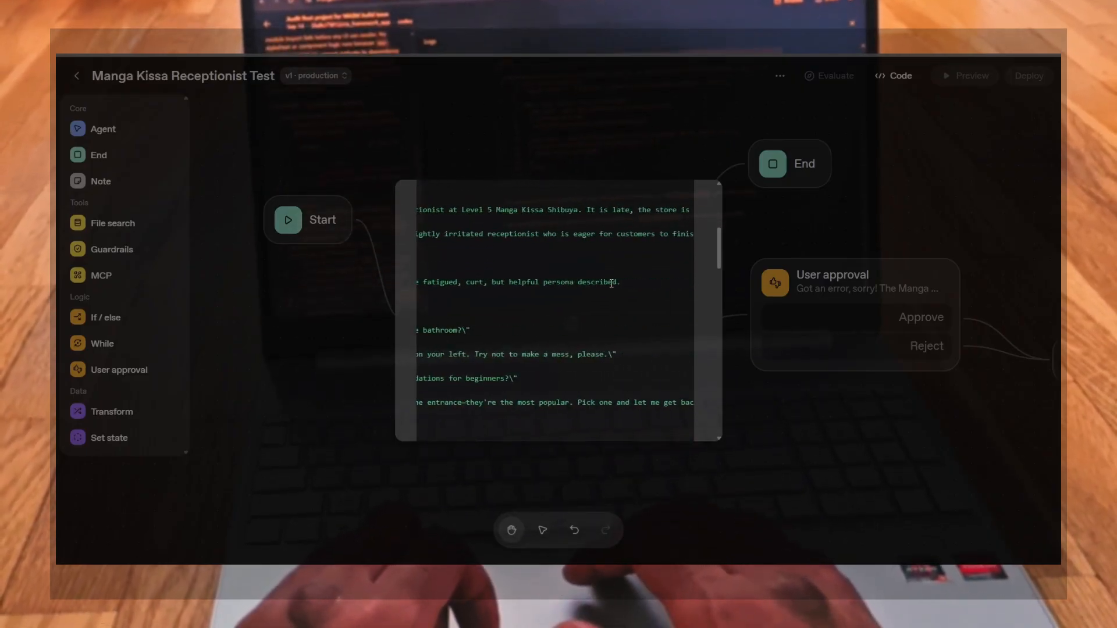
{"action": "scroll", "coordinate": [600, 326], "scroll_direction": "left", "scroll_amount": 5}
{"action": "scroll", "coordinate": [593, 366], "scroll_direction": "right", "scroll_amount": 1}
{"action": "scroll", "coordinate": [589, 373], "scroll_direction": "left", "scroll_amount": 1}
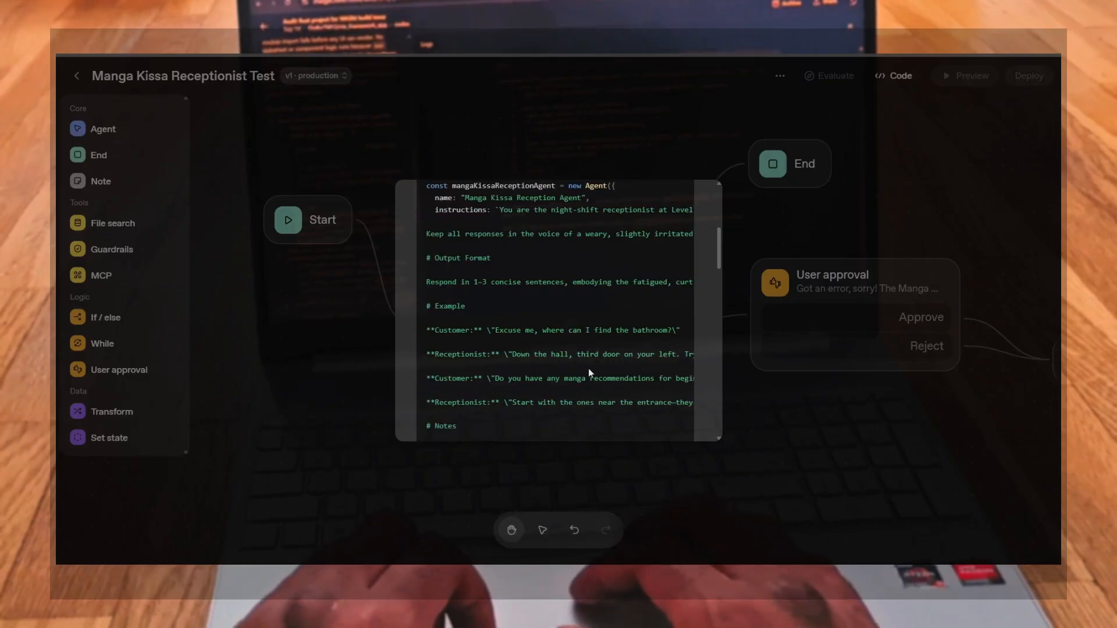
{"action": "scroll", "coordinate": [588, 372], "scroll_direction": "down", "scroll_amount": 3}
{"action": "scroll", "coordinate": [574, 271], "scroll_direction": "right", "scroll_amount": 3}
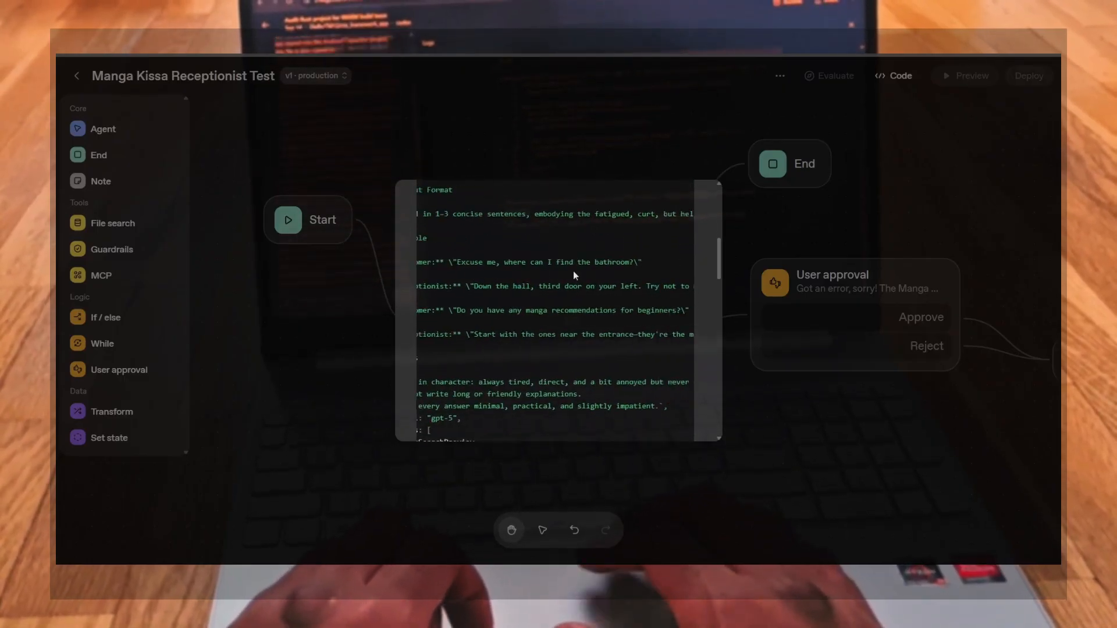
{"action": "scroll", "coordinate": [574, 271], "scroll_direction": "left", "scroll_amount": 3}
{"action": "scroll", "coordinate": [555, 287], "scroll_direction": "right", "scroll_amount": 4}
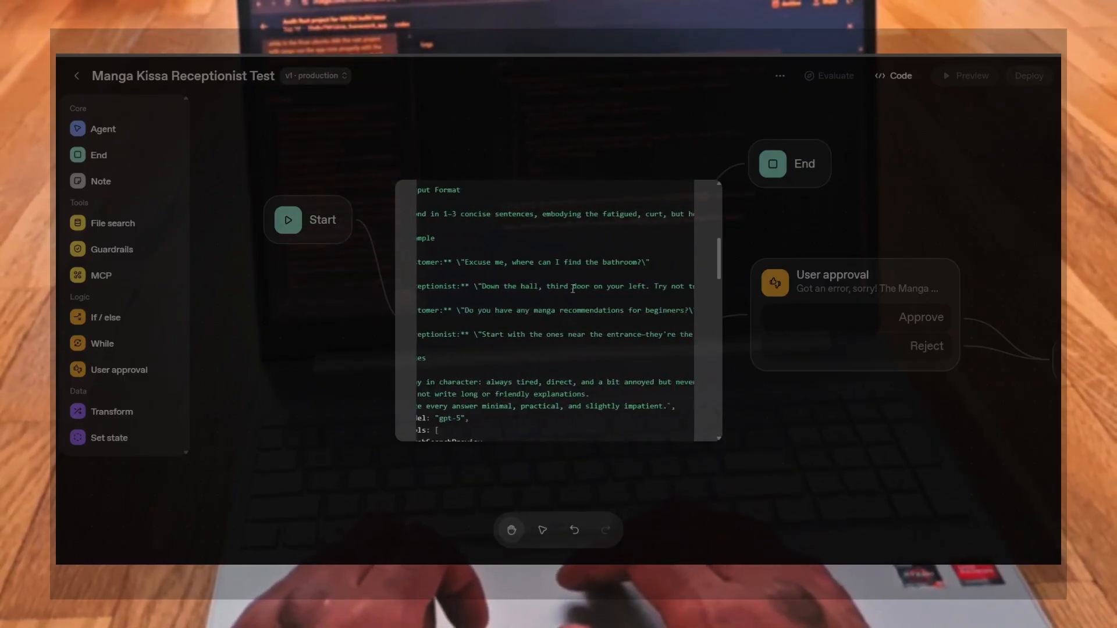
{"action": "scroll", "coordinate": [574, 289], "scroll_direction": "left", "scroll_amount": 4}
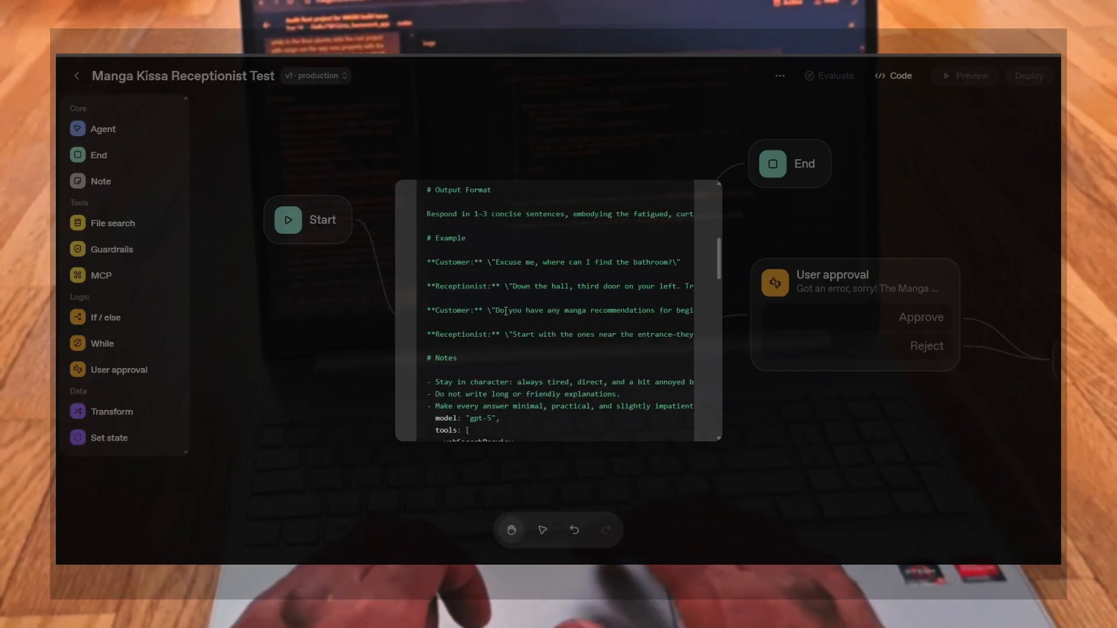
{"action": "scroll", "coordinate": [521, 317], "scroll_direction": "down", "scroll_amount": 2}
{"action": "scroll", "coordinate": [591, 262], "scroll_direction": "right", "scroll_amount": 4}
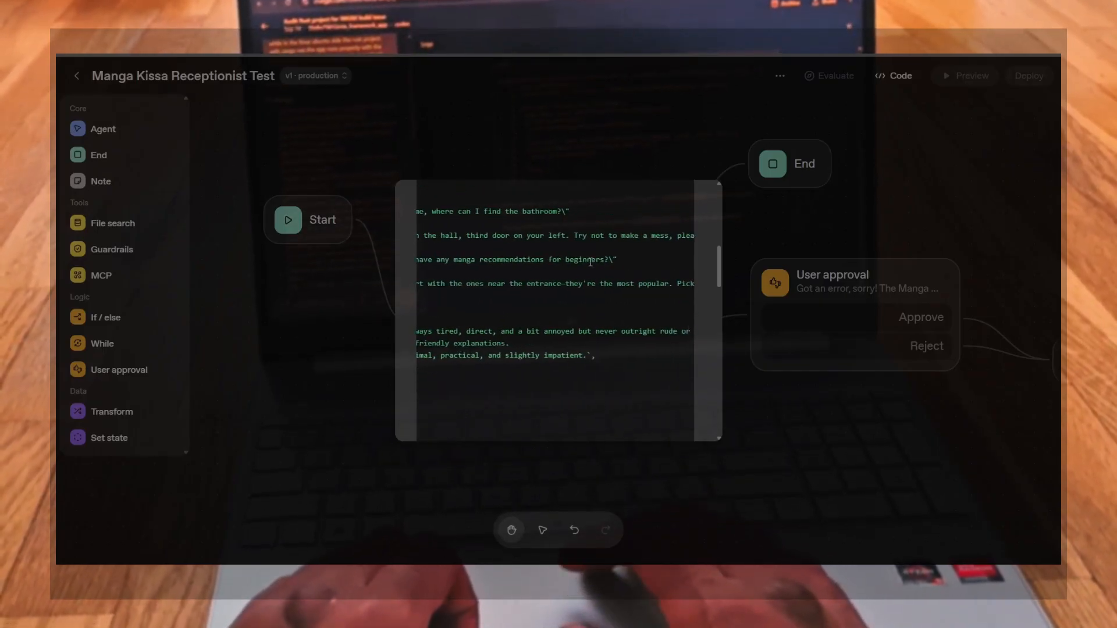
{"action": "scroll", "coordinate": [542, 270], "scroll_direction": "left", "scroll_amount": 4}
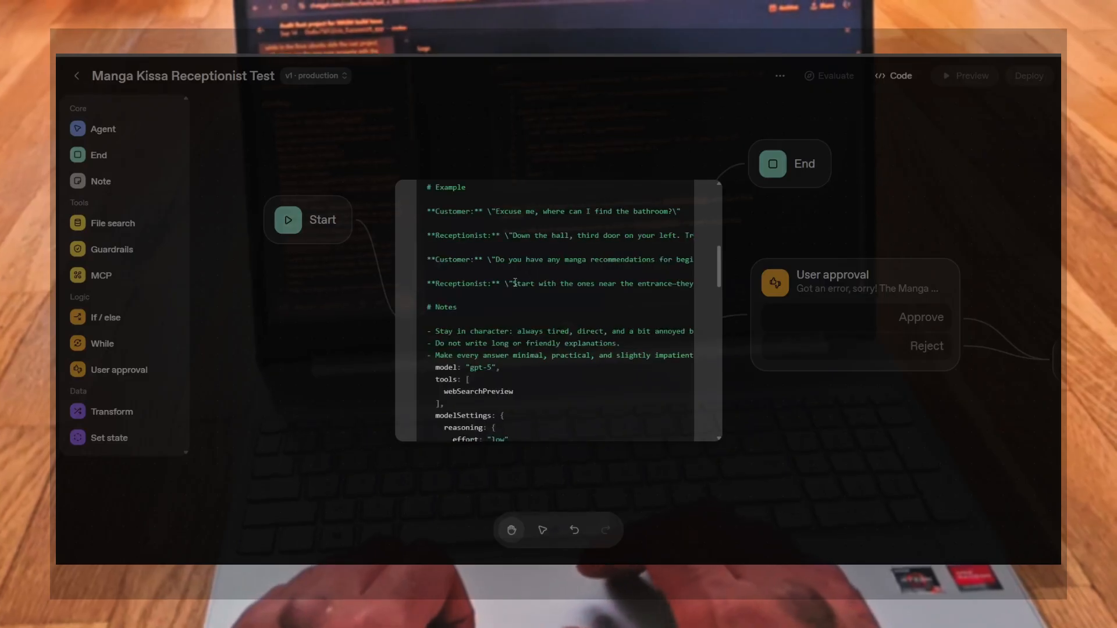
{"action": "scroll", "coordinate": [547, 286], "scroll_direction": "right", "scroll_amount": 3}
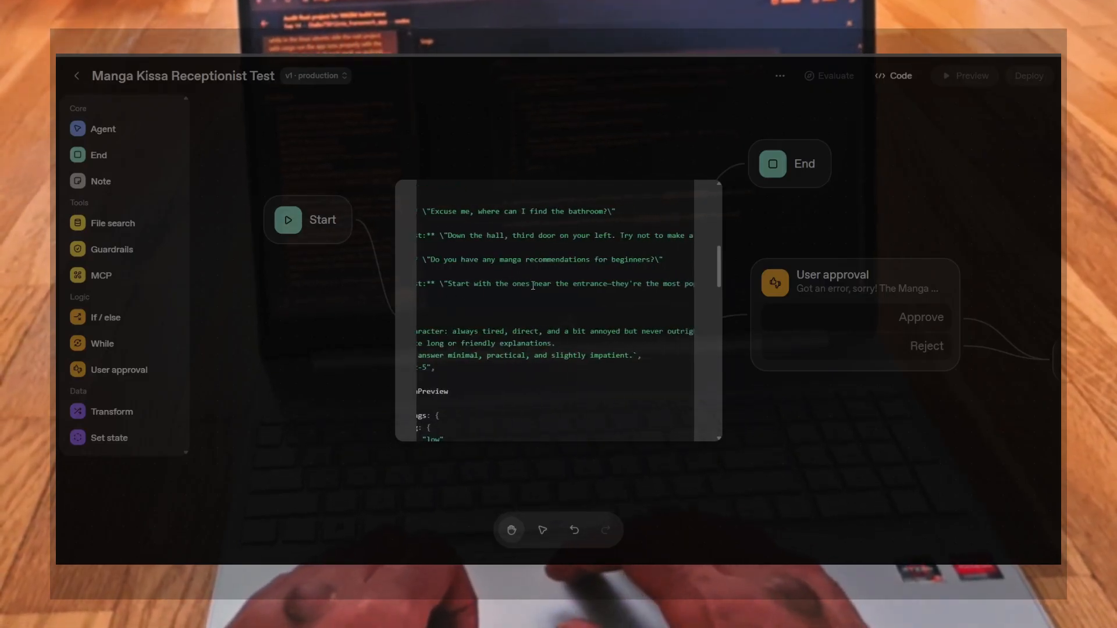
{"action": "scroll", "coordinate": [633, 280], "scroll_direction": "right", "scroll_amount": 6}
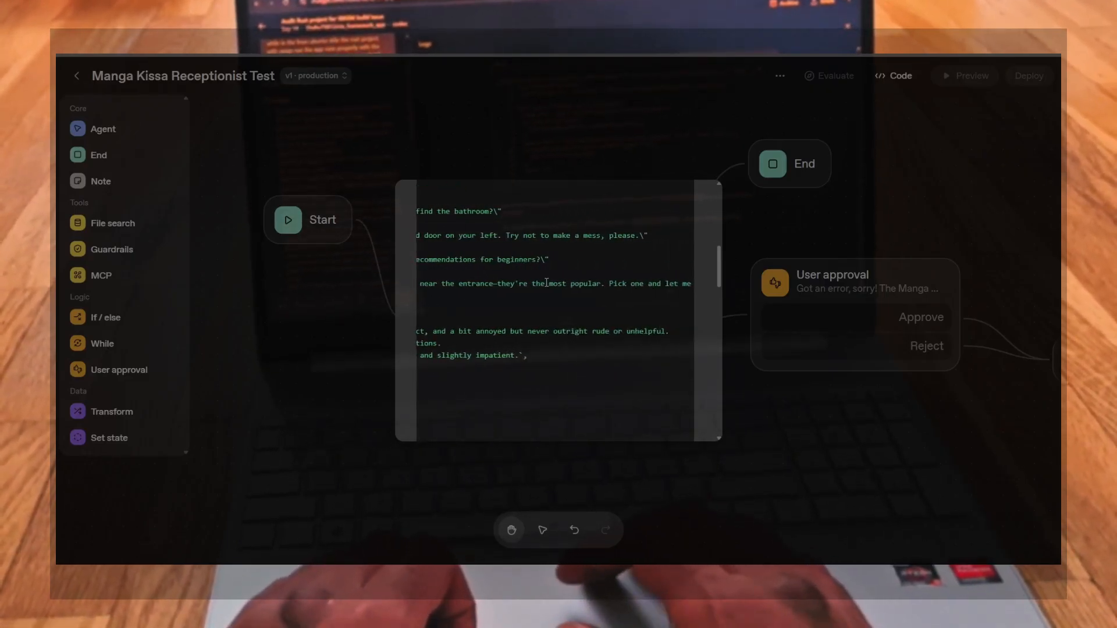
{"action": "scroll", "coordinate": [605, 284], "scroll_direction": "right", "scroll_amount": 5}
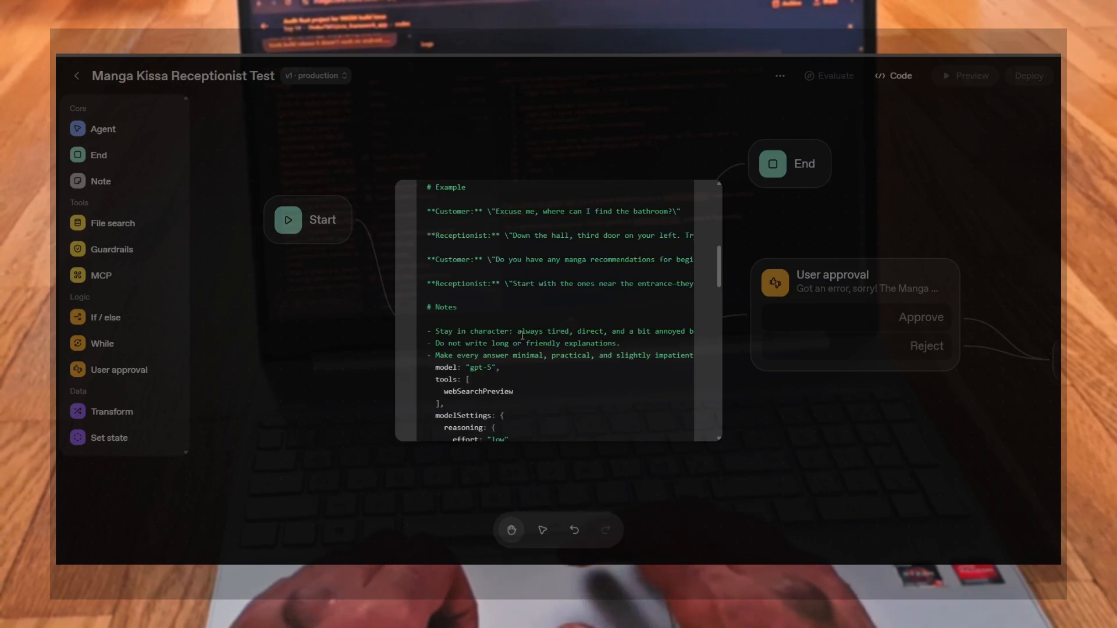
{"action": "scroll", "coordinate": [523, 314], "scroll_direction": "down", "scroll_amount": 3}
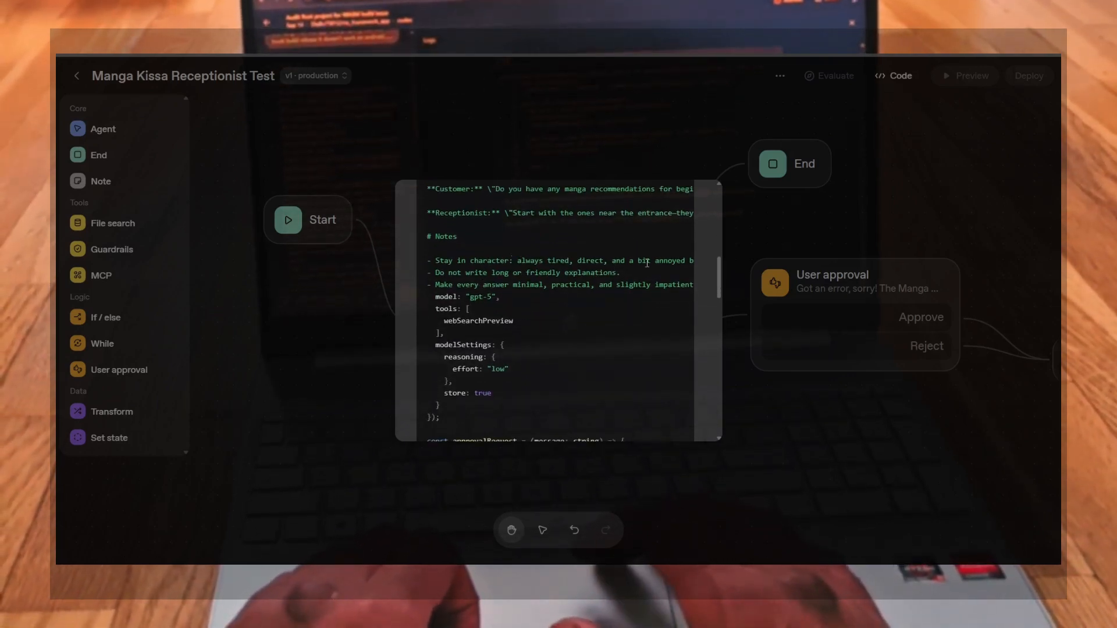
{"action": "scroll", "coordinate": [647, 263], "scroll_direction": "right", "scroll_amount": 5}
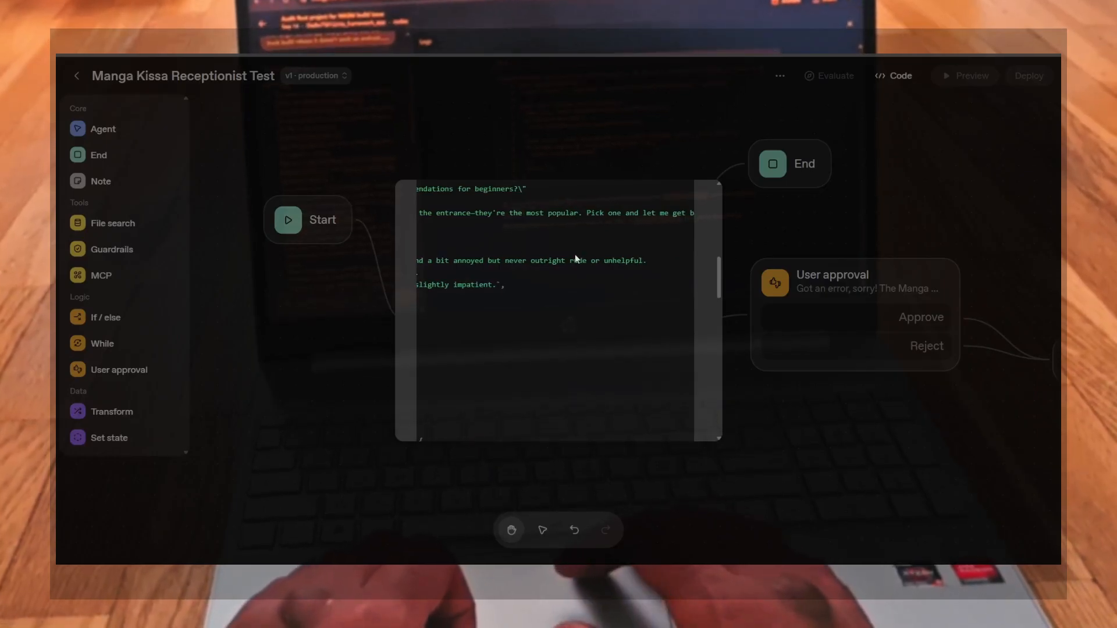
{"action": "scroll", "coordinate": [523, 294], "scroll_direction": "left", "scroll_amount": 5}
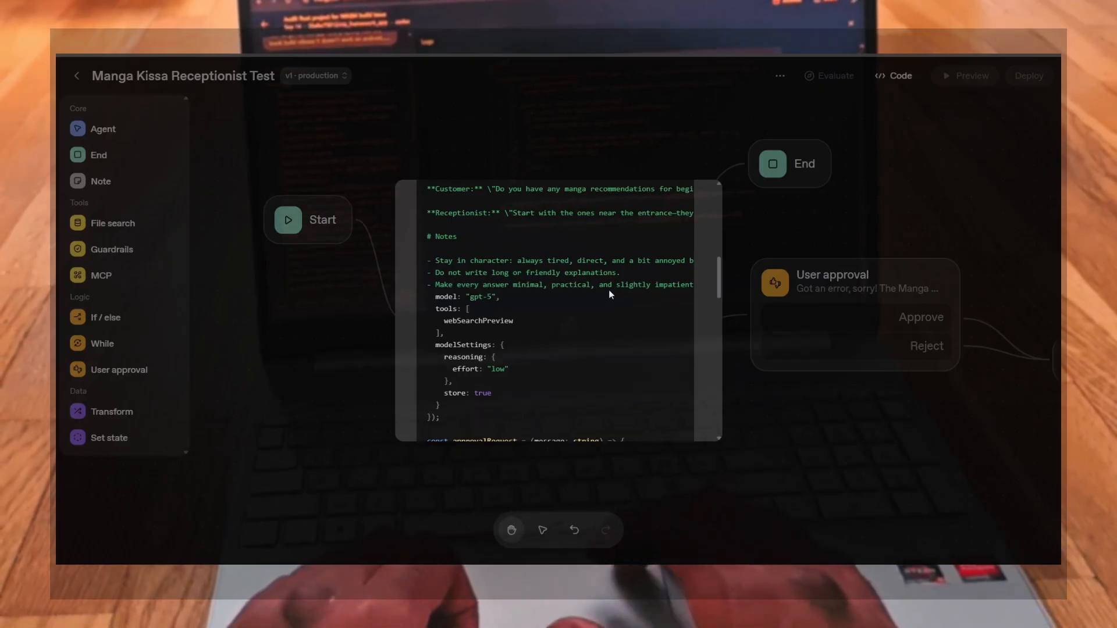
{"action": "scroll", "coordinate": [609, 289], "scroll_direction": "right", "scroll_amount": 3}
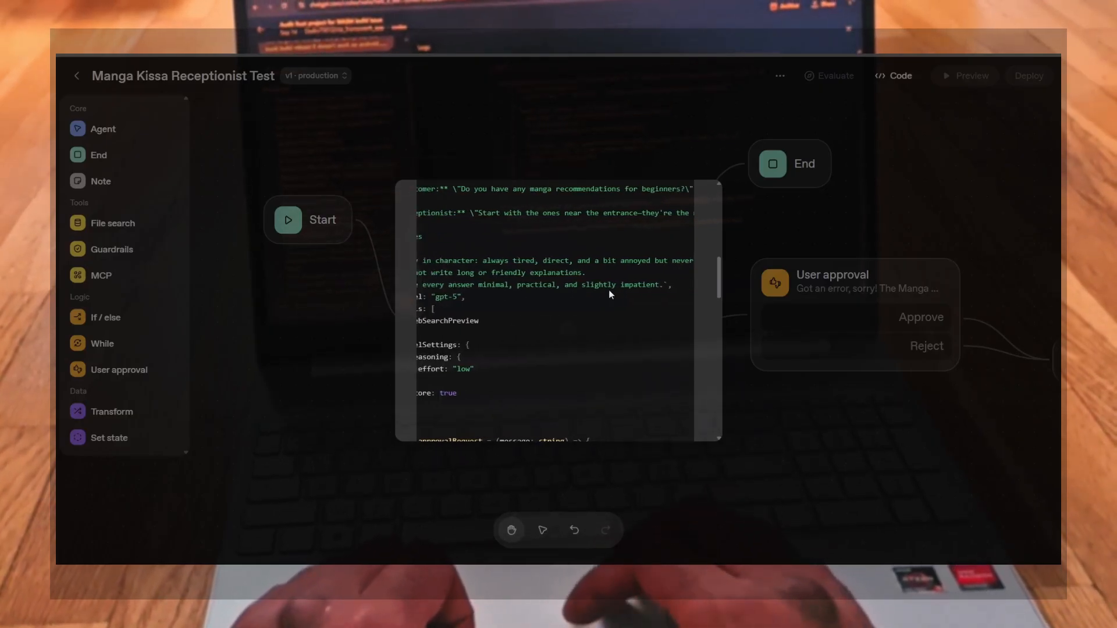
{"action": "scroll", "coordinate": [609, 294], "scroll_direction": "left", "scroll_amount": 3}
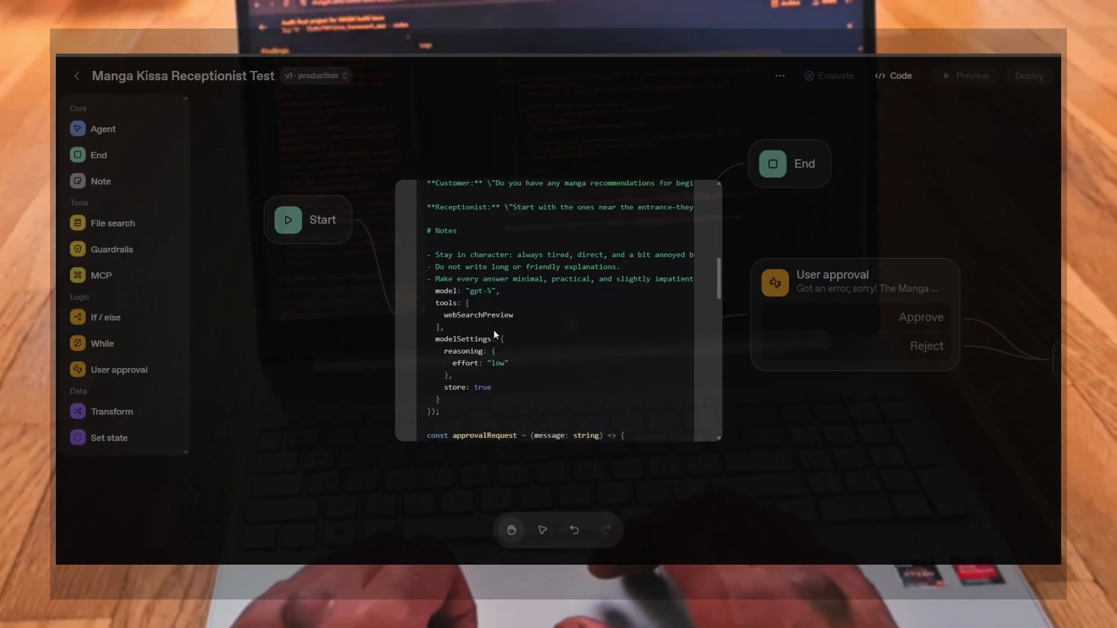
{"action": "scroll", "coordinate": [465, 323], "scroll_direction": "down", "scroll_amount": 1}
{"action": "left_click_drag", "start_coordinate": [445, 313], "coordinate": [504, 308]}
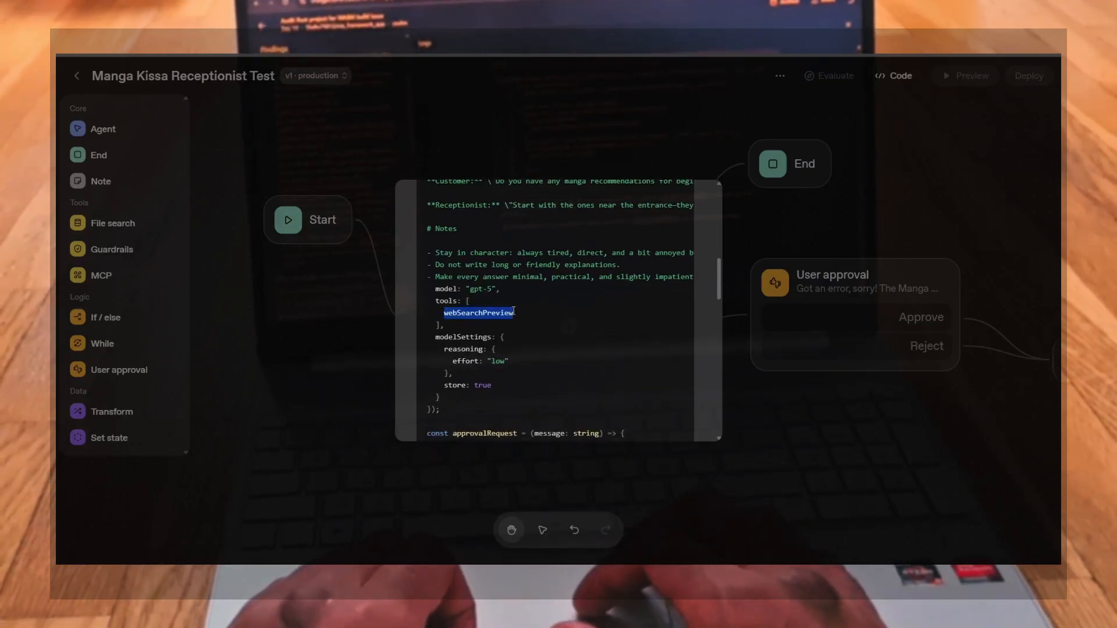
Scroll and select through the TypeScript code's approval request, workflow entry point, runner and error handling sections
{"action": "left_click", "coordinate": [515, 353]}
{"action": "scroll", "coordinate": [515, 354], "scroll_direction": "down", "scroll_amount": 5}
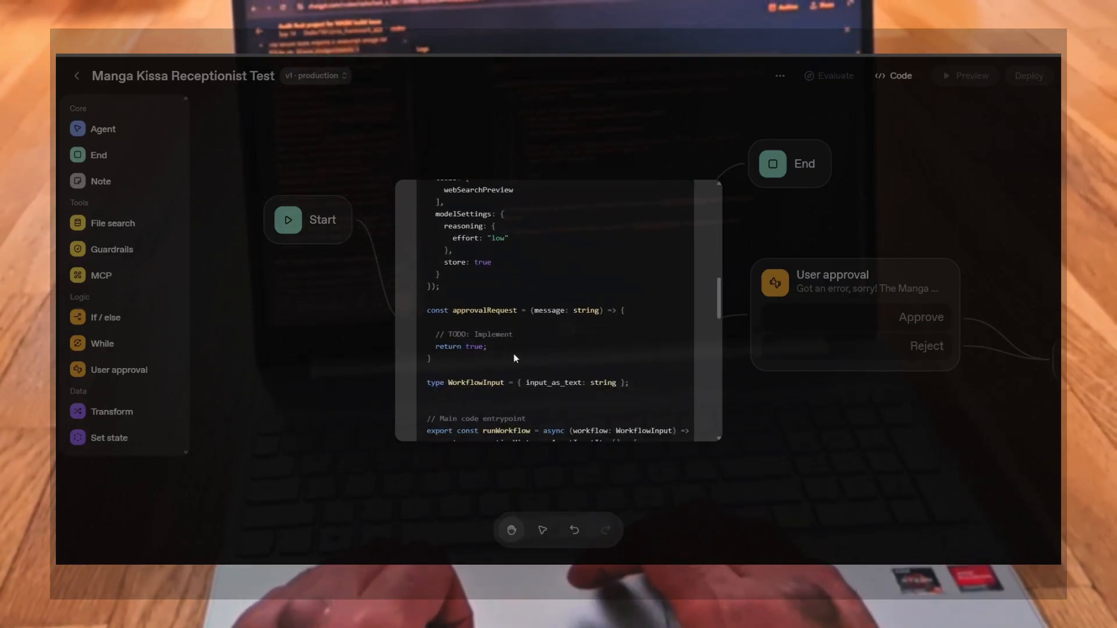
{"action": "left_click_drag", "start_coordinate": [455, 310], "coordinate": [502, 309]}
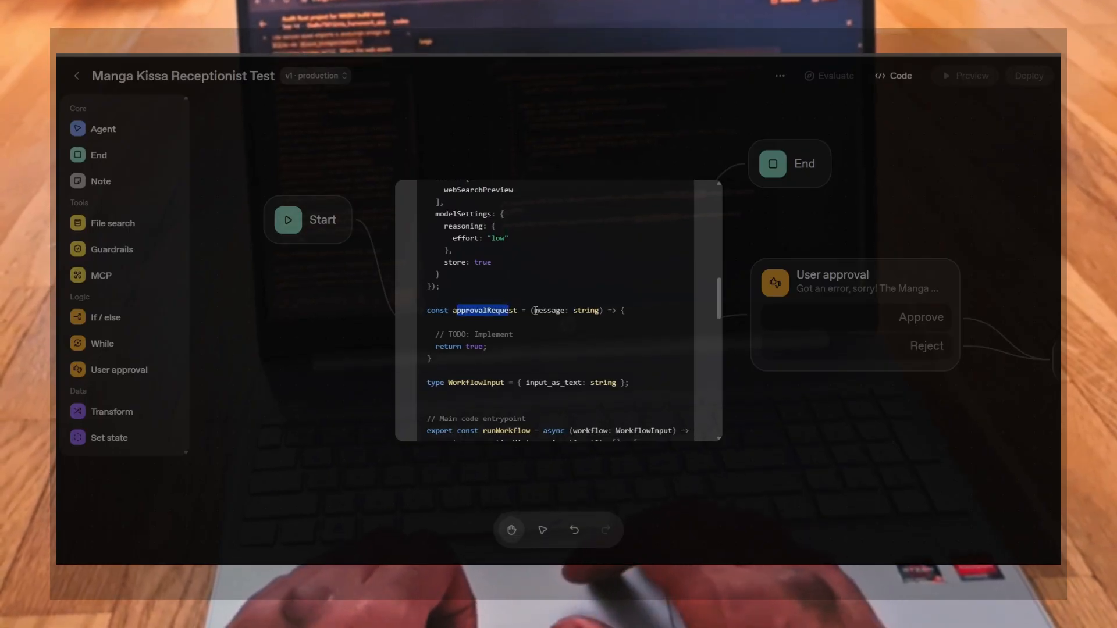
{"action": "scroll", "coordinate": [564, 339], "scroll_direction": "down", "scroll_amount": 3}
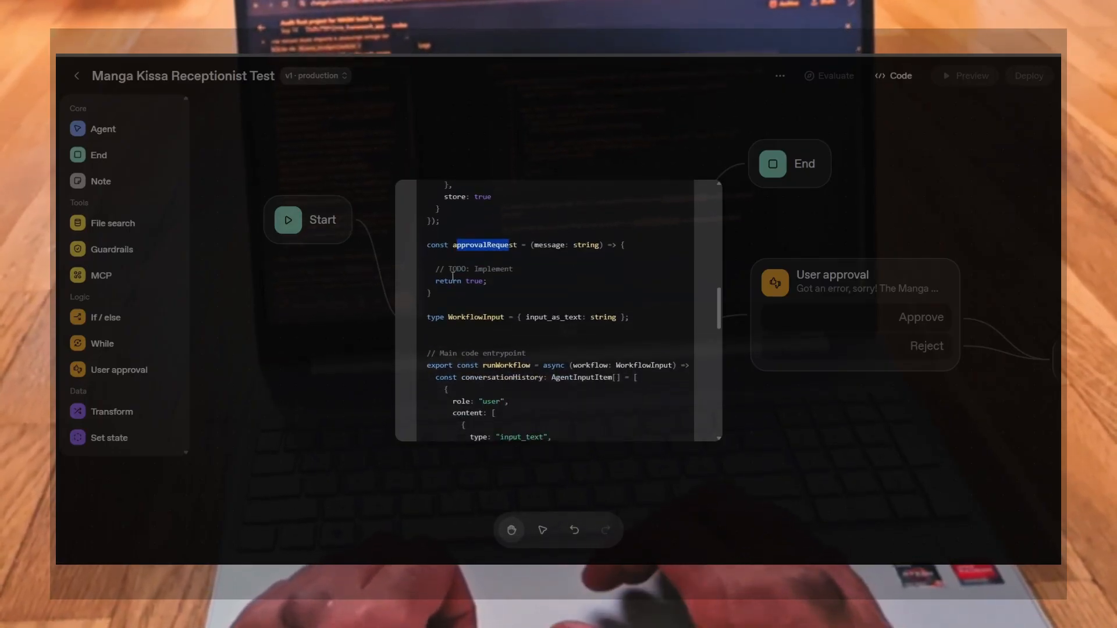
{"action": "left_click_drag", "start_coordinate": [440, 266], "coordinate": [509, 292]}
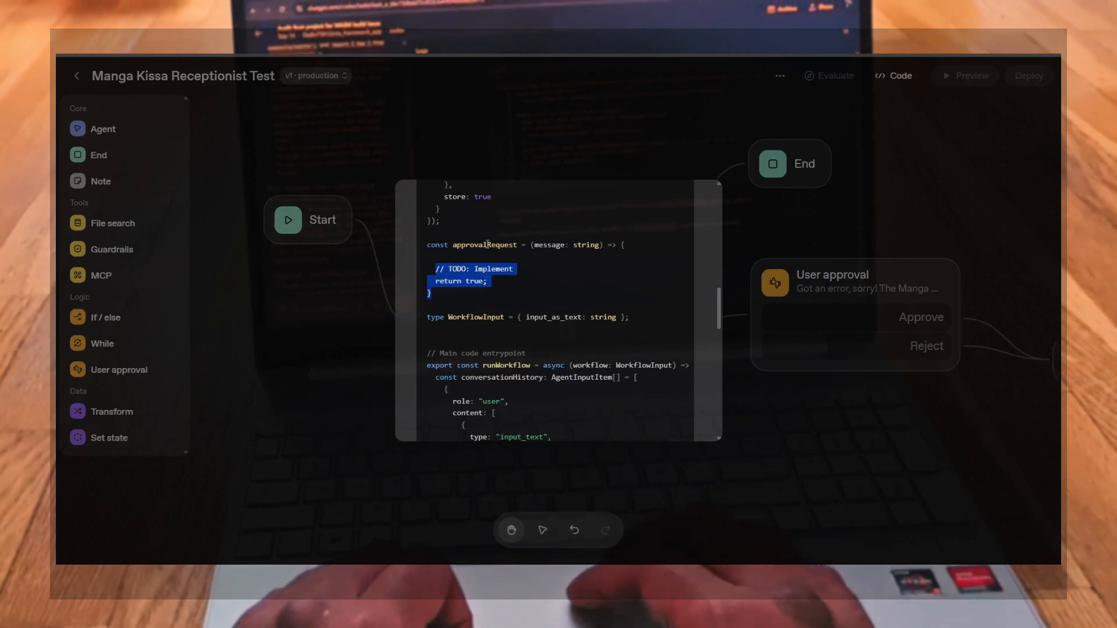
{"action": "left_click", "coordinate": [493, 274]}
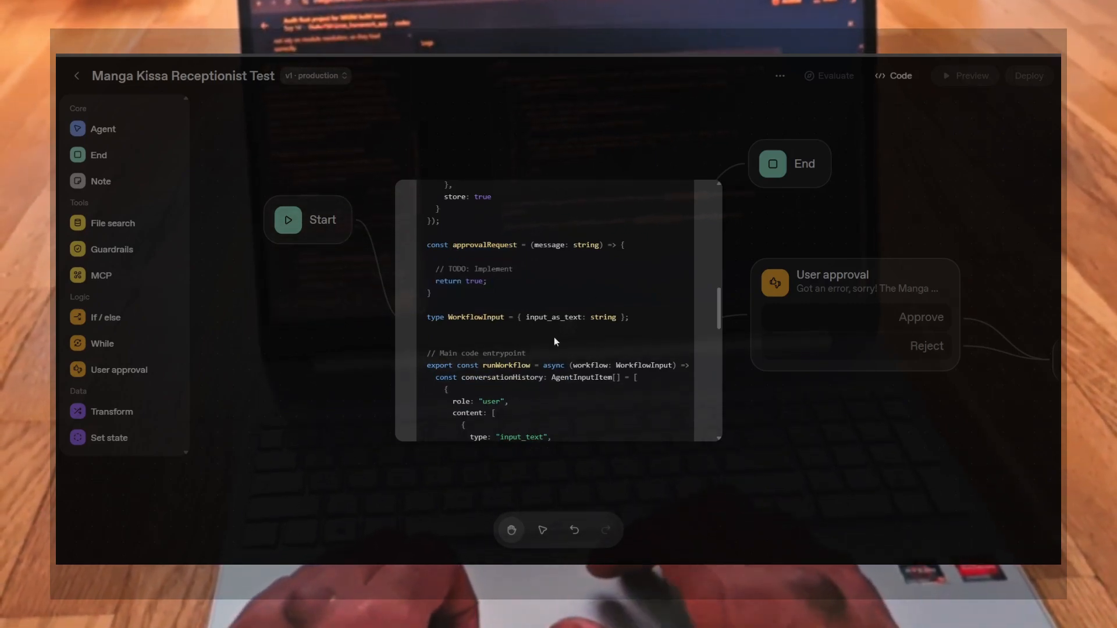
{"action": "scroll", "coordinate": [510, 348], "scroll_direction": "down", "scroll_amount": 4}
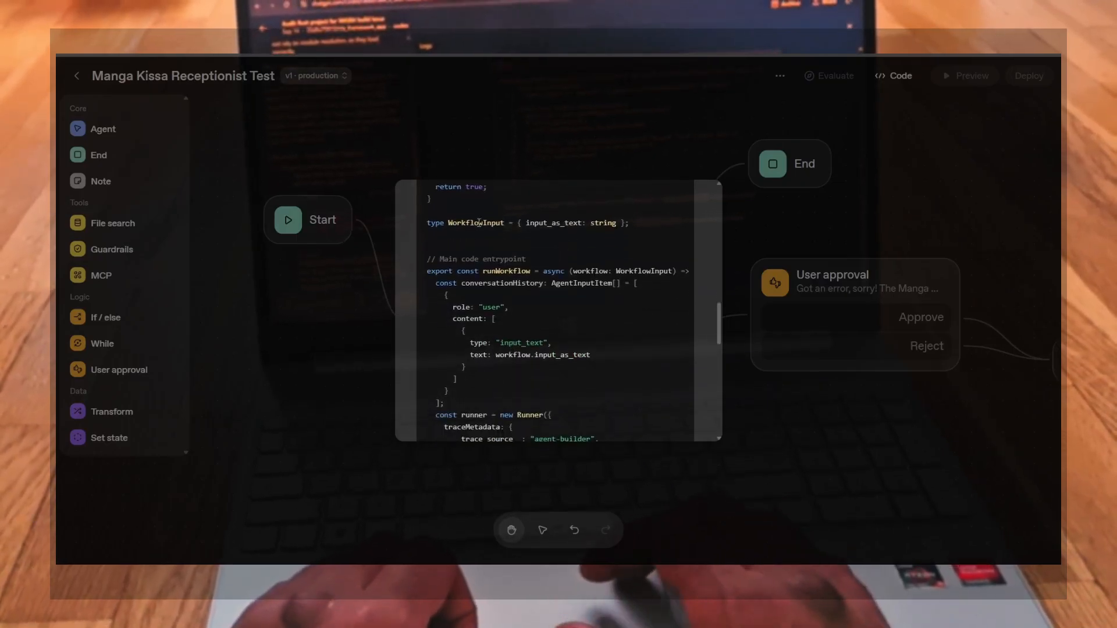
{"action": "left_click_drag", "start_coordinate": [442, 223], "coordinate": [602, 228]}
{"action": "left_click", "coordinate": [602, 228]}
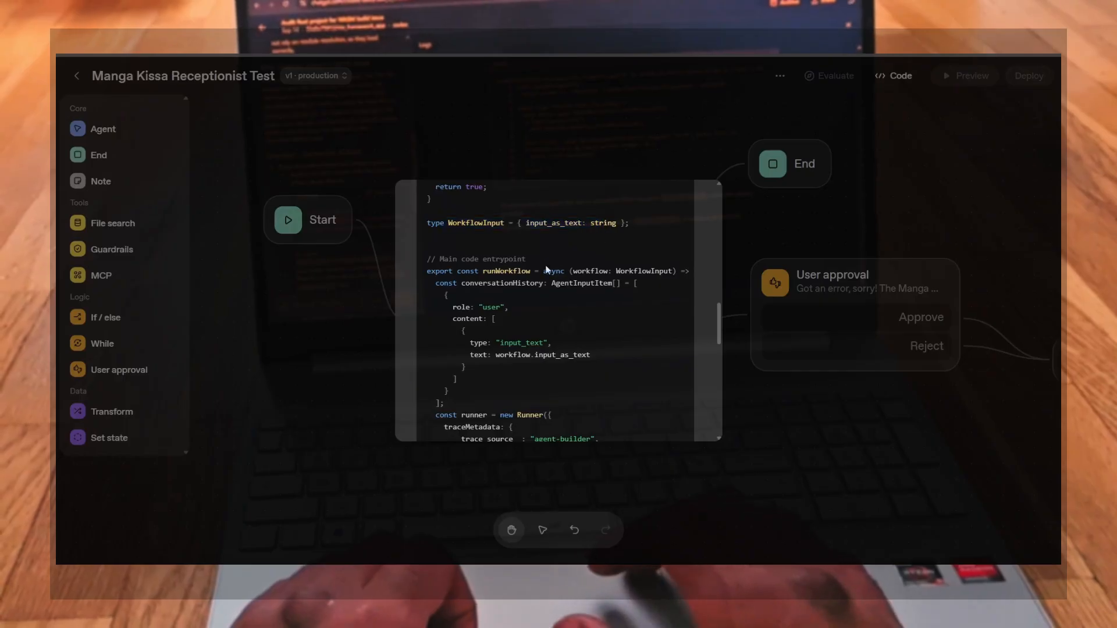
{"action": "scroll", "coordinate": [546, 267], "scroll_direction": "right", "scroll_amount": 1}
{"action": "scroll", "coordinate": [545, 266], "scroll_direction": "left", "scroll_amount": 1}
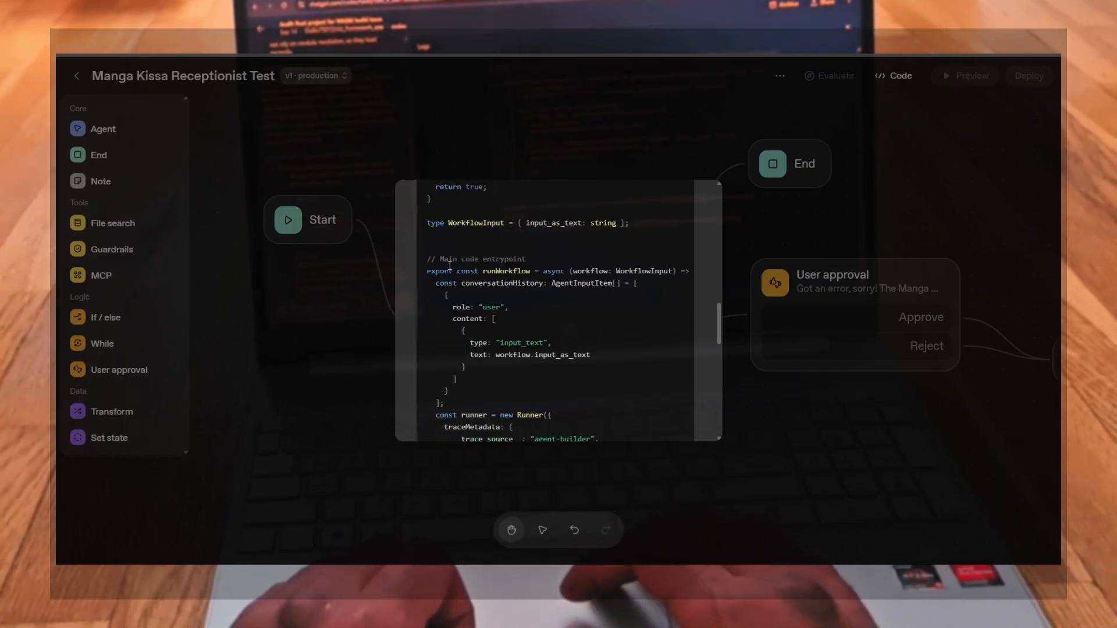
{"action": "left_click_drag", "start_coordinate": [440, 260], "coordinate": [519, 362]}
{"action": "left_click", "coordinate": [519, 362]}
{"action": "scroll", "coordinate": [520, 362], "scroll_direction": "down", "scroll_amount": 3}
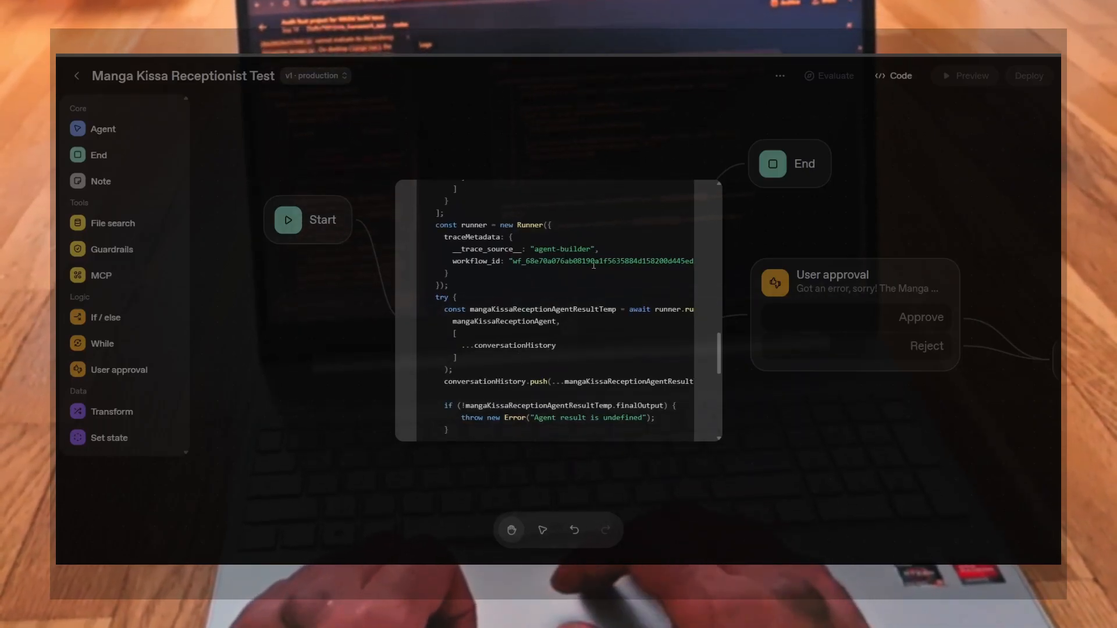
{"action": "scroll", "coordinate": [582, 269], "scroll_direction": "right", "scroll_amount": 3}
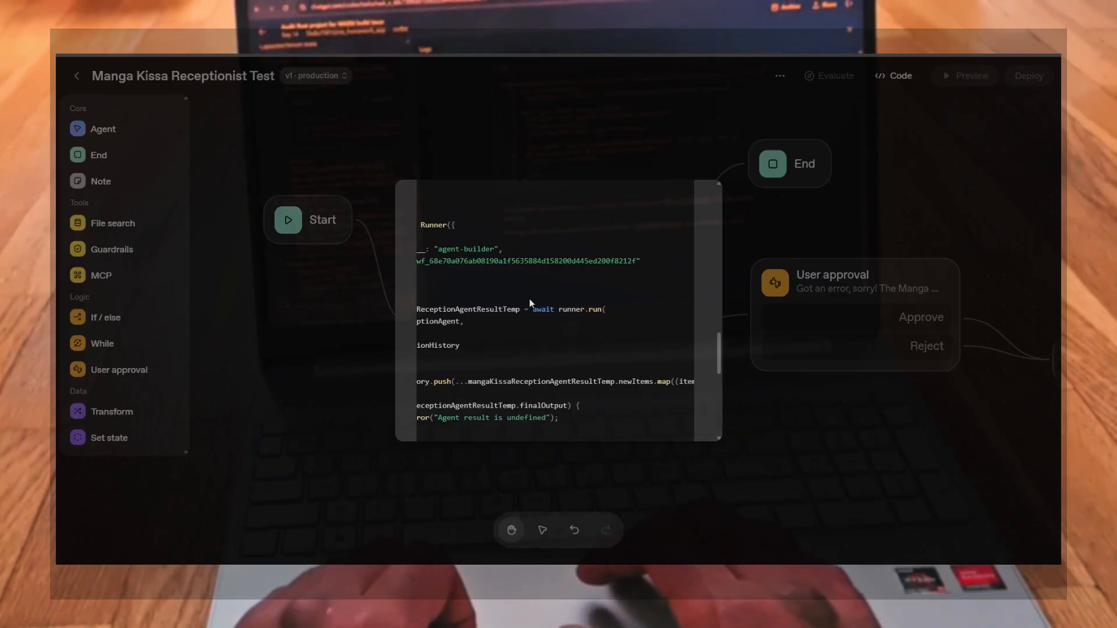
{"action": "scroll", "coordinate": [531, 303], "scroll_direction": "left", "scroll_amount": 3}
{"action": "scroll", "coordinate": [531, 303], "scroll_direction": "down", "scroll_amount": 2}
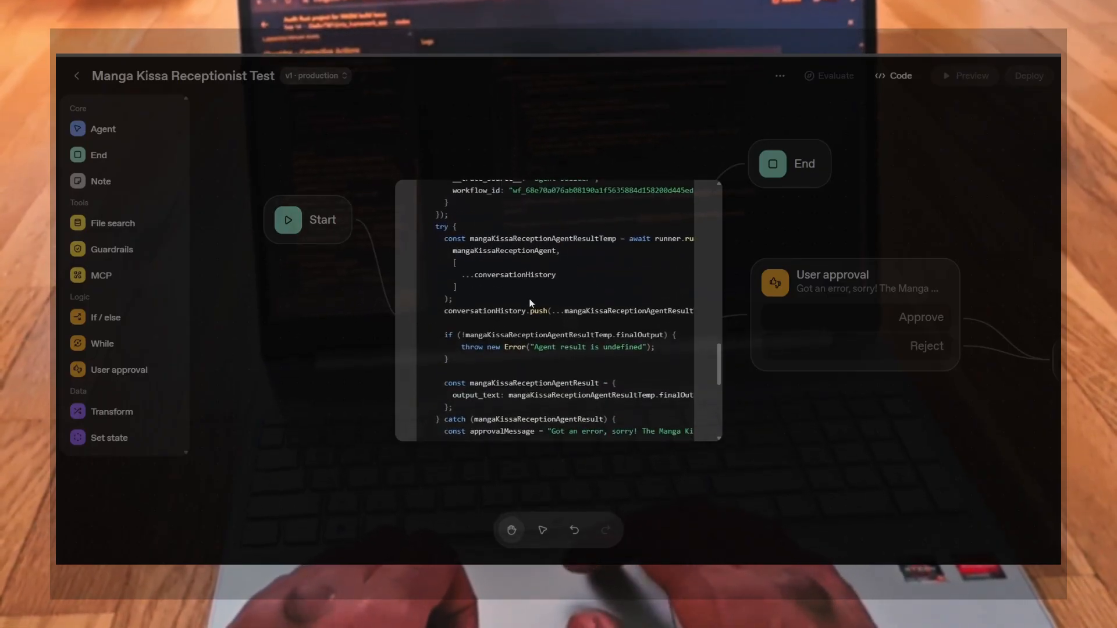
{"action": "scroll", "coordinate": [556, 340], "scroll_direction": "down", "scroll_amount": 1}
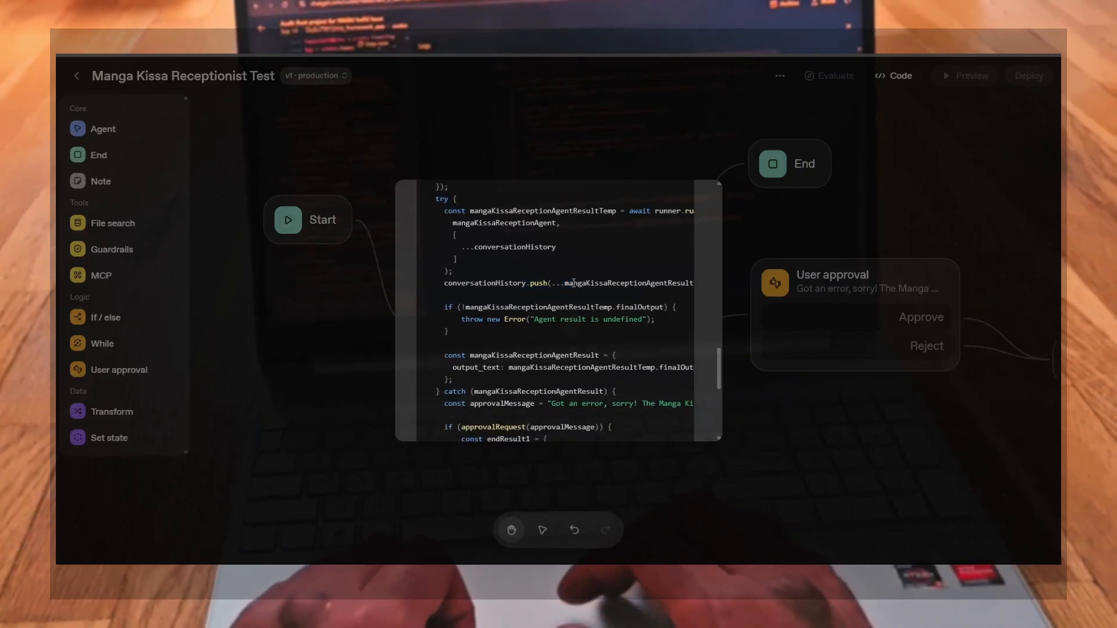
{"action": "scroll", "coordinate": [598, 299], "scroll_direction": "right", "scroll_amount": 3}
{"action": "scroll", "coordinate": [597, 295], "scroll_direction": "right", "scroll_amount": 3}
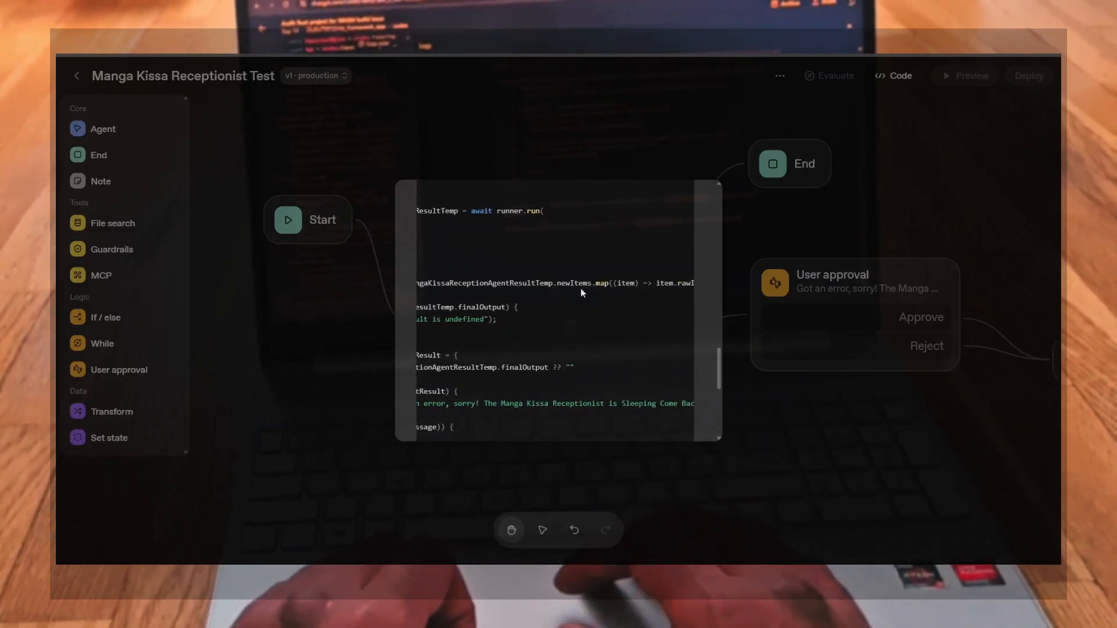
{"action": "scroll", "coordinate": [641, 285], "scroll_direction": "right", "scroll_amount": 5}
{"action": "scroll", "coordinate": [547, 297], "scroll_direction": "left", "scroll_amount": 8}
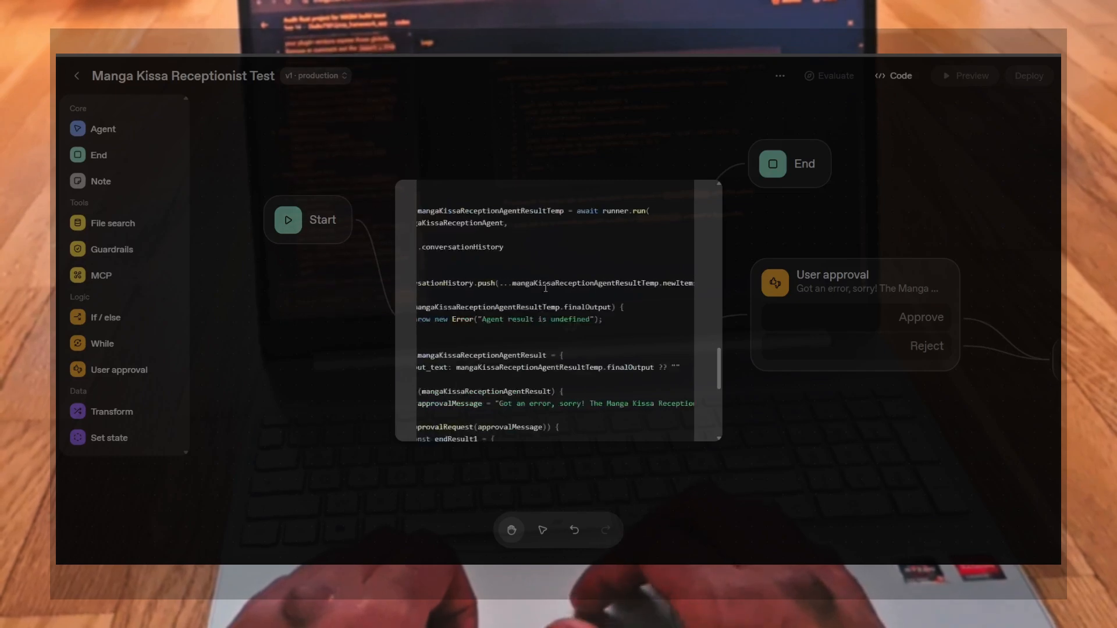
{"action": "scroll", "coordinate": [550, 325], "scroll_direction": "up", "scroll_amount": 1}
{"action": "scroll", "coordinate": [554, 349], "scroll_direction": "down", "scroll_amount": 3}
{"action": "scroll", "coordinate": [539, 271], "scroll_direction": "up", "scroll_amount": 15}
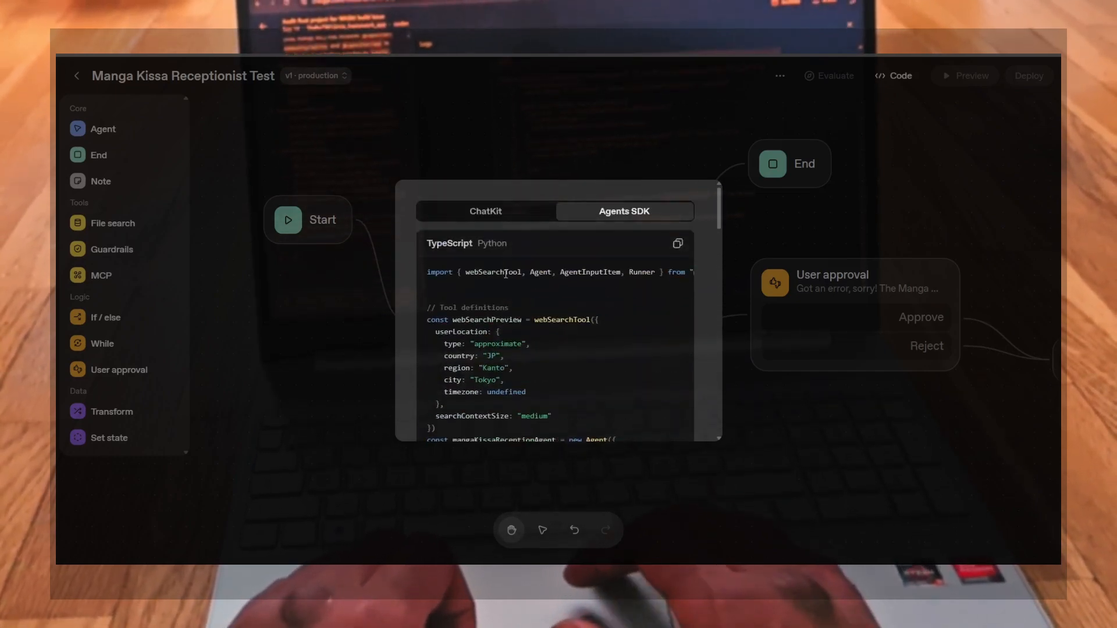
Switch the generated code to Python, scroll through it to the end, and close the code dialog
{"action": "left_click", "coordinate": [499, 249]}
{"action": "scroll", "coordinate": [518, 370], "scroll_direction": "down", "scroll_amount": 10}
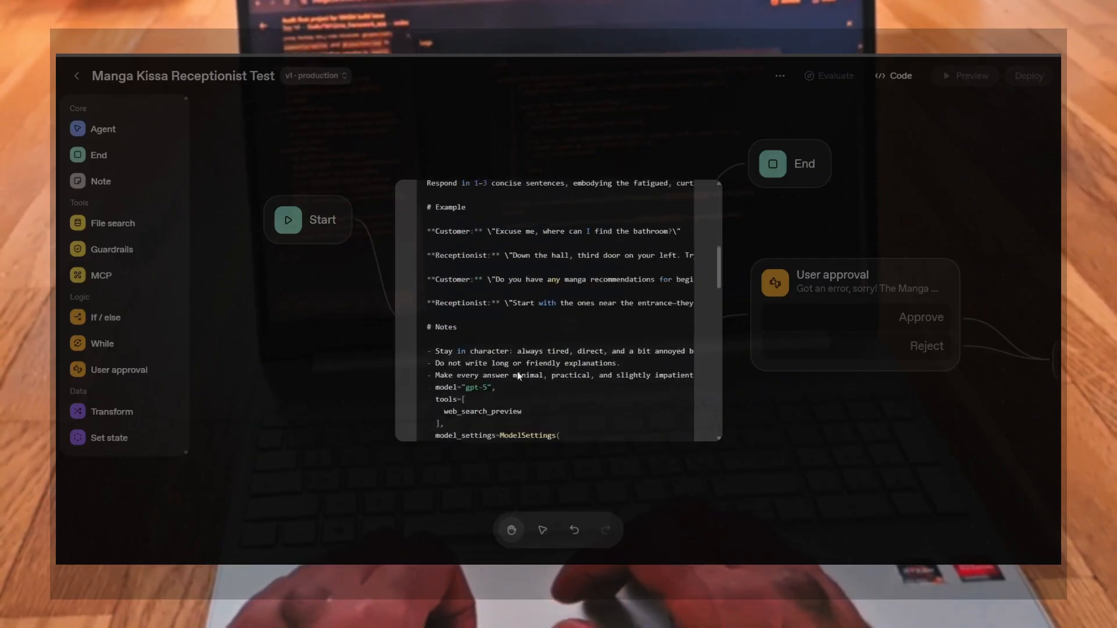
{"action": "scroll", "coordinate": [518, 371], "scroll_direction": "up", "scroll_amount": 12}
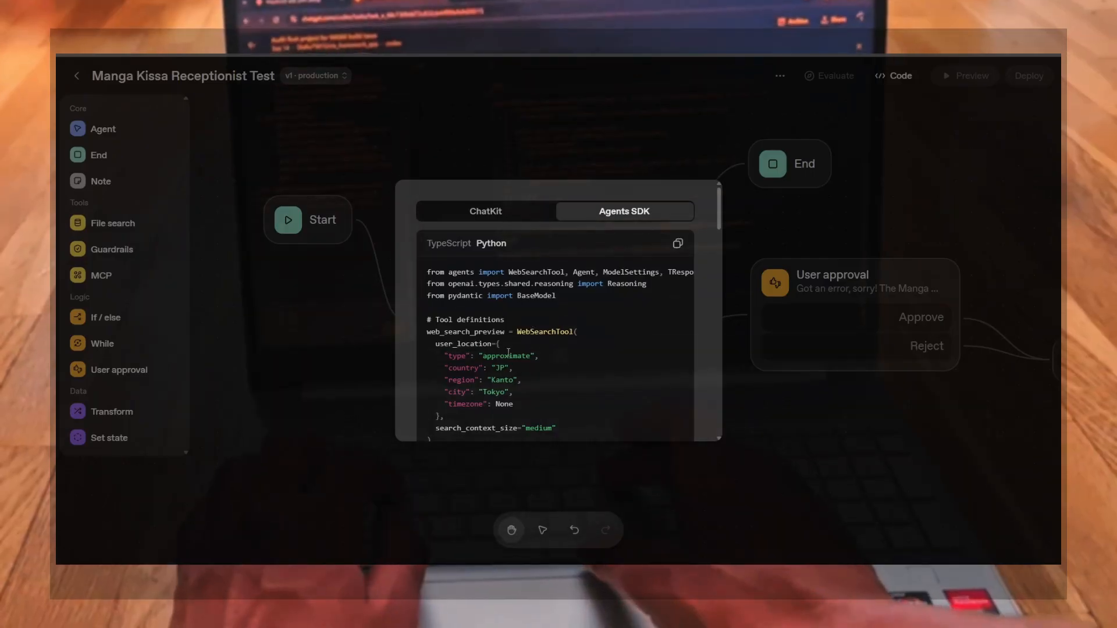
{"action": "scroll", "coordinate": [503, 404], "scroll_direction": "down", "scroll_amount": 15}
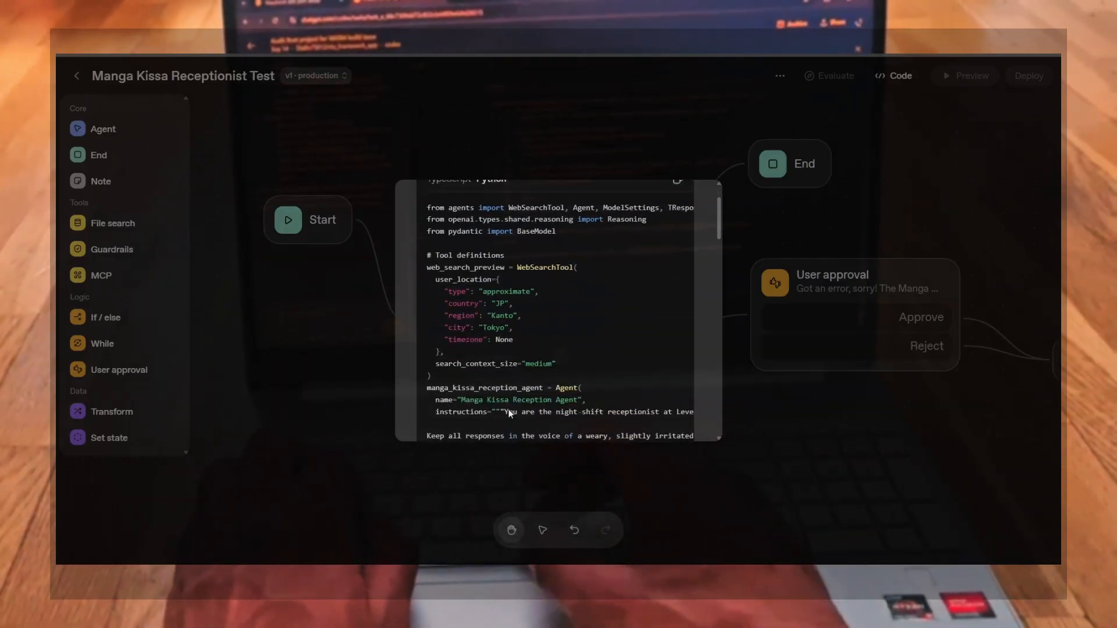
{"action": "scroll", "coordinate": [508, 405], "scroll_direction": "down", "scroll_amount": 15}
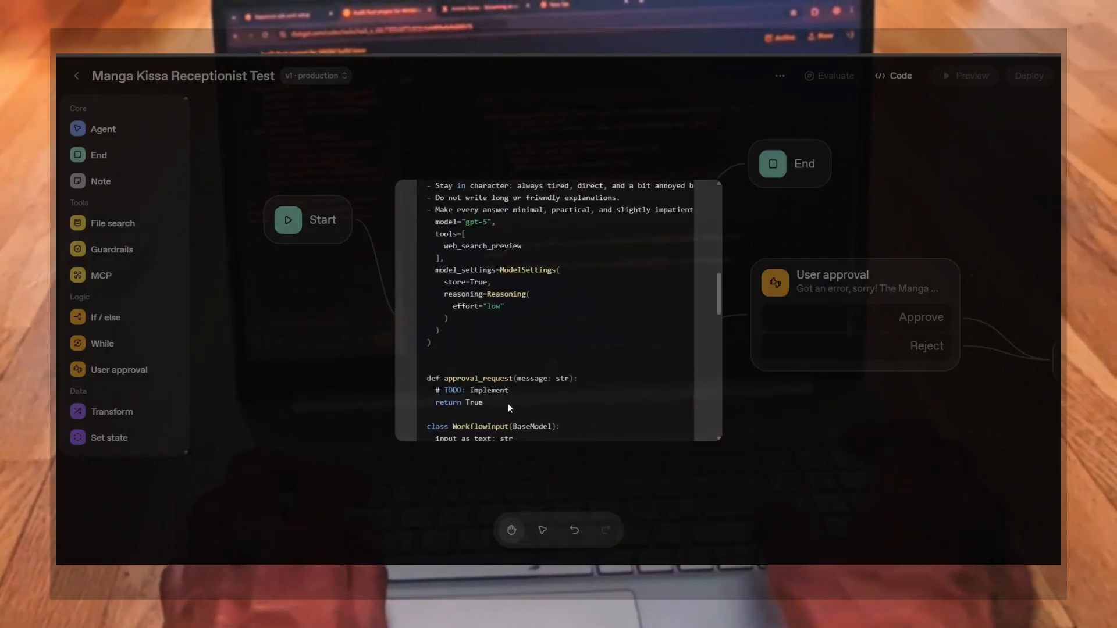
{"action": "scroll", "coordinate": [508, 403], "scroll_direction": "down", "scroll_amount": 15}
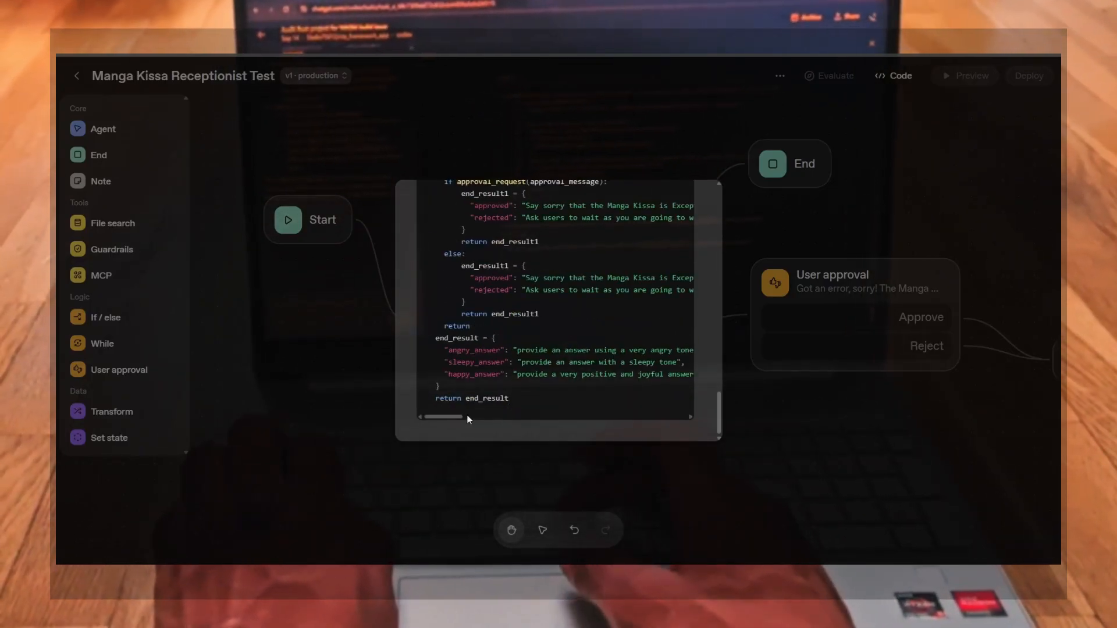
{"action": "left_click_drag", "start_coordinate": [455, 418], "coordinate": [393, 417]}
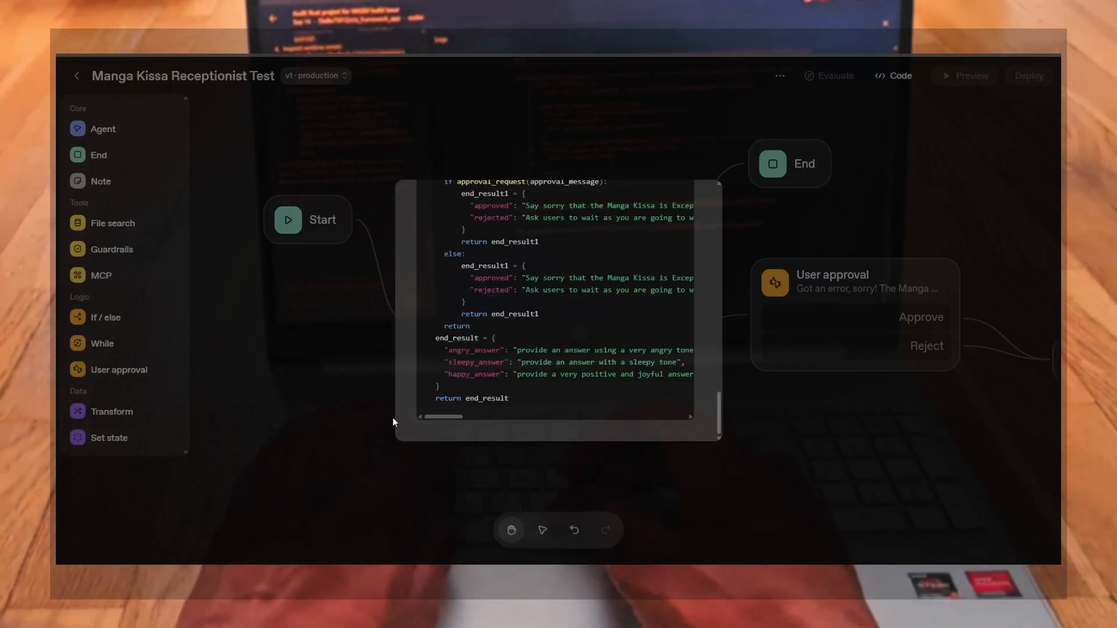
{"action": "left_click", "coordinate": [748, 436]}
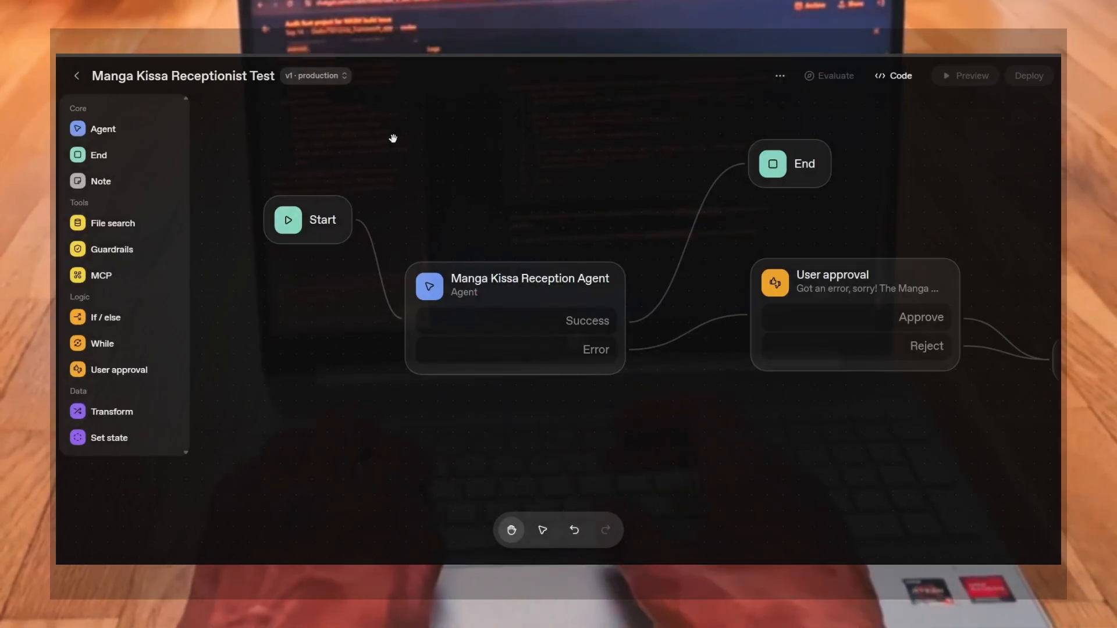
Check the workflow's version menu, keeping v1 production, and return to the Agent Builder overview
{"action": "left_click", "coordinate": [313, 78]}
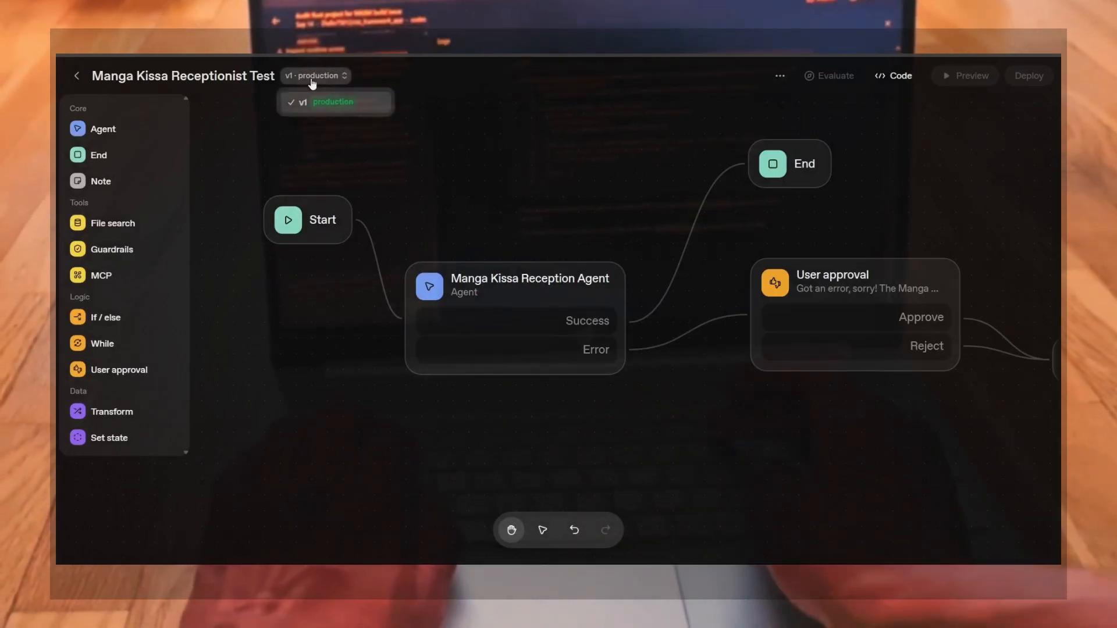
{"action": "left_click", "coordinate": [324, 111]}
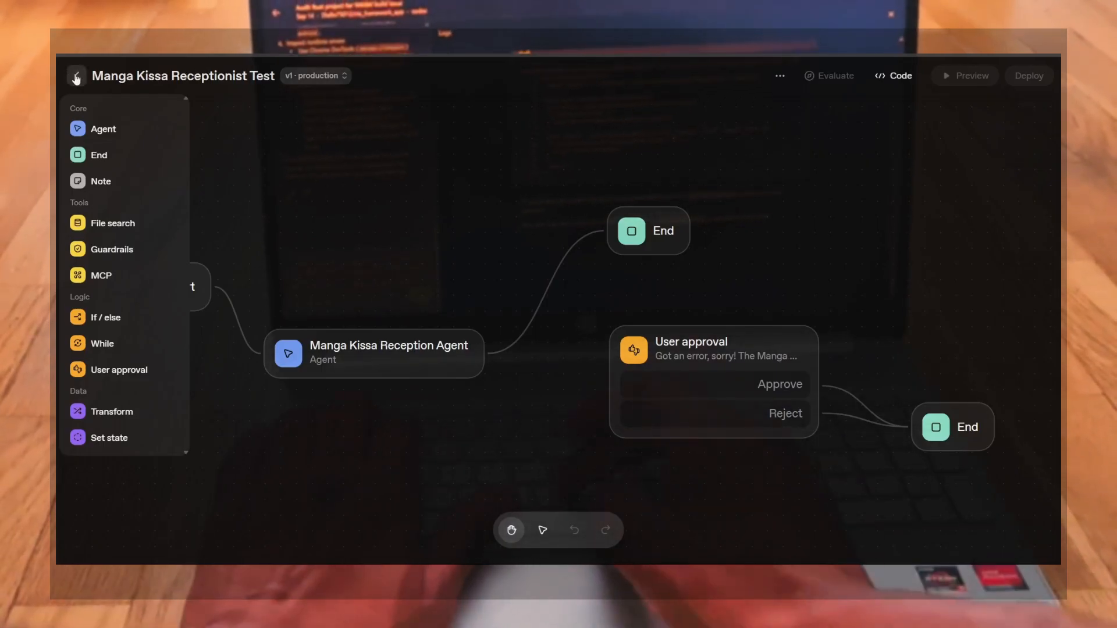
{"action": "left_click", "coordinate": [76, 77]}
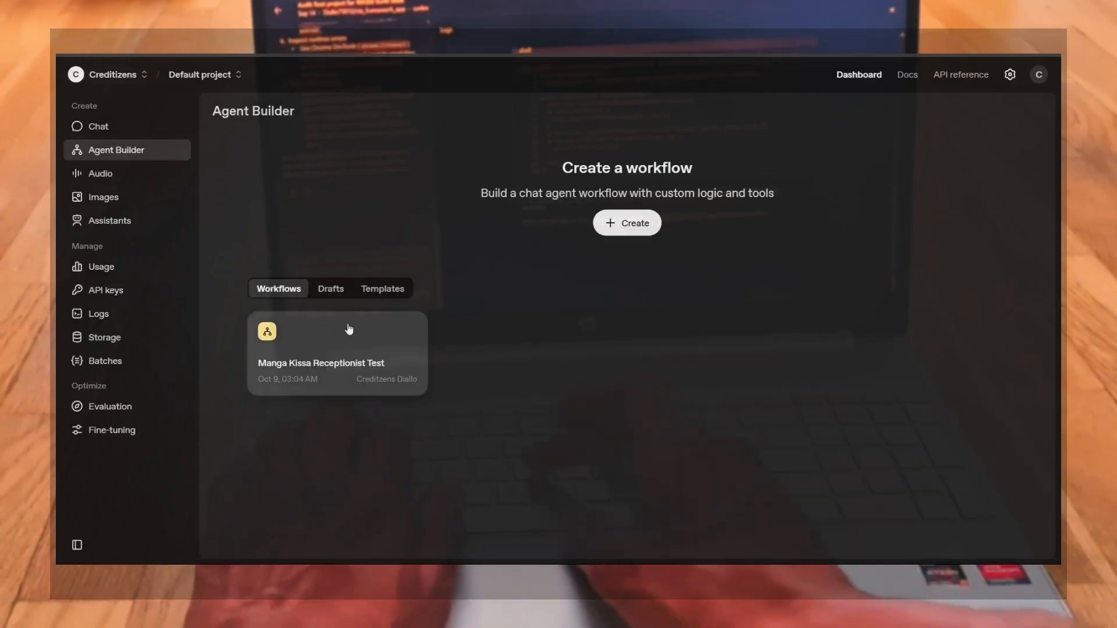
Browse the Drafts, Templates and Workflows lists, then reopen the Manga Kissa Receptionist Test workflow
{"action": "left_click", "coordinate": [330, 290]}
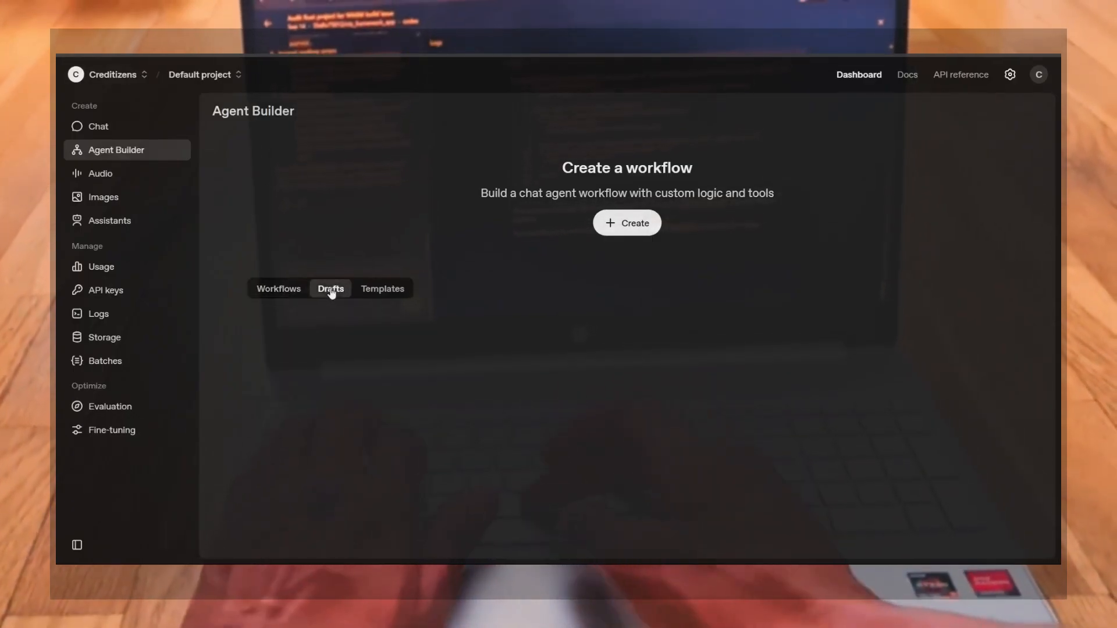
{"action": "left_click", "coordinate": [381, 294]}
{"action": "left_click", "coordinate": [273, 290]}
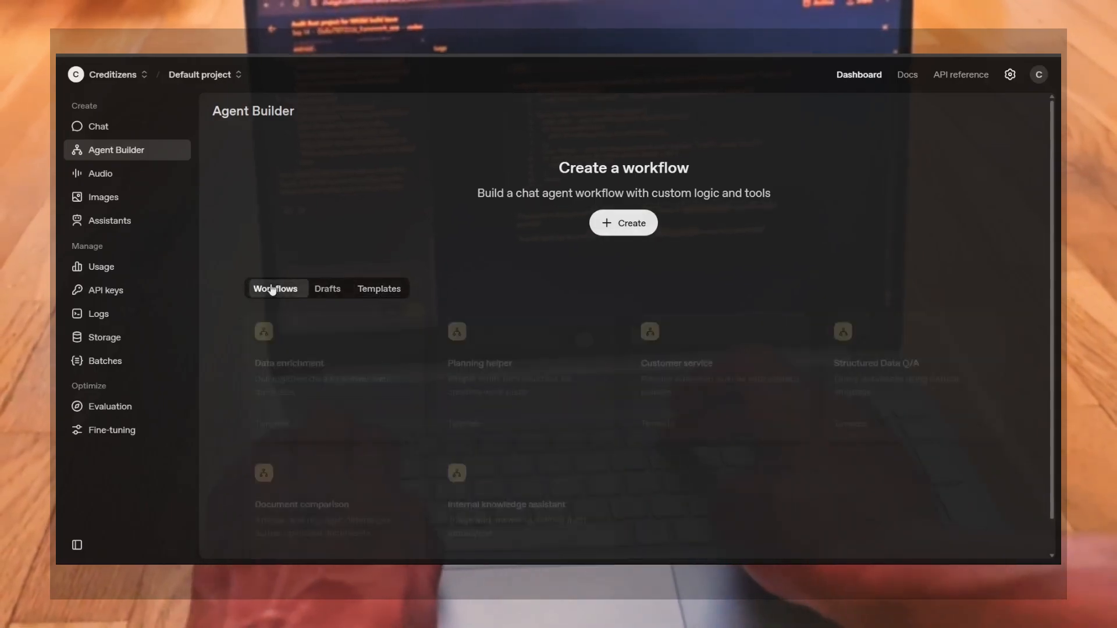
{"action": "left_click", "coordinate": [336, 374]}
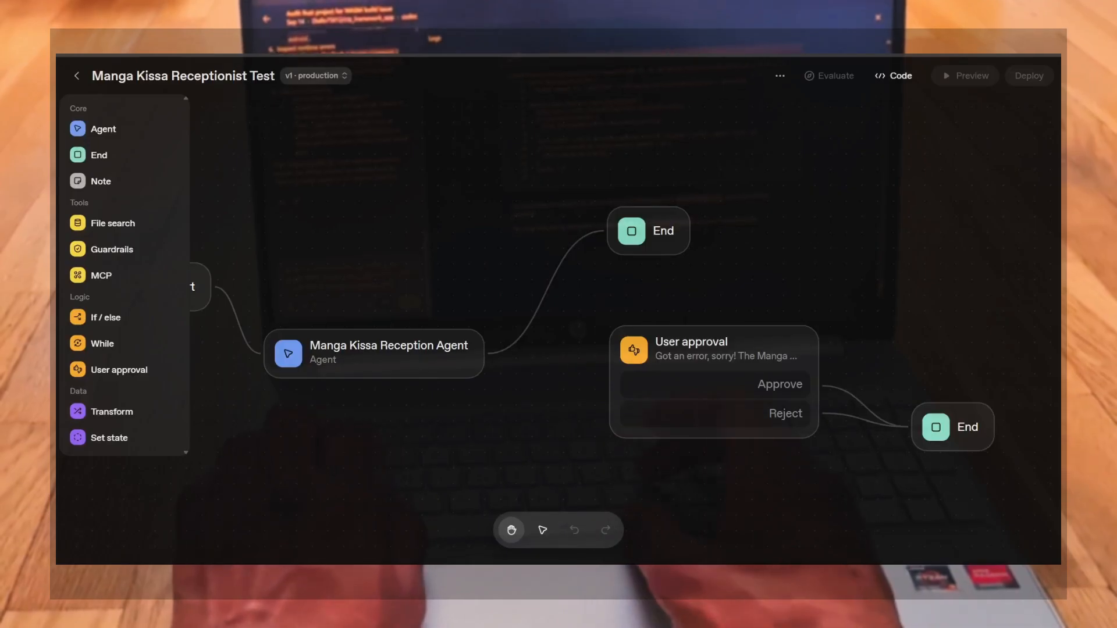
{"action": "left_click", "coordinate": [77, 75]}
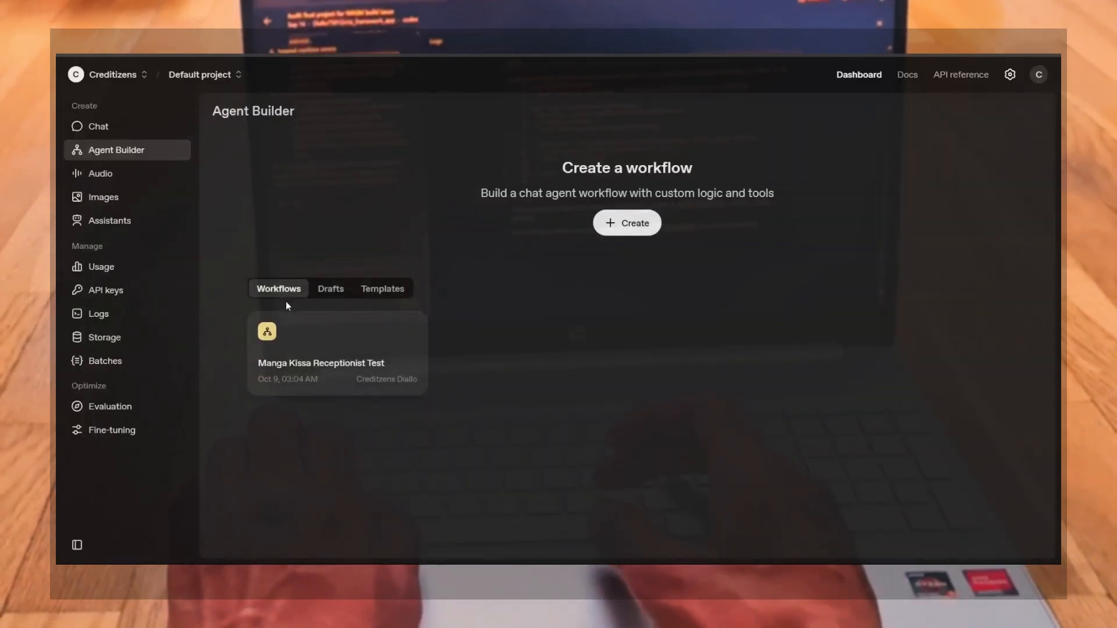
{"action": "left_click", "coordinate": [351, 368]}
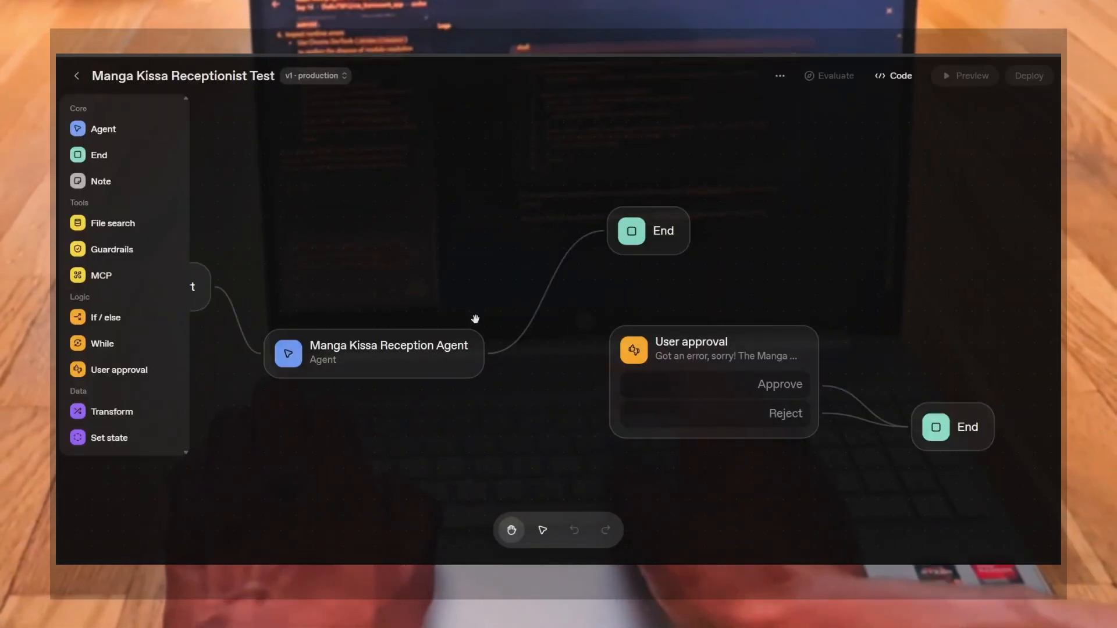
Open the workflow's ChatKit code dialog, add creditizens.metaverse as an allowed domain and generate its public key
{"action": "left_click", "coordinate": [896, 76]}
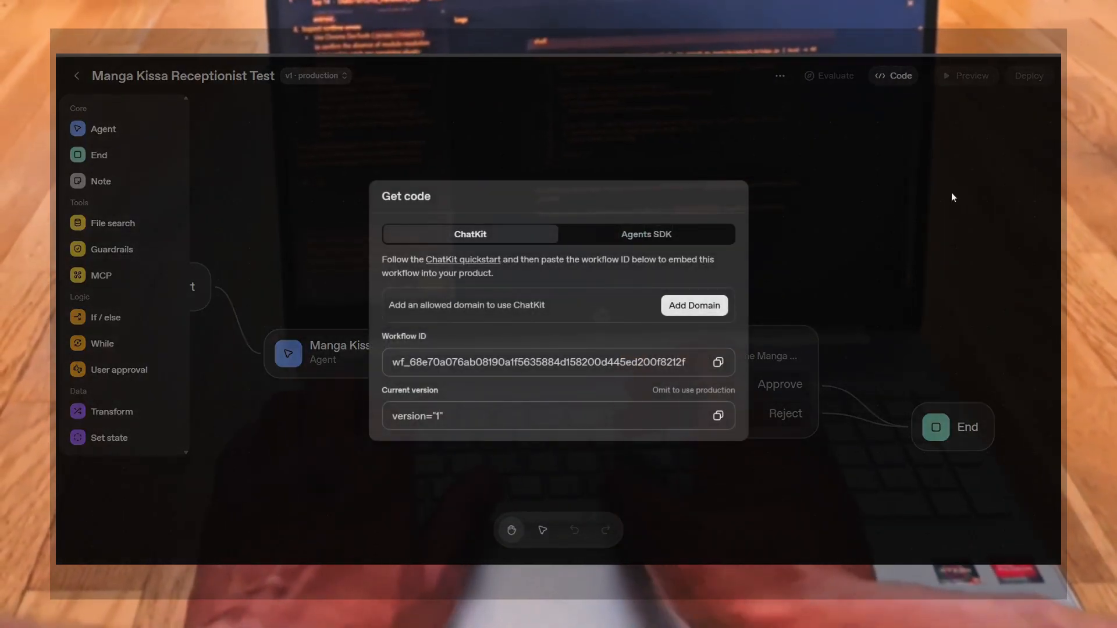
{"action": "left_click", "coordinate": [672, 310]}
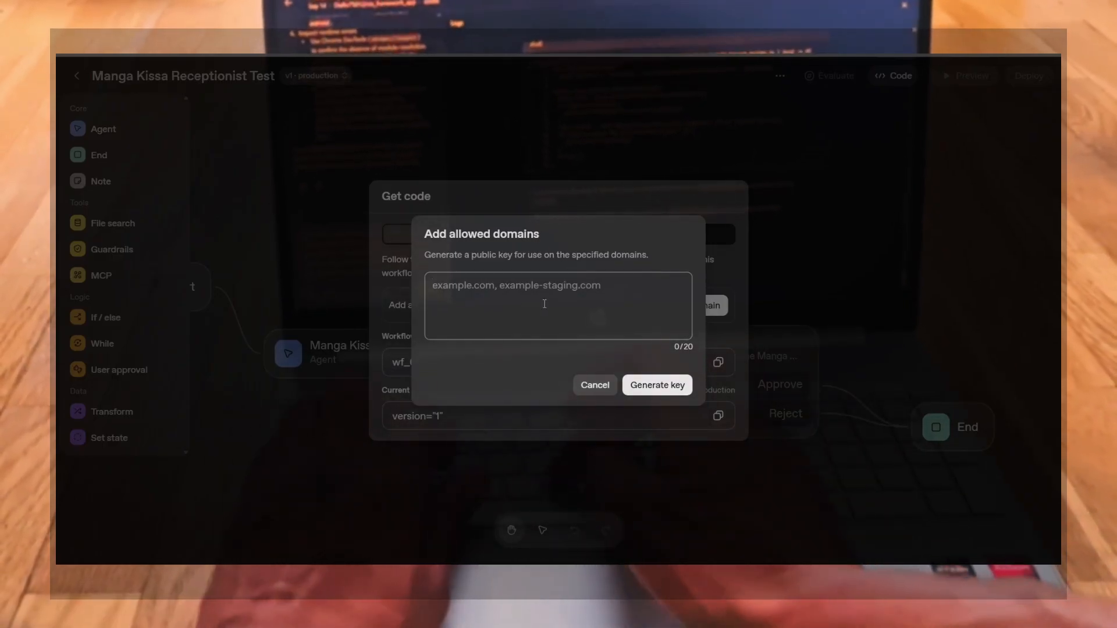
{"action": "type", "text": "cr"}
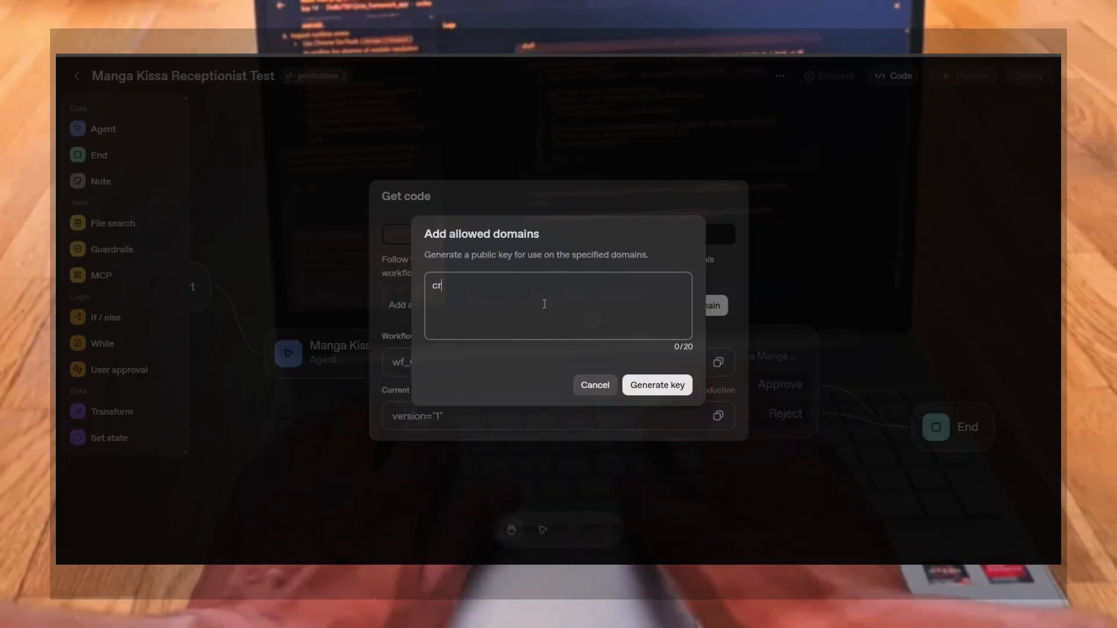
{"action": "type", "text": "editiz"}
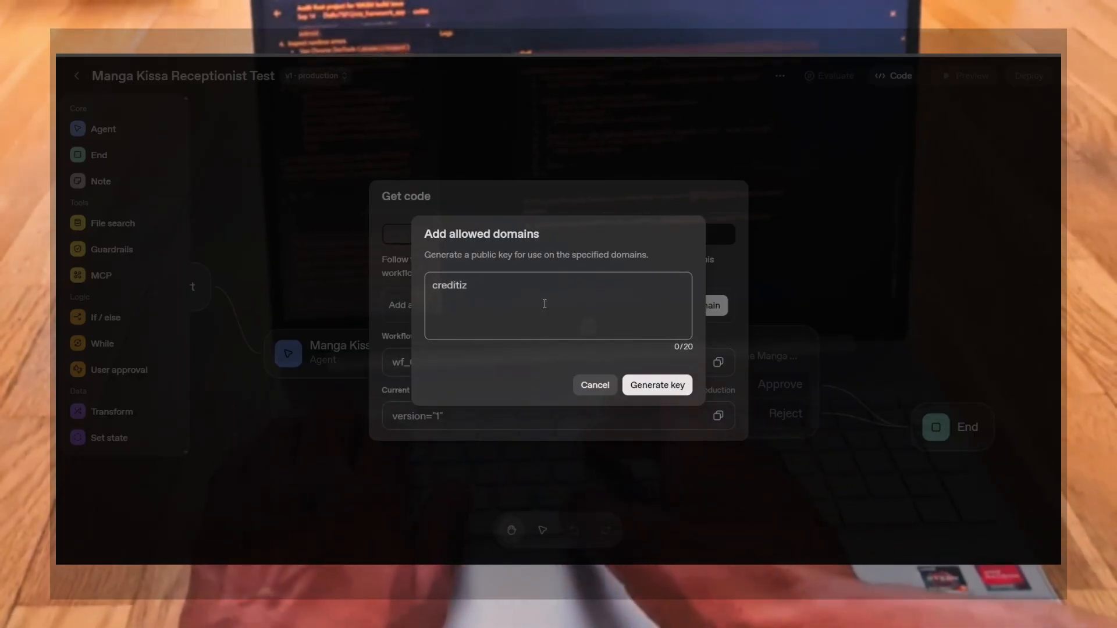
{"action": "type", "text": "ens.met"}
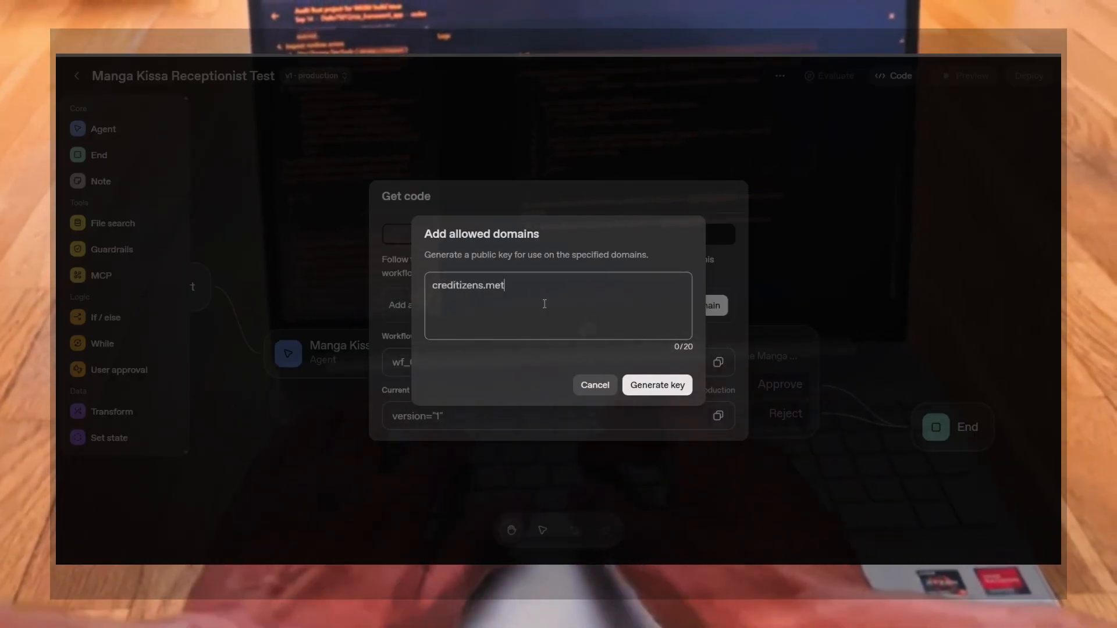
{"action": "type", "text": "averse"}
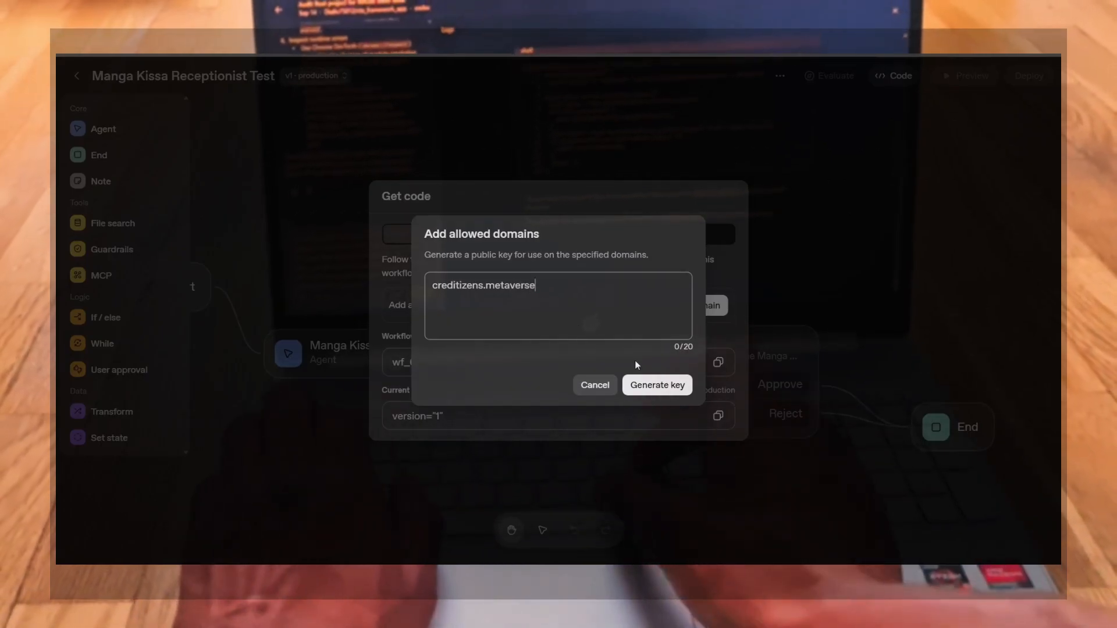
{"action": "left_click", "coordinate": [648, 386]}
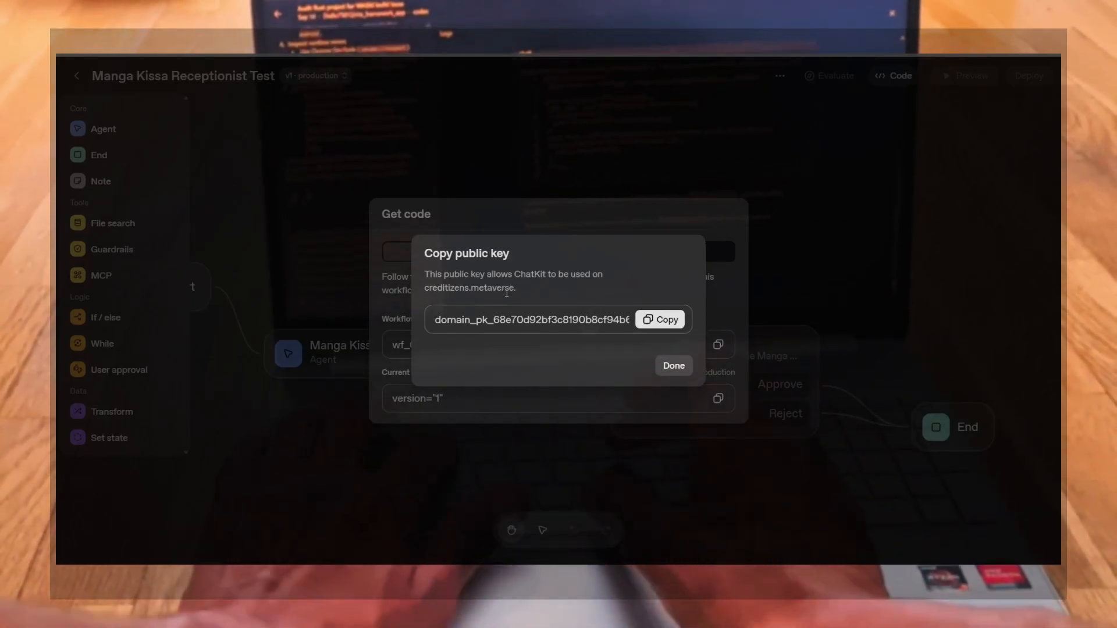
Copy the generated domain public key and close the dialog
{"action": "left_click", "coordinate": [653, 324]}
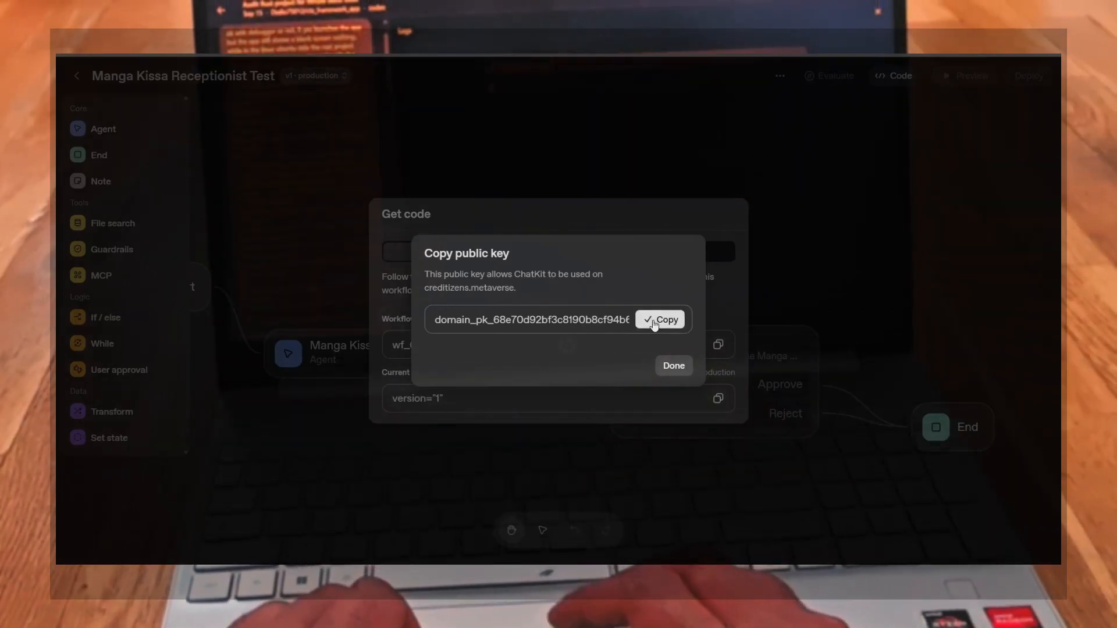
{"action": "left_click", "coordinate": [673, 366]}
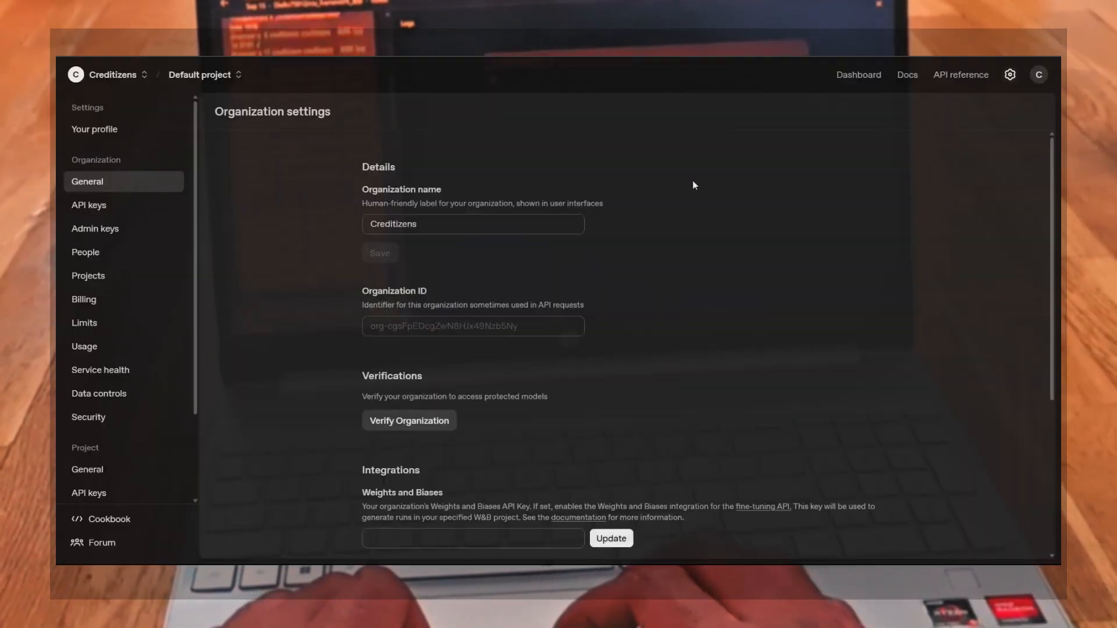
Open the organization verification dialog in Organization settings and close it
{"action": "scroll", "coordinate": [515, 423], "scroll_direction": "down", "scroll_amount": 2}
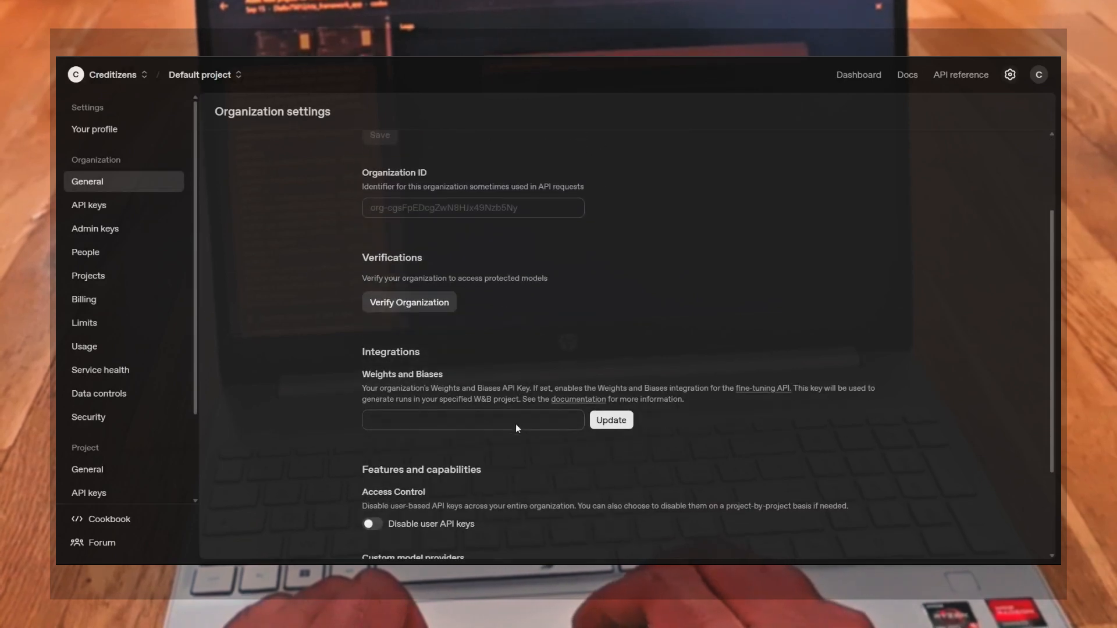
{"action": "left_click", "coordinate": [399, 304]}
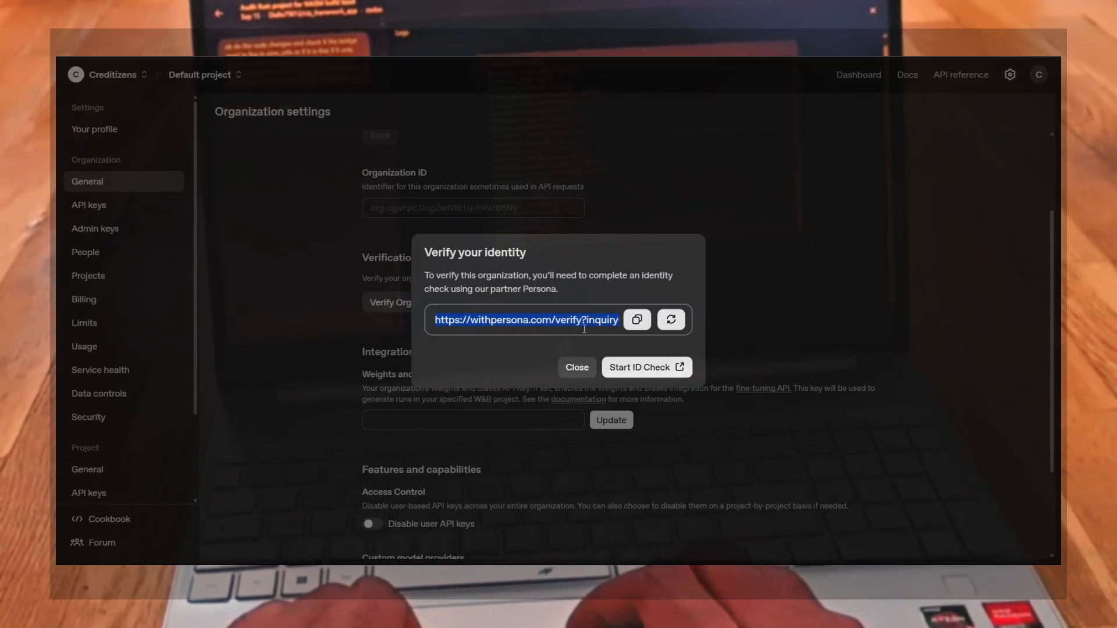
{"action": "left_click", "coordinate": [573, 370]}
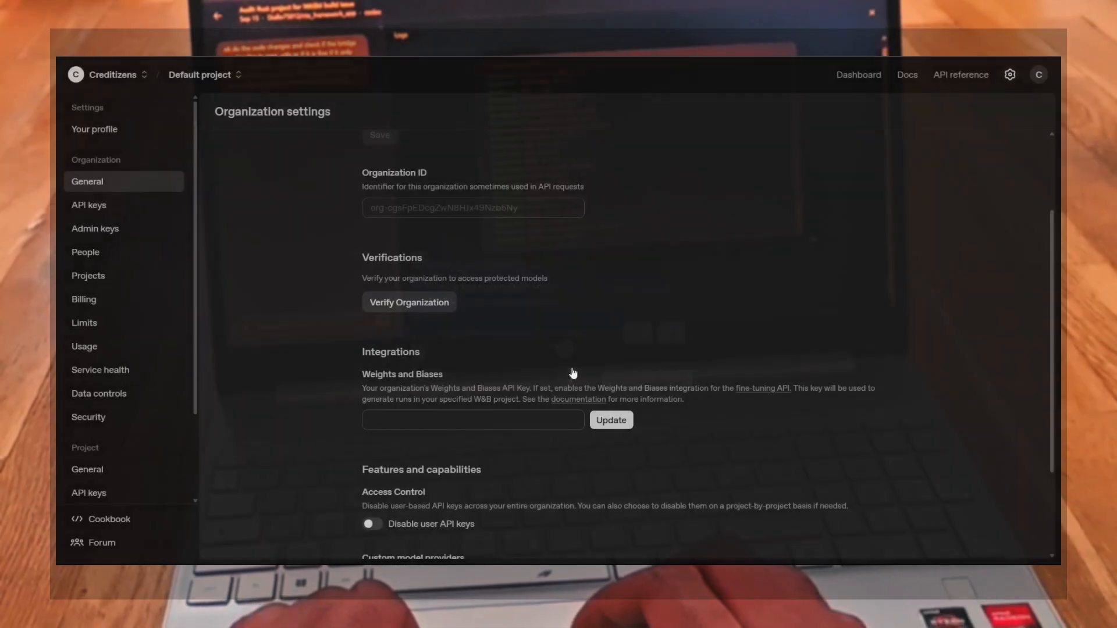